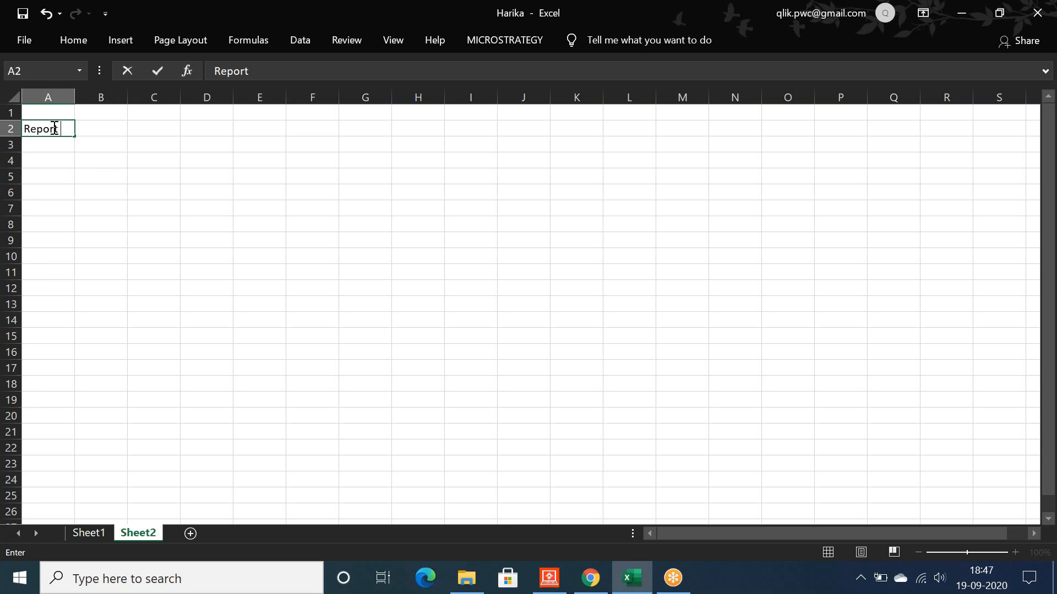
Step: Complete the entry "Report execution flow" in cell A2 and enter "Report components" in cell A3
type("execution flow")
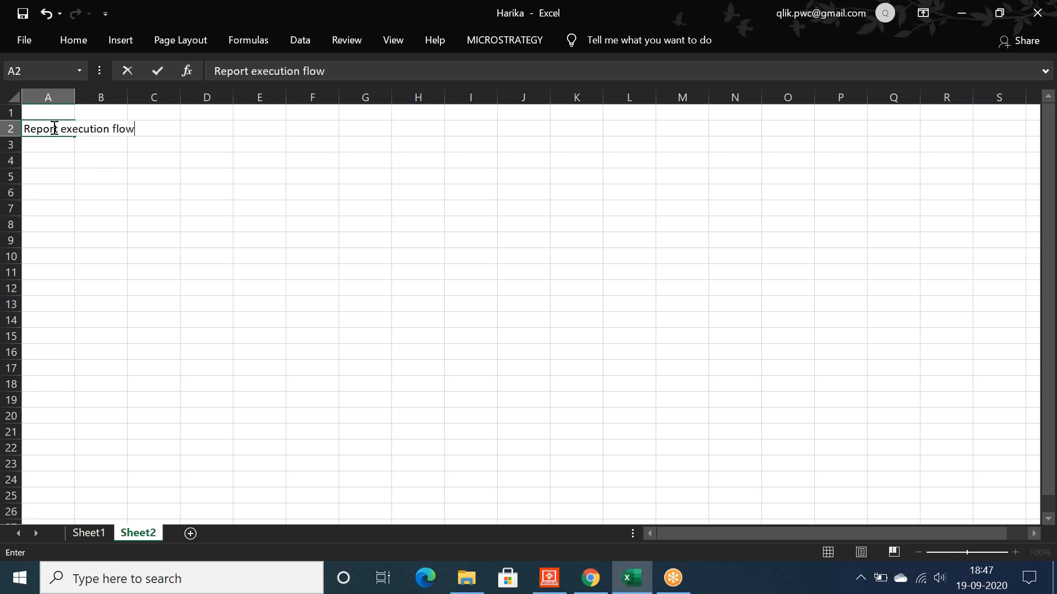
key("Return")
type("Repor")
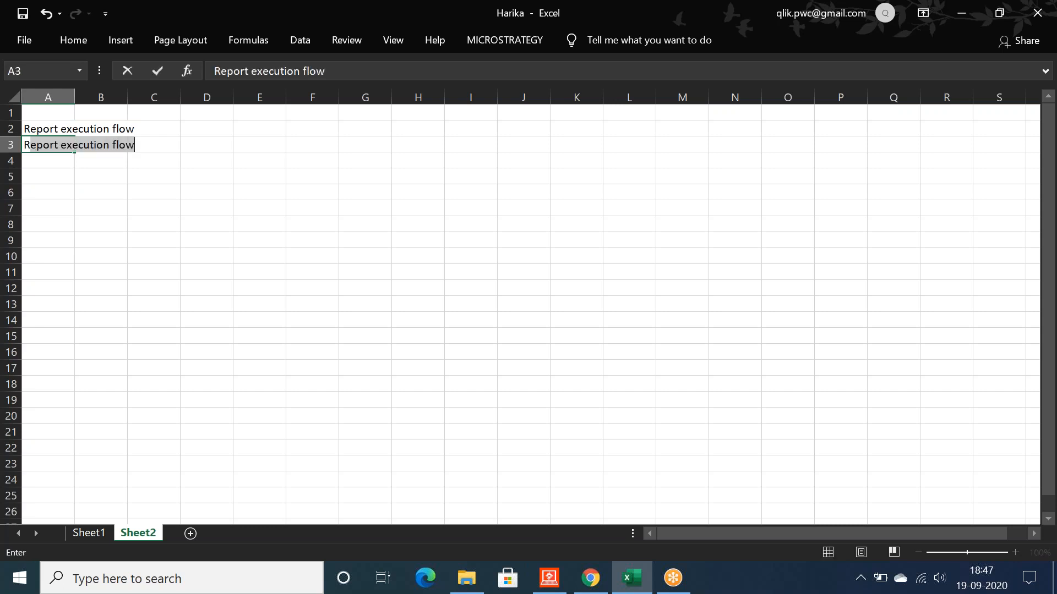
type("t components")
key("Return")
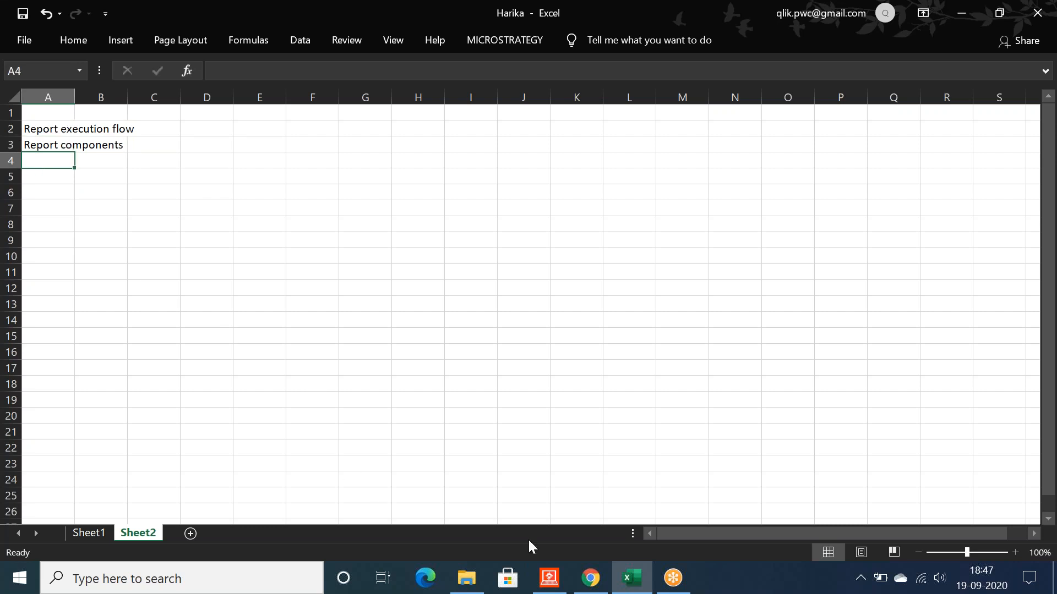
Step: Switch to MicroStrategy Developer and open the Reports folder under Public Objects of the MicroStrategy Tutorial project
left_click(541, 585)
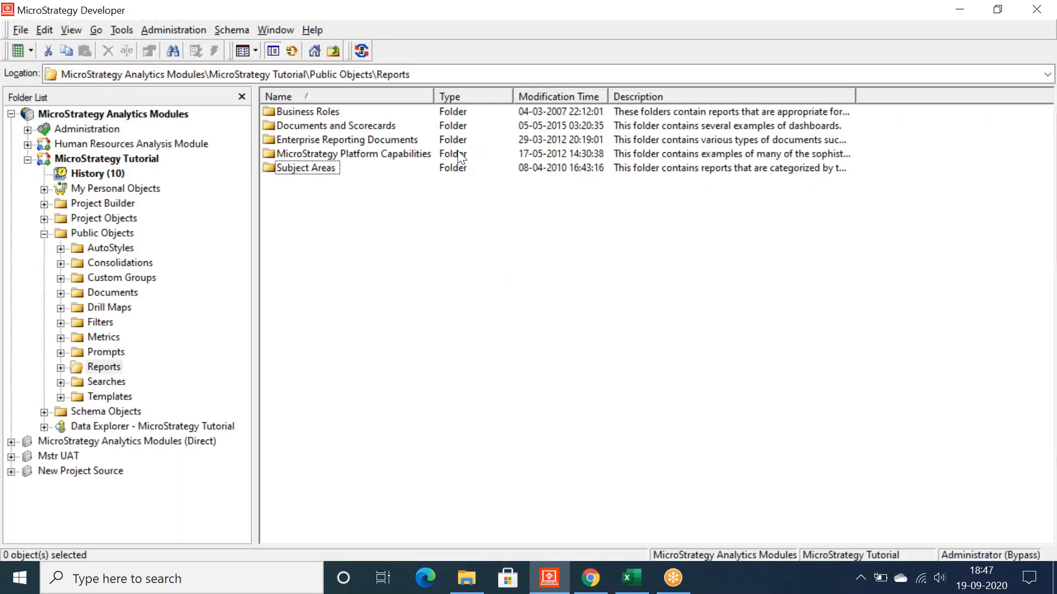
left_click(89, 233)
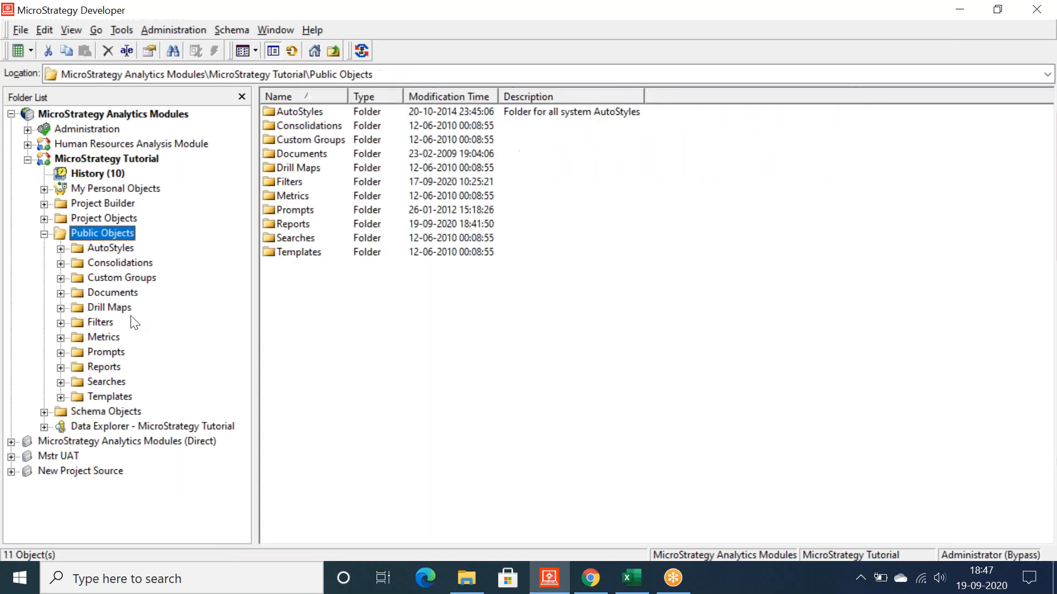
left_click(60, 367)
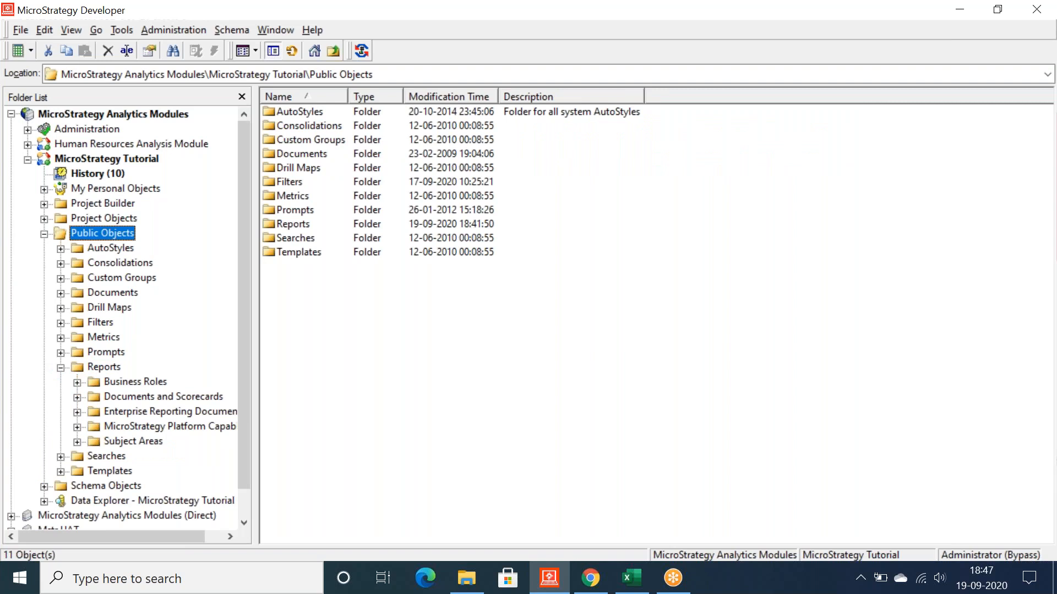
left_click(104, 367)
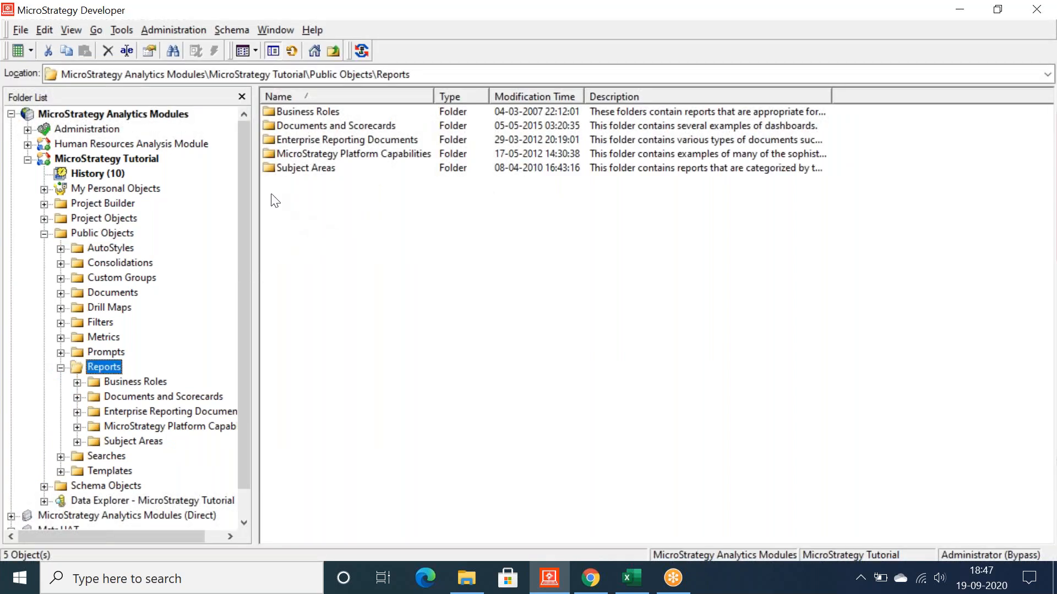
Step: Examine the object types that can be created in the Reports folder, and view the Filters folder's contents
left_click(29, 51)
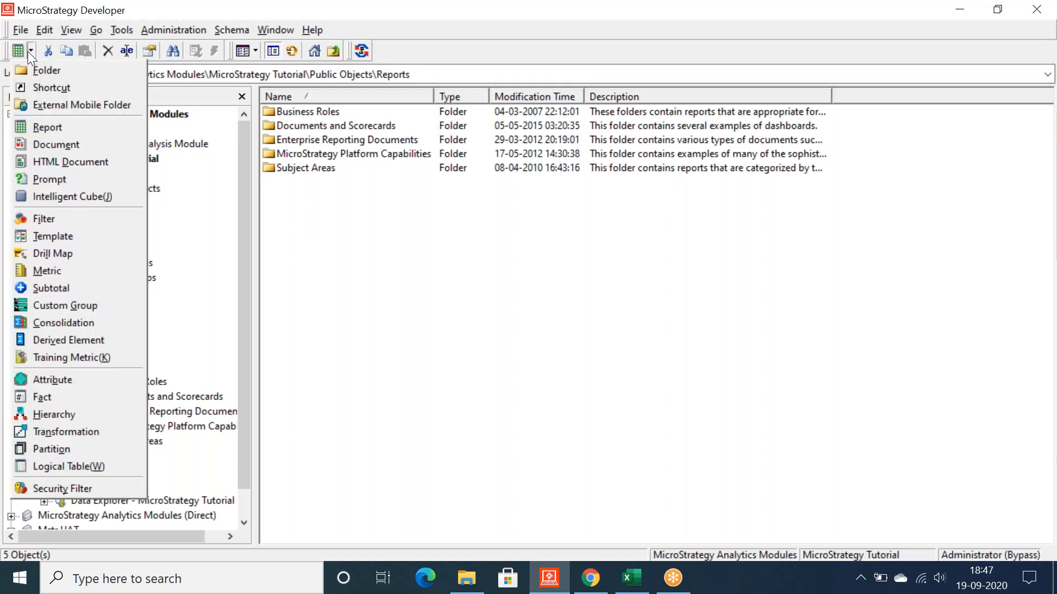
left_click(417, 283)
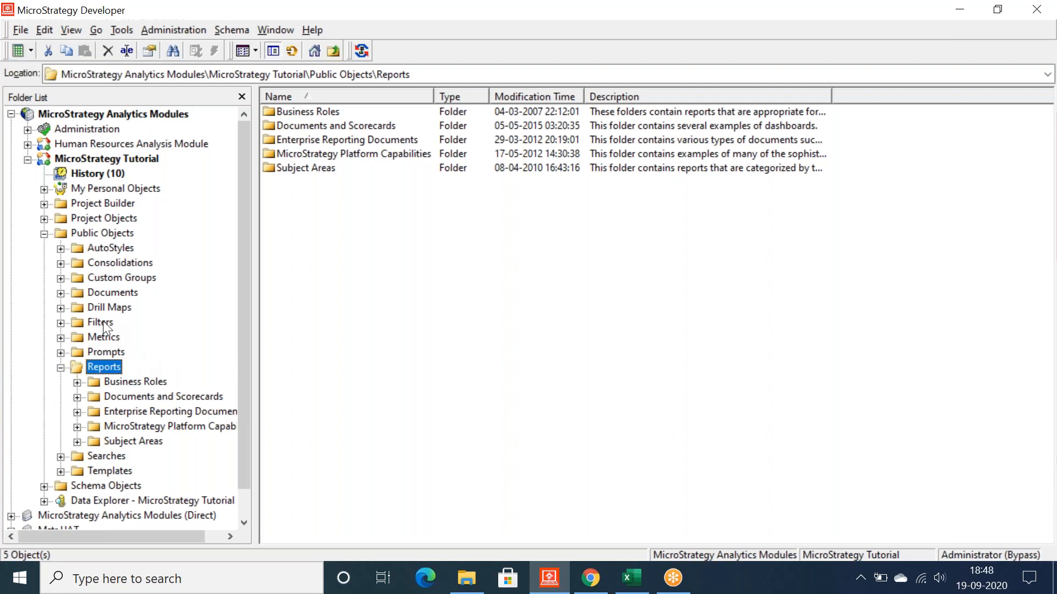
left_click(102, 323)
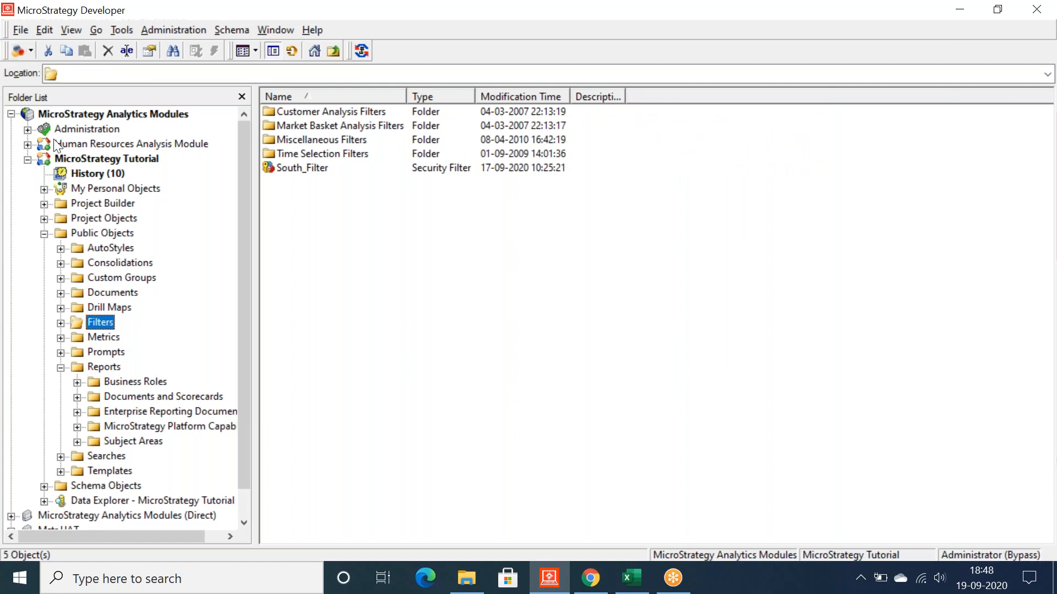
left_click(96, 368)
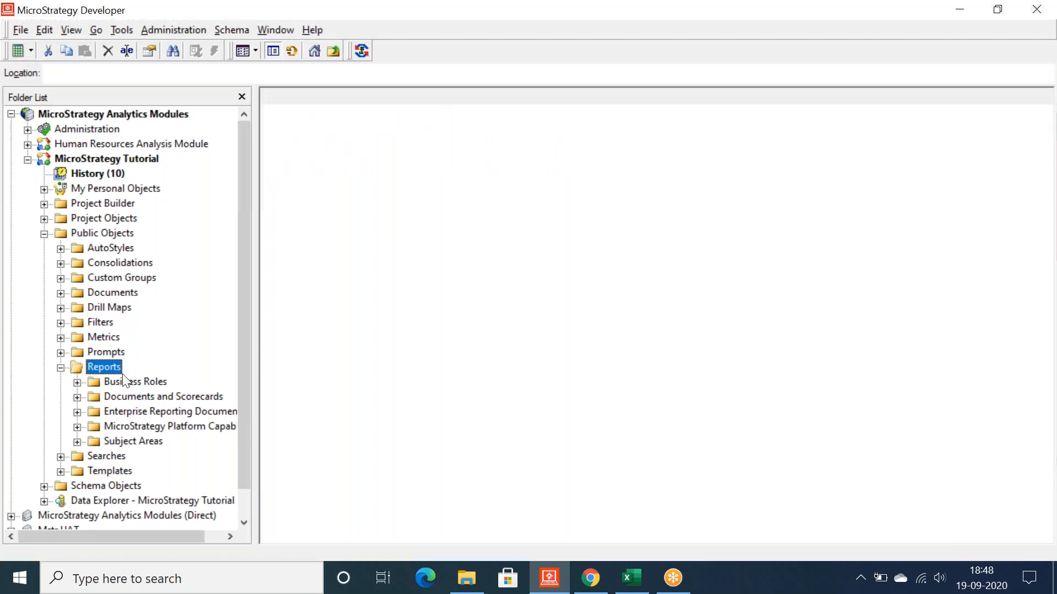
left_click(320, 248)
right_click(322, 248)
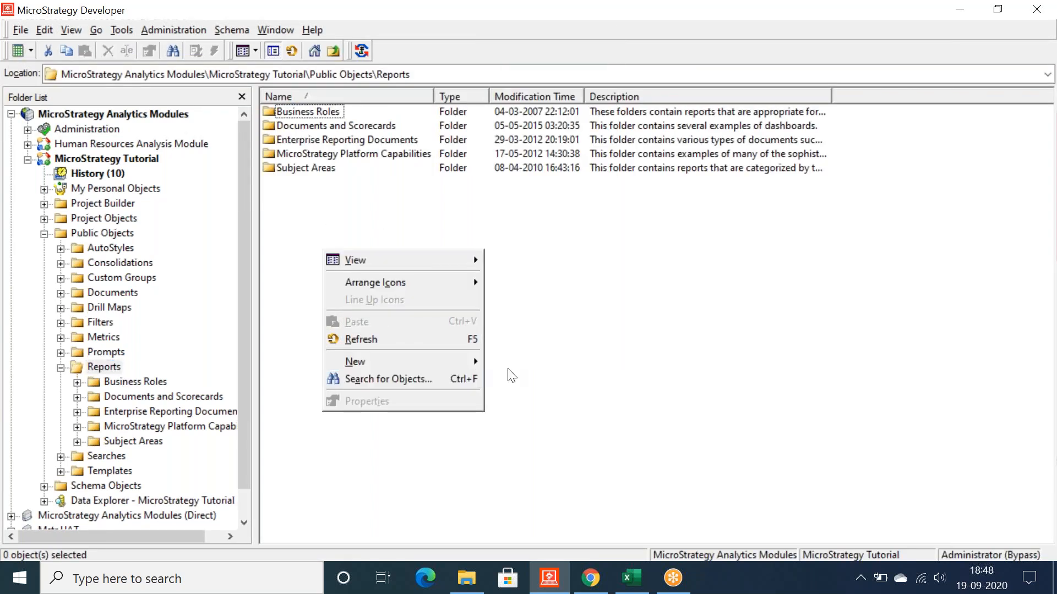
mouse_move(470, 362)
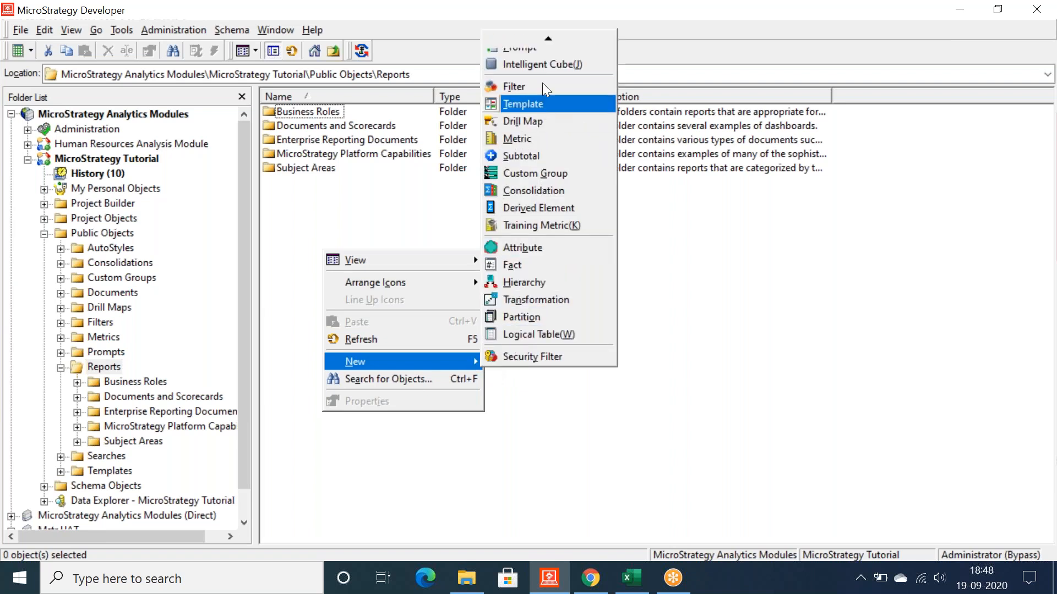
mouse_move(548, 38)
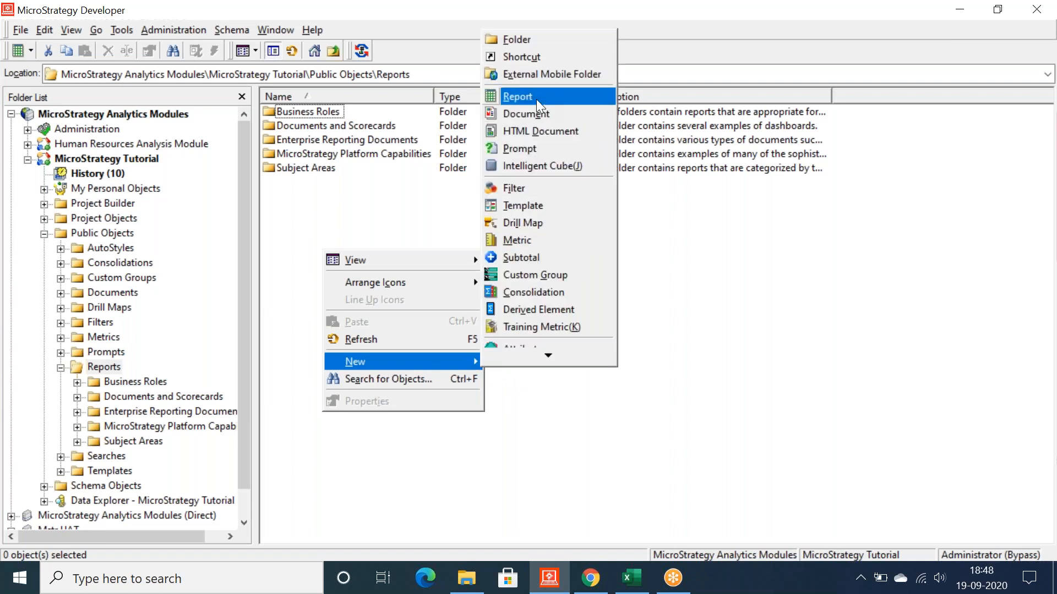
left_click(530, 431)
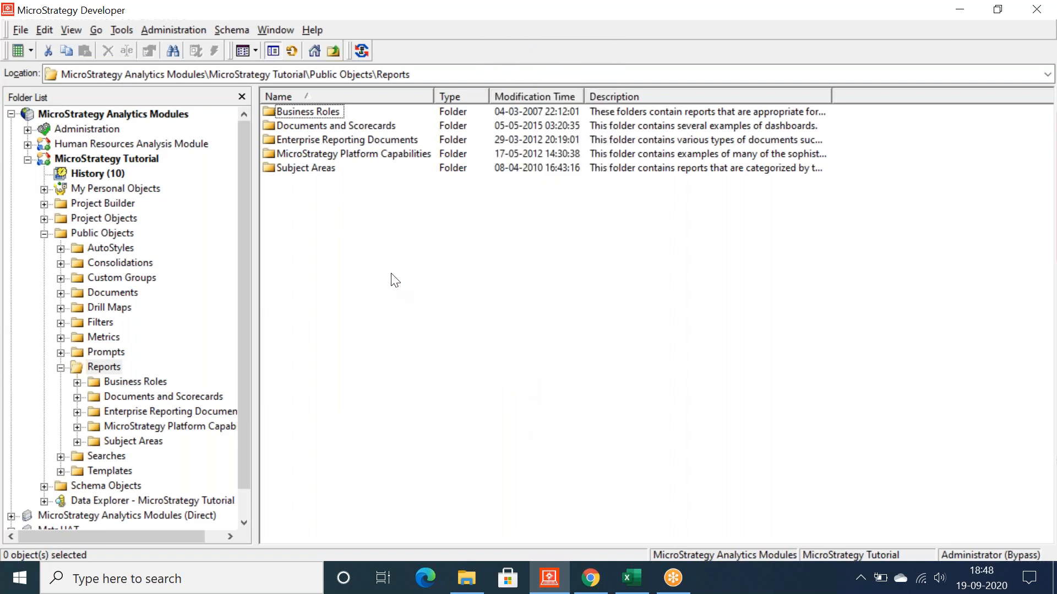
Step: Create a new report in the Reports folder using the Blank Report template
right_click(324, 270)
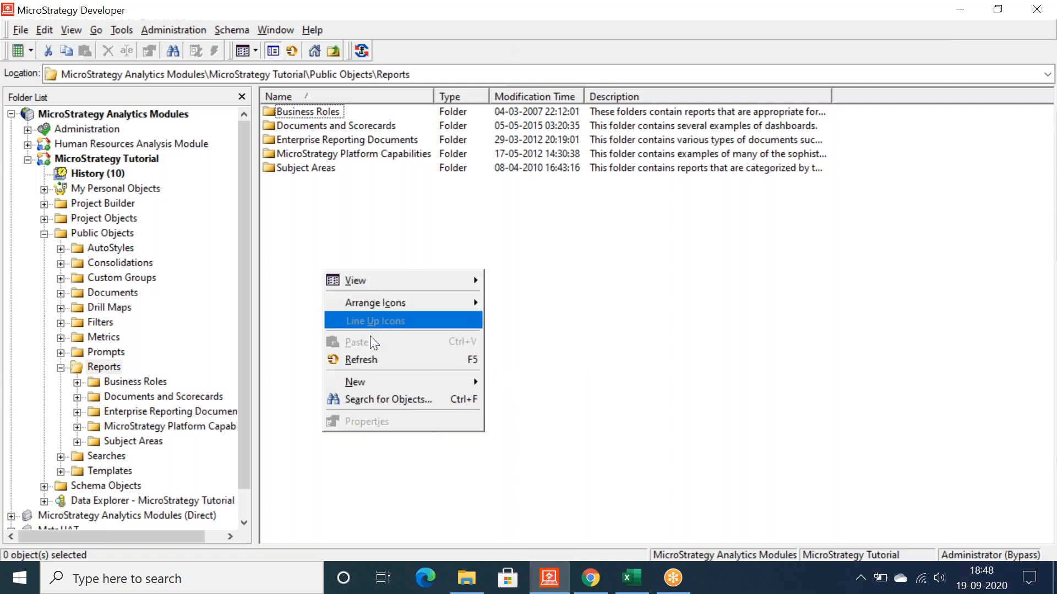
left_click(397, 396)
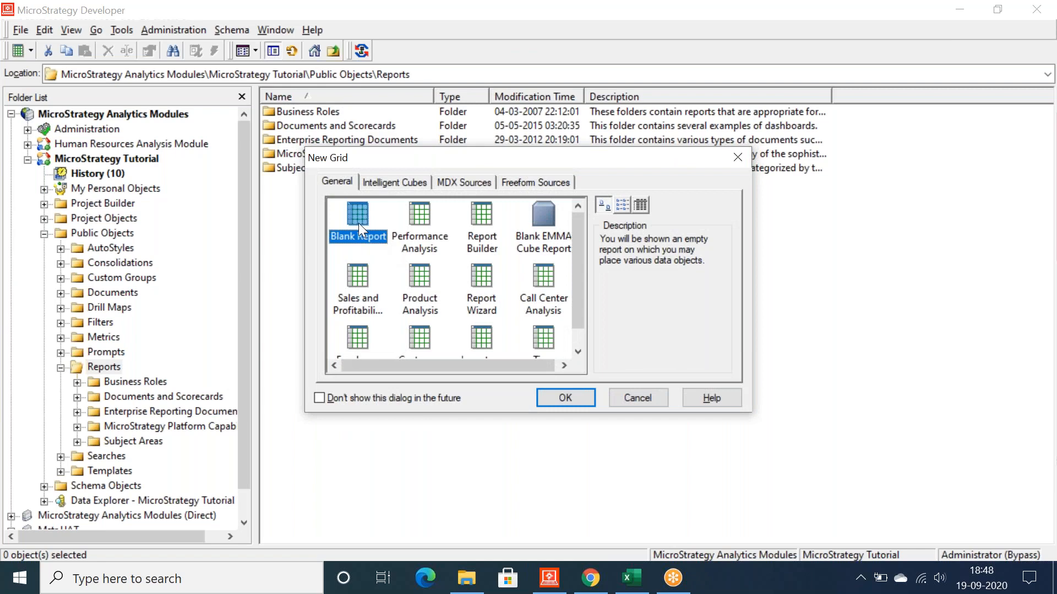
left_click(561, 399)
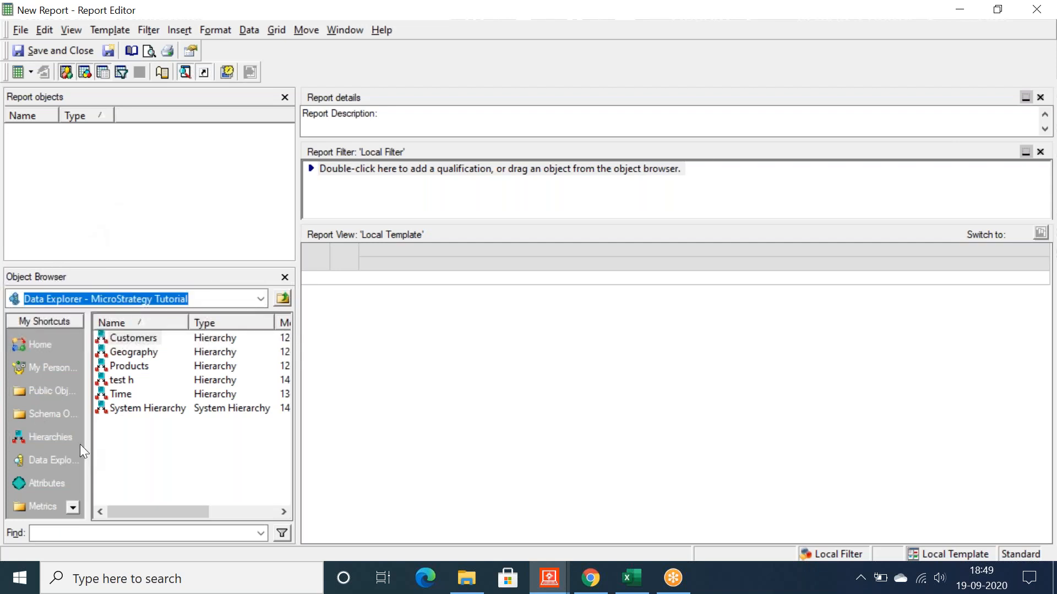
Step: Widen the shortcuts area of the object browser and add the Region attribute from the Geography attributes folder to the report
left_click_drag(83, 447, 137, 460)
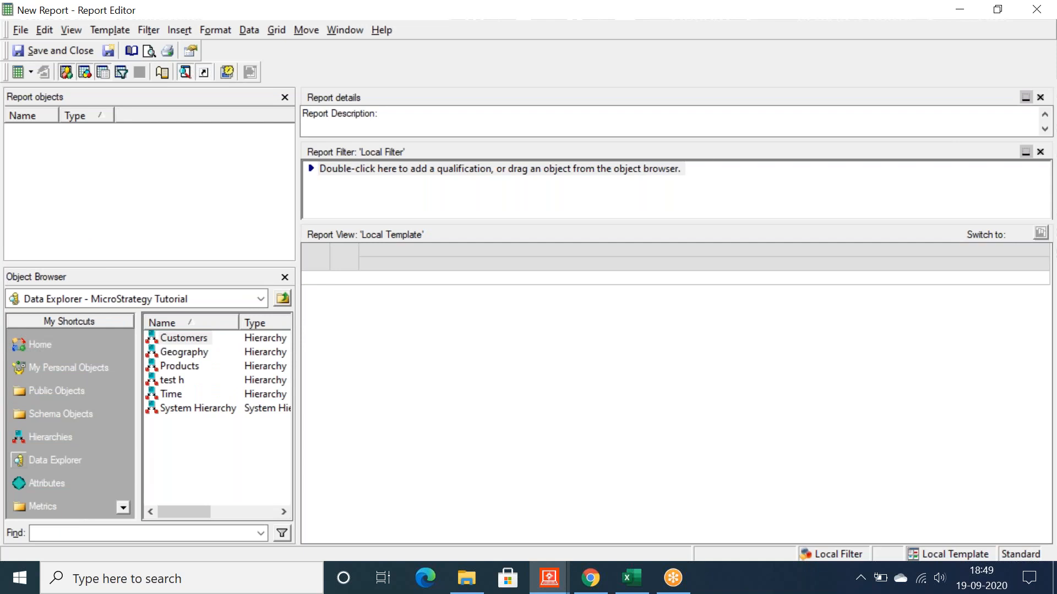
left_click(52, 414)
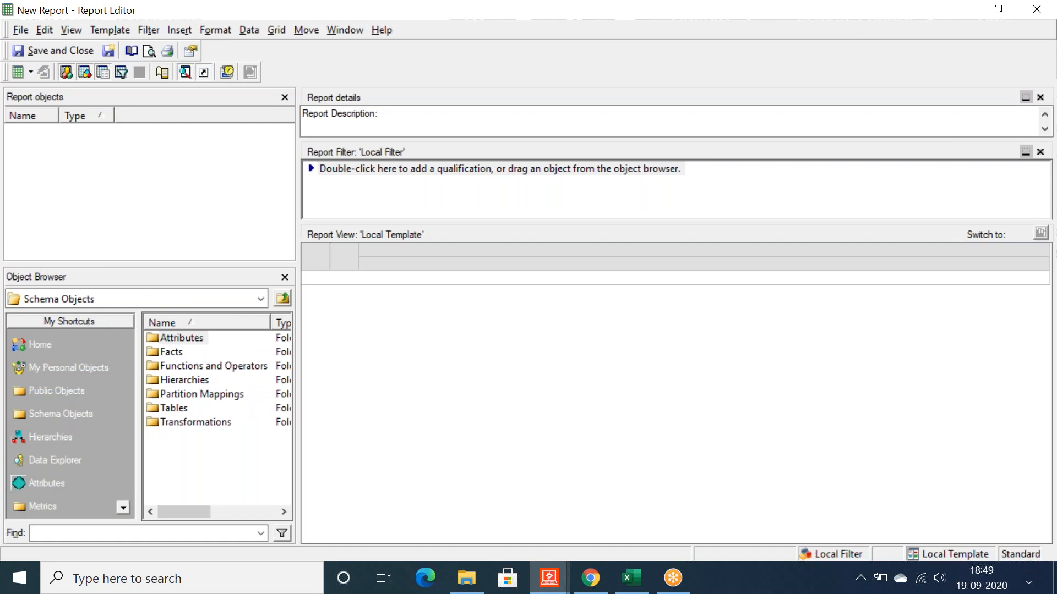
left_click(30, 483)
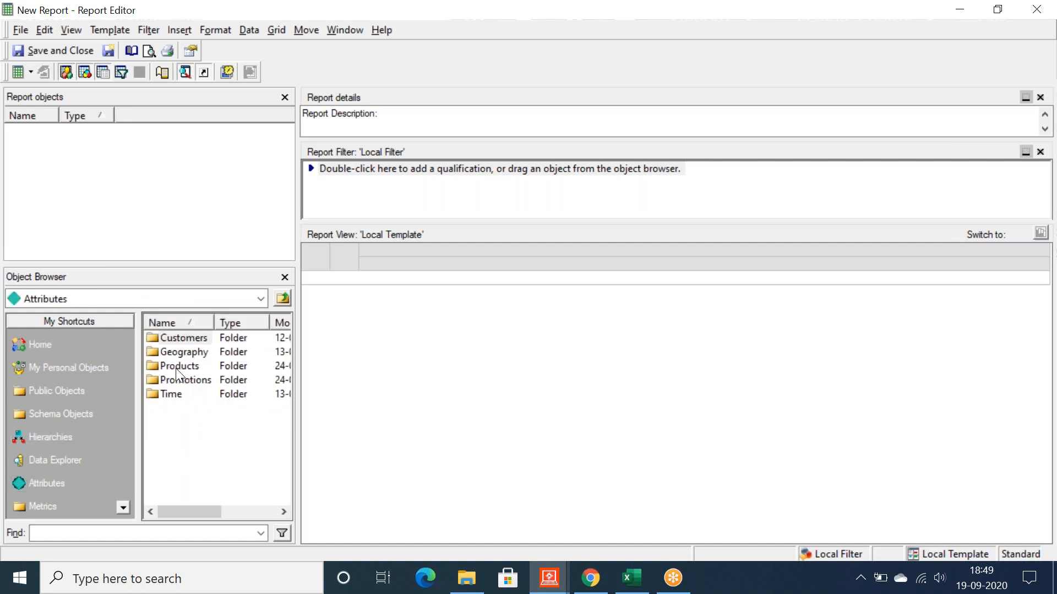
double_click(171, 354)
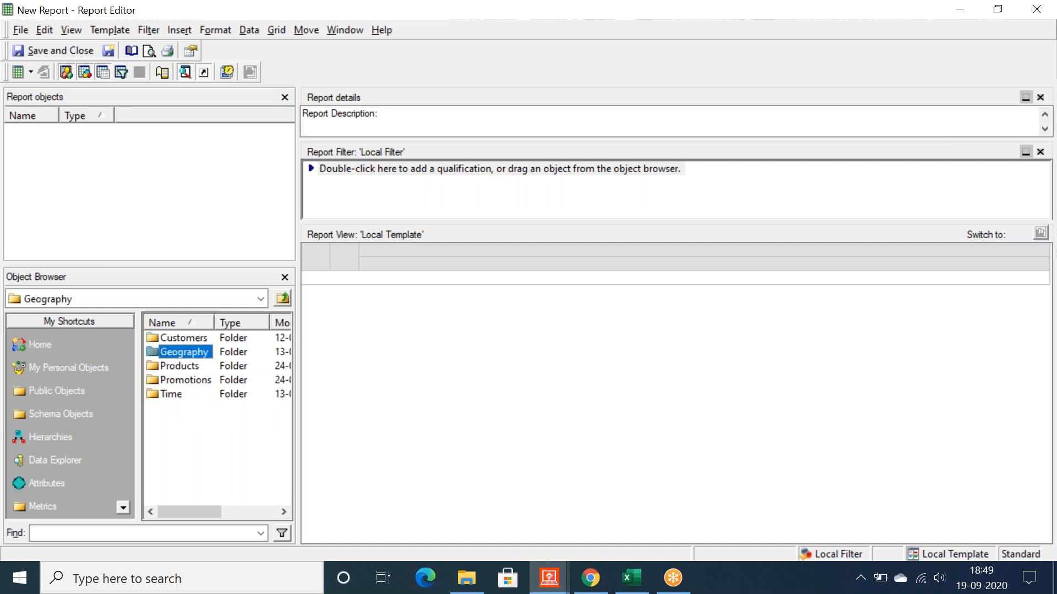
scroll(177, 478, "down", 1)
double_click(177, 478)
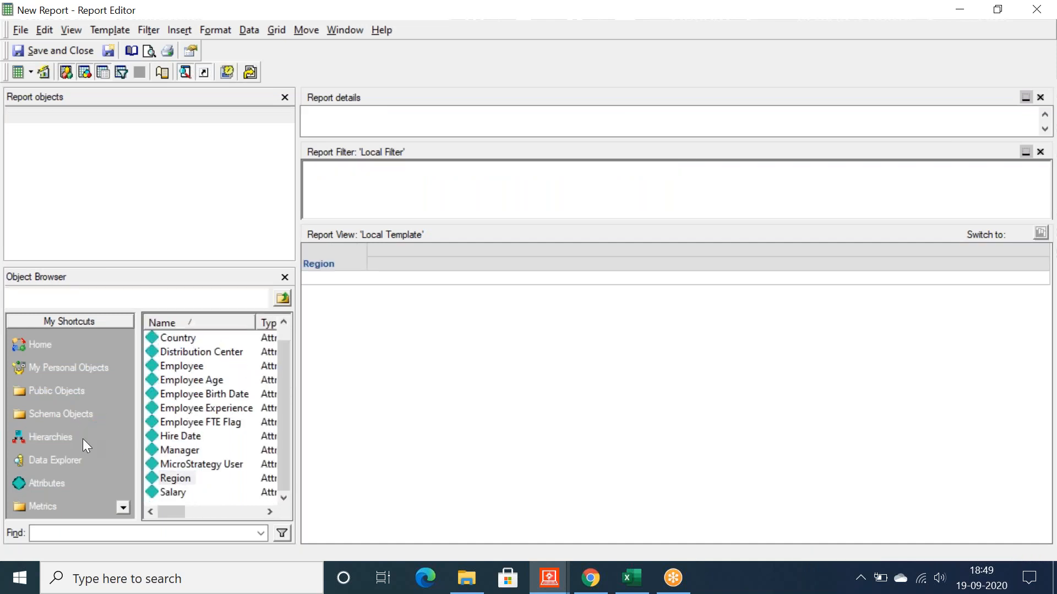
Step: Add the Profit metric from the Sales Metrics folder to the report grid
left_click(37, 507)
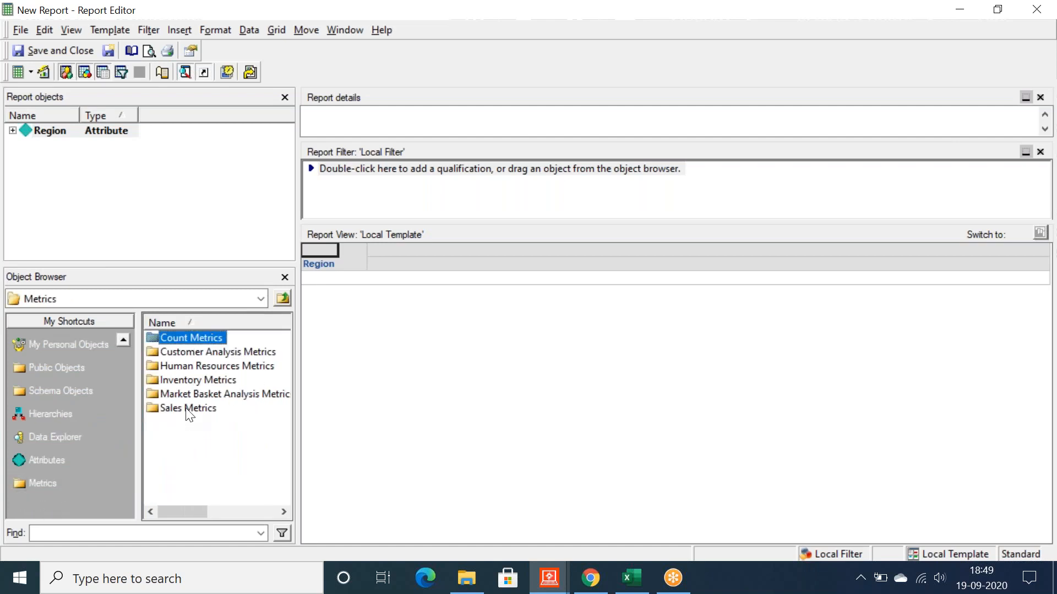
double_click(189, 408)
scroll(185, 410, "down", 3)
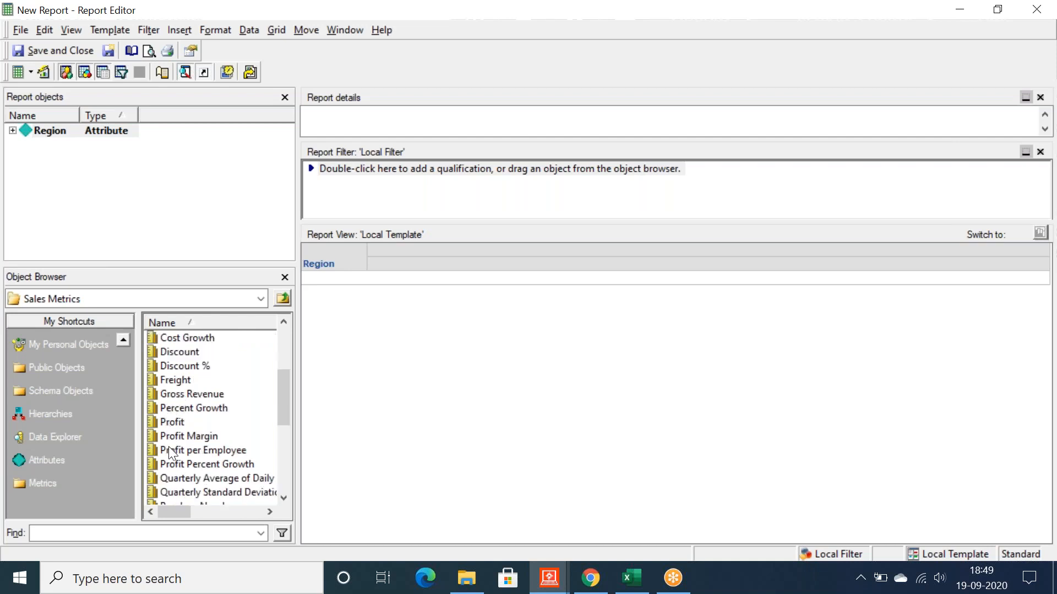
scroll(175, 443, "down", 1)
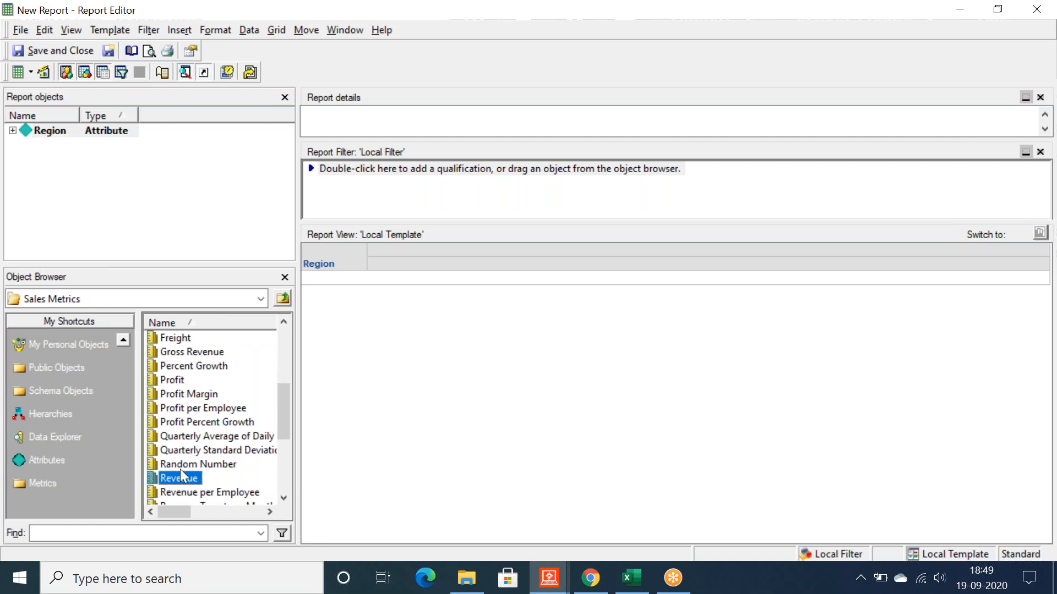
left_click_drag(171, 380, 371, 342)
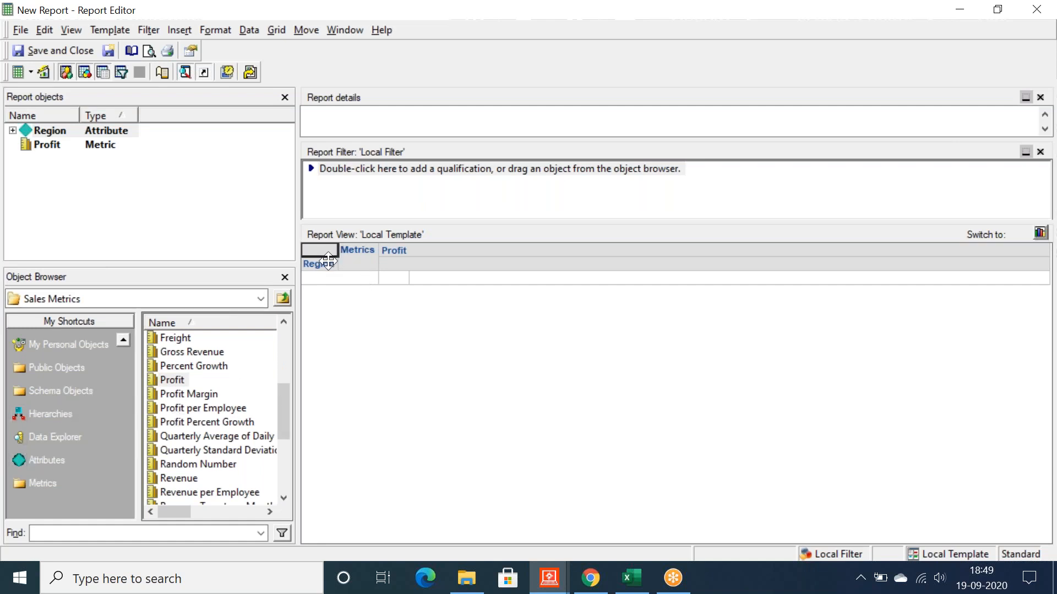
Step: Examine the options for moving the Region attribute and the Metrics header to rows, columns or page-by in the report grid
left_click_drag(320, 266, 304, 334)
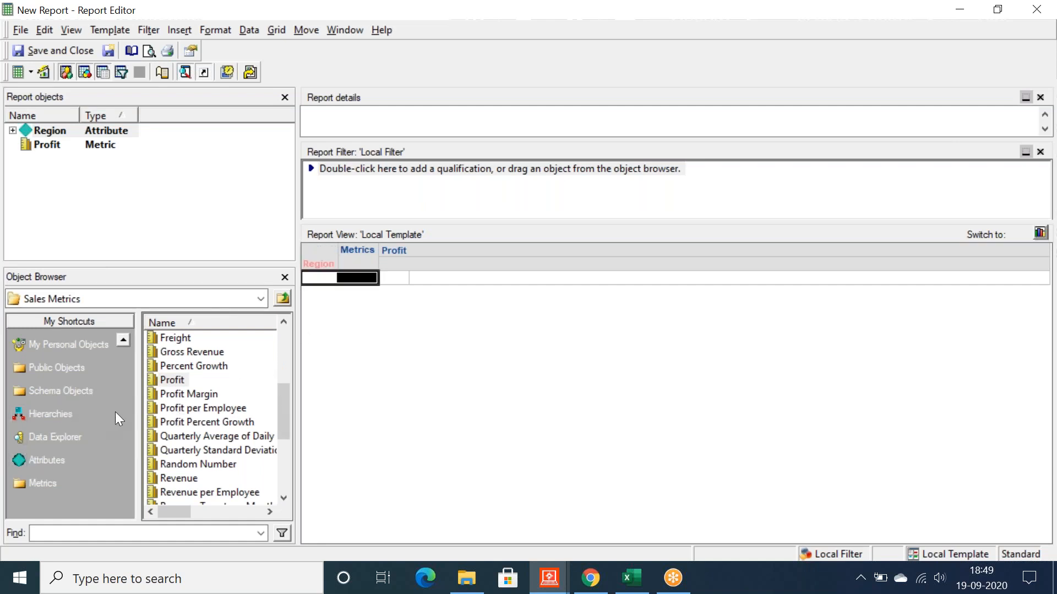
left_click(172, 390)
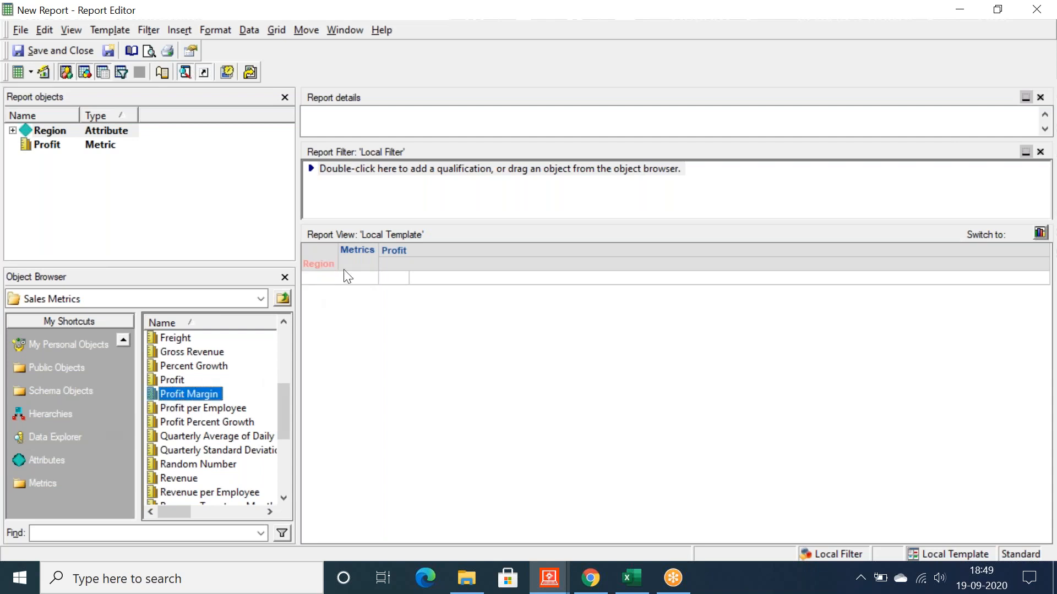
right_click(315, 263)
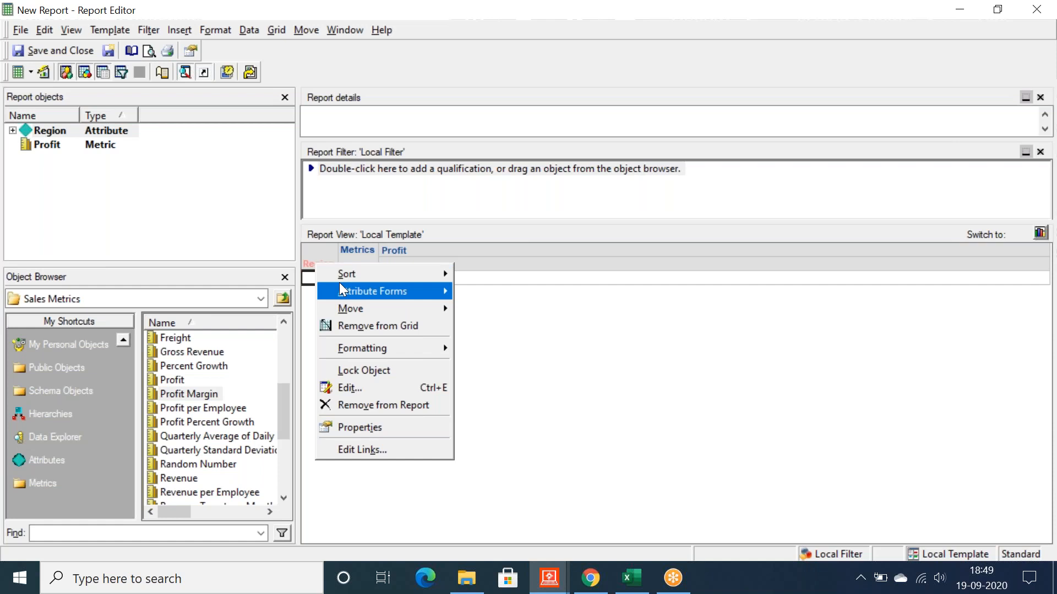
mouse_move(435, 311)
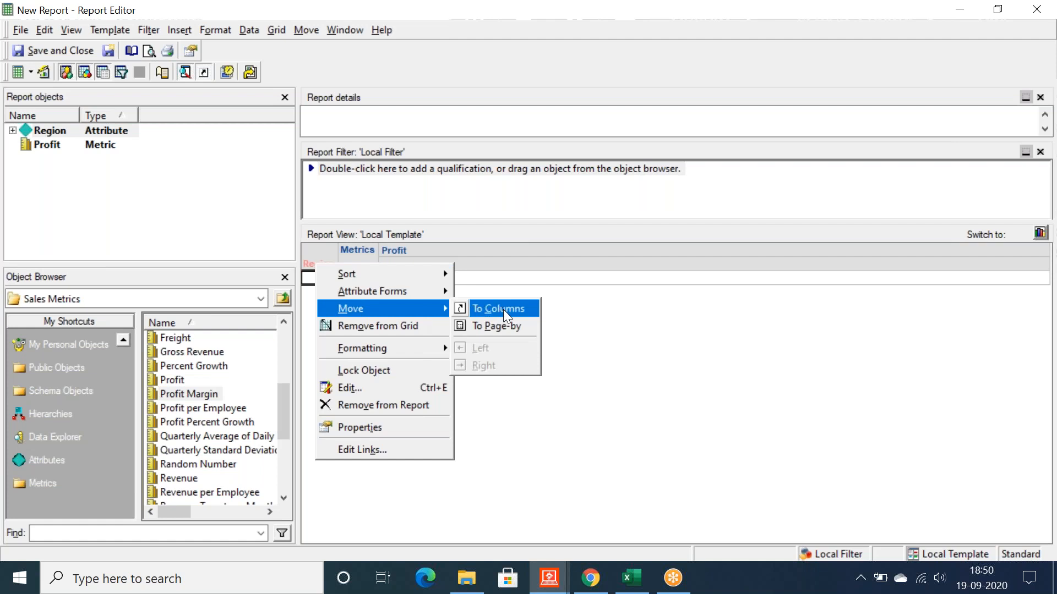
left_click(648, 322)
left_click_drag(365, 259, 358, 247)
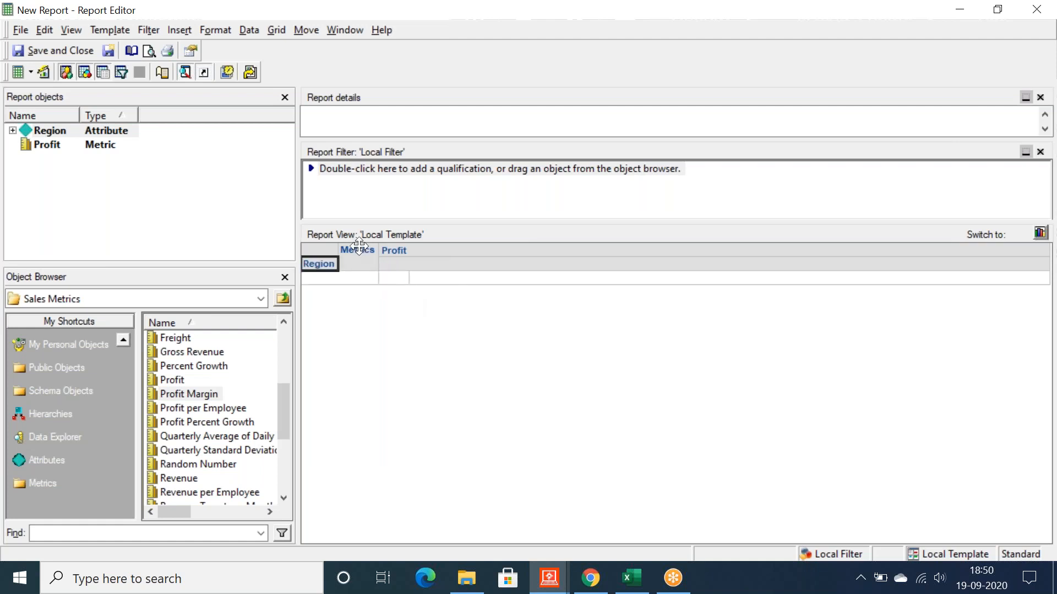
right_click(358, 246)
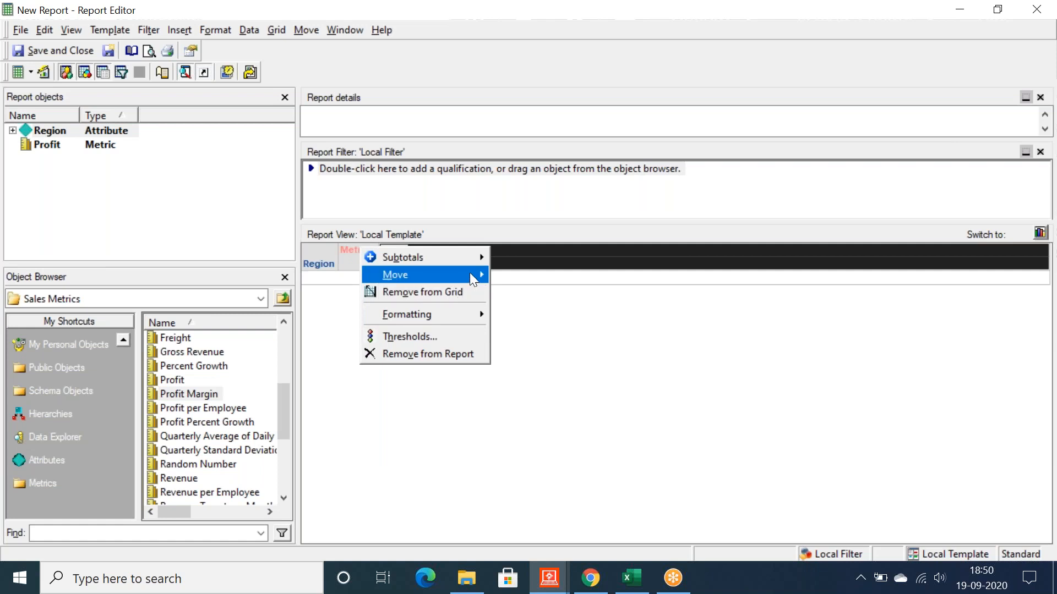
mouse_move(470, 273)
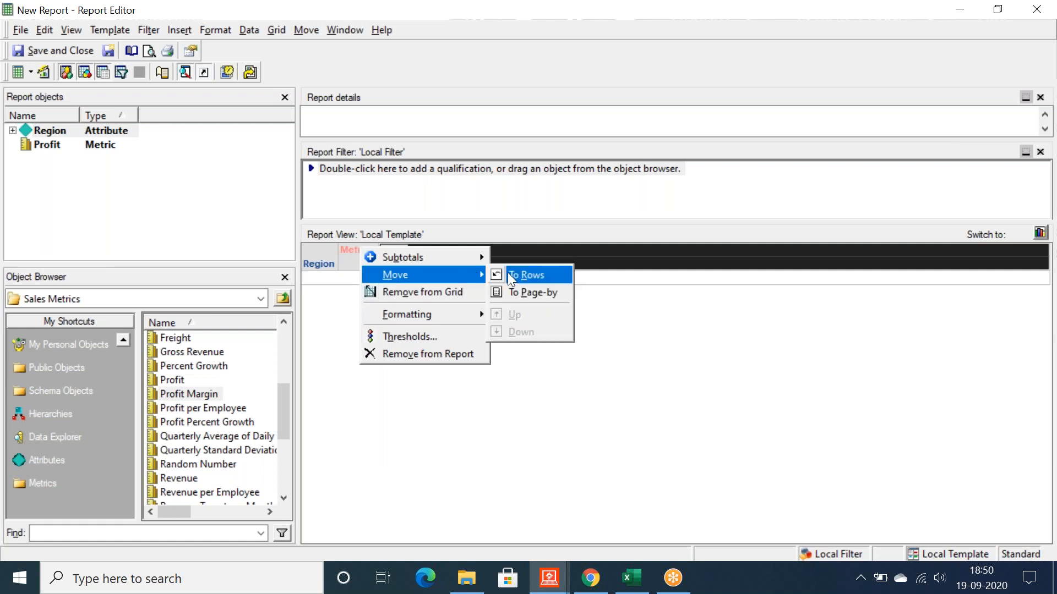
left_click(507, 274)
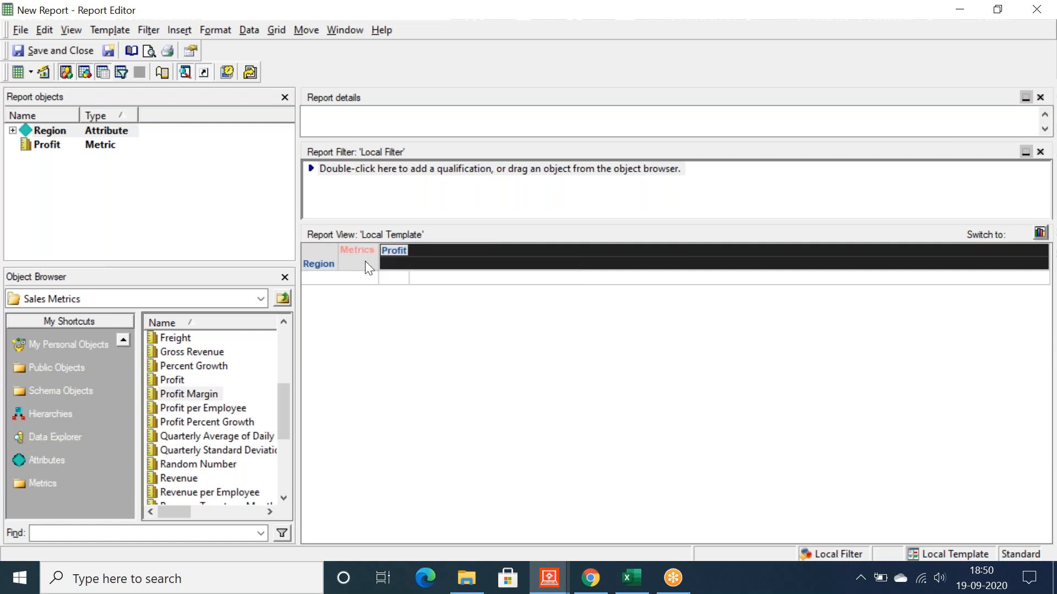
left_click(217, 246)
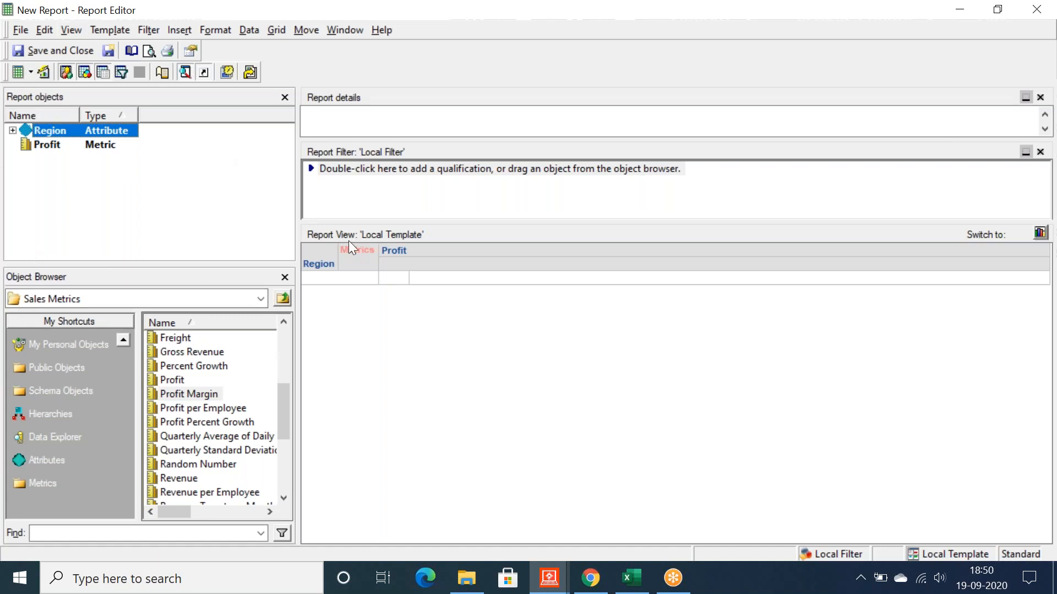
left_click(70, 32)
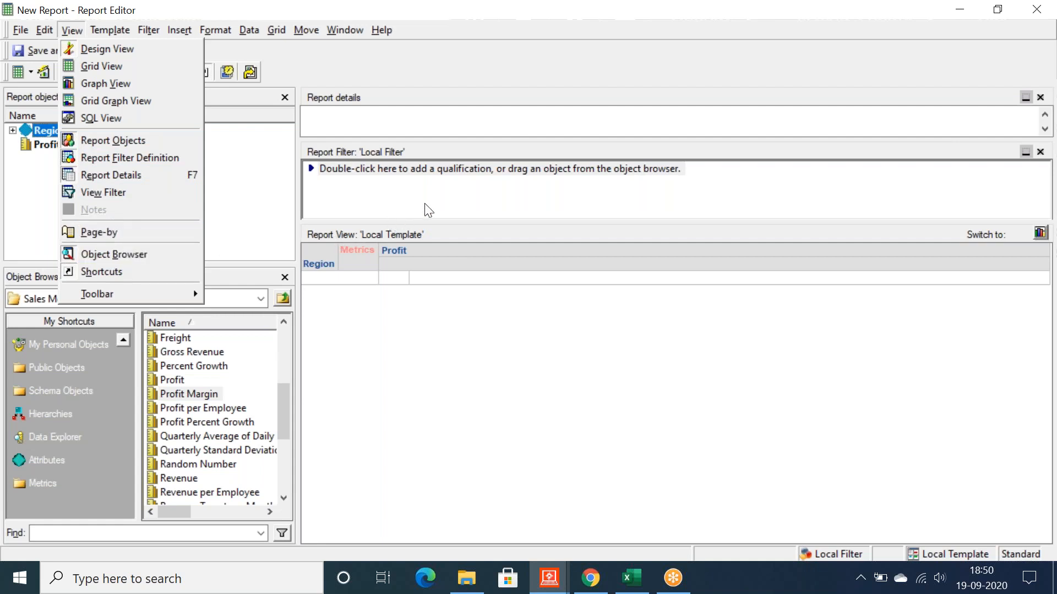
left_click(439, 321)
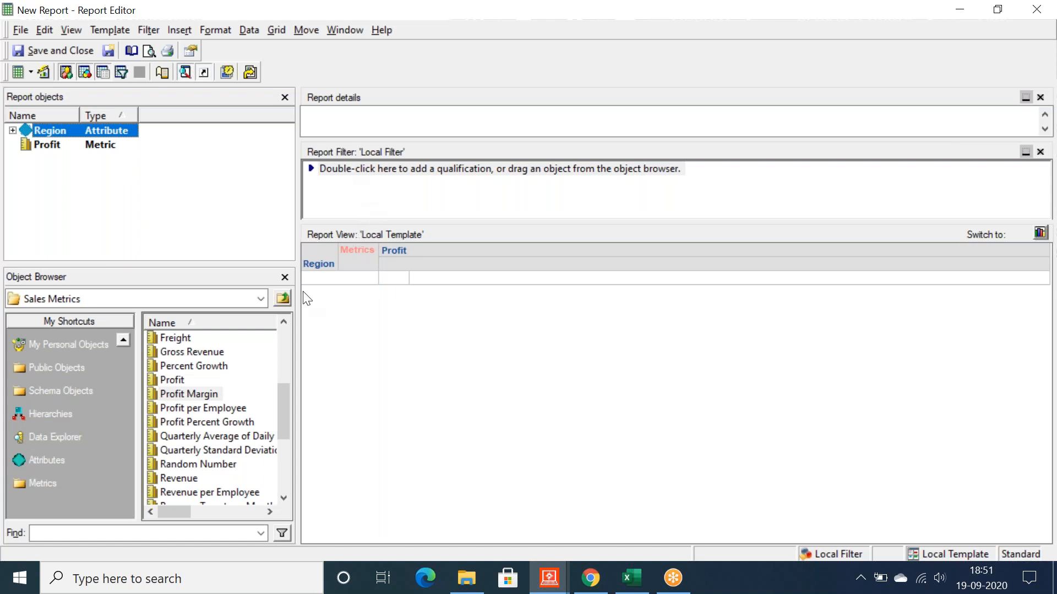
Step: Close the Report objects, Object Browser, Report details and Report Filter panes so only the report view remains
left_click(284, 97)
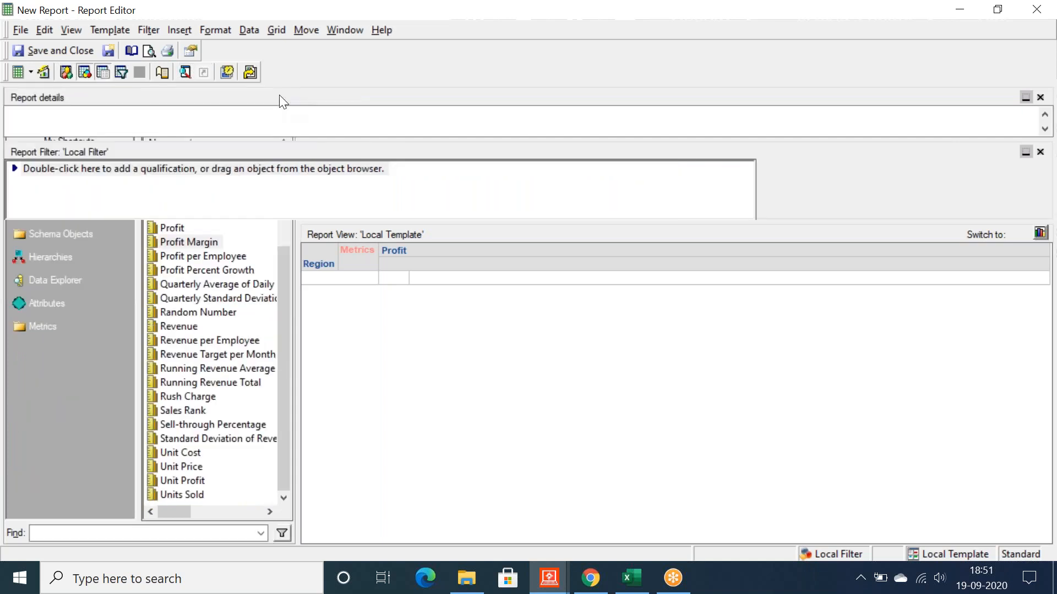
left_click(1040, 97)
left_click(1040, 98)
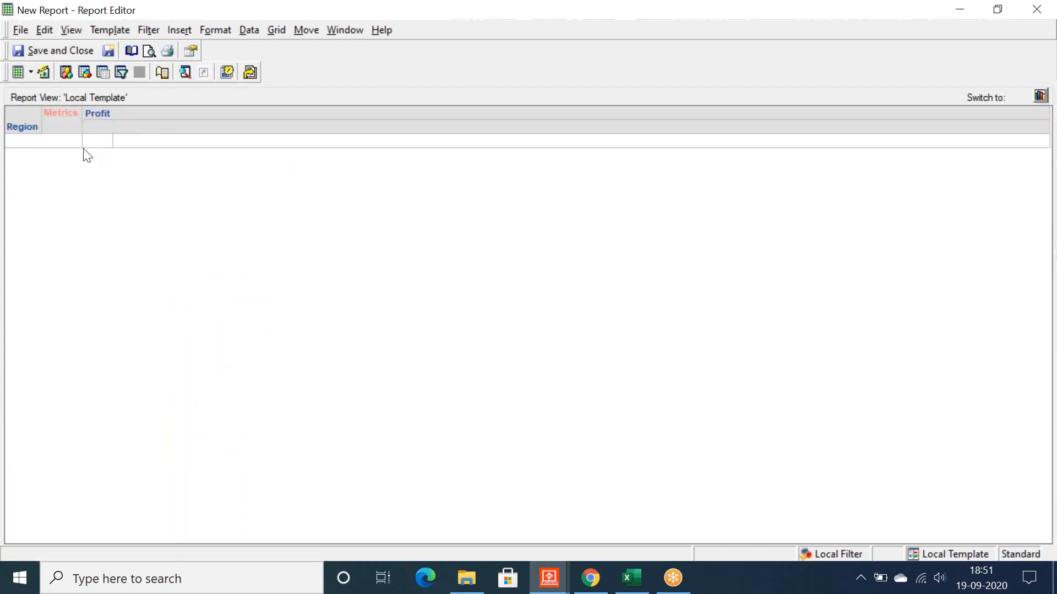
Step: Show the Report Objects, Report Filter Definition, Object Browser and Report Details panes again
left_click(68, 26)
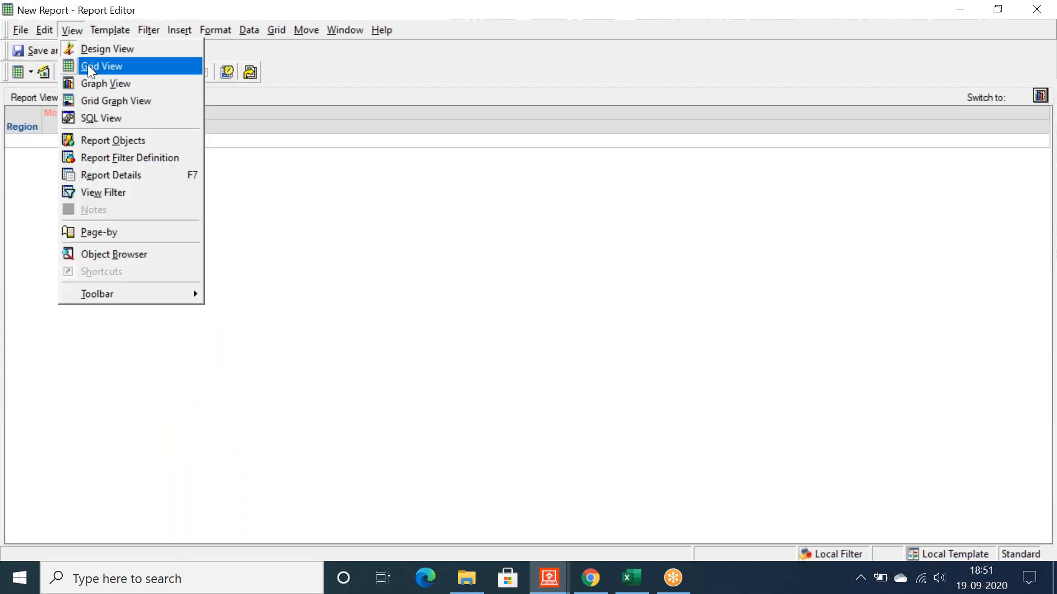
left_click(97, 141)
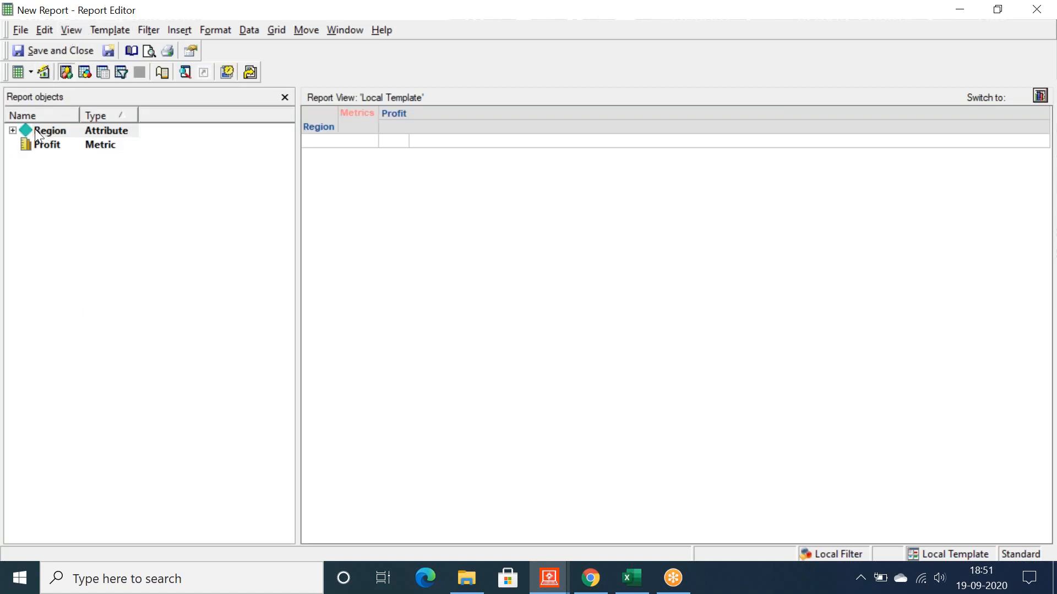
left_click(71, 29)
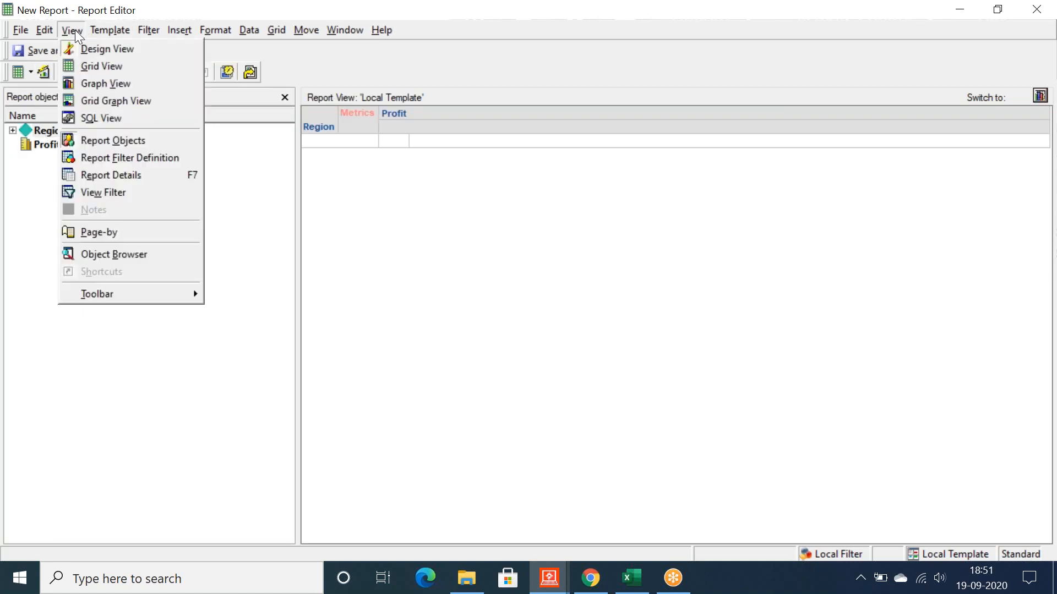
left_click(83, 159)
left_click(67, 30)
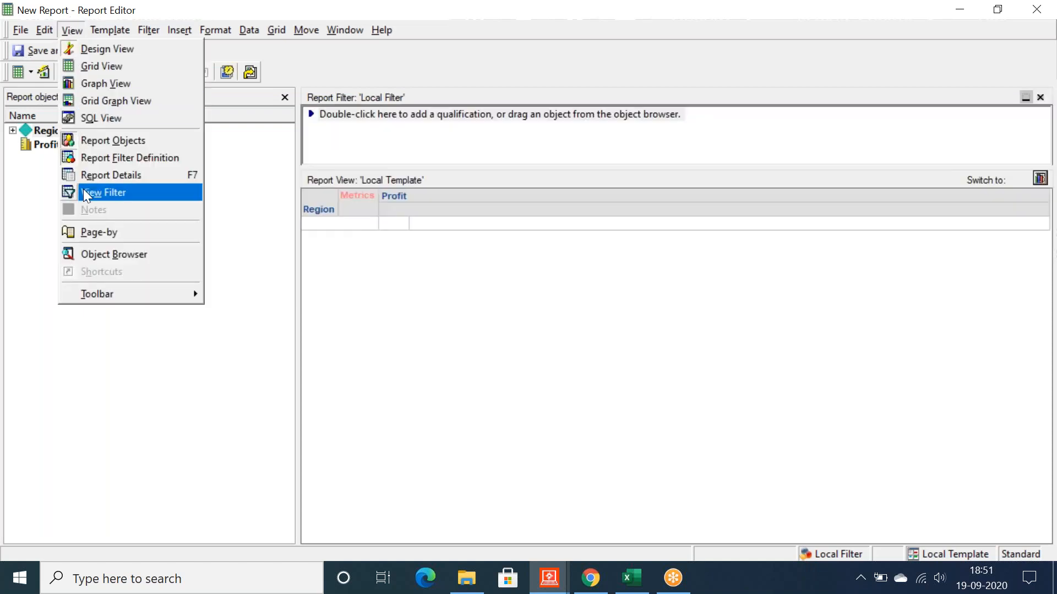
left_click(99, 261)
left_click(72, 29)
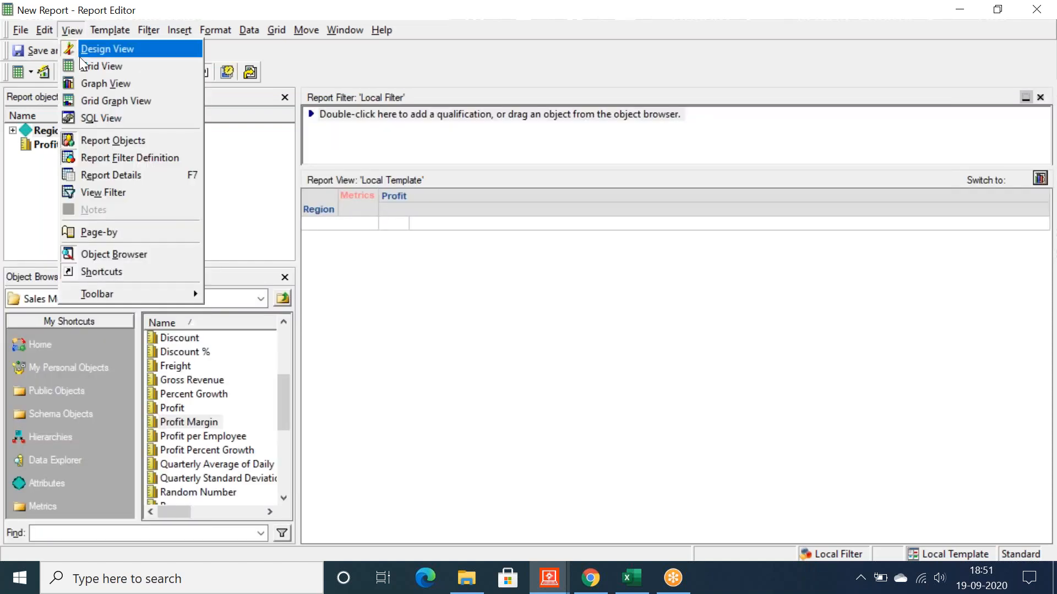
left_click(94, 175)
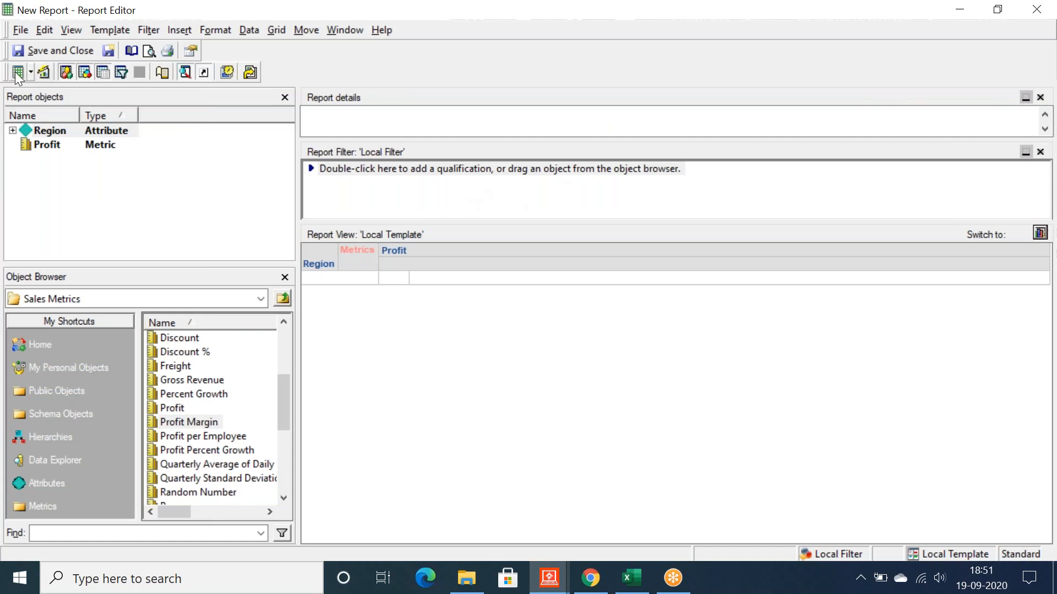
Step: Run the report in Grid View and expand the Report details pane above the grid
left_click(44, 73)
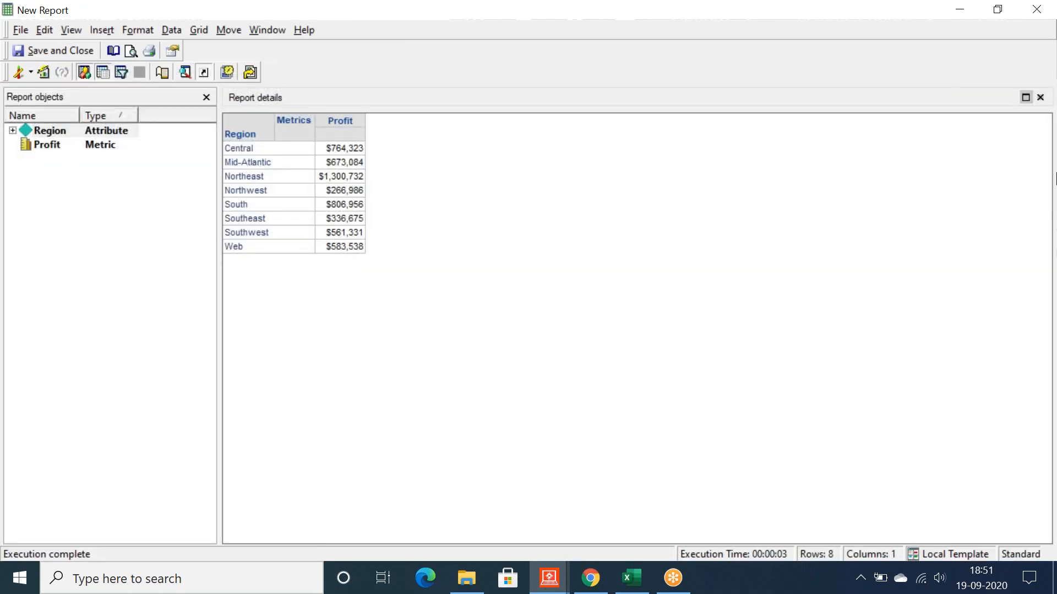
left_click(1025, 97)
left_click_drag(463, 141, 462, 233)
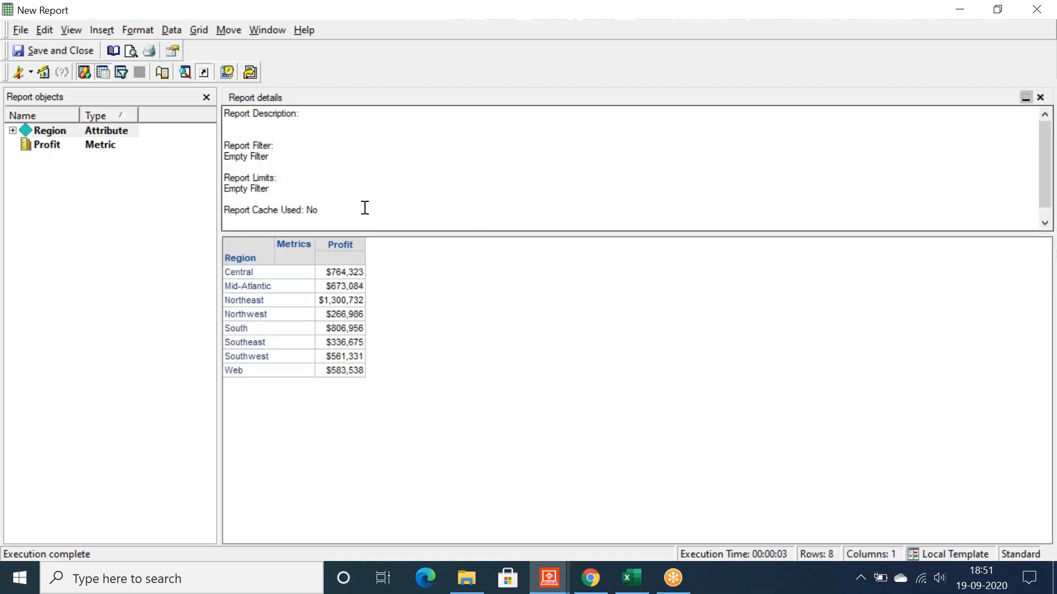
Step: Examine the report filter, report limits and report cache entries in the Report details pane
left_click_drag(281, 158, 206, 143)
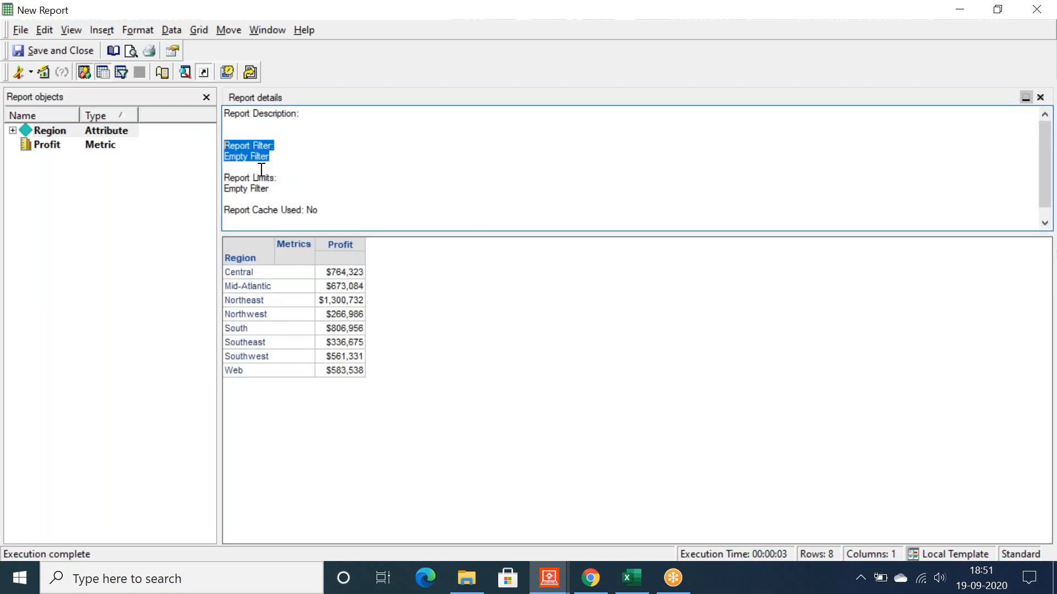
left_click_drag(280, 189, 196, 160)
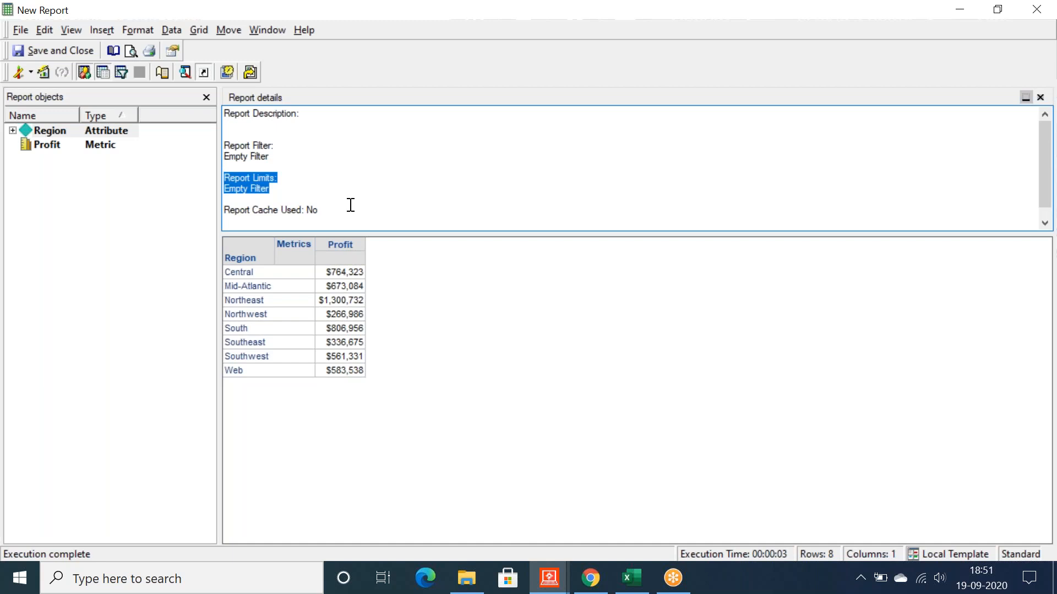
left_click_drag(325, 217, 218, 209)
left_click(334, 214)
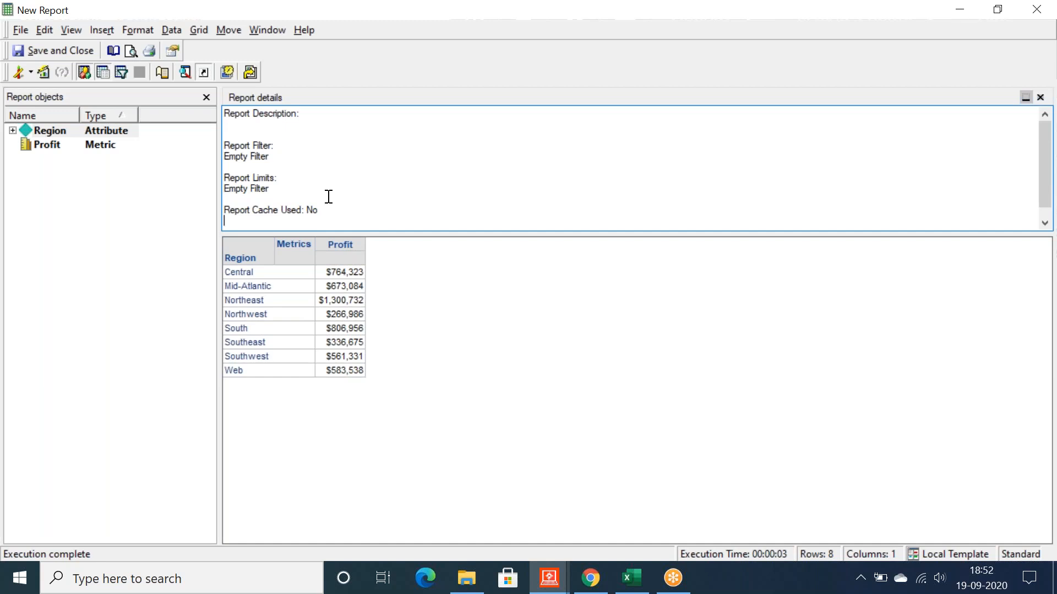
left_click_drag(335, 209, 205, 191)
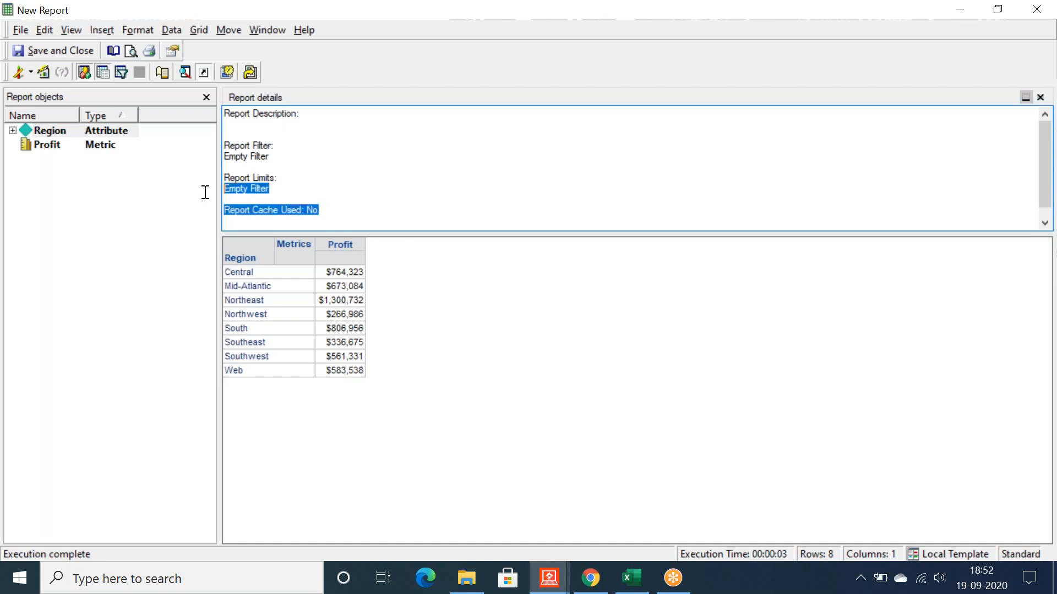
left_click(342, 214)
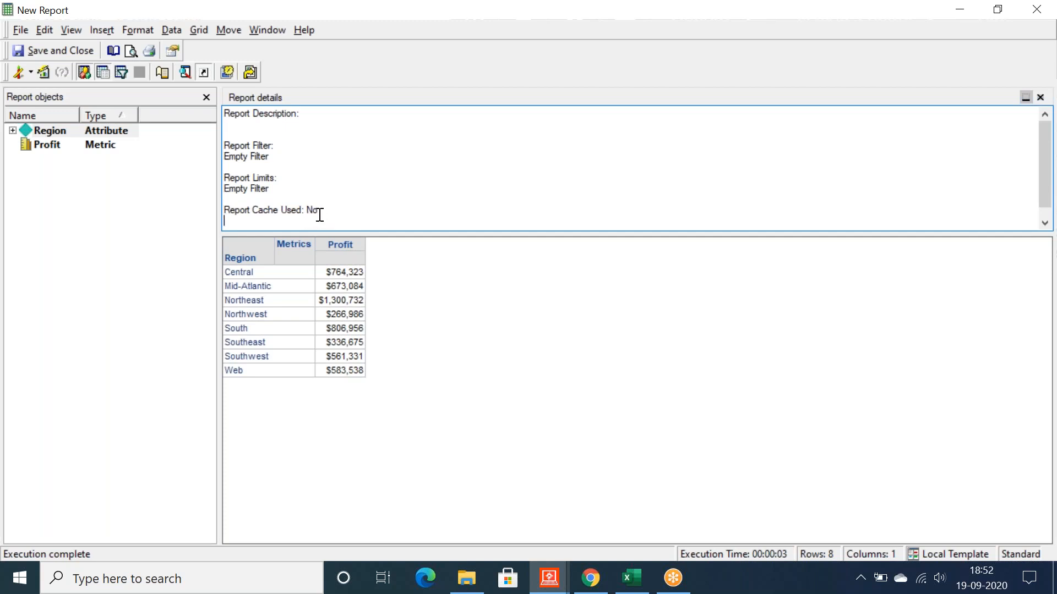
left_click(114, 228)
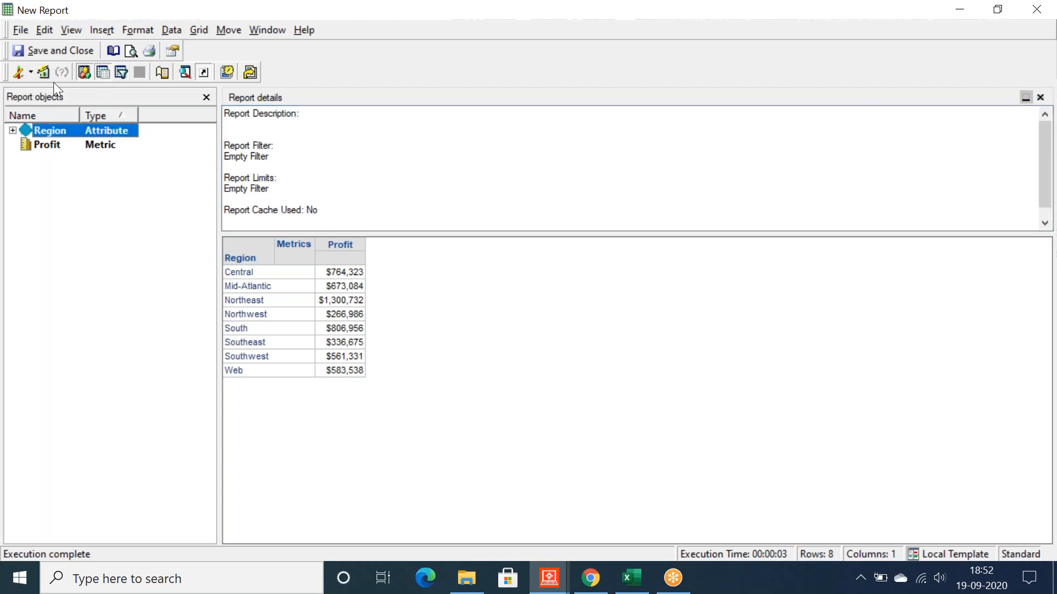
Step: Examine the Pass0 select statement and the accessed tables in SQL View, and return the report to Grid View
left_click(30, 75)
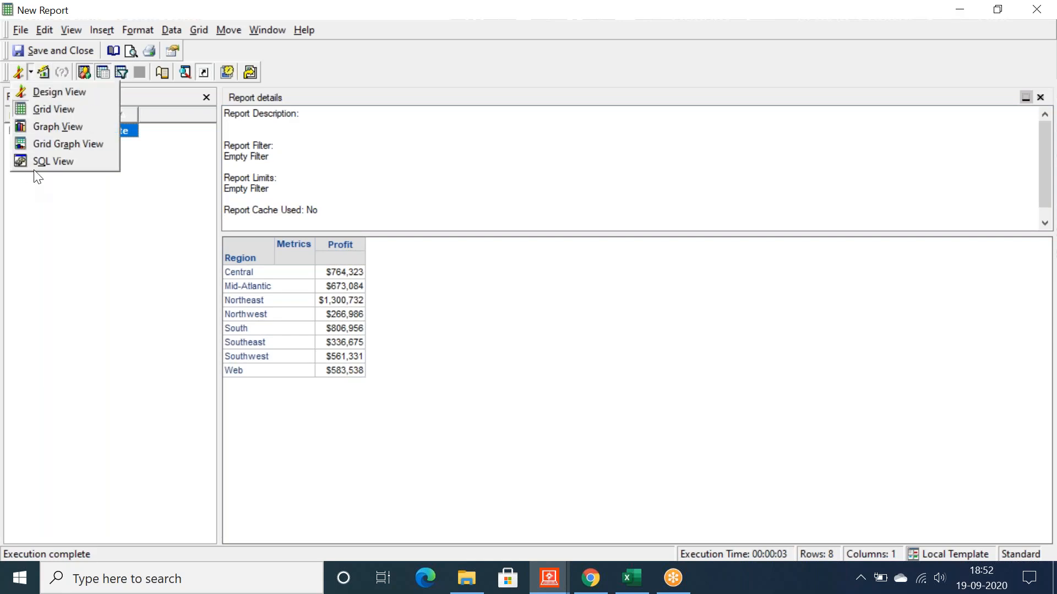
left_click(43, 162)
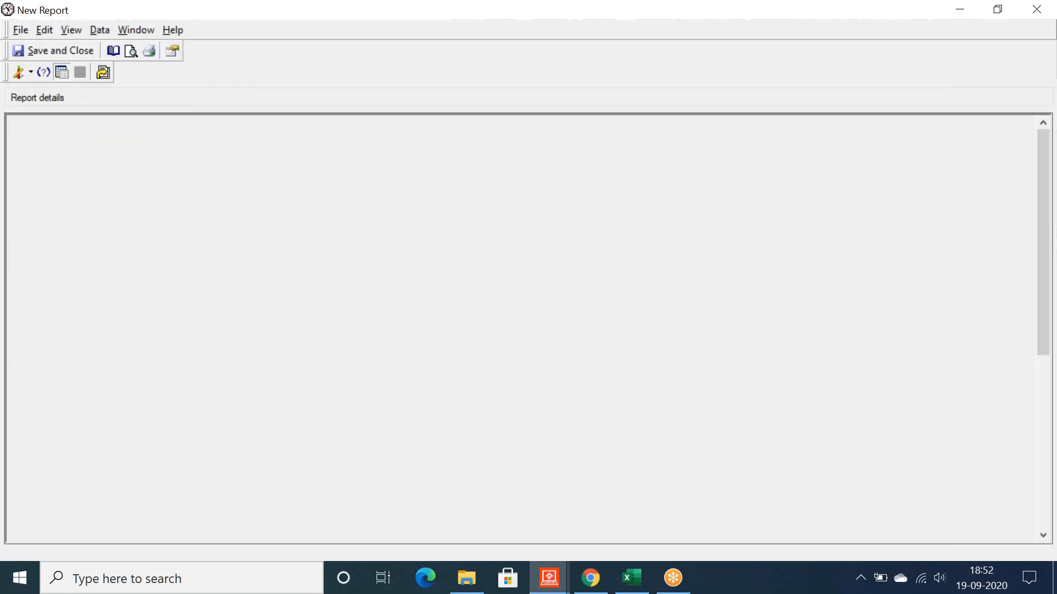
scroll(278, 195, "down", 10)
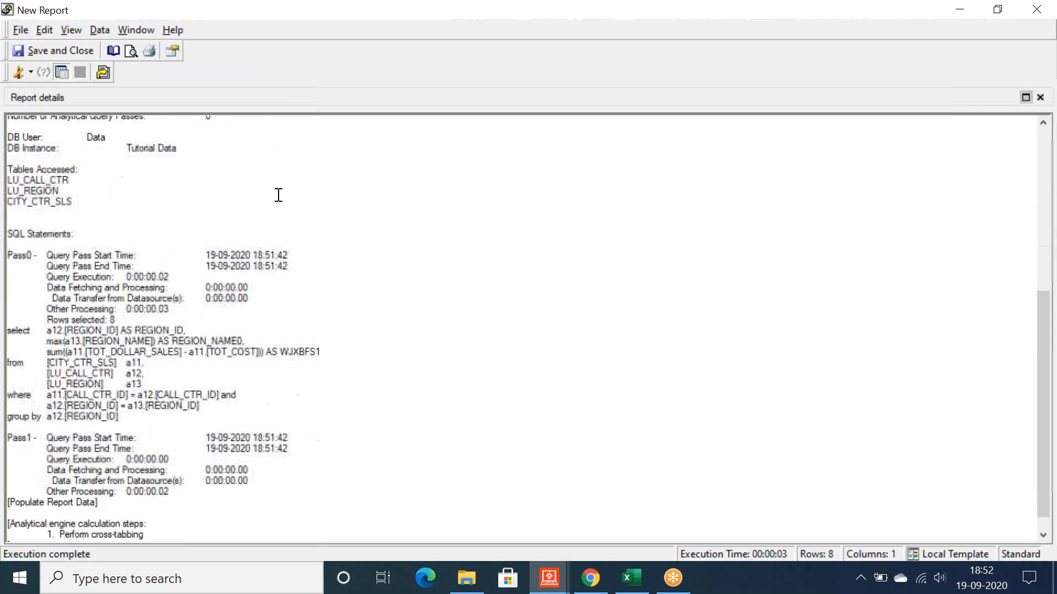
left_click_drag(120, 398, 8, 311)
left_click(121, 408)
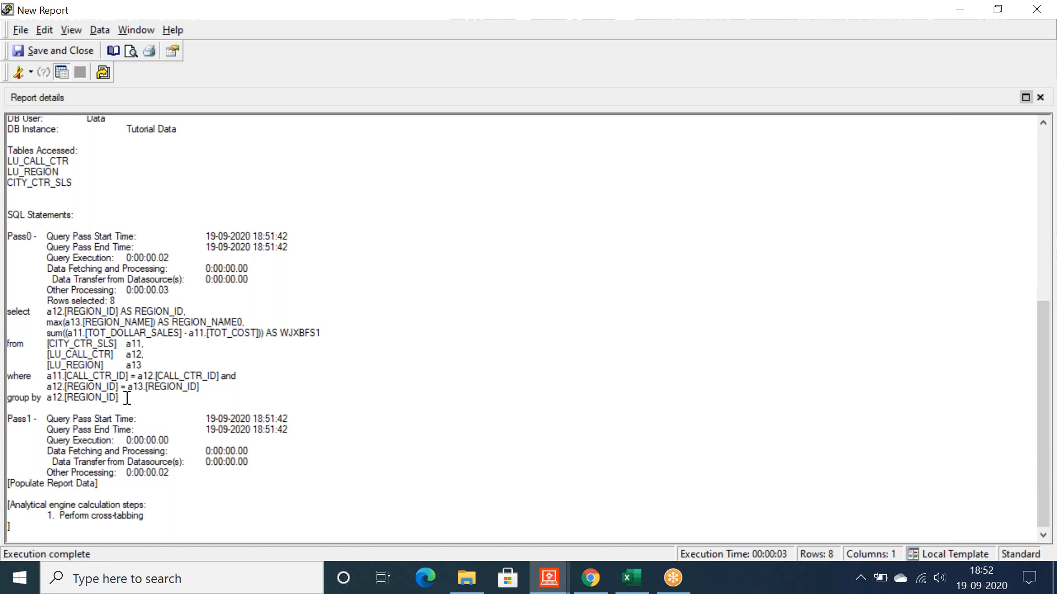
left_click_drag(123, 401, 10, 306)
left_click(126, 401)
left_click_drag(87, 187, 7, 164)
left_click(88, 182)
left_click(30, 72)
left_click(41, 108)
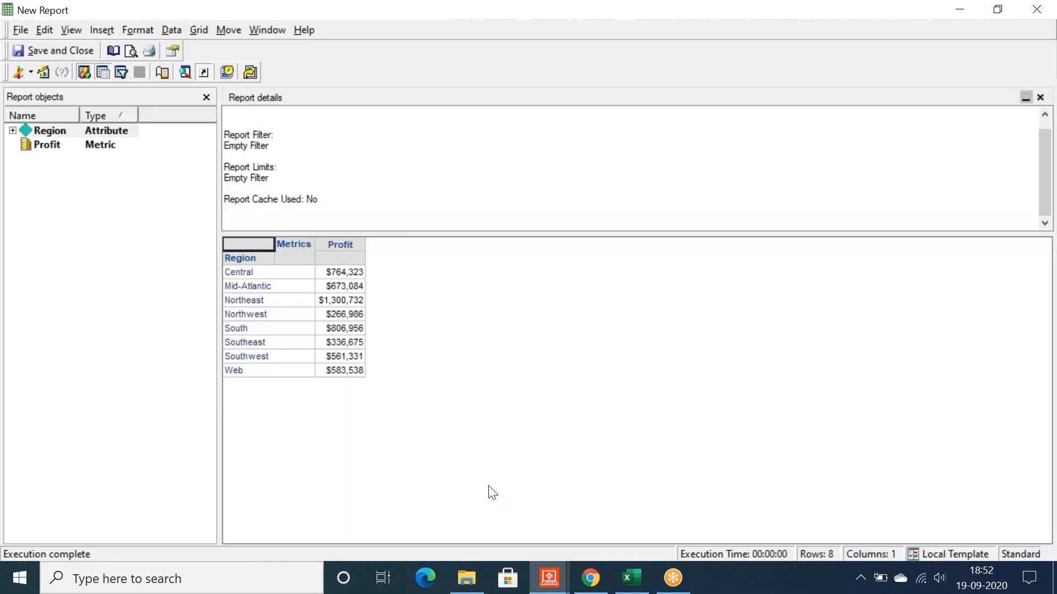
Step: Switch to the Excel workbook and enter "when we run the report" in cell D5 of Sheet2
left_click(628, 581)
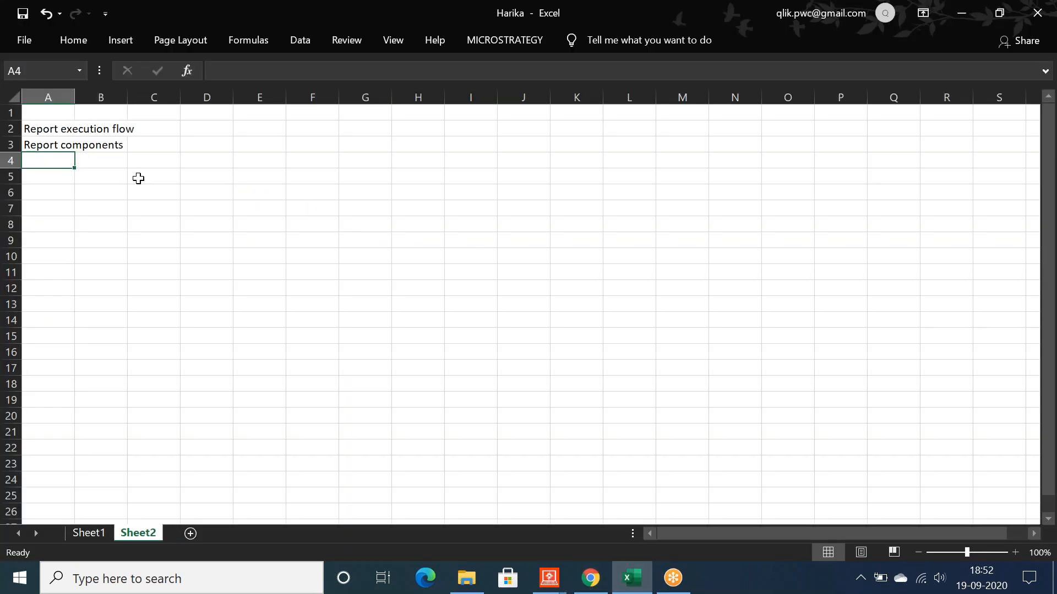
left_click(214, 172)
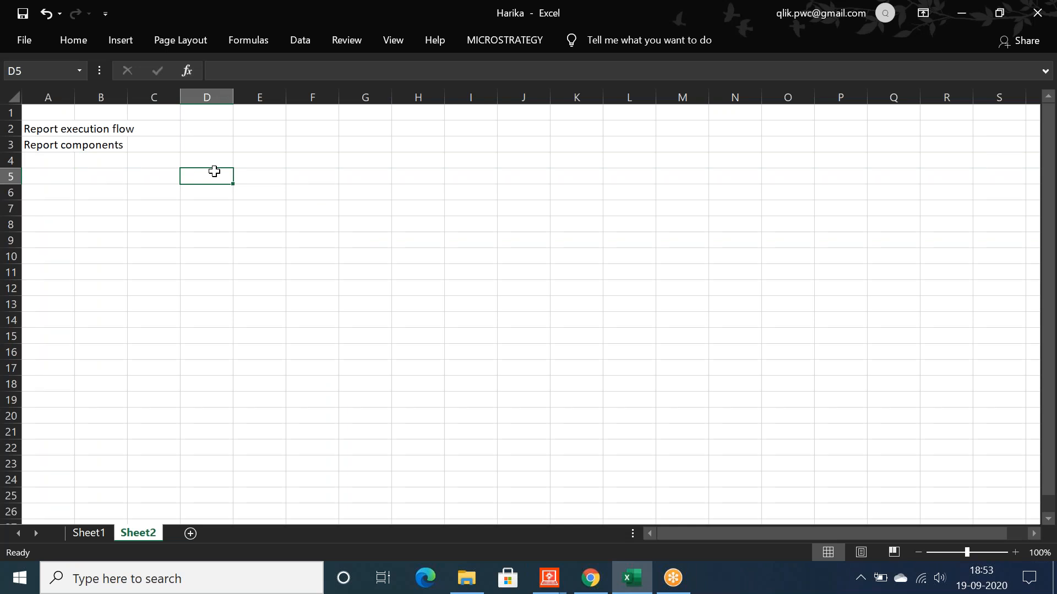
type("r")
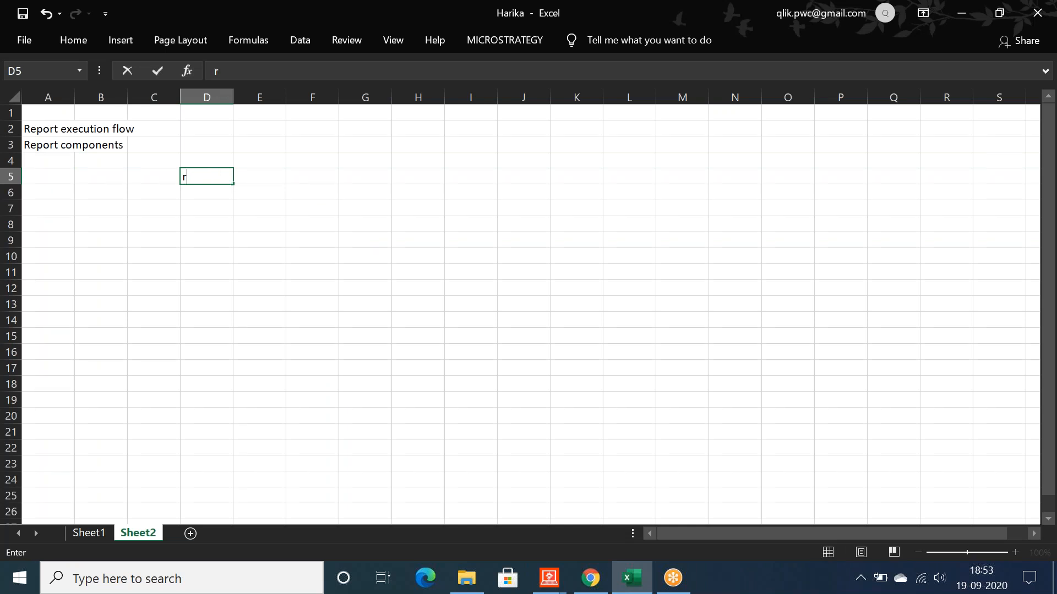
type("wh")
key("BackSpace")
type("hen we run the report")
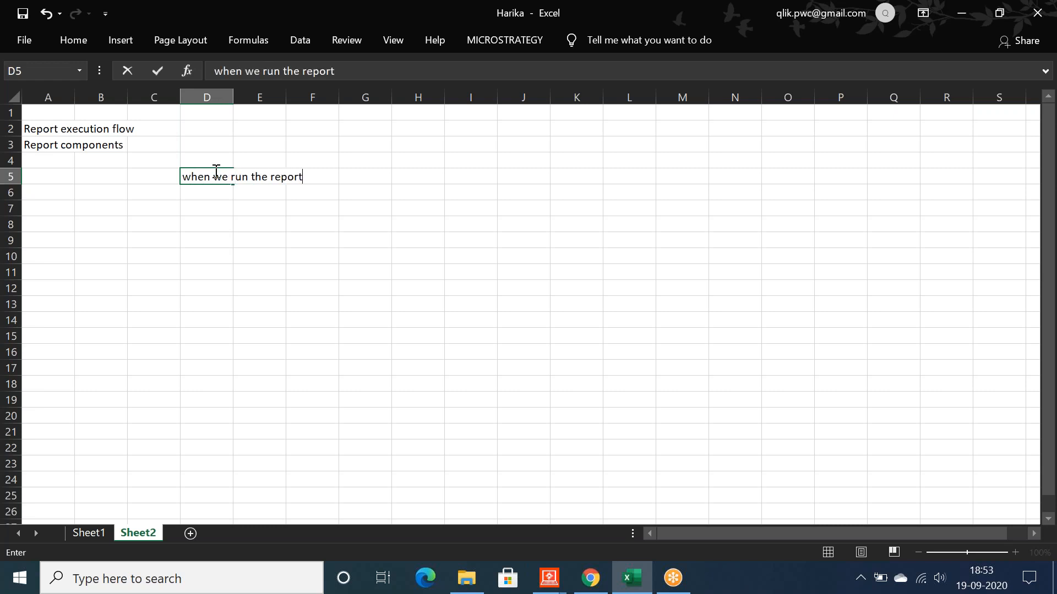
key("Return")
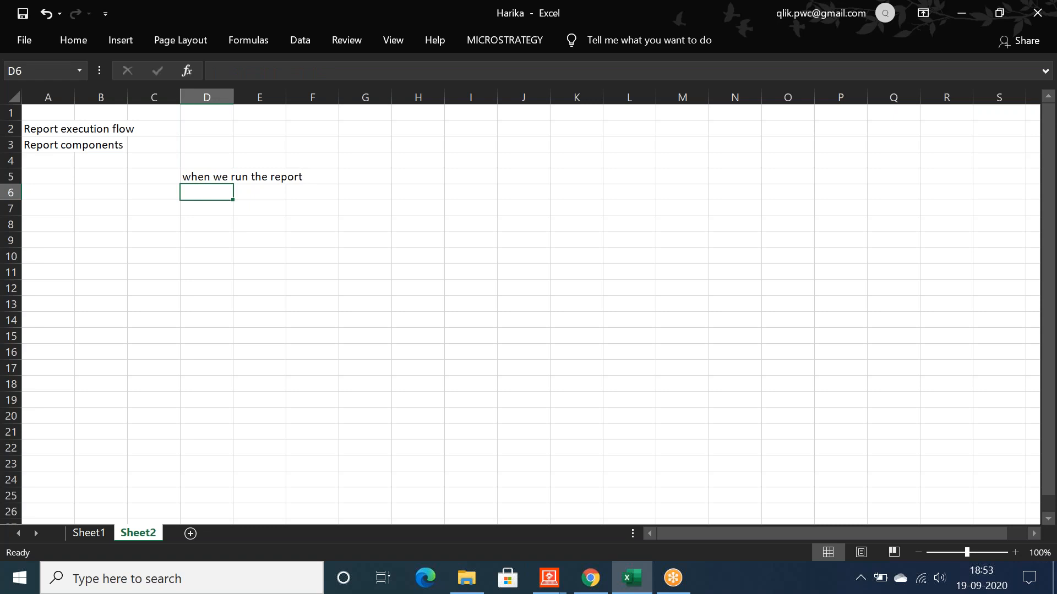
Step: Enter "Cubes" in cell D6 and number rows 6 and 7 with 1 and 2 in column C
type("Cubes")
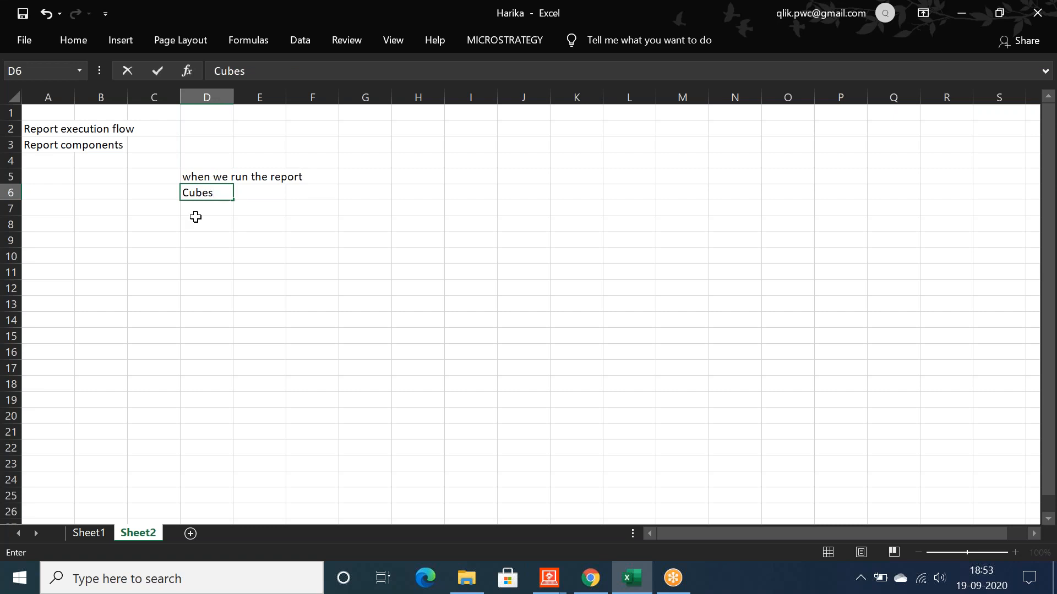
left_click(211, 210)
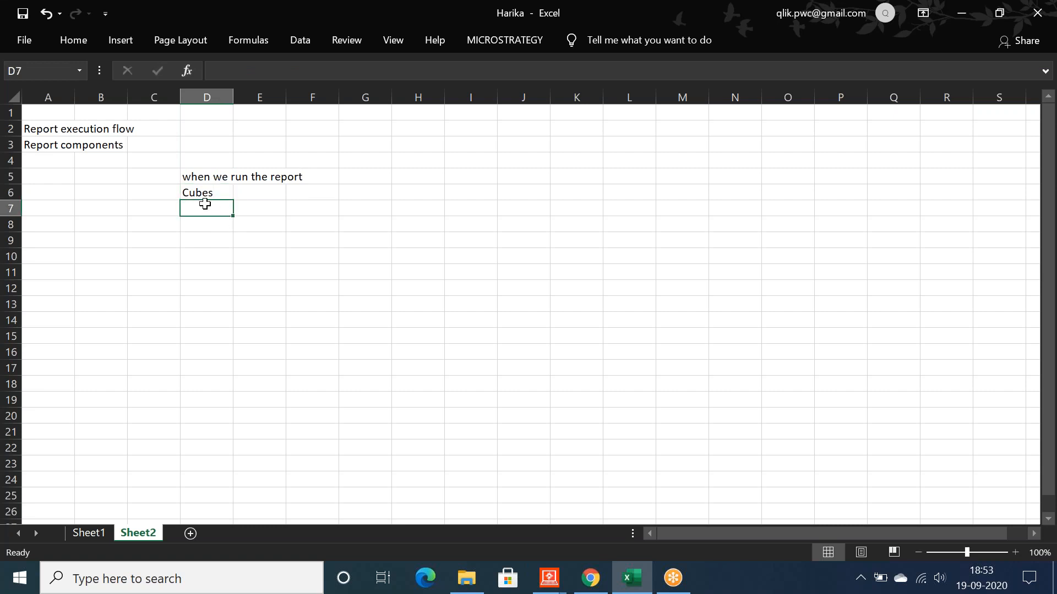
left_click(199, 190)
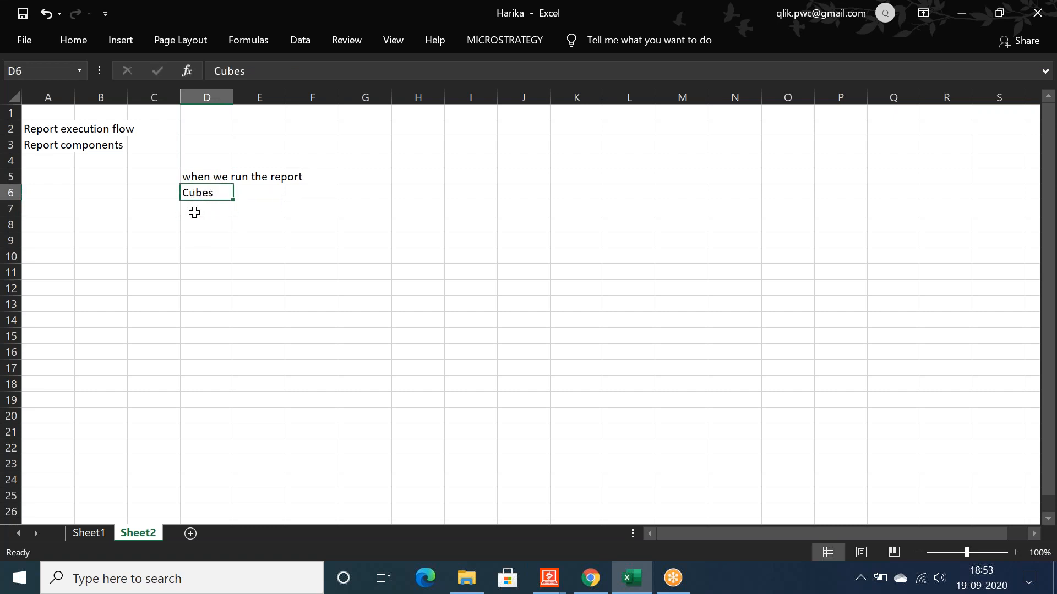
left_click(195, 213)
left_click(159, 193)
type("1")
key("Return")
type("2")
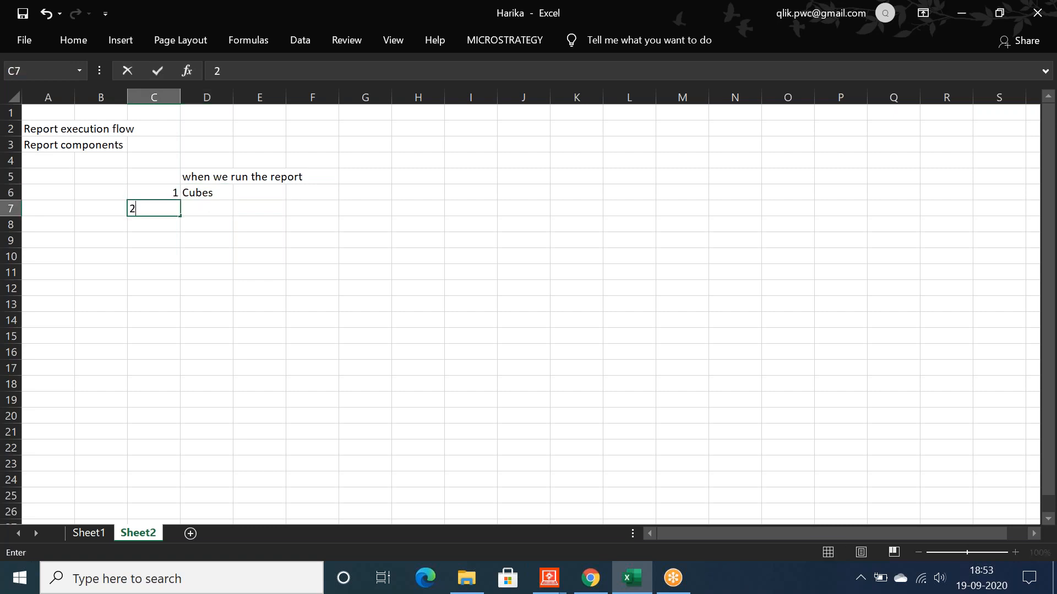
Step: Enter "Caches" in cell D7 as the second item beneath Cubes
left_click(196, 208)
type("C")
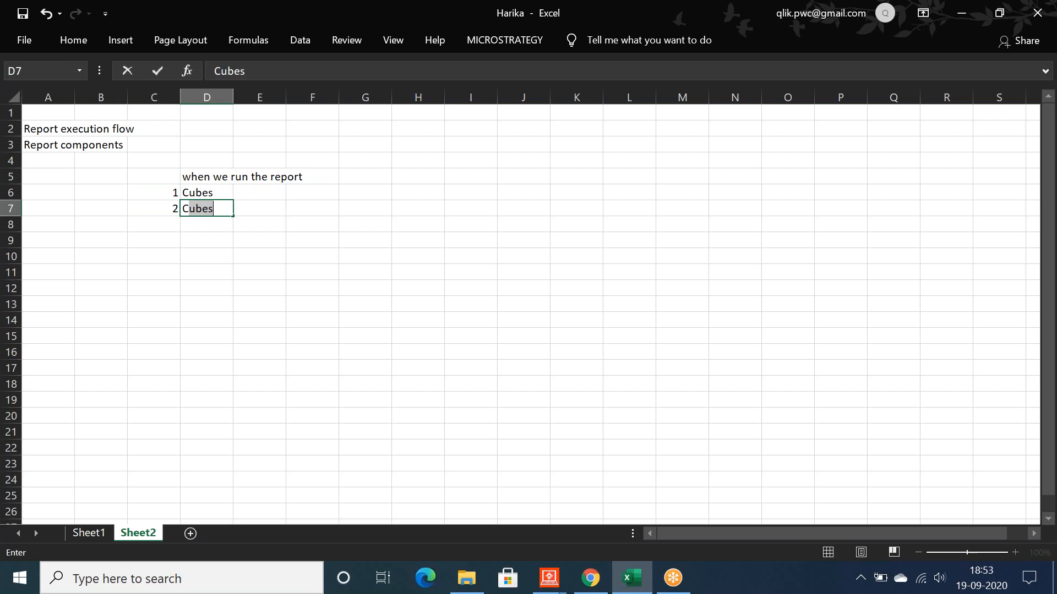
type("ahches")
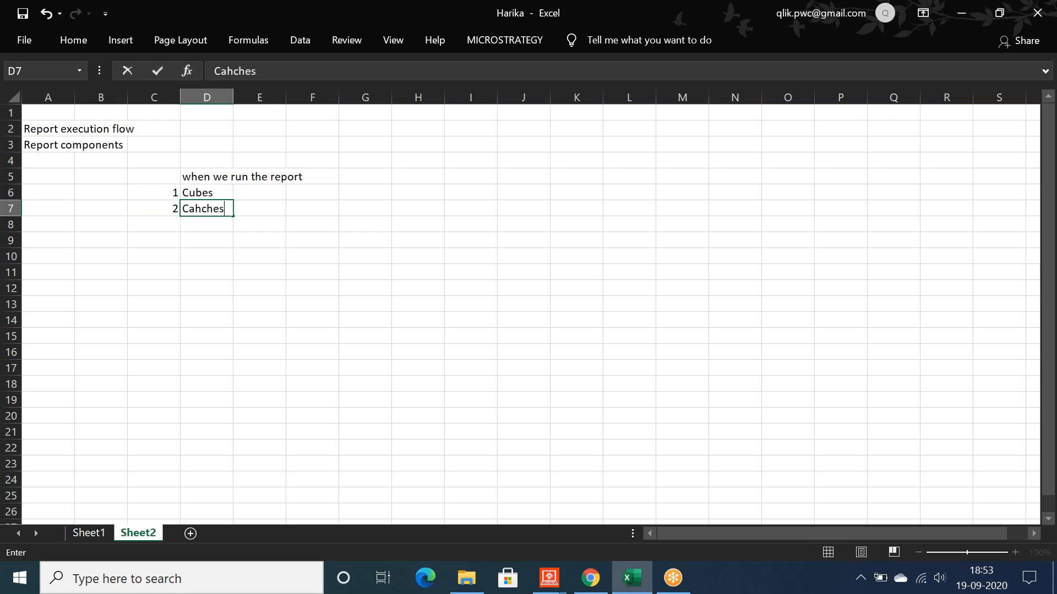
left_click(166, 229)
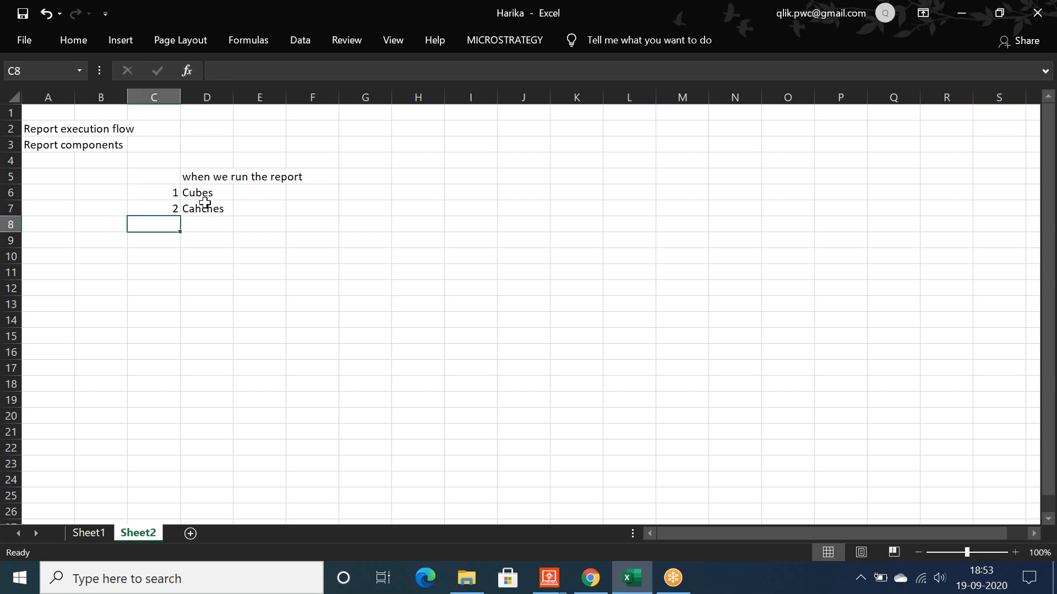
left_click(205, 212)
type("Ca")
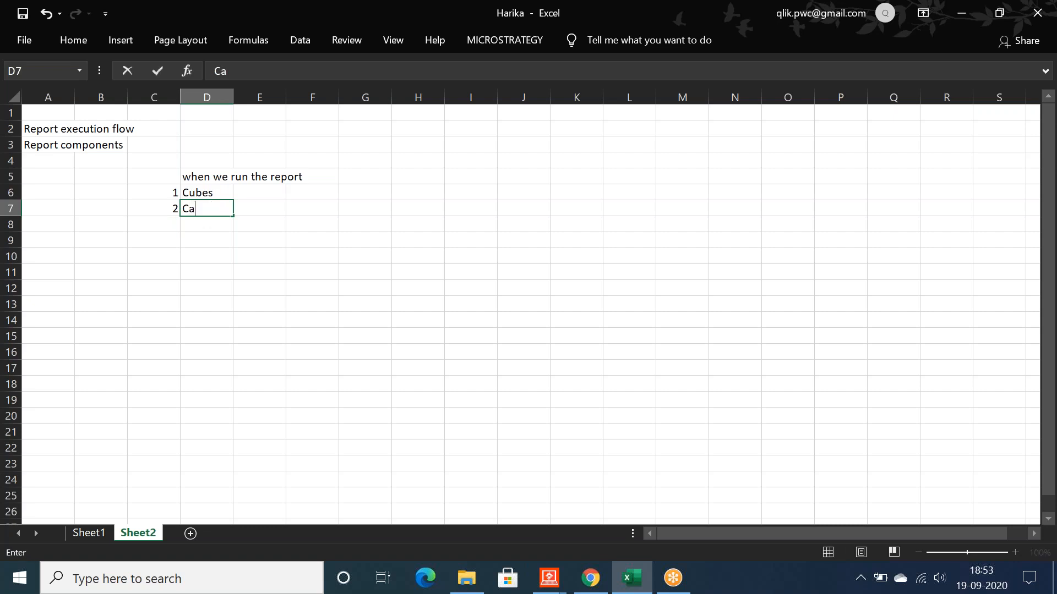
type("ches")
type("a")
key("BackSpace")
left_click(204, 192)
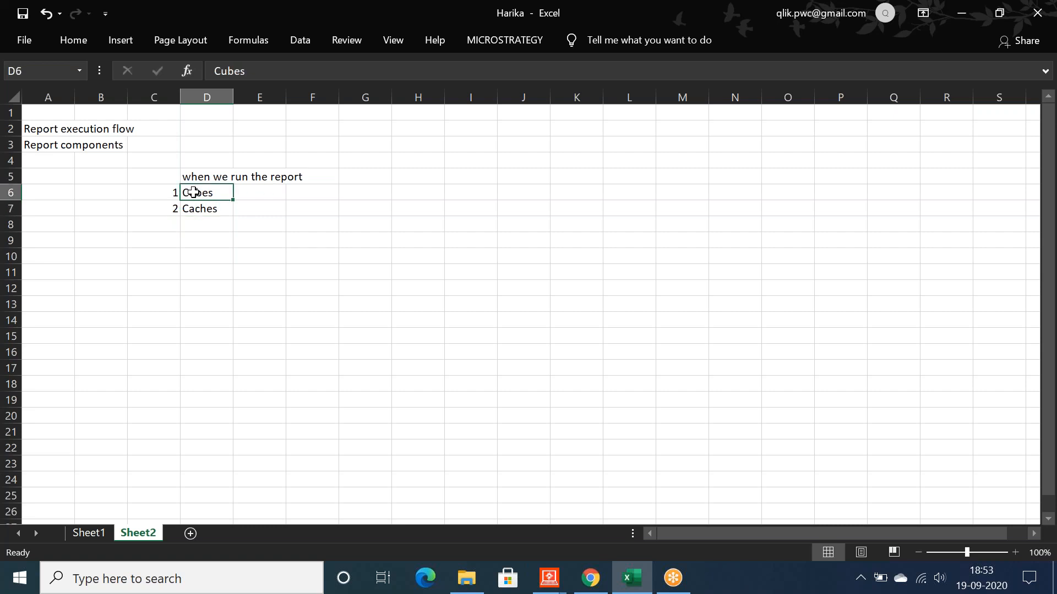
Step: Expand the formula bar and go over the Cubes and Caches entries
left_click(1044, 71)
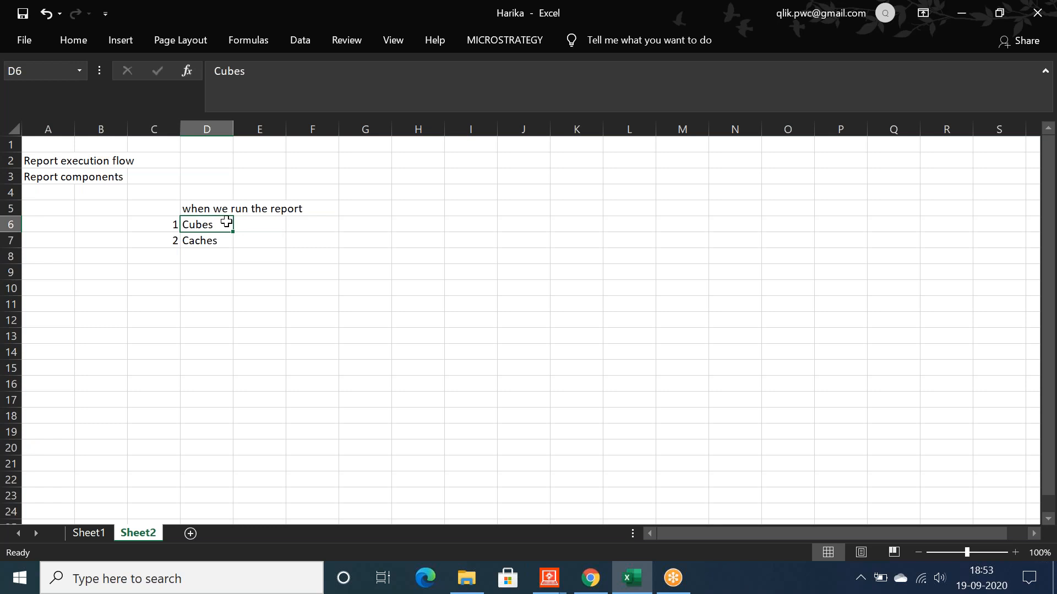
left_click(200, 240)
left_click(200, 224)
left_click(207, 239)
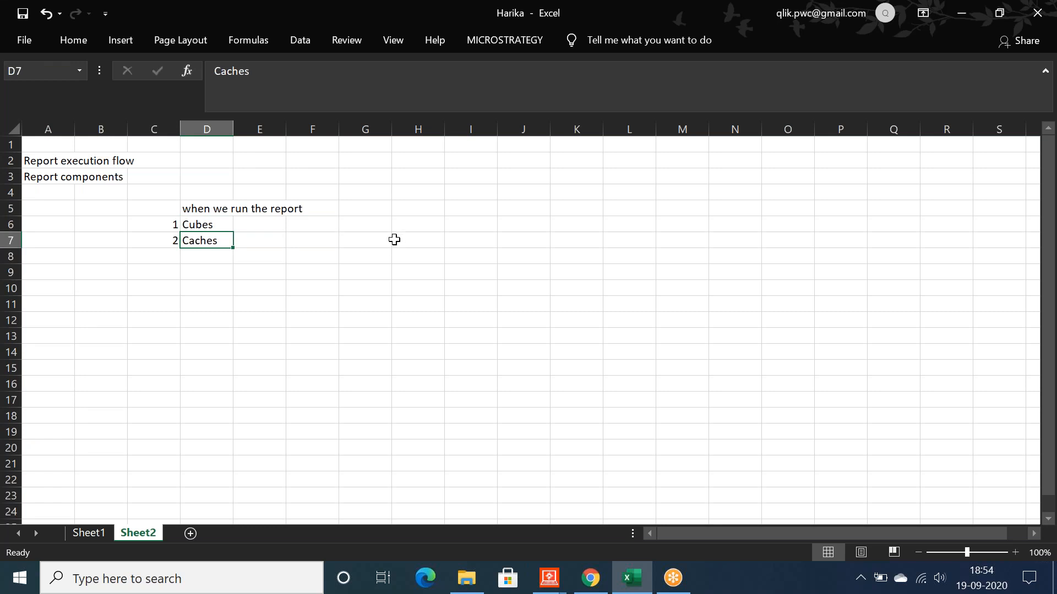
Step: Enter "I- Server" in cells G6 and G7 beside the Cubes and Caches rows
mouse_move(378, 224)
left_mouse_down()
mouse_move(384, 234)
mouse_move(373, 225)
left_mouse_up()
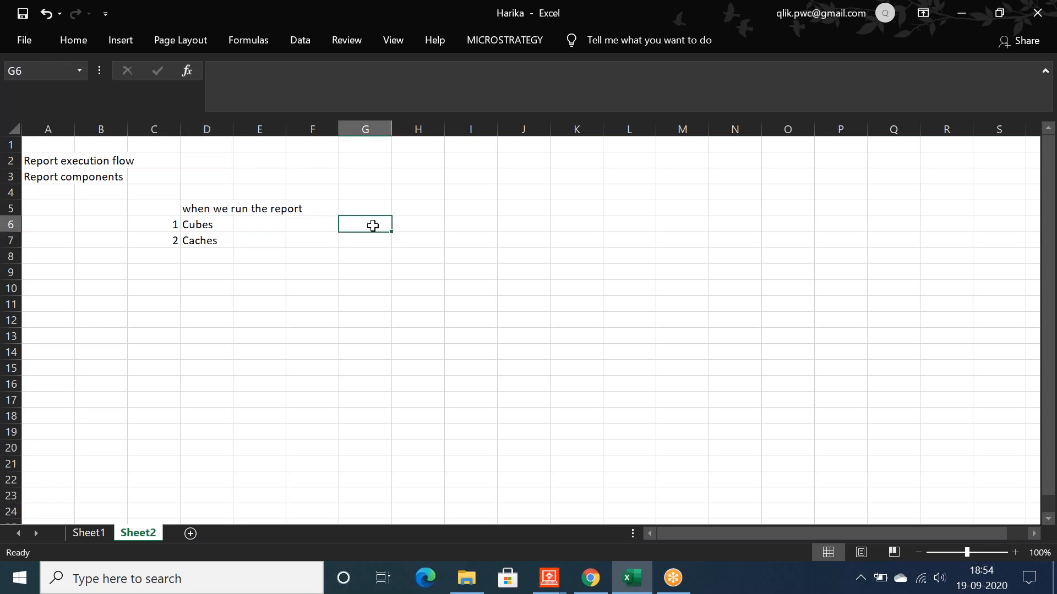
type("I- Server")
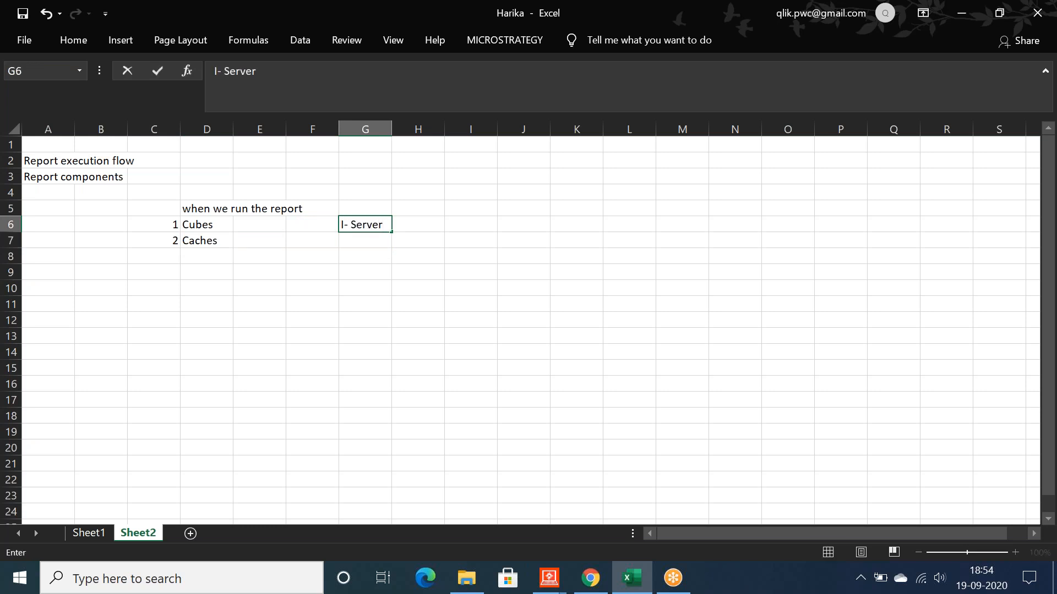
key("Return")
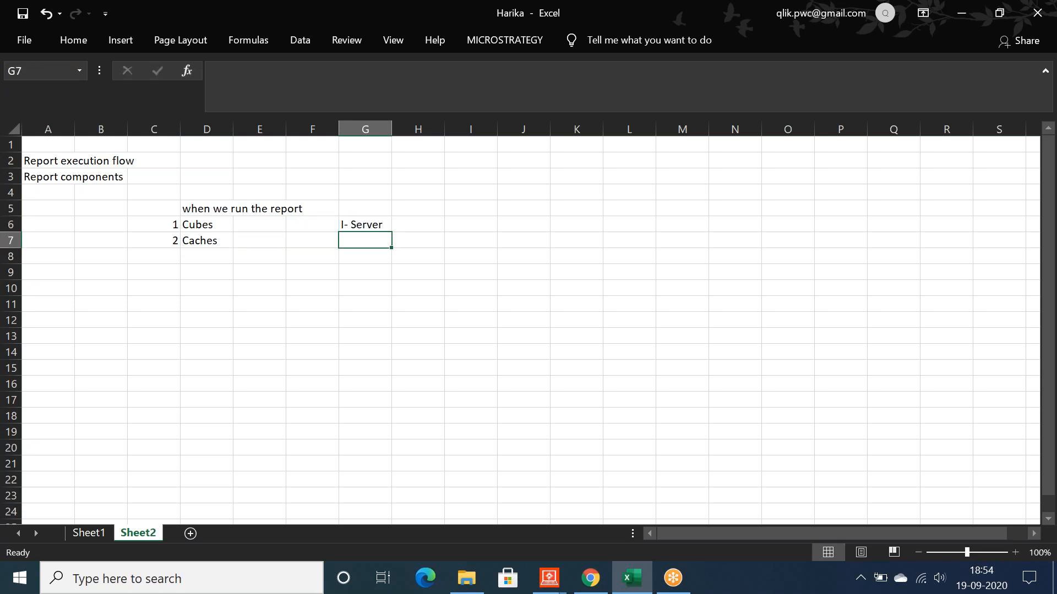
type("i")
key("Return")
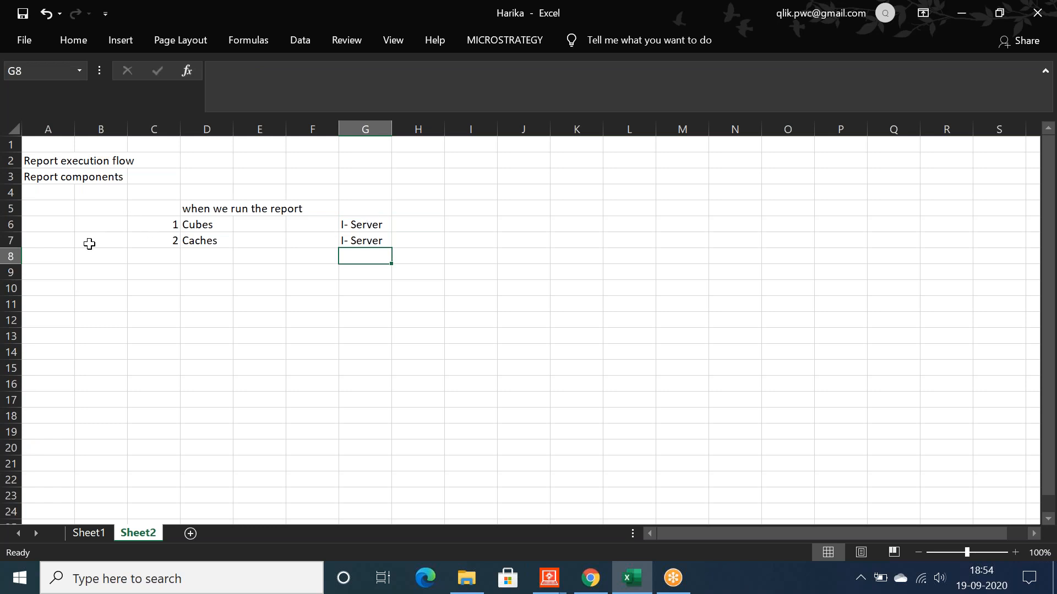
left_click(191, 223)
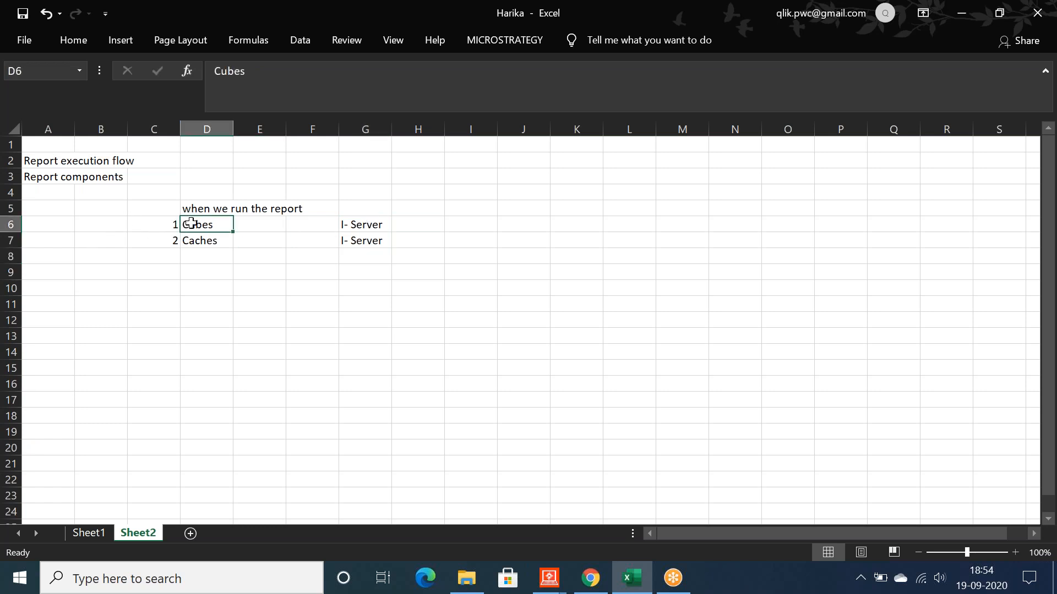
left_click_drag(198, 222, 201, 238)
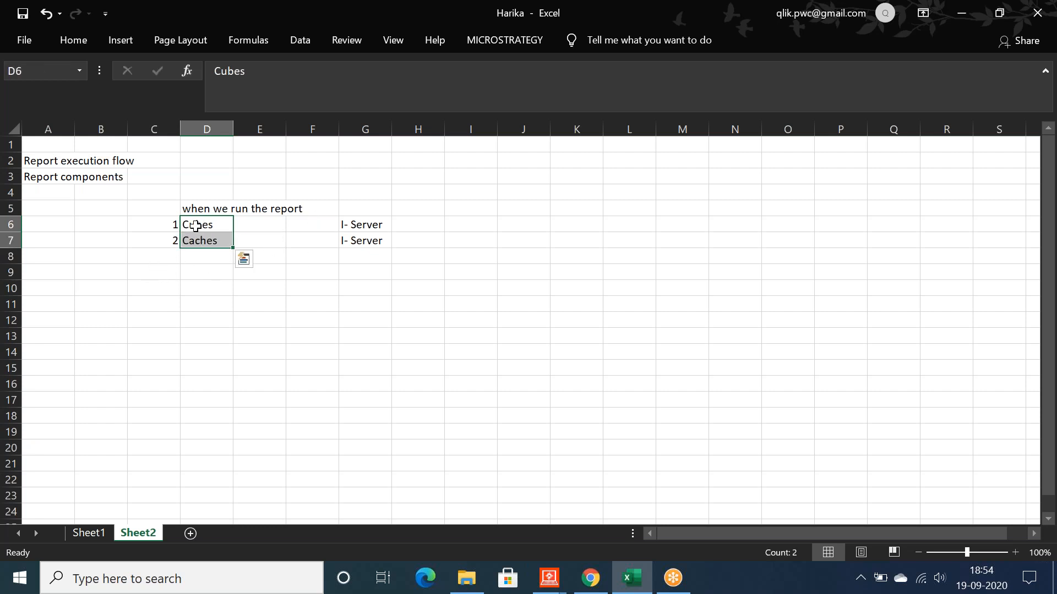
left_click(195, 226)
Step: Switch to the New Report window in MicroStrategy Developer, then save it as "Sample Report" in the Reports folder and close it
left_click(549, 578)
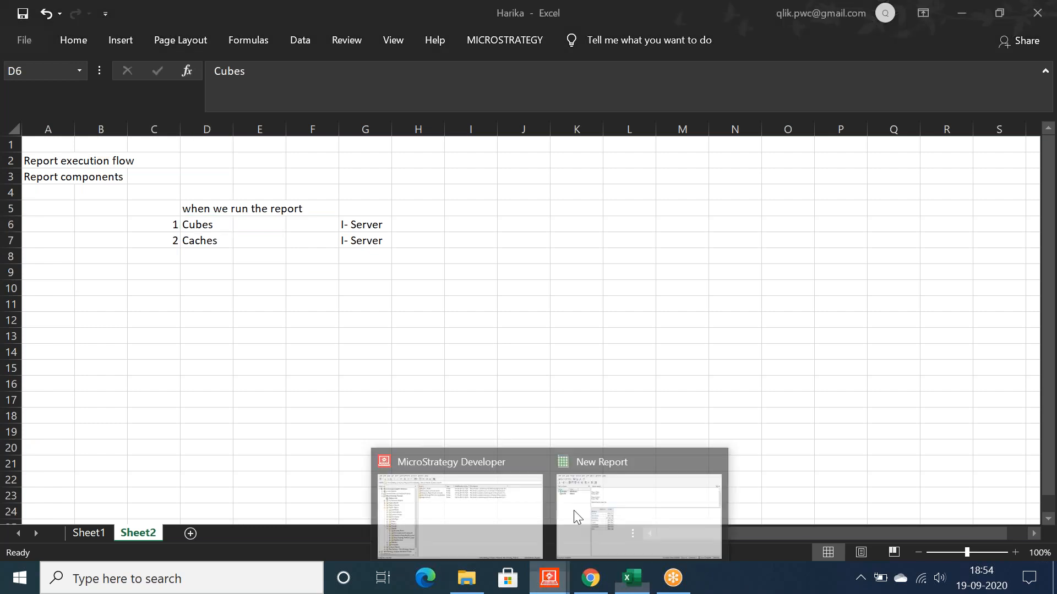
left_click(575, 517)
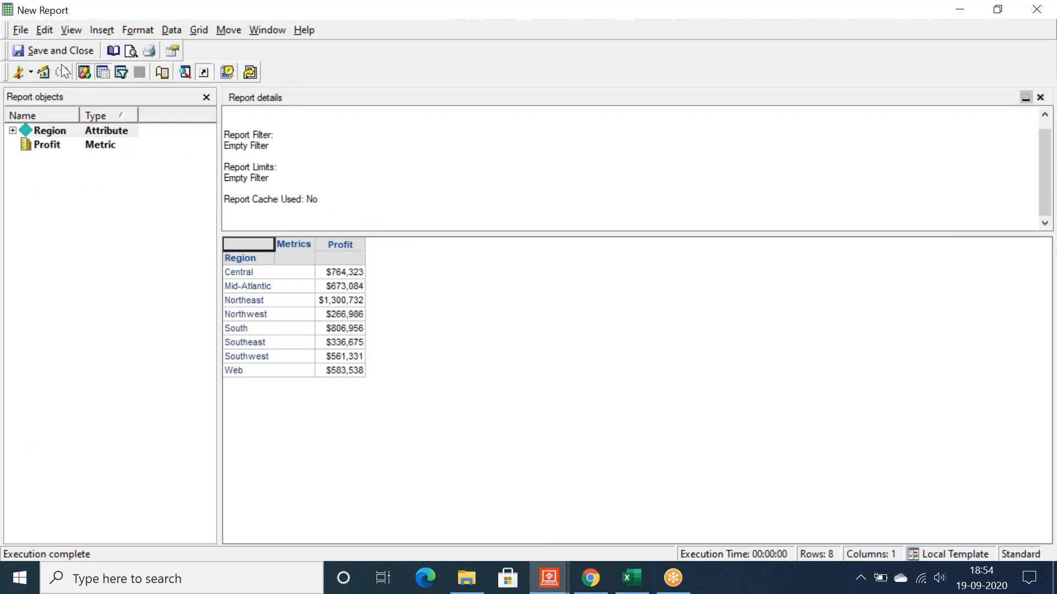
left_click(53, 50)
type("Sample Report")
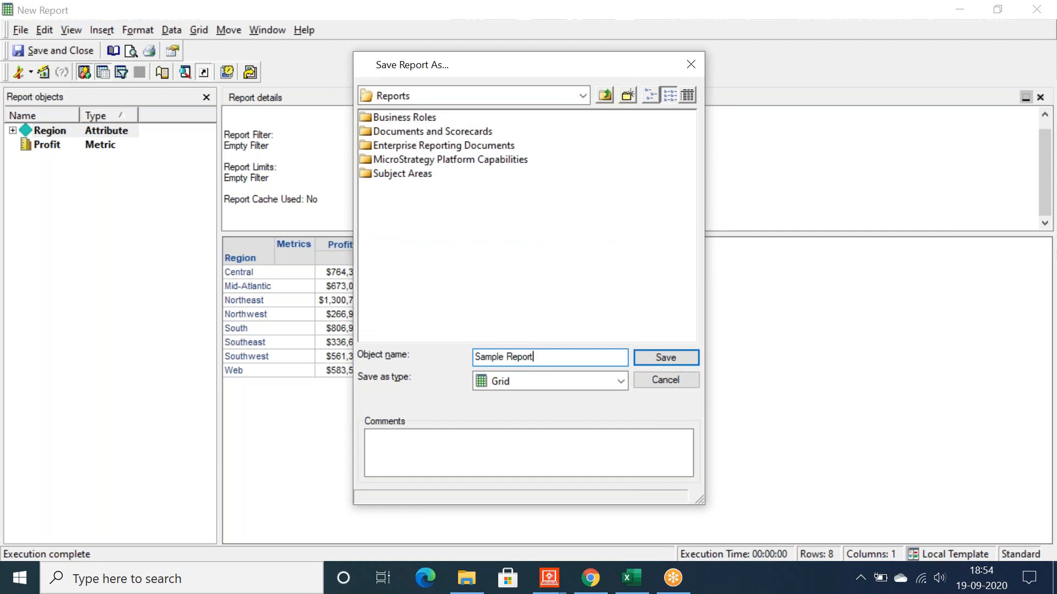
key("Return")
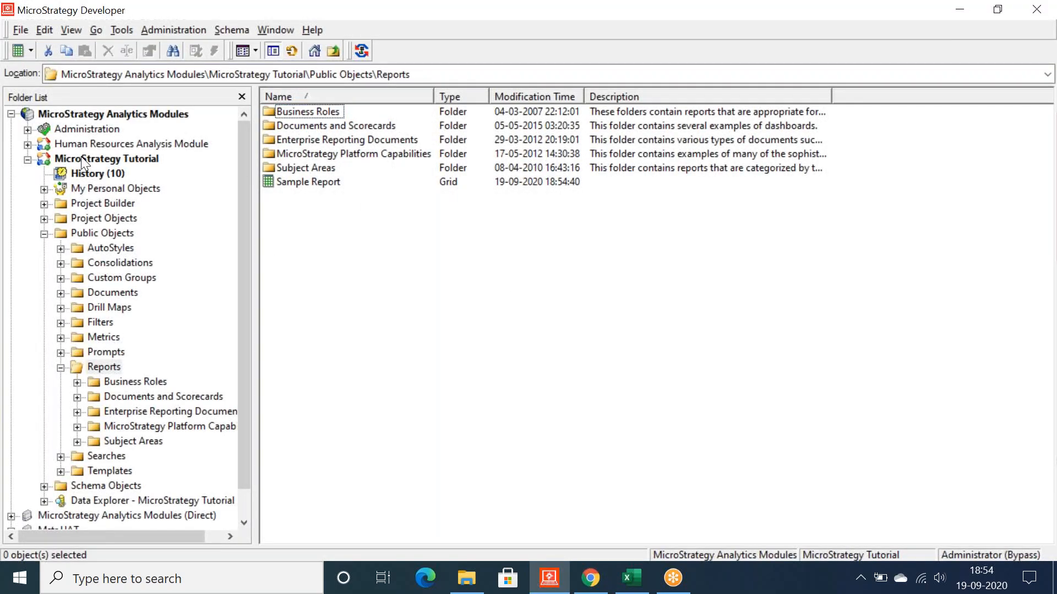
Step: Open the Project Configuration of MicroStrategy Tutorial and examine the general Intelligent Cubes settings, enlarging the dialog to show all Dynamic Sourcing options
right_click(81, 158)
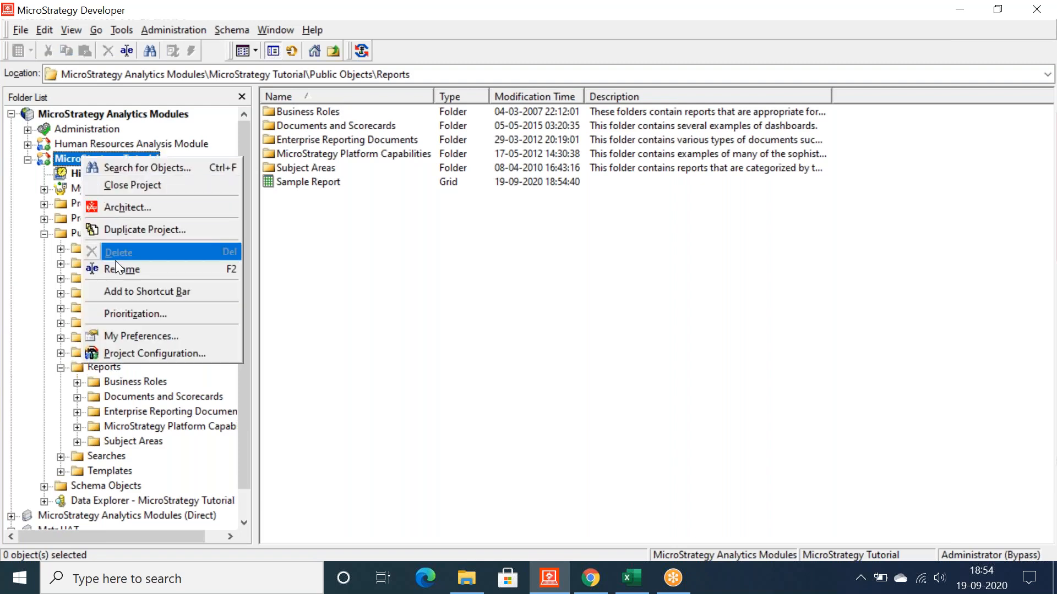
left_click(128, 351)
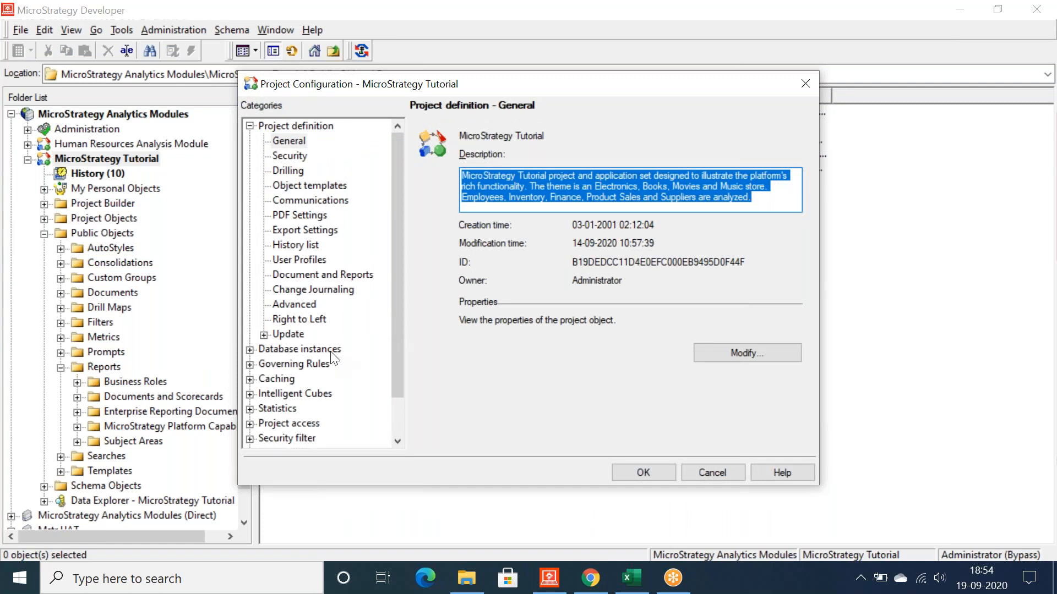
left_click(283, 395)
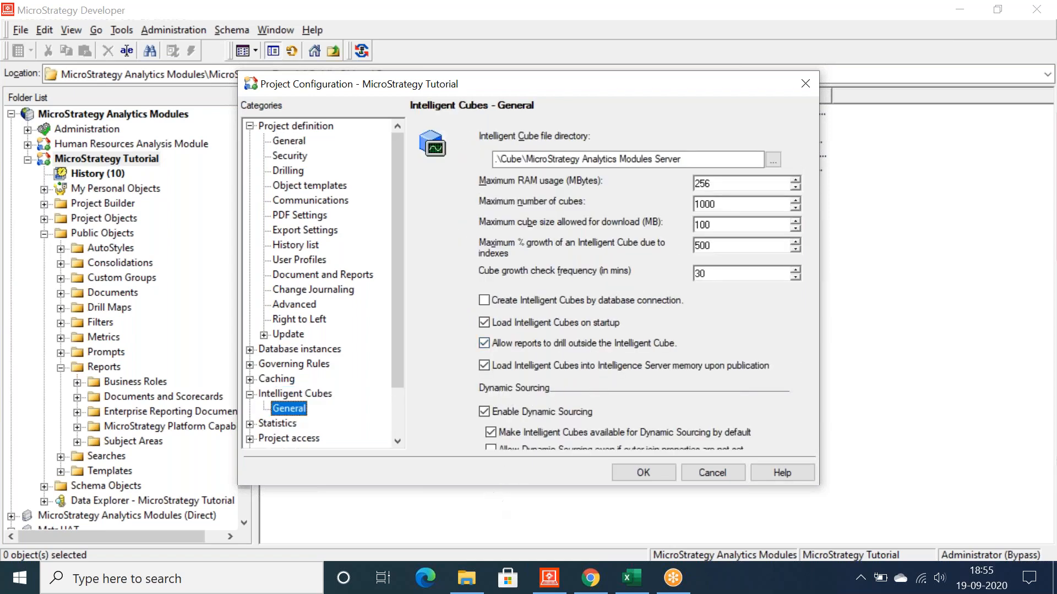
left_click_drag(491, 489, 493, 513)
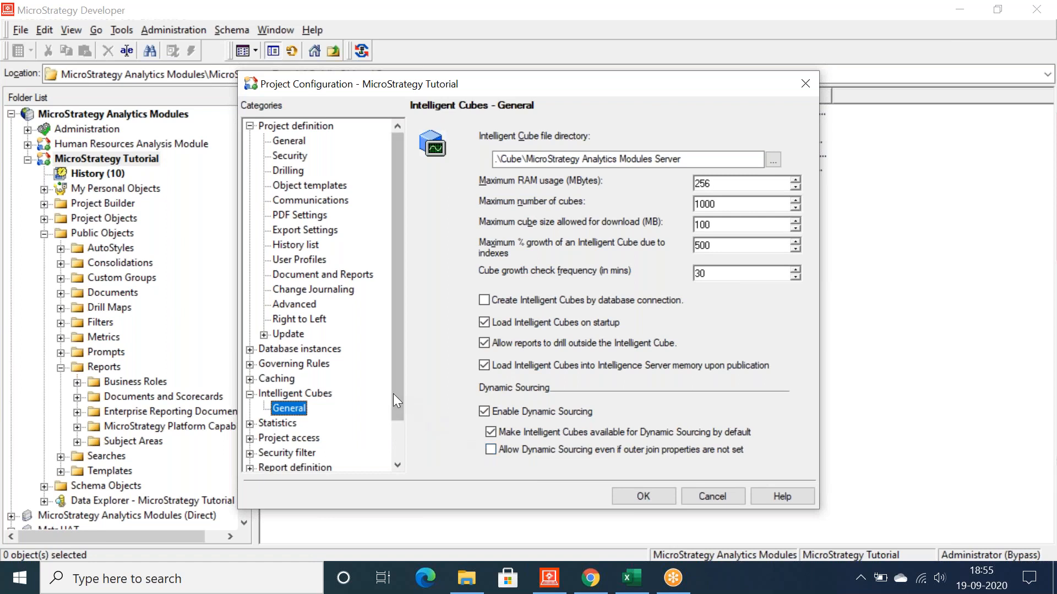
scroll(402, 418, "down", 1)
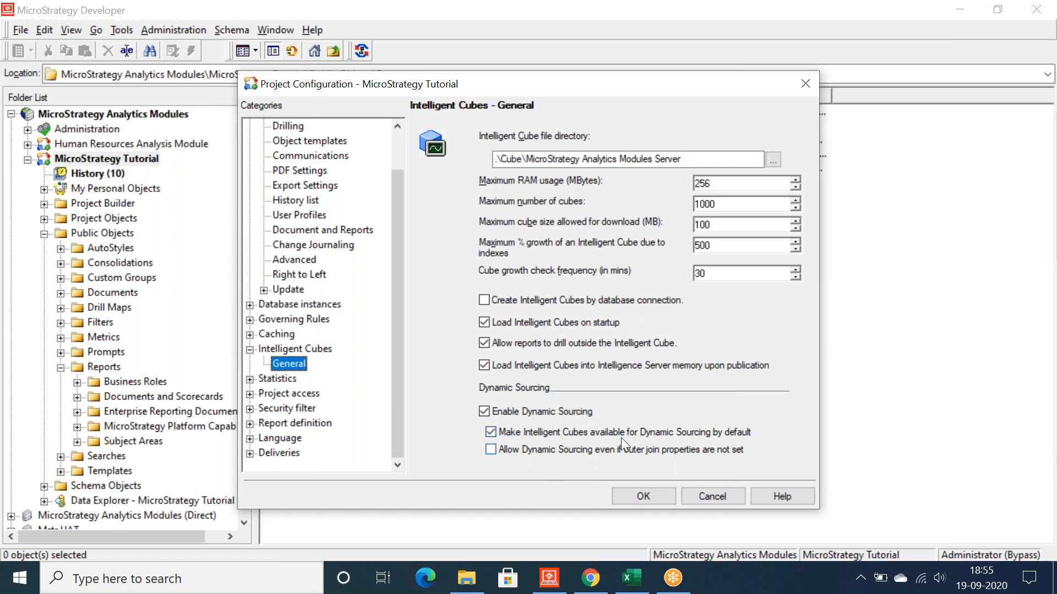
Step: Switch to the Excel workbook and enter "year" in cell M5 and "Sales" in cell N5
left_click(628, 582)
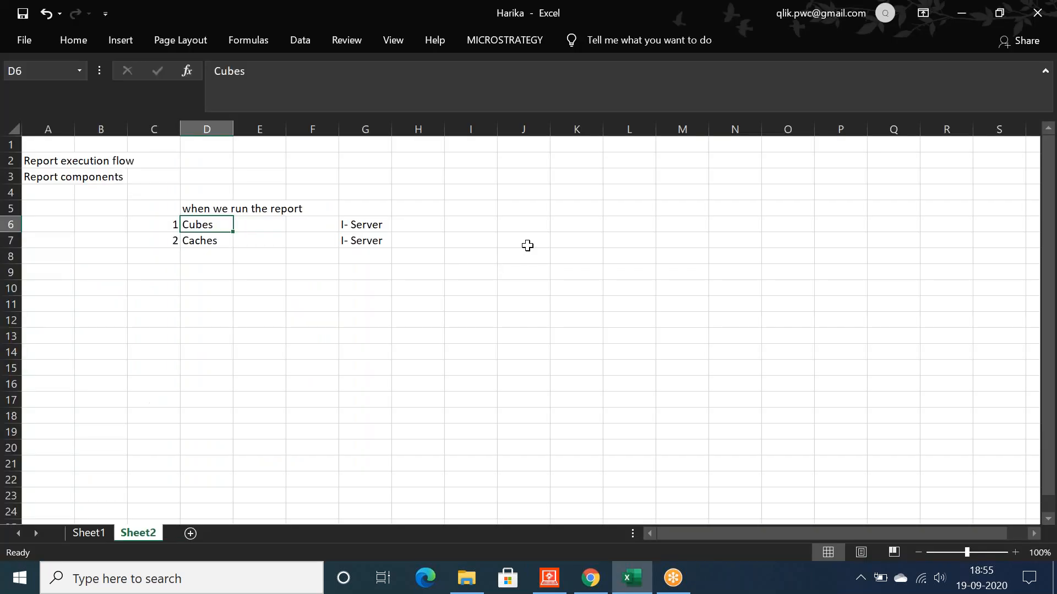
left_click(698, 203)
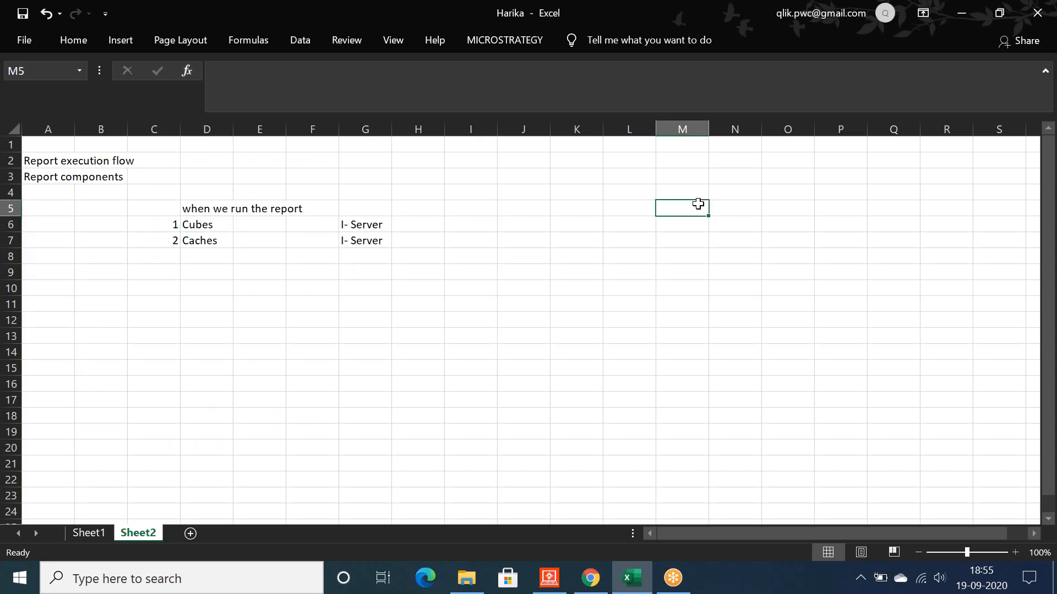
type("year")
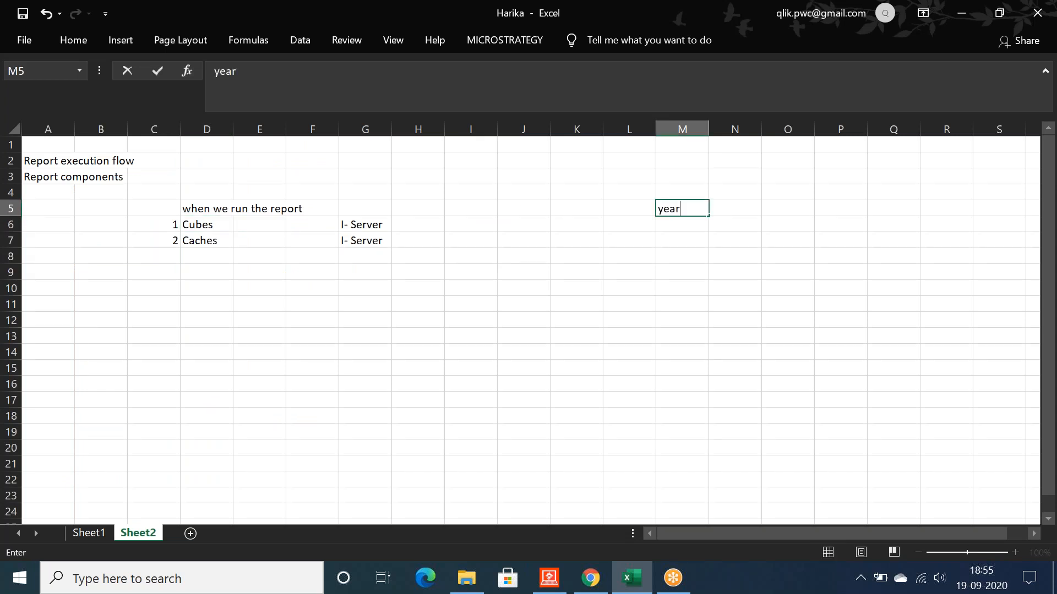
key("Tab")
type("Sales")
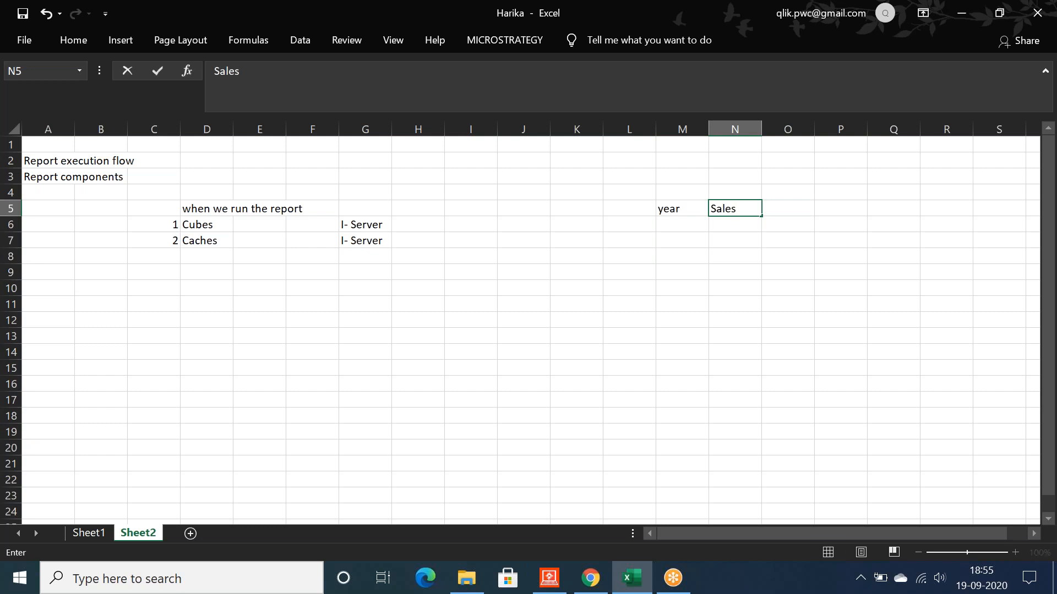
left_click(668, 210)
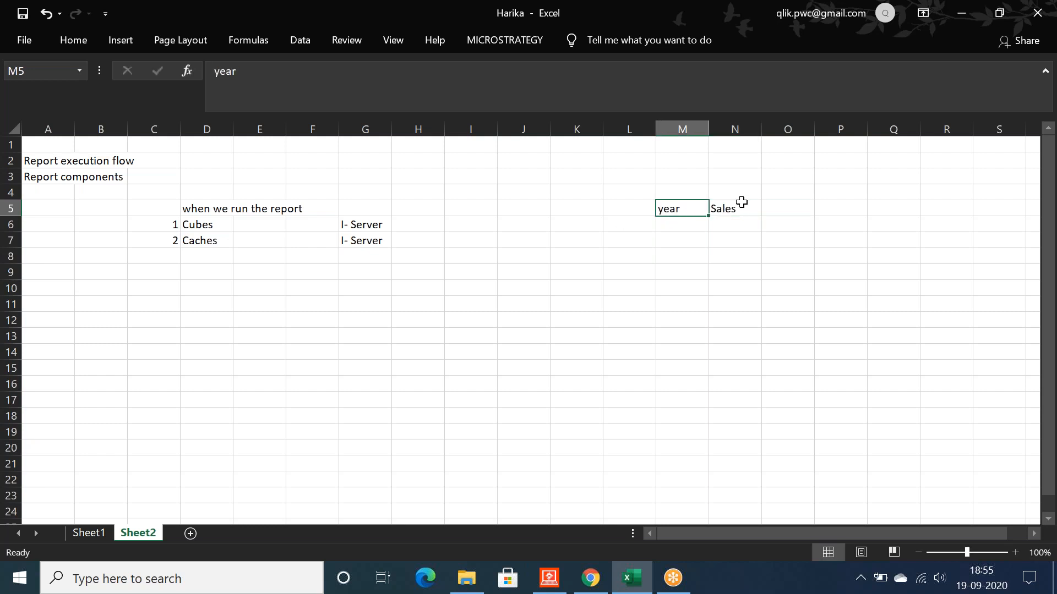
left_click(882, 172)
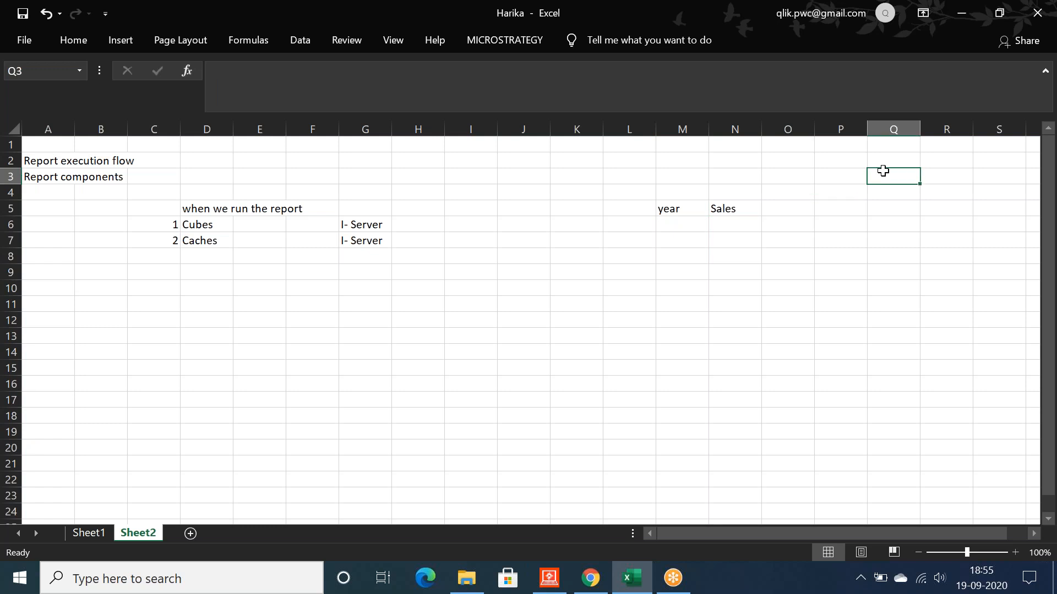
left_click(667, 210)
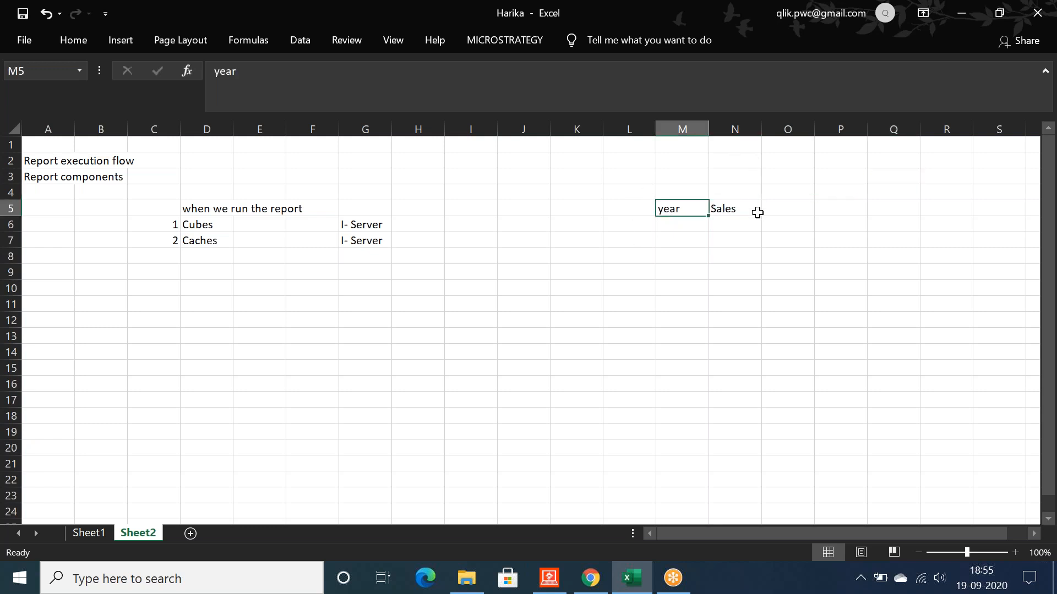
left_click_drag(679, 208, 734, 213)
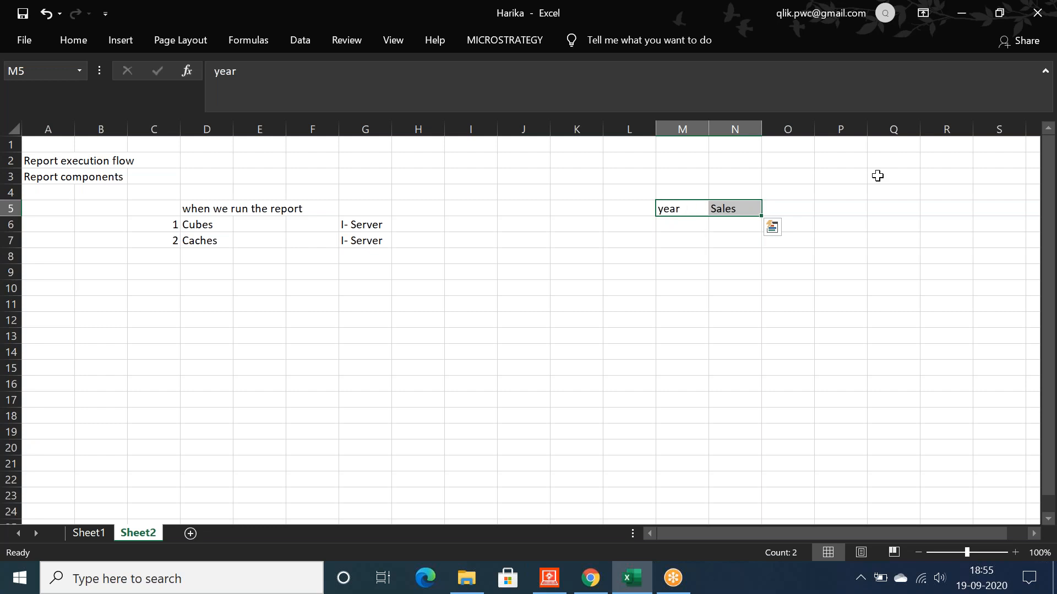
left_click(358, 223)
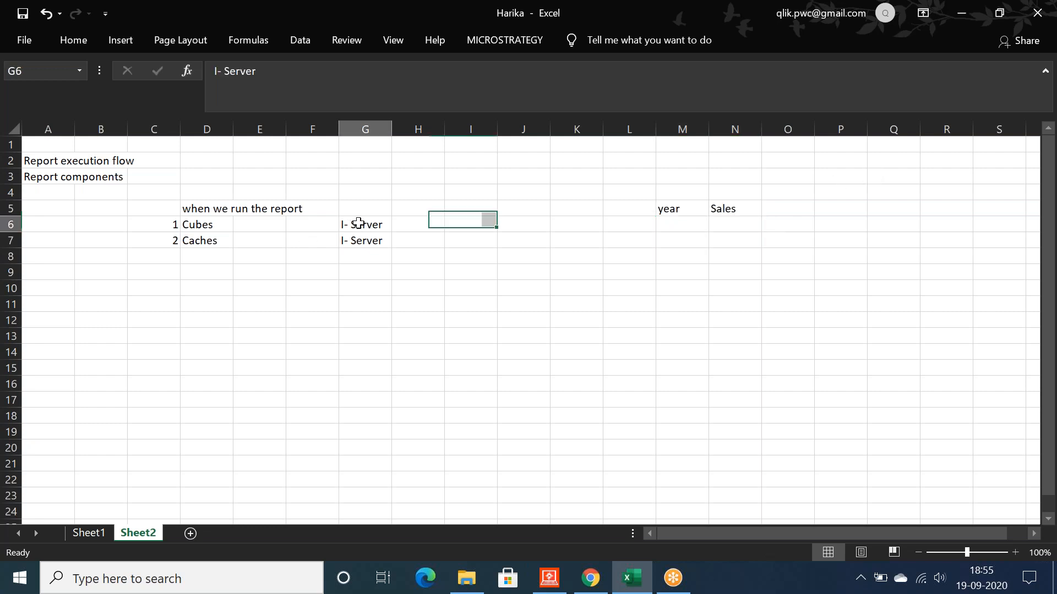
left_click(206, 227)
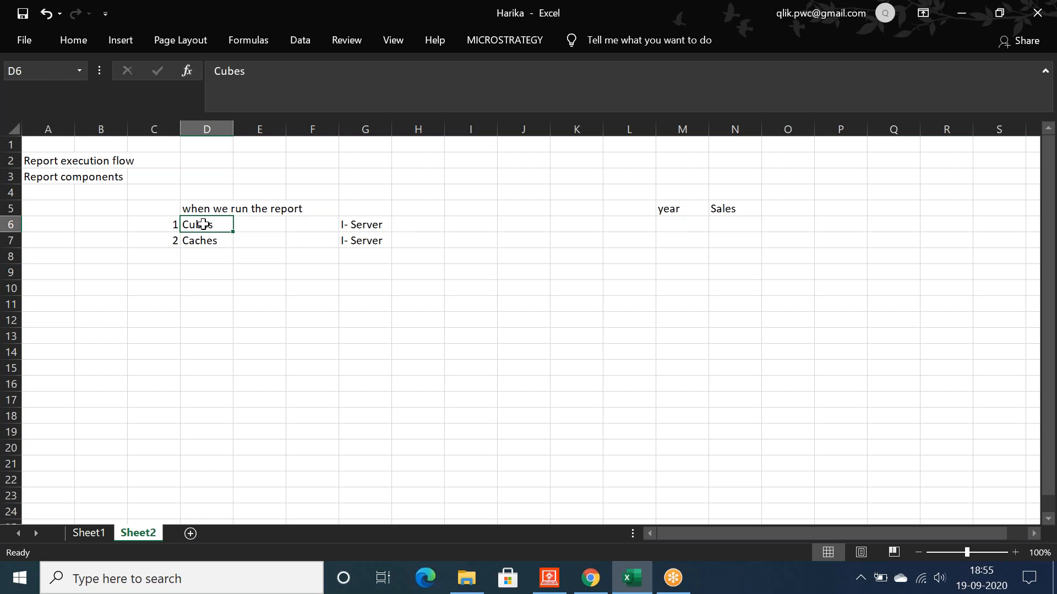
left_click(367, 227)
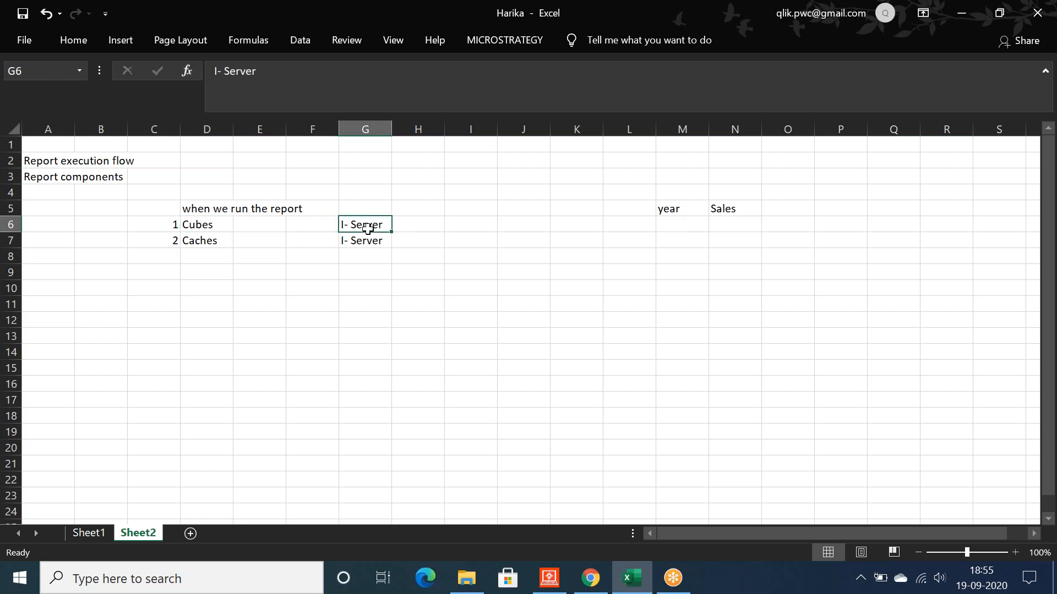
left_click(200, 226)
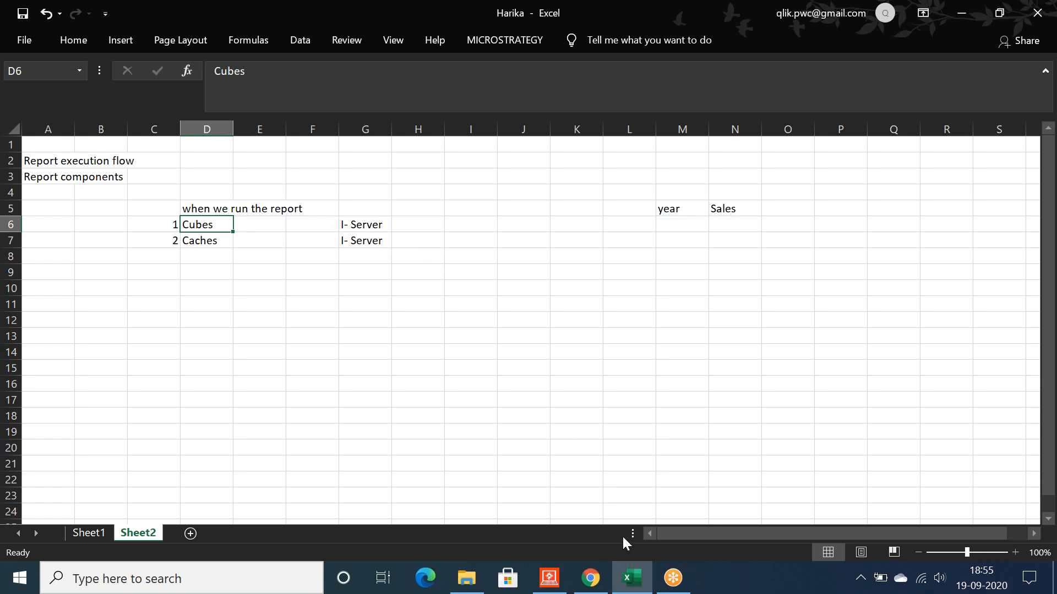
Step: Switch back to MicroStrategy Developer and examine the Dynamic Sourcing options for Intelligent Cubes in the Project Configuration
left_click(548, 578)
left_click(557, 410)
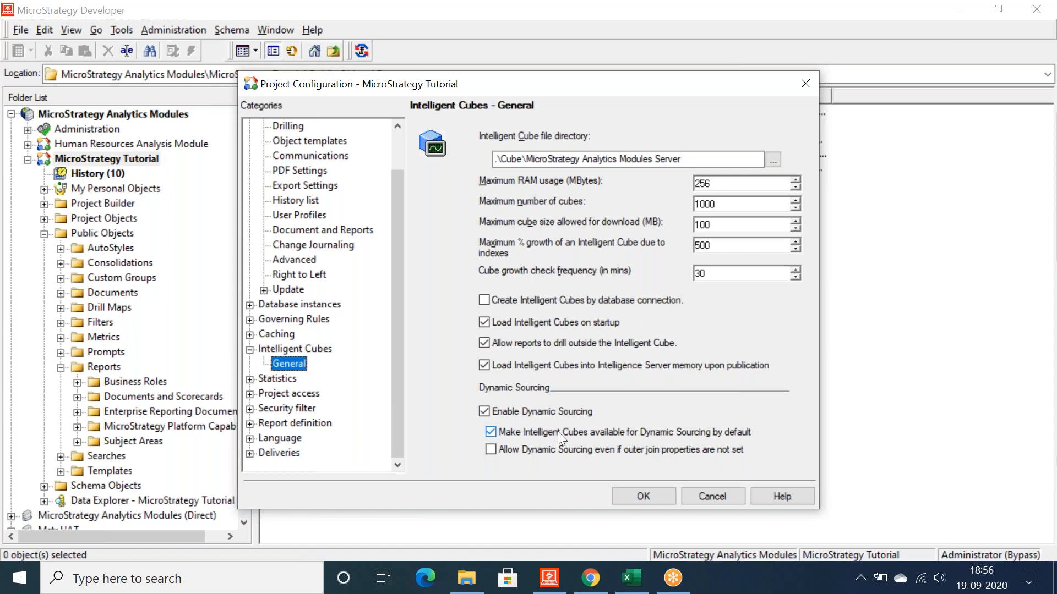
Step: Switch to the Excel workbook and review the Cubes entry against the year and Sales columns on Sheet2
left_click(631, 578)
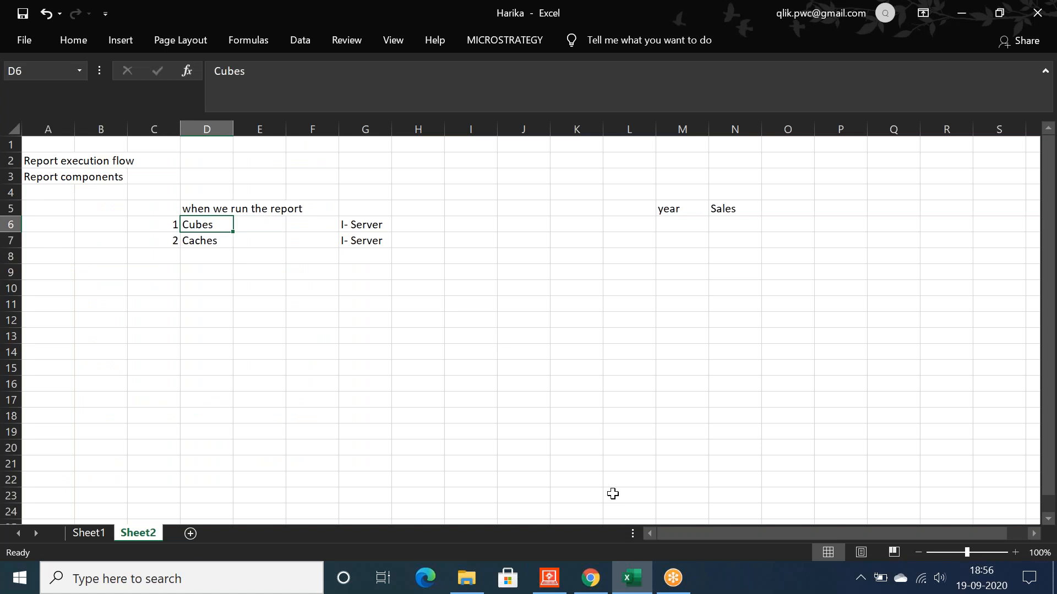
left_click_drag(685, 241, 688, 370)
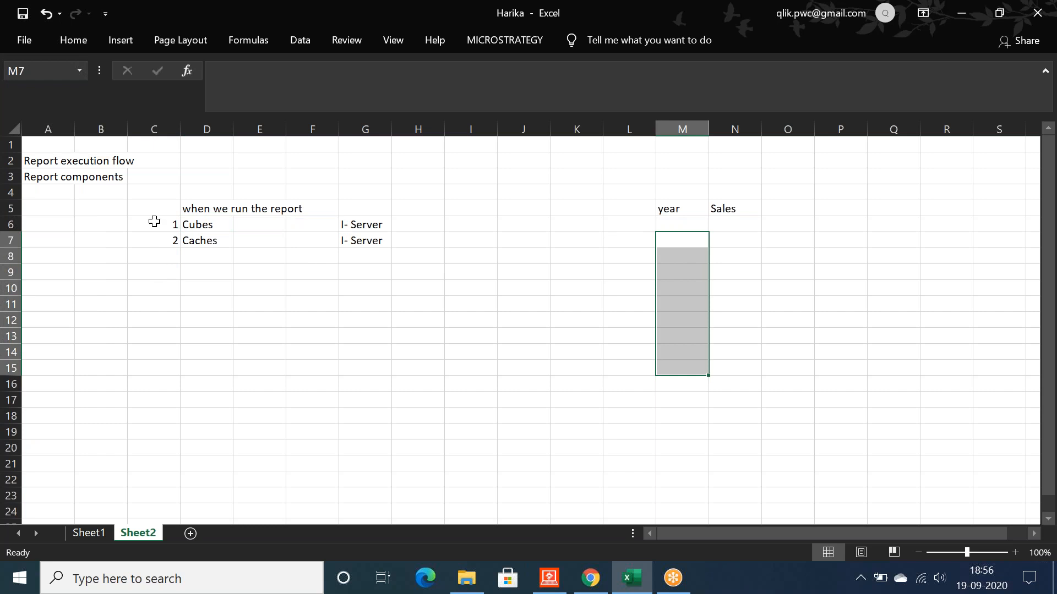
left_click(207, 224)
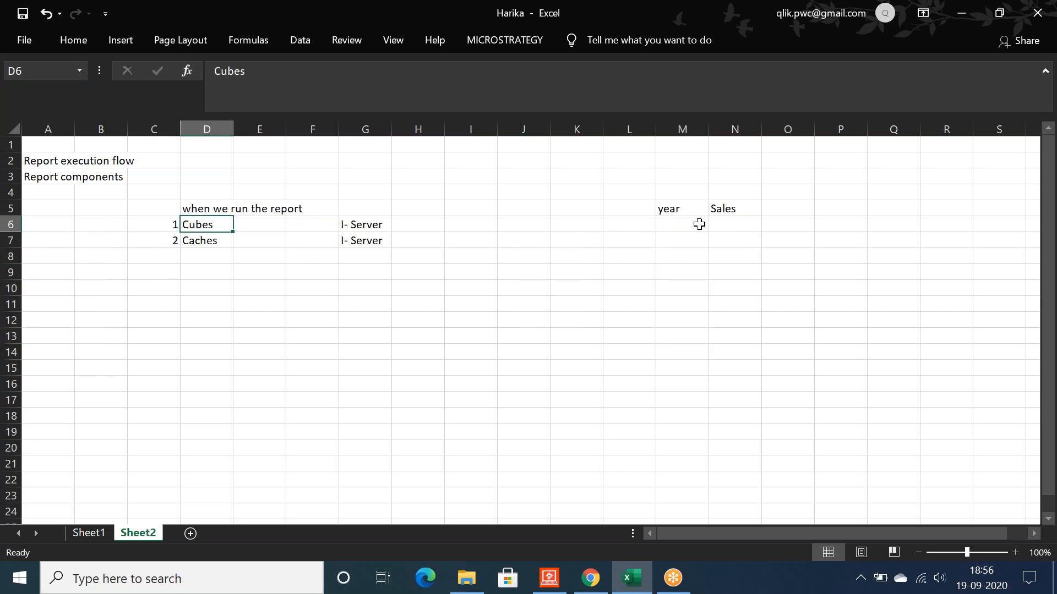
left_click(899, 175)
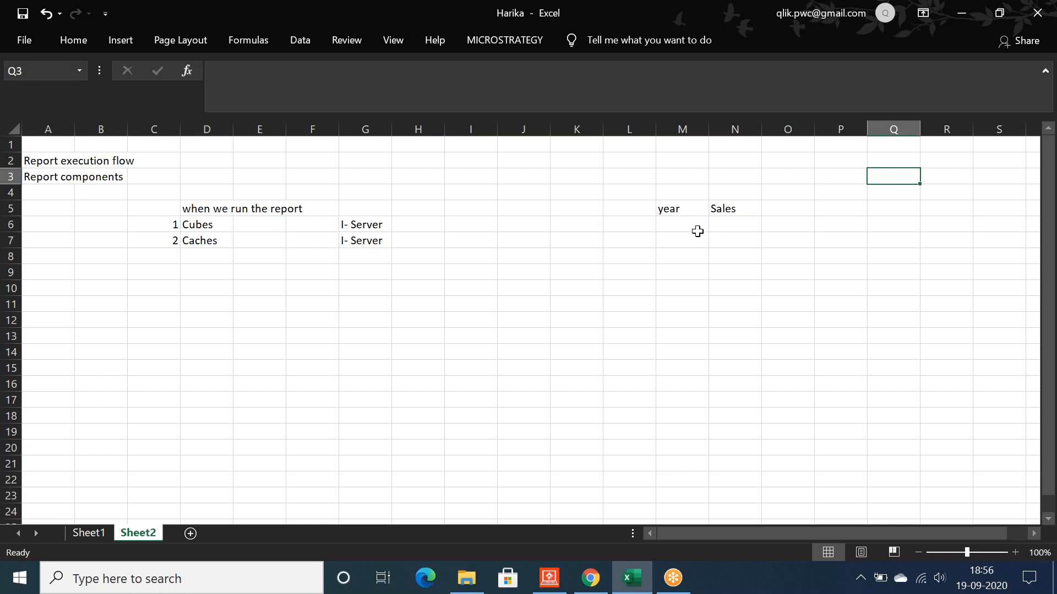
left_click(676, 245)
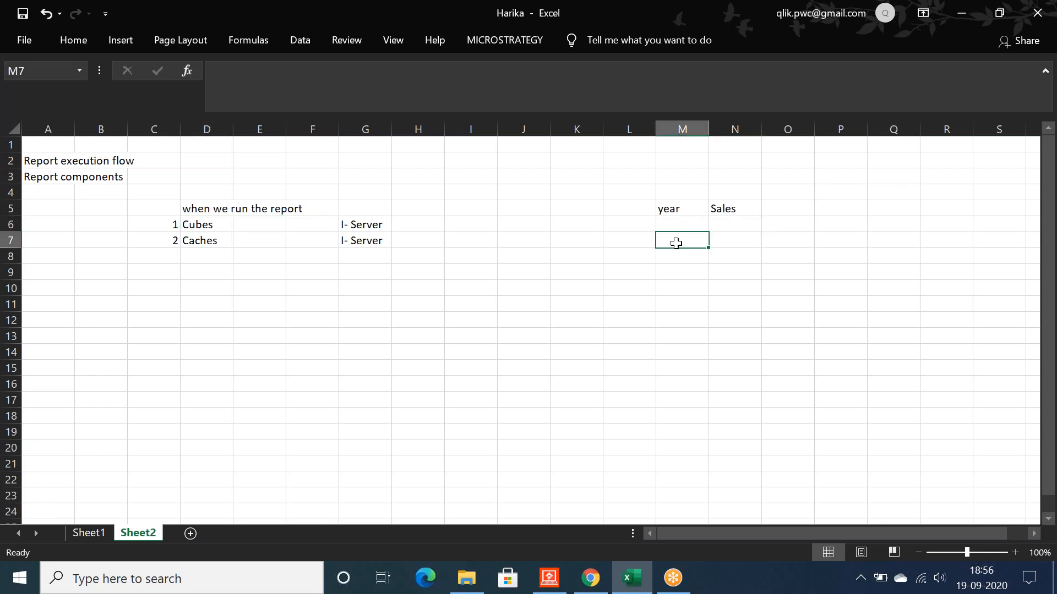
left_click(687, 254)
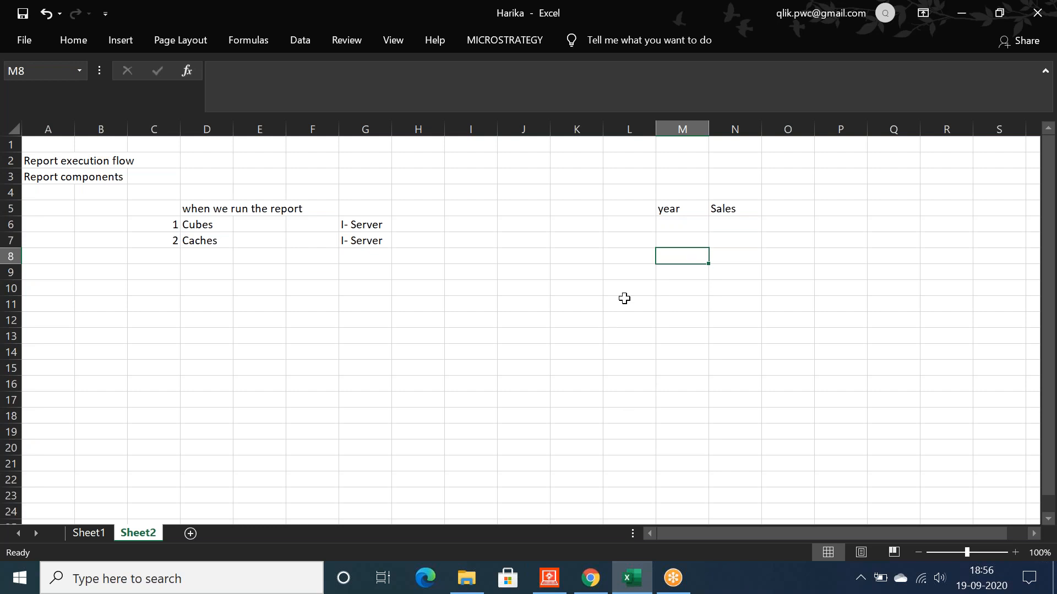
left_click(682, 241)
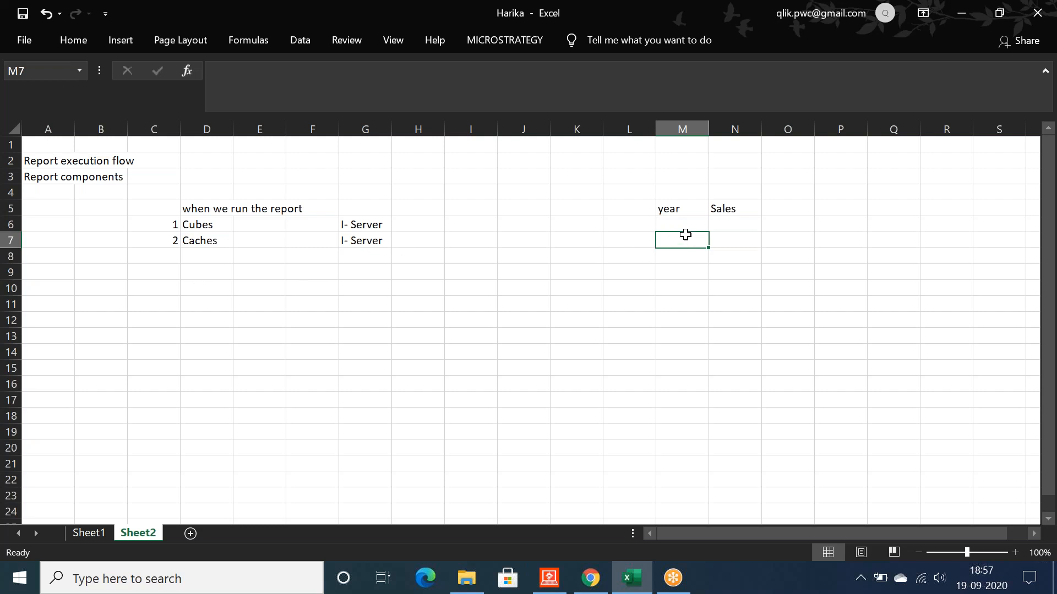
Step: Switch back to MicroStrategy Developer, dismiss the Project Configuration without saving, and select Sample Report in the Reports folder
left_click(631, 585)
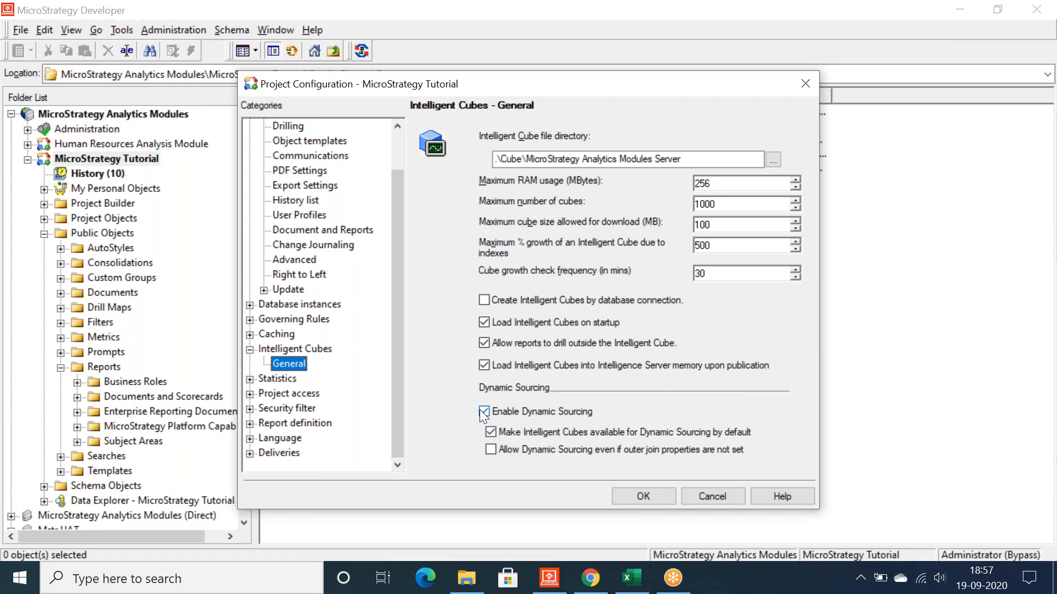
left_click(695, 500)
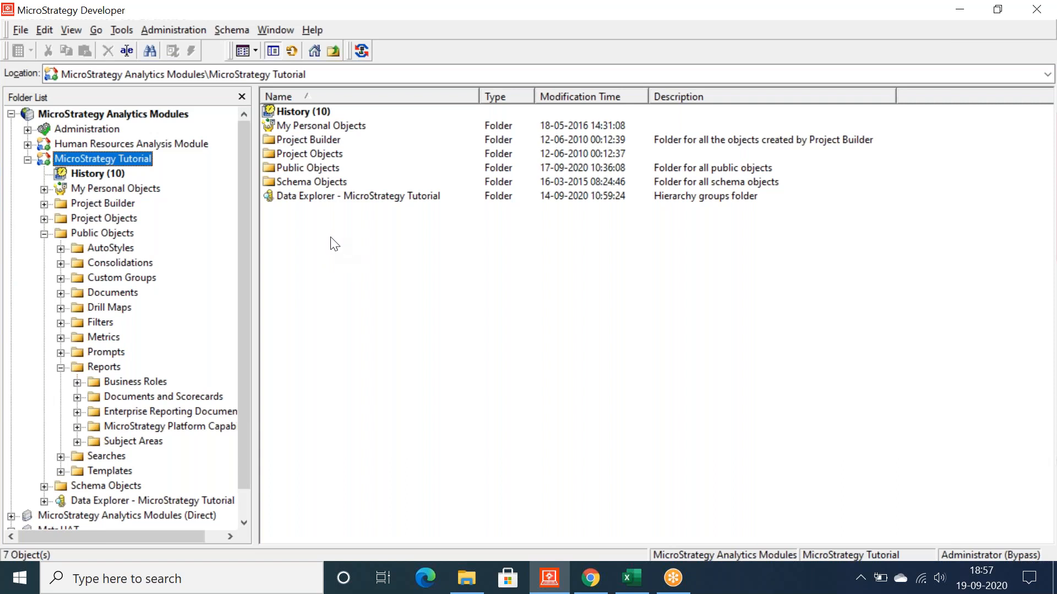
left_click(352, 256)
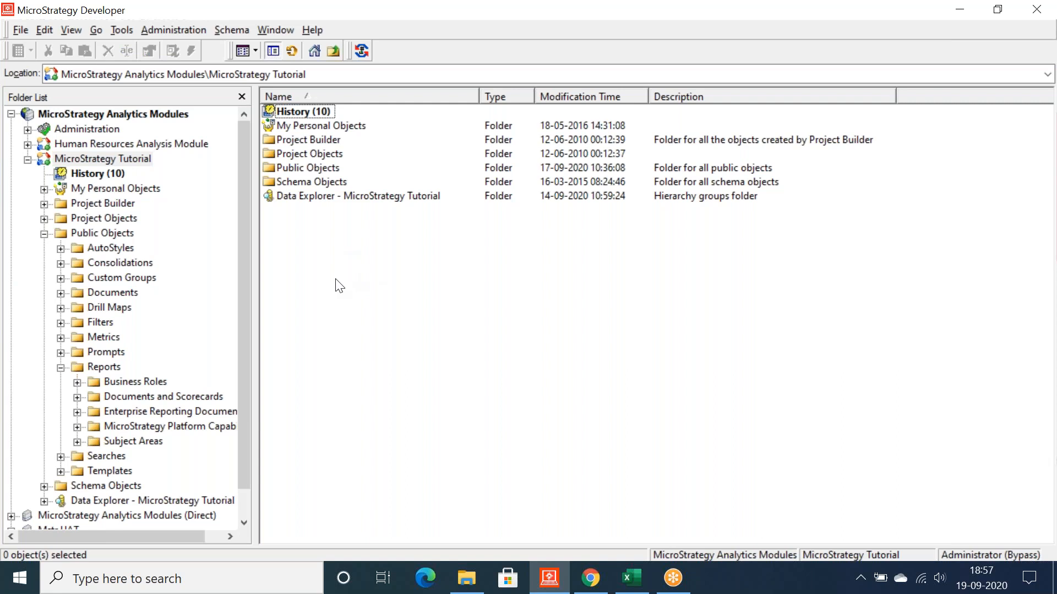
left_click(103, 365)
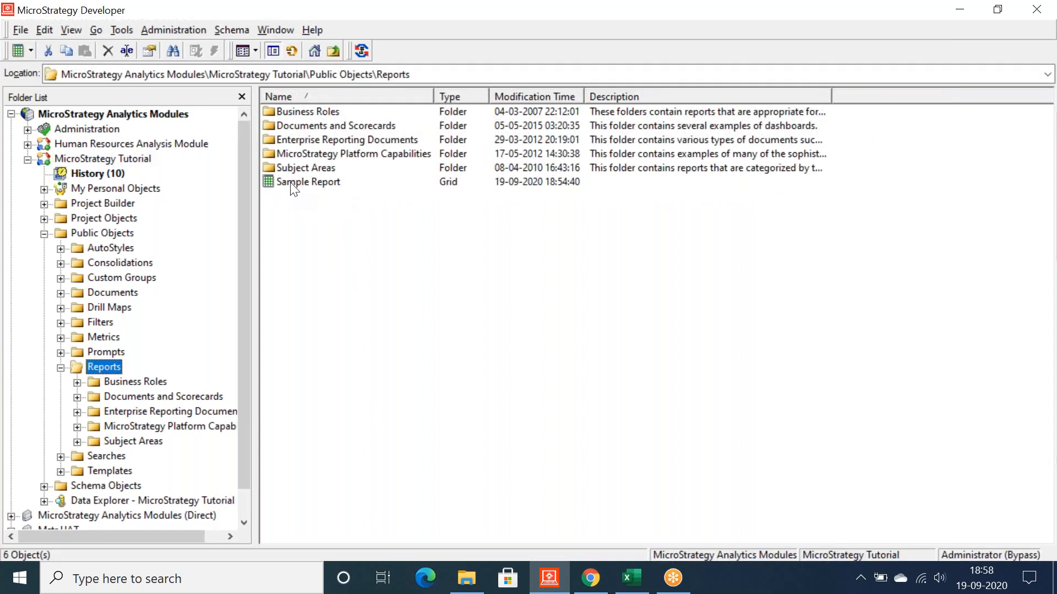
left_click(289, 182)
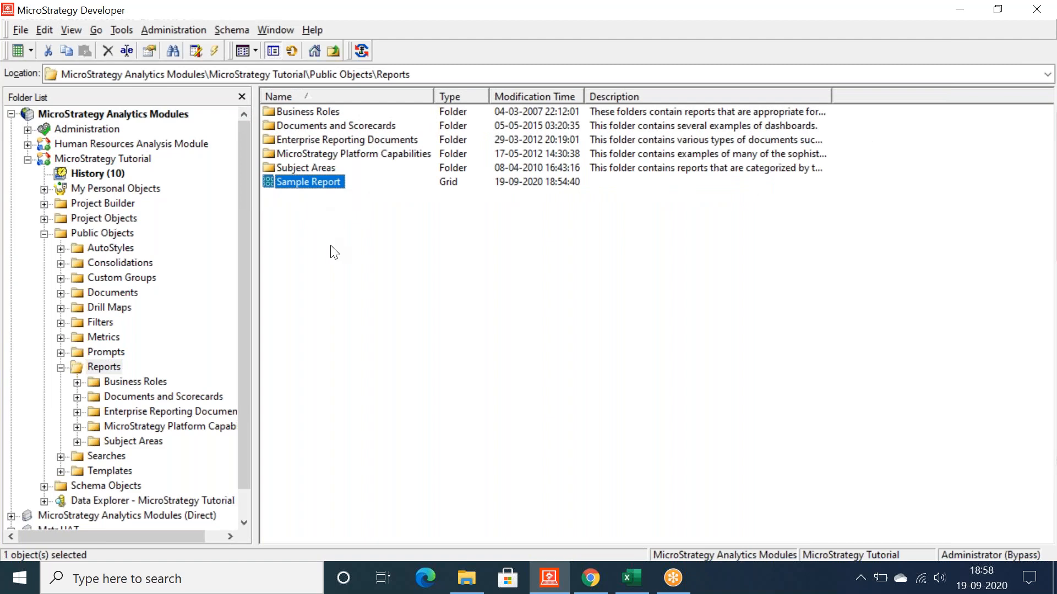
Step: Switch to the Excel workbook and review the Cubes and Caches steps with their I- Server notes
left_click(632, 578)
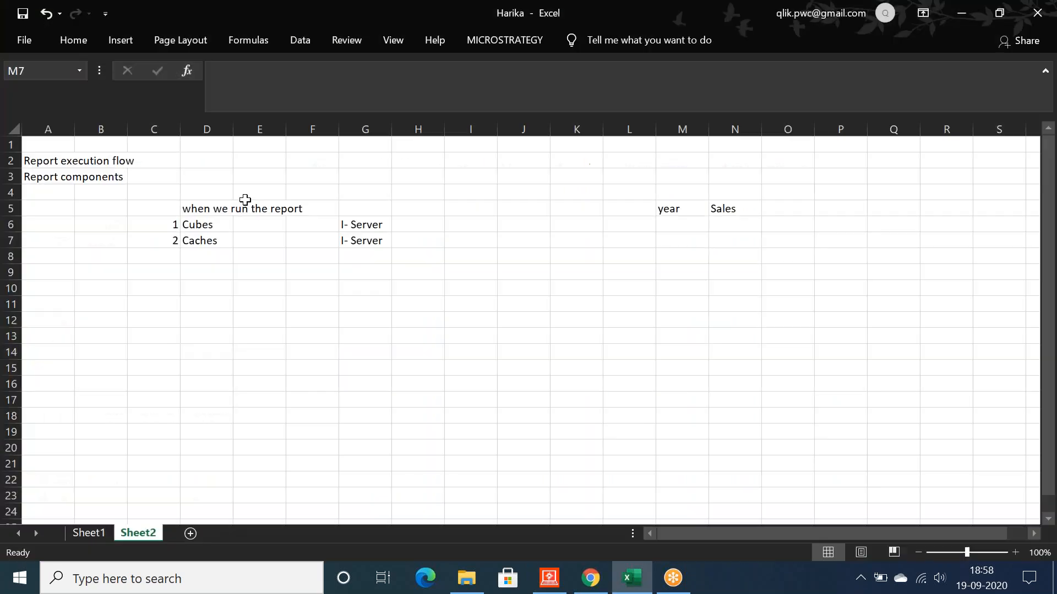
left_click(214, 224)
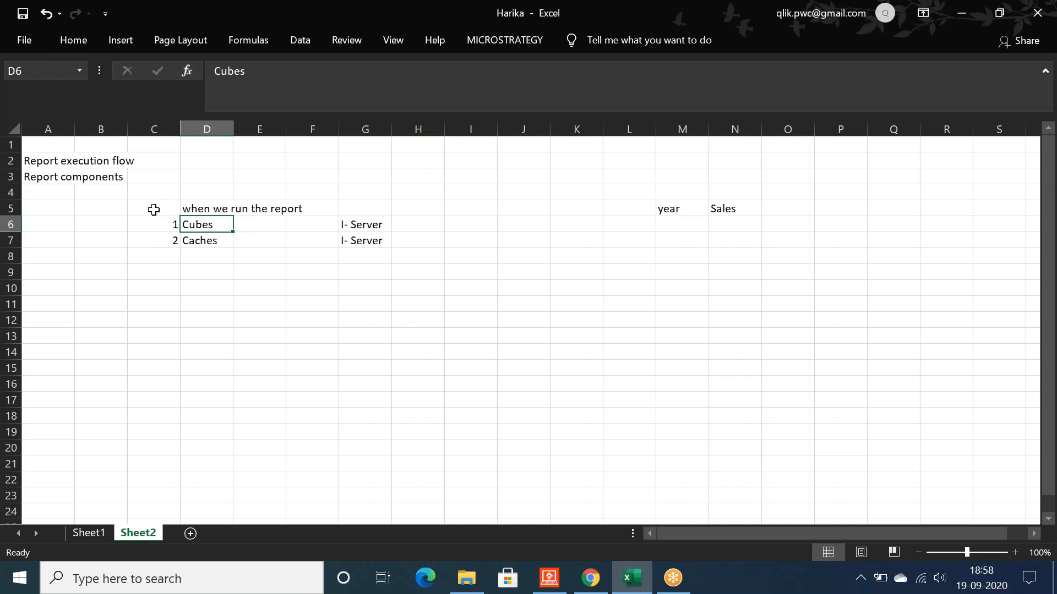
left_click(95, 209)
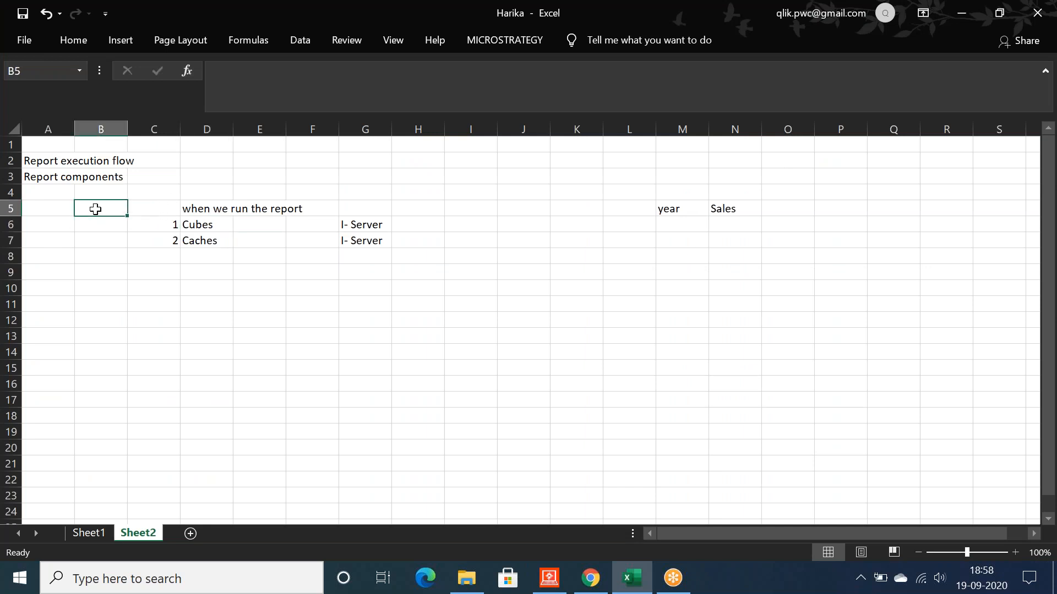
left_click(205, 226)
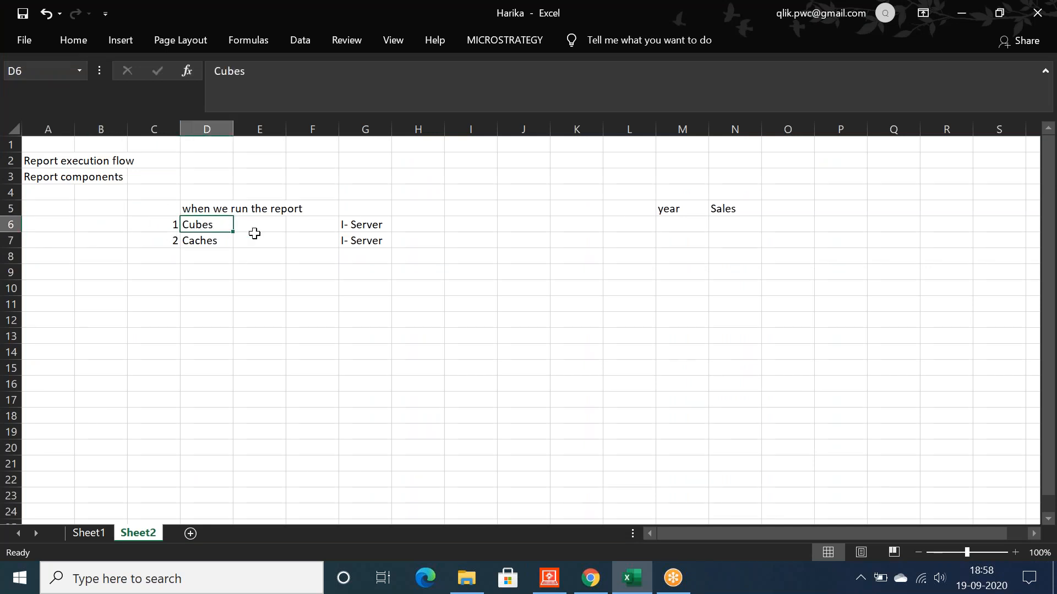
left_click(346, 228)
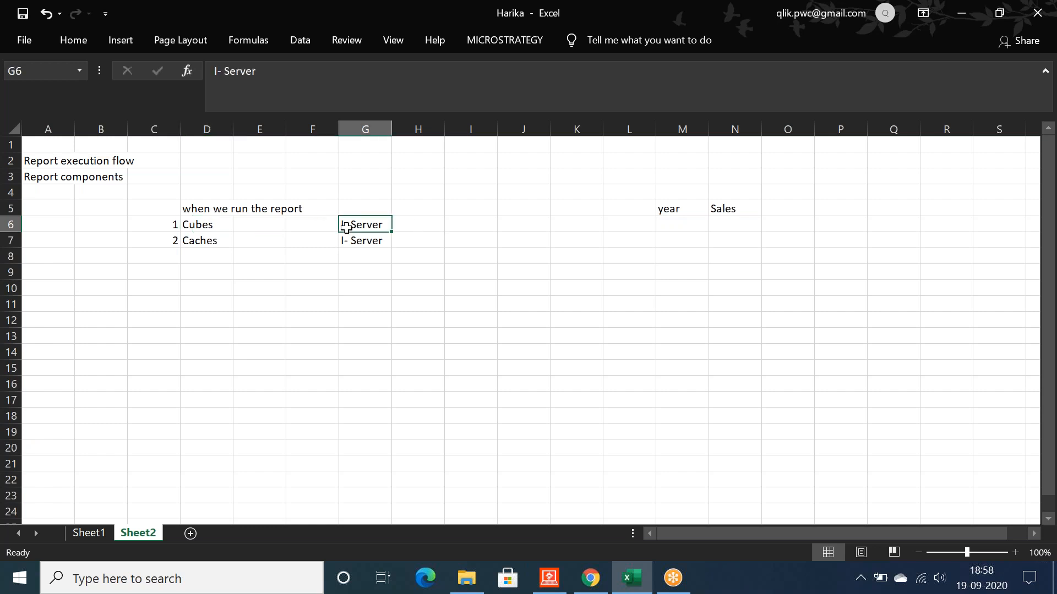
left_click(205, 240)
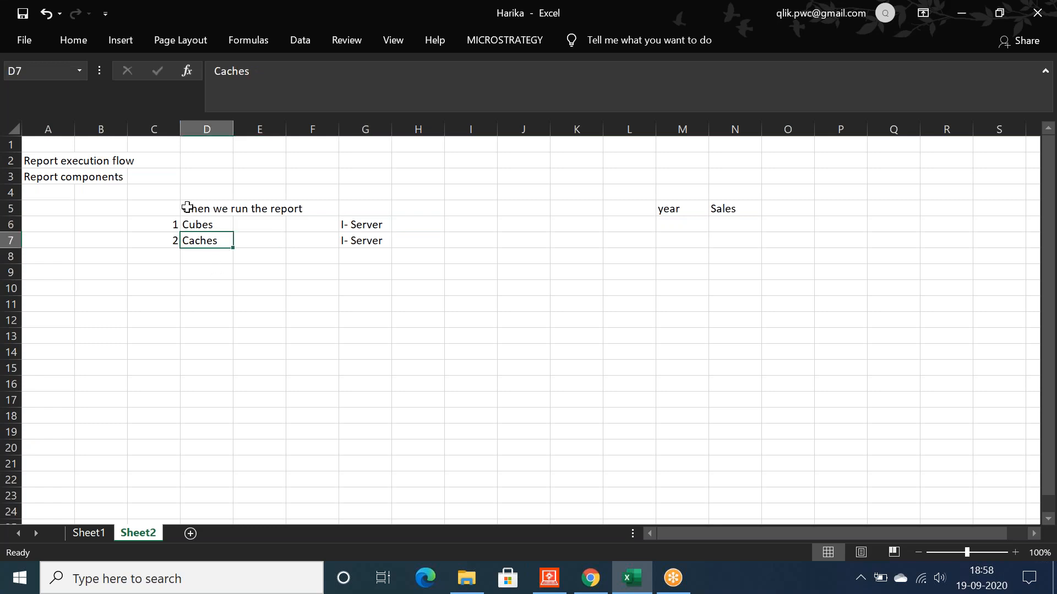
left_click(190, 222)
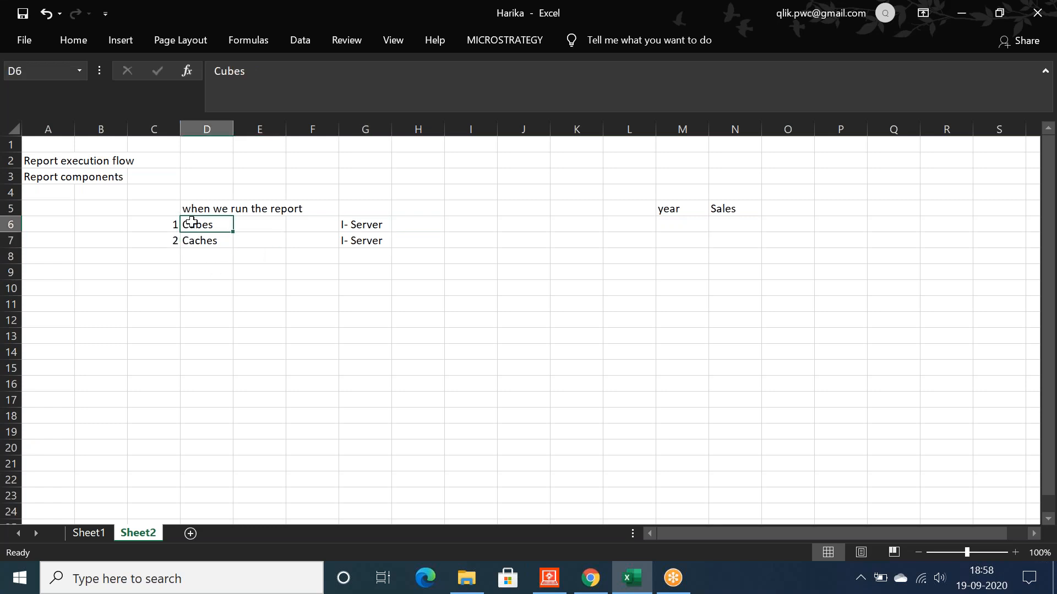
left_click(199, 241)
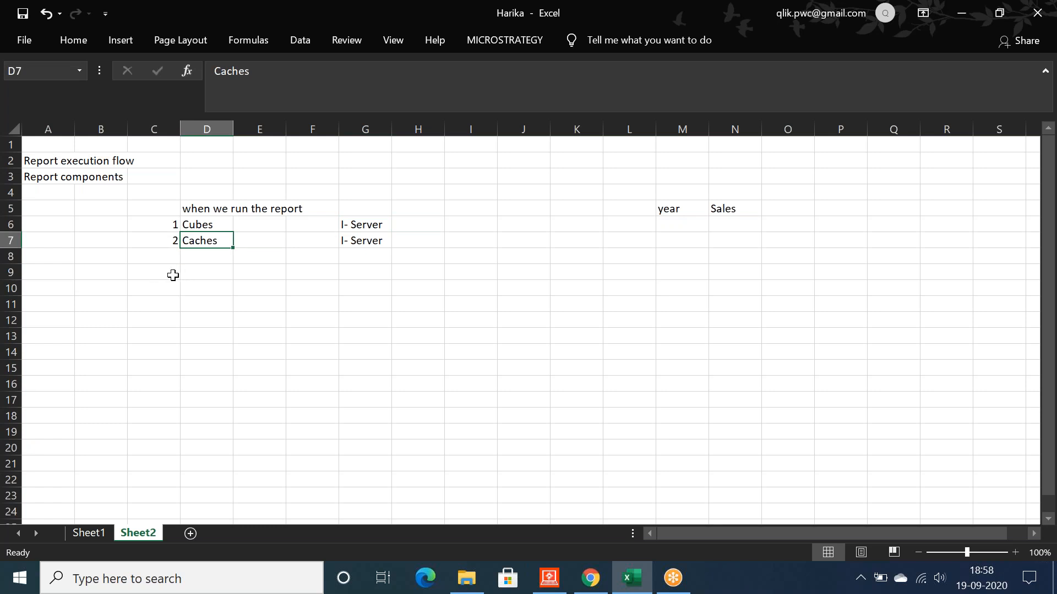
Step: Add step 3 to the report execution list by entering "3" in C9 and "Metadata" in D9
left_click(173, 277)
type("3")
key("Tab")
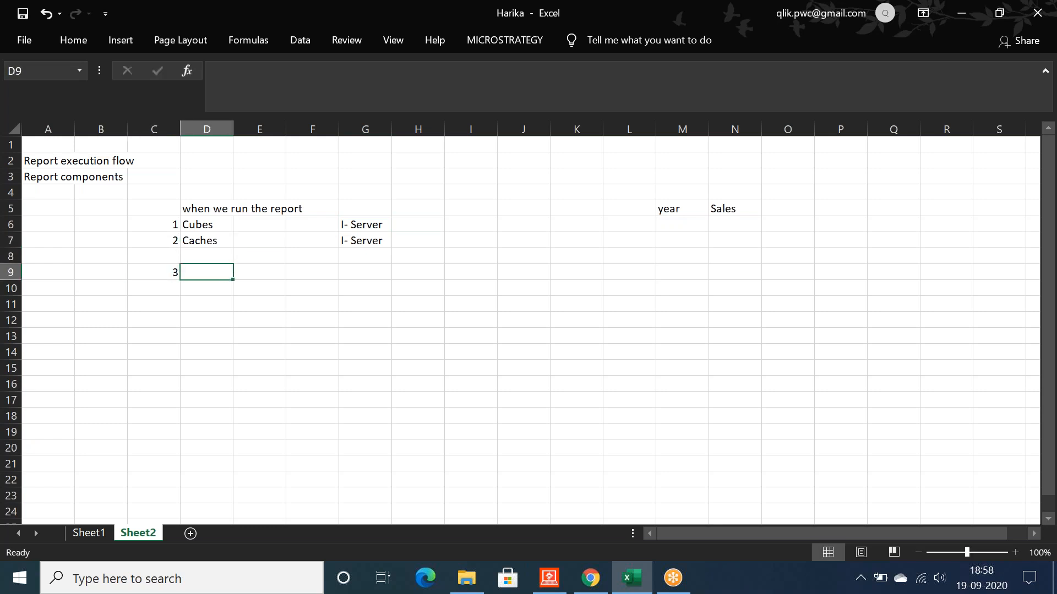
type("Metadata")
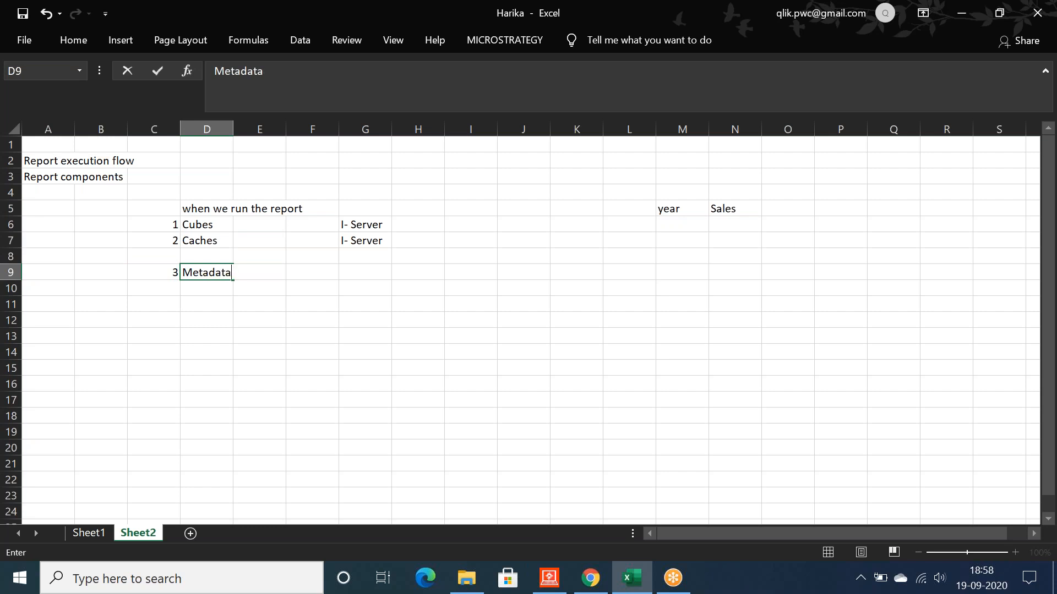
key("Tab")
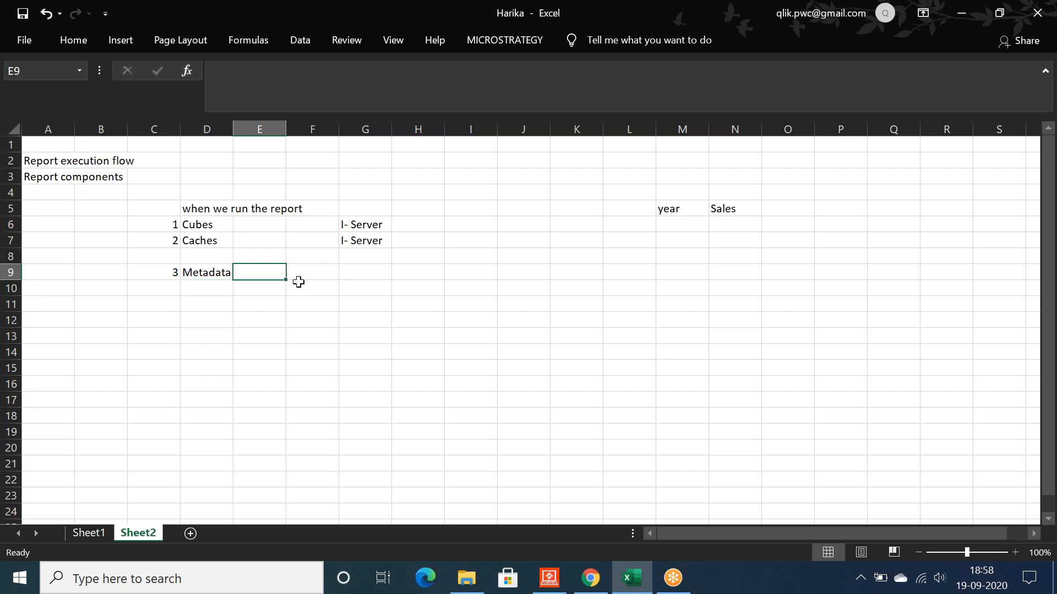
left_click(198, 275)
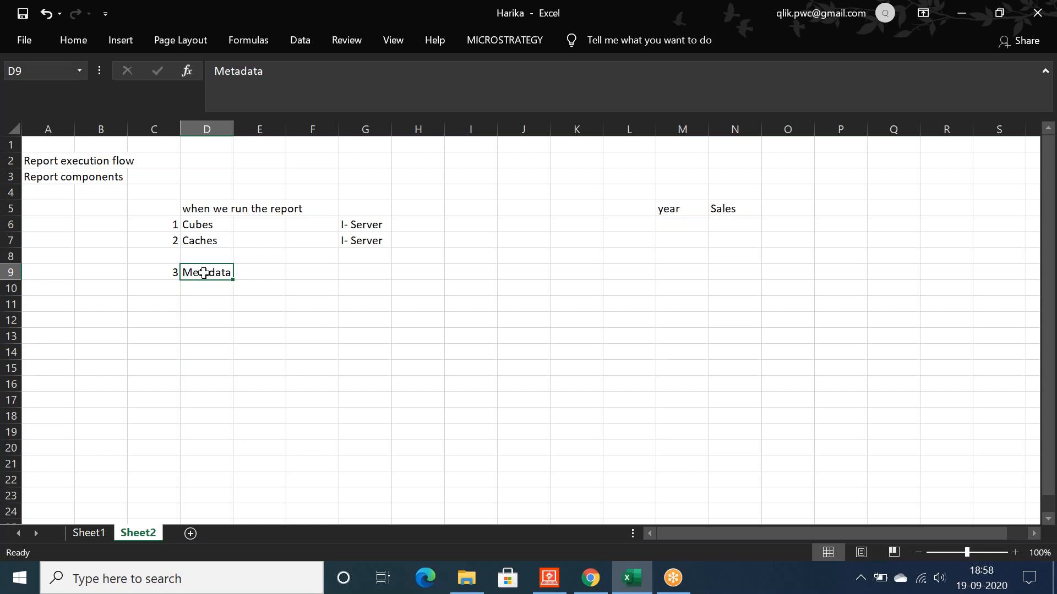
Step: Change the sample report's attribute heading in cell M5 to "Region"
left_click(683, 210)
type("Region")
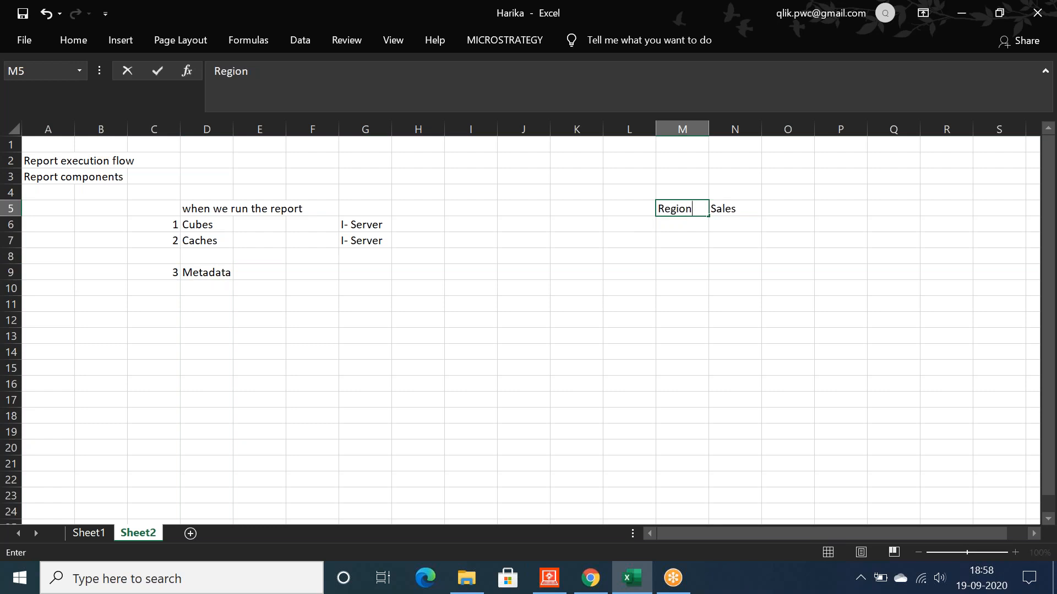
left_click(732, 210)
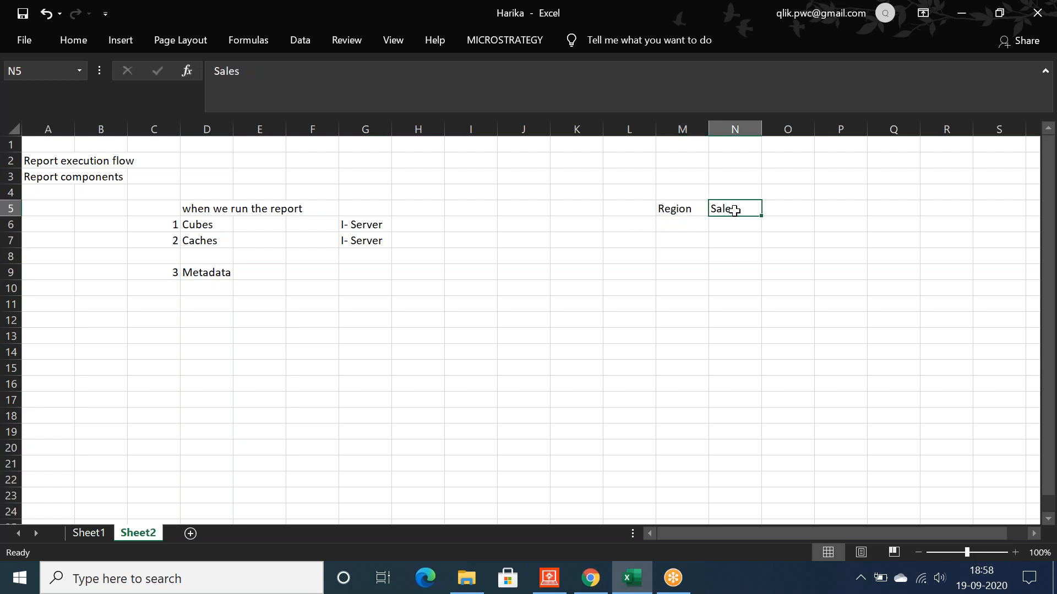
left_click(675, 210)
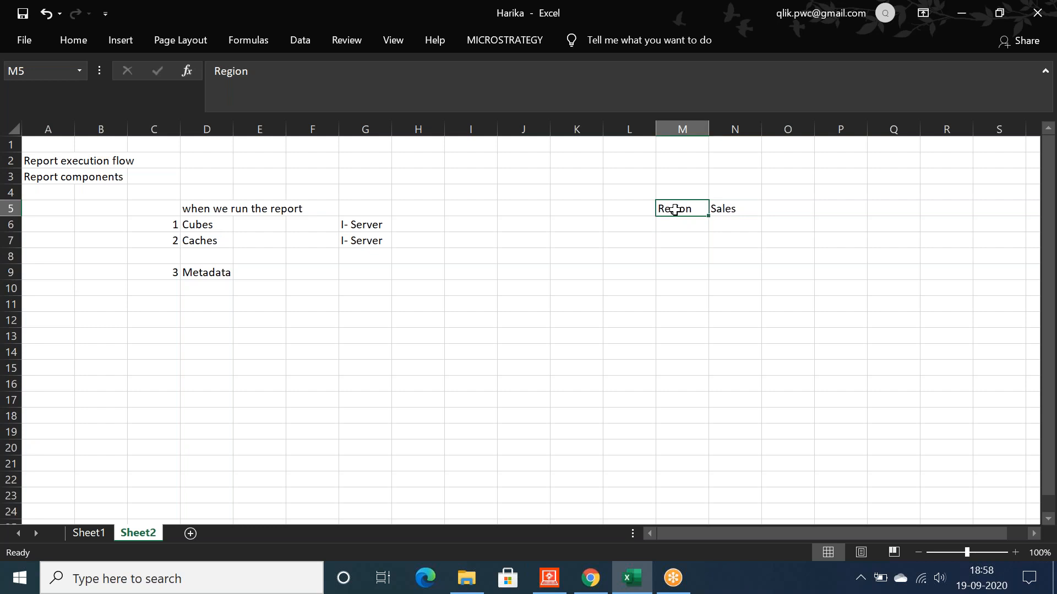
Step: Describe the Metadata step by entering "takes the definition" in cell F9
left_click(200, 273)
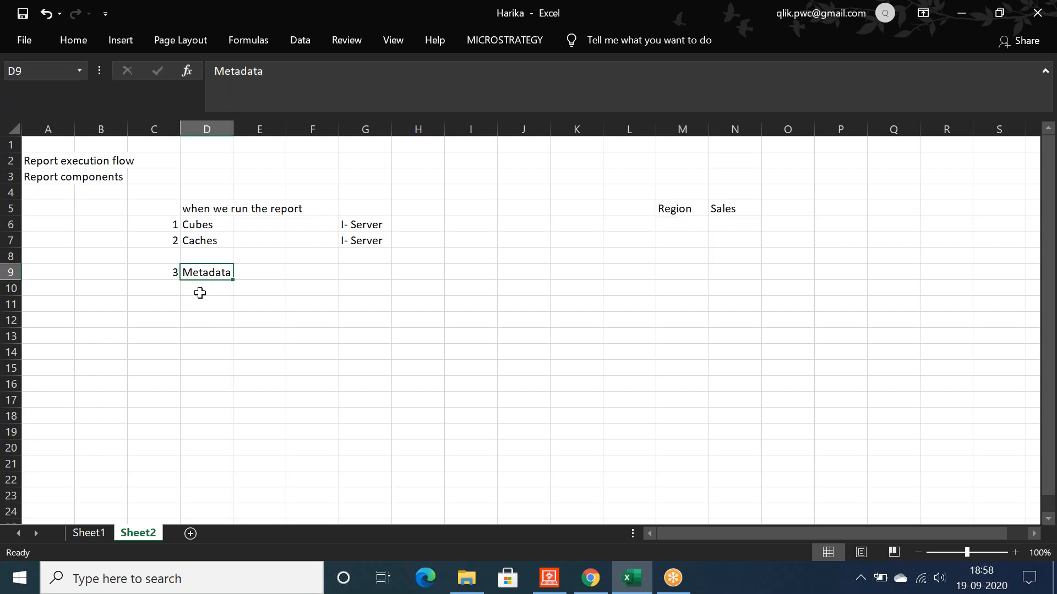
left_click(303, 272)
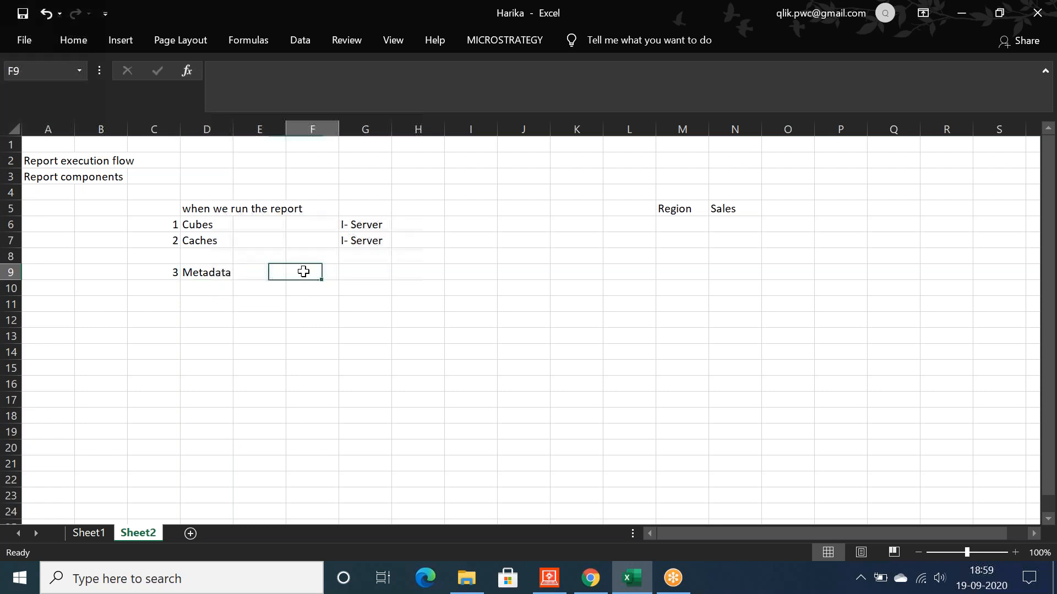
type("takes the definition")
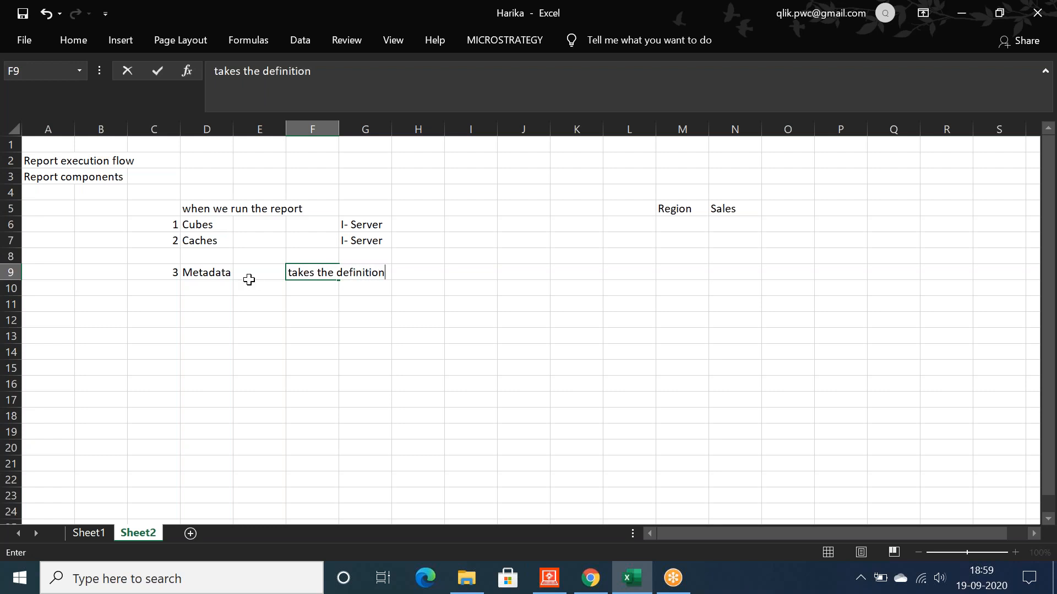
Step: Add step 4 "Sql Engine" in C11:D11 and step 5 "Query Engine" in C12:D12 of the execution list
left_click(174, 306)
type("4")
key("Tab")
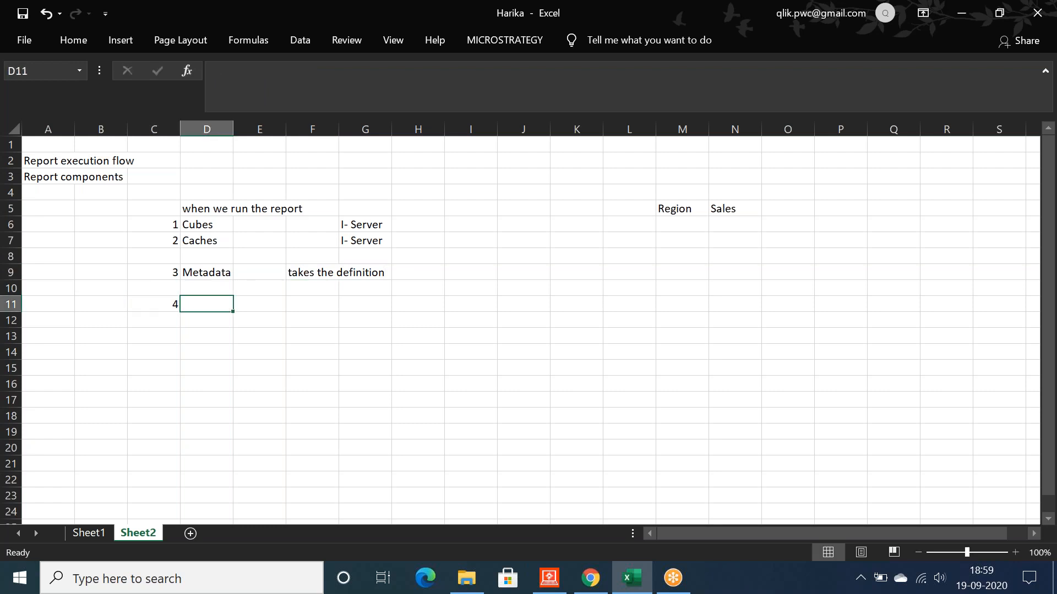
type("Sql Engine")
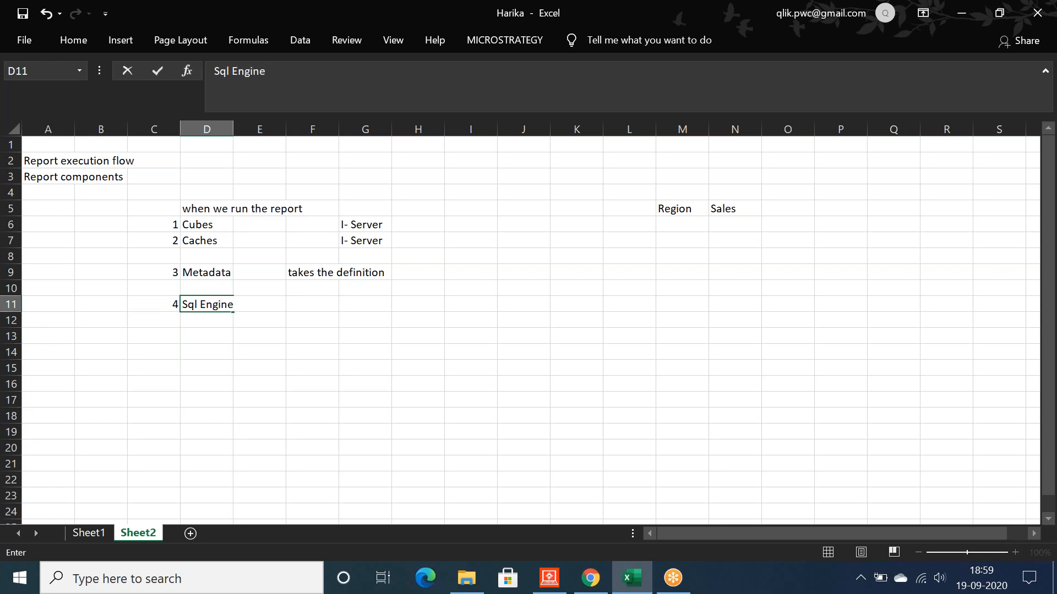
key("Return")
type("5")
key("Tab")
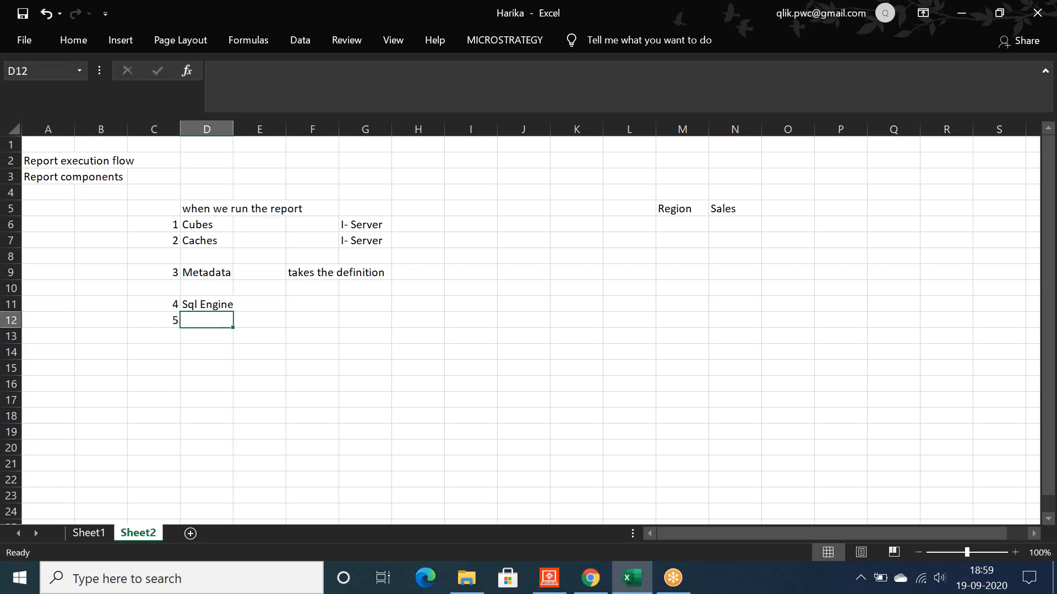
type("Query ")
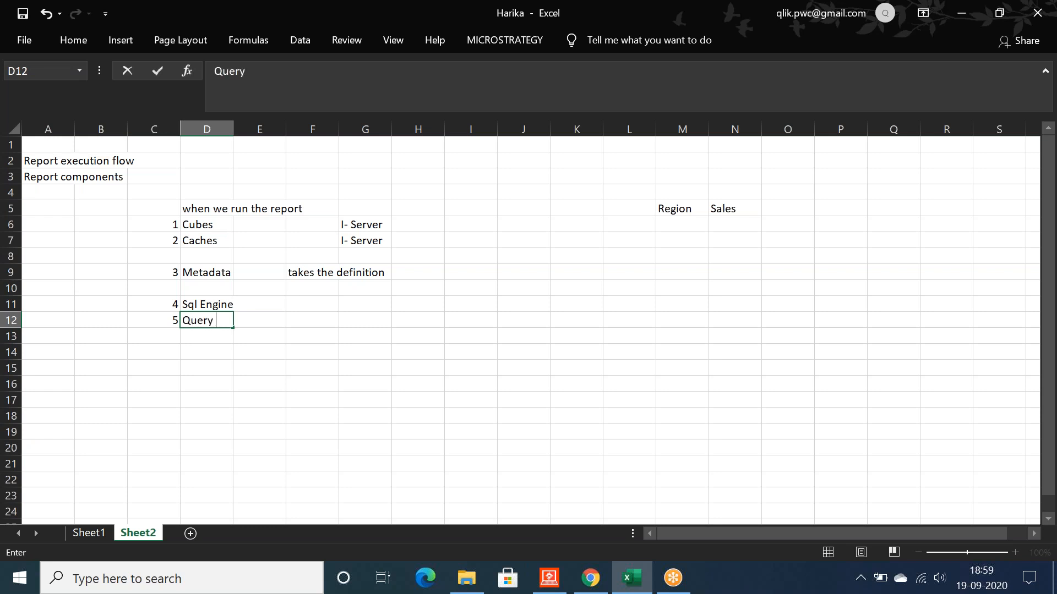
type("Engine")
key("Return")
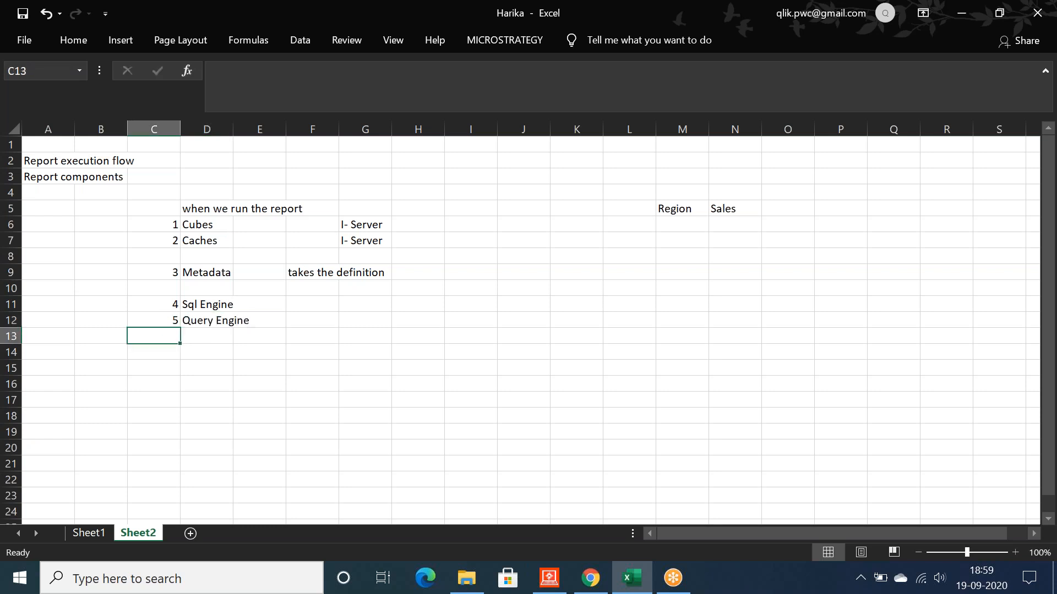
Step: Describe the Sql Engine step by entering "Creates Sql stmt..." in cell F11
left_click(309, 274)
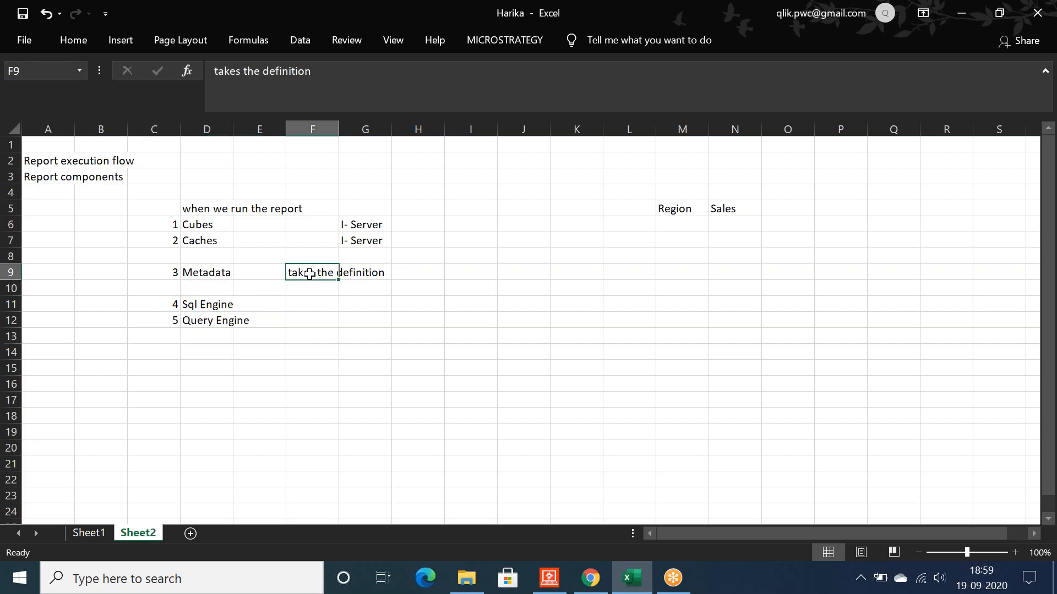
left_click(198, 305)
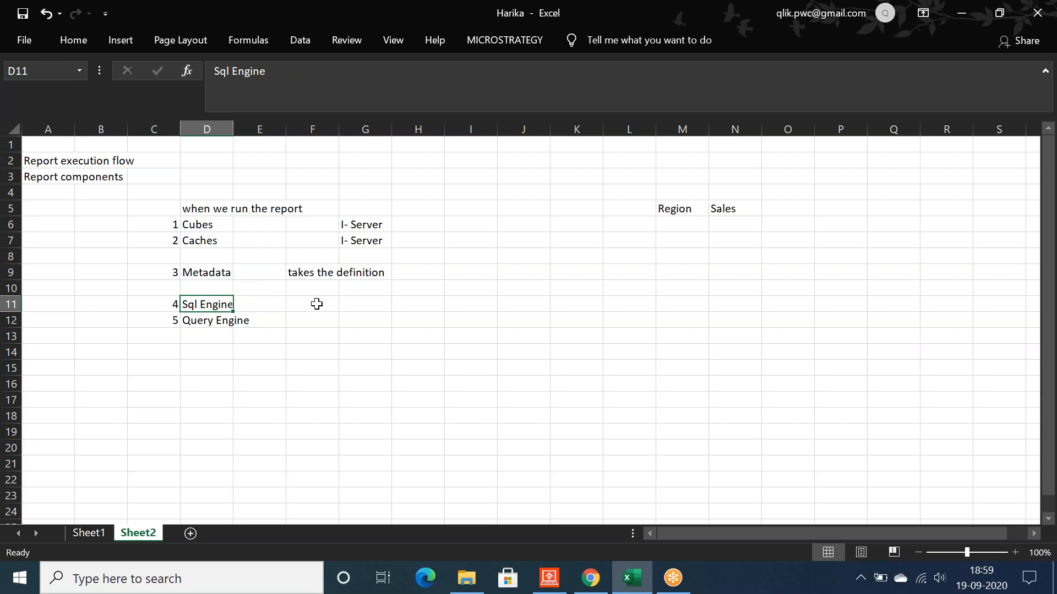
left_click(323, 306)
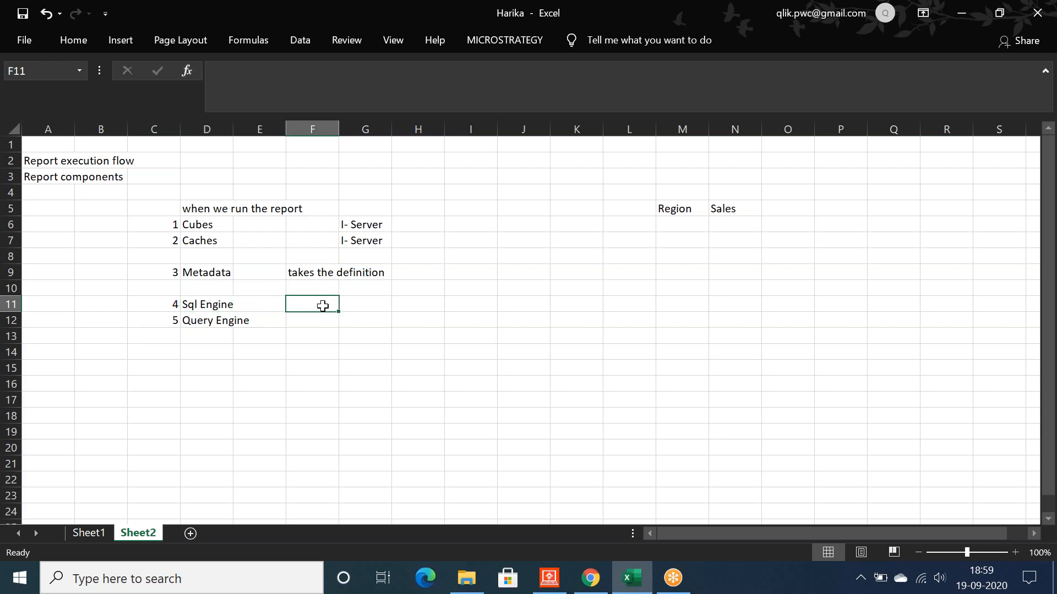
type("Creates Sql stmt...")
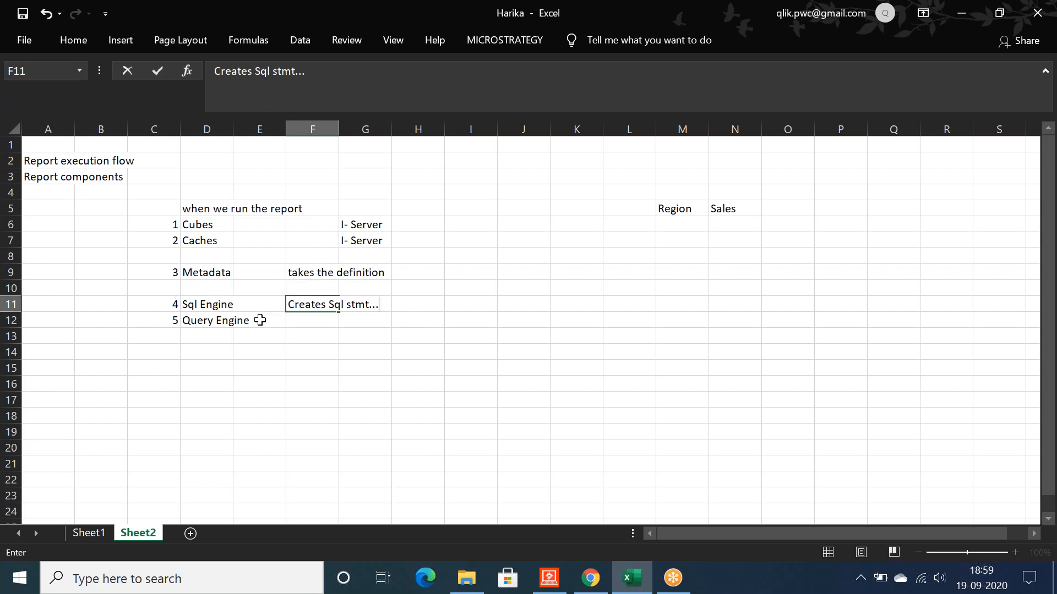
Step: Describe the Query Engine step by entering "it interacts directly with data warehouse" in cell H12
left_click(206, 320)
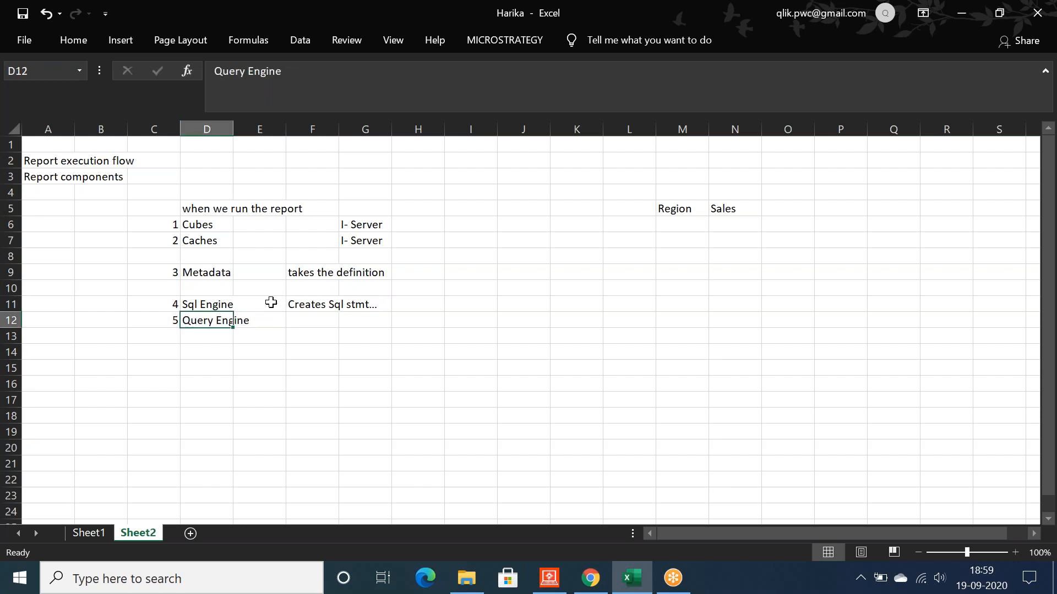
left_click(195, 303)
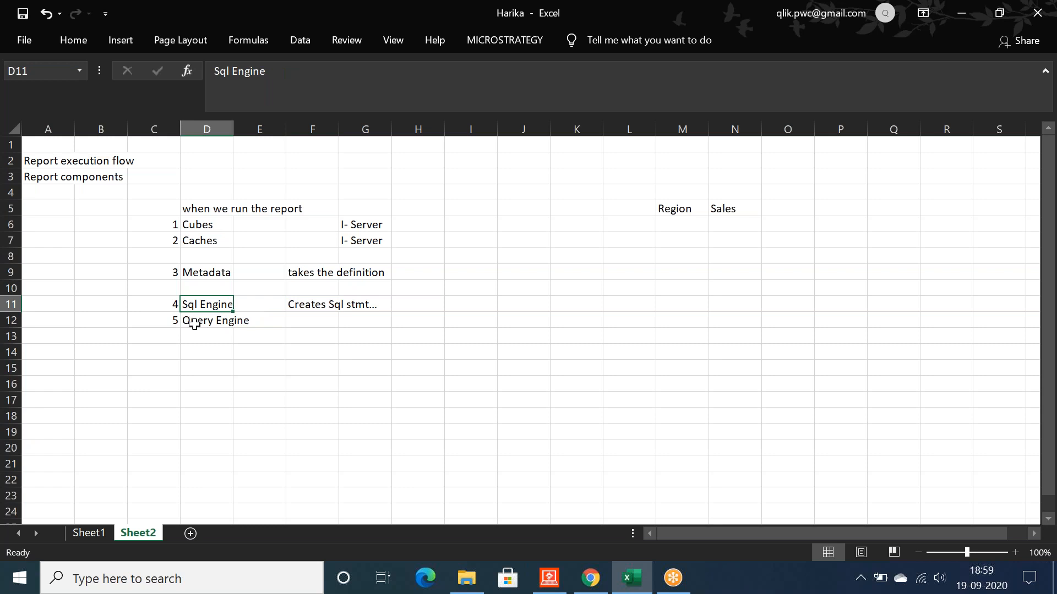
left_click(194, 321)
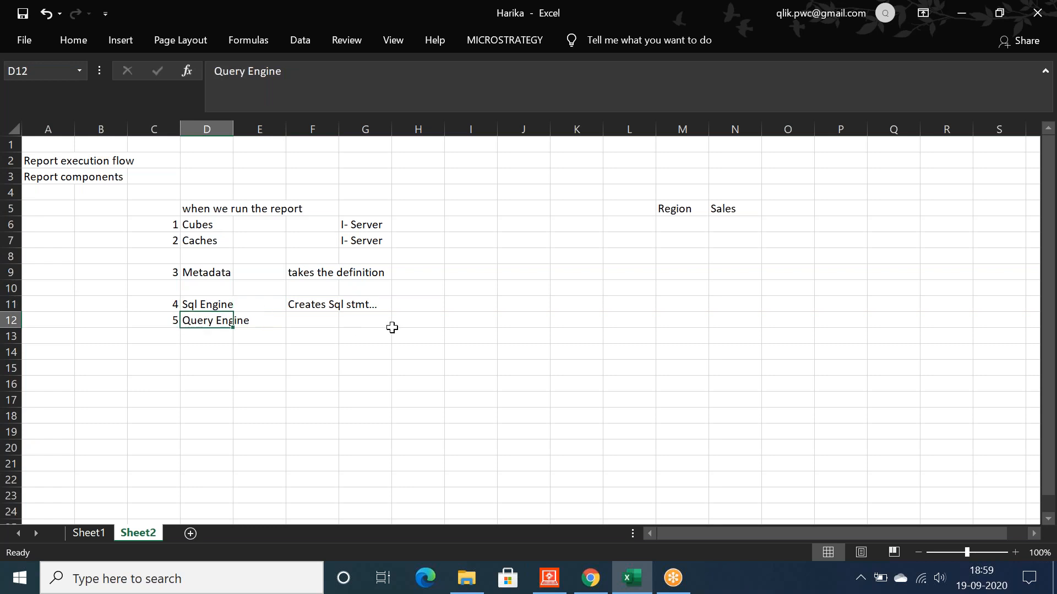
left_click(418, 321)
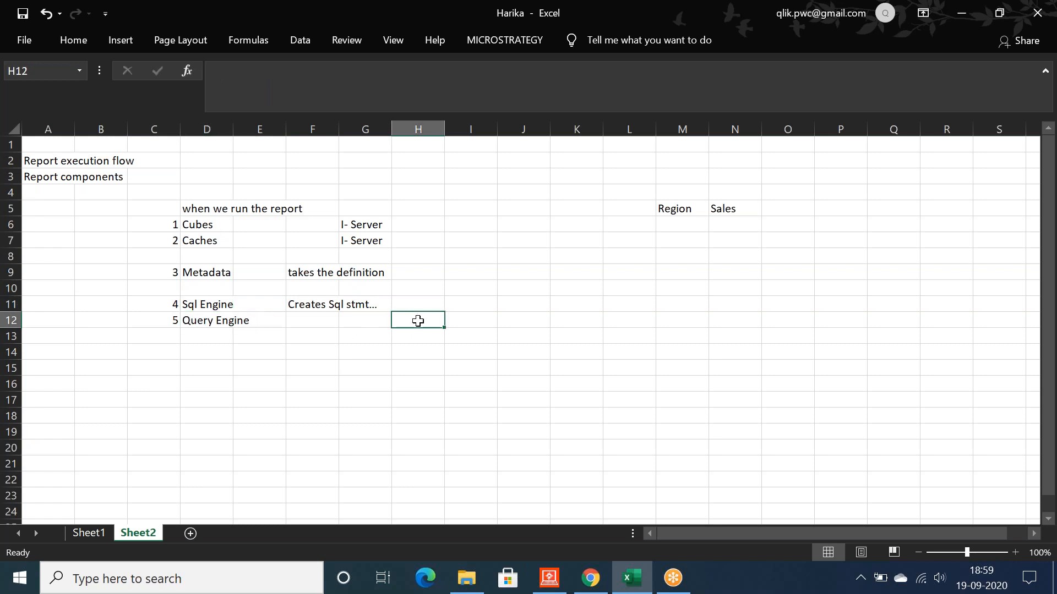
type("it i")
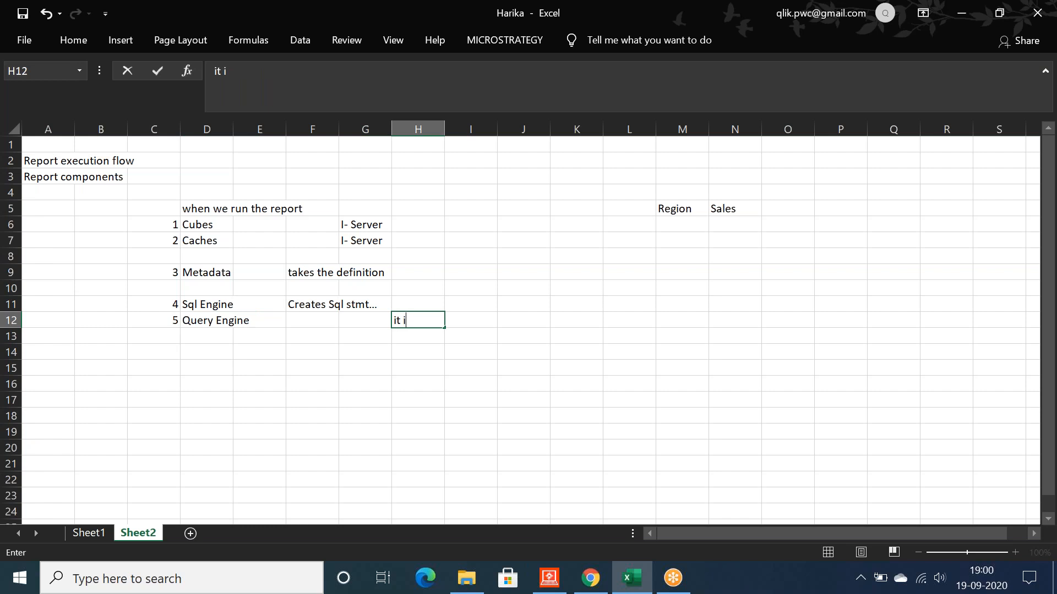
type("ntera cts d")
key("BackSpace")
type("directly with ad")
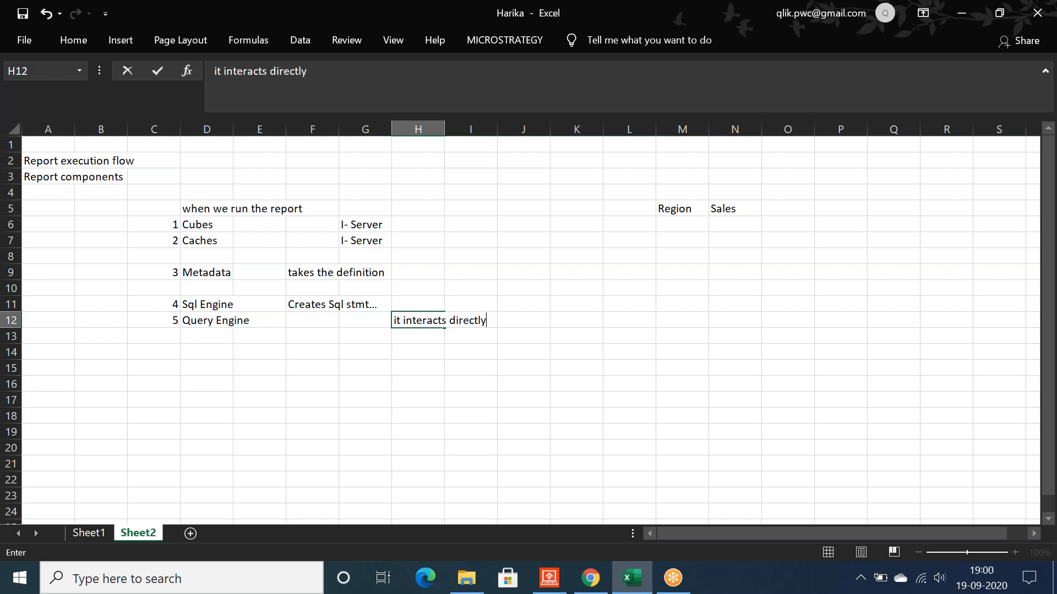
key("BackSpace")
key("BackSpace")
type("data w")
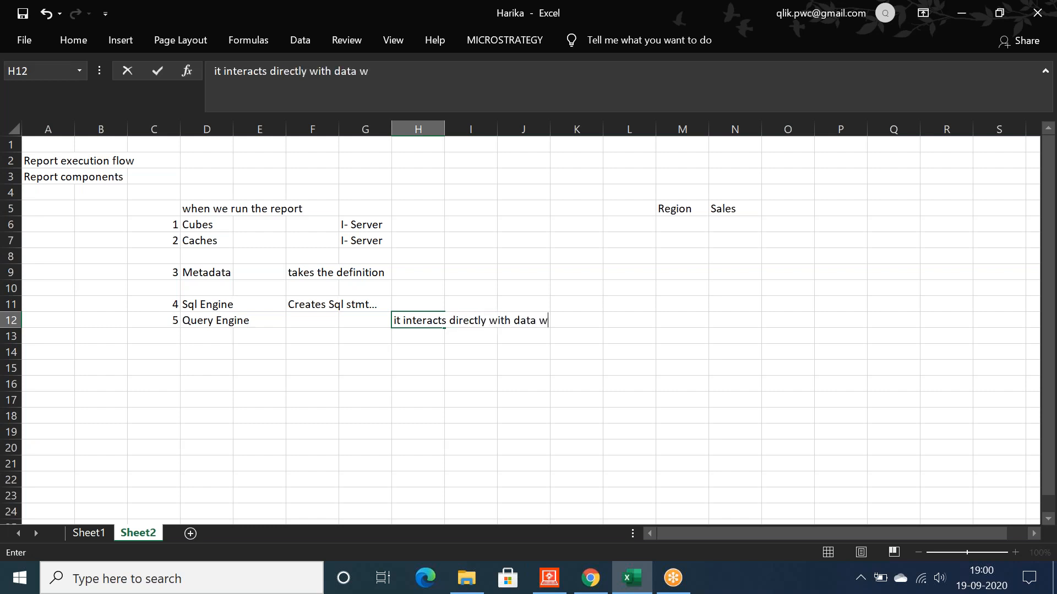
type("arehouse")
key("Return")
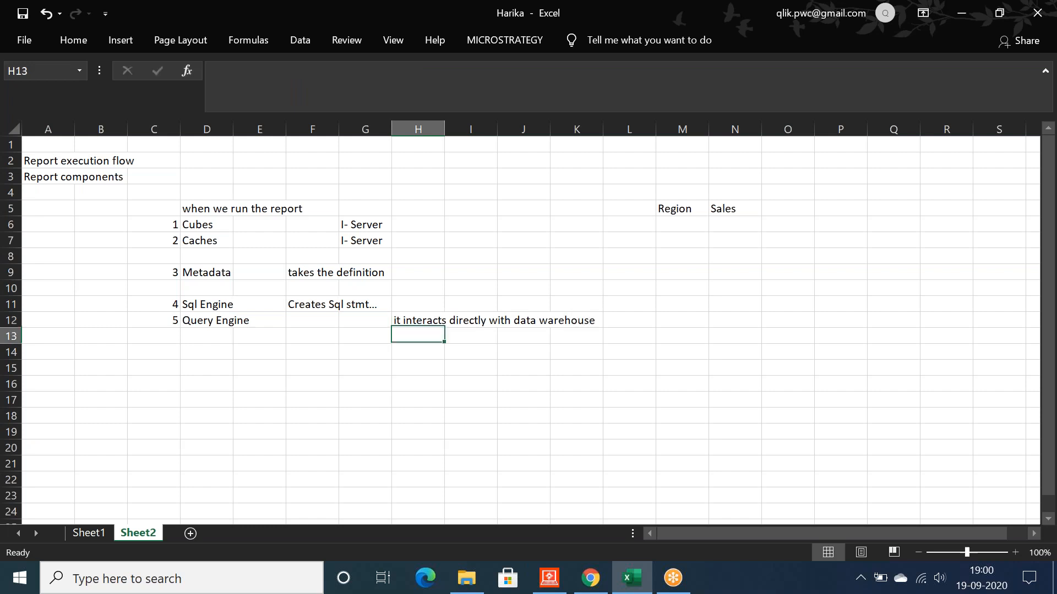
Step: Note the output of the Query Engine step by entering "Results" in cell F13
left_click(300, 302)
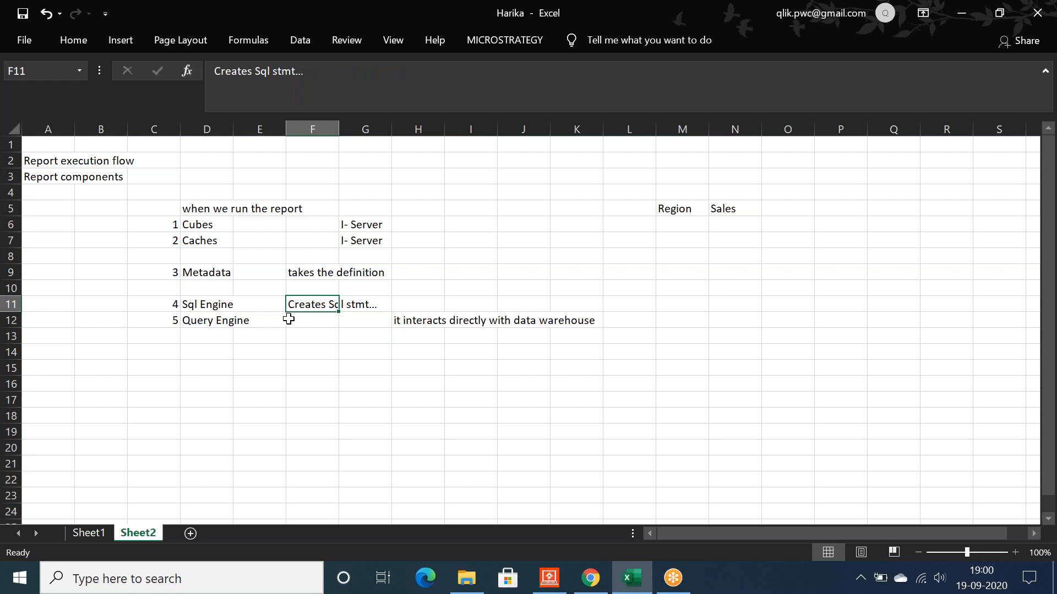
left_click(209, 323)
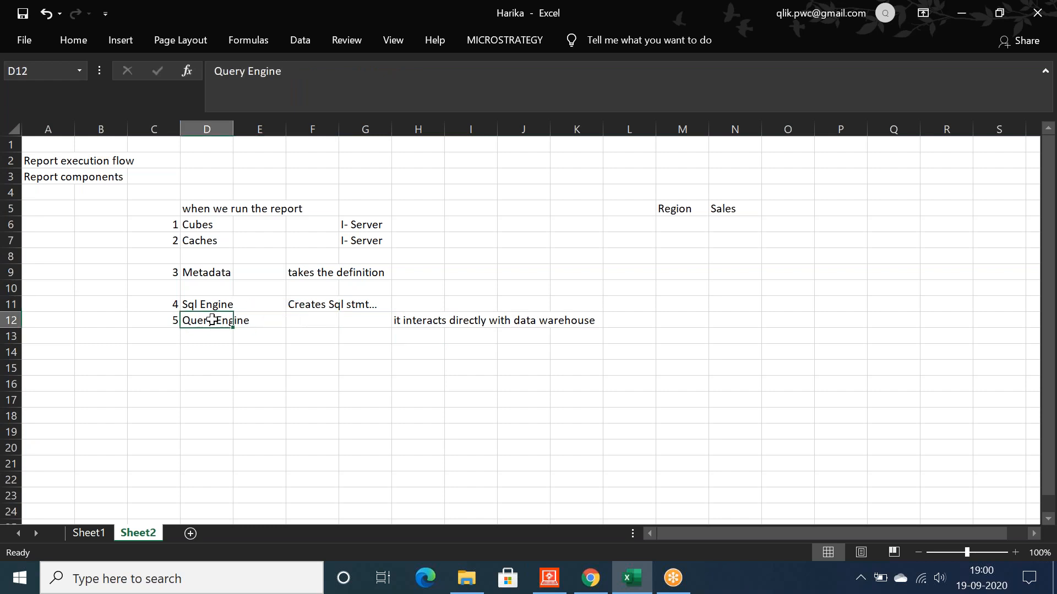
left_click(416, 318)
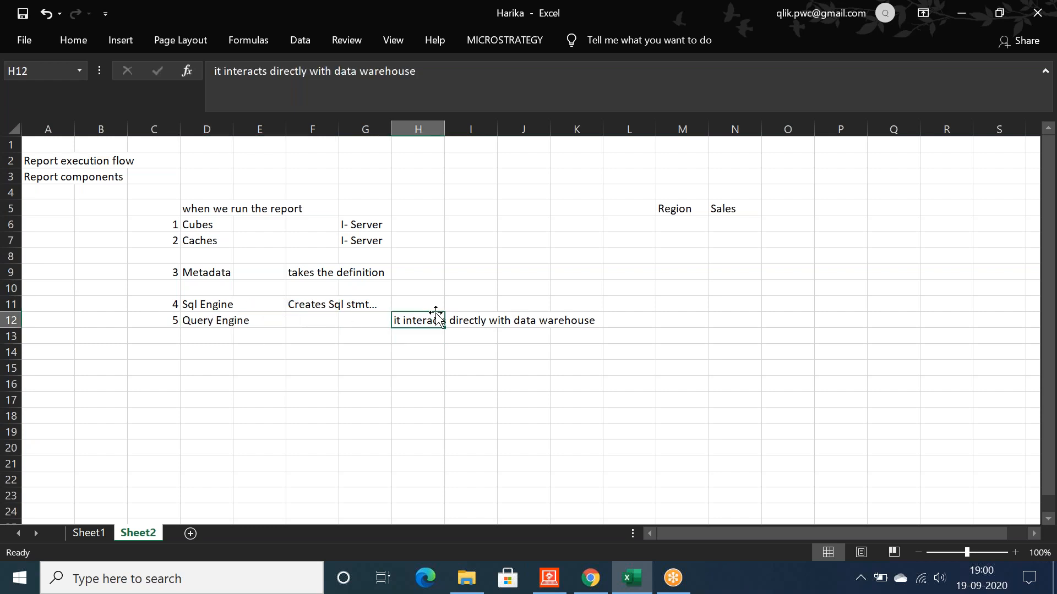
left_click(630, 318)
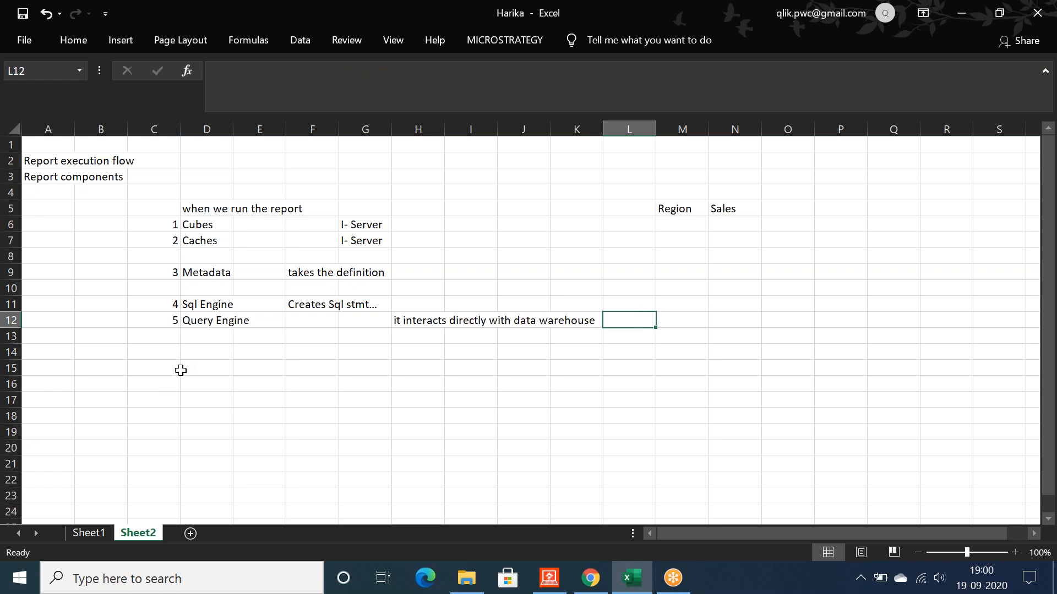
left_click(265, 339)
left_click(300, 338)
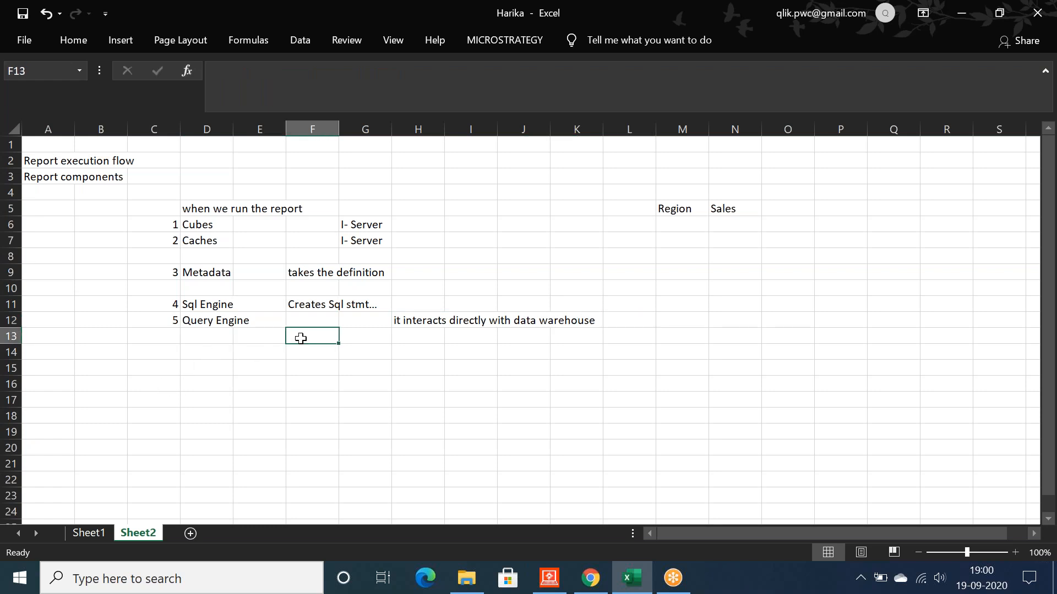
type("Results")
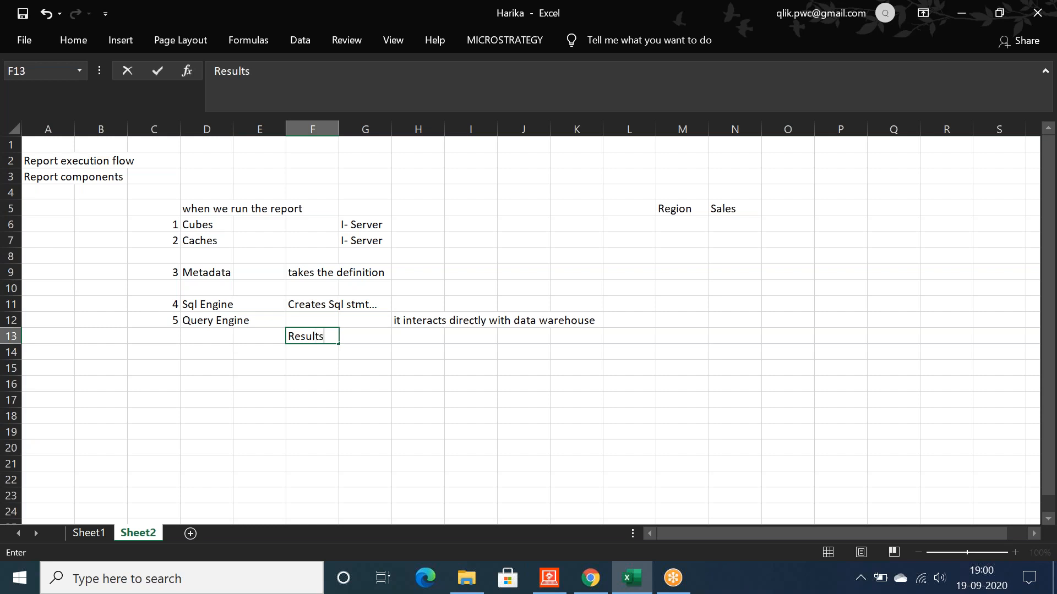
key("Return")
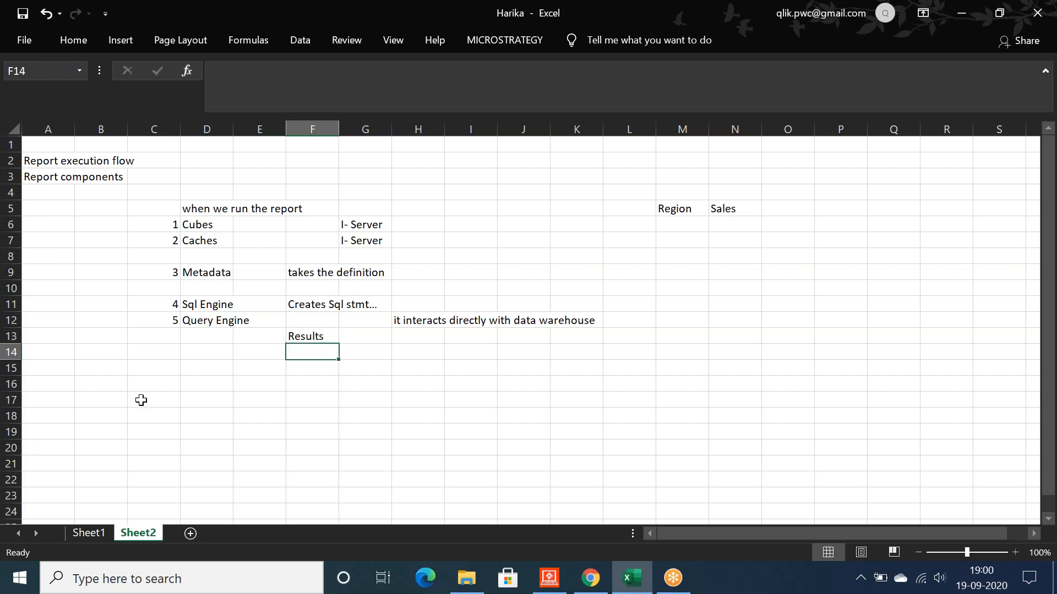
Step: Add step 6 to the execution list by entering "6" in C14 and "Analytical Engine" in D14
left_click(170, 354)
type("6")
left_click(210, 351)
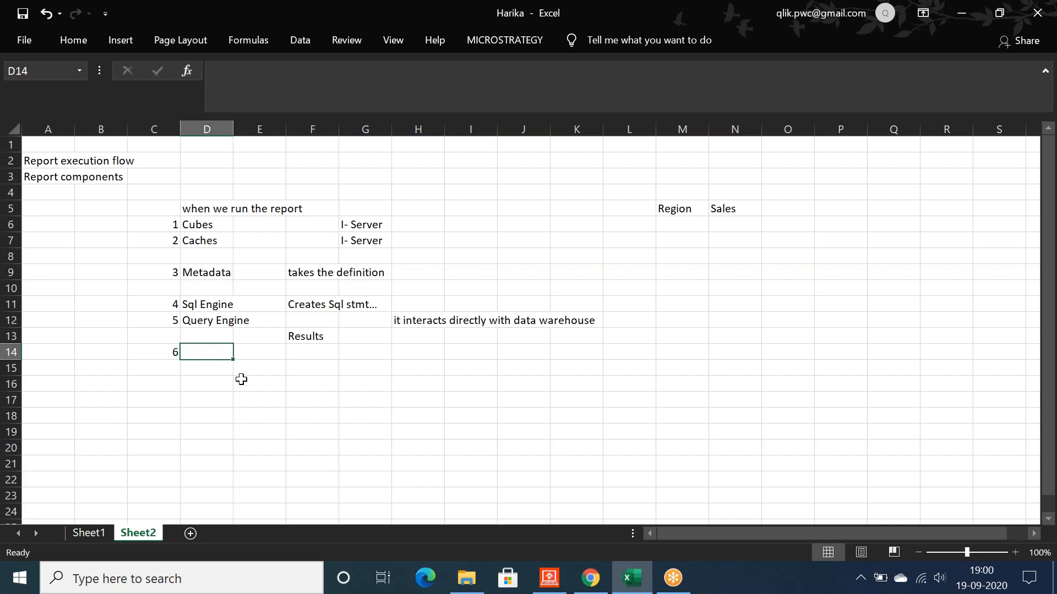
type("Analytical Engine")
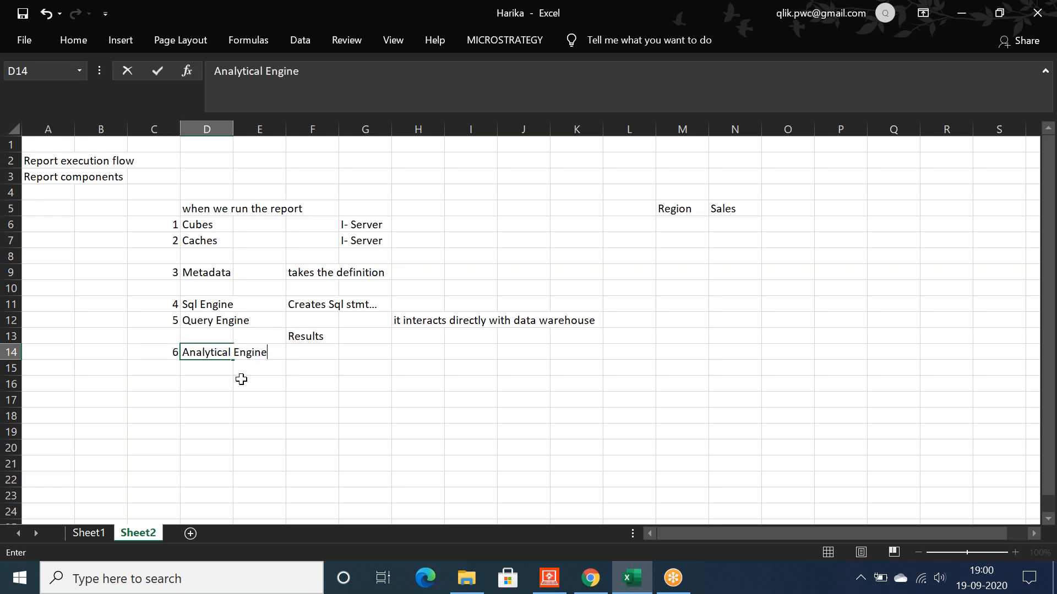
left_click(209, 370)
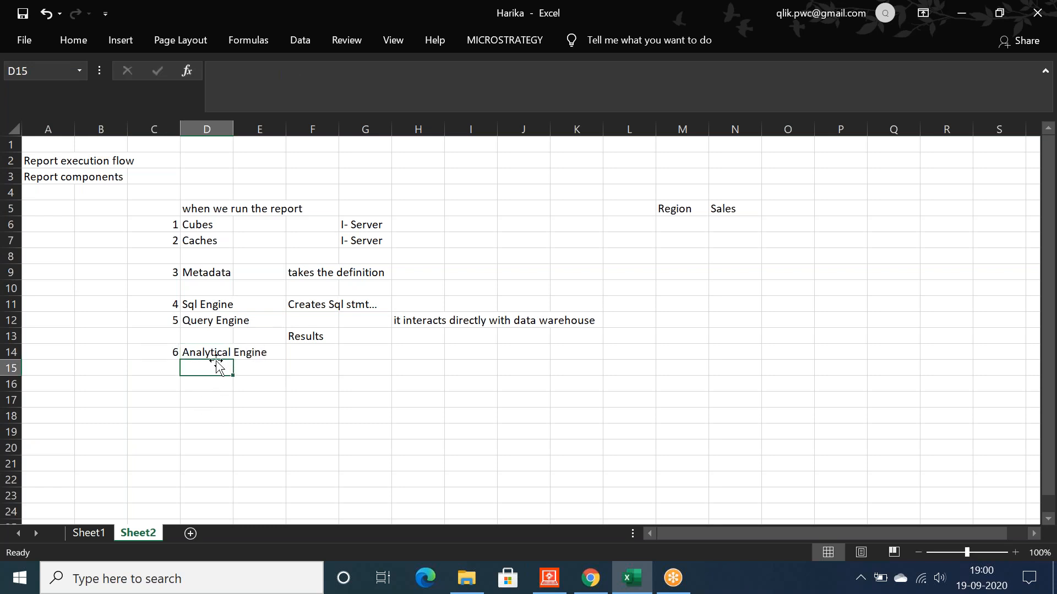
Step: Give an example for the Analytical Engine step by entering "ex: OLAP services" in cell G14
left_click(214, 354)
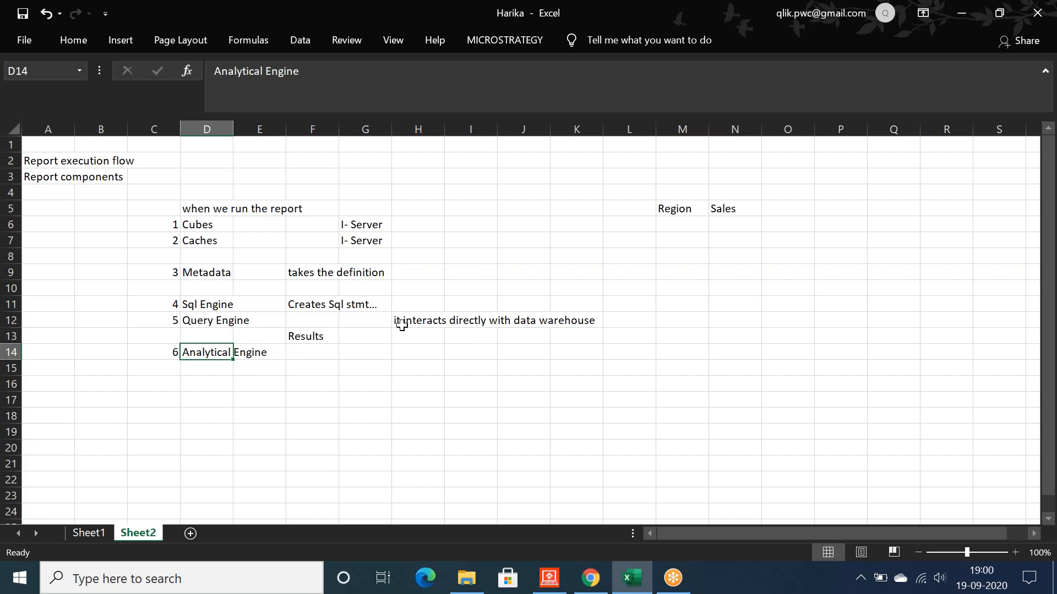
left_click_drag(405, 323, 584, 322)
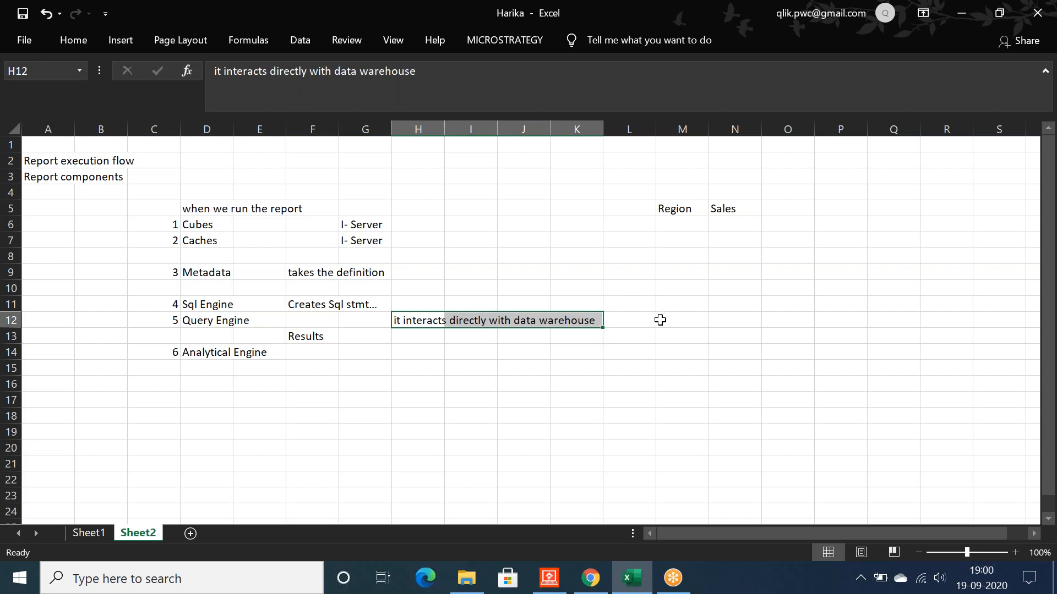
left_click(642, 323)
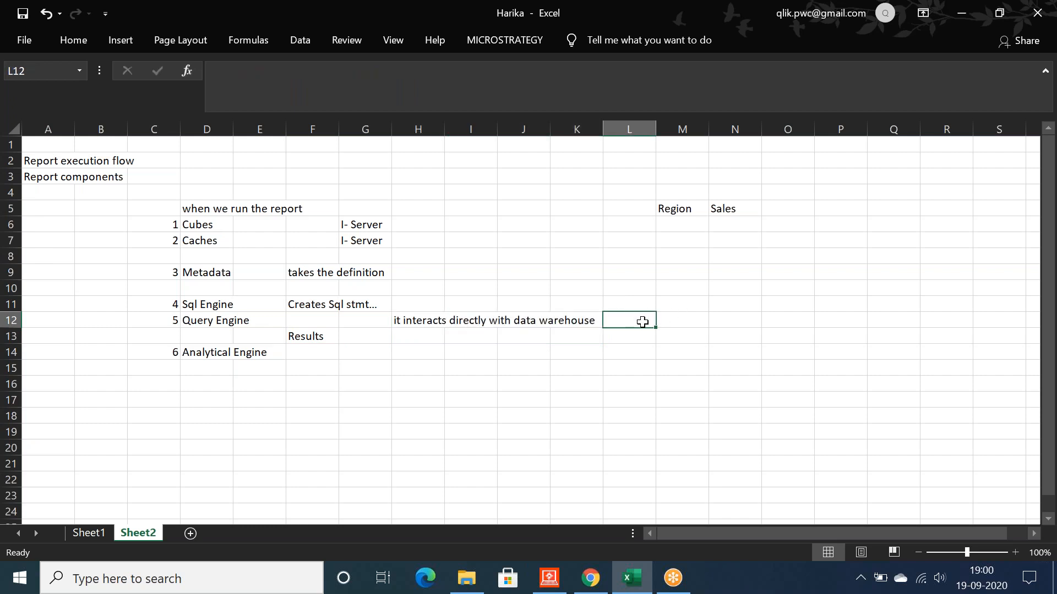
left_click(313, 335)
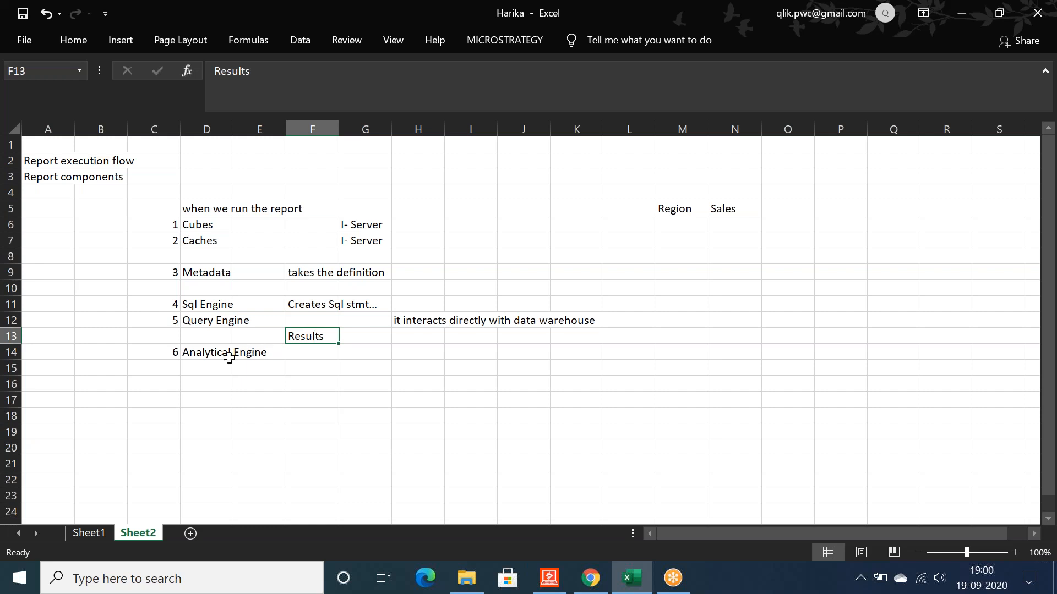
left_click(202, 355)
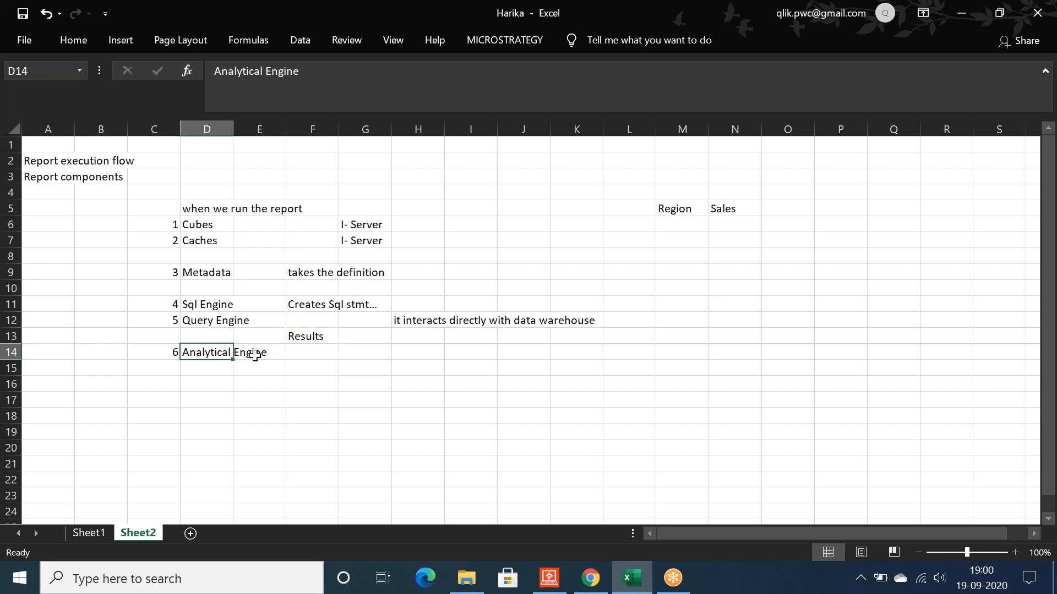
left_click(382, 354)
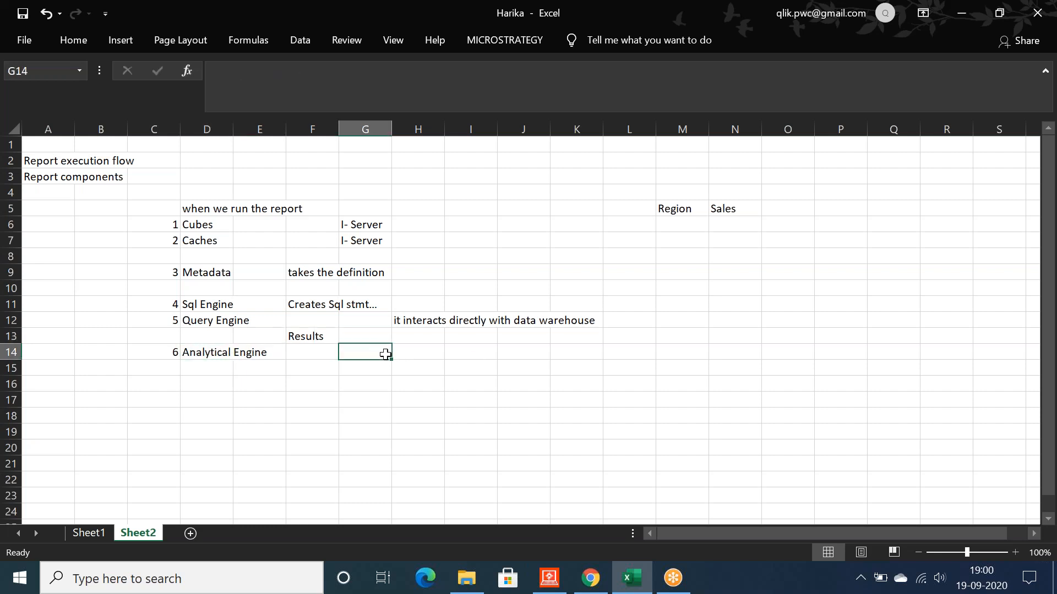
type("ex:")
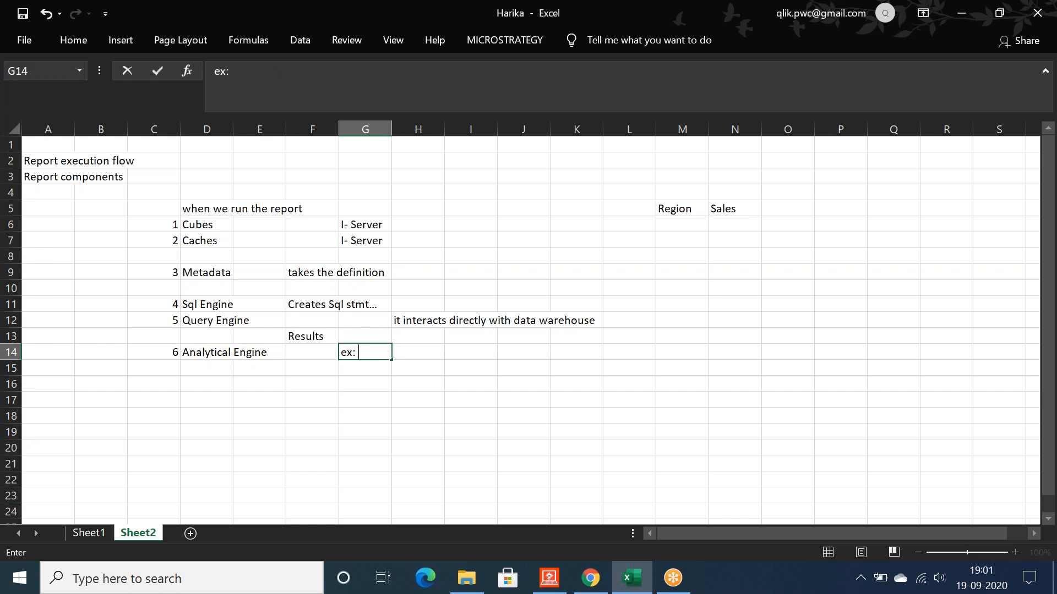
type(" OLAP services")
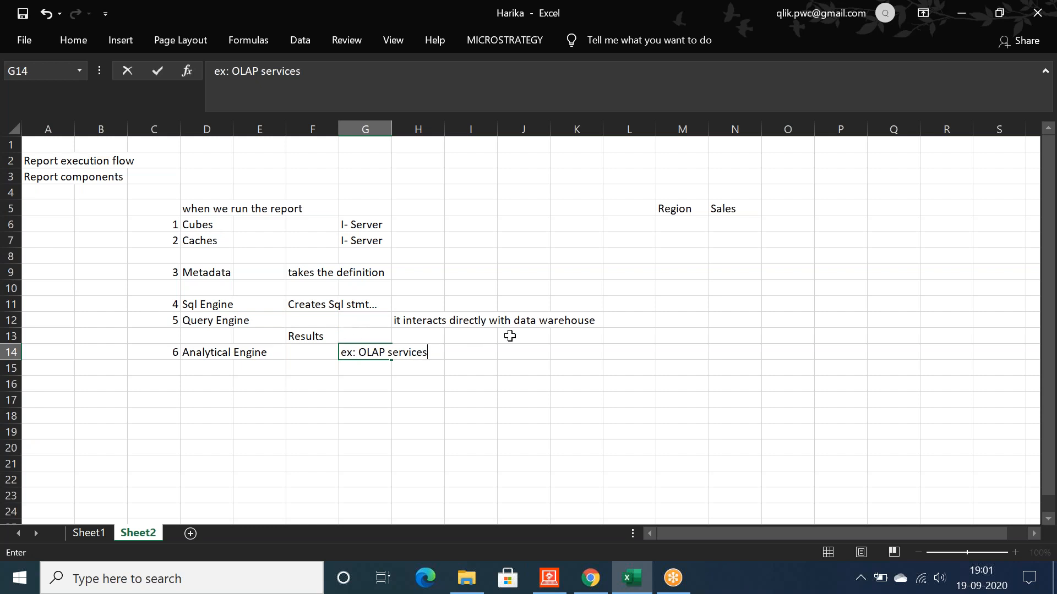
Step: Add "sub-totals/grand totals" in cell I14 as a further Analytical Engine example
key("Tab")
key("Tab")
type("s")
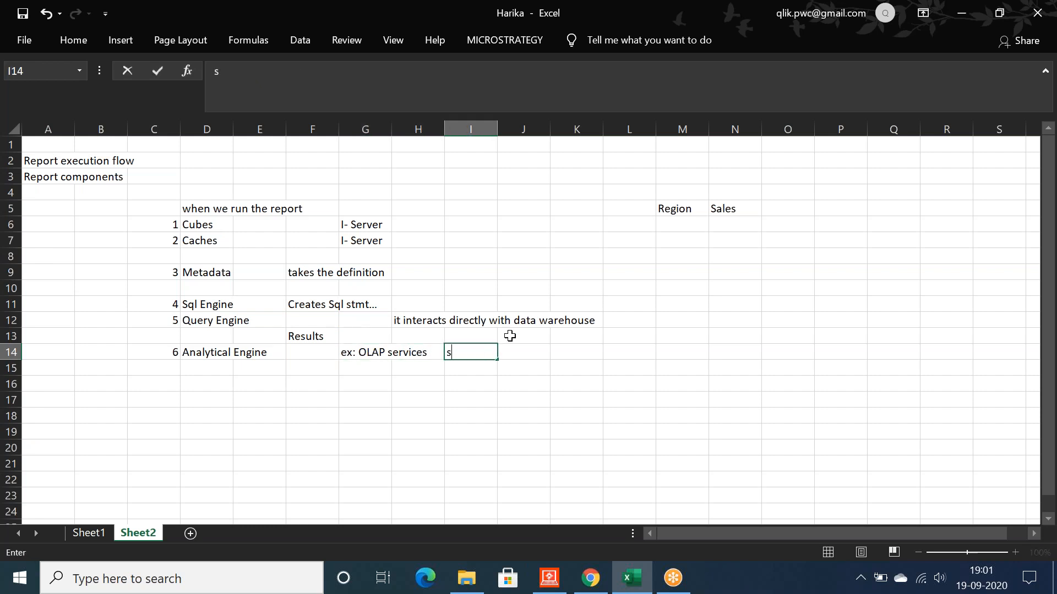
type("ub-totals/grand t")
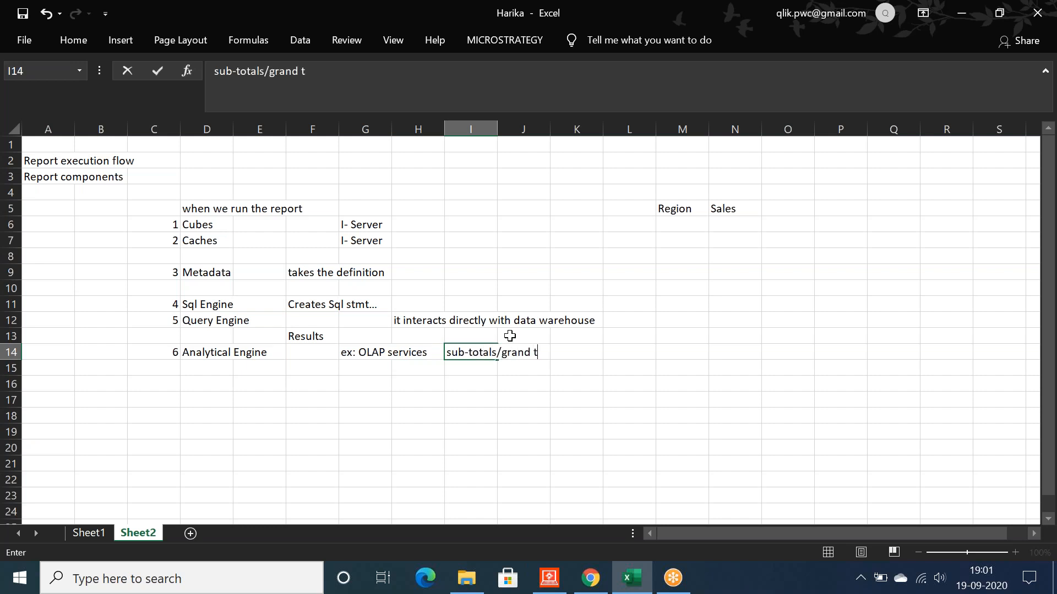
type("otals")
left_click(206, 351)
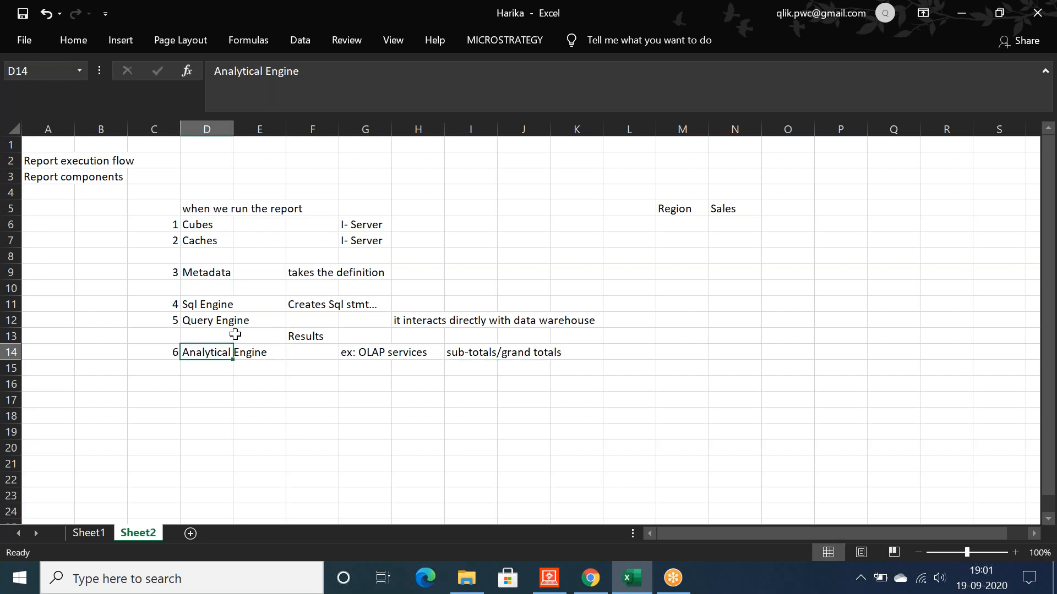
Step: Note the end of the execution flow by entering "Final Results" in cell F16
left_click(295, 388)
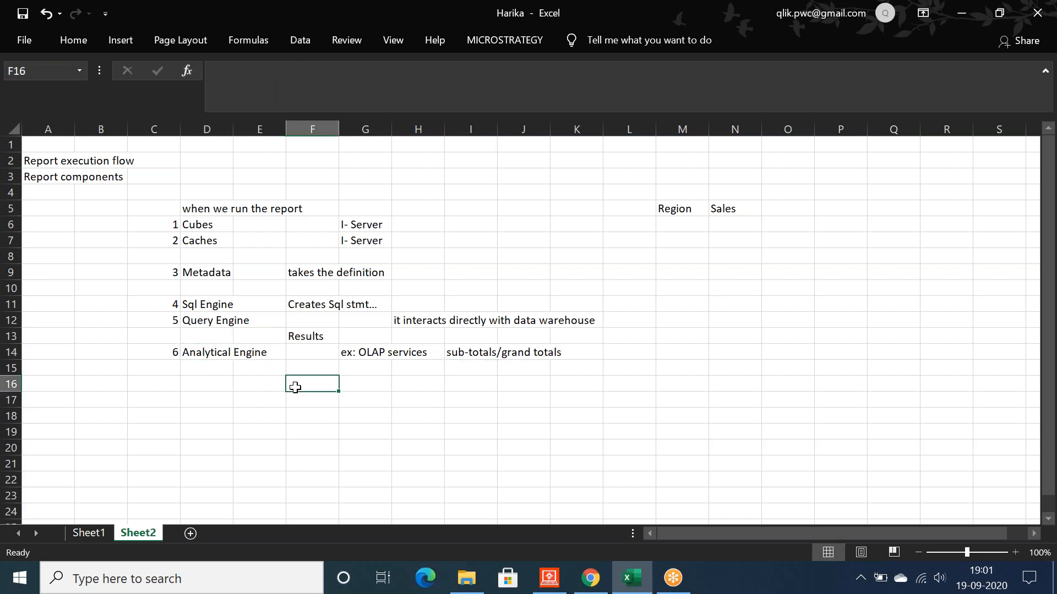
type("Final Resu")
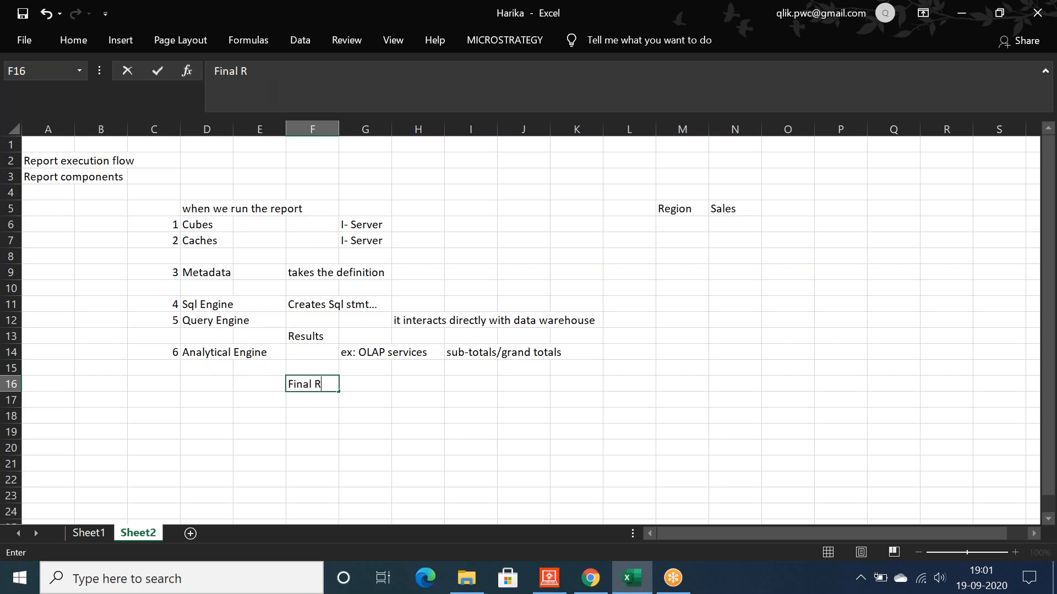
key("Return")
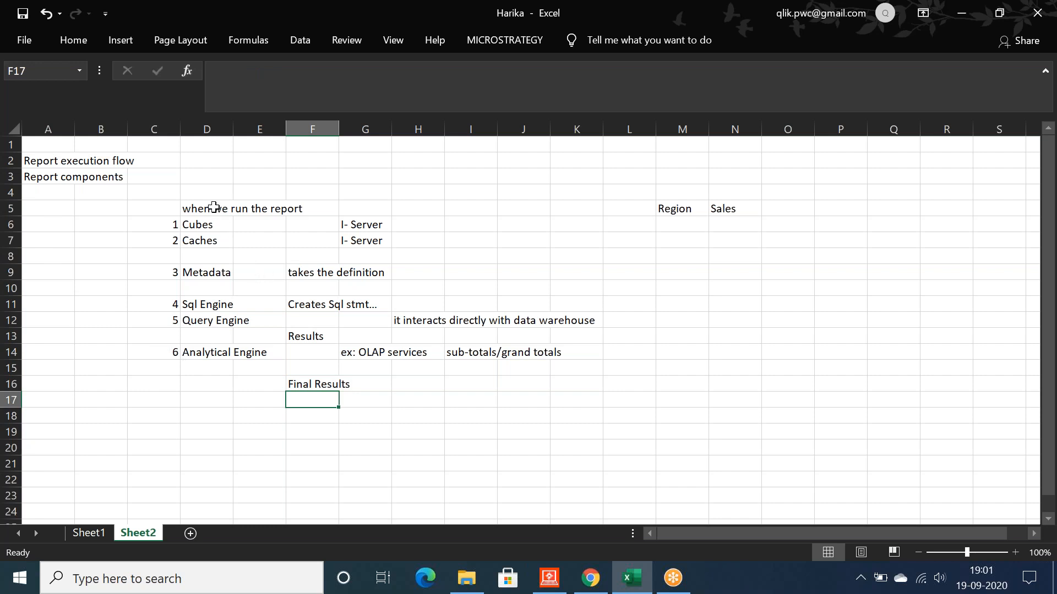
Step: Review the Cubes and Caches steps and their I- Server notes in C6:G7
left_click(190, 227)
left_click(201, 238)
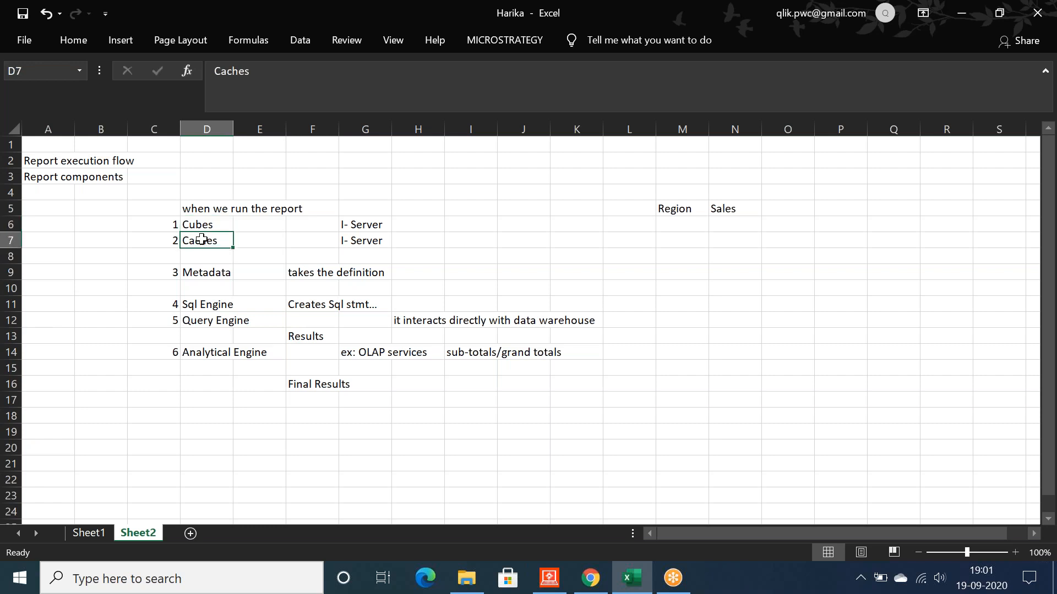
left_click_drag(165, 225, 390, 243)
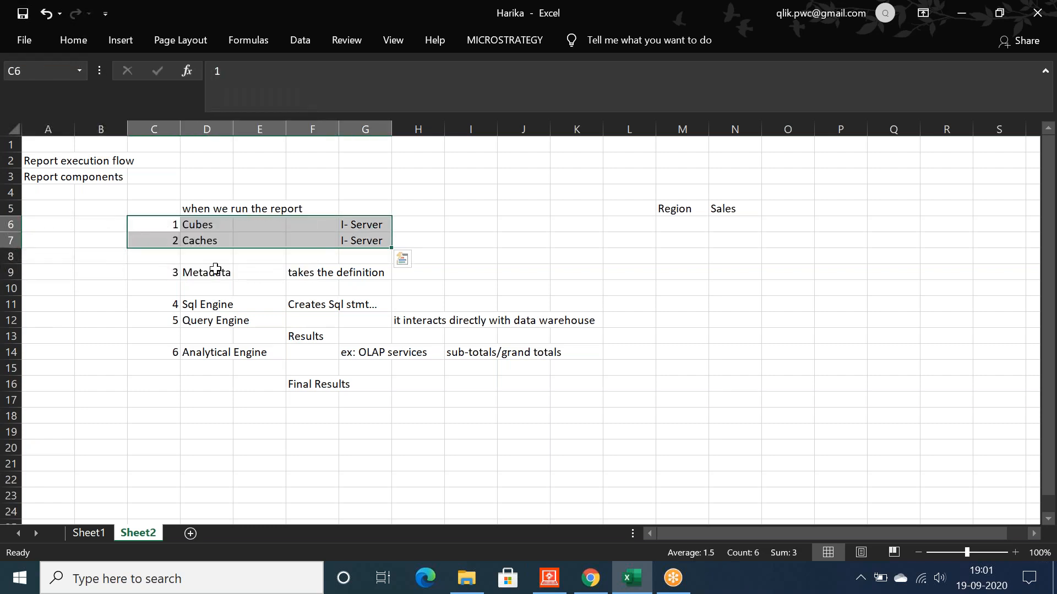
Step: Switch to MicroStrategy Developer and view the SQL of Sample Report in the Reports folder
left_click(549, 578)
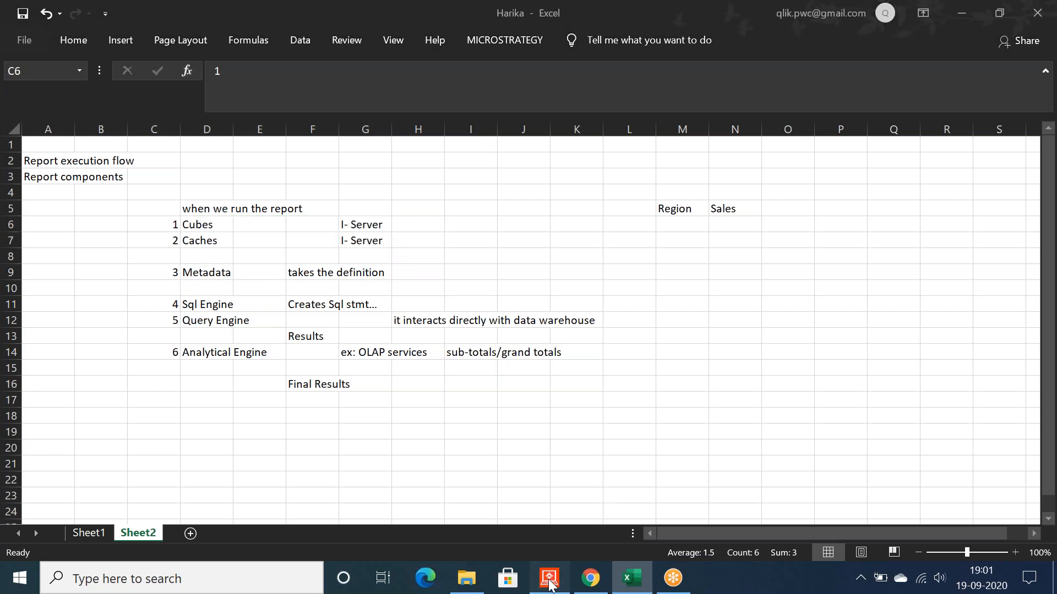
right_click(309, 184)
left_click(352, 216)
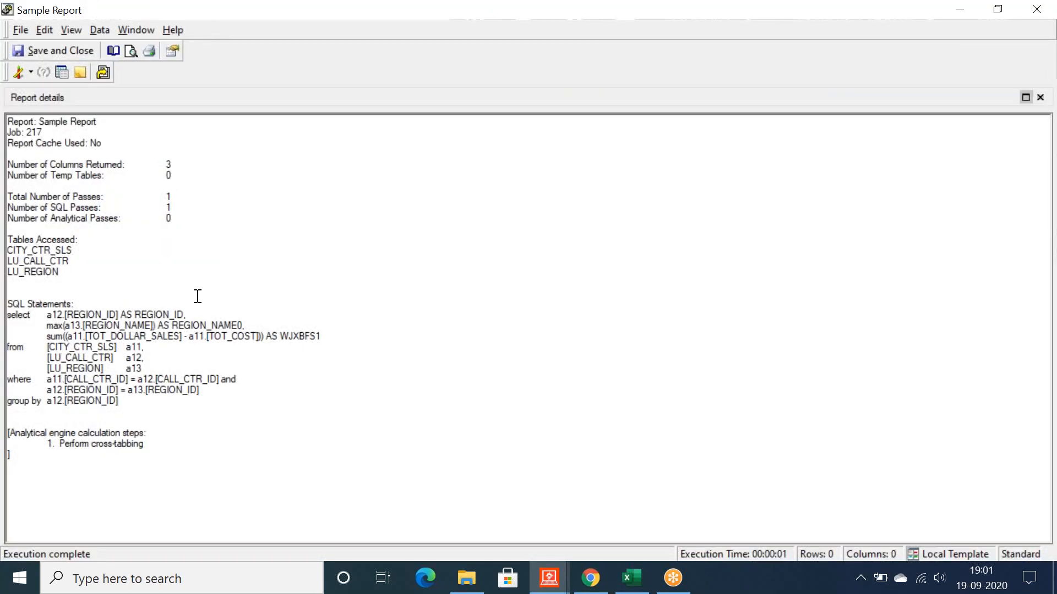
Step: Examine the Tables Accessed section in the SQL details of Sample Report, and close the report window
left_click_drag(70, 270, 9, 252)
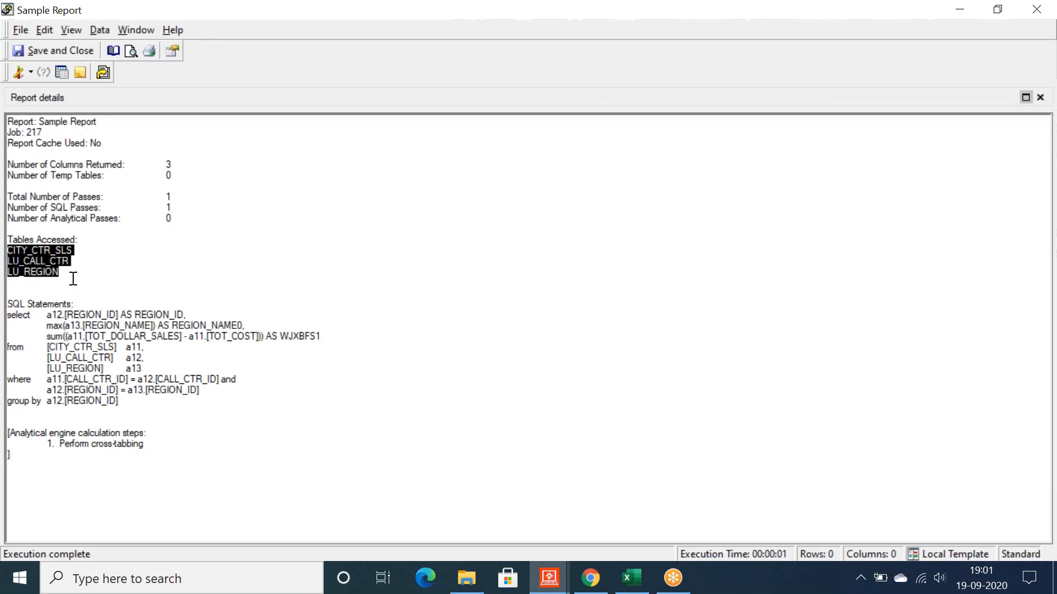
left_click(84, 242)
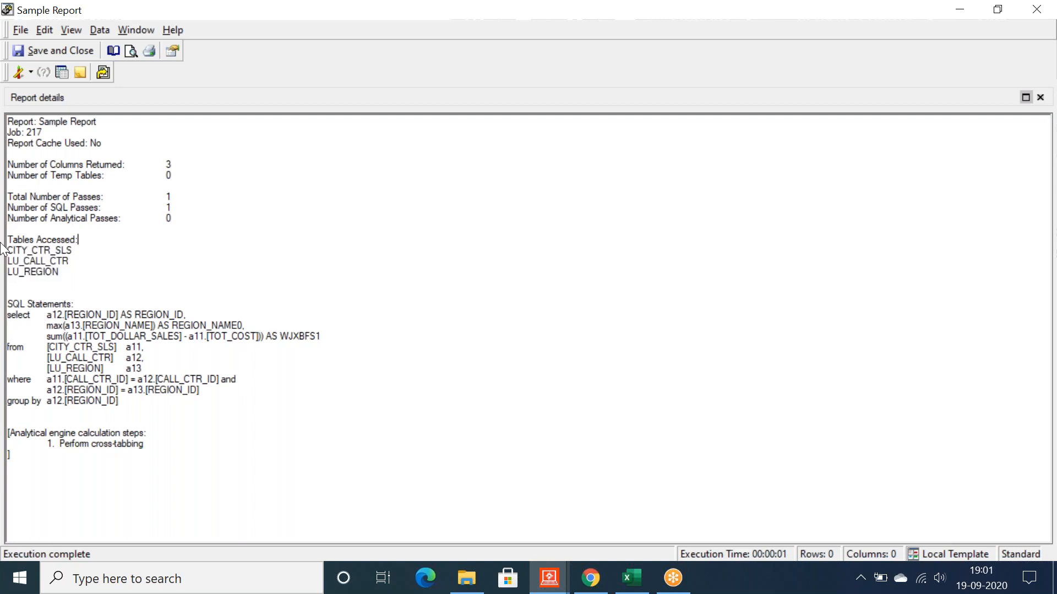
left_click_drag(12, 241, 148, 243)
left_click(90, 233)
left_click_drag(62, 271, 8, 237)
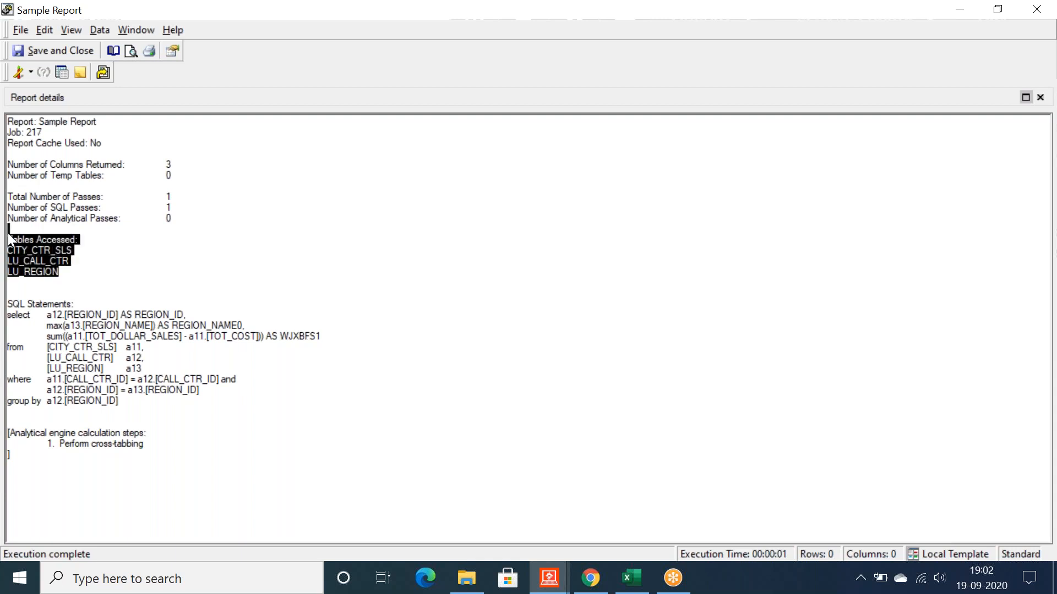
left_click(64, 279)
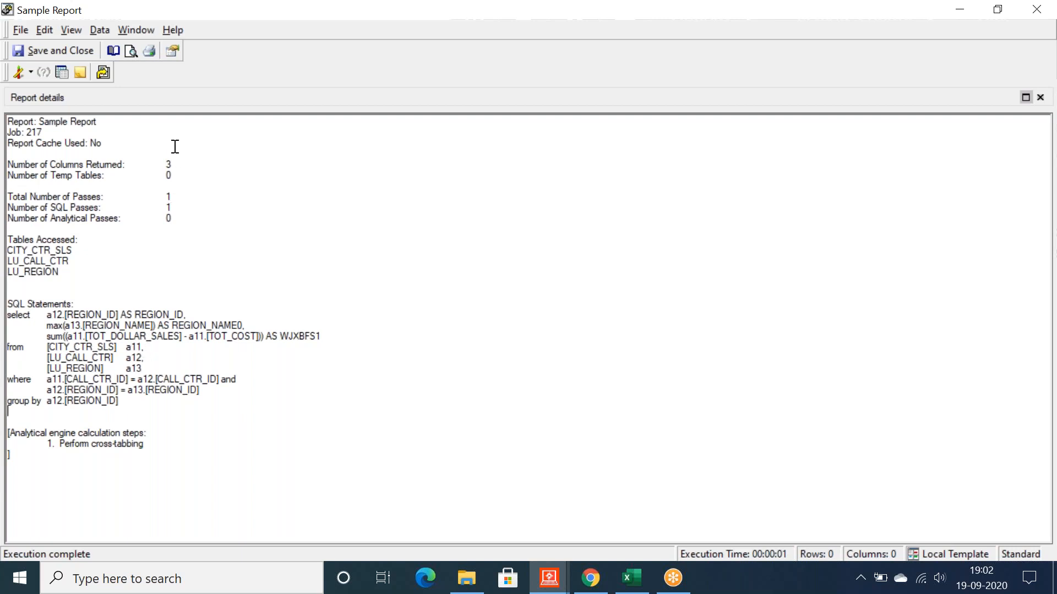
left_click(679, 31)
left_click(1036, 10)
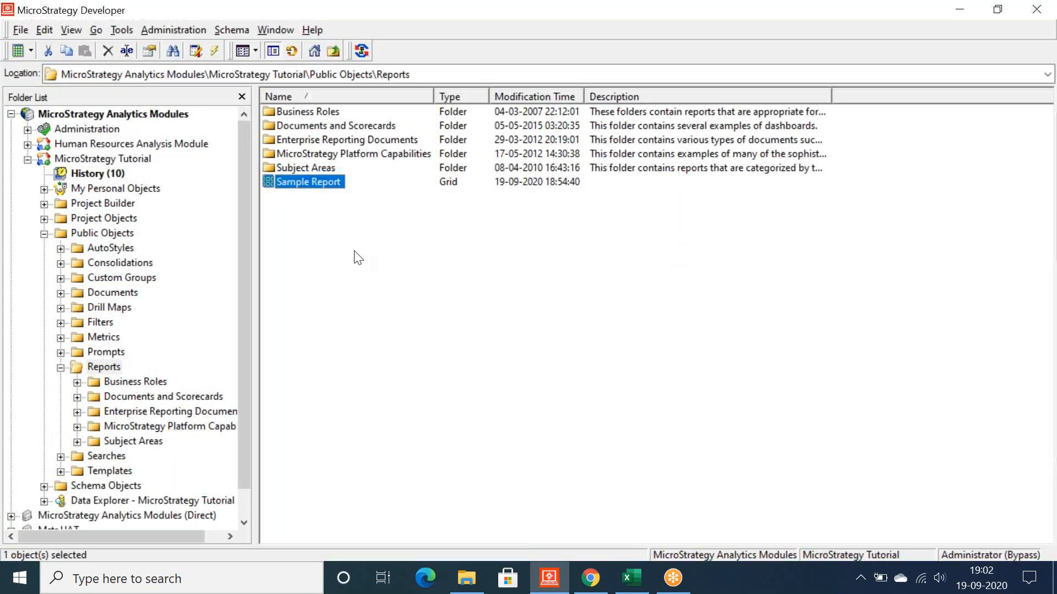
right_click(299, 181)
left_click(269, 210)
right_click(302, 188)
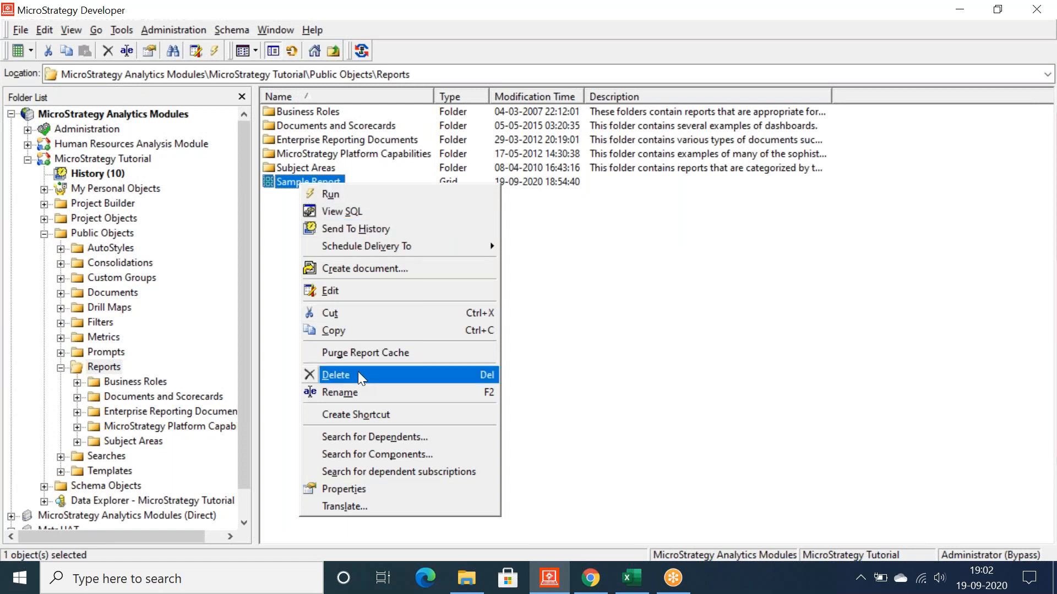
left_click(517, 300)
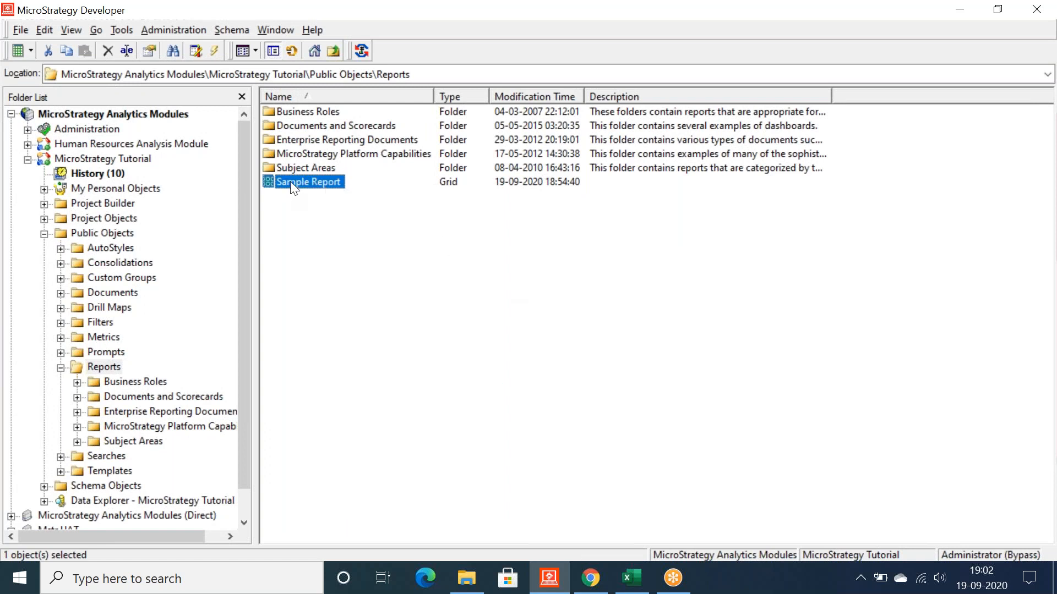
Step: Run Sample Report and check the Report Cache Used entry in its report details
double_click(291, 183)
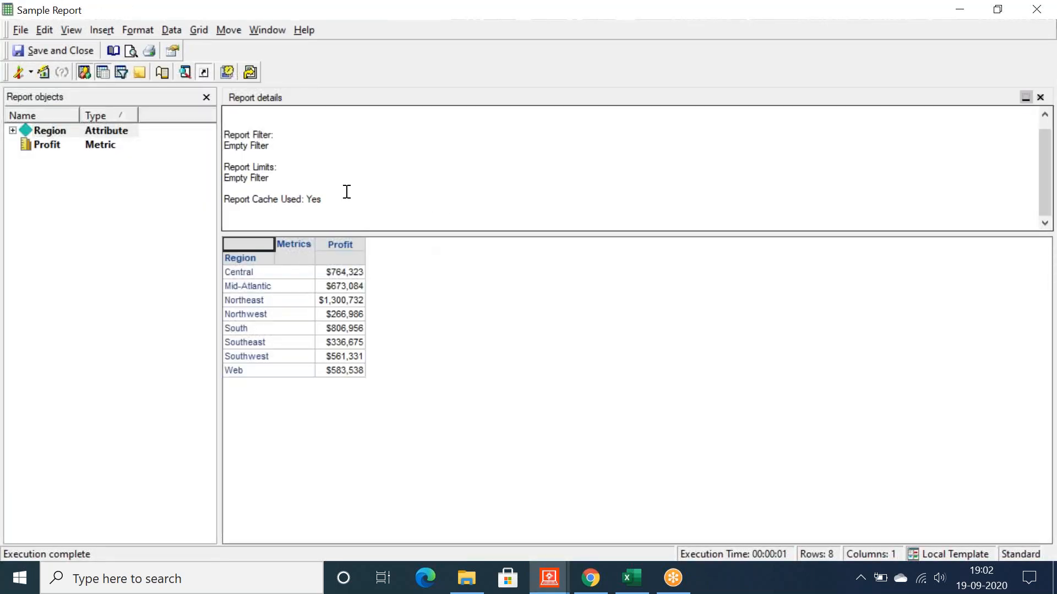
left_click_drag(339, 202, 222, 197)
left_click_drag(354, 203, 223, 195)
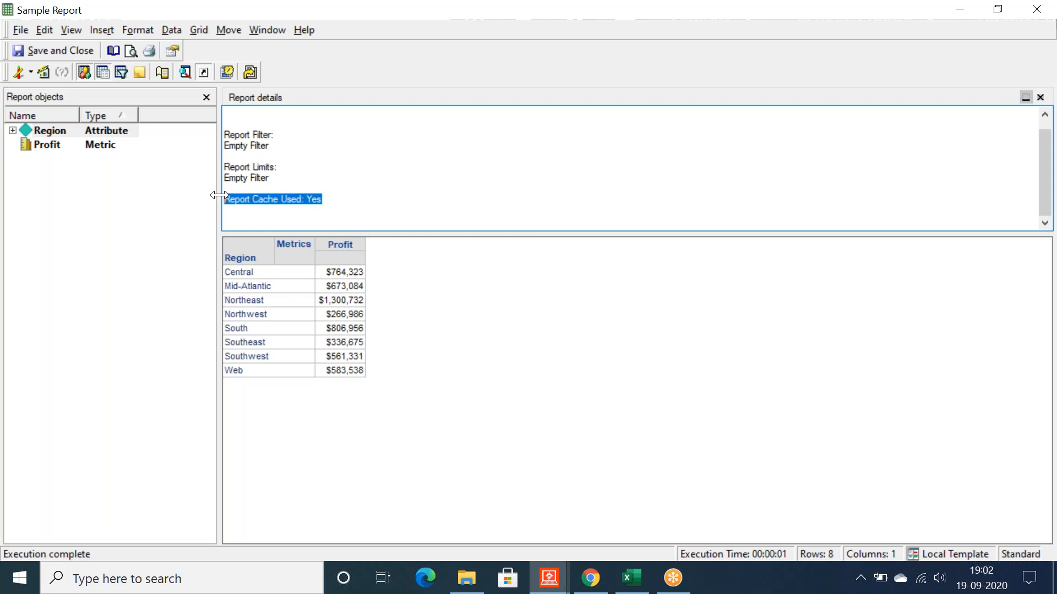
left_click(341, 205)
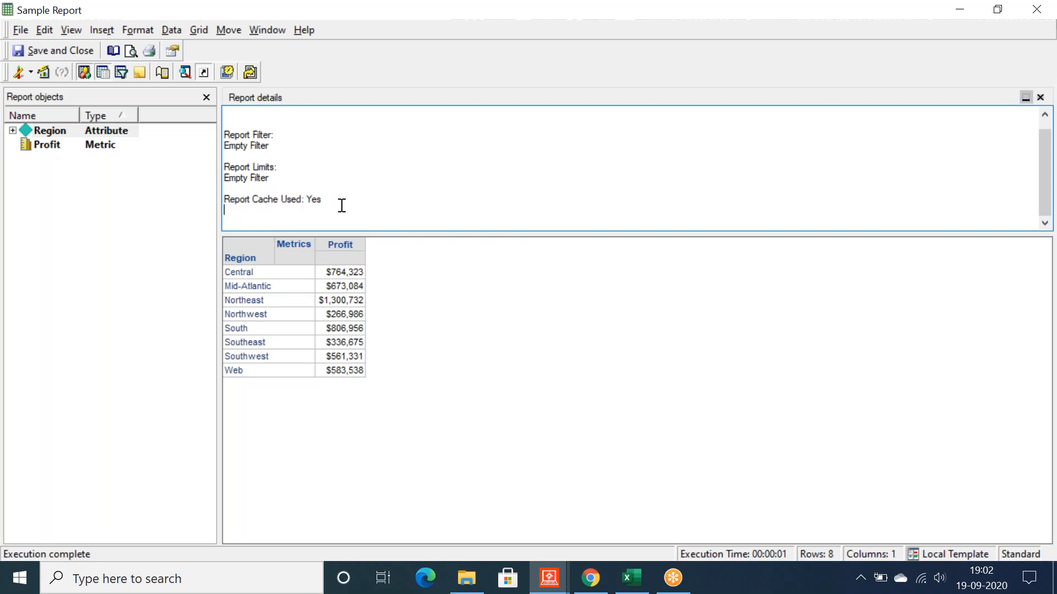
Step: Show Sample Report in SQL View, check its Report Cache Used line and execution details, and close it without saving
left_click(30, 73)
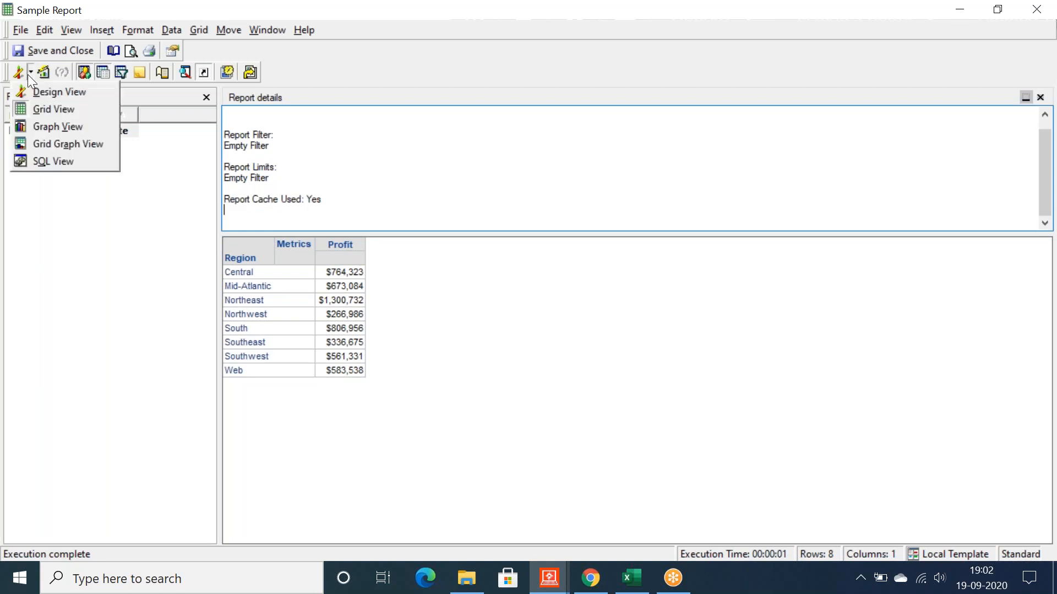
left_click(45, 159)
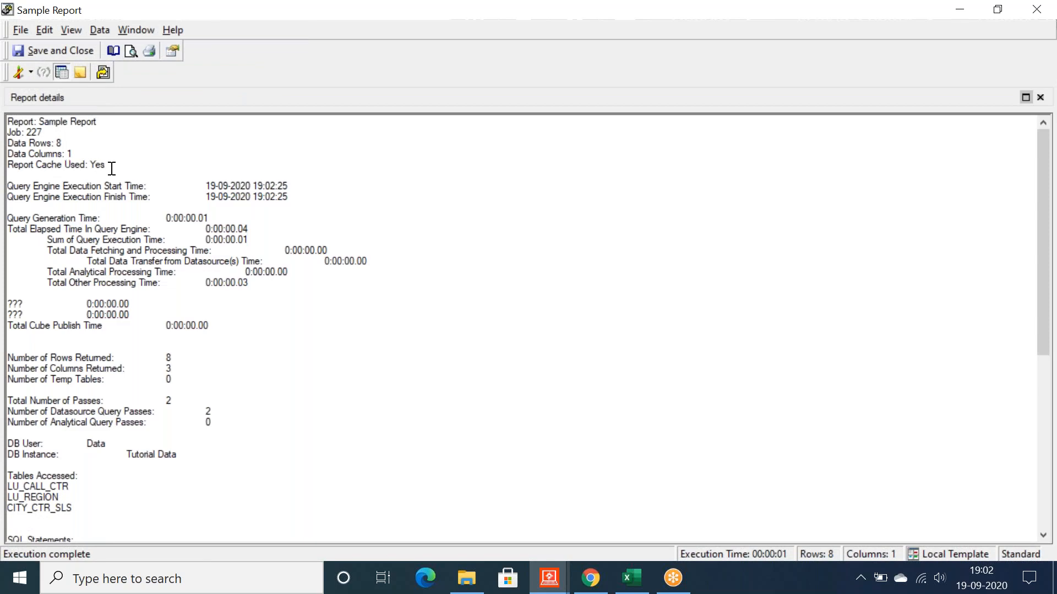
left_click_drag(104, 164, 8, 164)
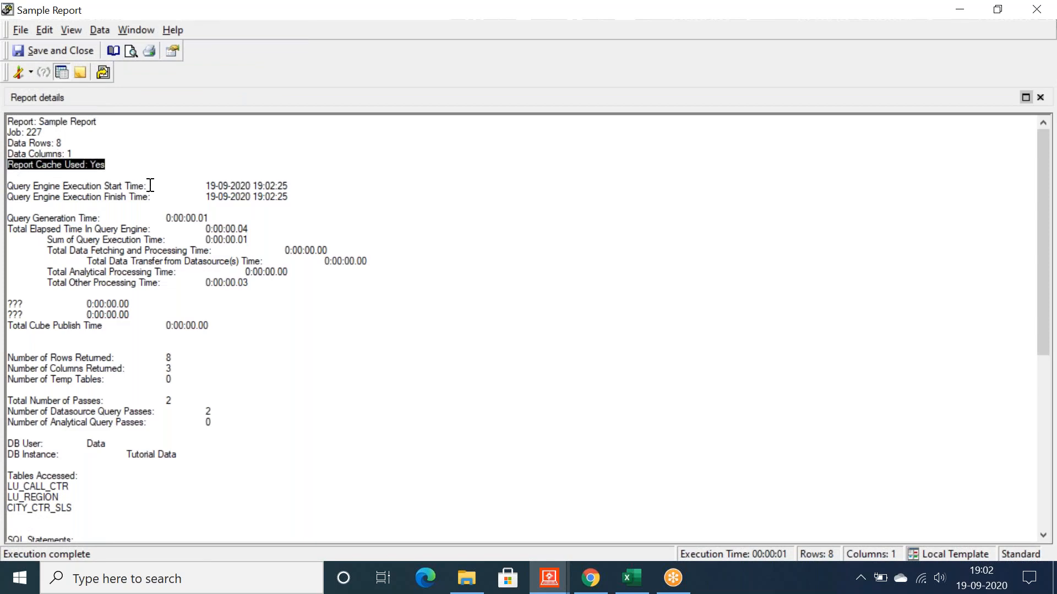
scroll(111, 450, "down", 1)
scroll(112, 451, "down", 4)
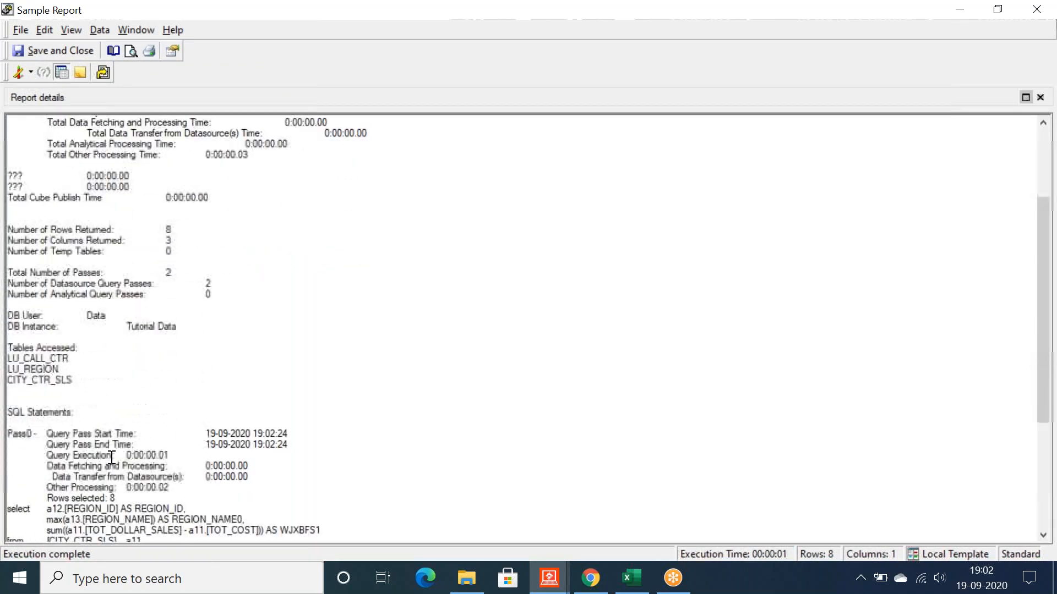
scroll(117, 163, "up", 5)
left_click_drag(116, 162, 8, 165)
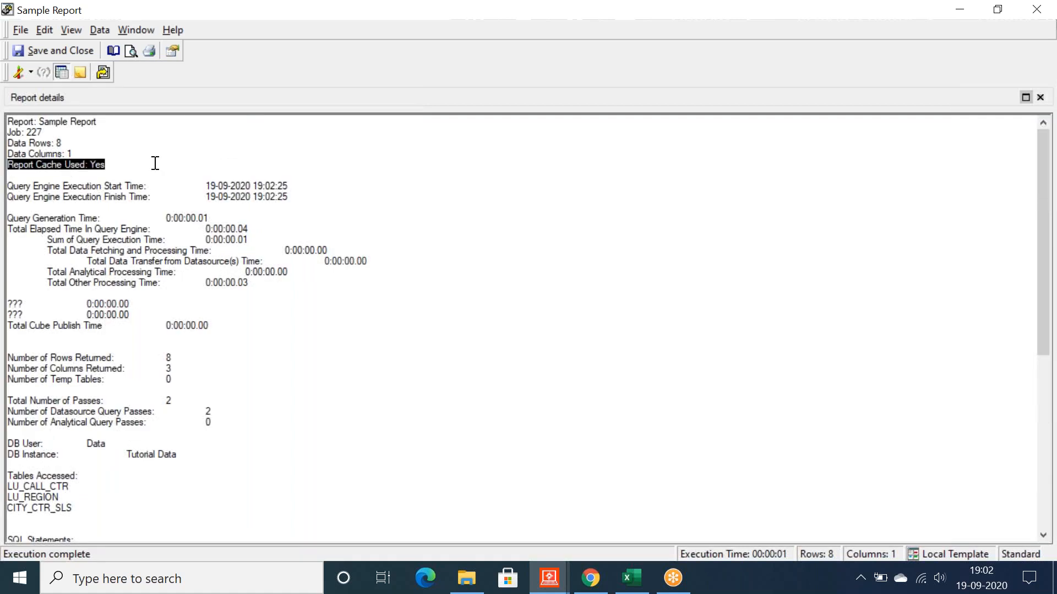
left_click(1037, 9)
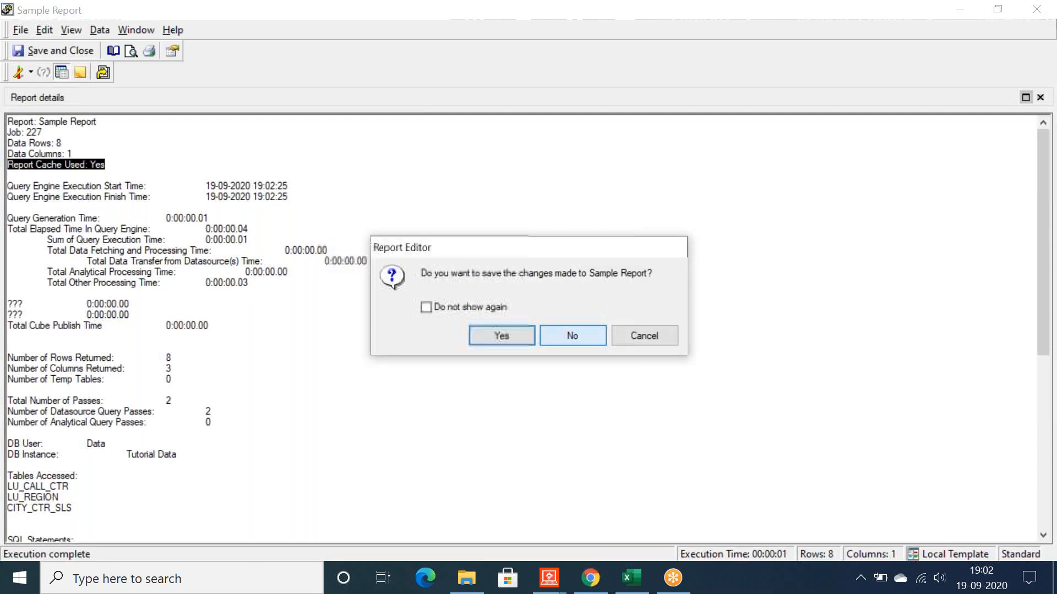
left_click(572, 336)
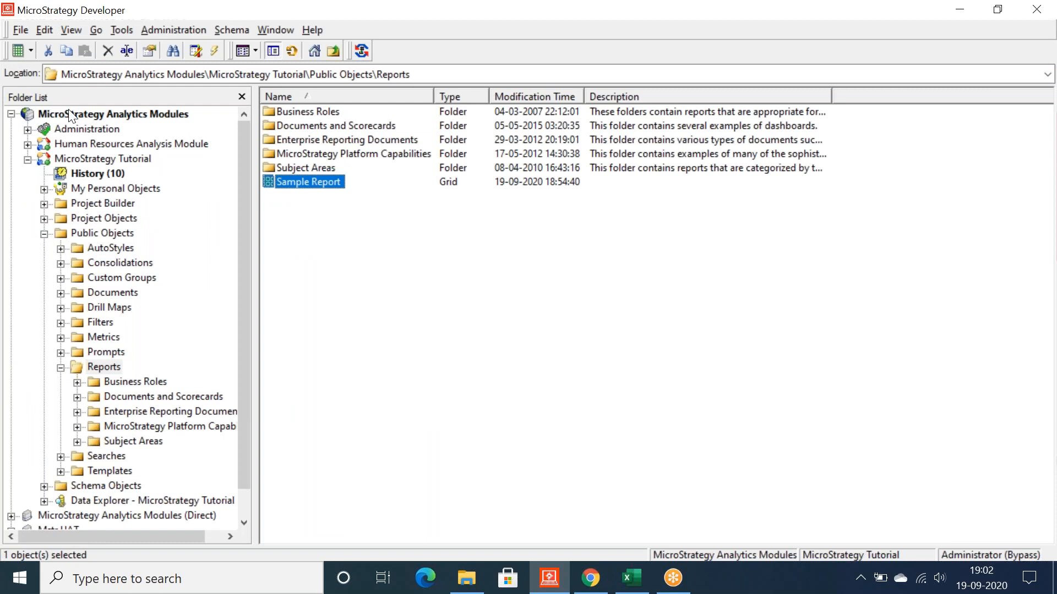
Step: Check the connection mode of the MicroStrategy Analytics Modules project source, and close its settings without changes
left_click(87, 116)
right_click(79, 116)
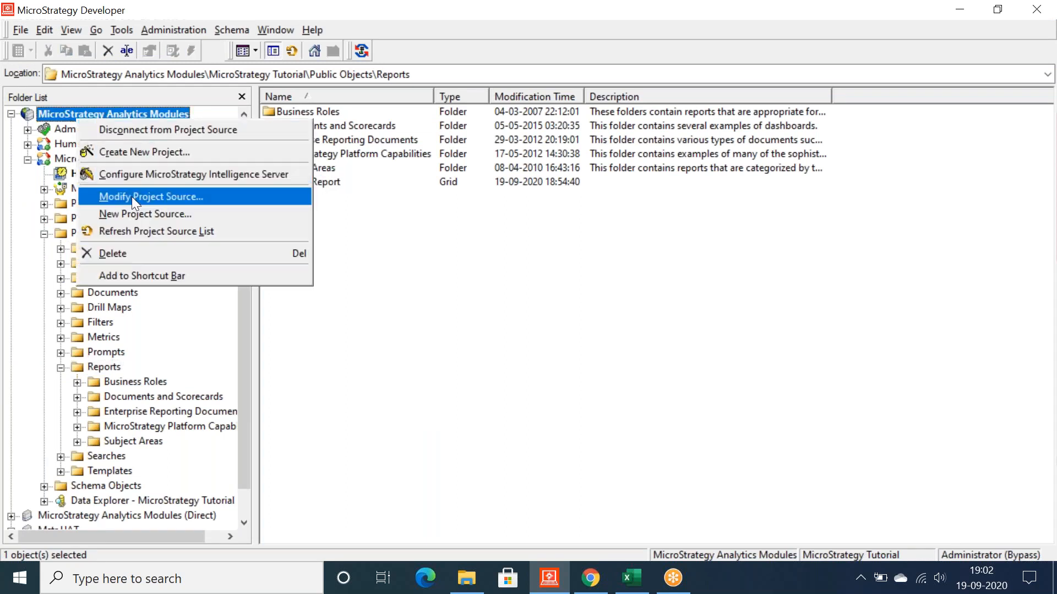
left_click(131, 196)
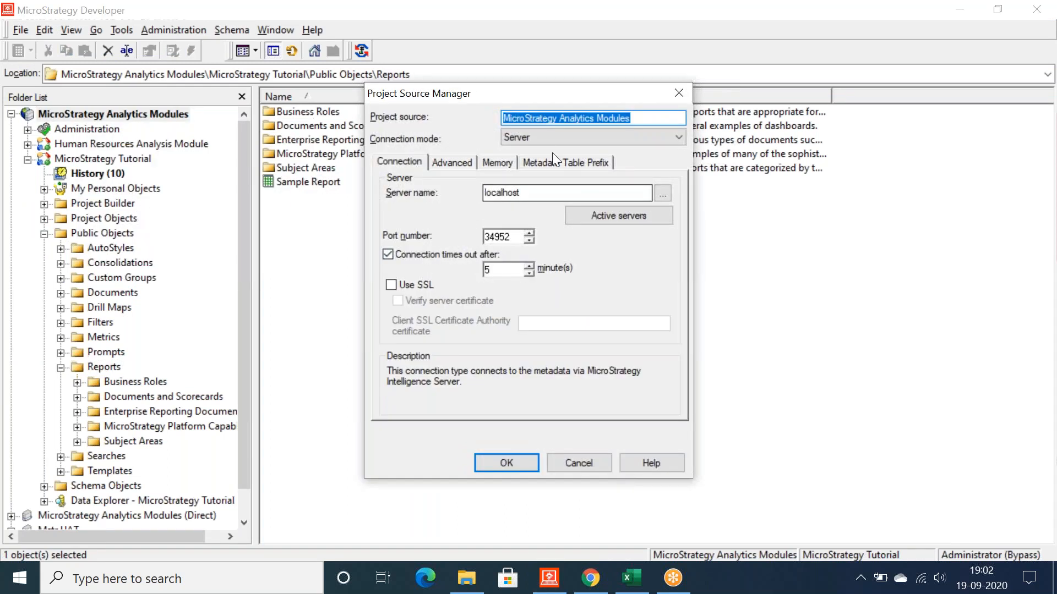
left_click(560, 464)
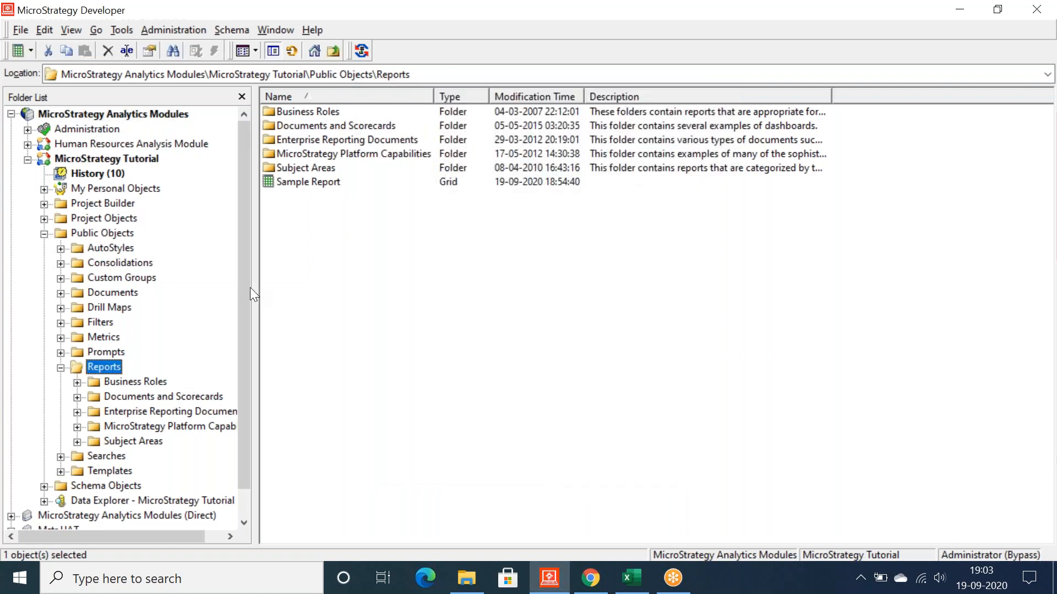
Step: Switch to the Excel notes and review the Metadata, Sql Engine and Query Engine steps with their descriptions and Results
left_click(632, 578)
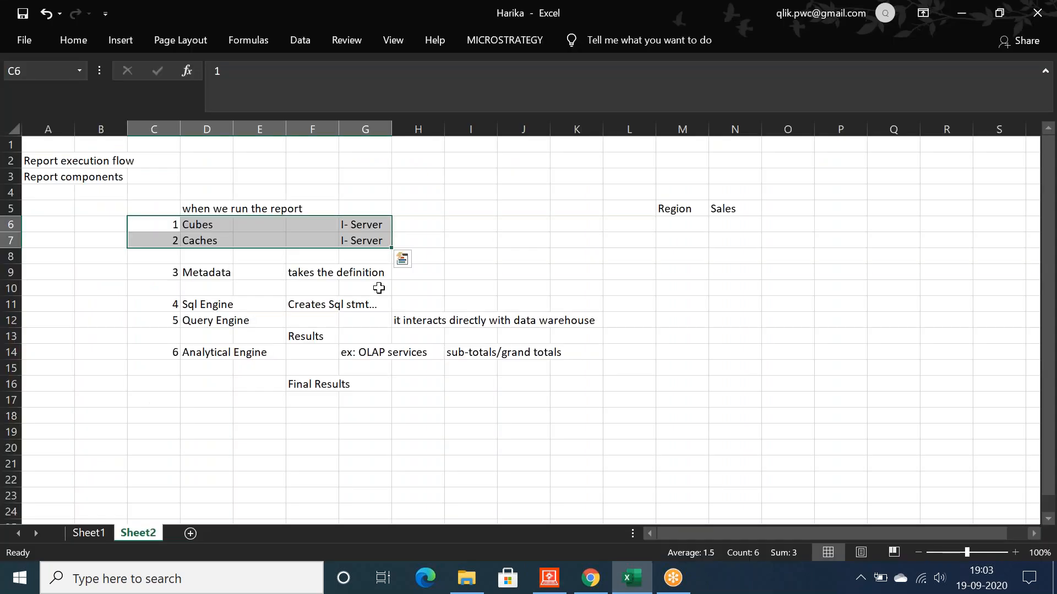
left_click(161, 272)
left_click_drag(164, 271, 223, 270)
left_click(194, 273)
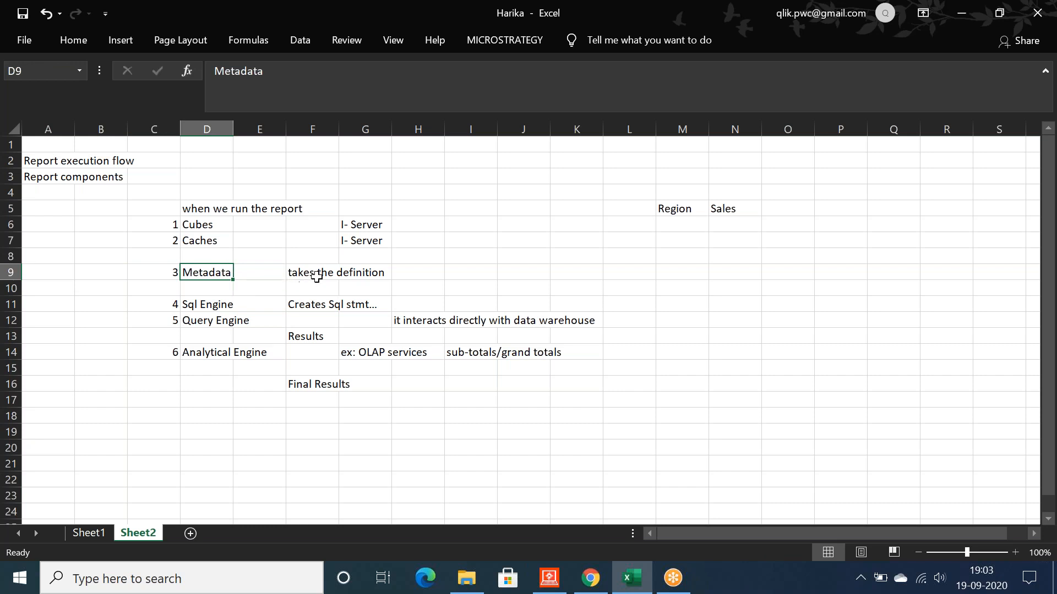
left_click(194, 303)
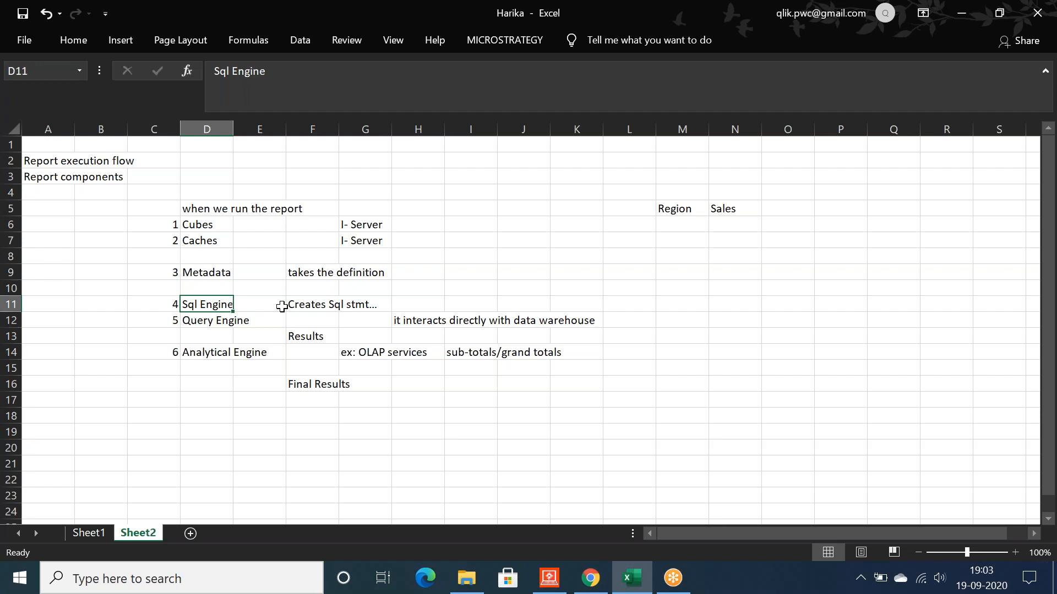
left_click(302, 304)
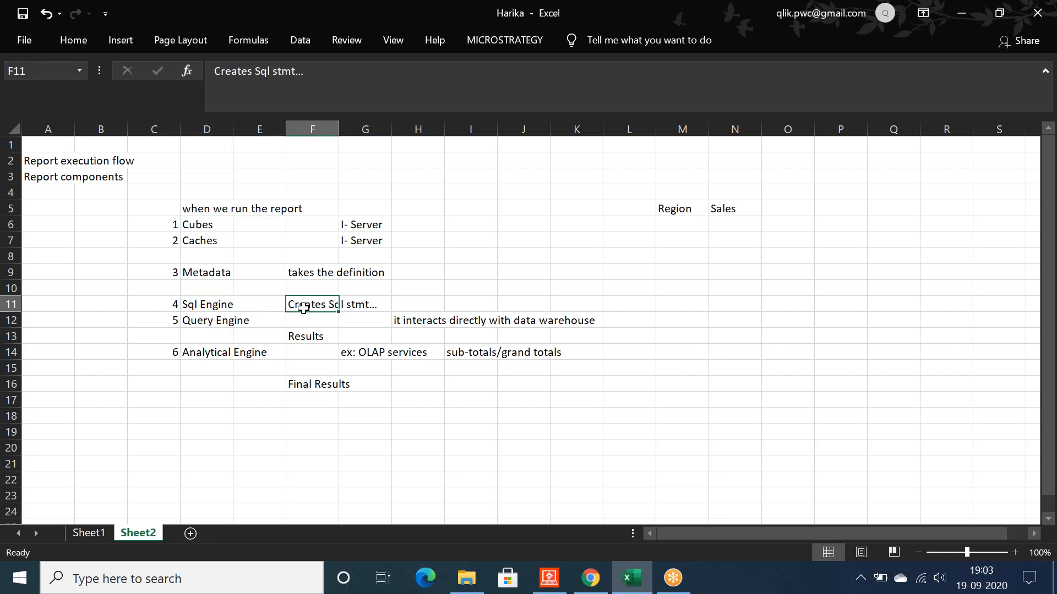
left_click(198, 322)
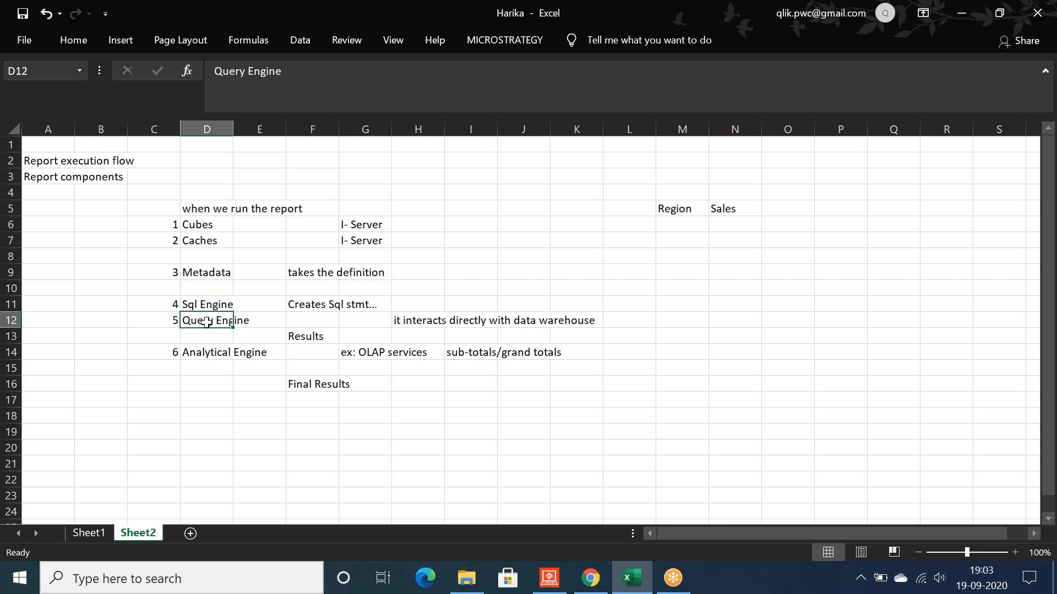
left_click(421, 317)
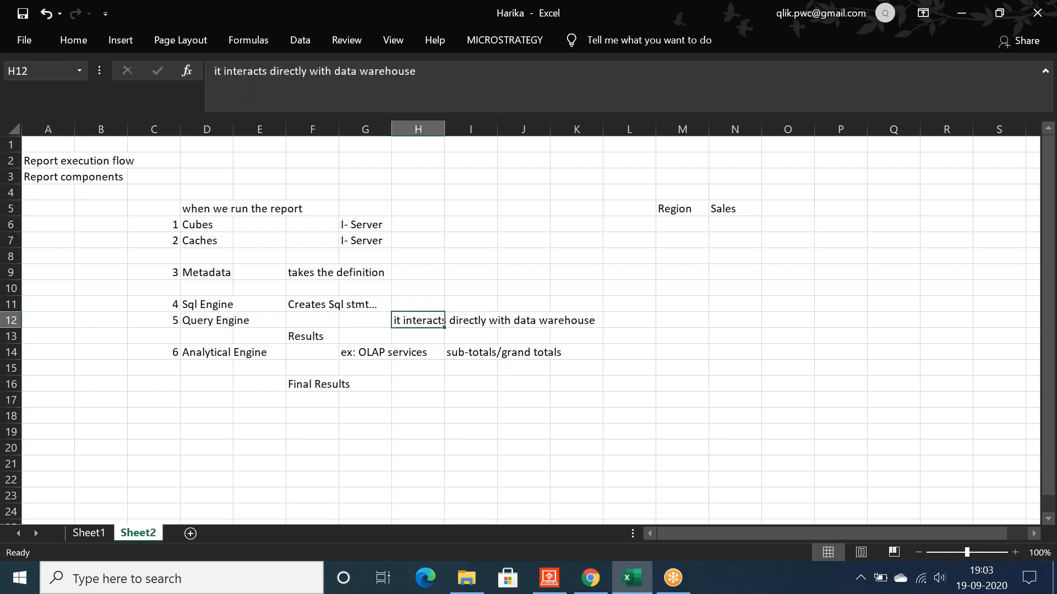
left_click(313, 338)
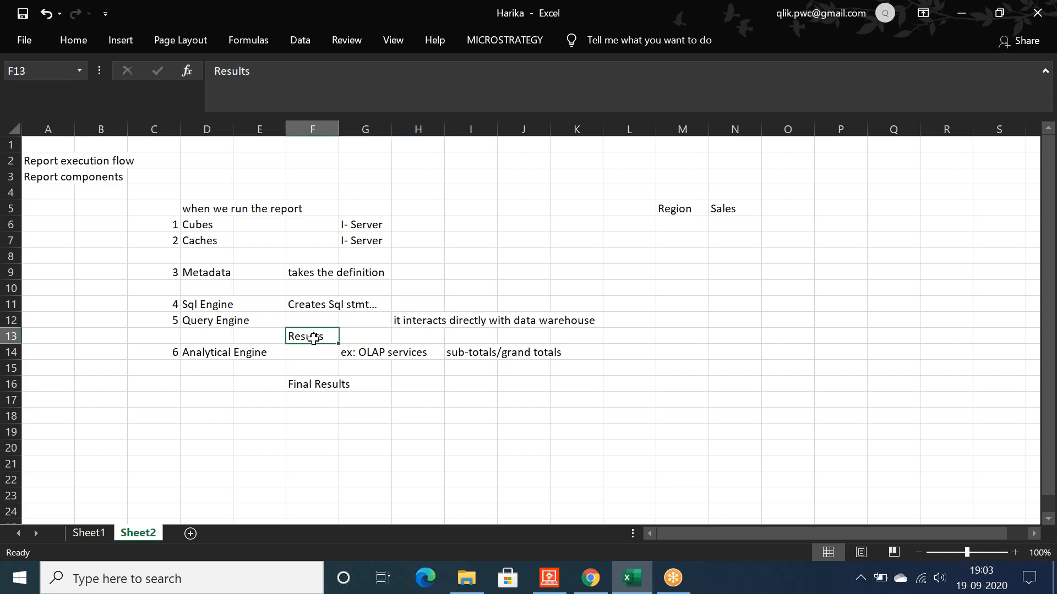
Step: Switch to MicroStrategy Developer, open Sample Report in SQL View and find its analytical engine calculation steps
left_click(548, 579)
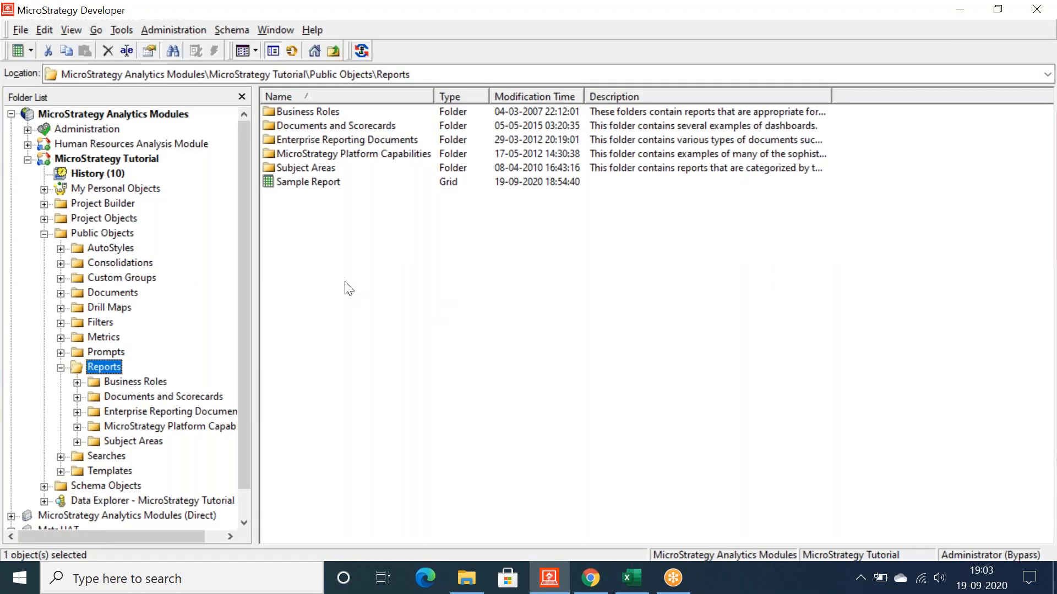
left_click(314, 186)
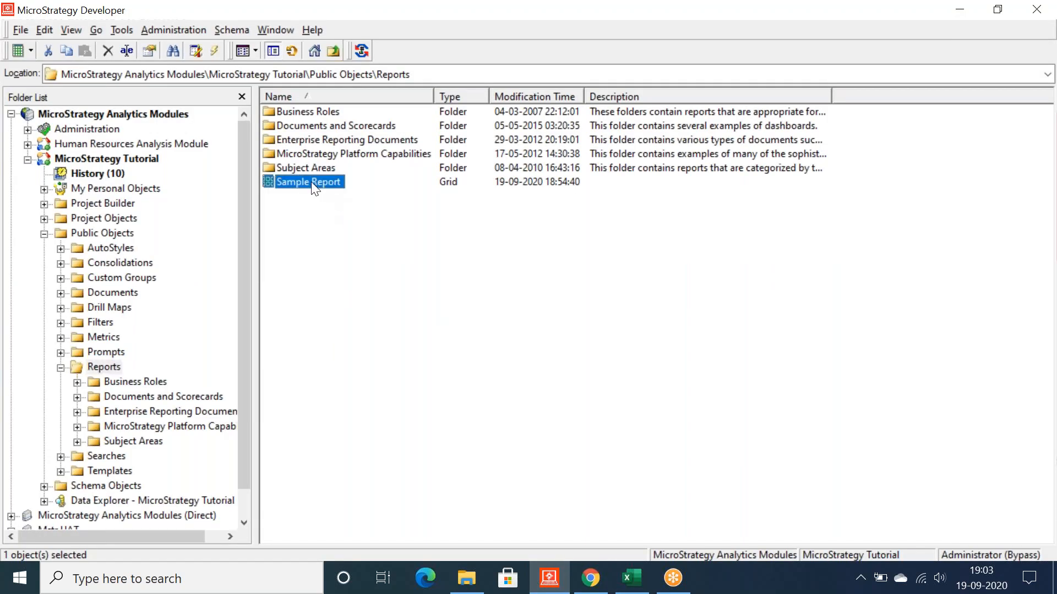
right_click(311, 183)
left_click(361, 209)
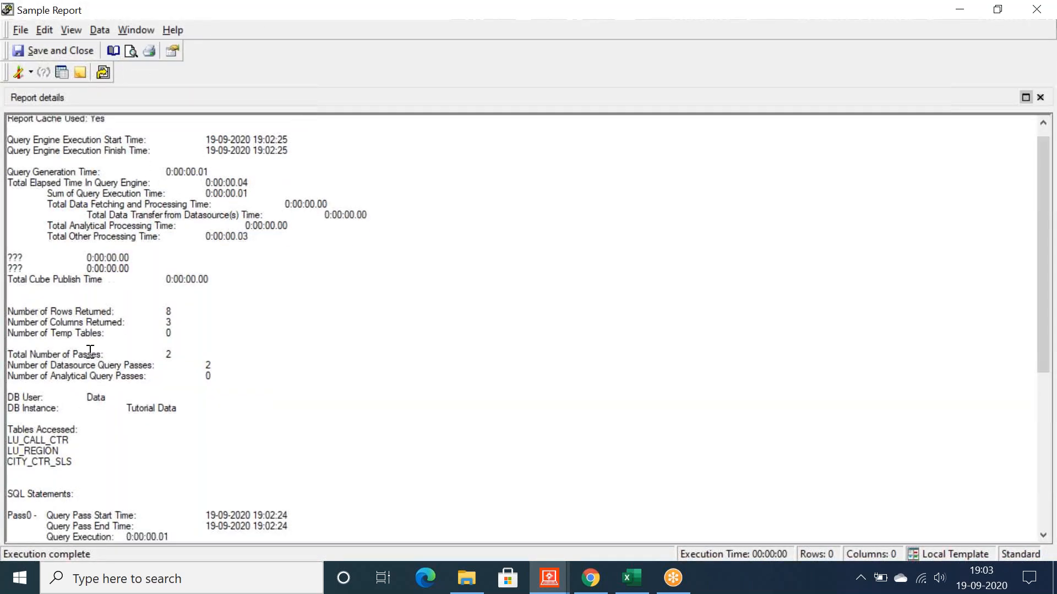
scroll(90, 352, "down", 8)
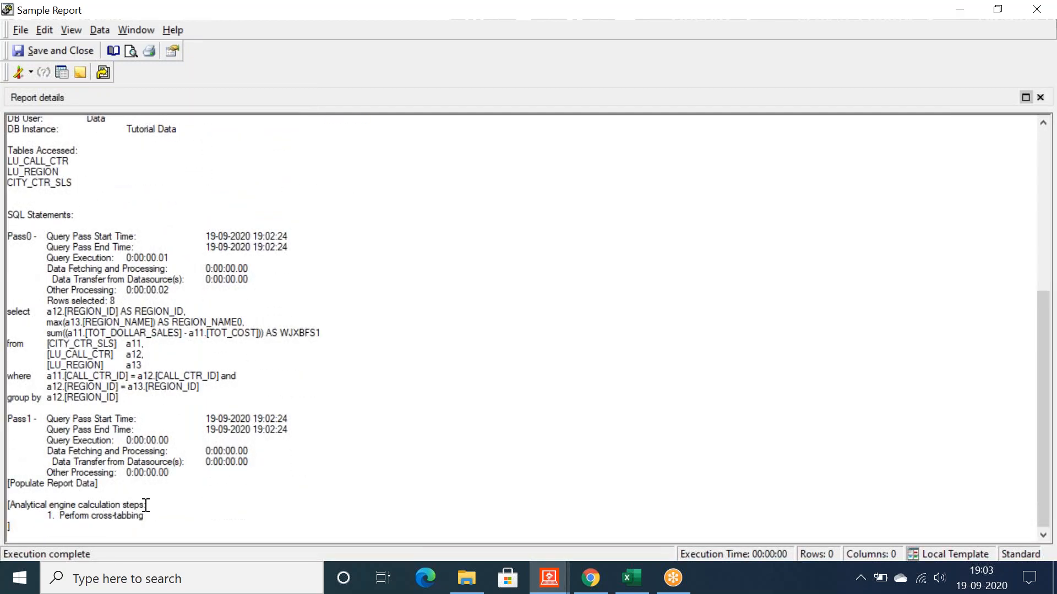
left_click_drag(140, 505, 10, 503)
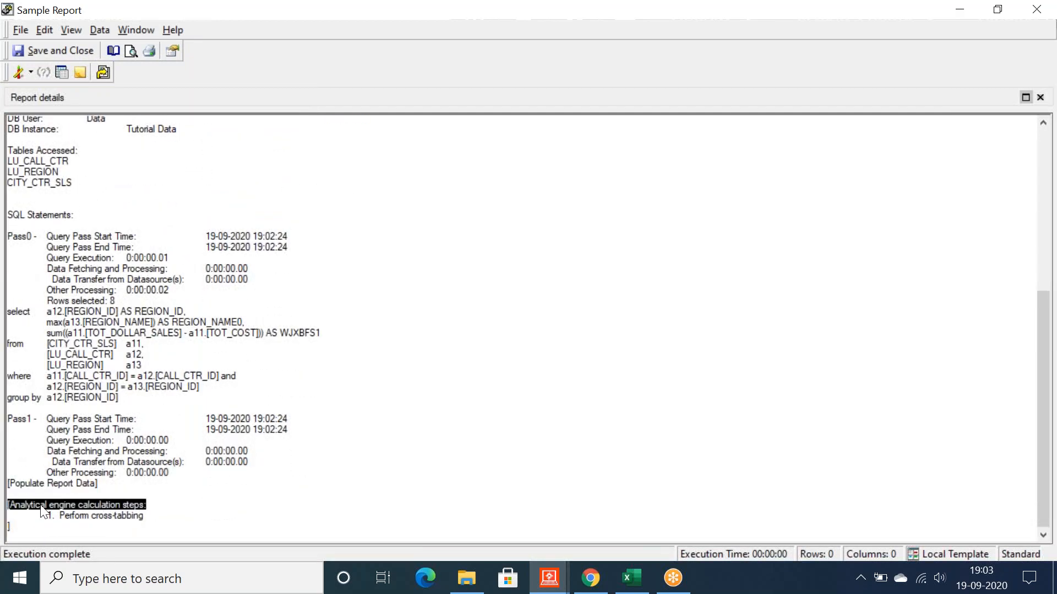
Step: Examine the Pass0 query times, processing details and selected rows, and the cross-tabbing entry in the analytical engine steps
left_click_drag(48, 235, 122, 239)
left_click_drag(50, 248, 109, 252)
left_click_drag(46, 257, 126, 300)
left_click(139, 301)
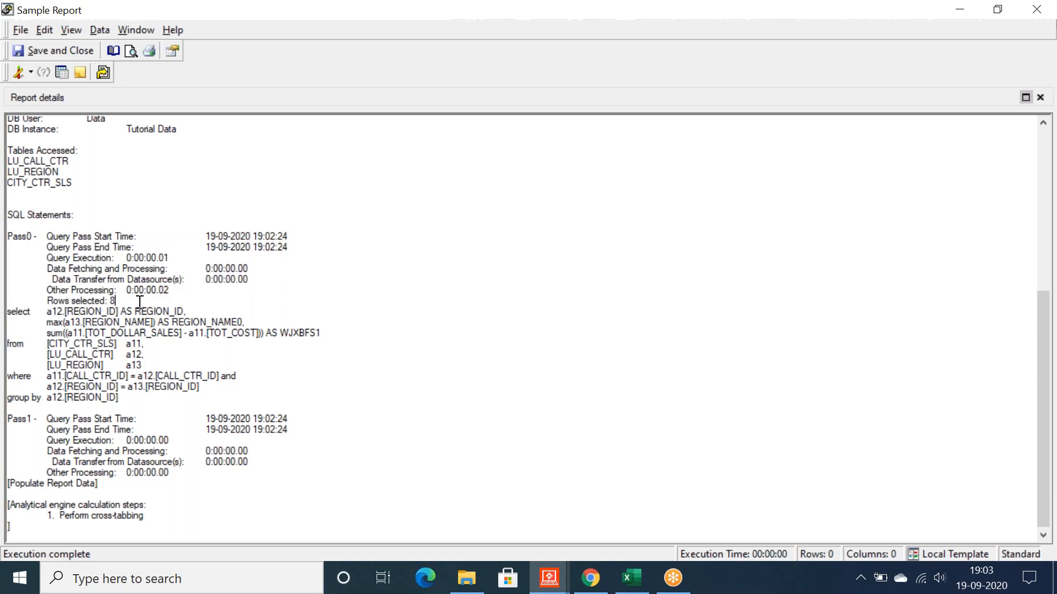
left_click_drag(147, 505, 10, 489)
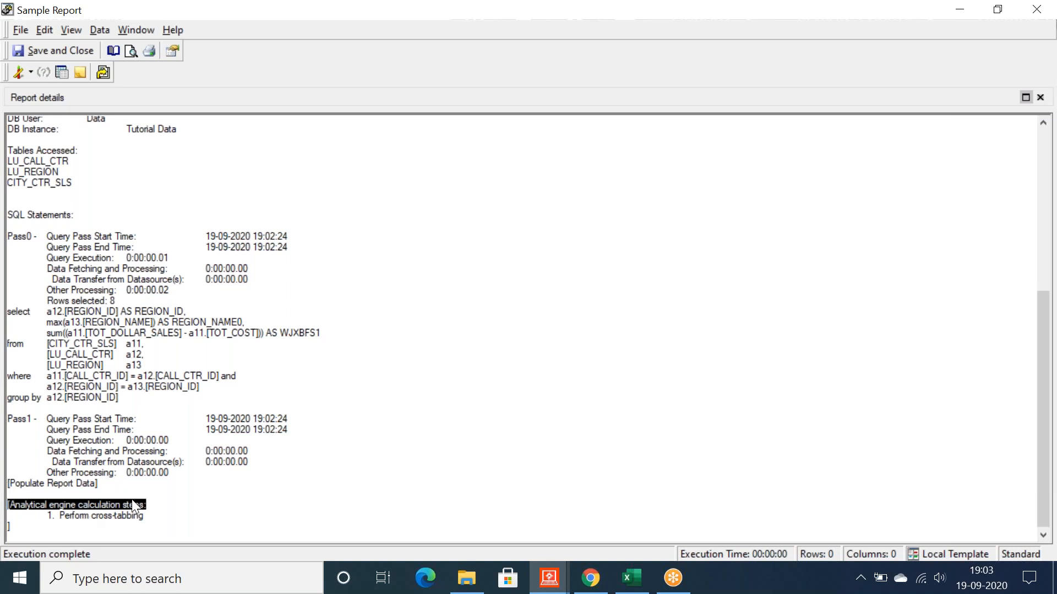
left_click_drag(148, 518, 50, 511)
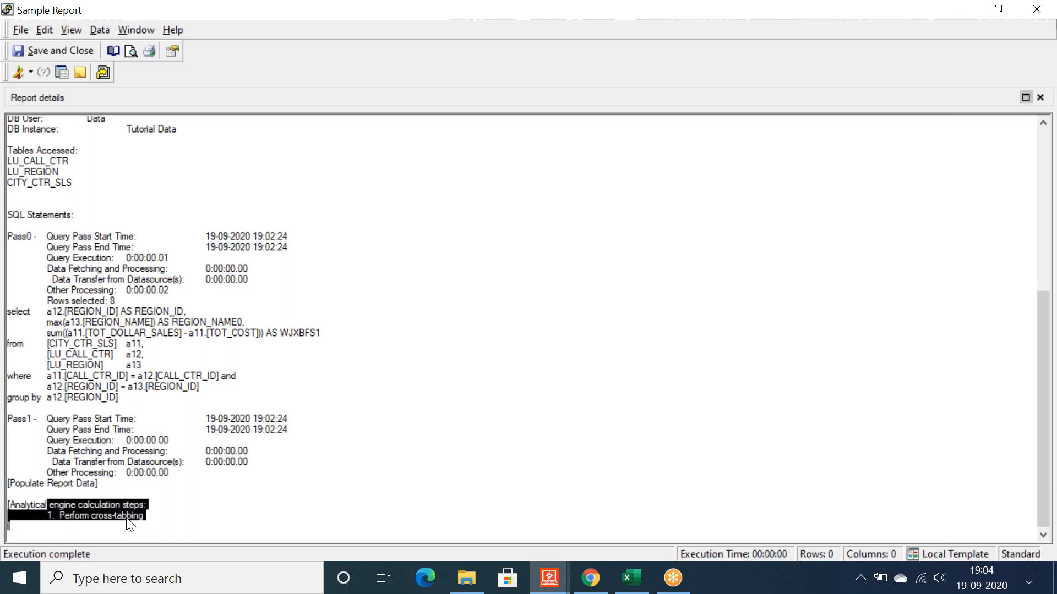
left_click(156, 516)
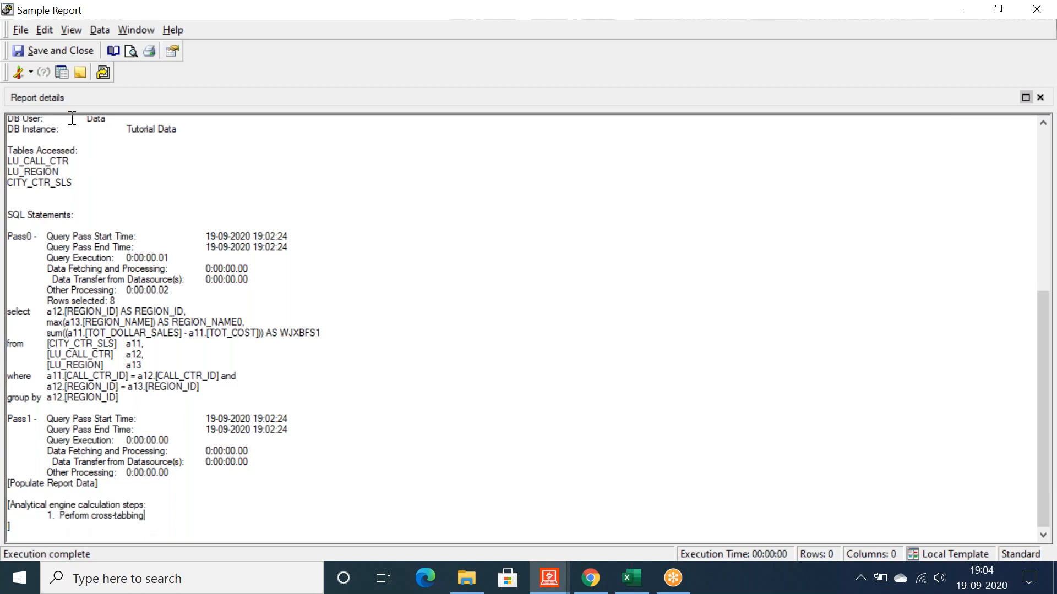
Step: Show Sample Report in Grid View with a shorter report details area, and add grand totals to it
left_click(28, 74)
left_click(48, 109)
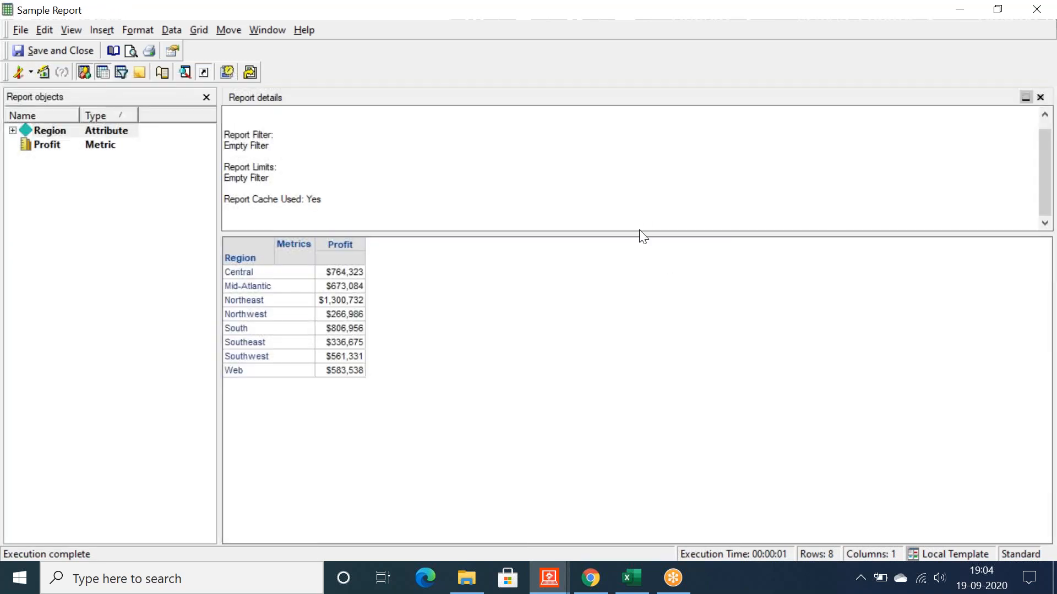
left_click_drag(639, 230, 639, 171)
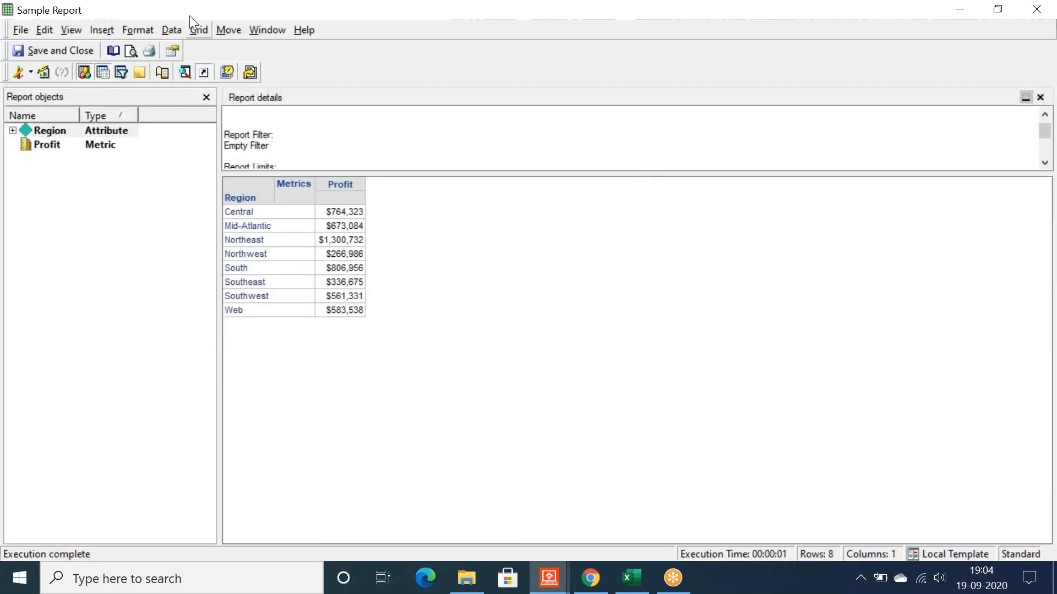
left_click(171, 32)
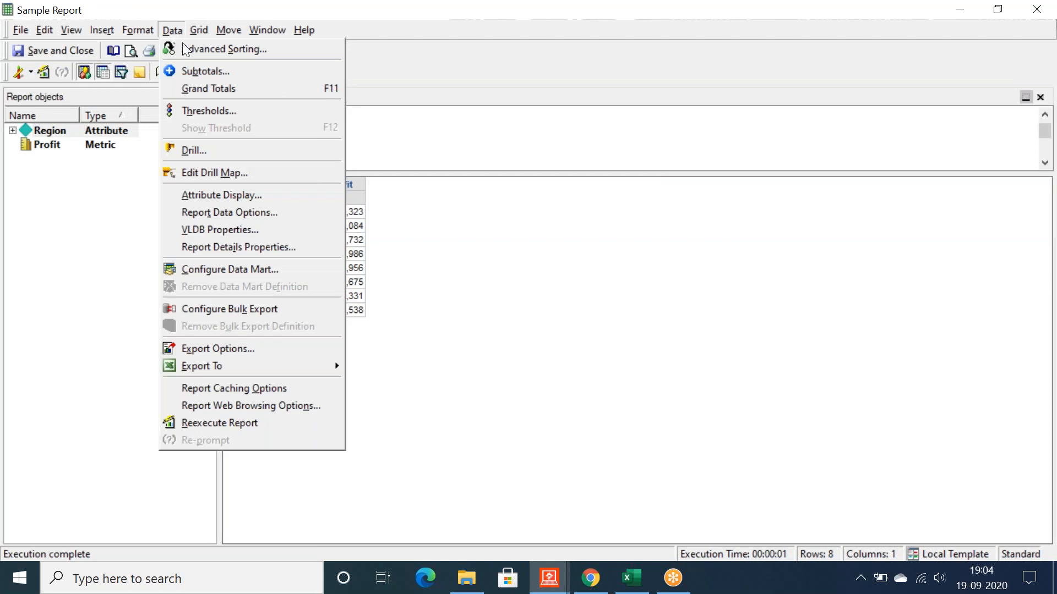
left_click(212, 90)
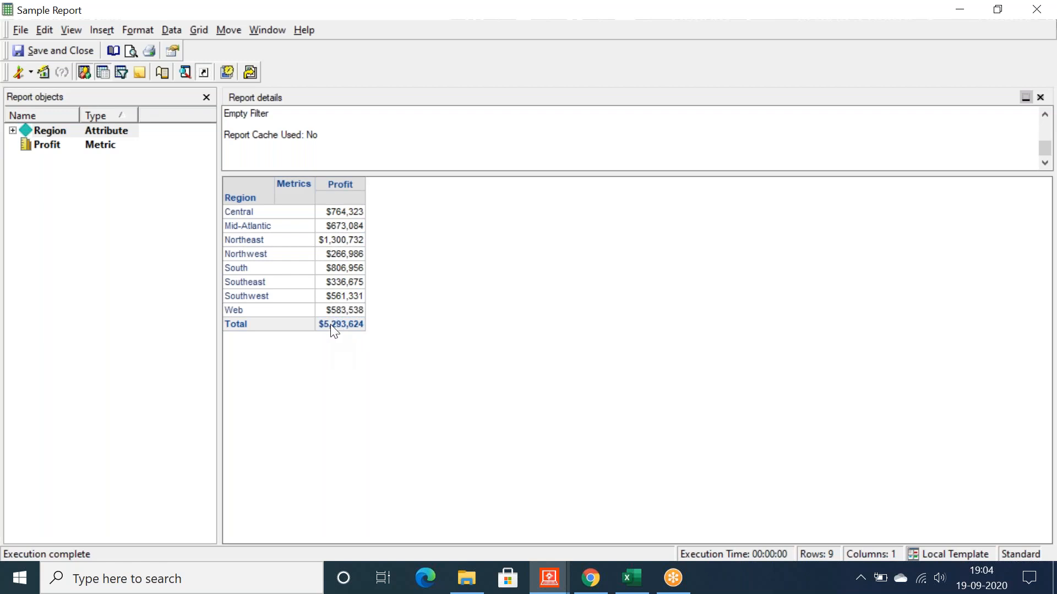
Step: Switch to the Excel notes and review the Metadata, Sql Engine and Query Engine steps and the data warehouse description
left_click(630, 585)
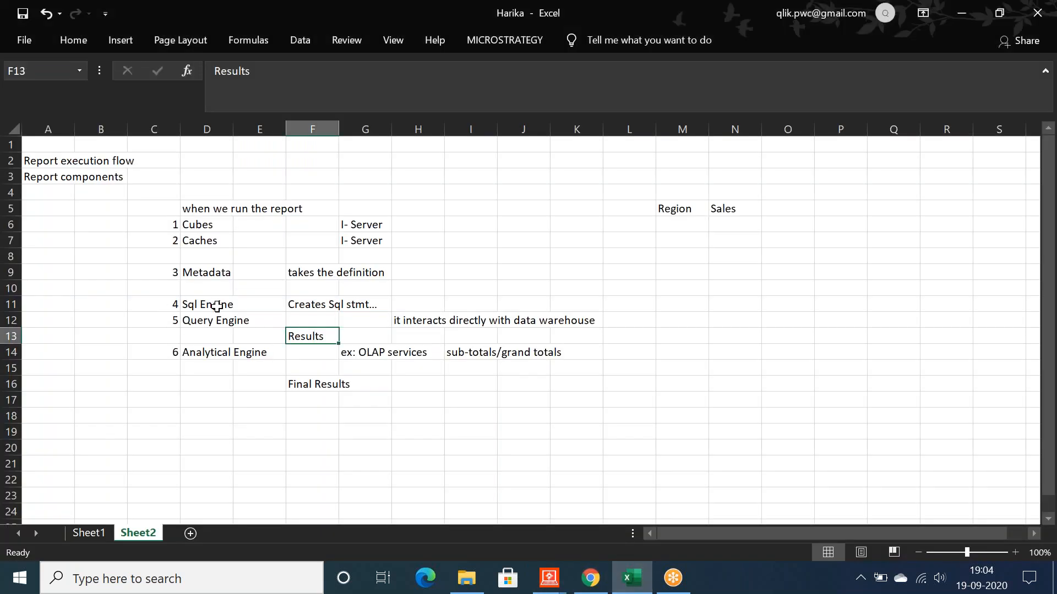
left_click(208, 274)
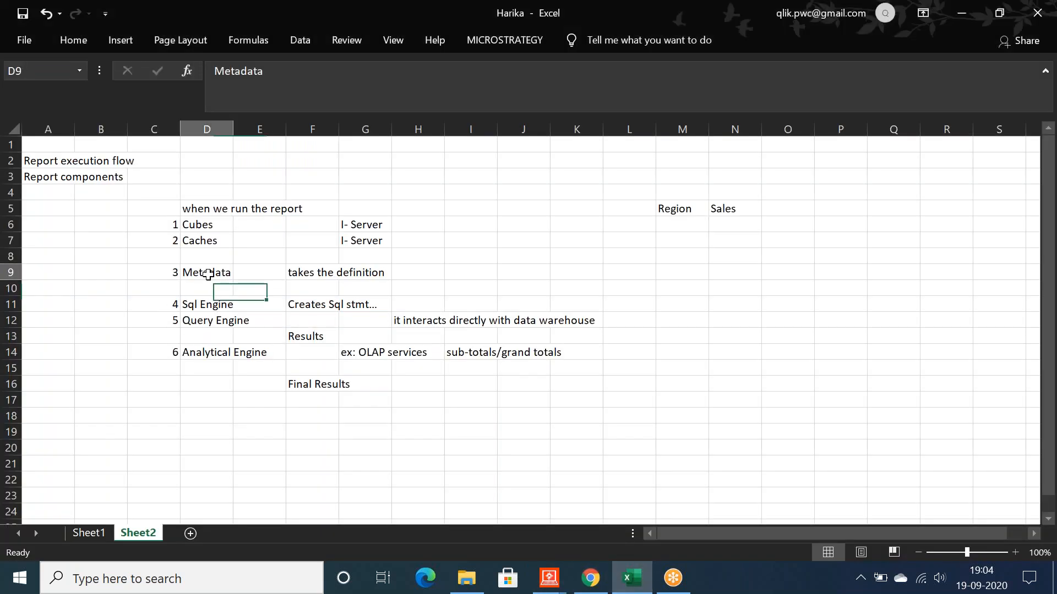
left_click(208, 303)
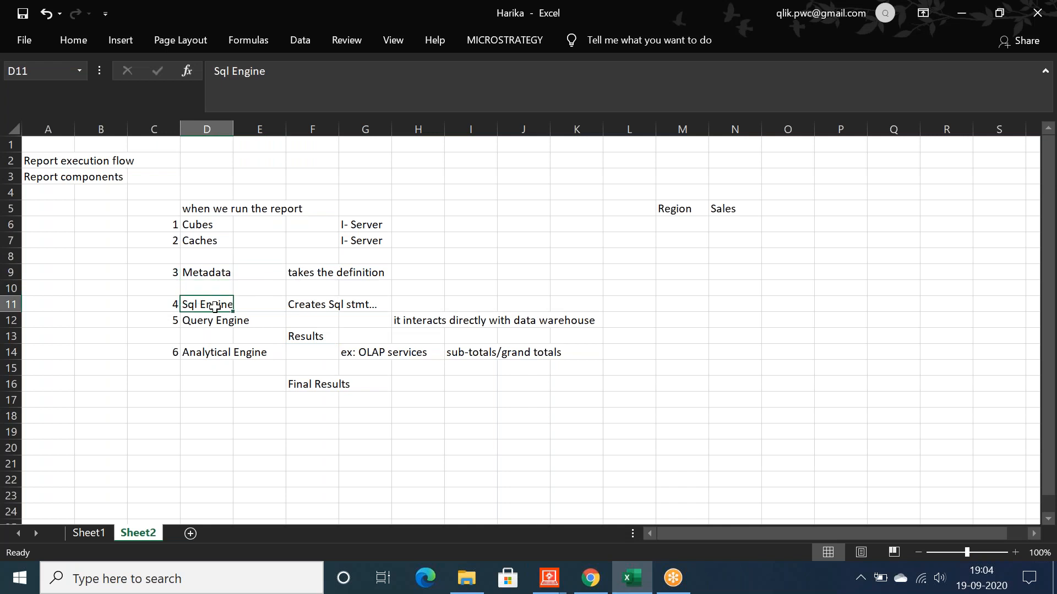
left_click(317, 302)
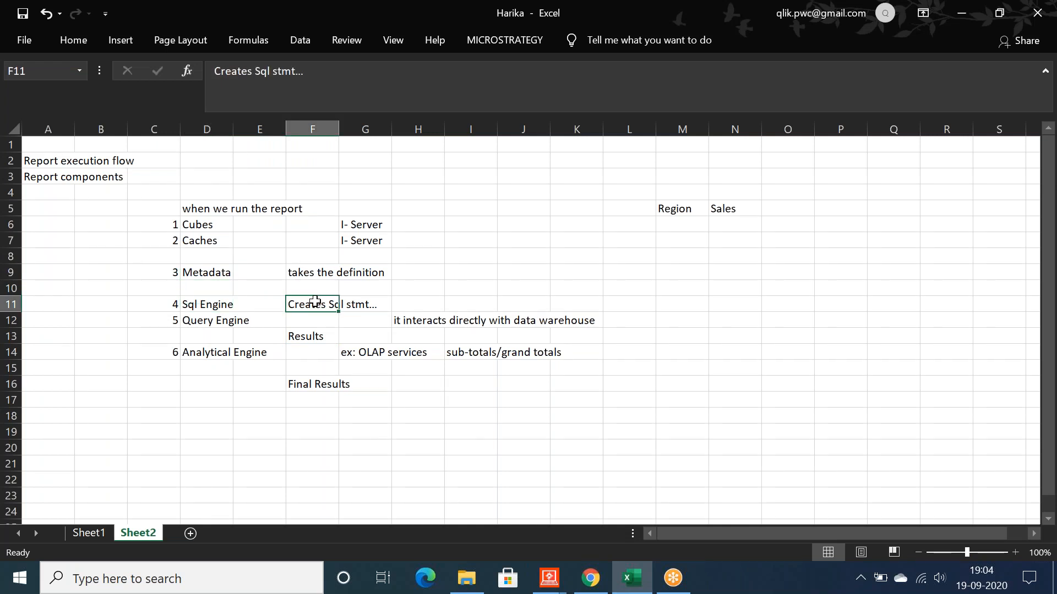
left_click(182, 326)
left_click_drag(421, 319, 597, 322)
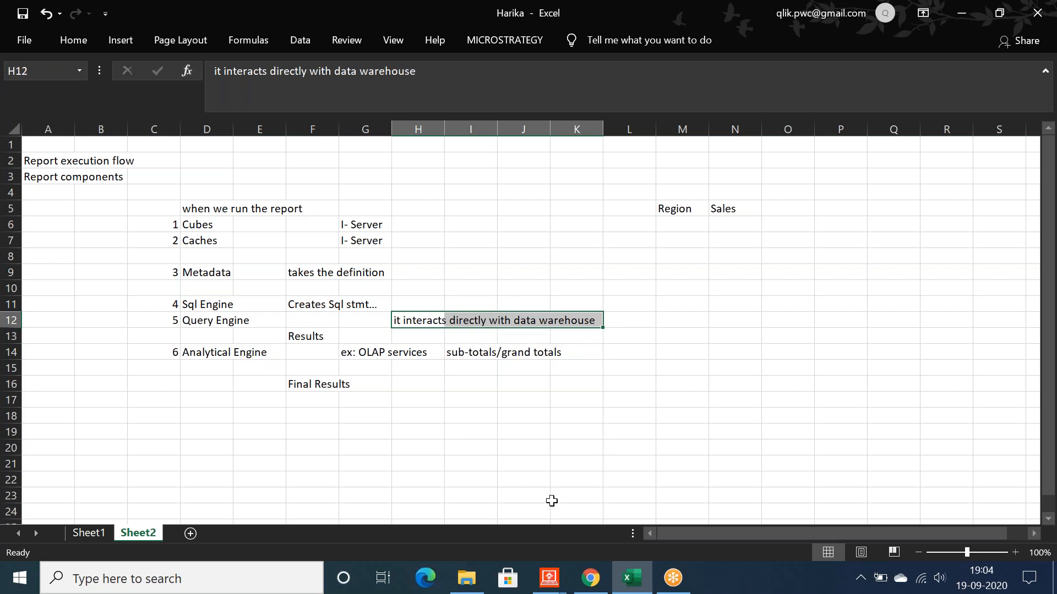
Step: Switch back to Sample Report, examine the subtotal calculation among the analytical engine steps in SQL View, and return to Grid View
left_click(632, 576)
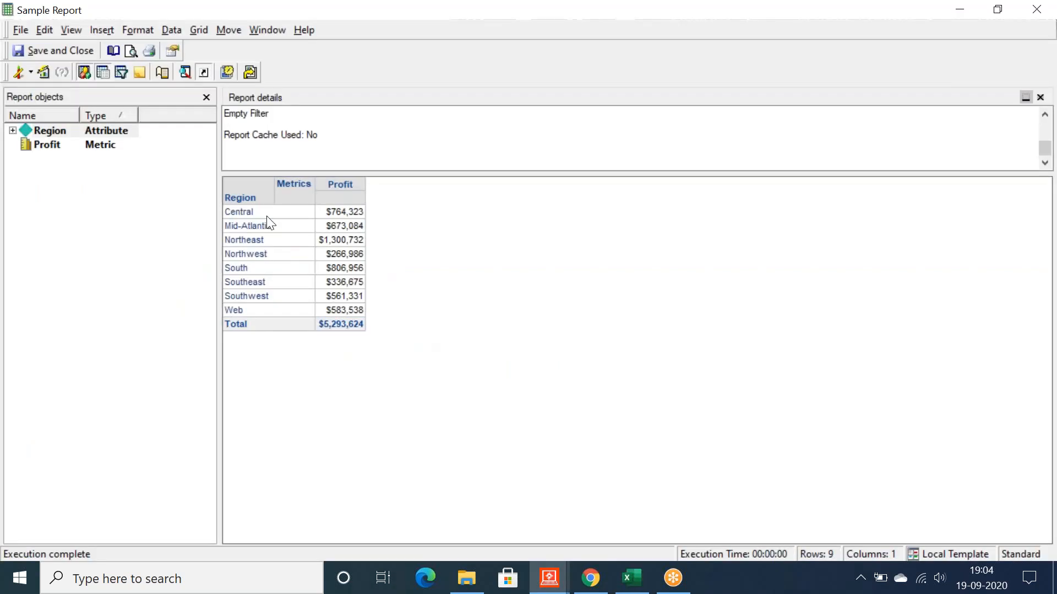
left_click(30, 74)
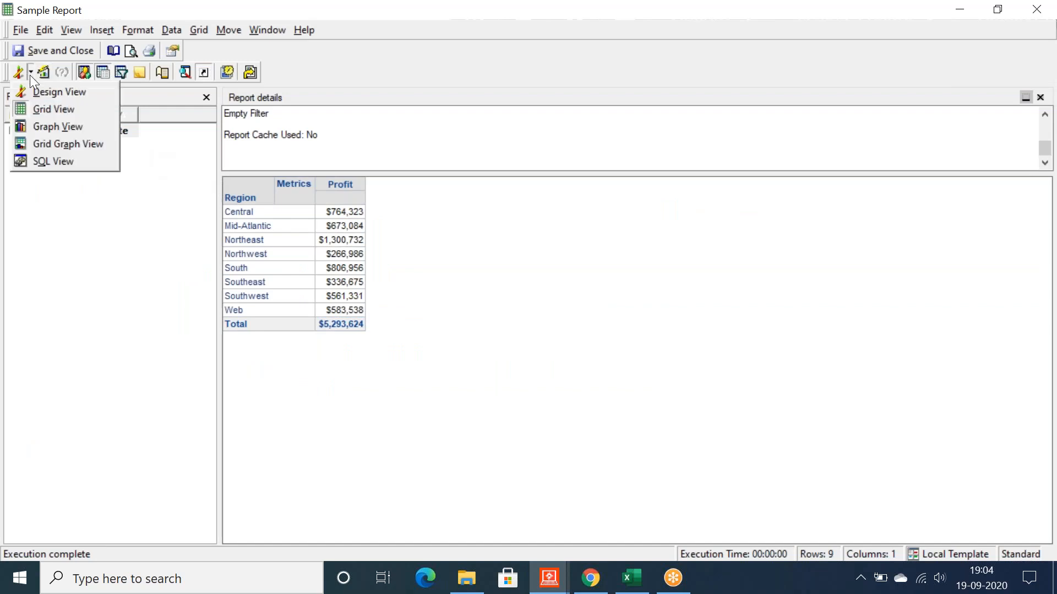
left_click(40, 161)
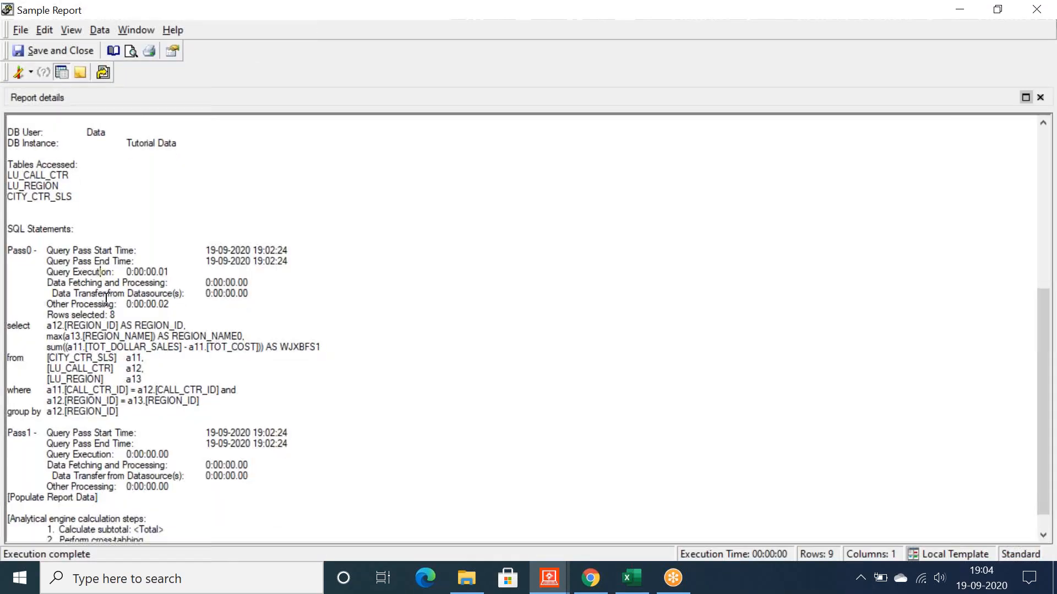
scroll(100, 300, "down", 1)
left_click_drag(166, 506, 58, 505)
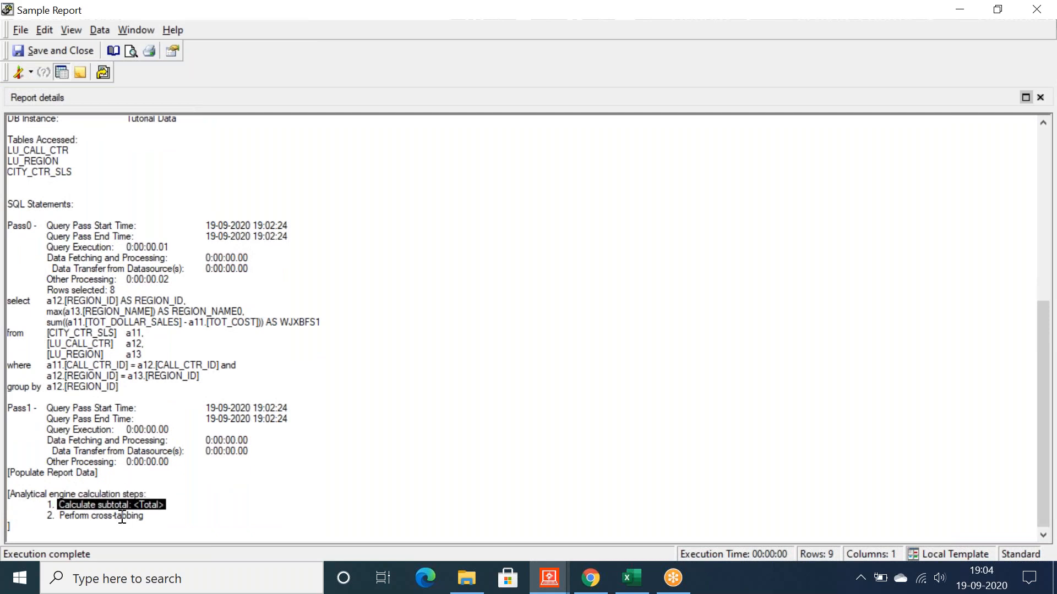
left_click(153, 511)
double_click(153, 506)
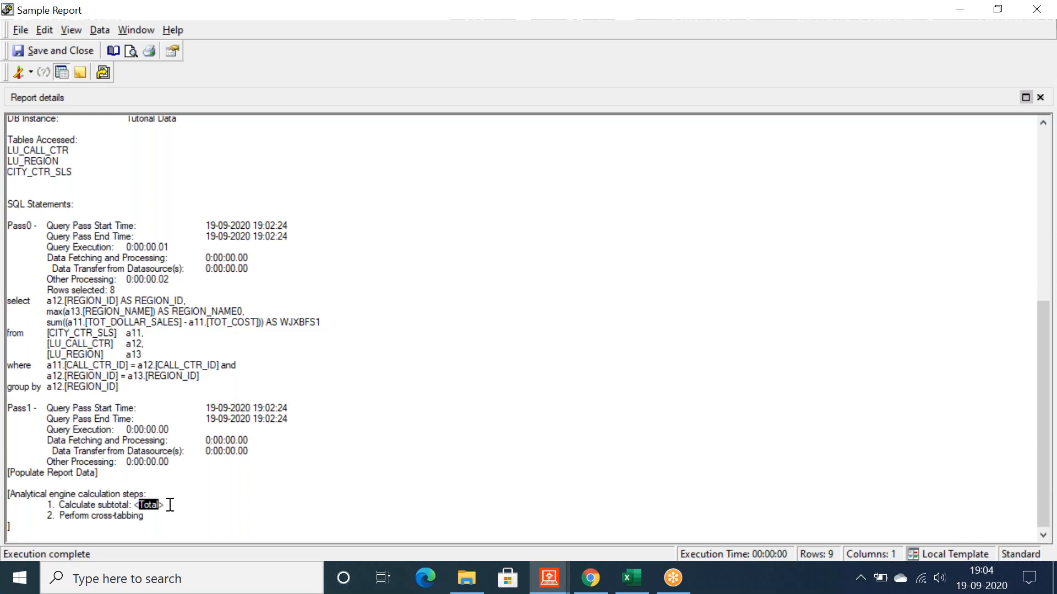
left_click_drag(169, 505, 39, 501)
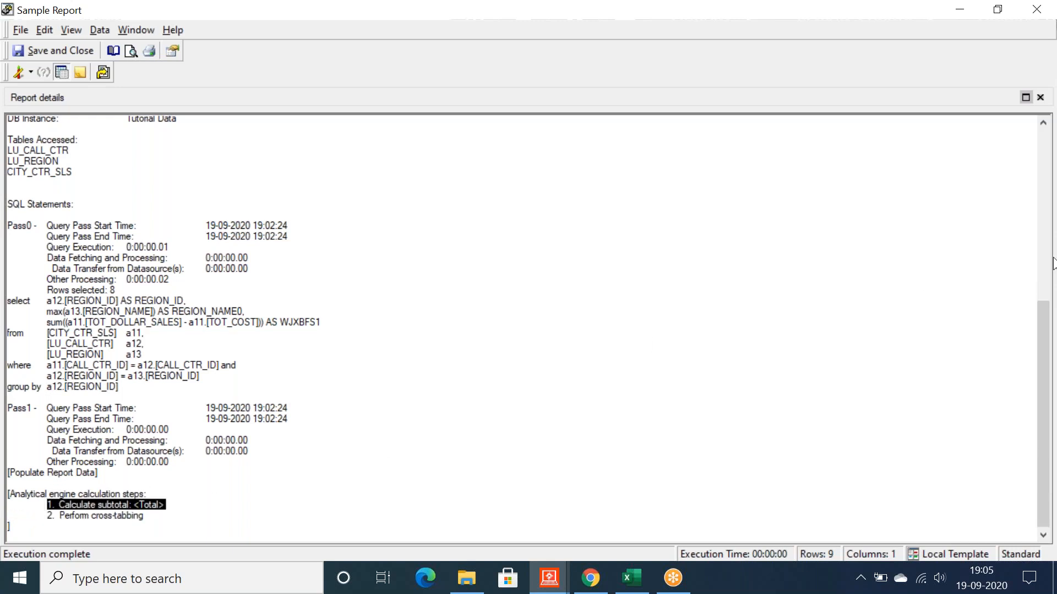
left_click(1040, 236)
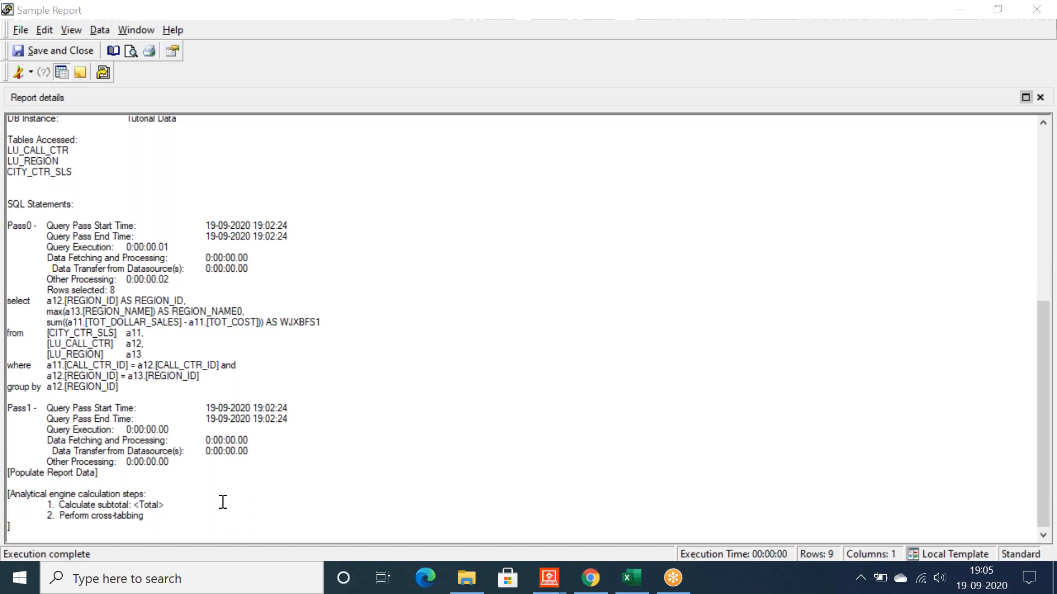
left_click(150, 522)
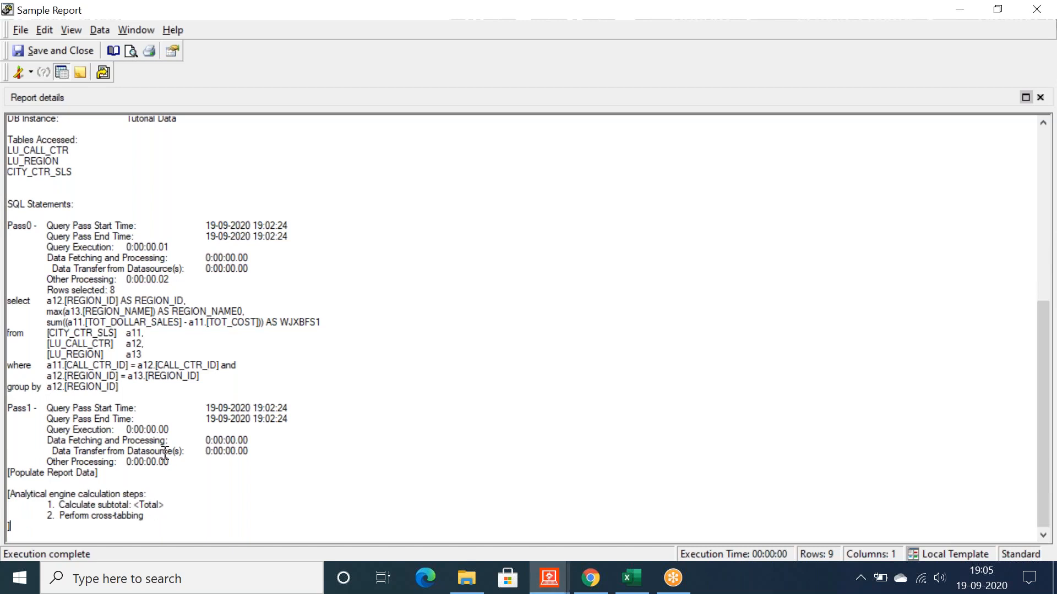
left_click(31, 72)
left_click(45, 107)
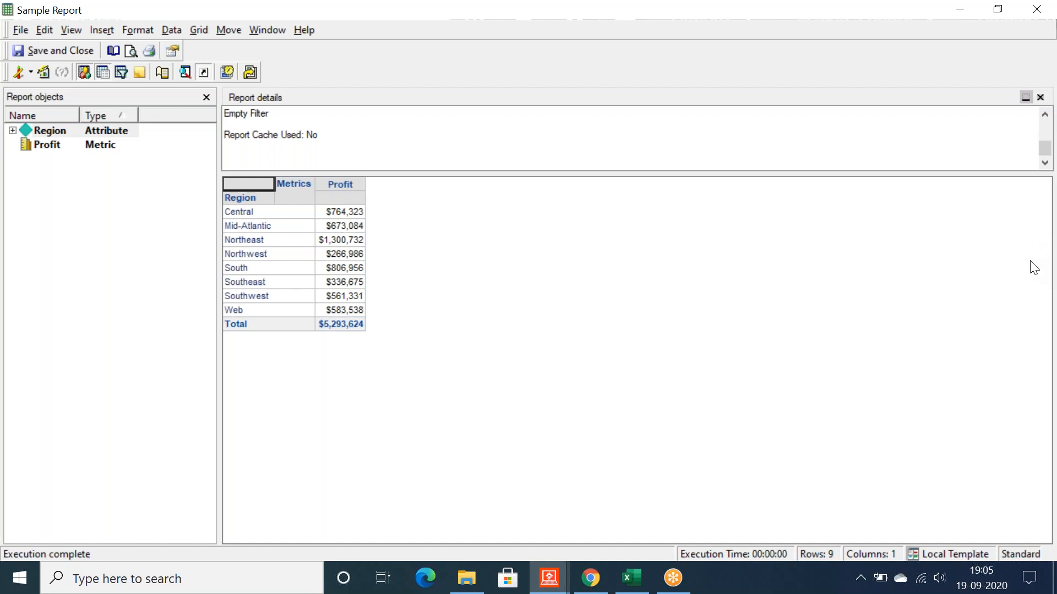
left_click(170, 30)
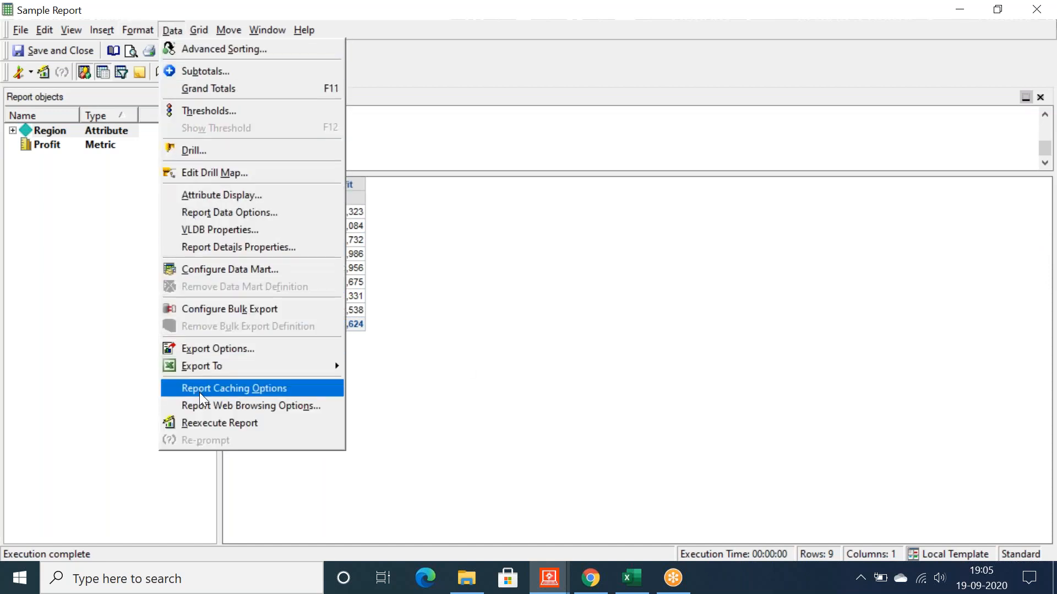
left_click(383, 349)
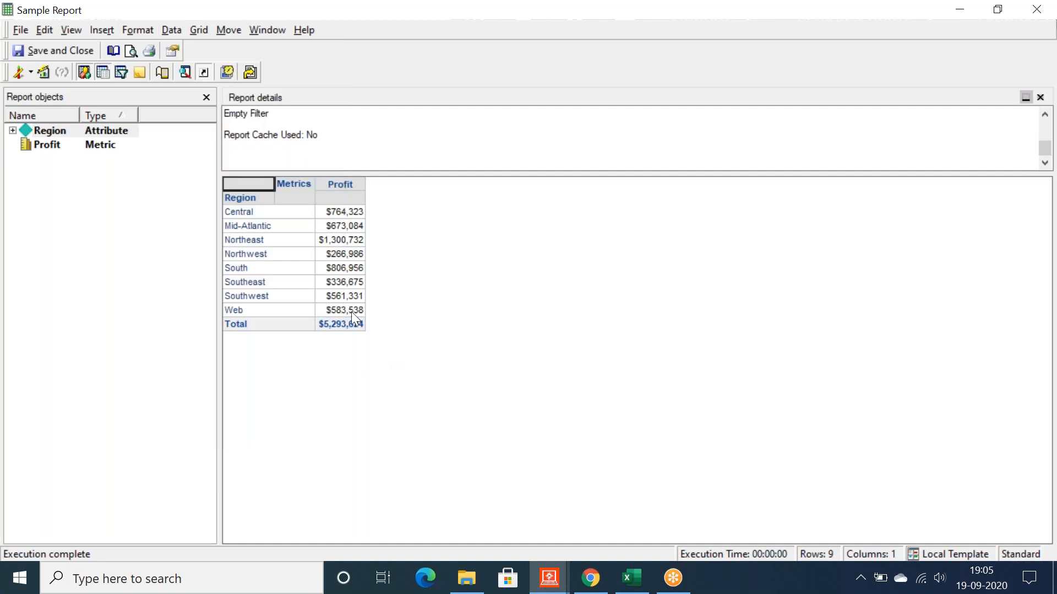
left_click(165, 32)
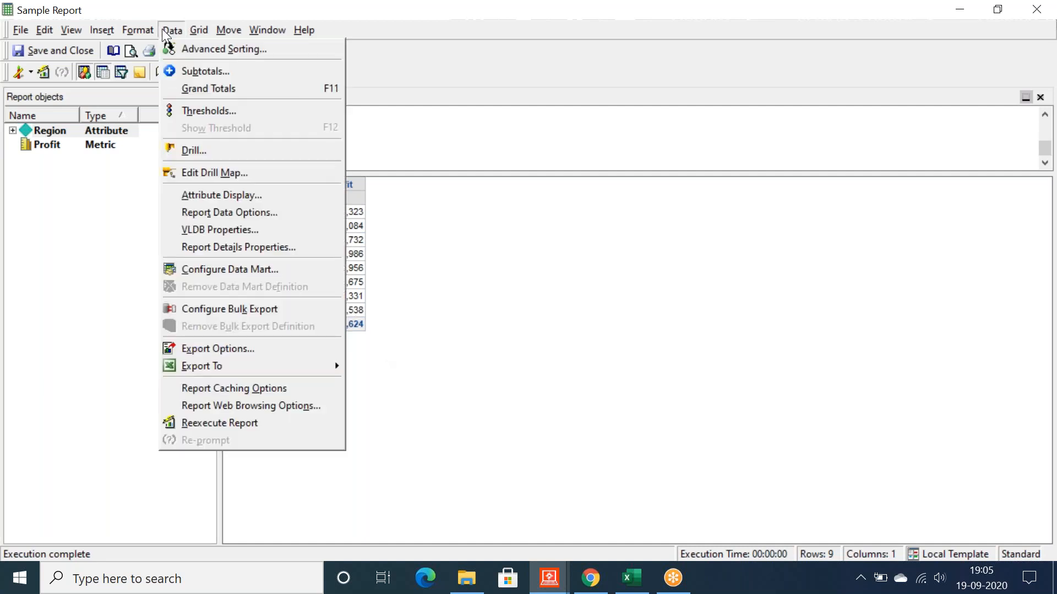
left_click(451, 219)
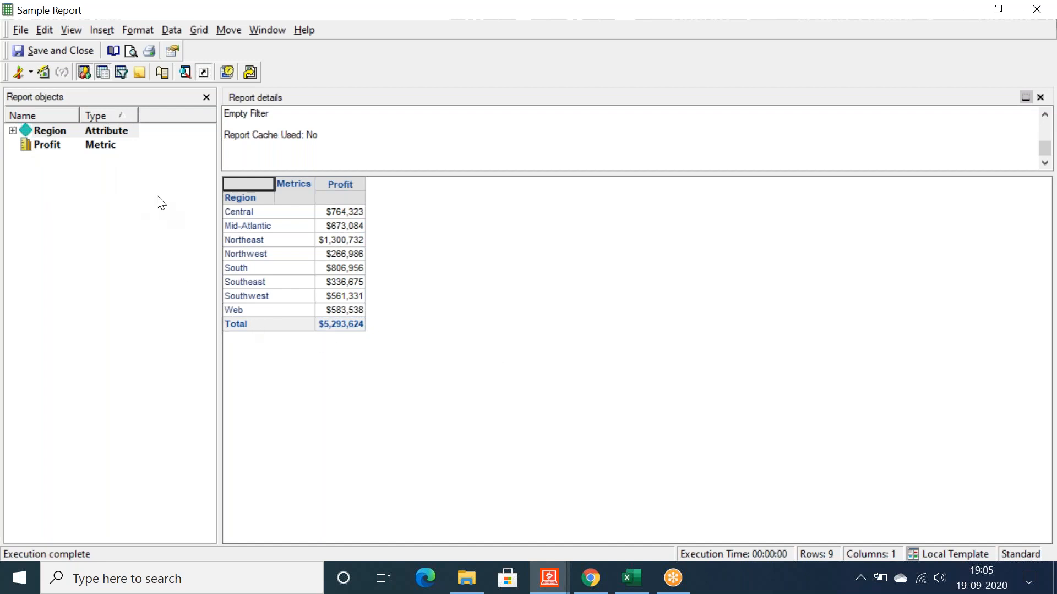
left_click_drag(137, 115, 145, 118)
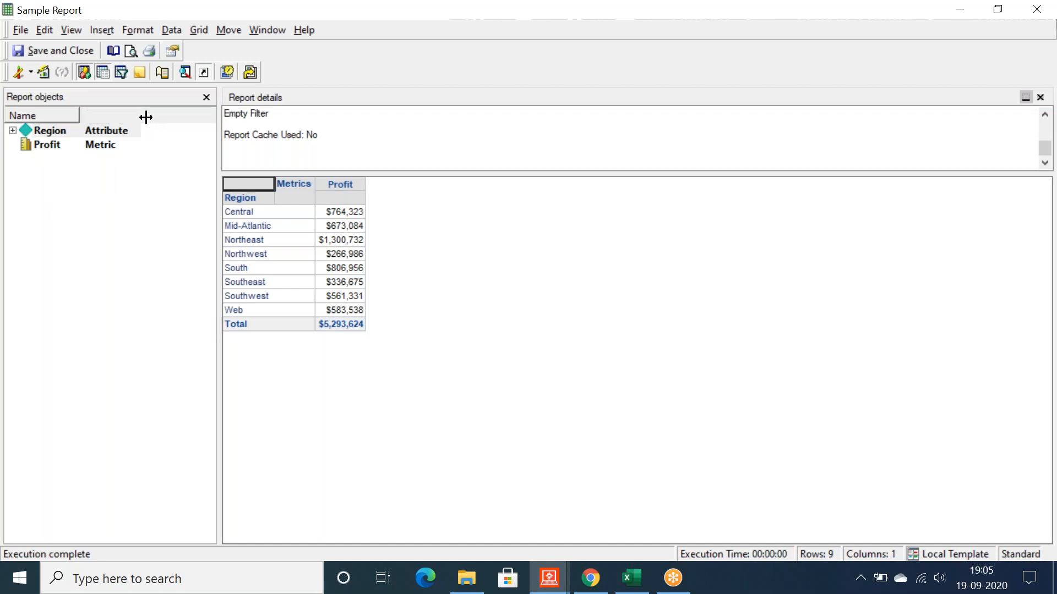
left_click(176, 28)
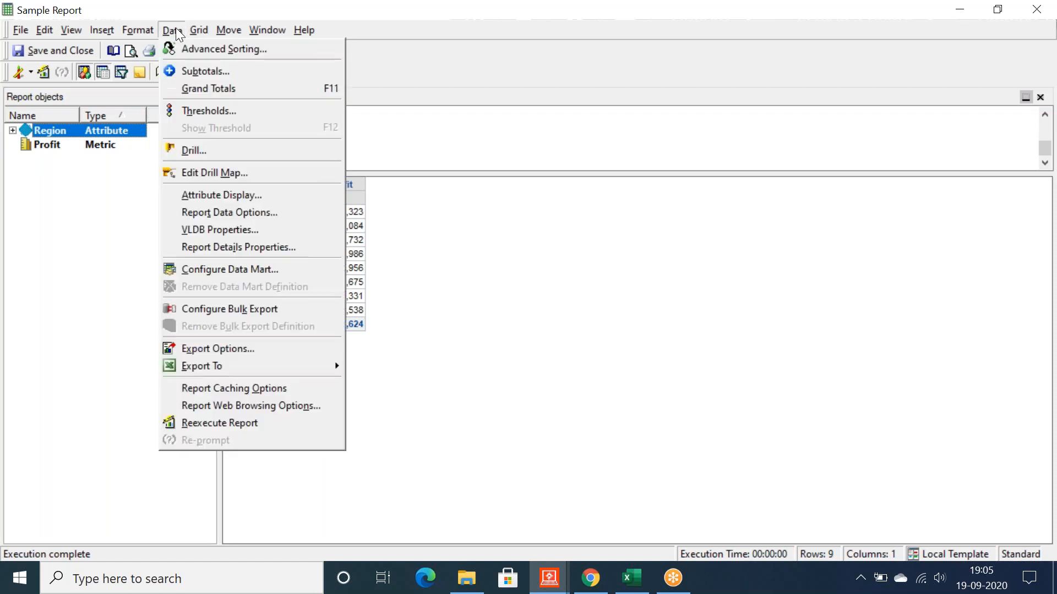
left_click(105, 231)
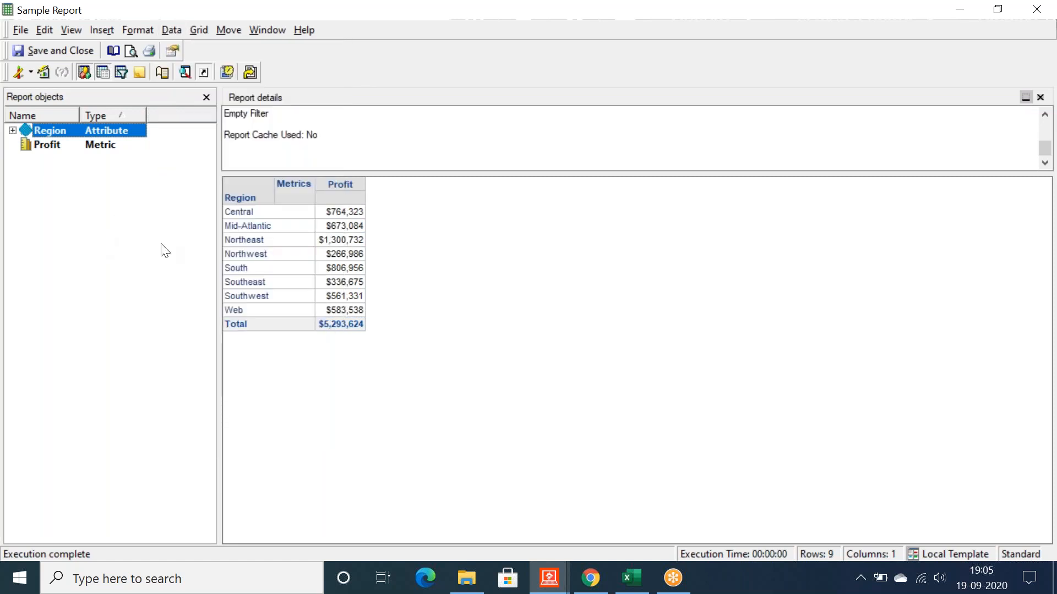
left_click(171, 34)
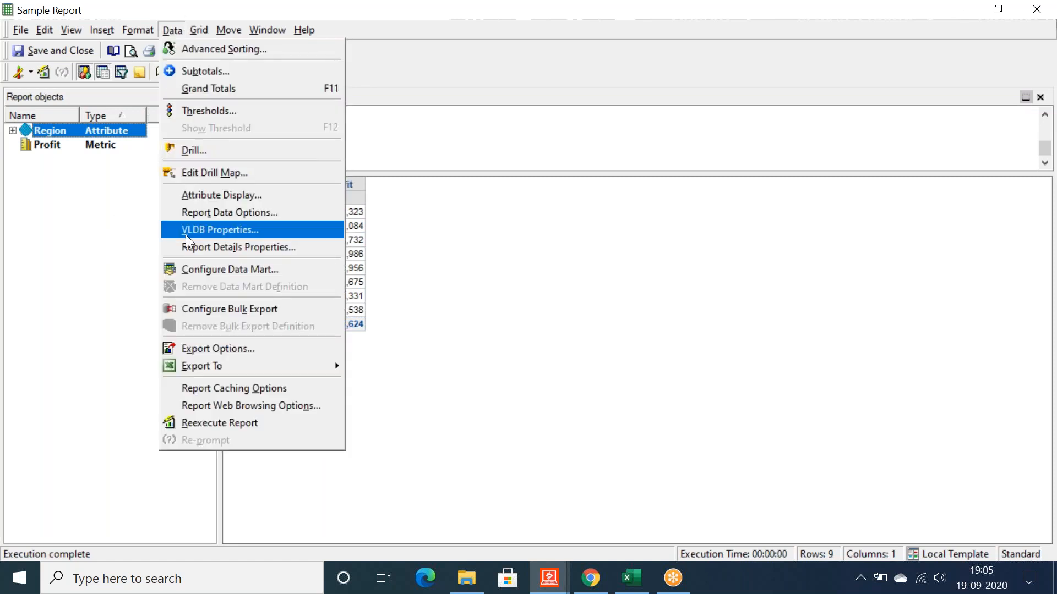
Step: Open the report caching options of Sample Report, try the disabled caching choice, and cancel the dialog
left_click(196, 388)
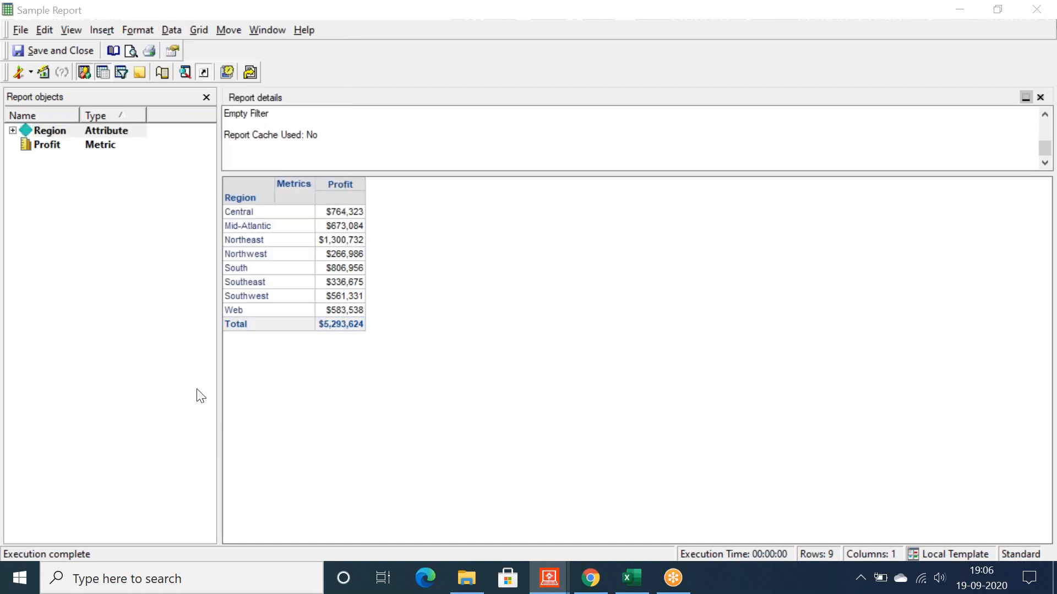
left_click_drag(425, 159, 281, 87)
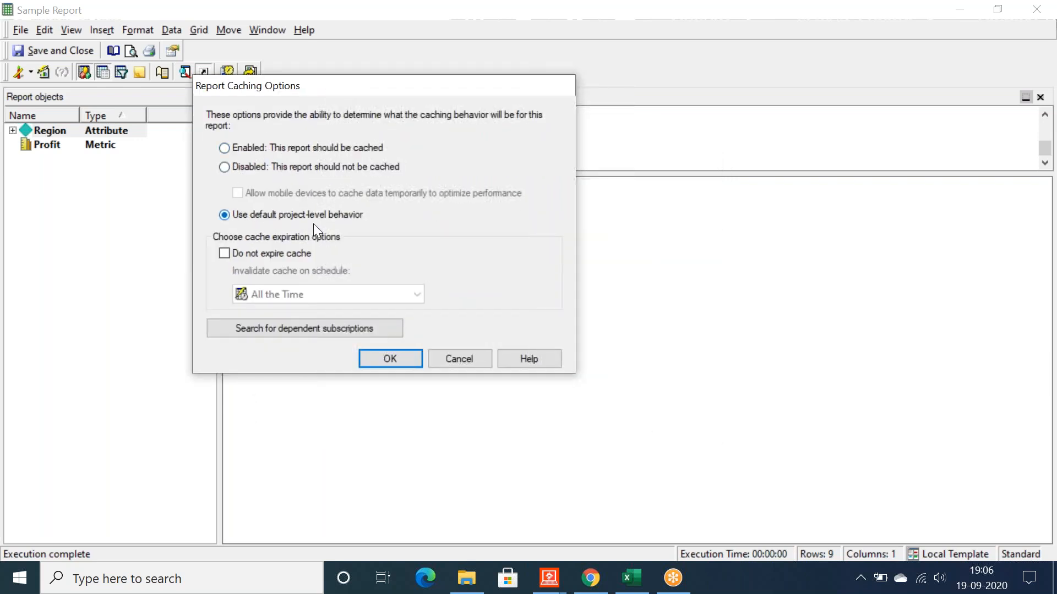
left_click(224, 167)
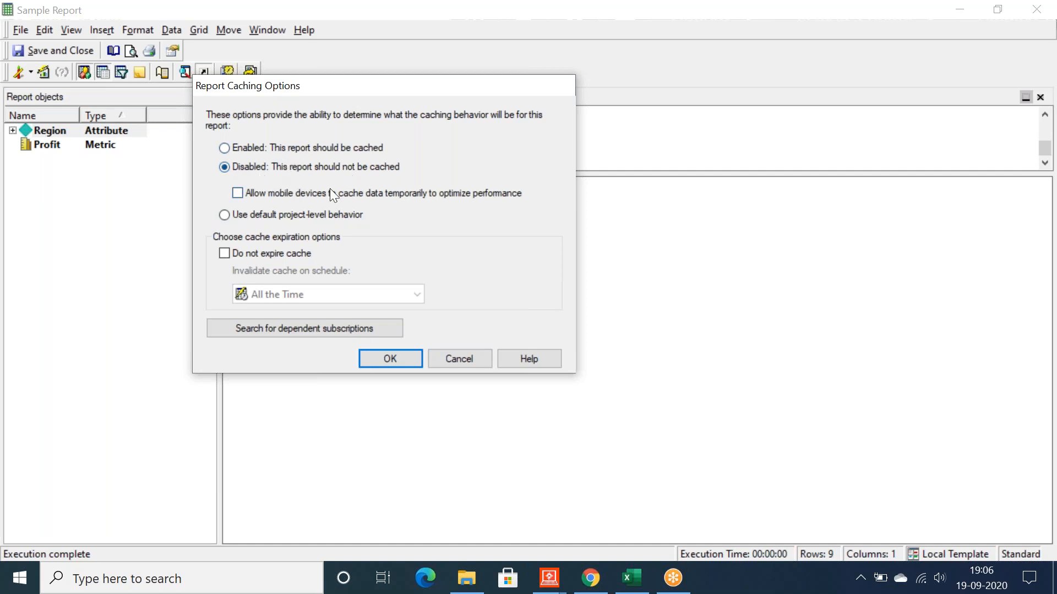
left_click(445, 364)
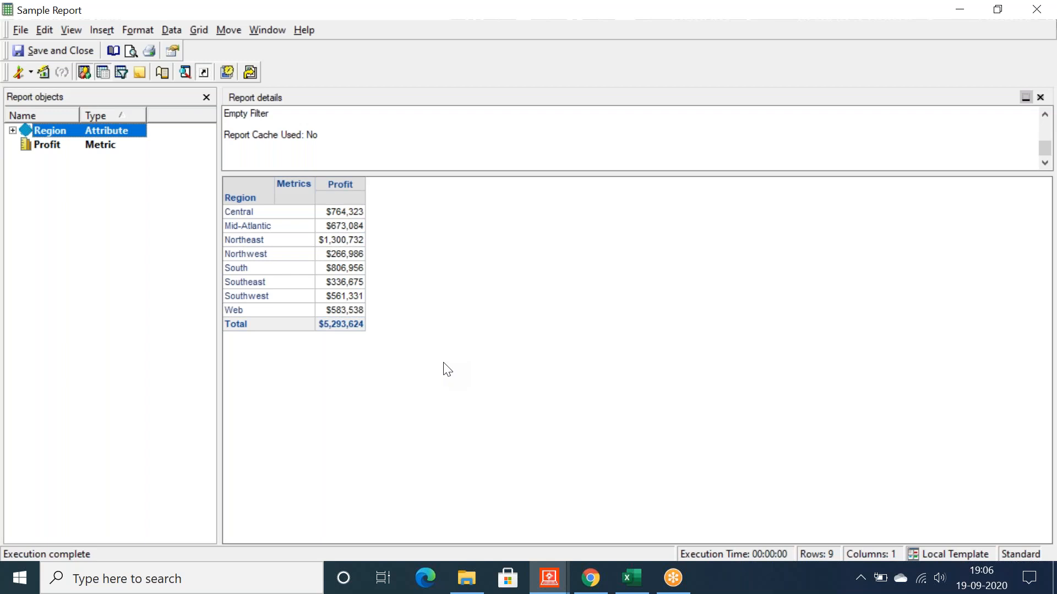
Step: Reopen the report caching options and try the disabled choice followed by the enabled choice for caching this report
left_click(163, 28)
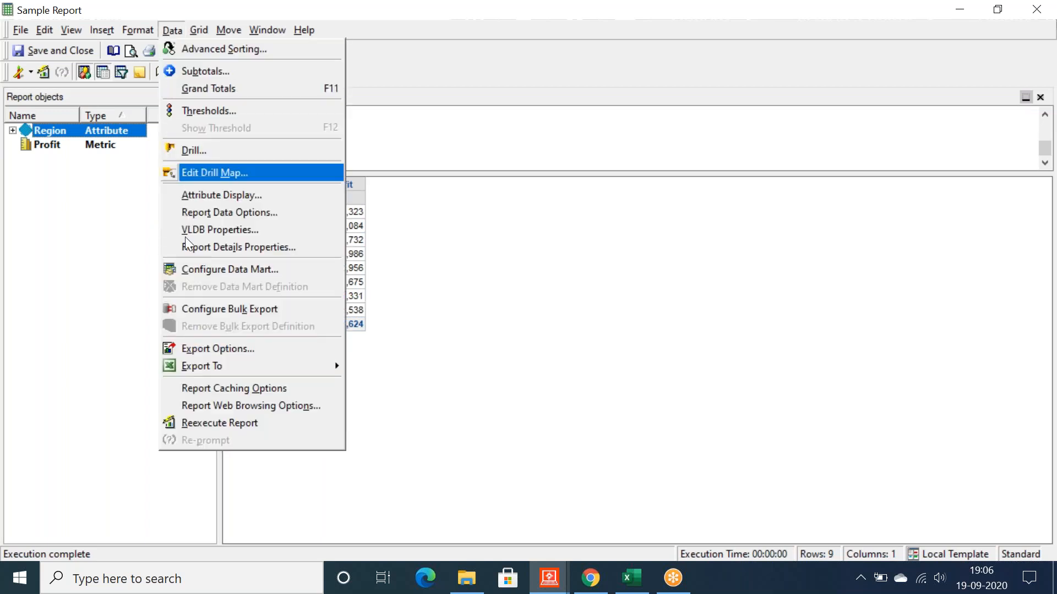
left_click(213, 387)
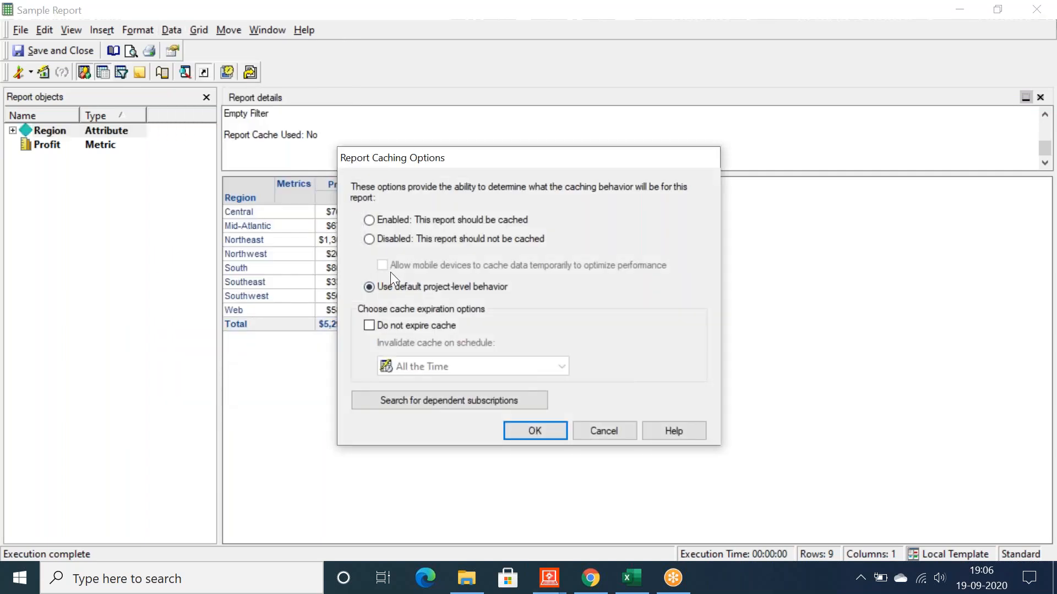
left_click(368, 239)
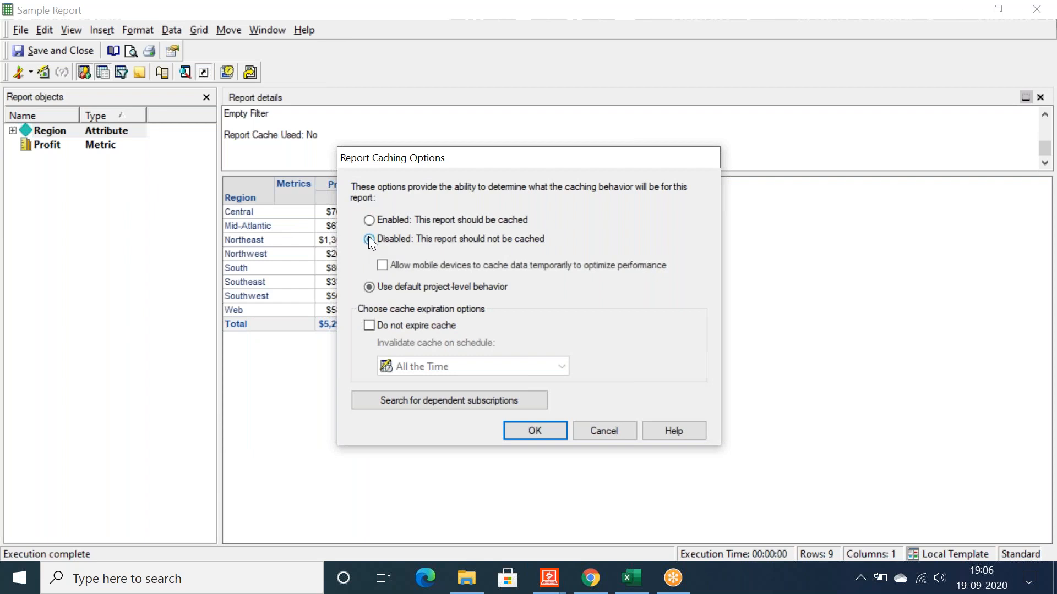
left_click(368, 220)
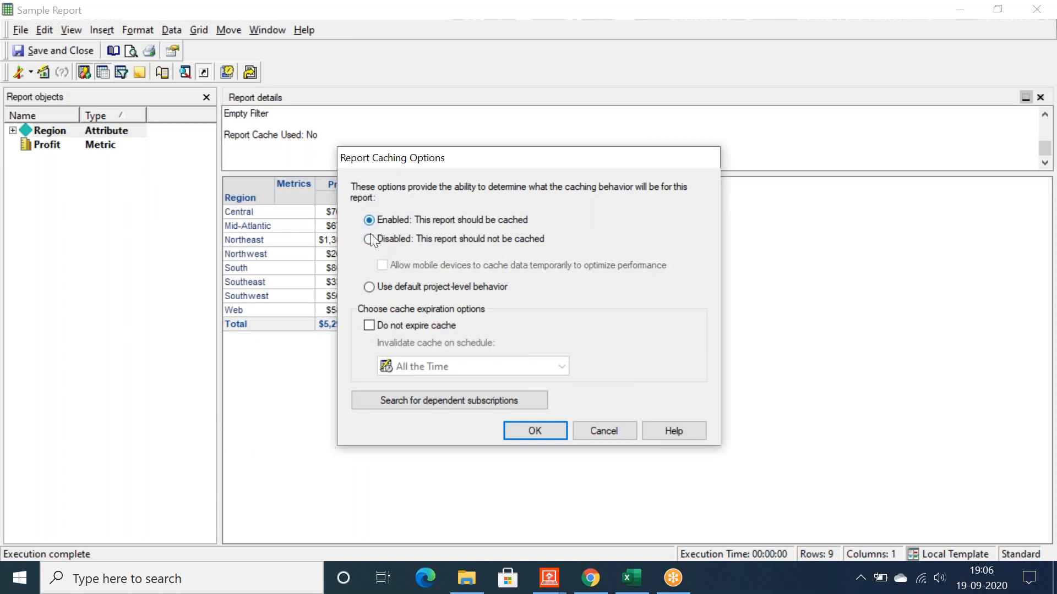
Step: Try the Do not expire cache option, browse the schedules available for invalidating the cache, and cancel the caching options
left_click(368, 326)
left_click(561, 365)
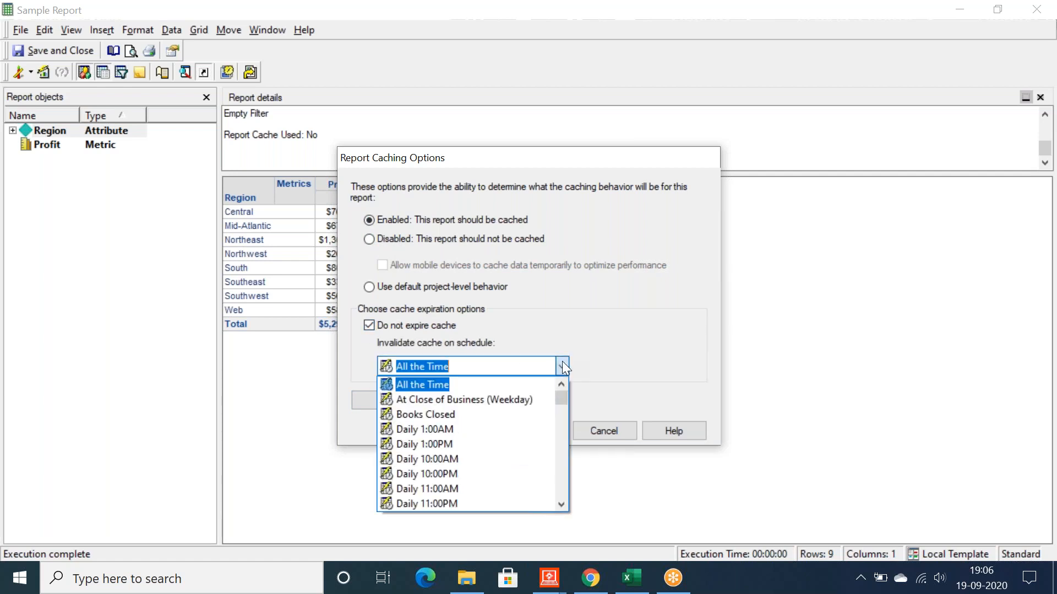
scroll(476, 430, "down", 2)
scroll(476, 429, "down", 10)
scroll(481, 432, "down", 3)
scroll(480, 432, "up", 14)
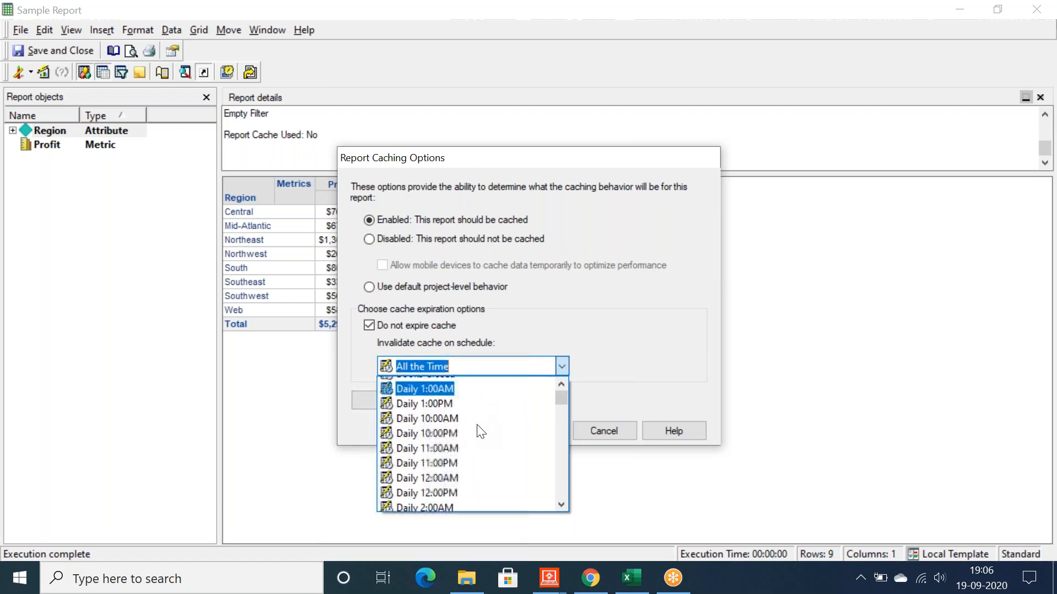
scroll(480, 432, "up", 1)
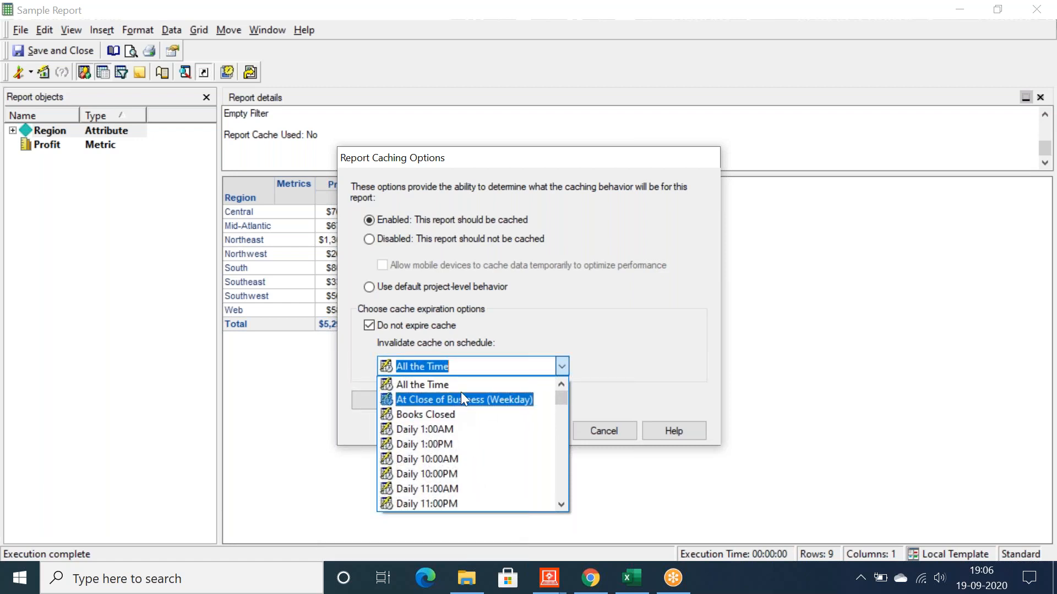
left_click(524, 326)
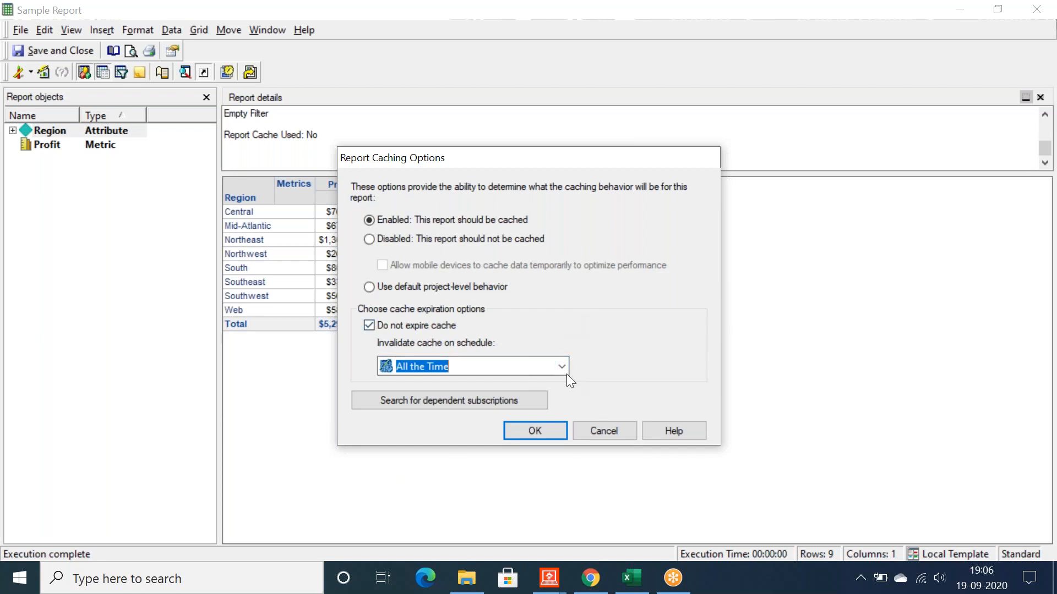
left_click(607, 434)
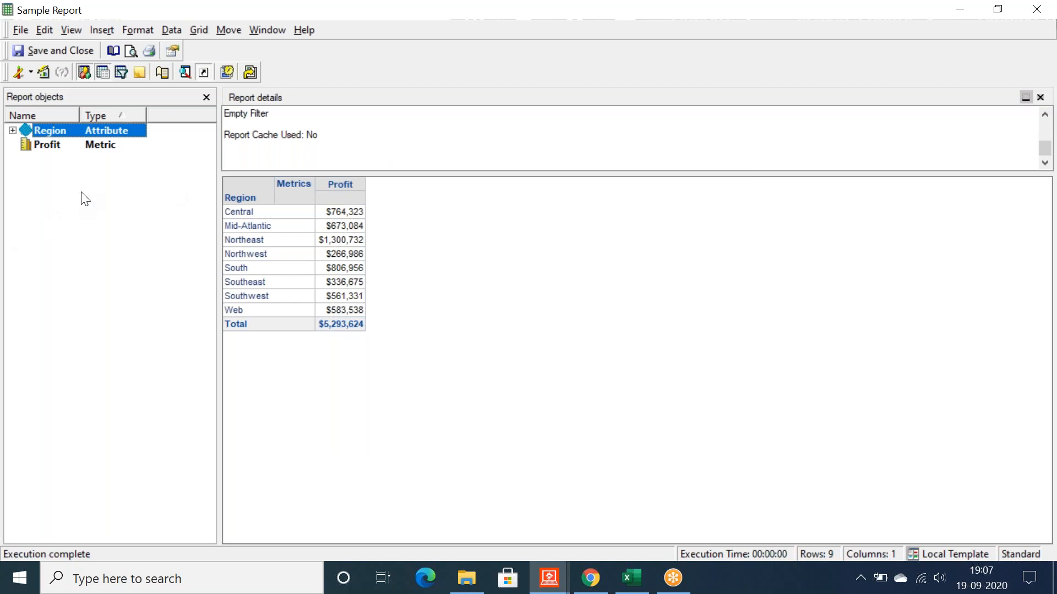
Step: Examine the Report Cache Used entry in the report details of Sample Report
left_click(323, 134)
left_click_drag(323, 134, 224, 113)
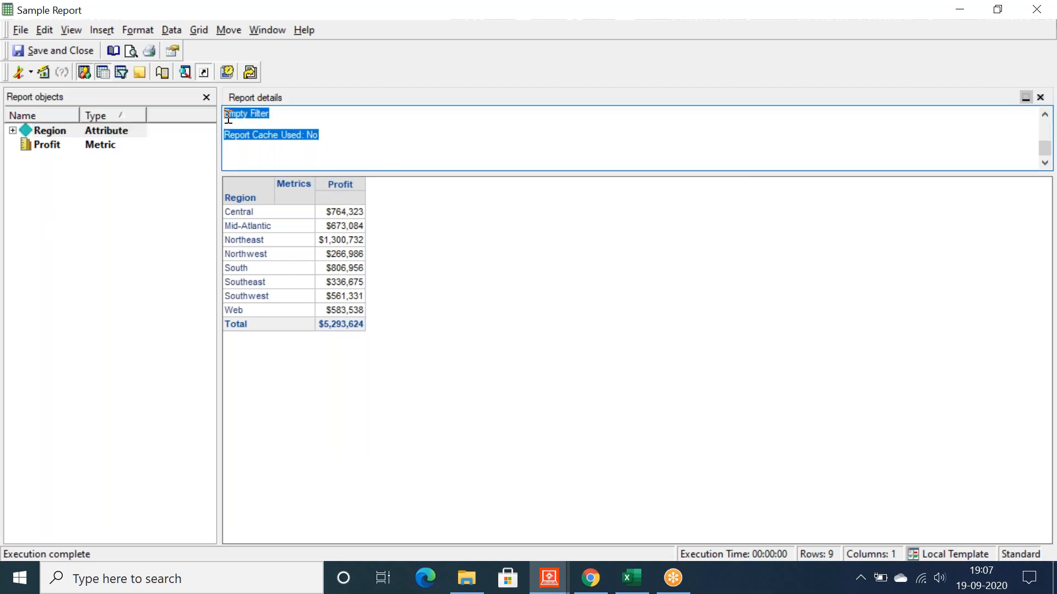
left_click(326, 137)
left_click_drag(326, 137, 229, 132)
left_click(335, 138)
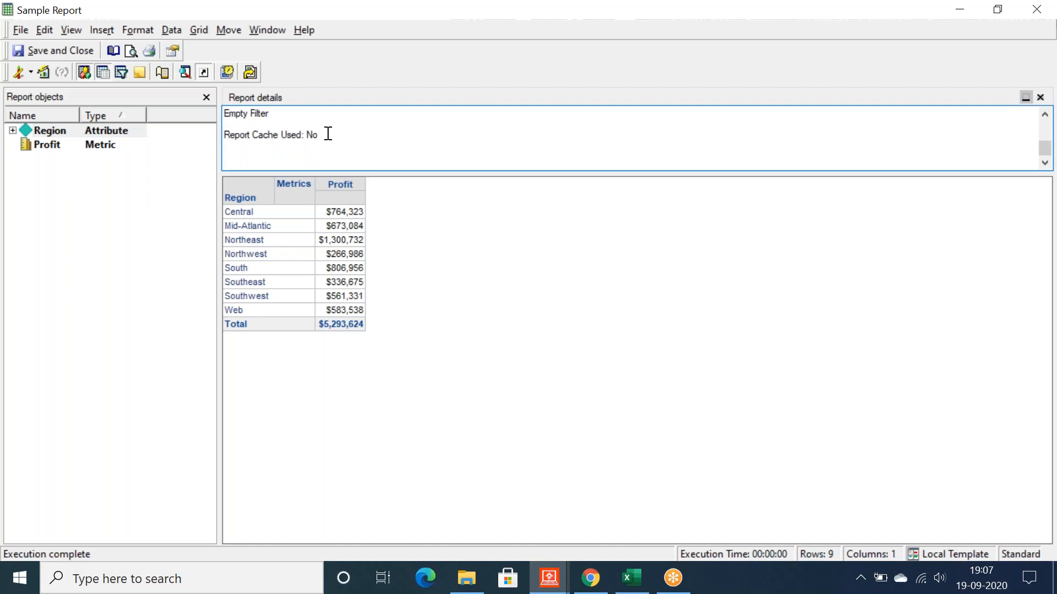
left_click_drag(328, 134, 244, 126)
left_click(252, 116)
left_click_drag(322, 135, 225, 122)
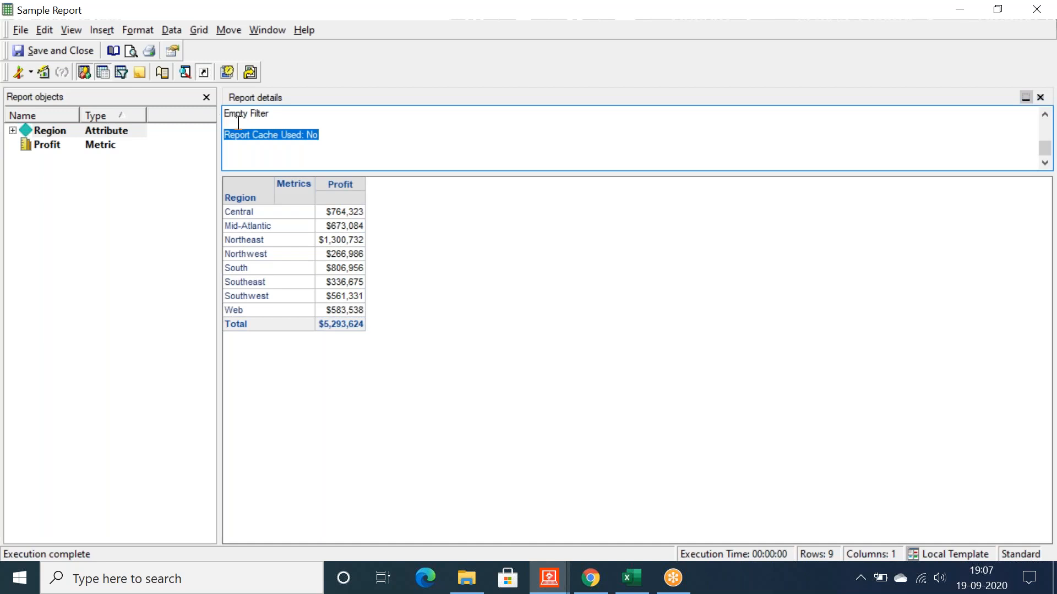
left_click(328, 136)
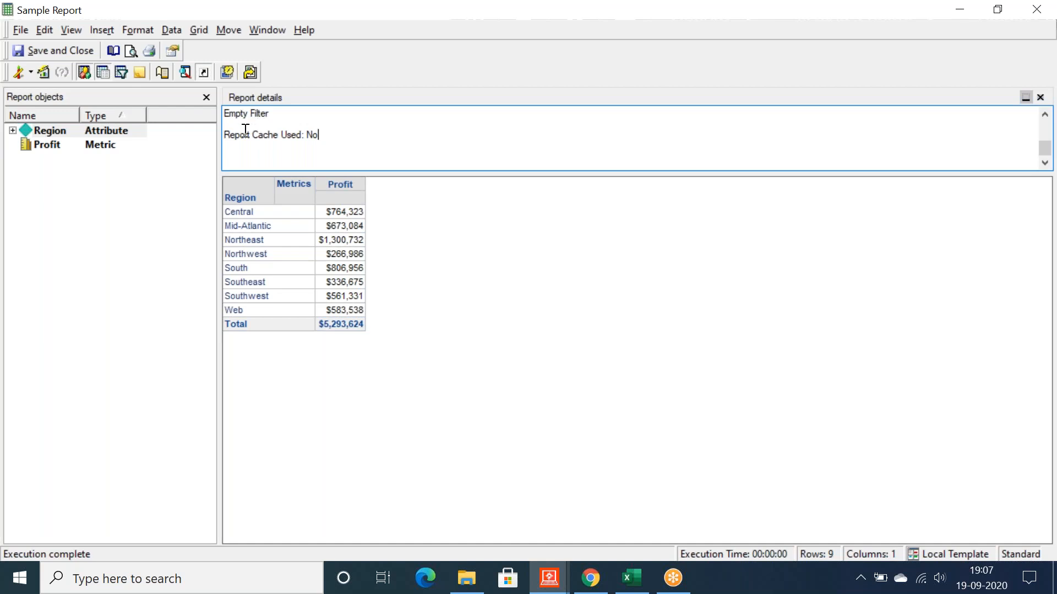
left_click_drag(322, 135, 212, 134)
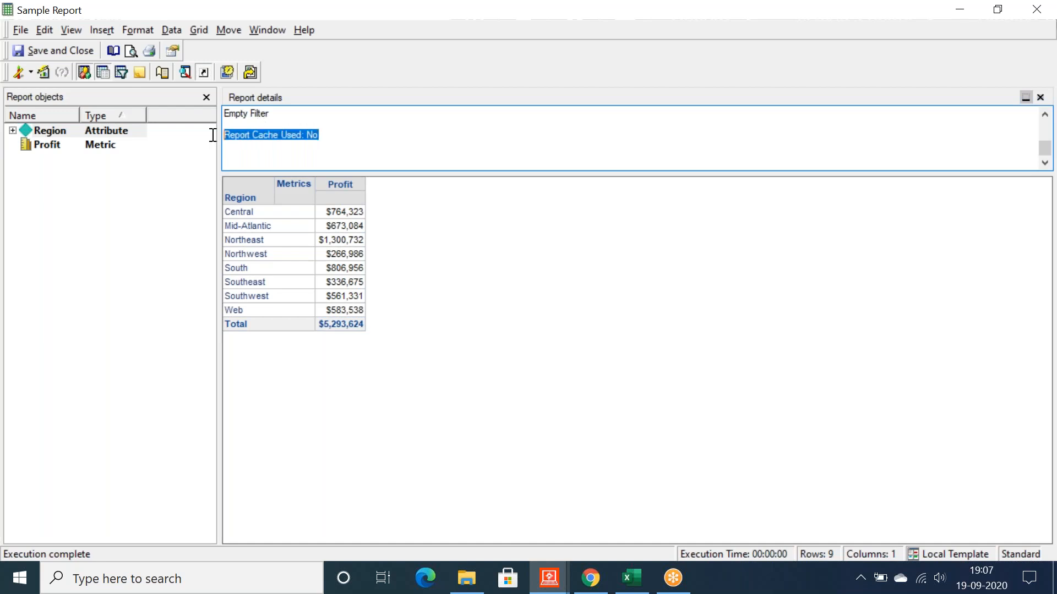
left_click(337, 136)
left_click_drag(324, 134, 205, 137)
left_click(325, 134)
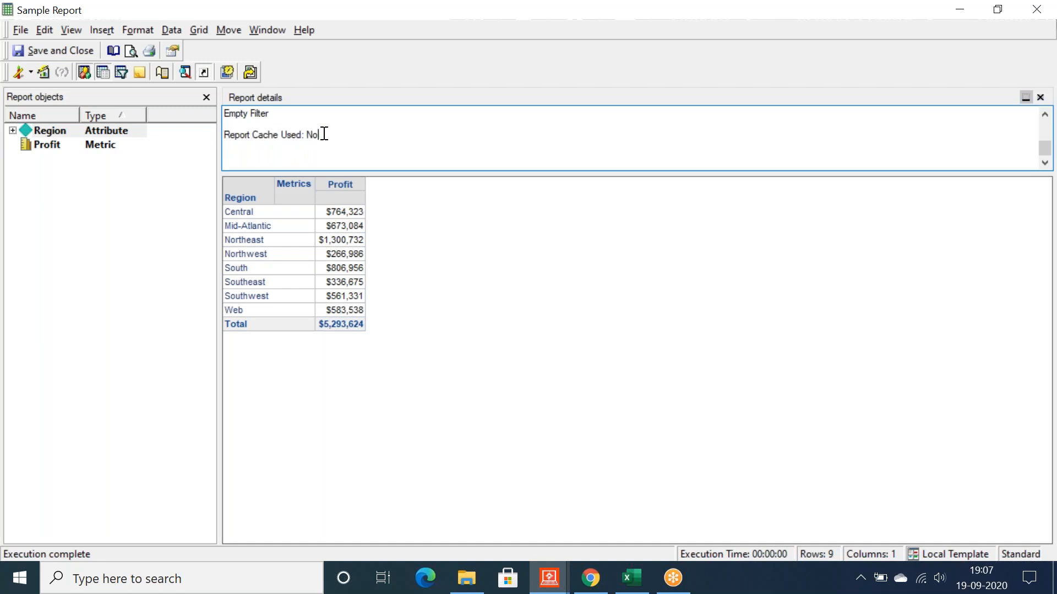
left_click_drag(325, 135, 218, 131)
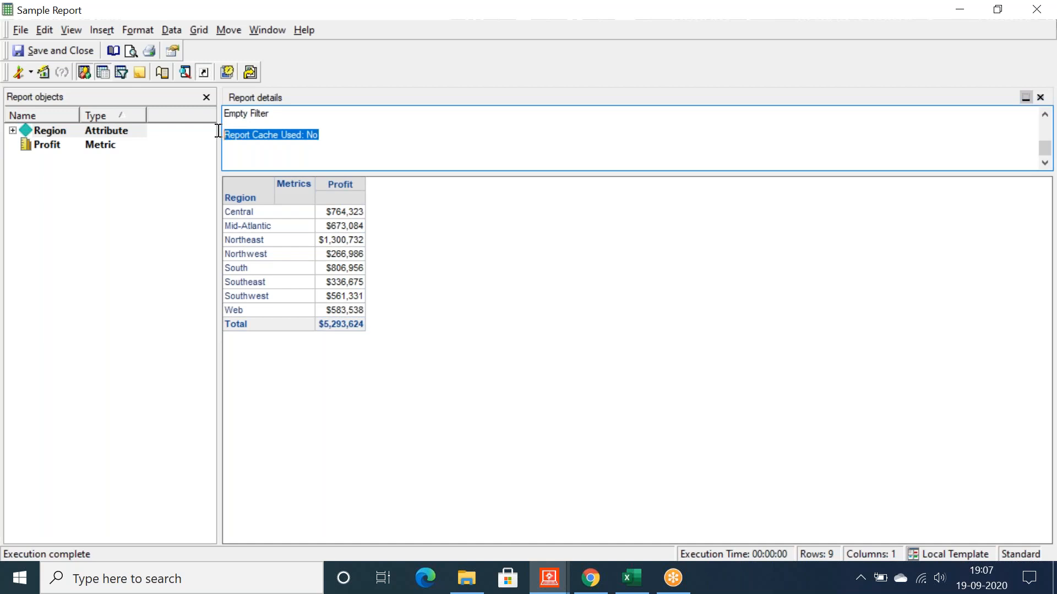
left_click(328, 132)
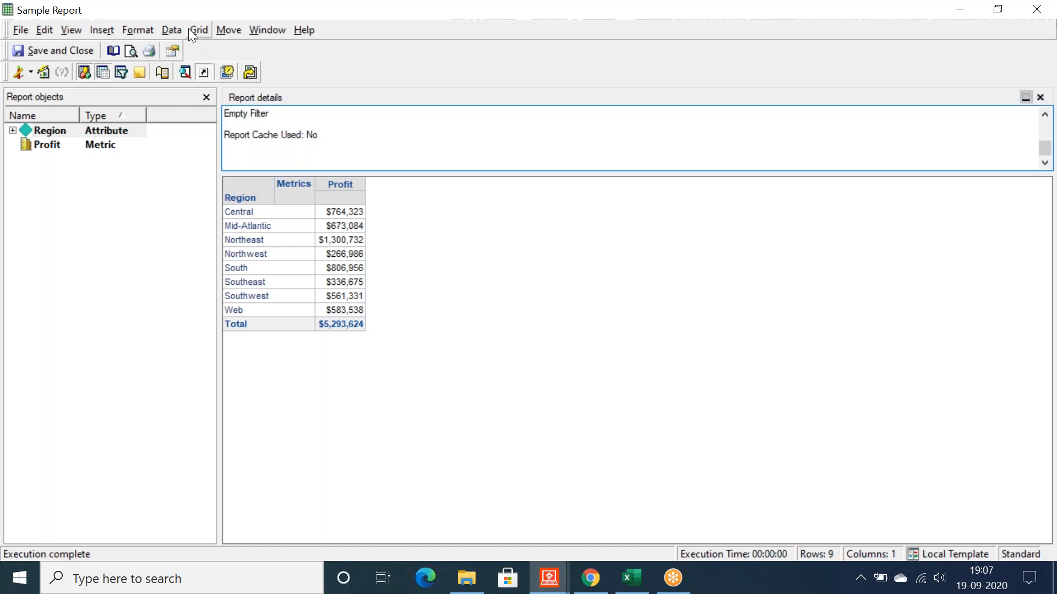
Step: Check the caching behavior chosen in the report caching options of Sample Report and cancel the dialog
left_click(173, 32)
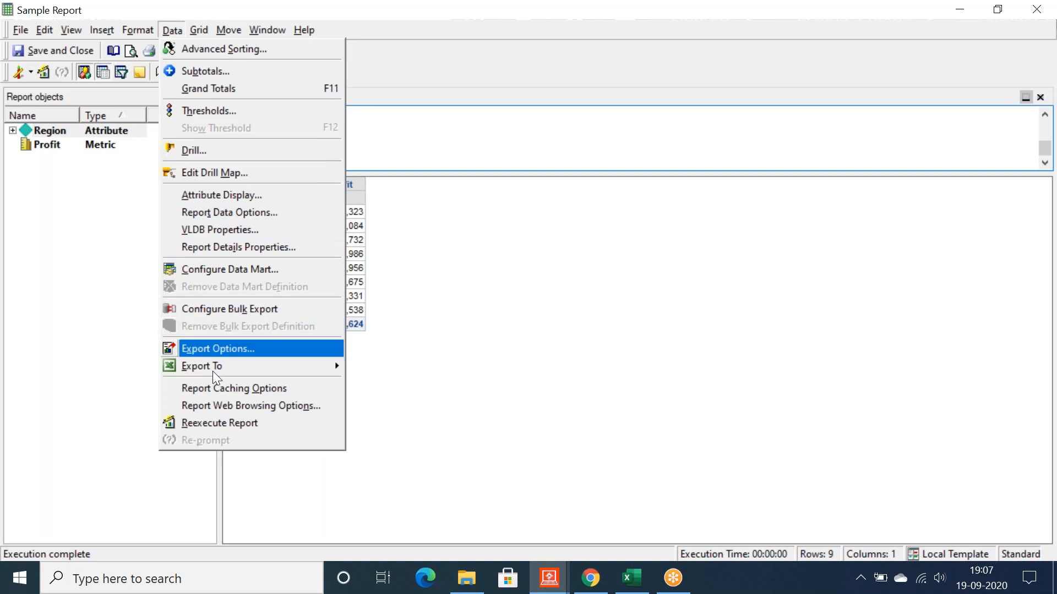
left_click(219, 388)
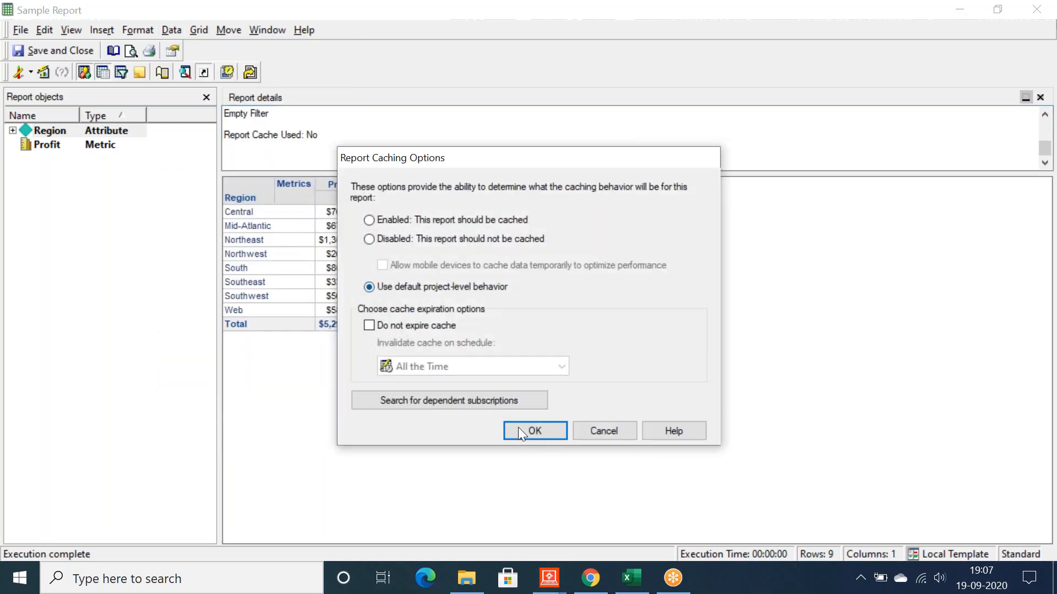
left_click(607, 432)
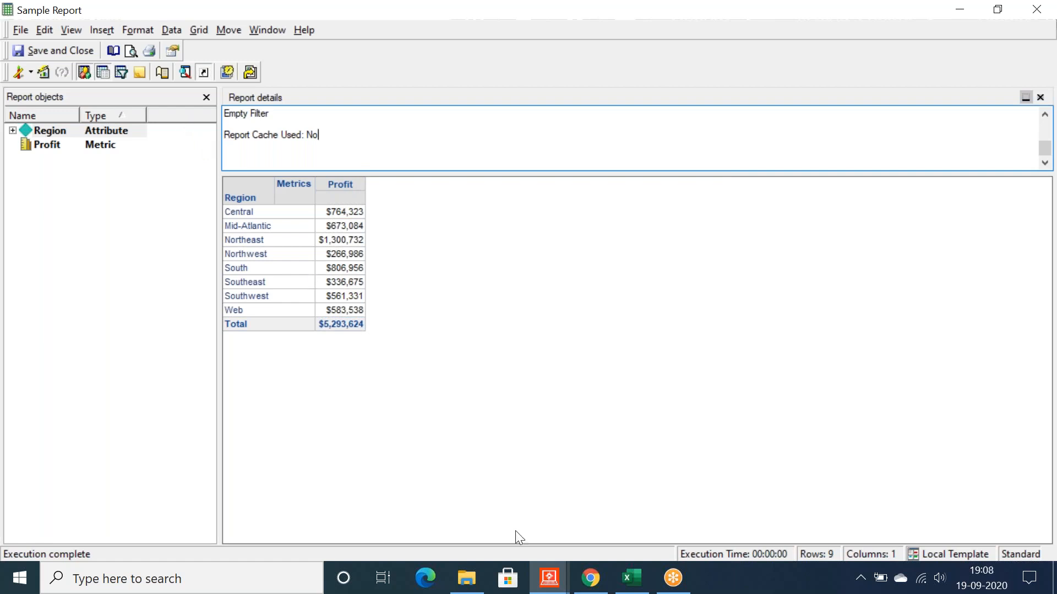
Step: Switch to the Excel notes and review the Report execution flow heading in cell A2
left_click(630, 587)
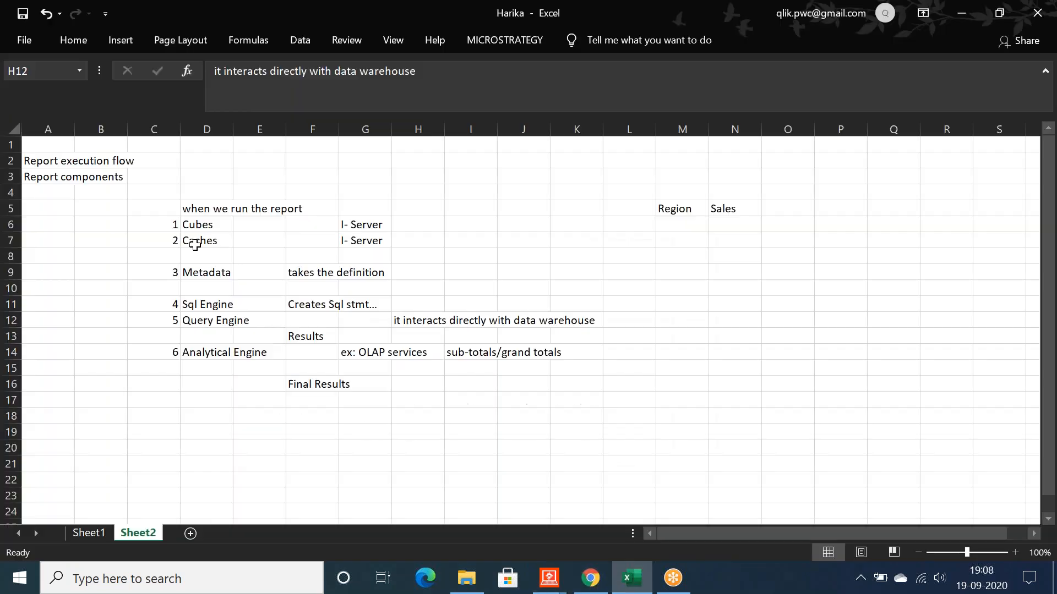
left_click(87, 169)
left_click(44, 161)
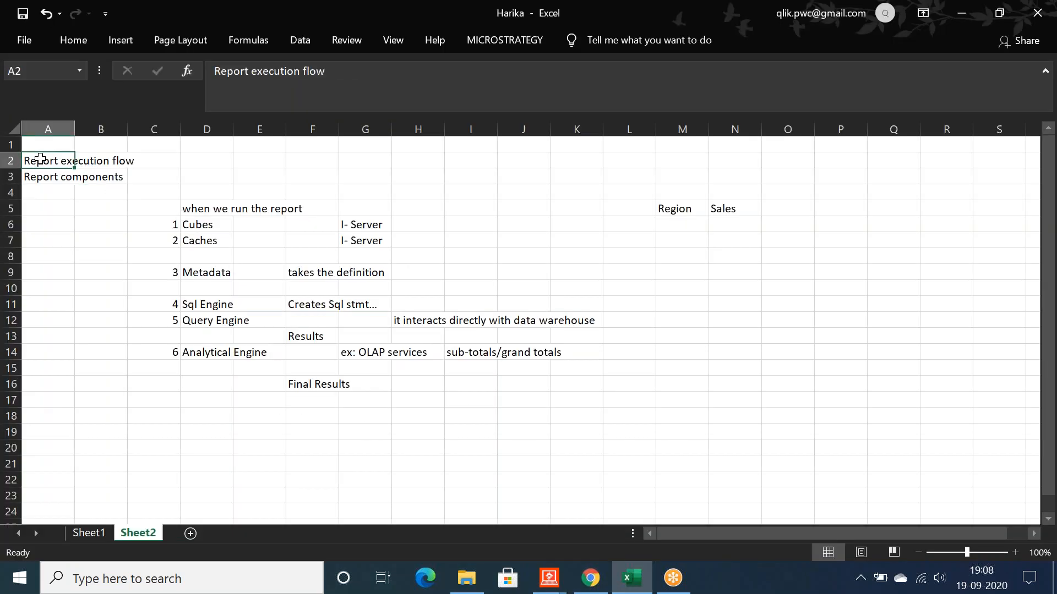
Step: Switch back to Sample Report and review the description, filter and cache usage entries in its report details
left_click(633, 582)
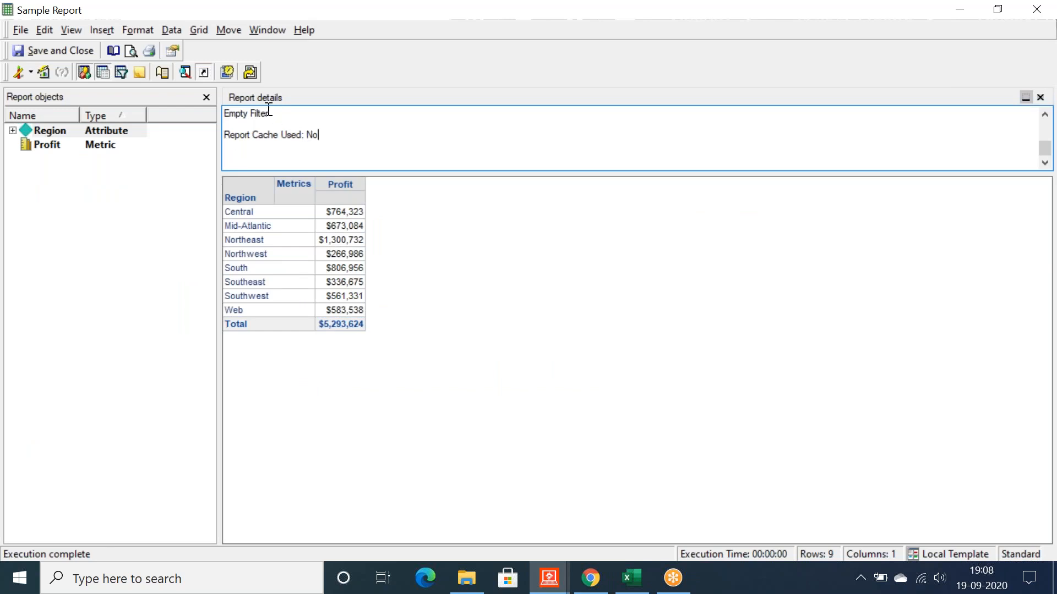
scroll(326, 142, "up", 3)
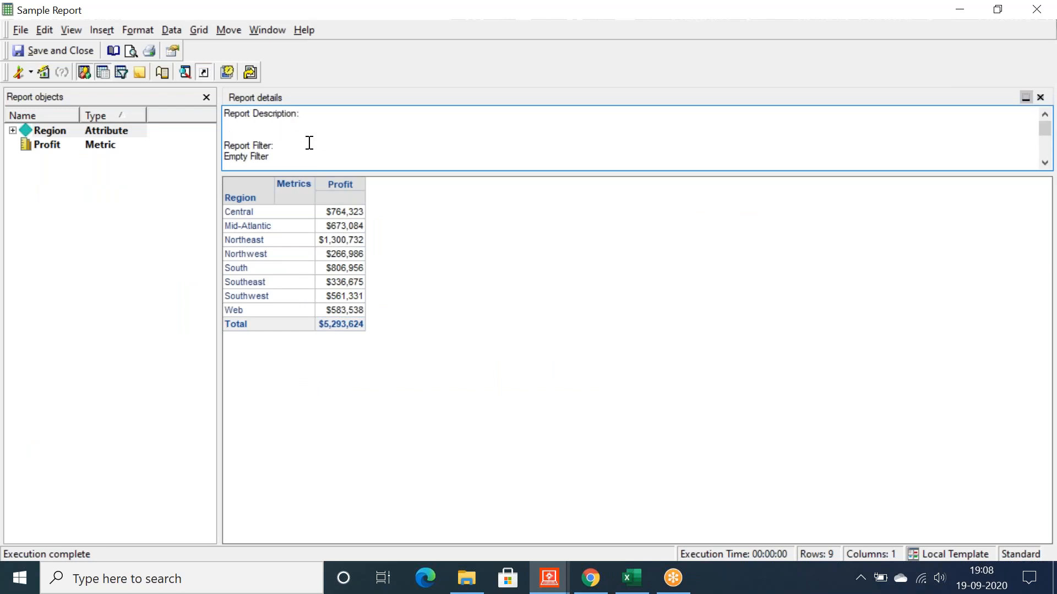
scroll(289, 149, "down", 1)
scroll(289, 148, "down", 2)
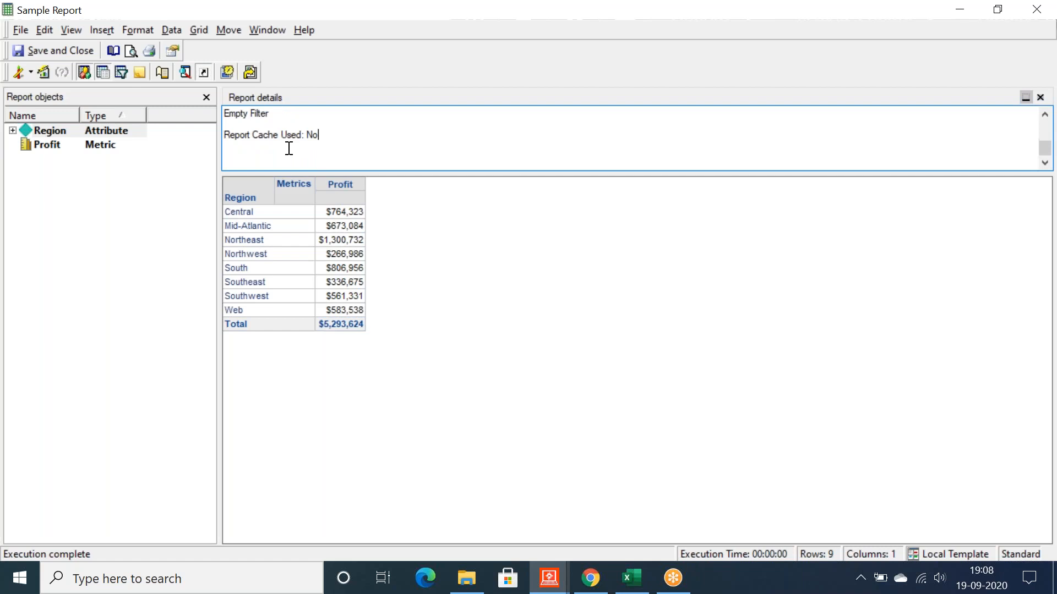
left_click_drag(320, 135, 212, 133)
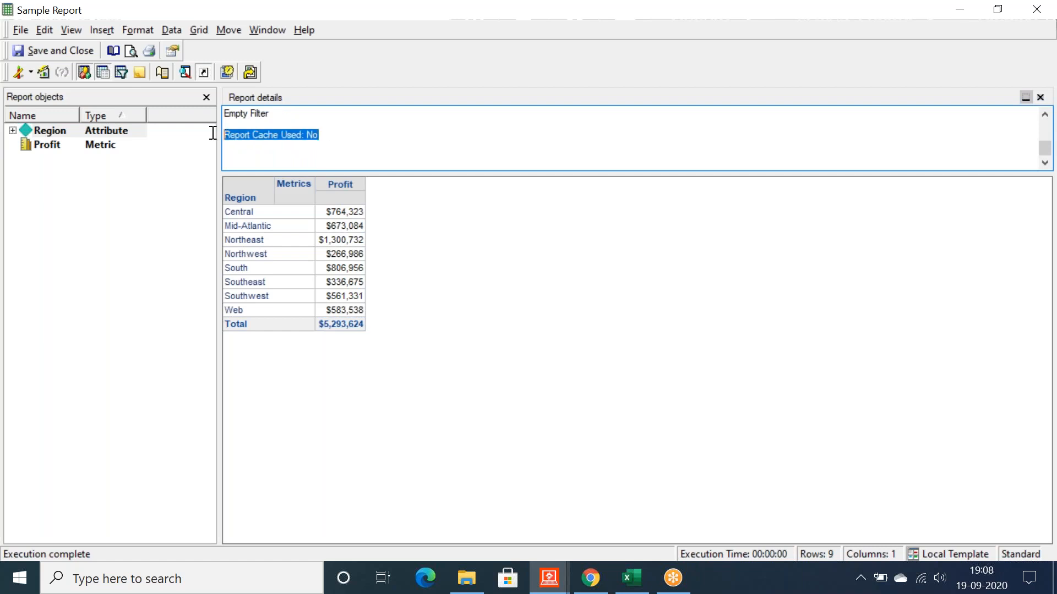
left_click(327, 135)
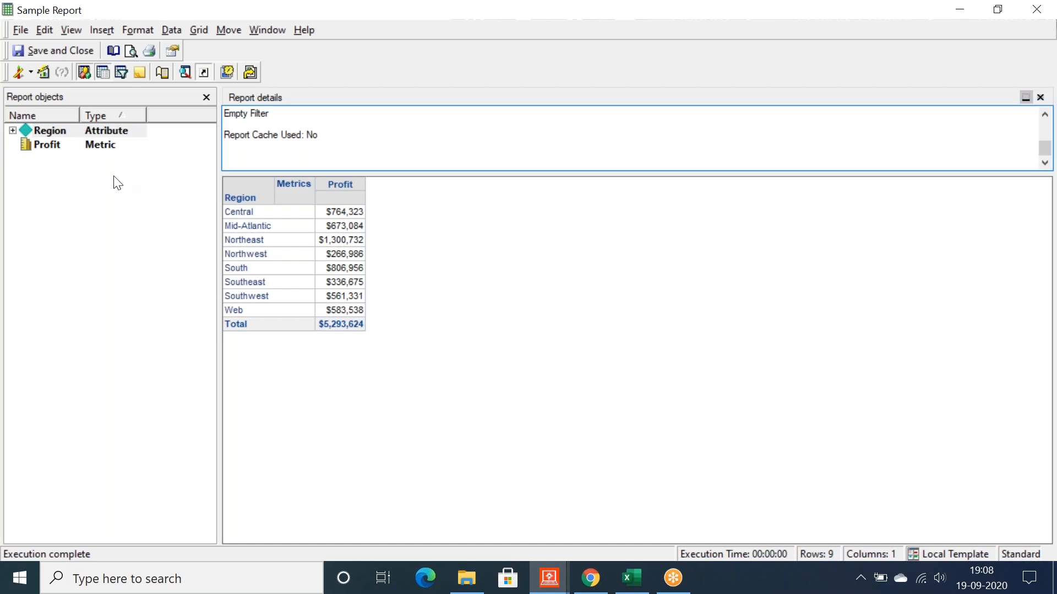
Step: Show the View Filter area above the grid of Sample Report
left_click(70, 30)
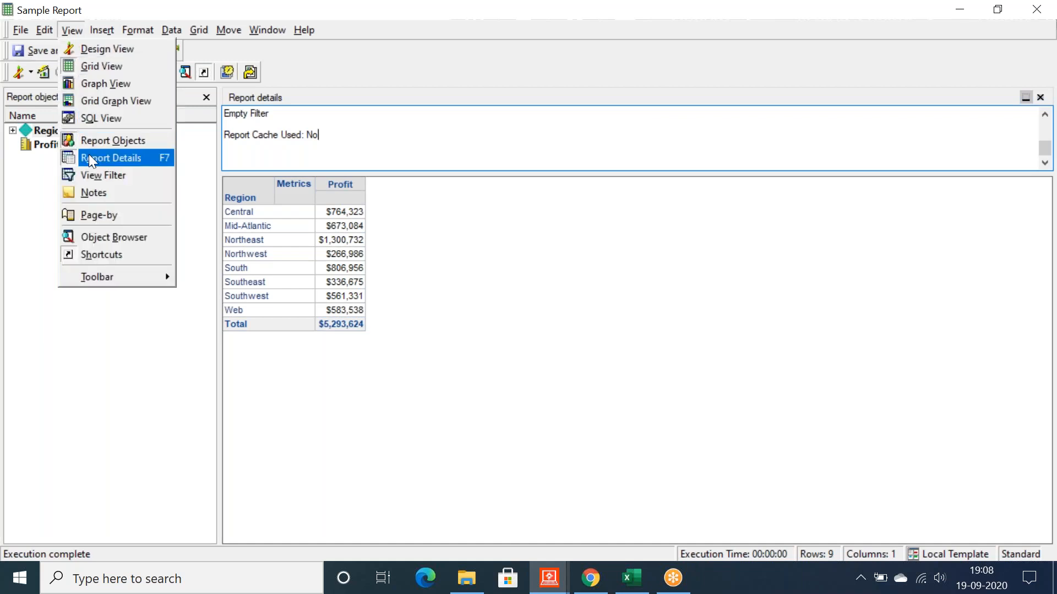
left_click(75, 391)
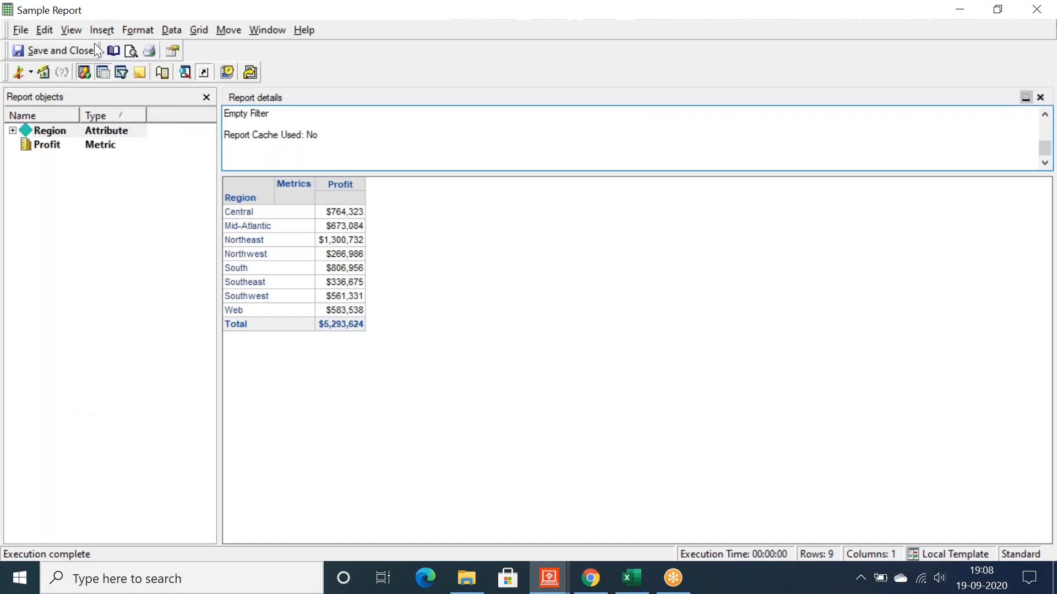
left_click(72, 31)
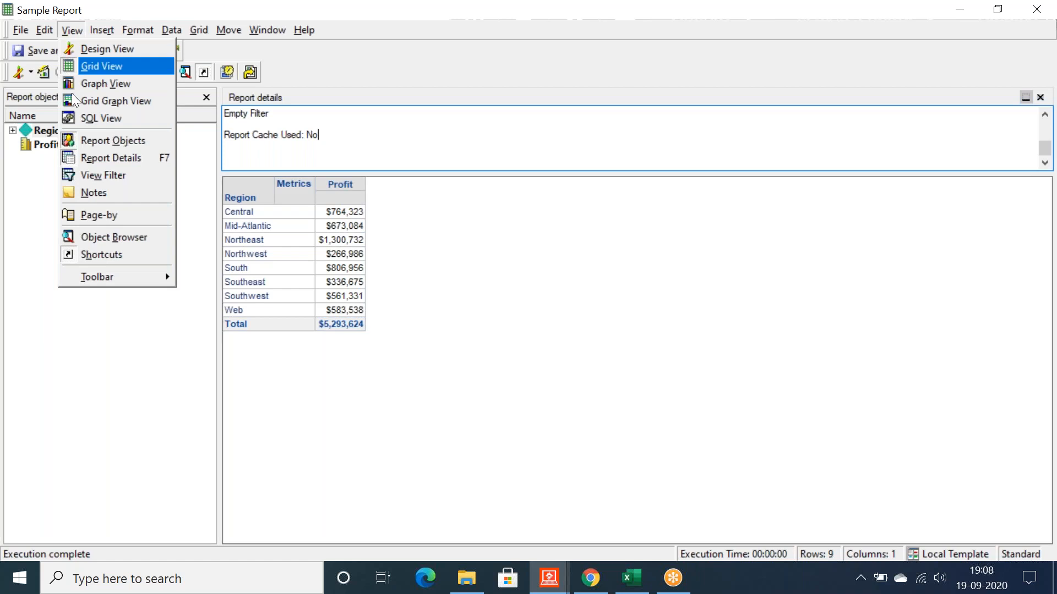
left_click(91, 175)
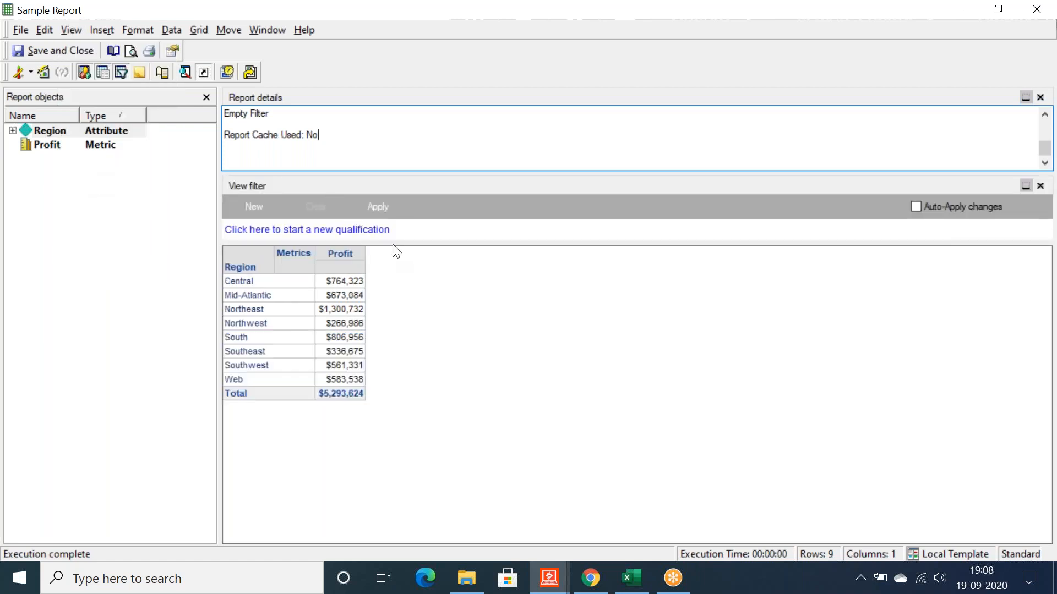
Step: Enlarge the View Filter area above the grid and switch Sample Report to Design View
left_click_drag(391, 243, 373, 291)
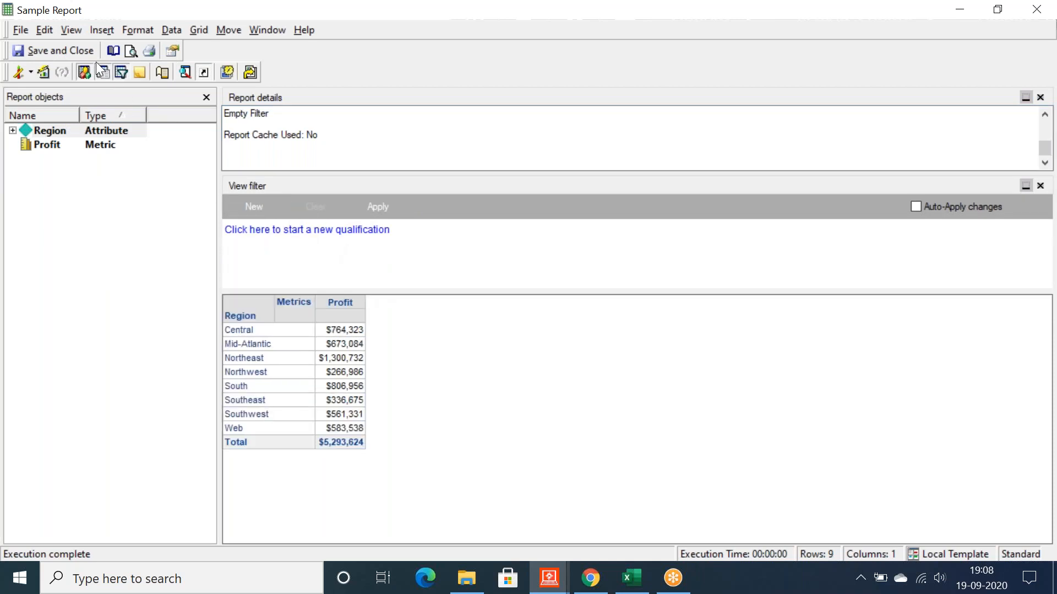
left_click(17, 72)
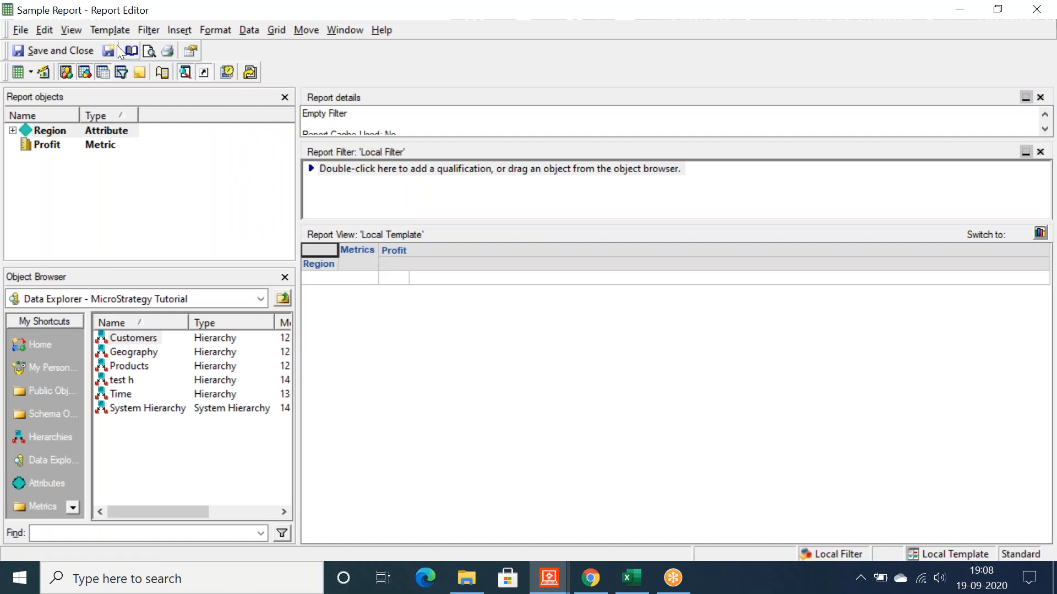
left_click(67, 32)
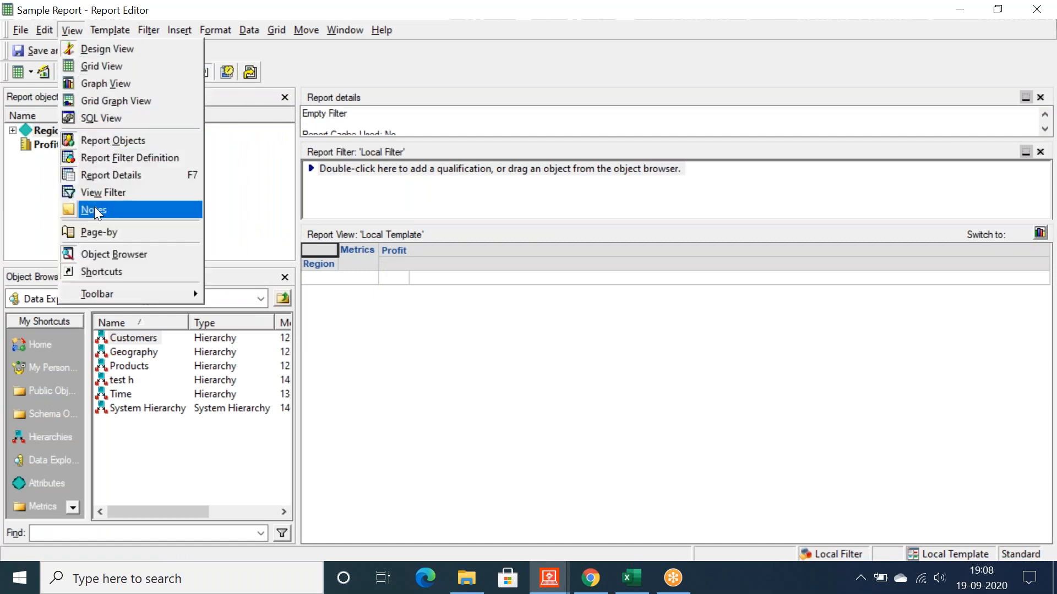
left_click(413, 187)
Step: Enlarge the Report Filter and Report Details areas of Sample Report in Design View
left_click_drag(357, 136, 352, 143)
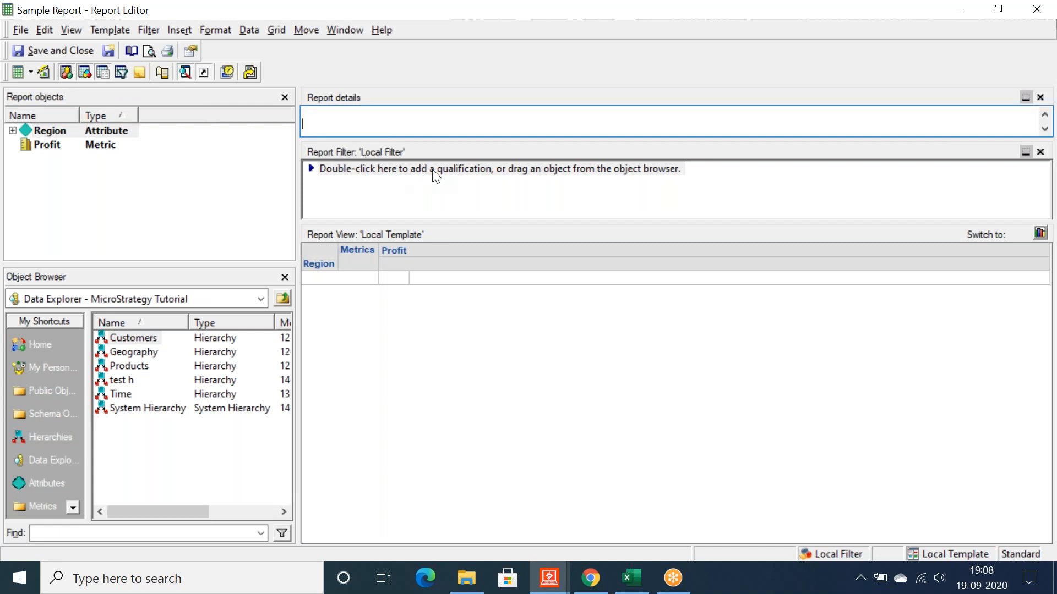
left_click_drag(438, 217, 438, 263)
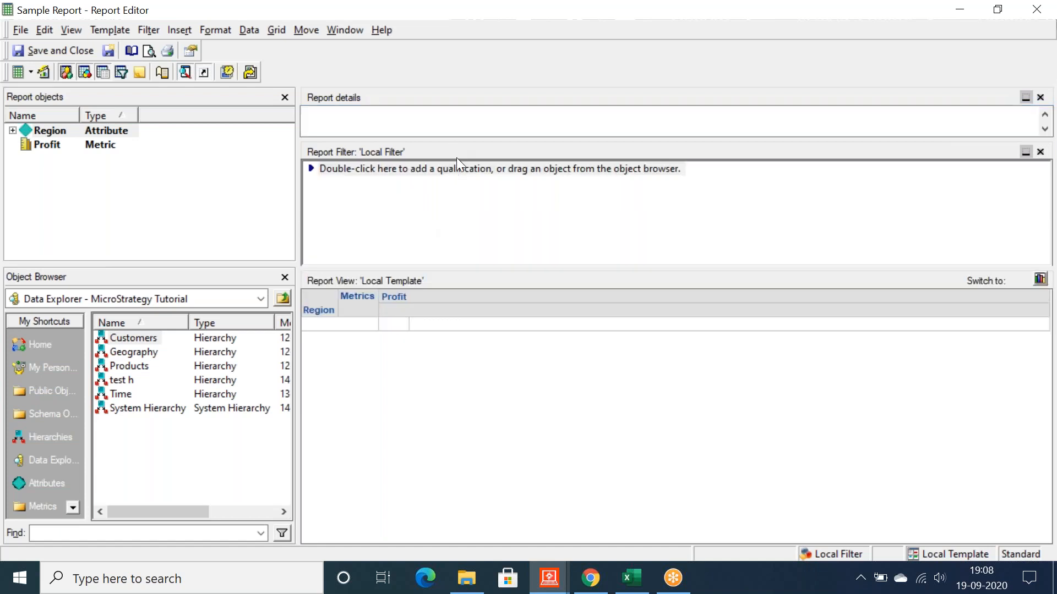
left_click_drag(458, 140, 418, 188)
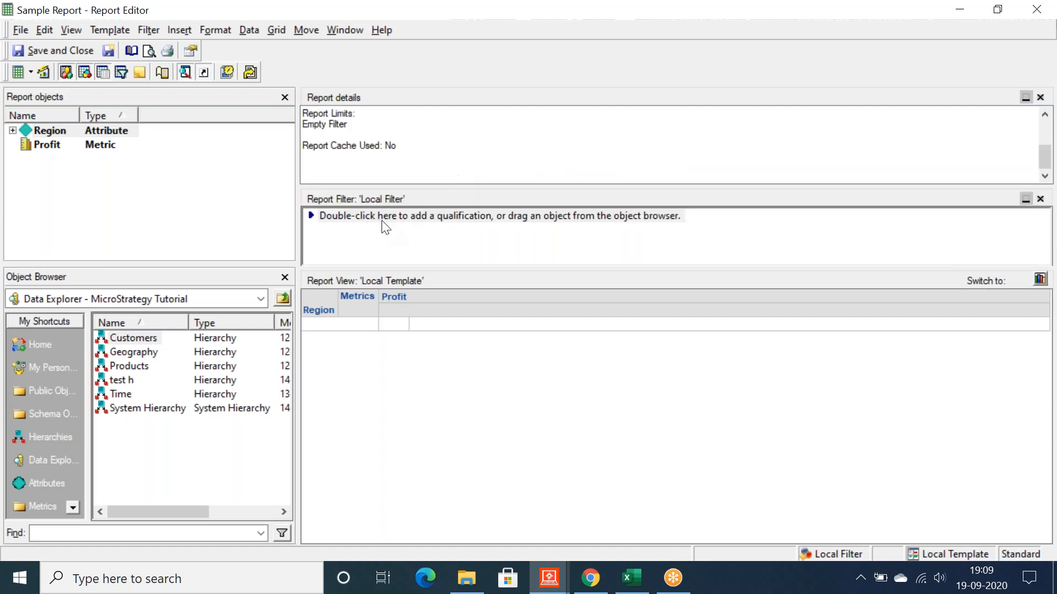
left_click(415, 198)
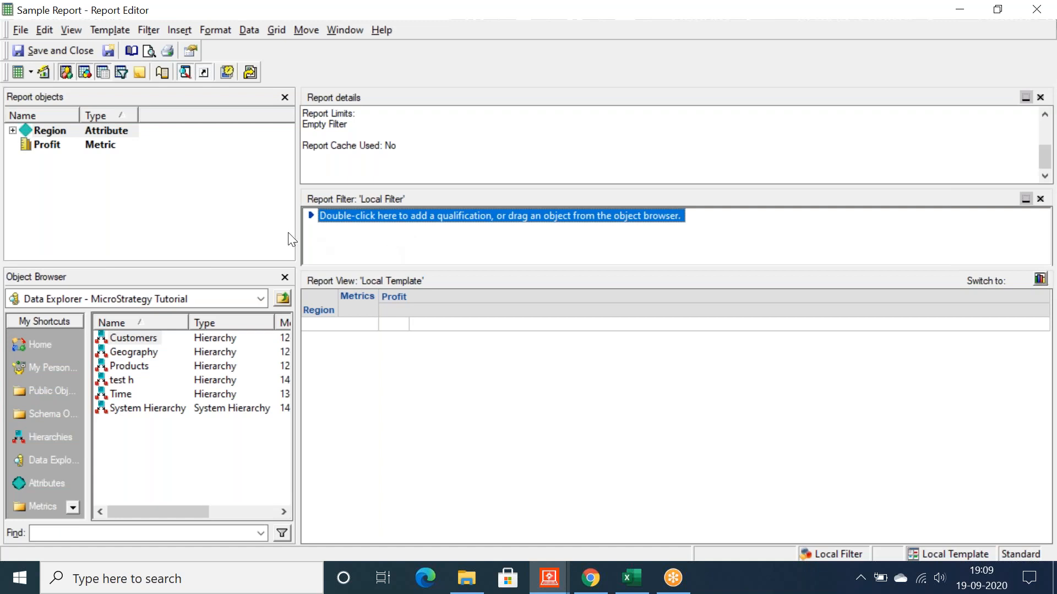
double_click(376, 218)
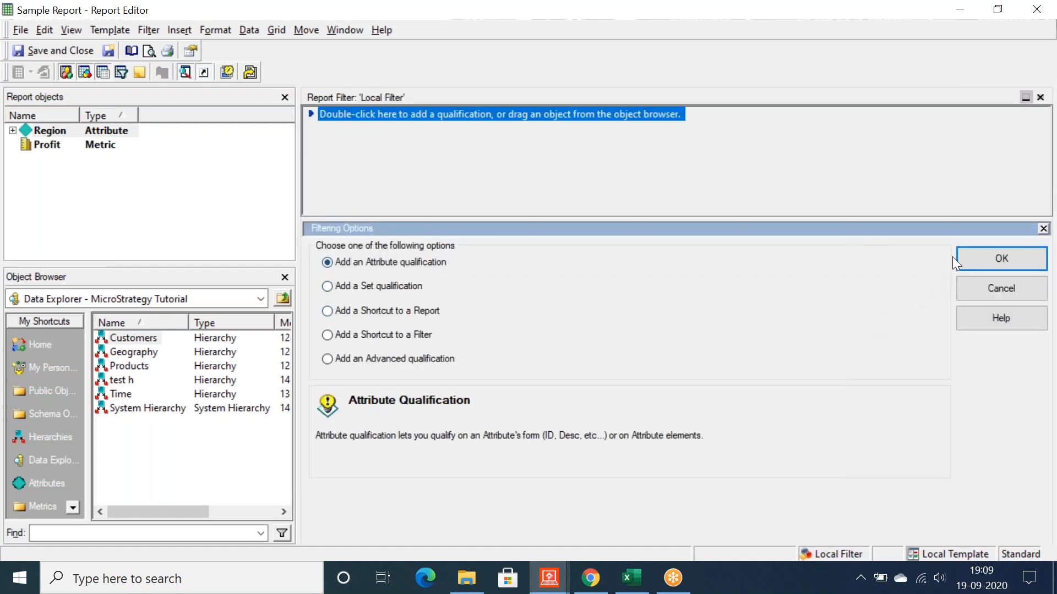
left_click(969, 259)
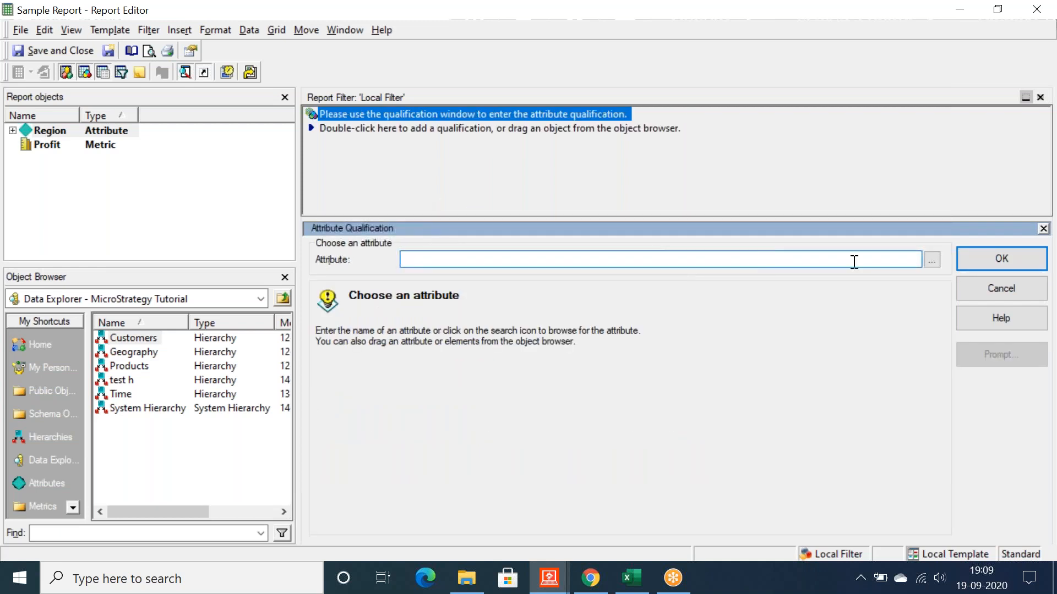
left_click(932, 260)
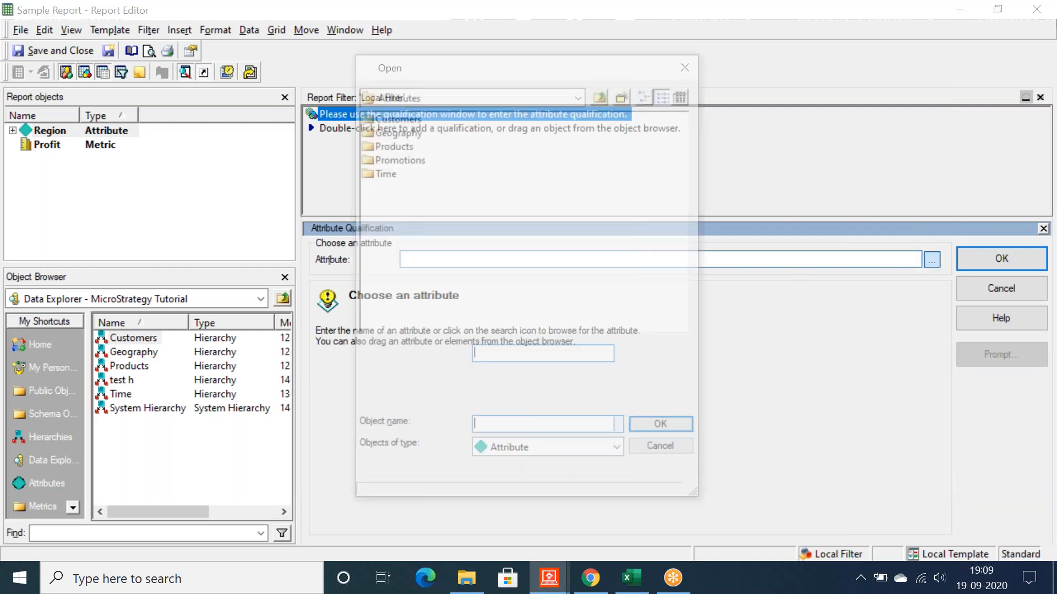
left_click(659, 448)
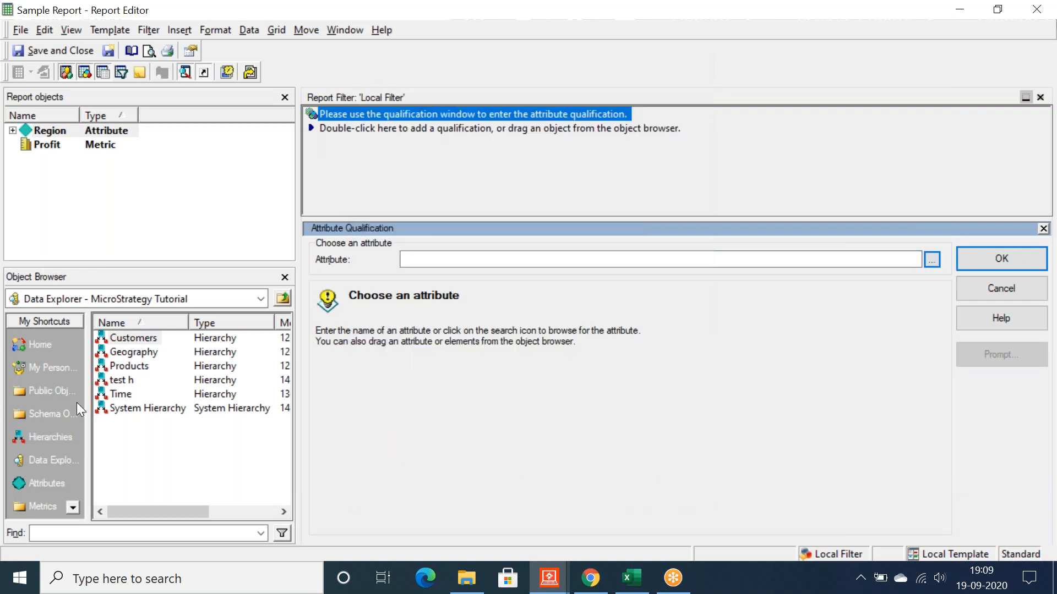
left_click(32, 481)
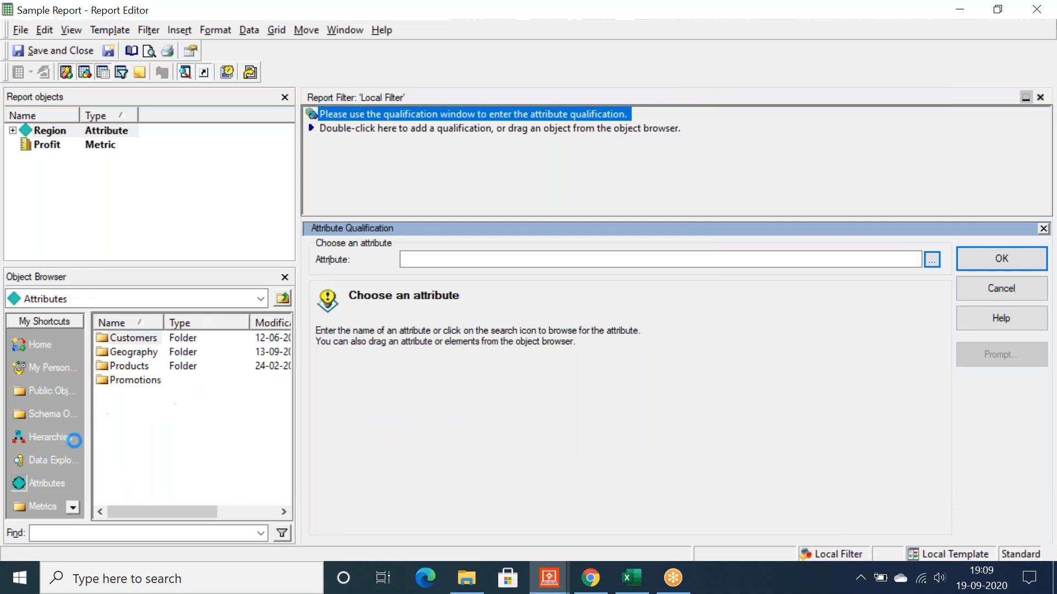
left_click(121, 394)
double_click(120, 394)
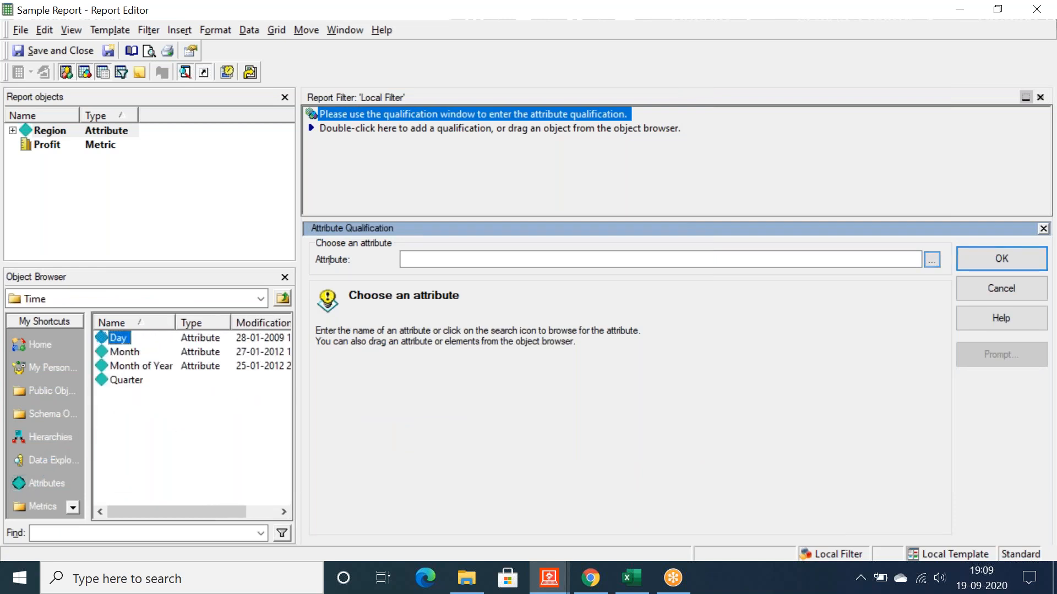
left_click_drag(115, 397, 431, 271)
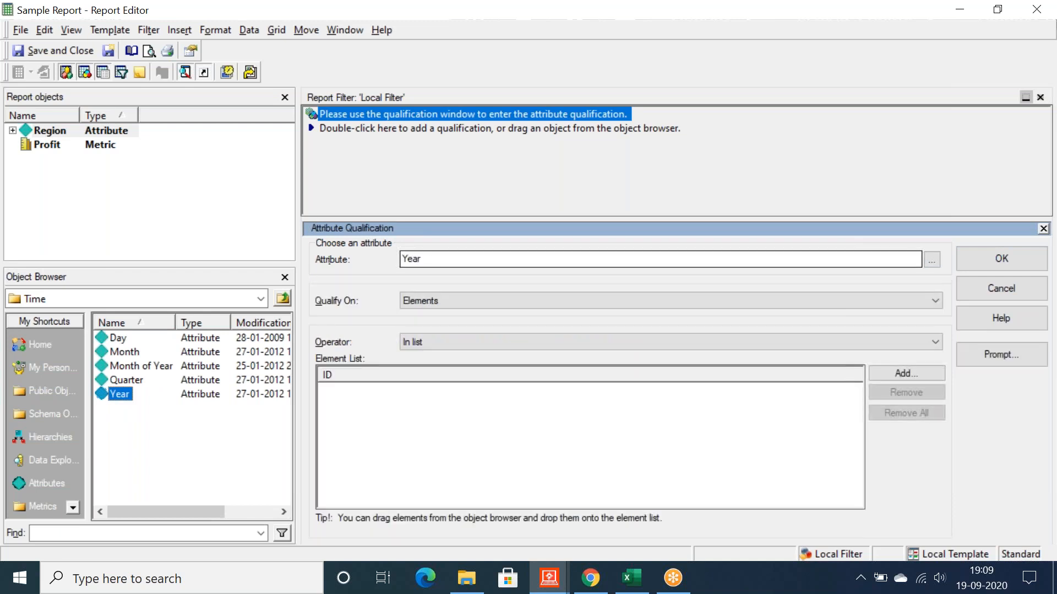
left_click(969, 287)
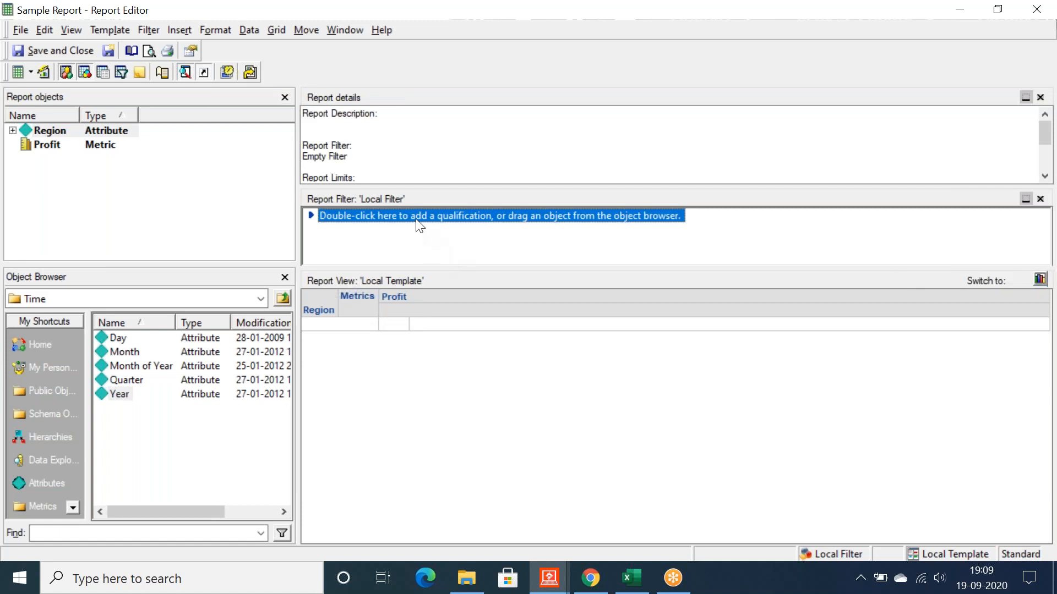
Step: Start an attribute qualification in the empty report filter and enter year as its attribute
double_click(417, 220)
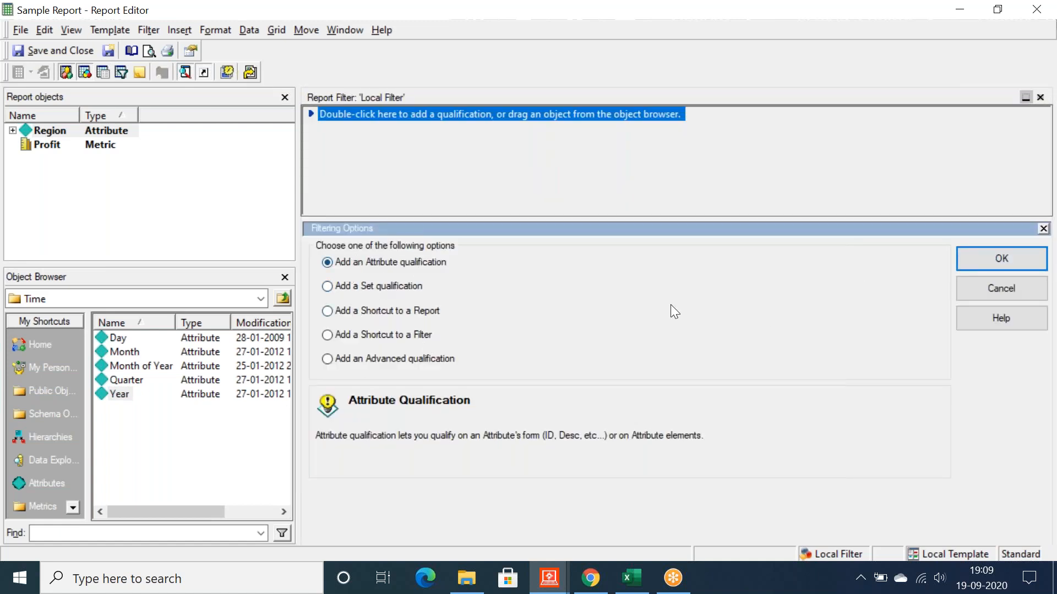
left_click(972, 260)
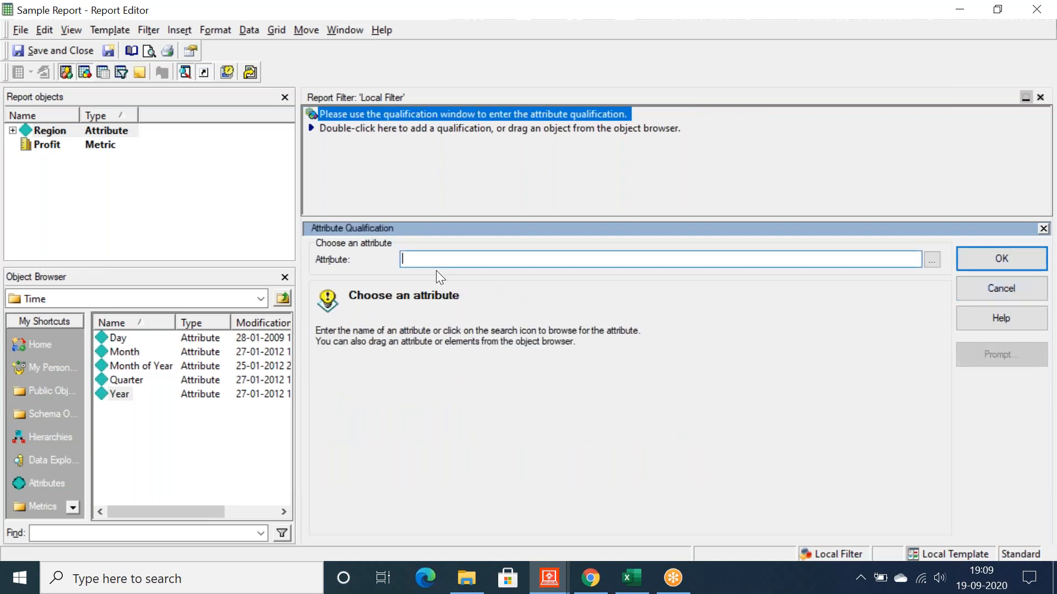
type("year")
key("Return")
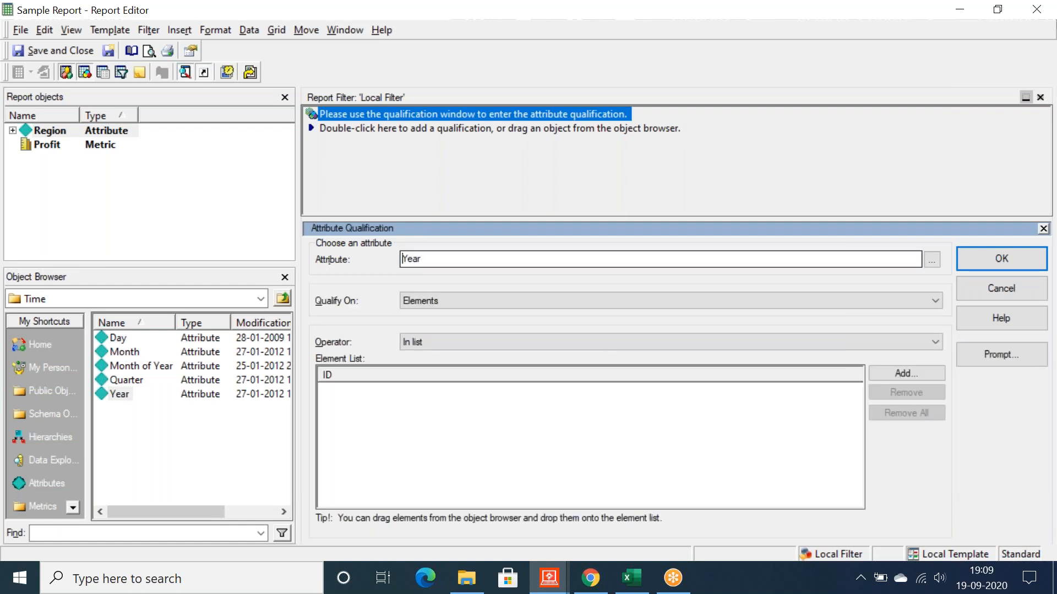
Step: Try to look up the qualification's attribute by the partial name ca and cancel the choice between matching attributes
left_click_drag(426, 261, 366, 259)
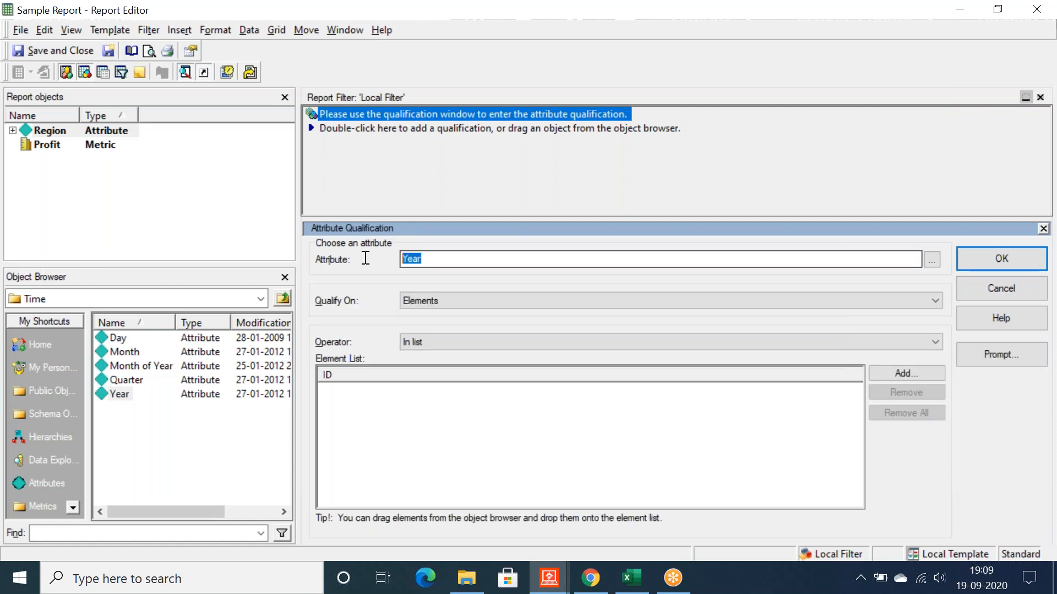
left_click(435, 260)
left_click_drag(432, 261, 391, 255)
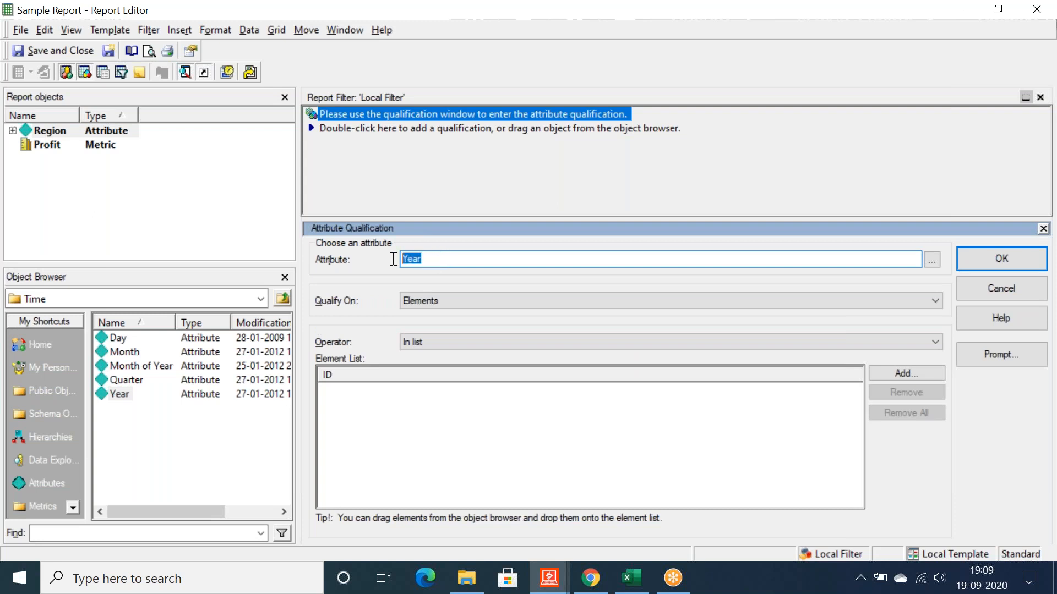
left_click(439, 259)
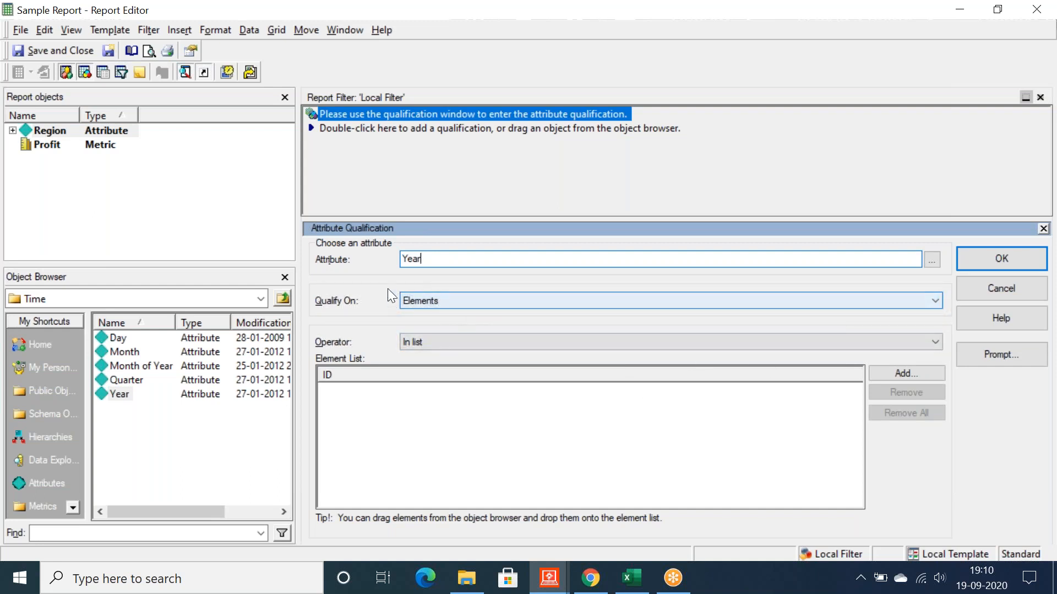
left_click_drag(427, 262, 361, 247)
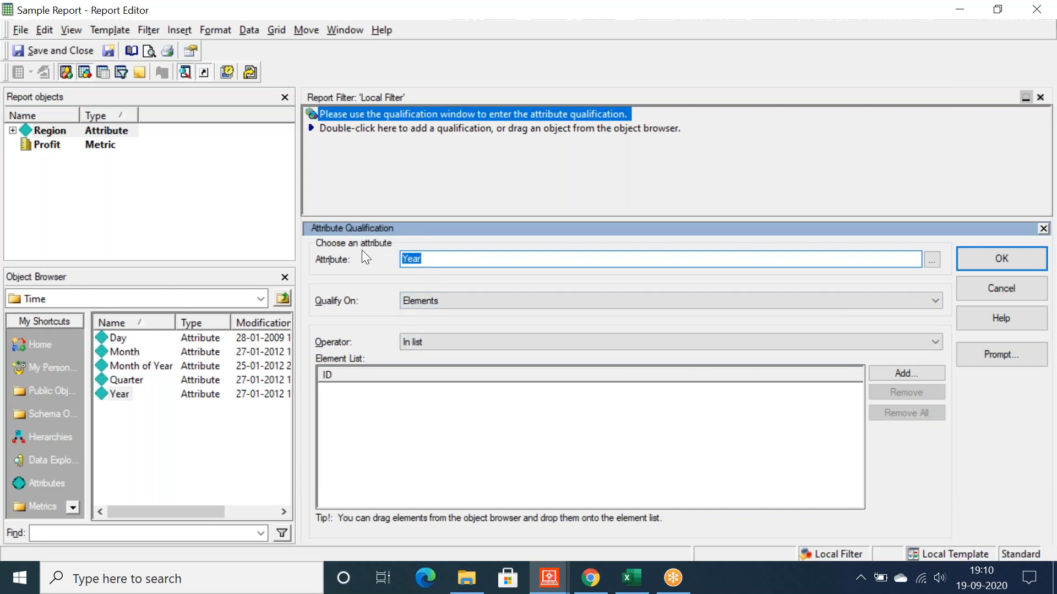
type("ca")
key("Return")
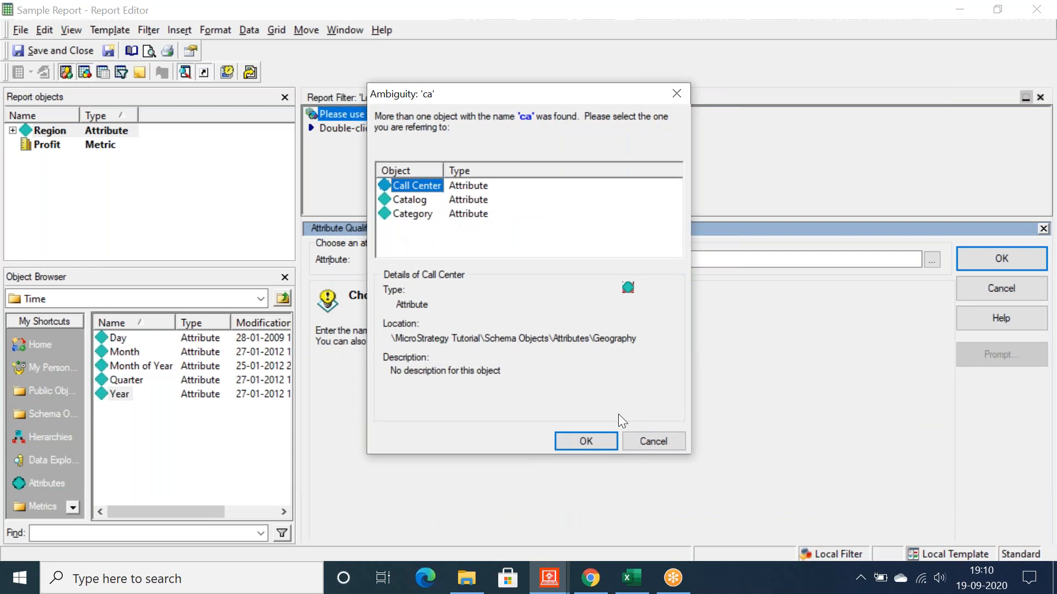
left_click(647, 441)
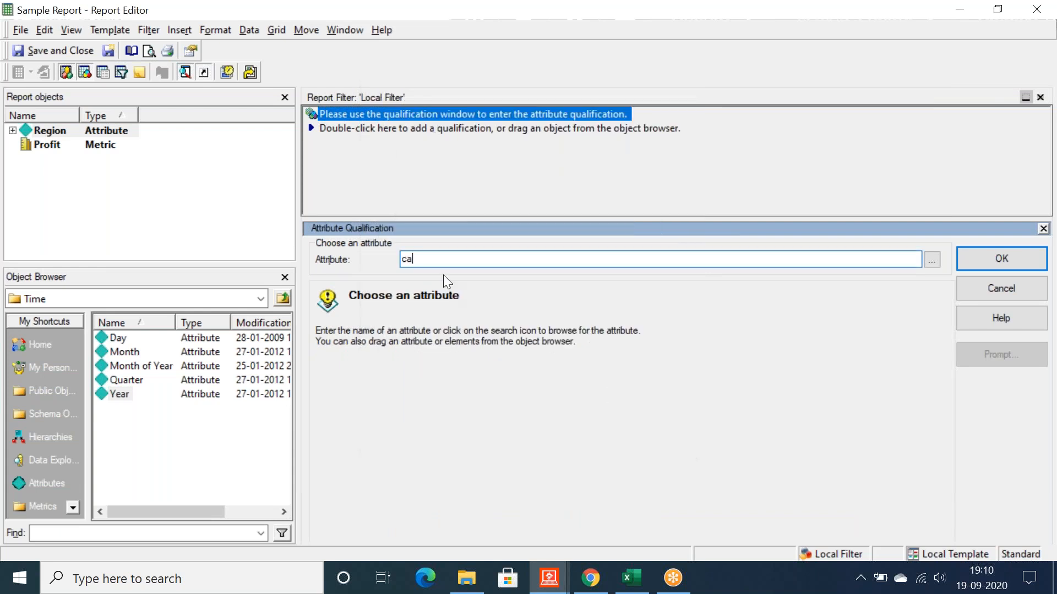
Step: Choose the Year attribute by the partial name y and add the qualification Year In list 2015 to the report filter
type("y")
key("Return")
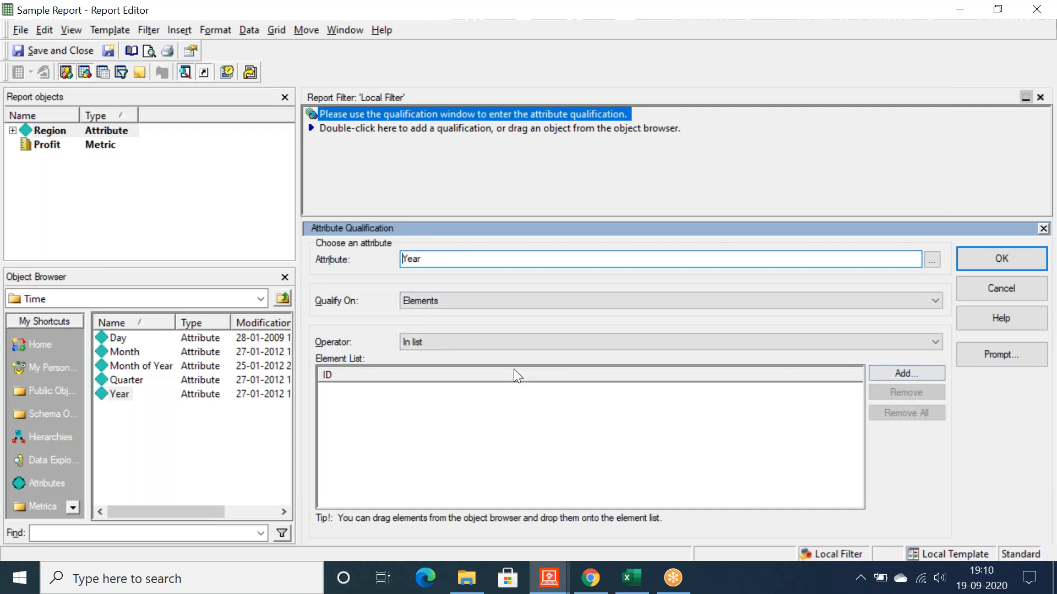
left_click(917, 376)
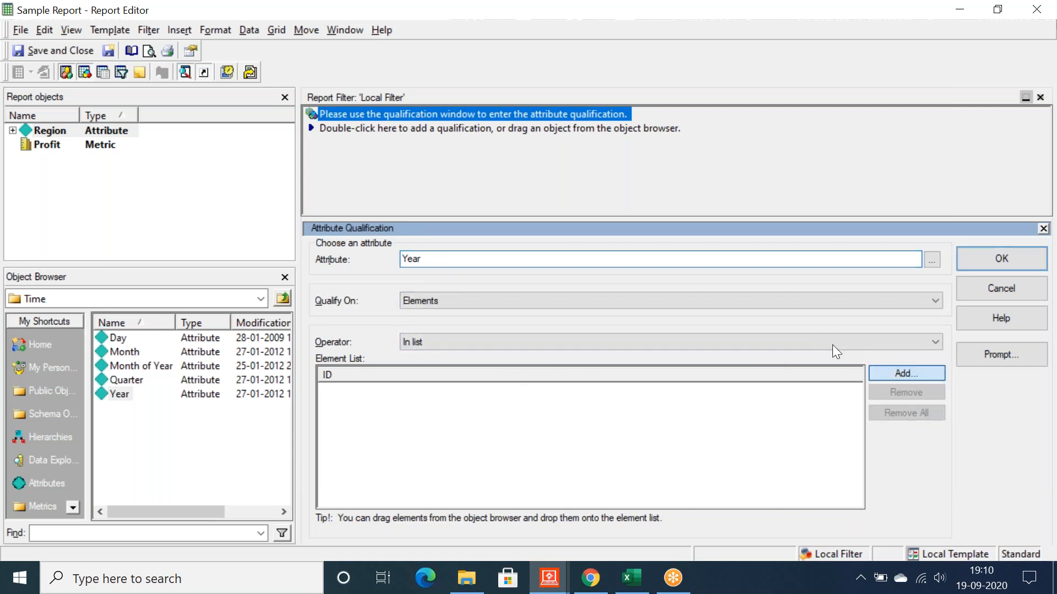
left_click(320, 215)
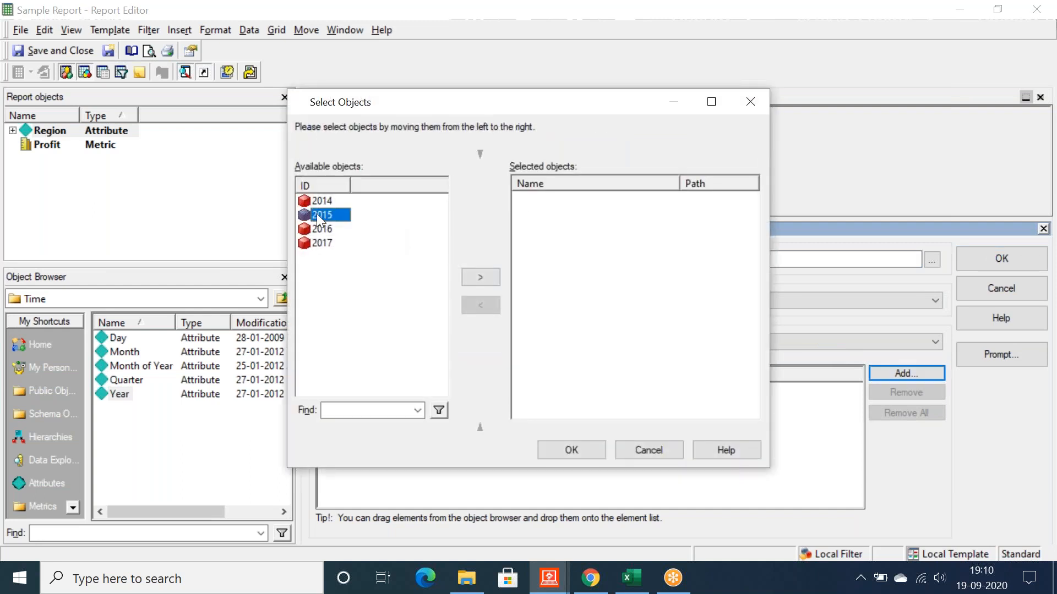
double_click(317, 215)
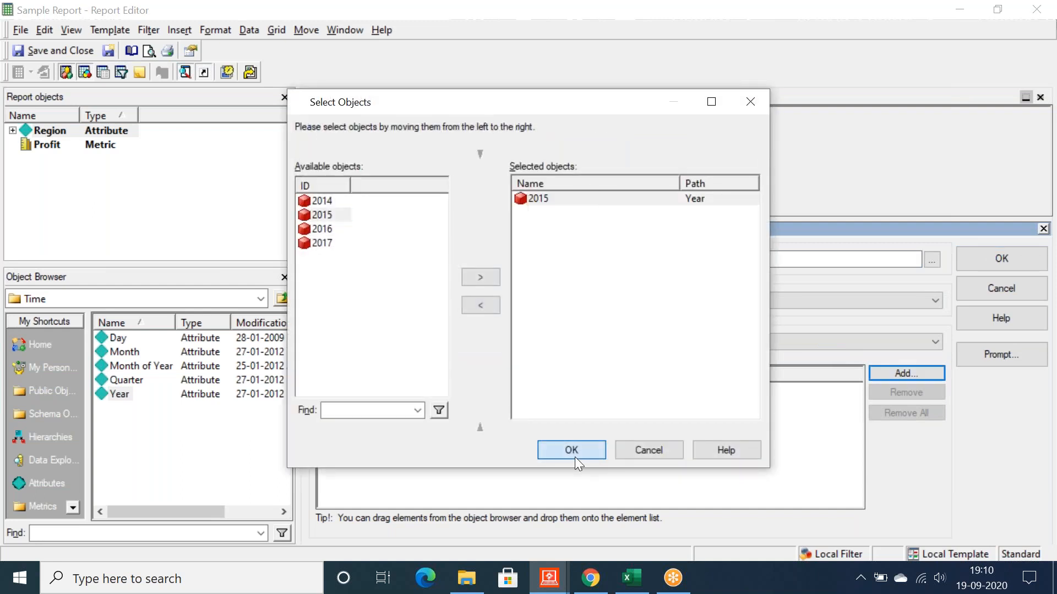
left_click(572, 451)
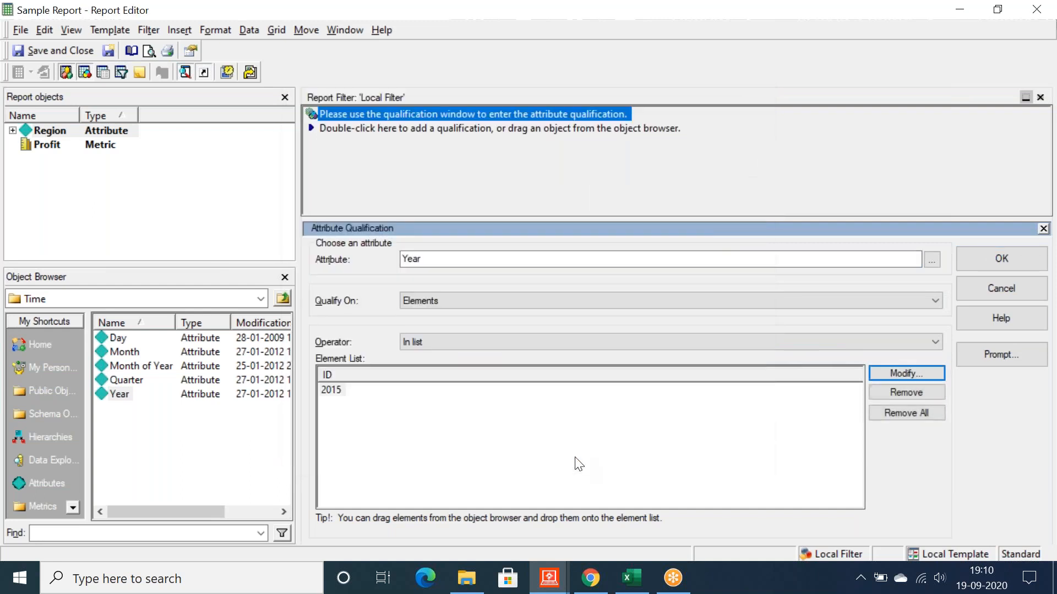
left_click(979, 255)
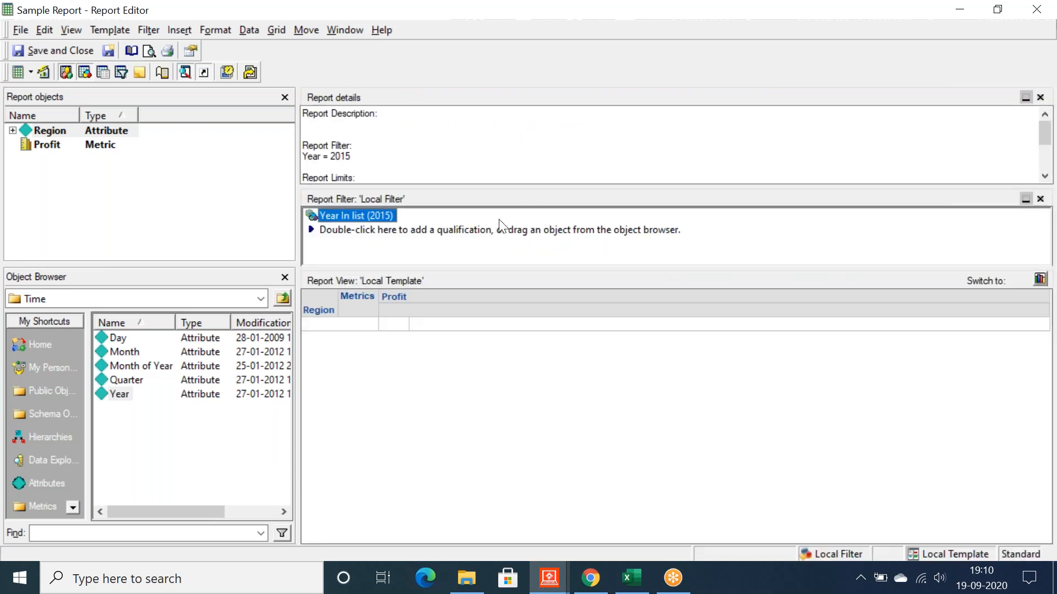
Step: Run the report with its new Year filter in Grid View and close the View Filter area
left_click_drag(358, 158, 290, 145)
left_click(358, 162)
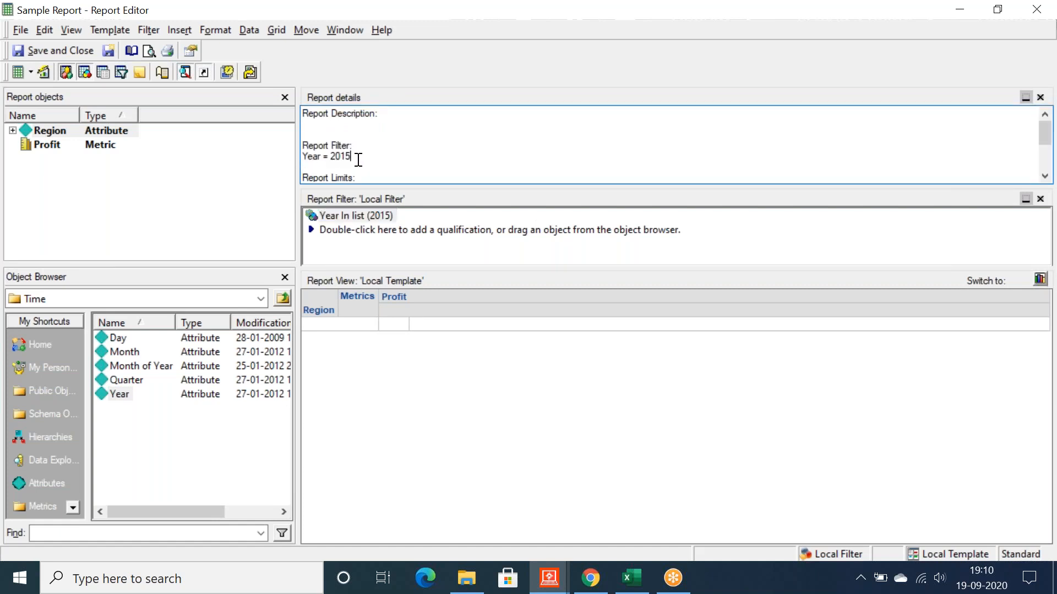
left_click(19, 72)
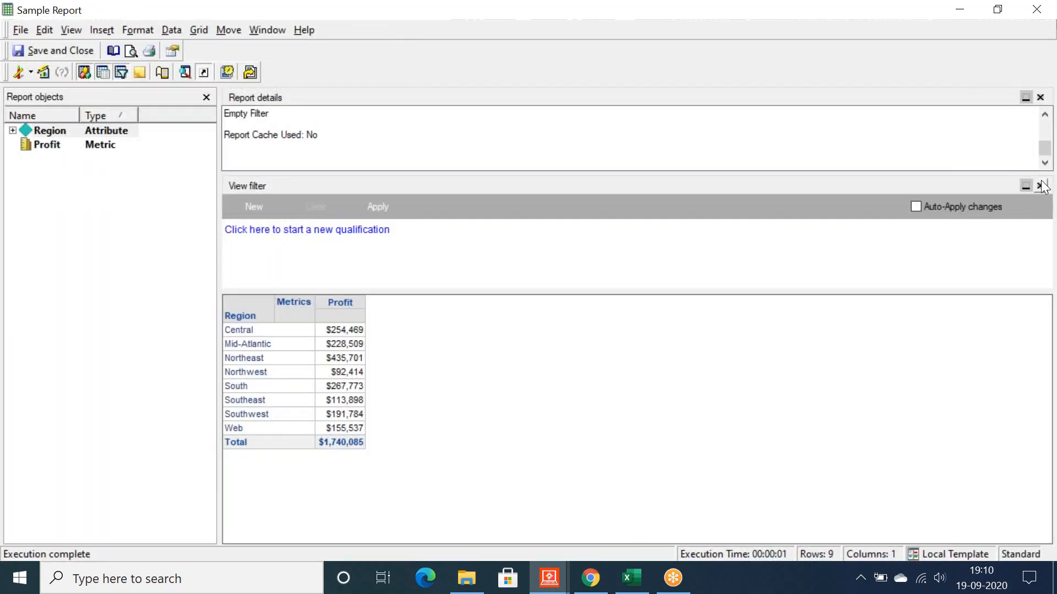
left_click(1040, 186)
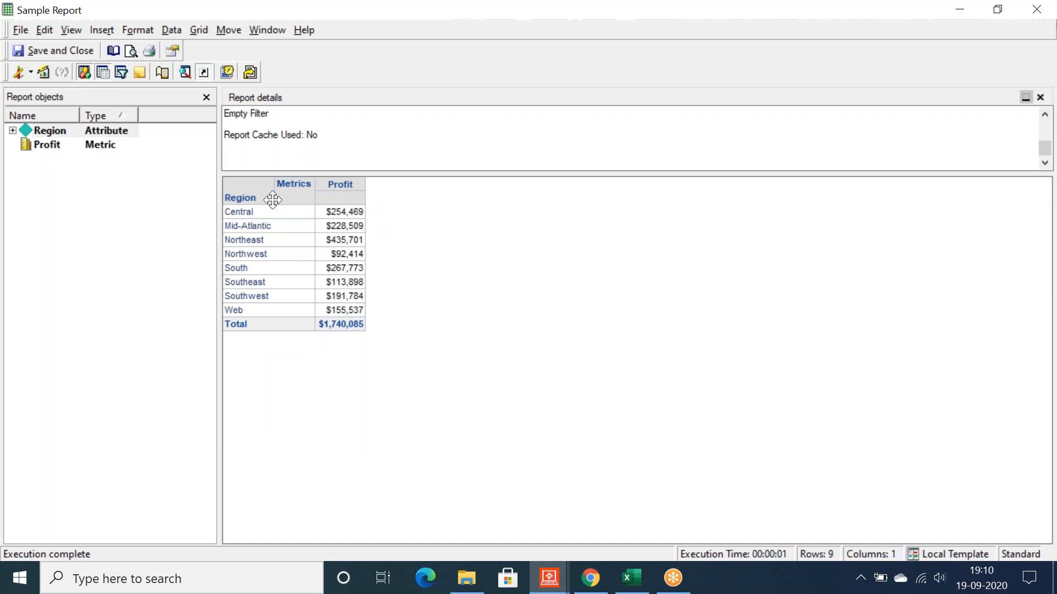
Step: Review the report filter entry in the report details above the grid
left_click(453, 144)
scroll(471, 135, "up", 2)
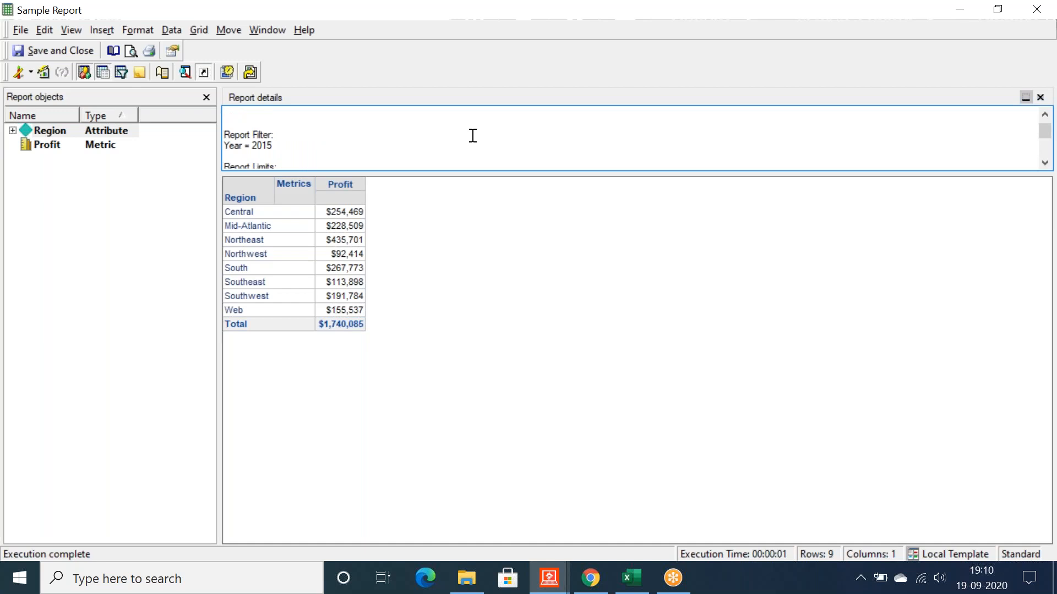
left_click_drag(280, 146, 226, 122)
left_click(308, 141)
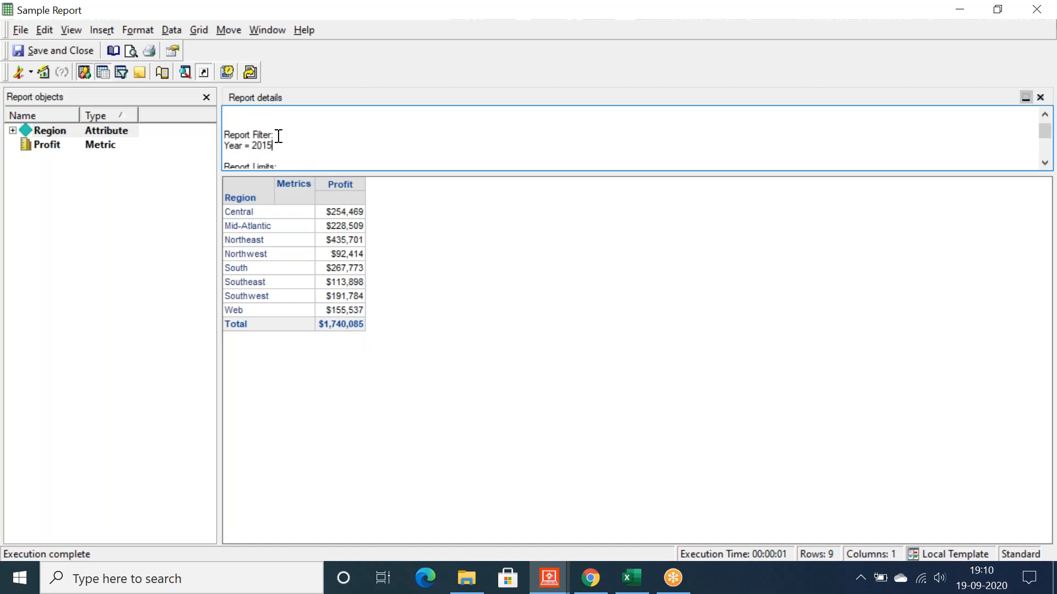
Step: Switch Sample Report to SQL View and examine the SQL statements for the Year filter condition
left_click(31, 74)
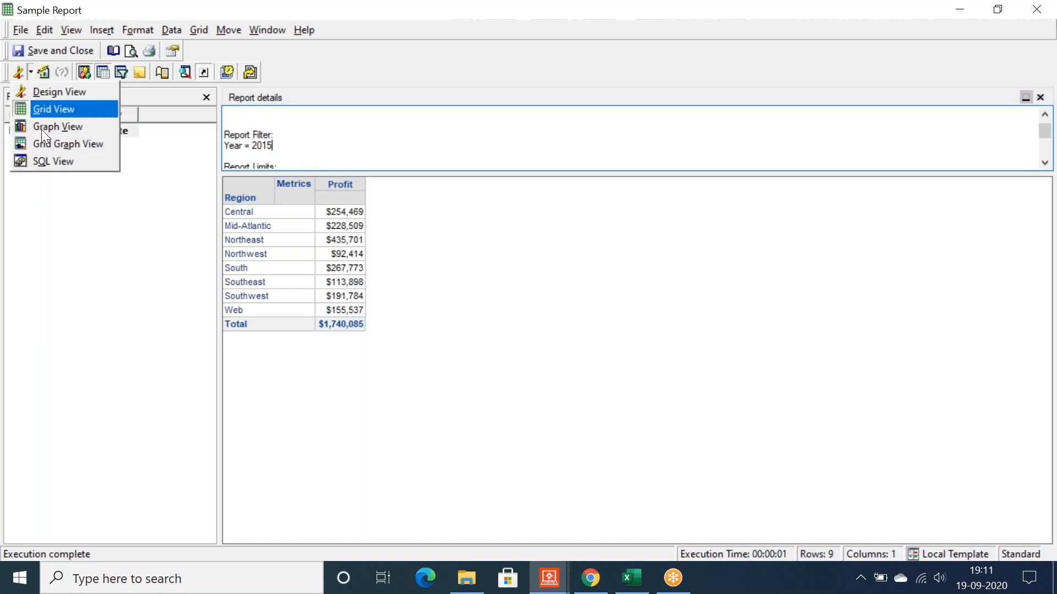
left_click(37, 164)
scroll(131, 300, "down", 2)
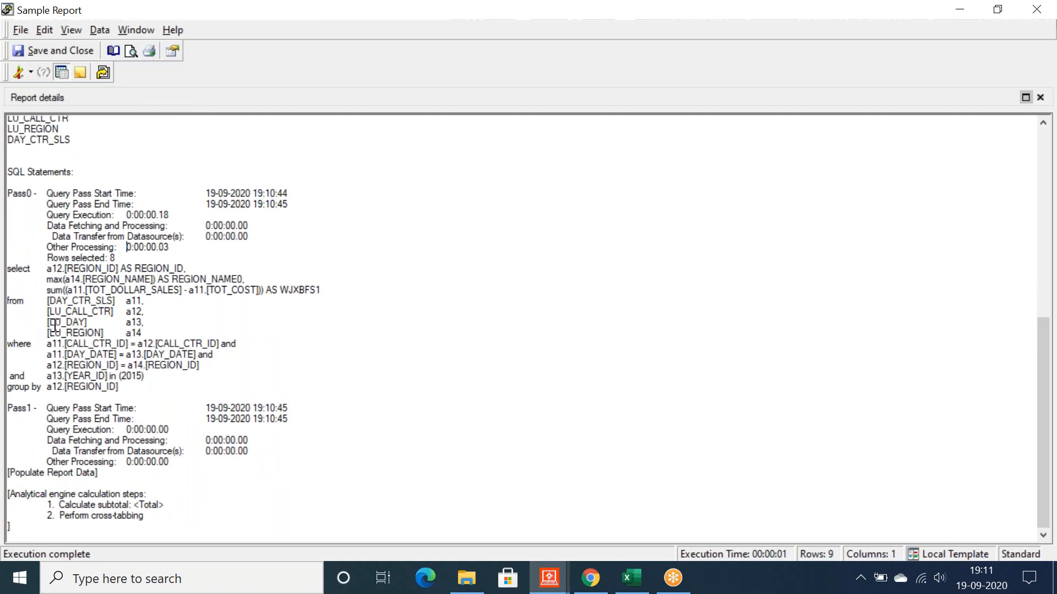
Step: Highlight the Pass0 query and its condition a13.[YEAR_ID] in (2015) in the report's SQL
left_click_drag(119, 386, 9, 279)
left_click(160, 392)
left_click_drag(144, 376, 46, 376)
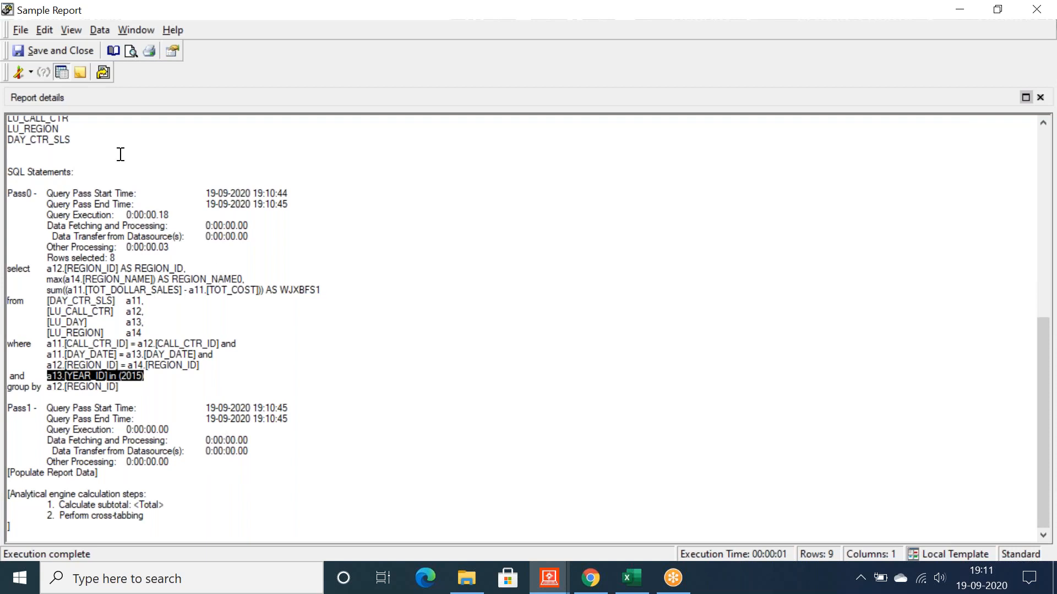
Step: Remove the Year In list (2015) qualification from the report filter in Design View and rerun the report as a grid
left_click(31, 75)
left_click(34, 121)
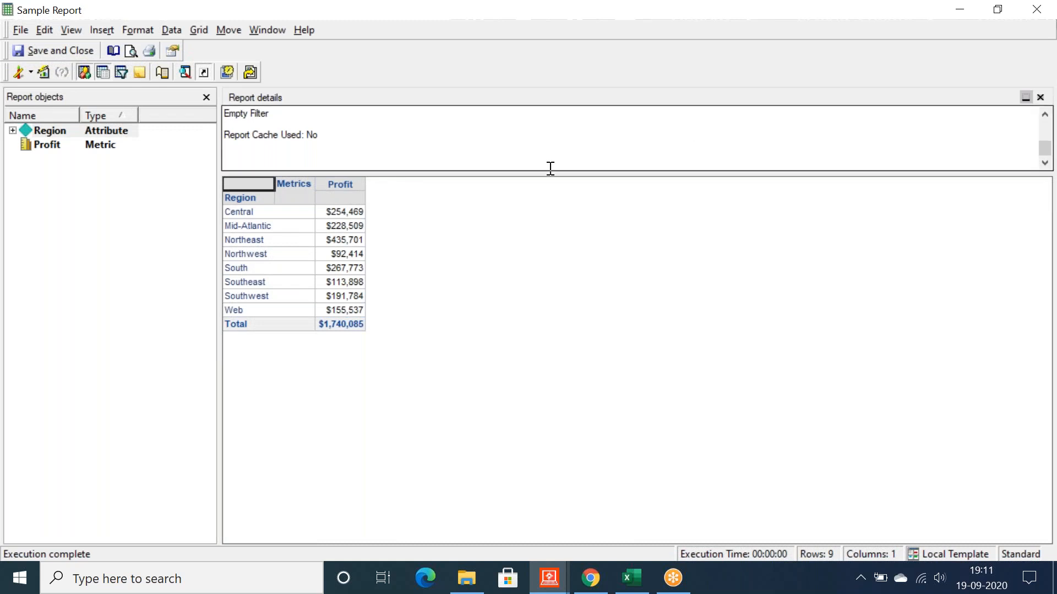
left_click(18, 72)
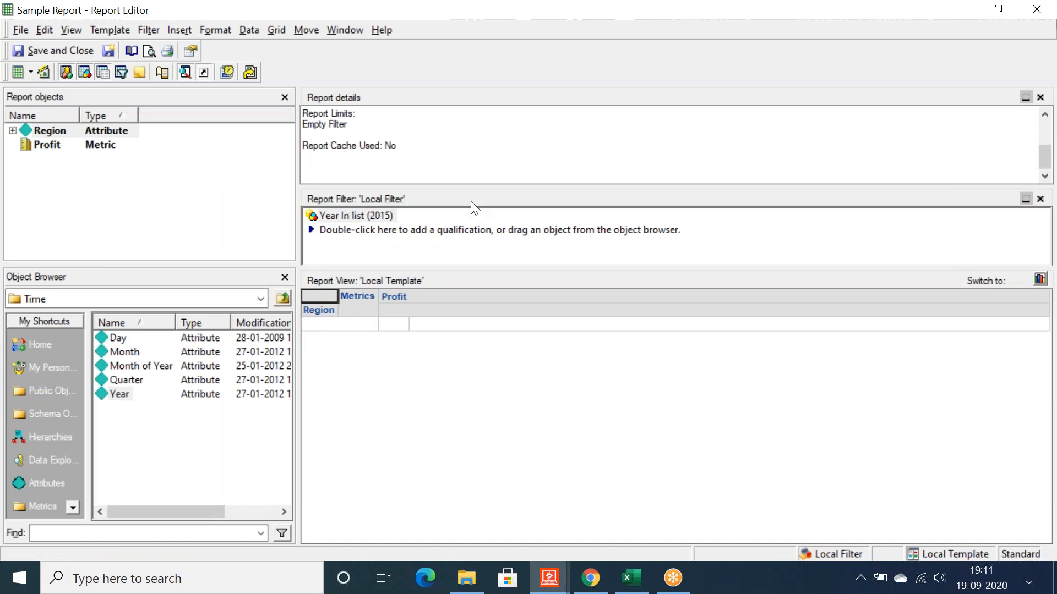
left_click(336, 218)
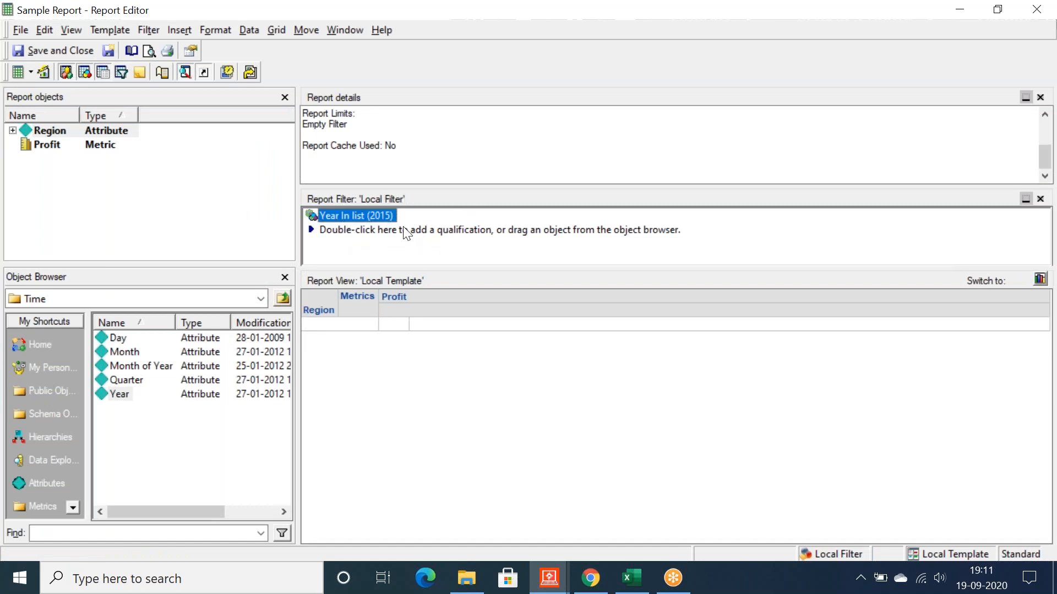
right_click(326, 217)
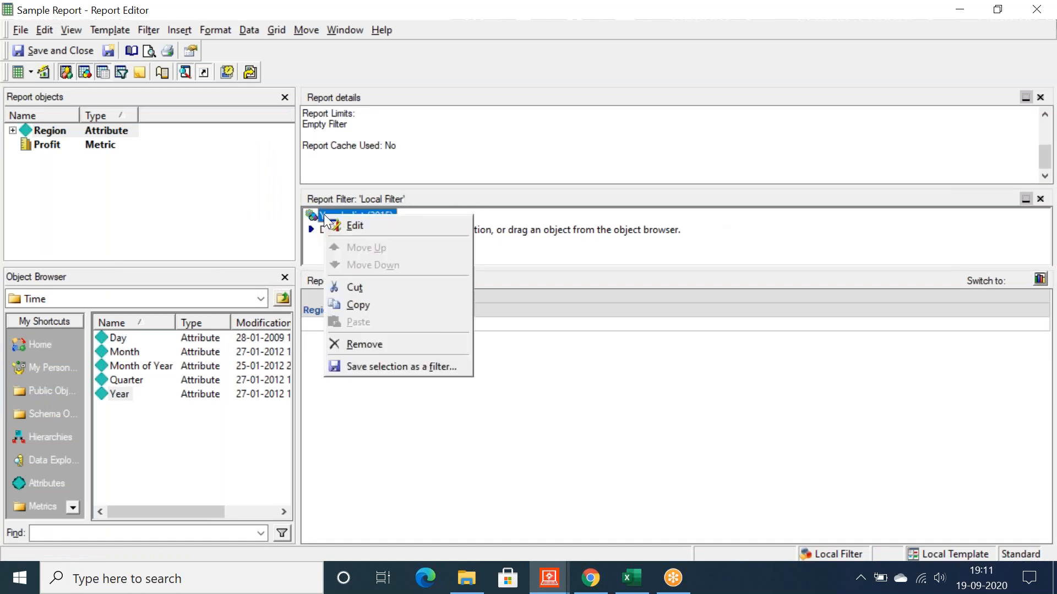
left_click(371, 339)
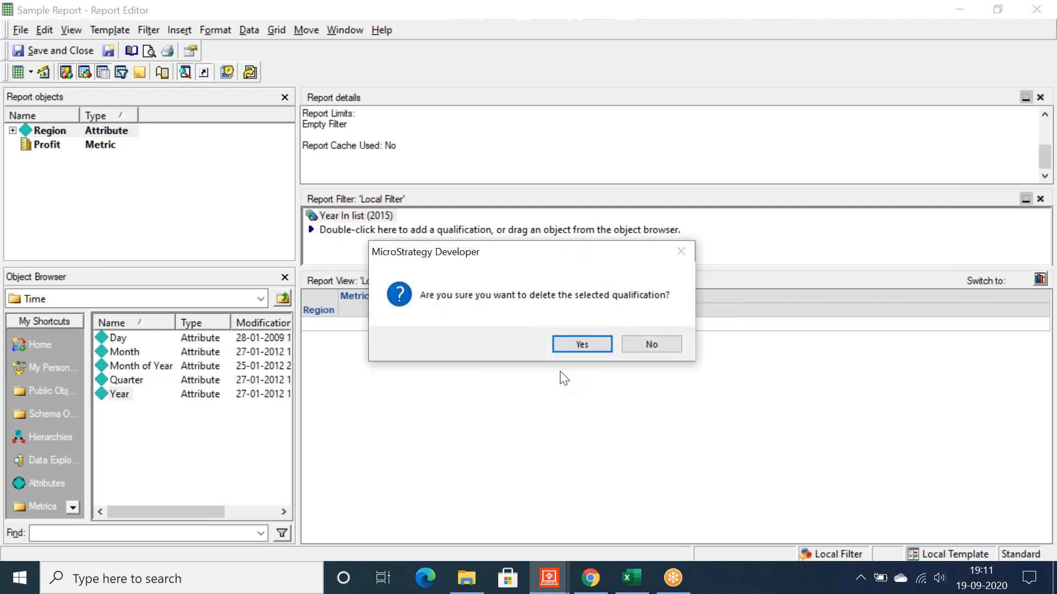
left_click(577, 346)
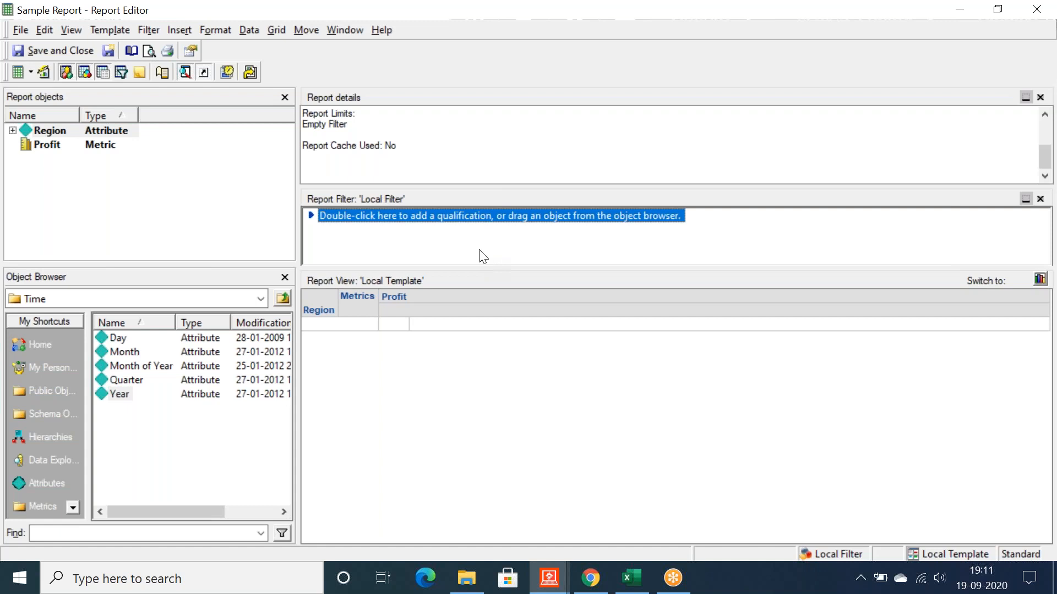
left_click(18, 72)
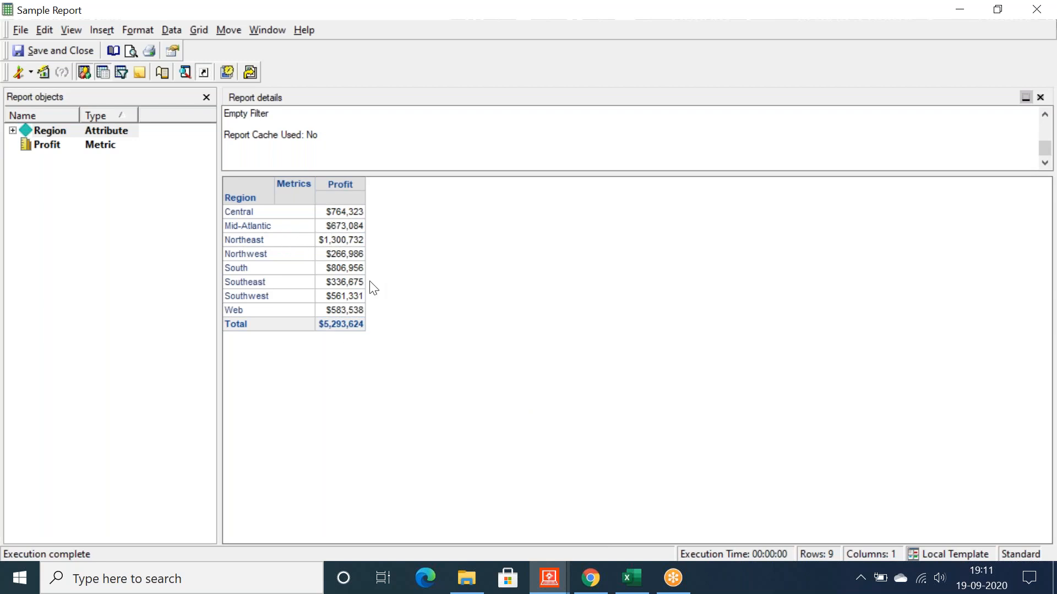
Step: Show the View Filter pane above the report grid and reduce its height
left_click(70, 29)
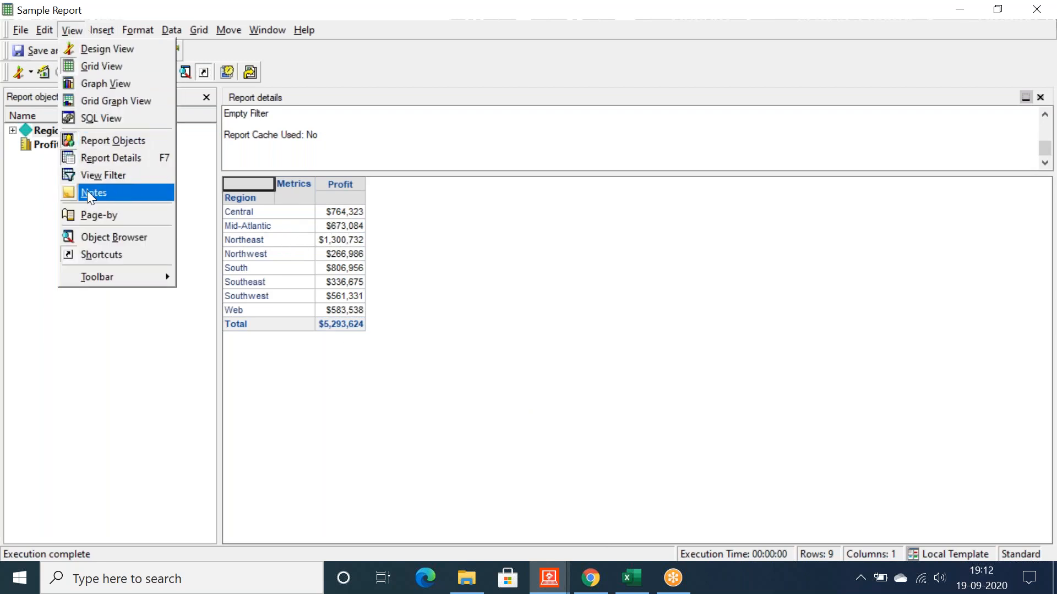
left_click(102, 176)
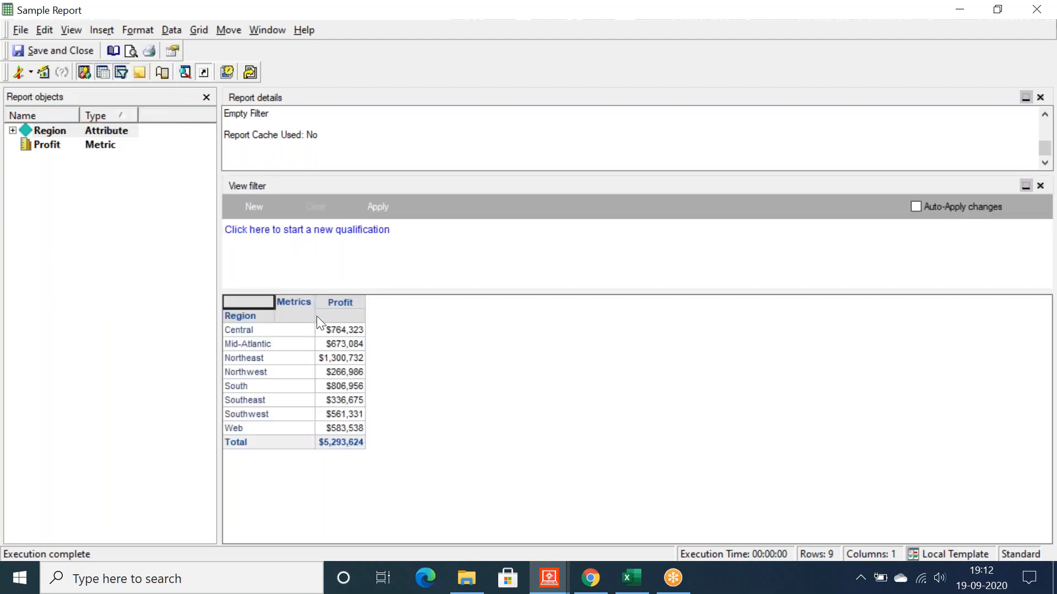
left_click_drag(293, 297, 286, 269)
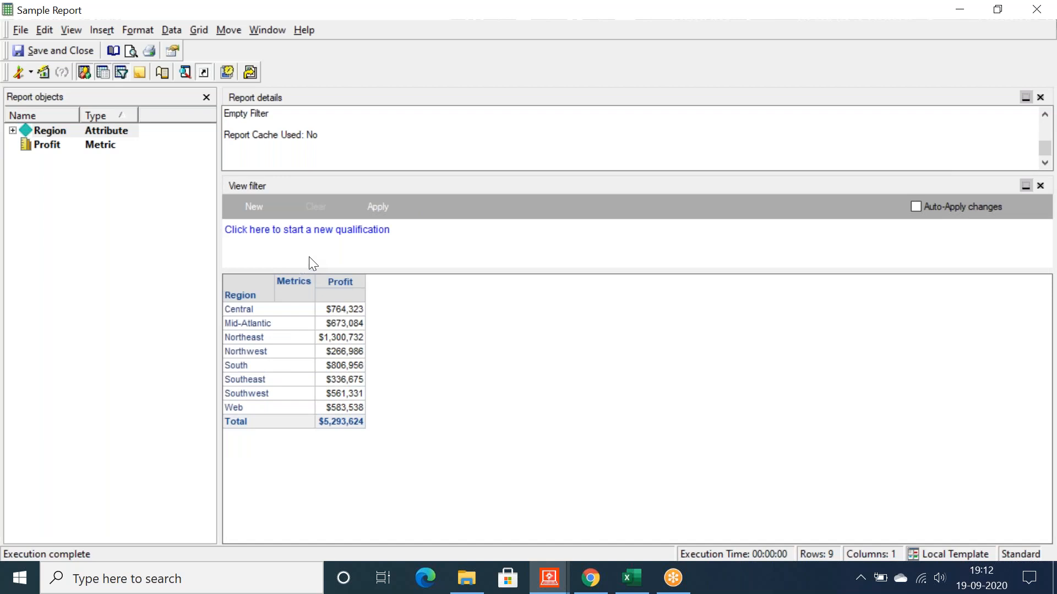
Step: Start a new view filter qualification on the Region attribute with the In list operator
left_click(250, 208)
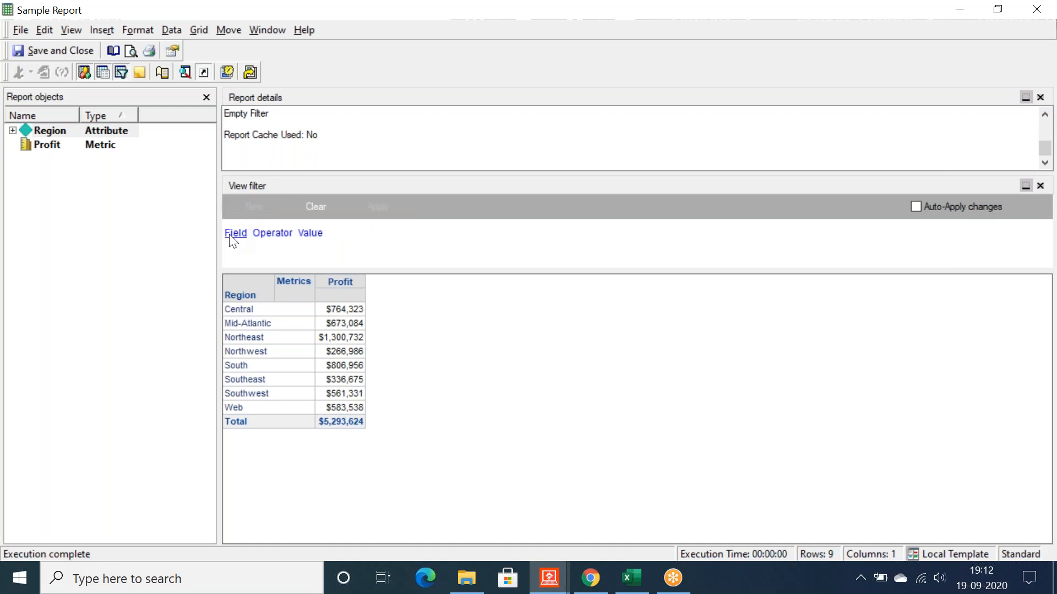
left_click(230, 235)
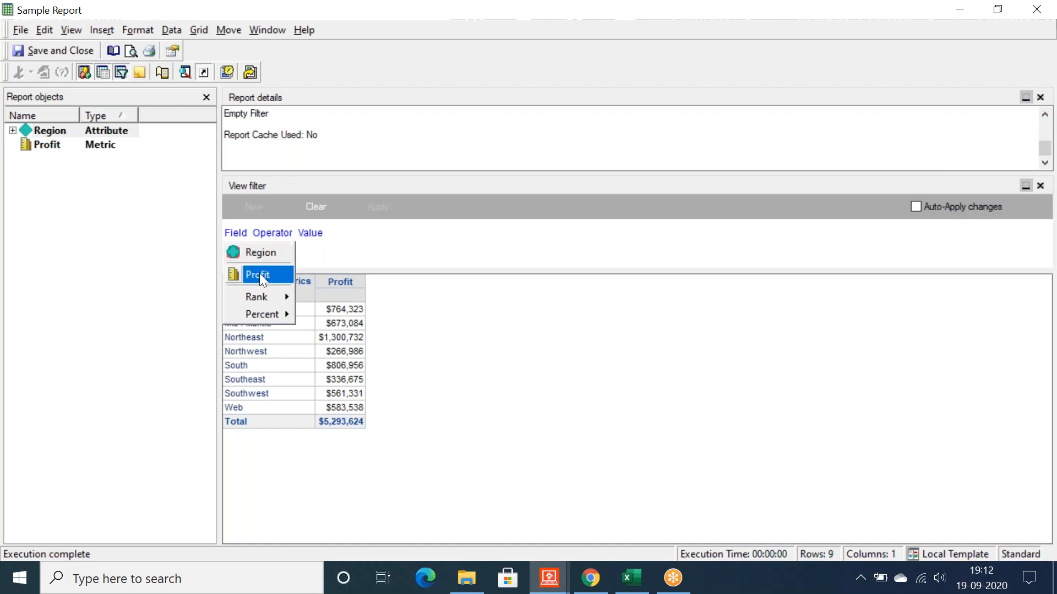
left_click(138, 260)
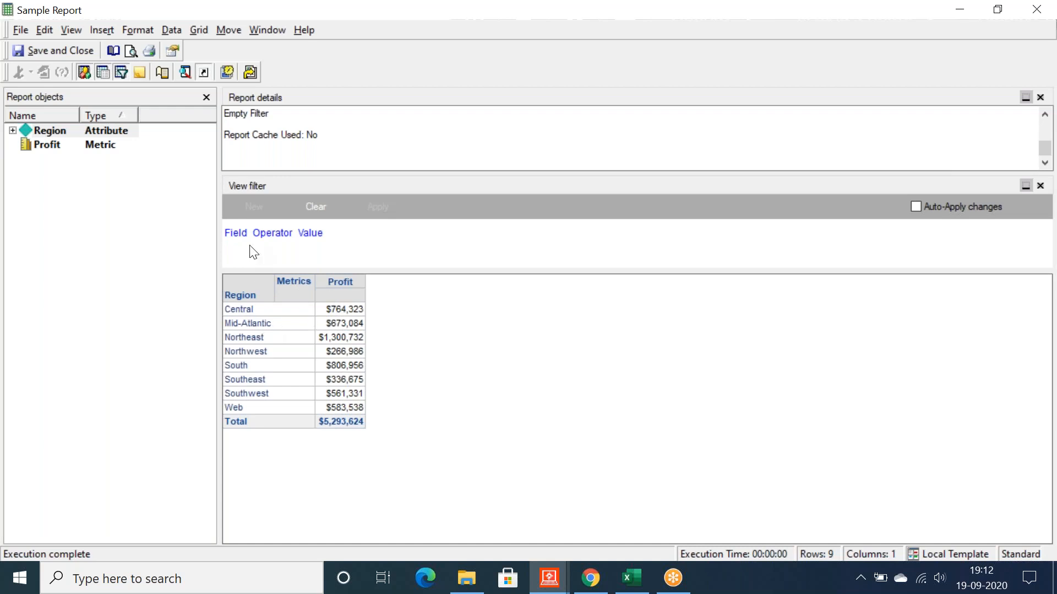
left_click(236, 236)
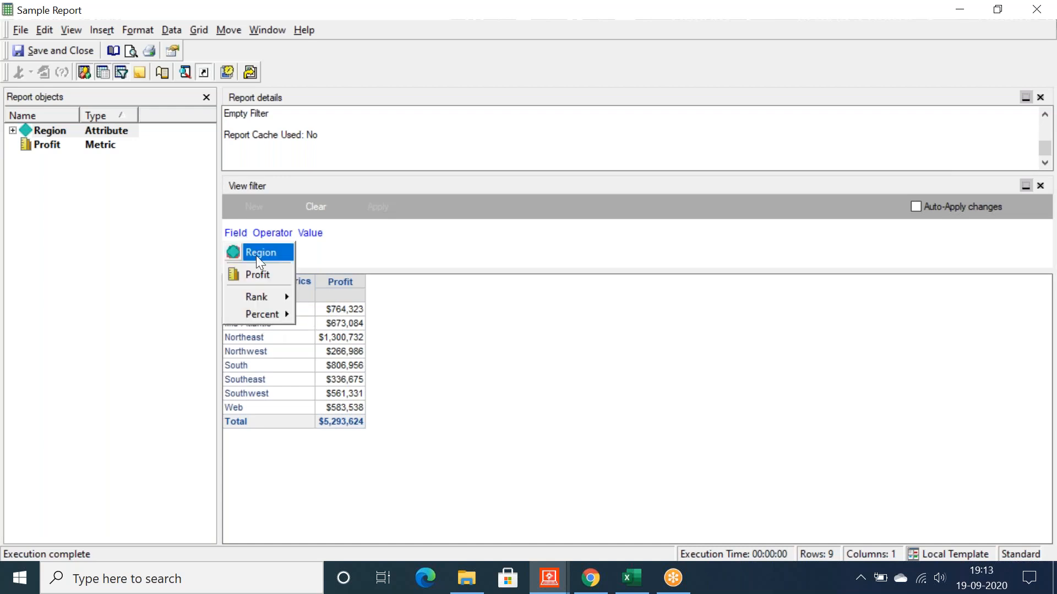
left_click(256, 255)
left_click(283, 233)
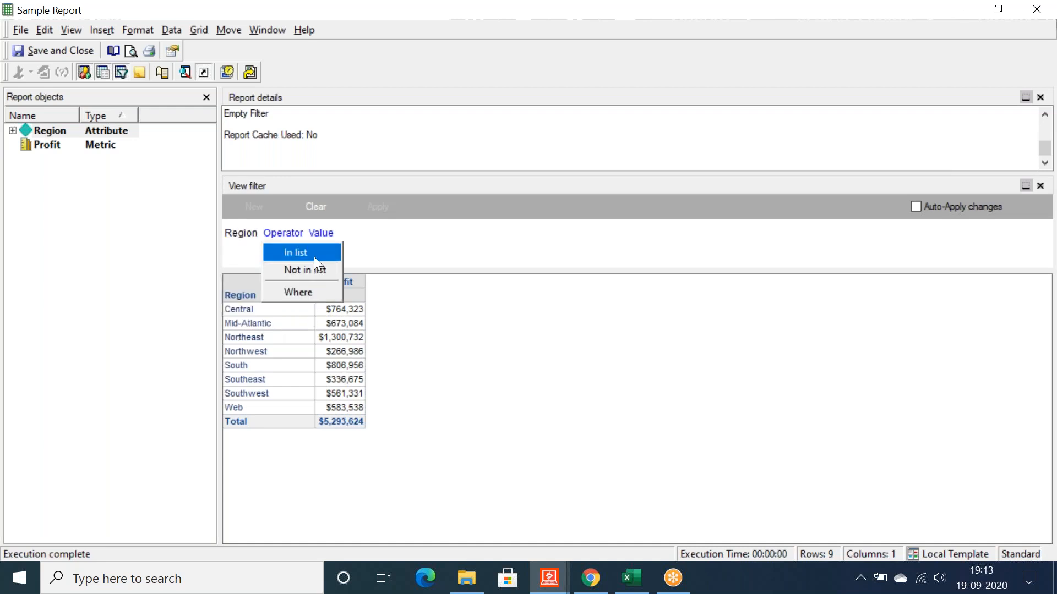
left_click(314, 255)
Step: Select South, Southeast and Southwest as the Region qualification's values and apply the view filter
left_click(349, 251)
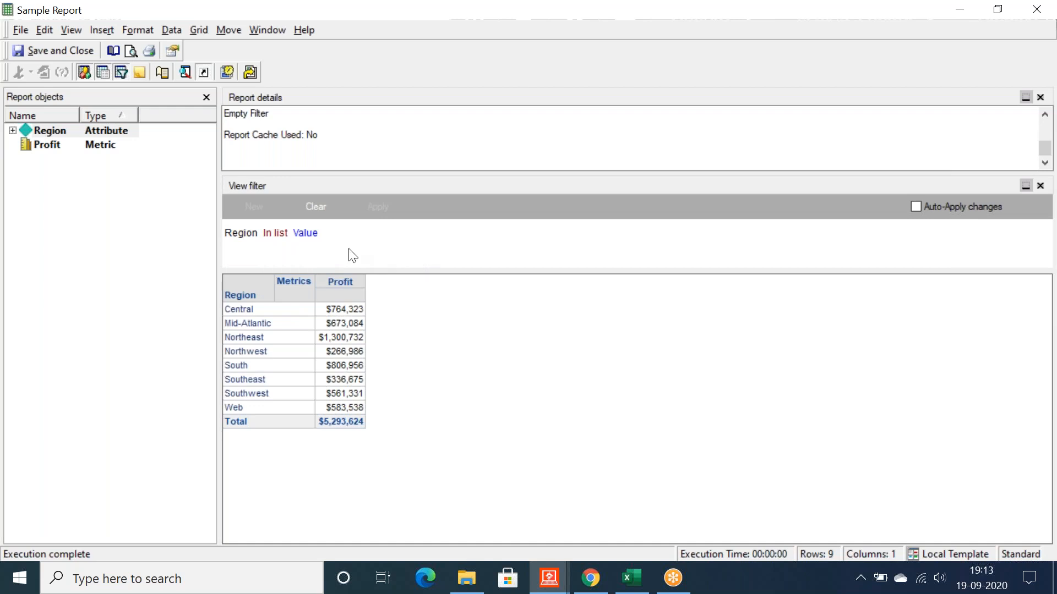
left_click(331, 371)
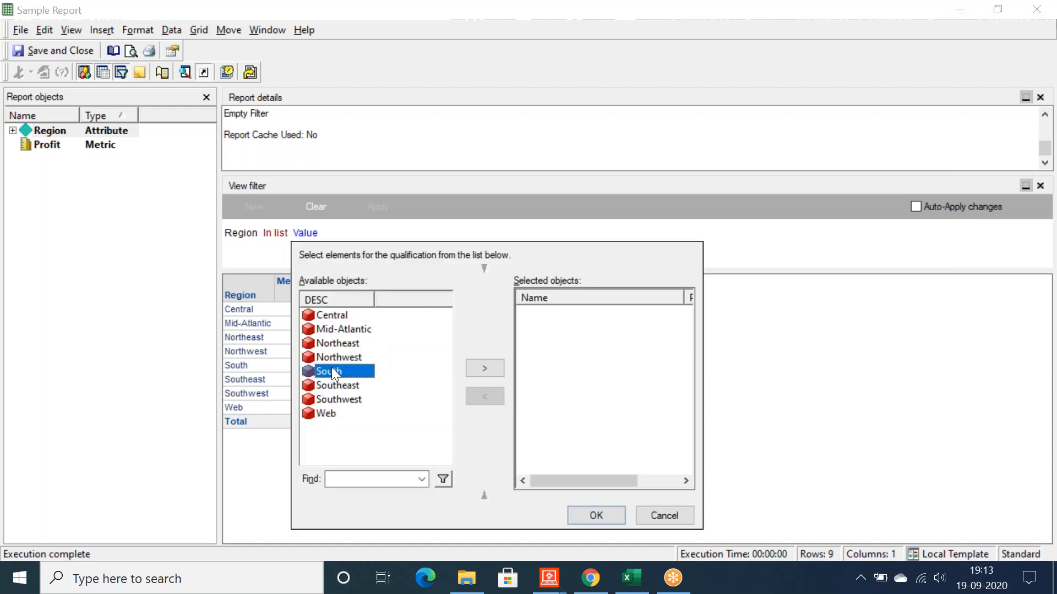
left_click(339, 400, "shift")
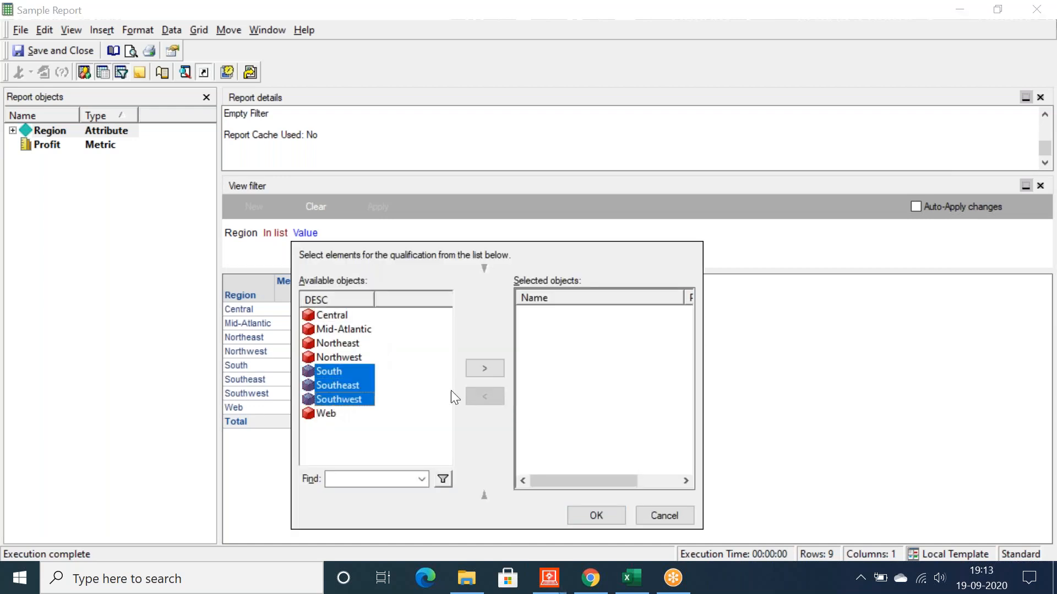
left_click(487, 368)
left_click(596, 515)
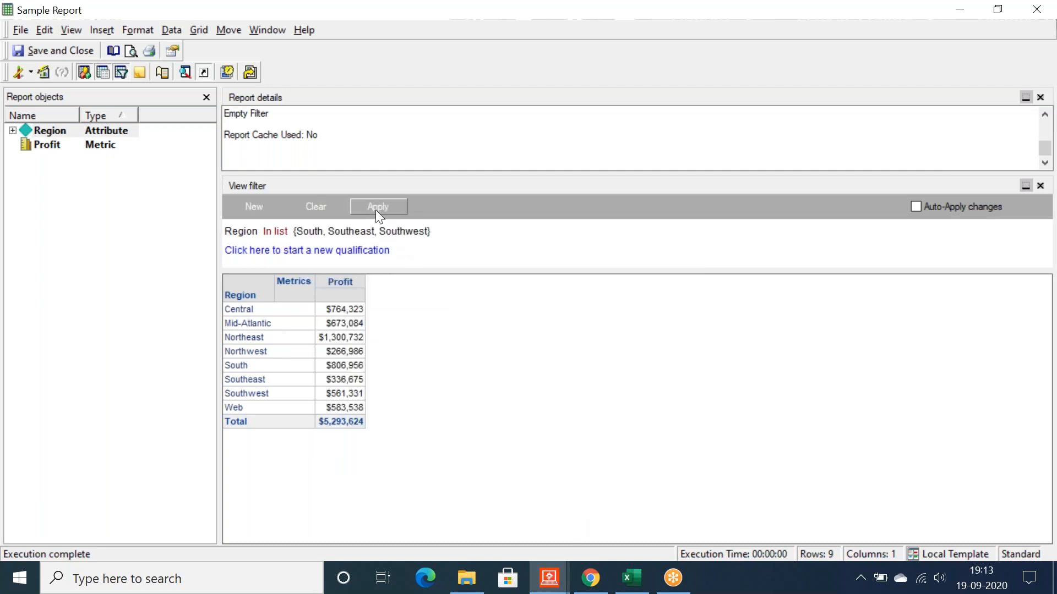
left_click(385, 206)
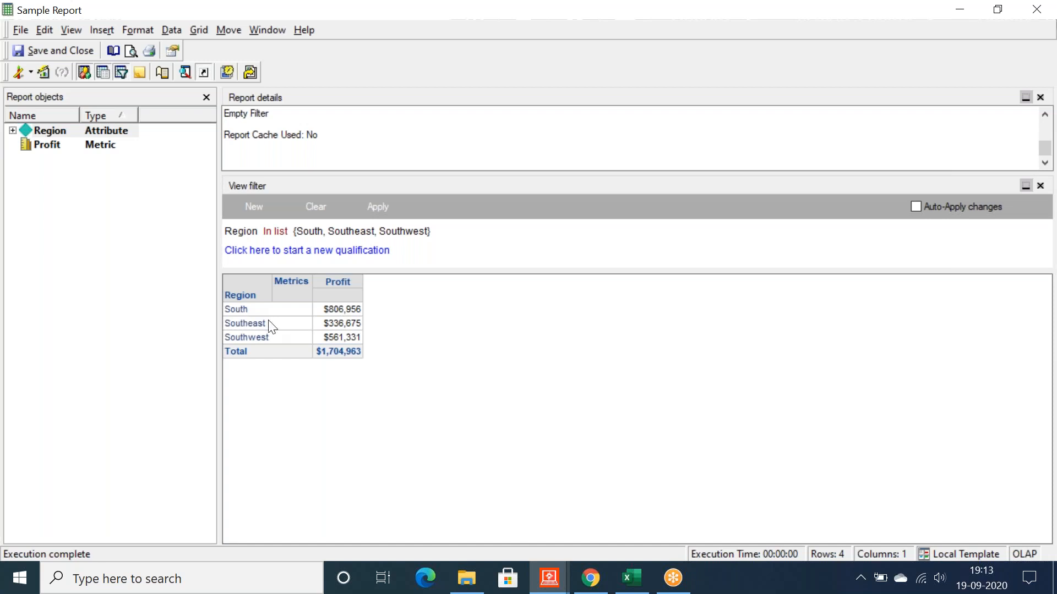
Step: Reduce the heights of the Report details and View filter panes to give the grid more room
left_click_drag(422, 175, 419, 140)
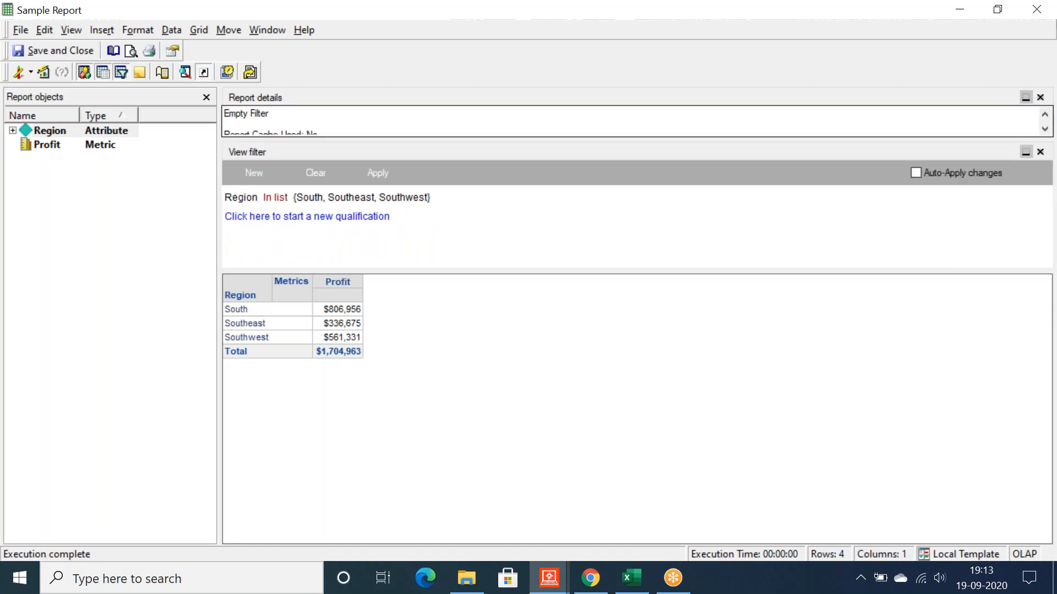
left_click_drag(396, 268, 398, 236)
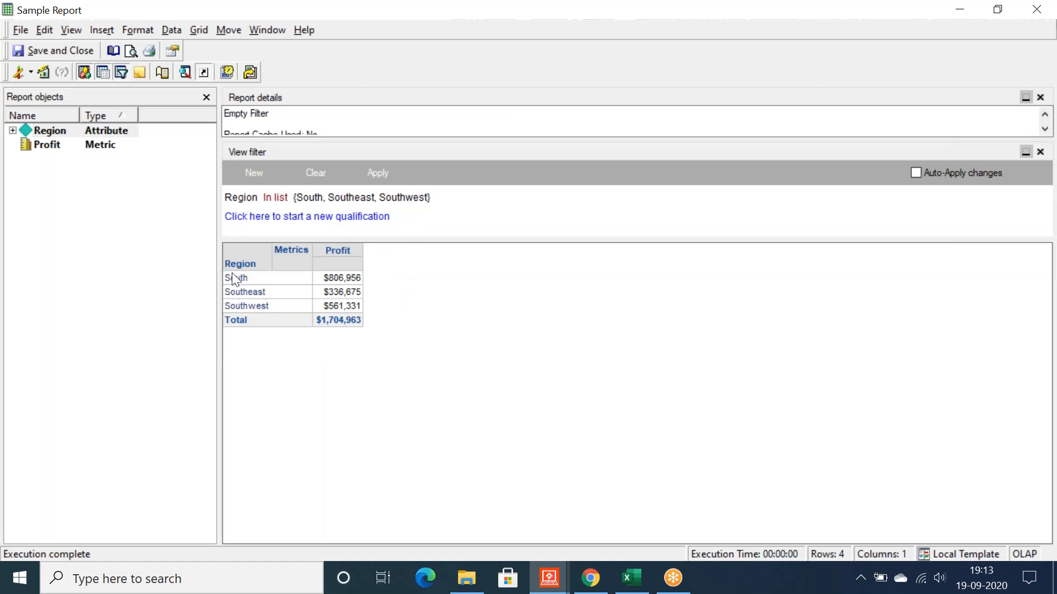
Step: Switch the report to SQL View and examine the Pass0 query and its where clause for a Region restriction
left_click(31, 72)
left_click(48, 163)
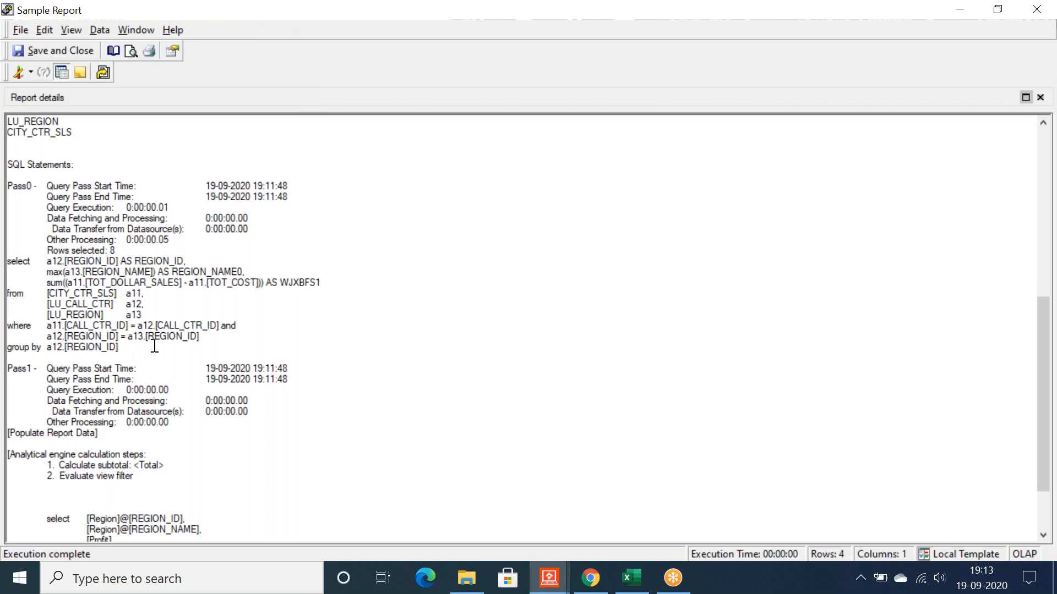
left_click_drag(119, 346, 8, 260)
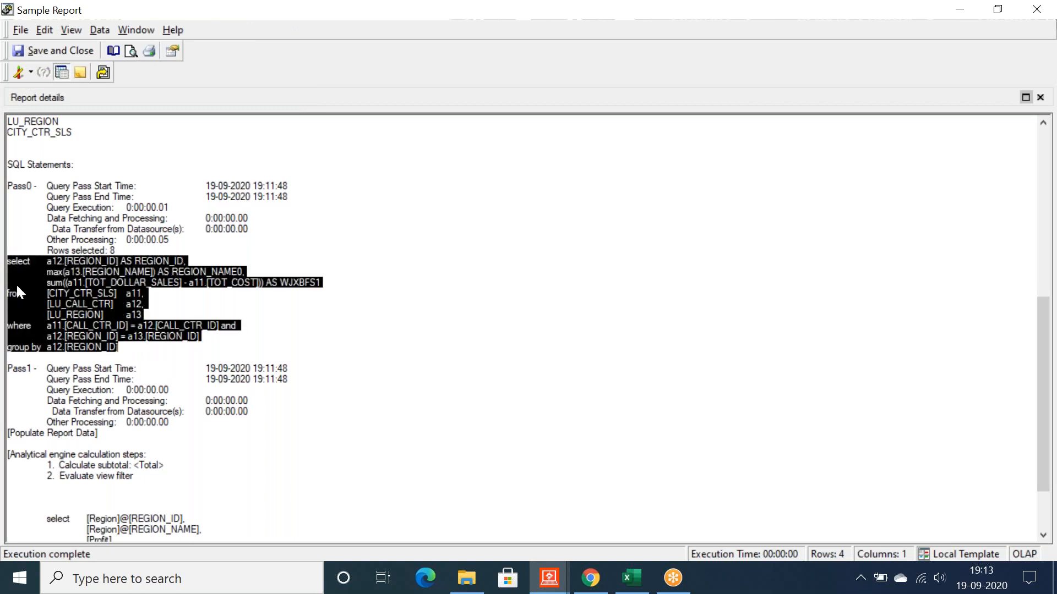
left_click(130, 359)
left_click_drag(47, 326, 209, 337)
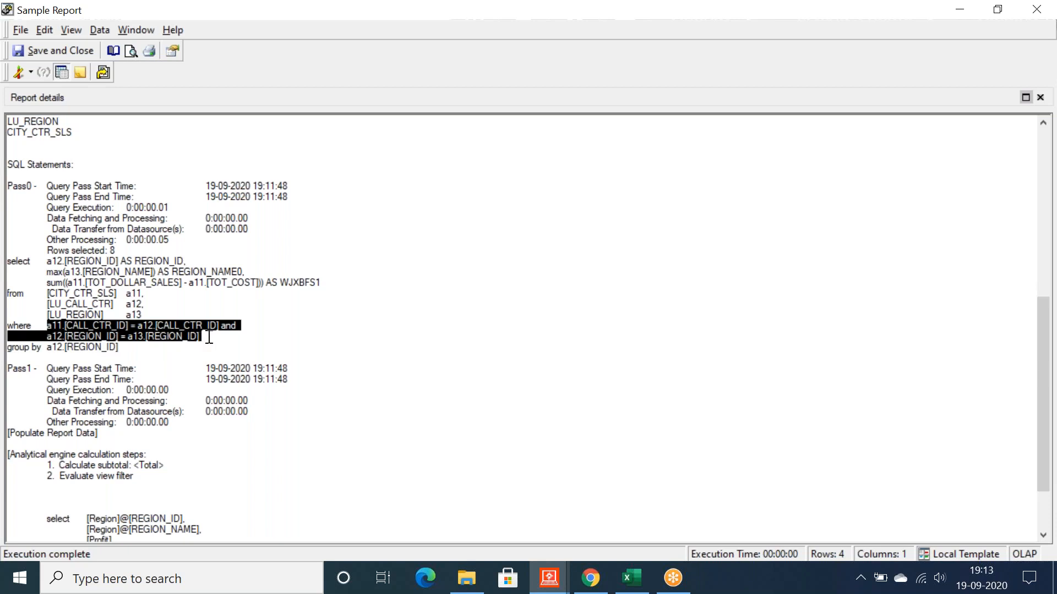
left_click(146, 347)
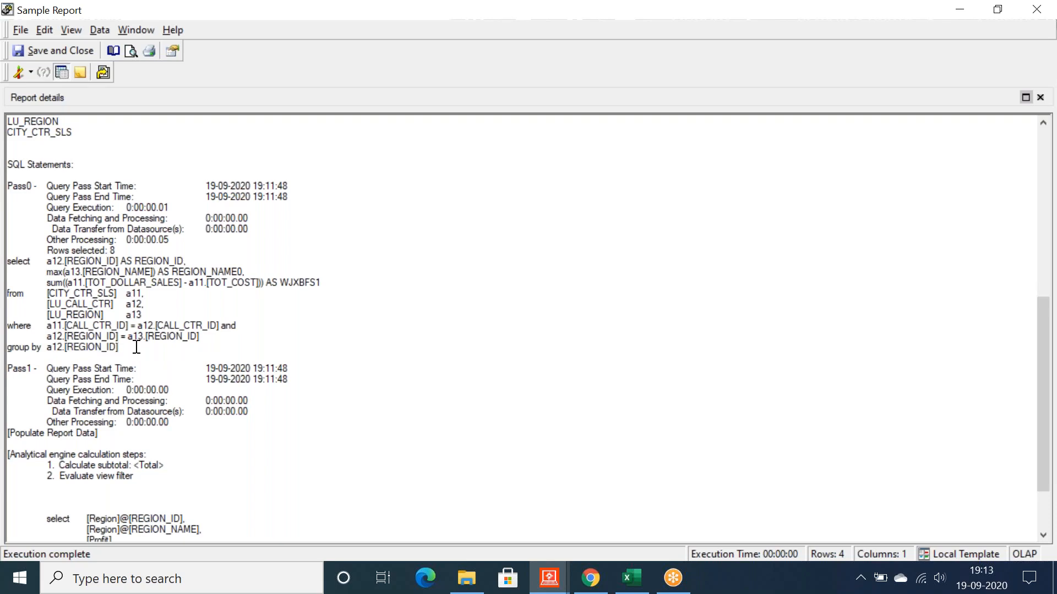
Step: Examine the analytical engine's view filter evaluation, including its where condition on REGION_ID
scroll(266, 292, "down", 3)
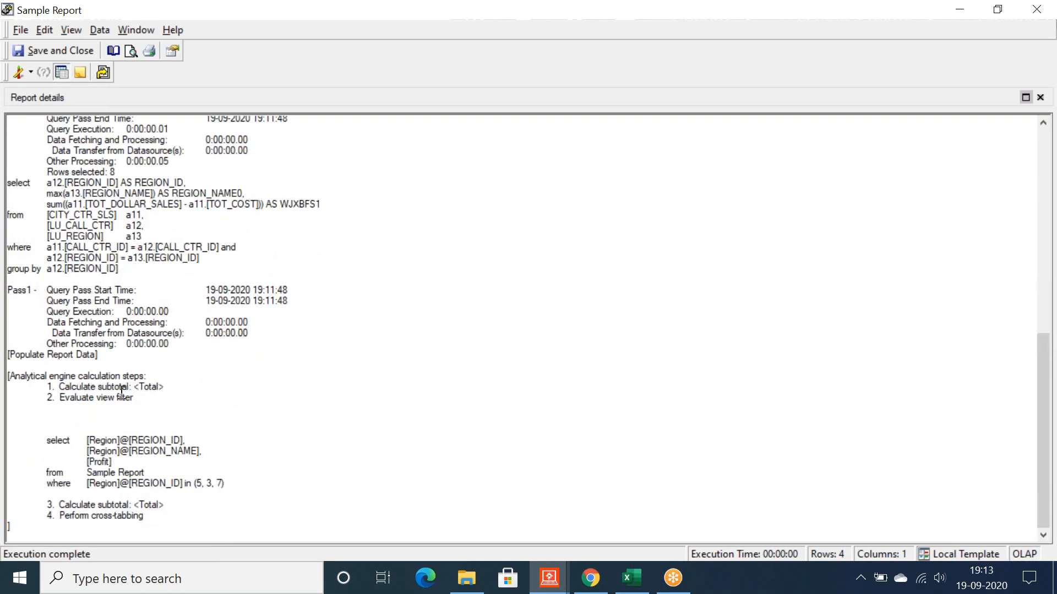
left_click_drag(48, 398, 194, 483)
left_click(196, 500)
left_click(223, 482)
left_click(238, 482)
Step: Return the report to Grid View and display the ID attribute form for Region alongside DESC
left_click(28, 69)
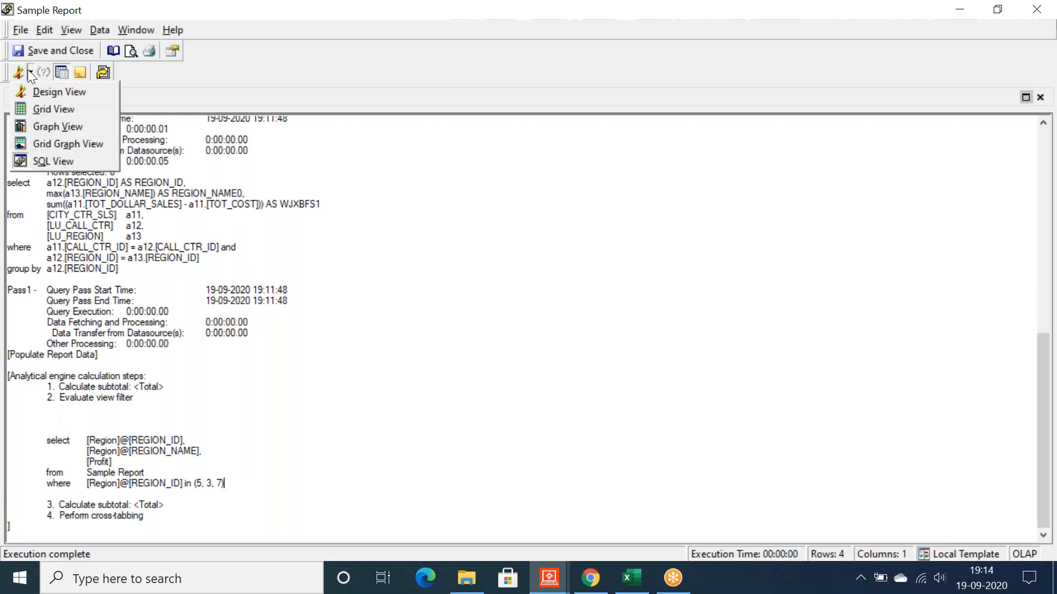
left_click(41, 108)
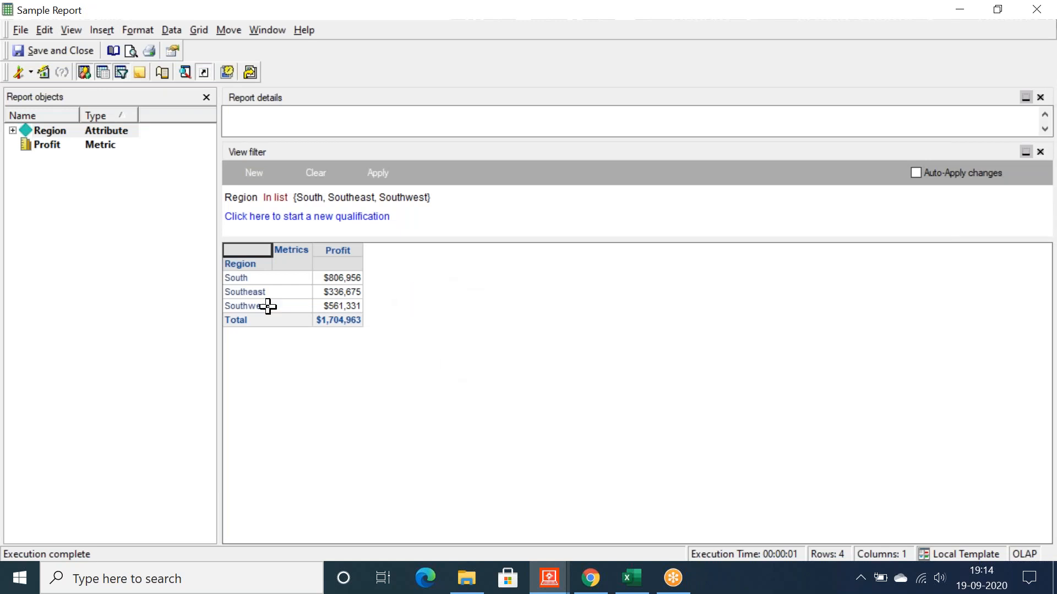
right_click(240, 265)
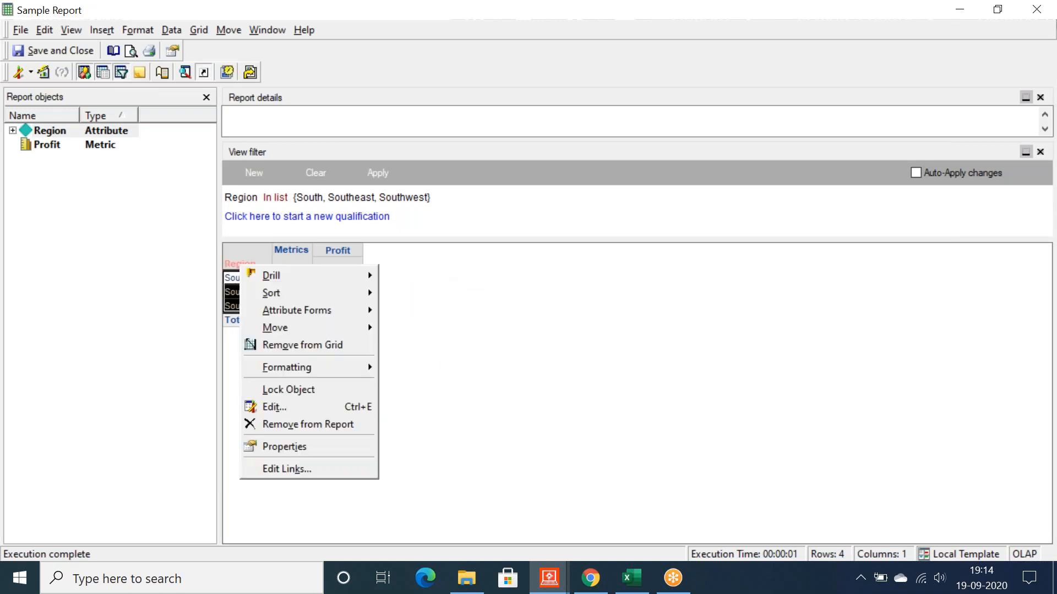
mouse_move(314, 312)
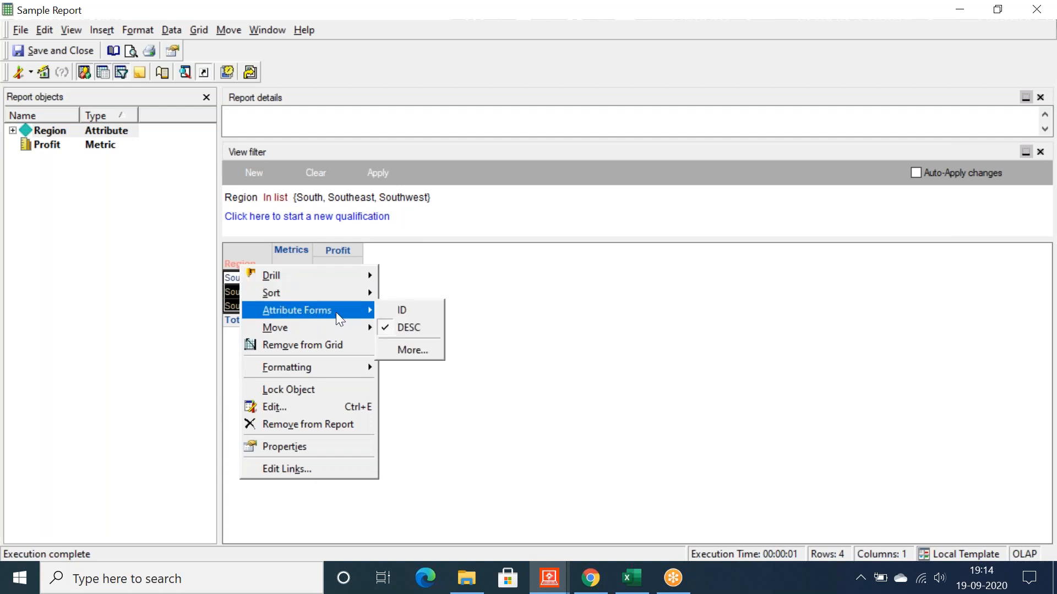
left_click(418, 312)
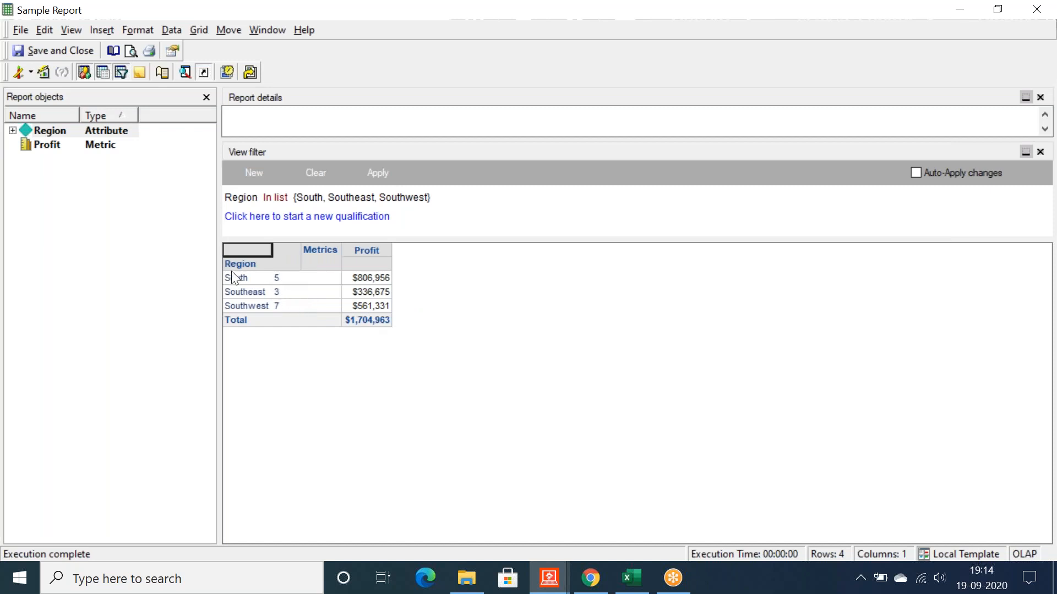
Step: Reopen SQL View to compare the Region IDs with the view filter's where condition
left_click(30, 73)
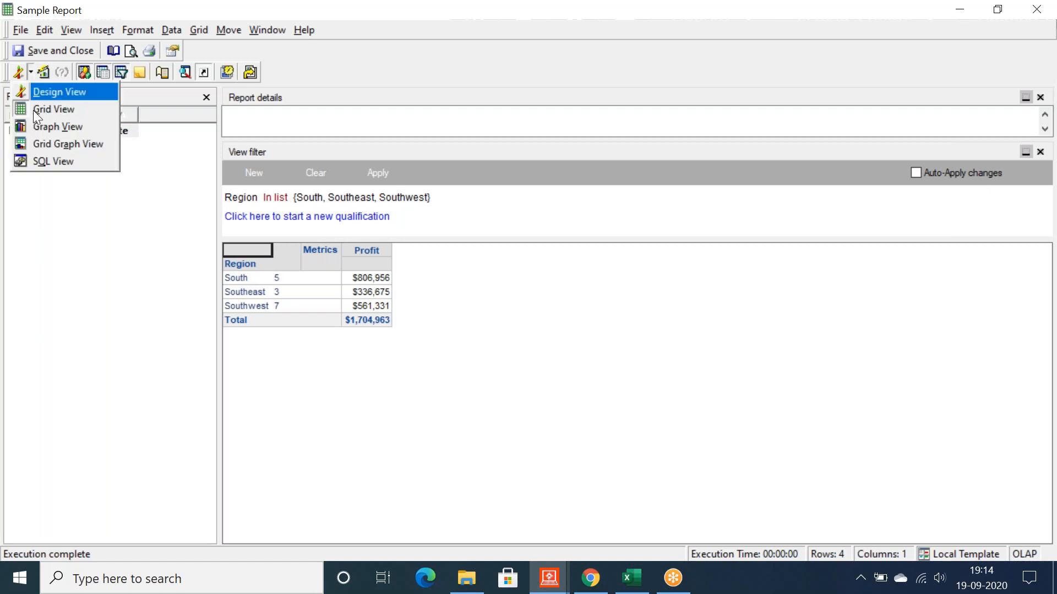
left_click(39, 157)
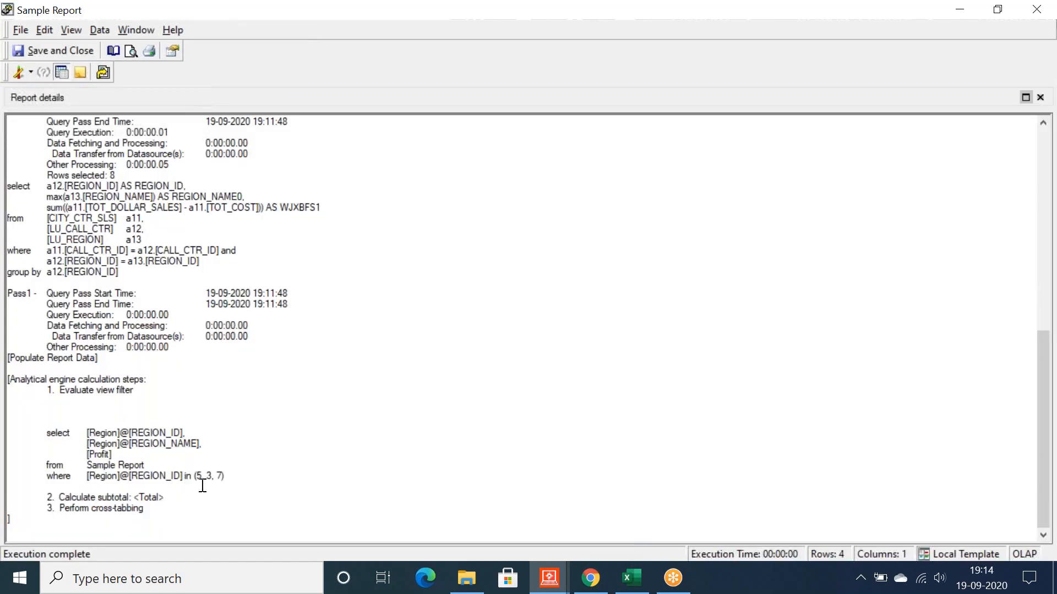
Step: Examine the Region ID list in the view filter's where clause and the analytical engine calculation steps around it
left_click_drag(193, 479, 237, 480)
left_click(238, 480)
left_click_drag(47, 389, 199, 494)
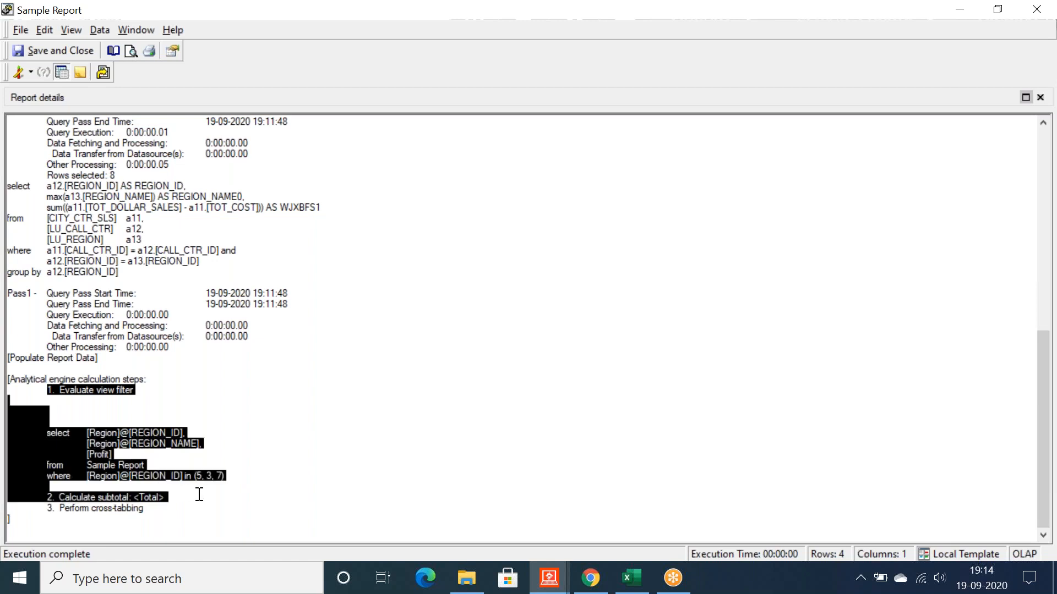
left_click(199, 495)
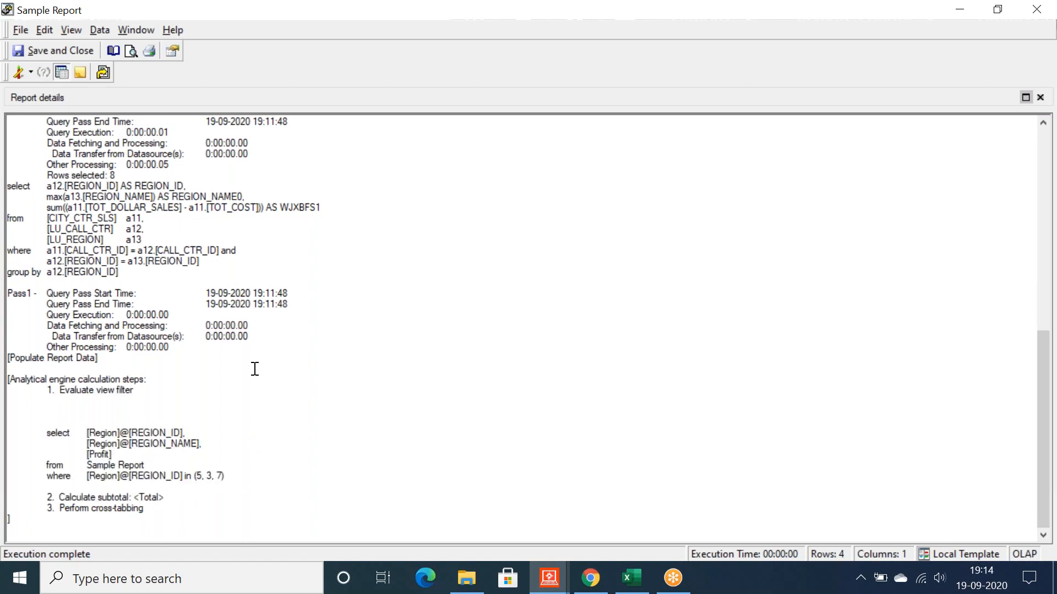
Step: Return the report to Grid View and show the Object Browser, enlarging it to about half the side pane
left_click(30, 73)
left_click(39, 105)
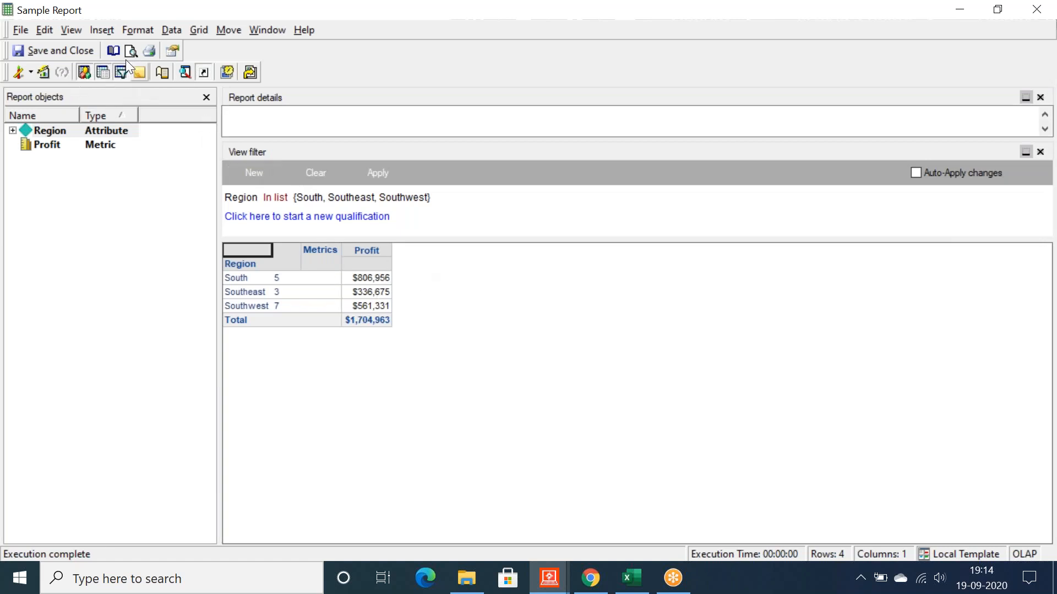
left_click(73, 31)
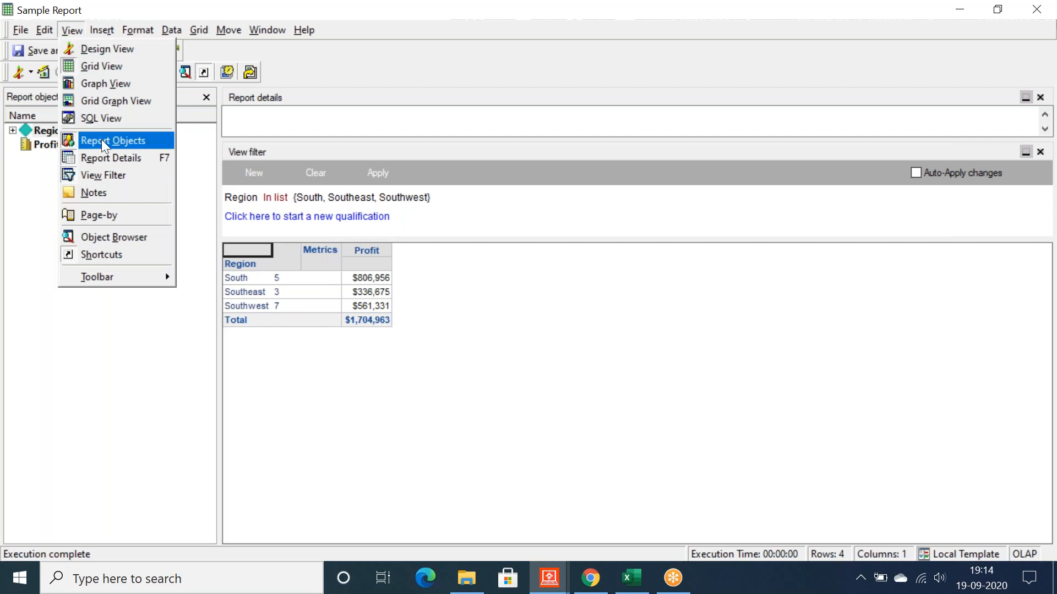
left_click(120, 236)
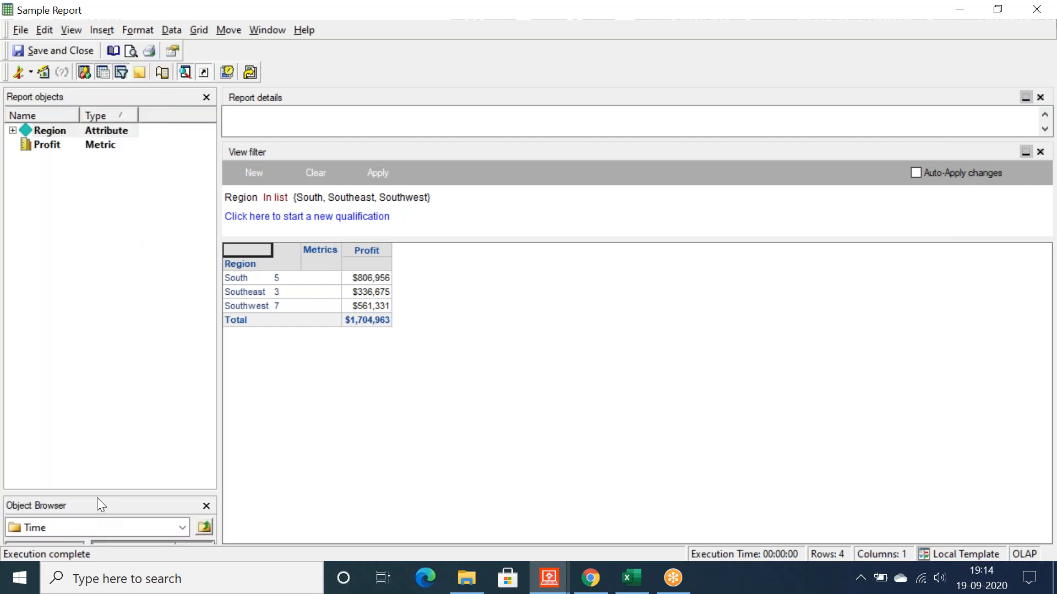
left_click_drag(93, 494, 118, 232)
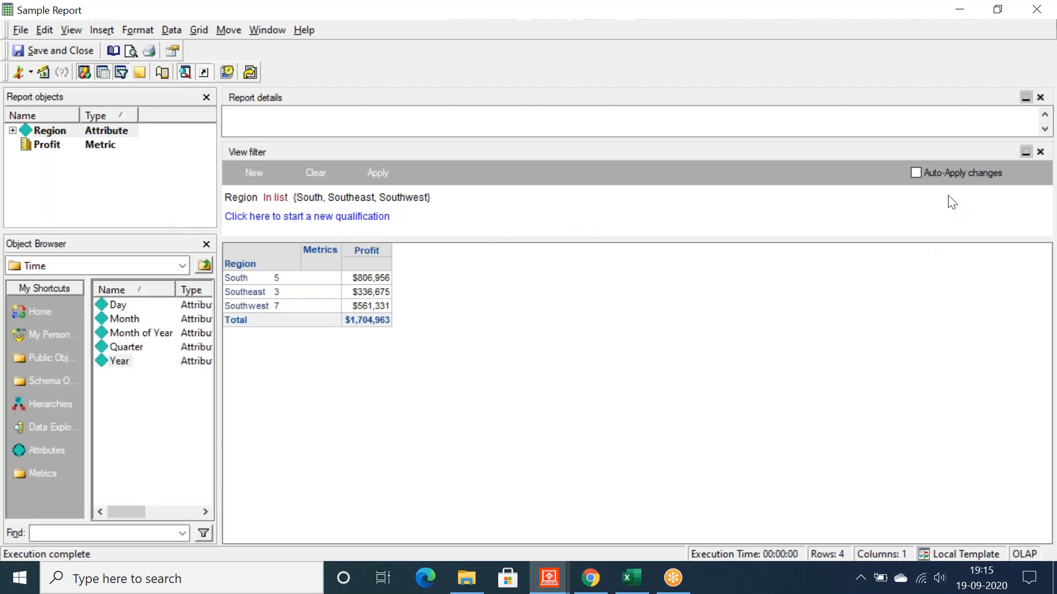
Step: Clear the Region view filter, apply the change, and save and close the report without a change comment
left_click(309, 174)
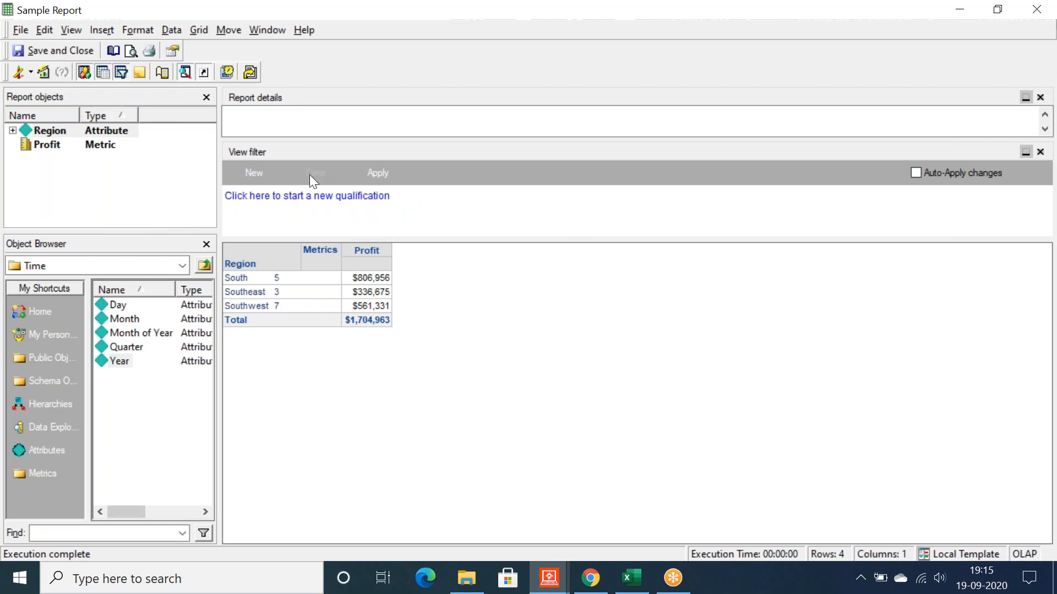
left_click(378, 172)
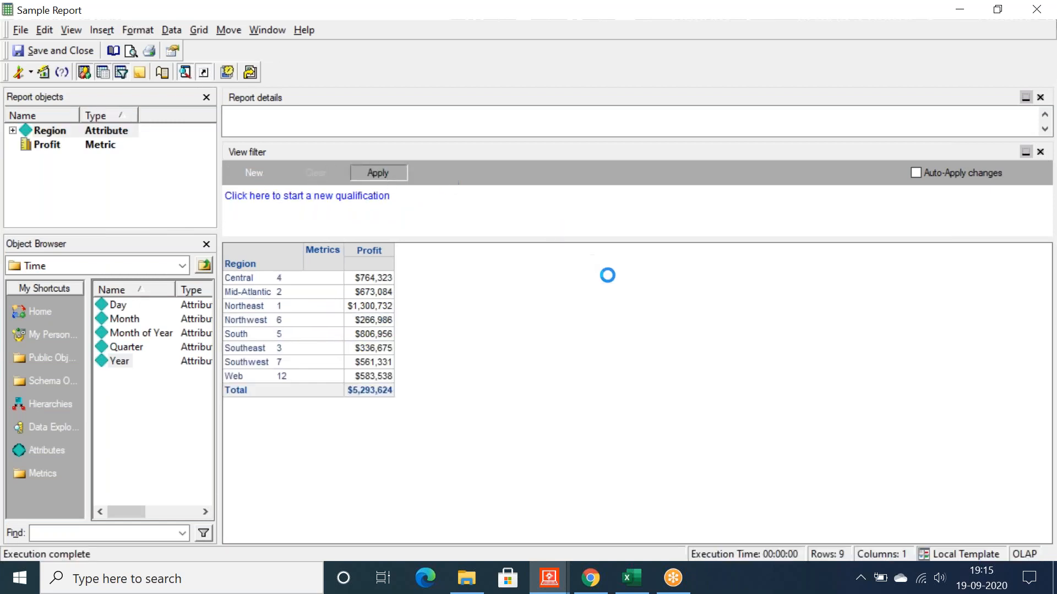
left_click(58, 49)
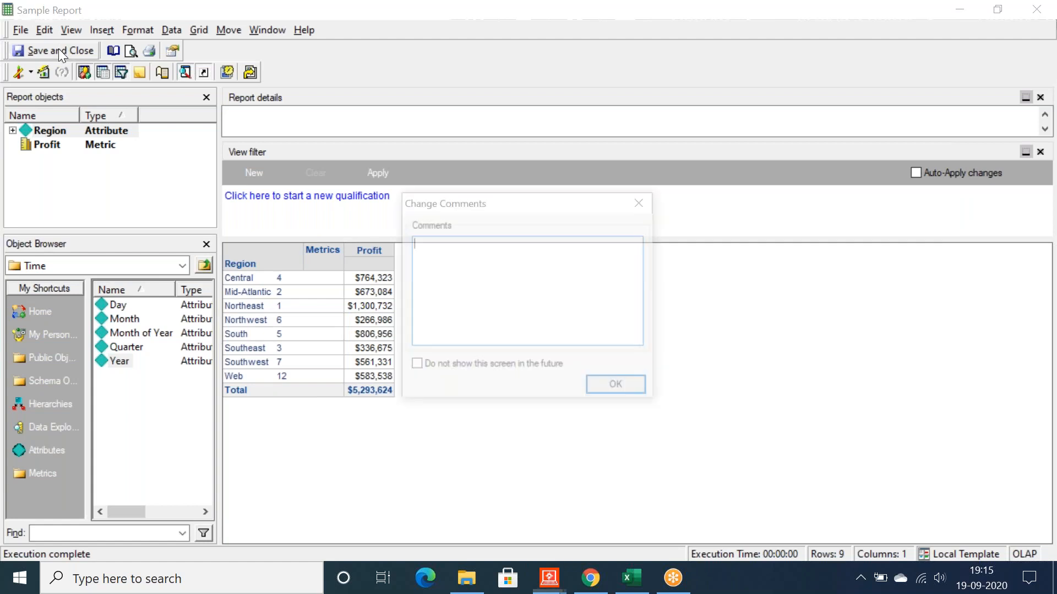
left_click(633, 390)
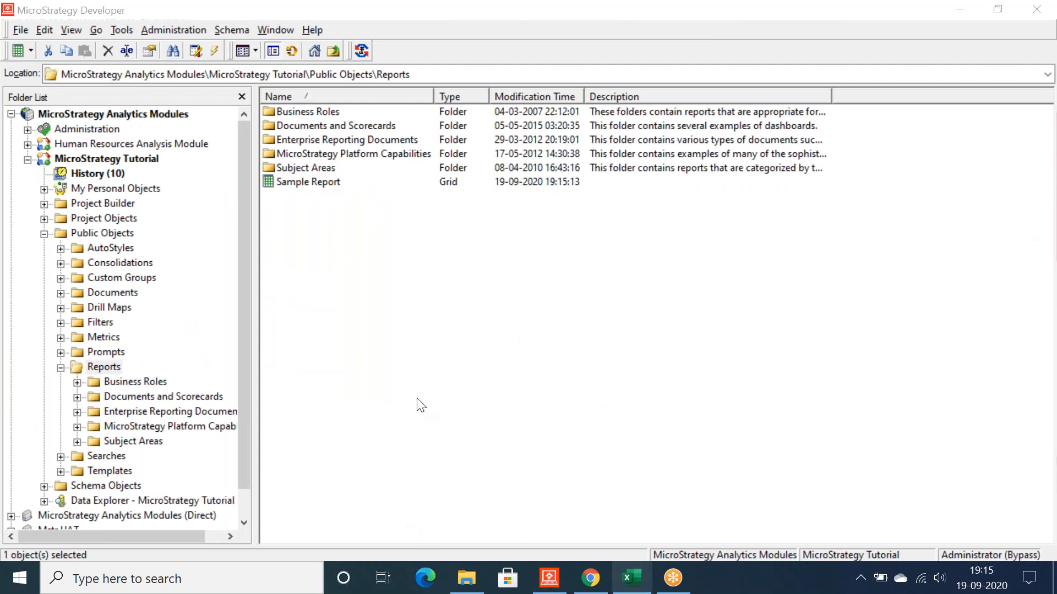
left_click(366, 244)
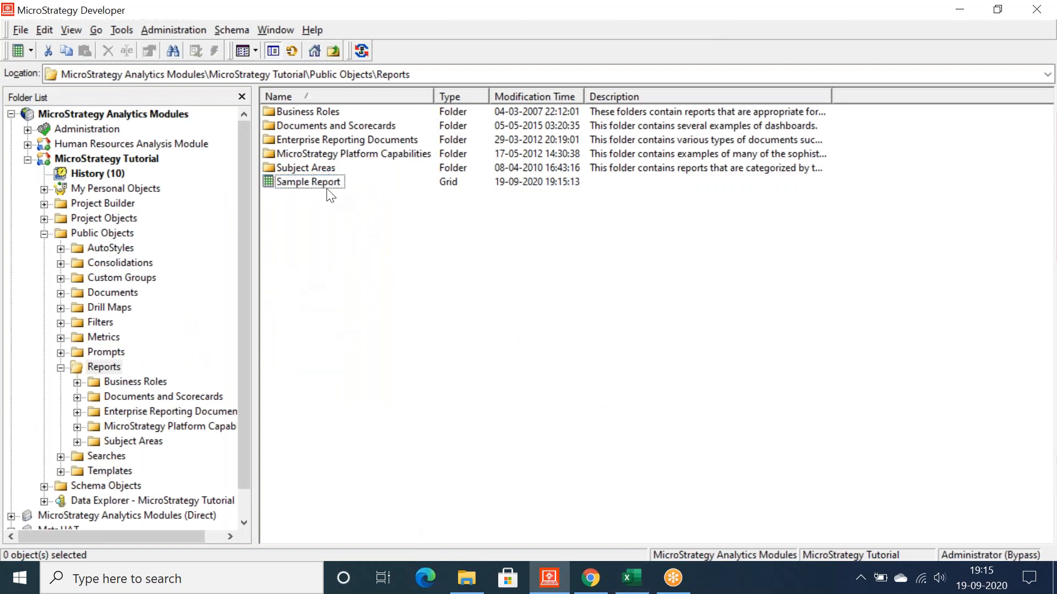
Step: Switch to the Excel workbook, add a new sheet after Sheet2 and enter the heading "Filters" in cell A2
left_click(630, 579)
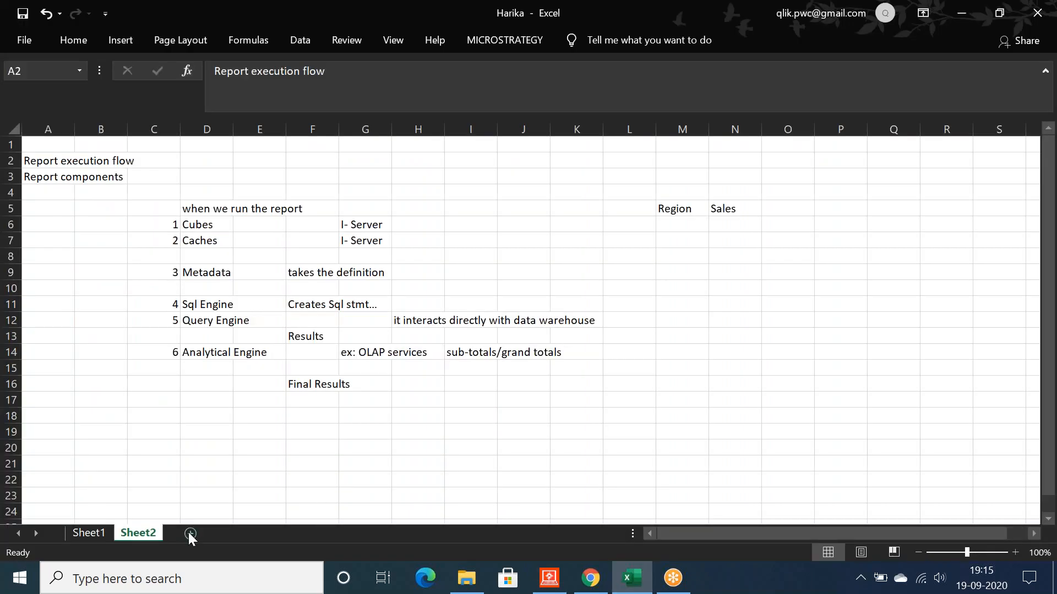
left_click(189, 533)
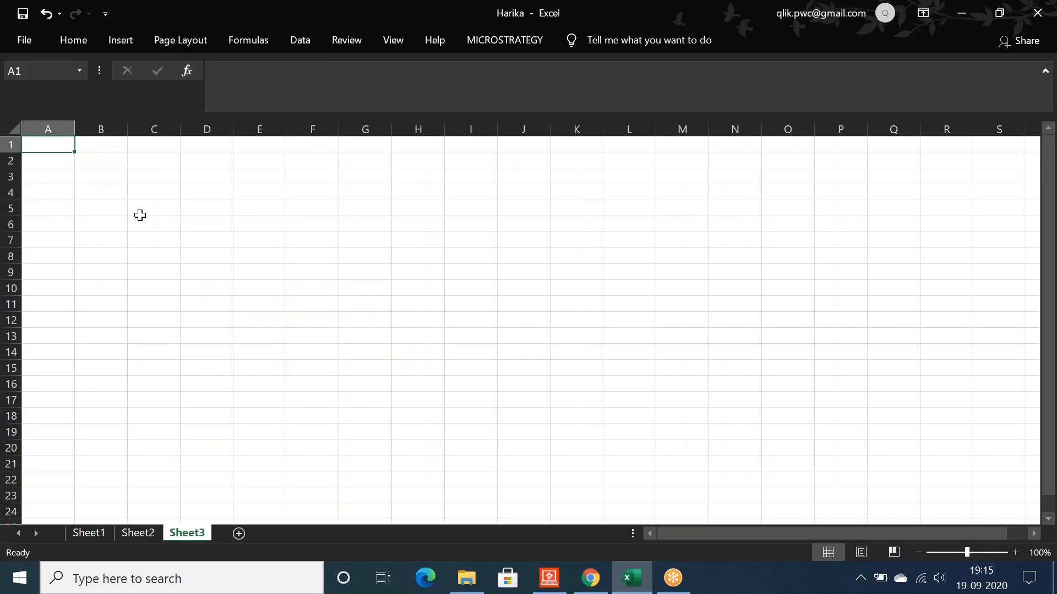
left_click(53, 169)
left_click(53, 161)
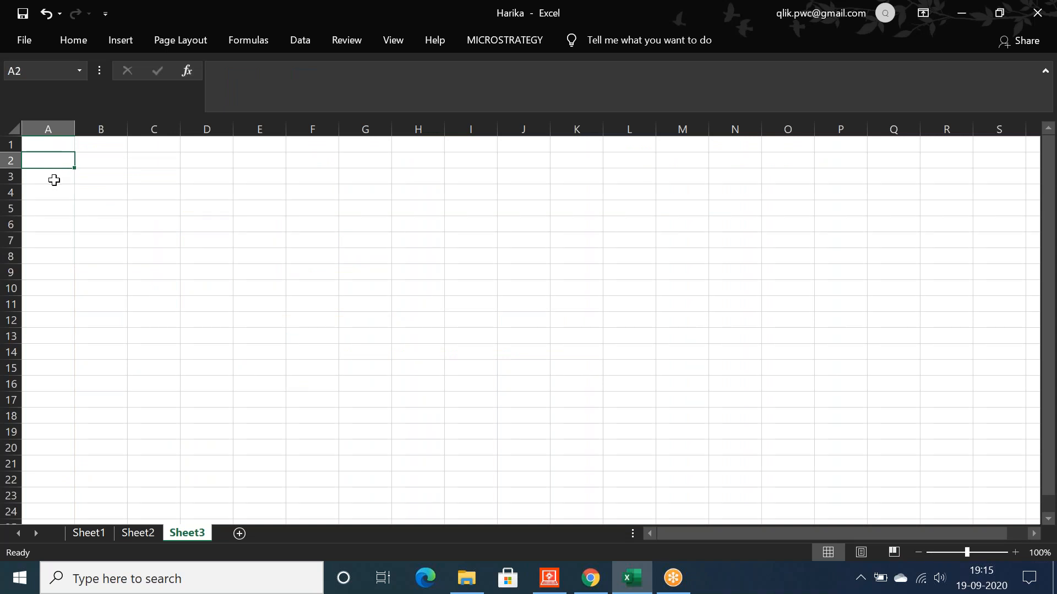
type("Filters")
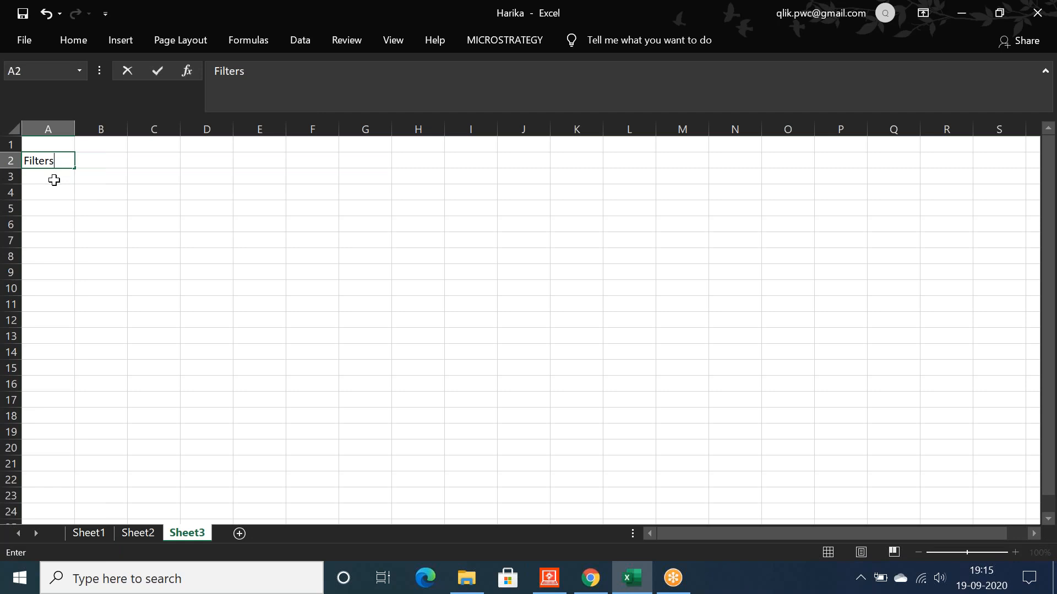
key("Return")
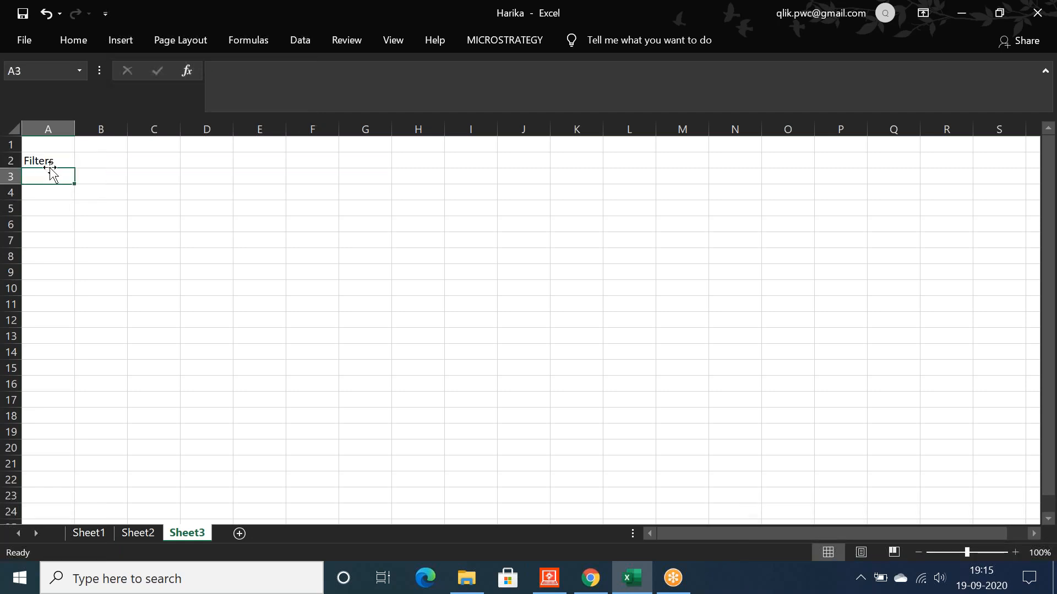
Step: Make the "Filters" heading in cell A2 bold
left_click(49, 160)
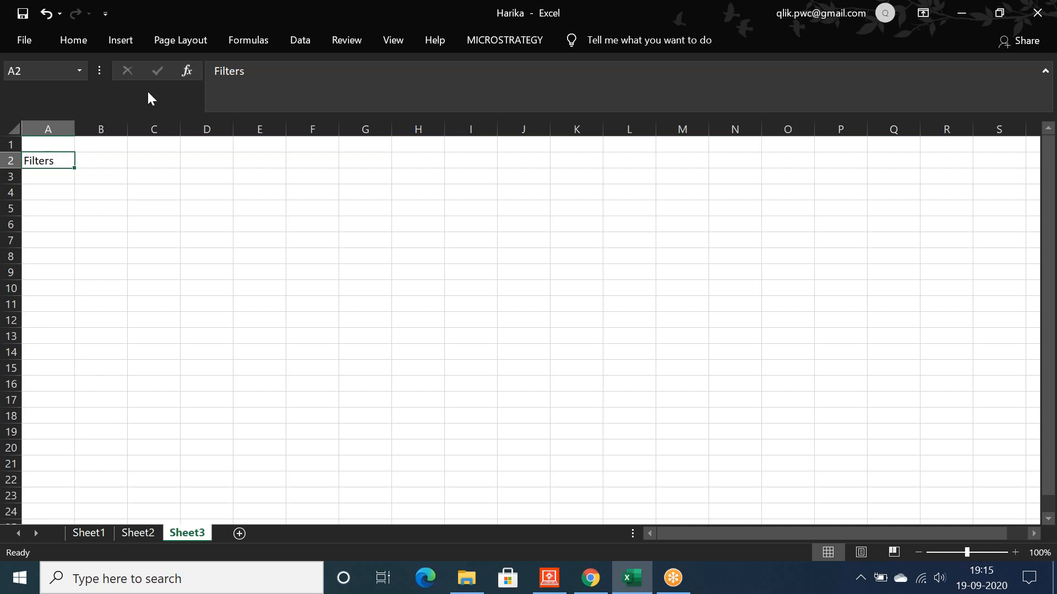
left_click(78, 41)
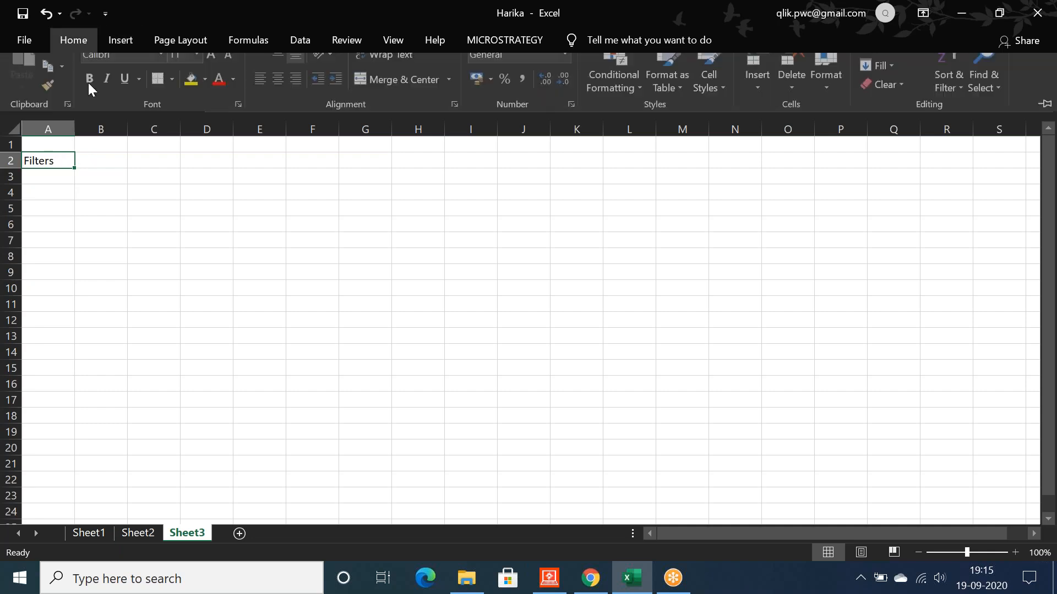
left_click(91, 97)
left_click(39, 160)
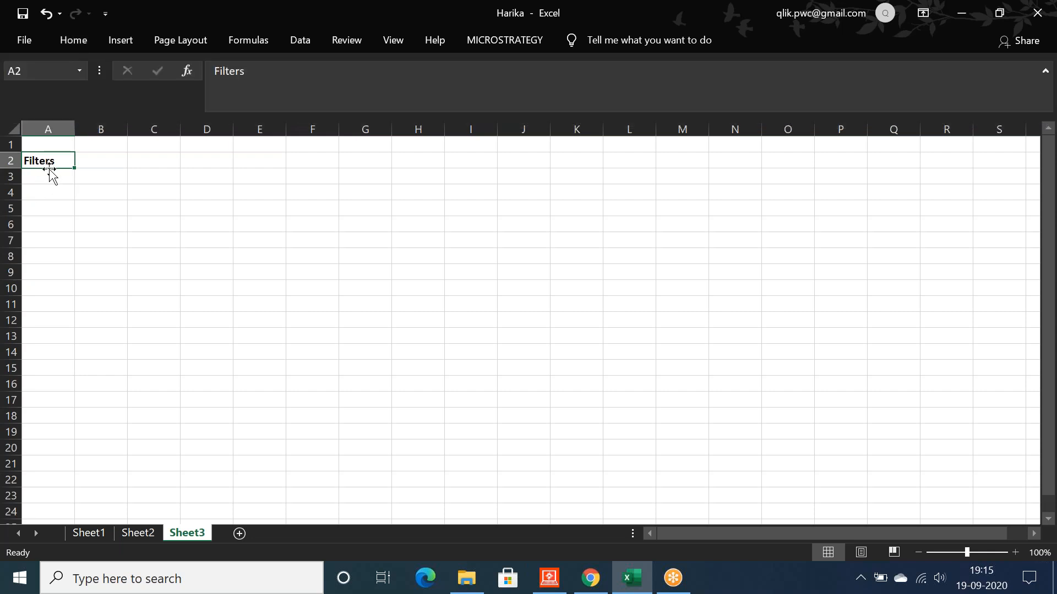
left_click(57, 181)
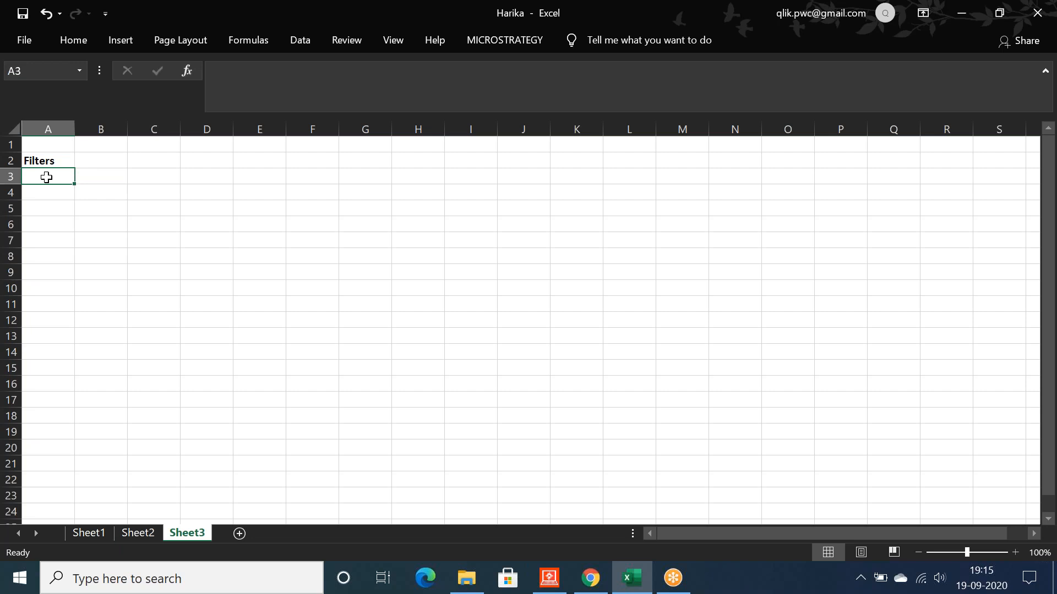
Step: Enter the description "to restrict unwanted data" in cell B2 beside the Filters heading
left_click(111, 161)
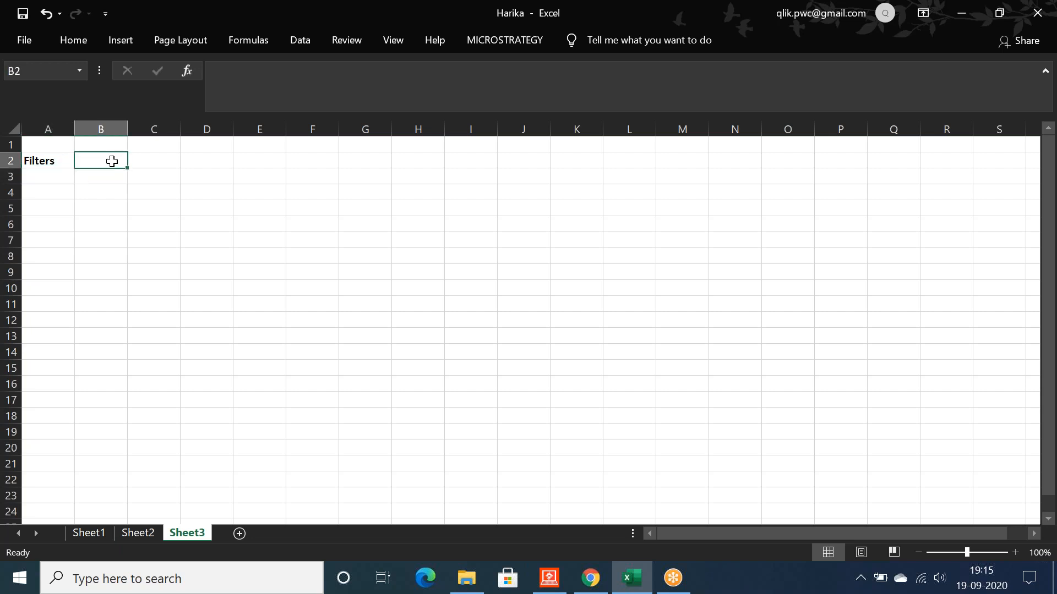
type("to restrict unwanted dat")
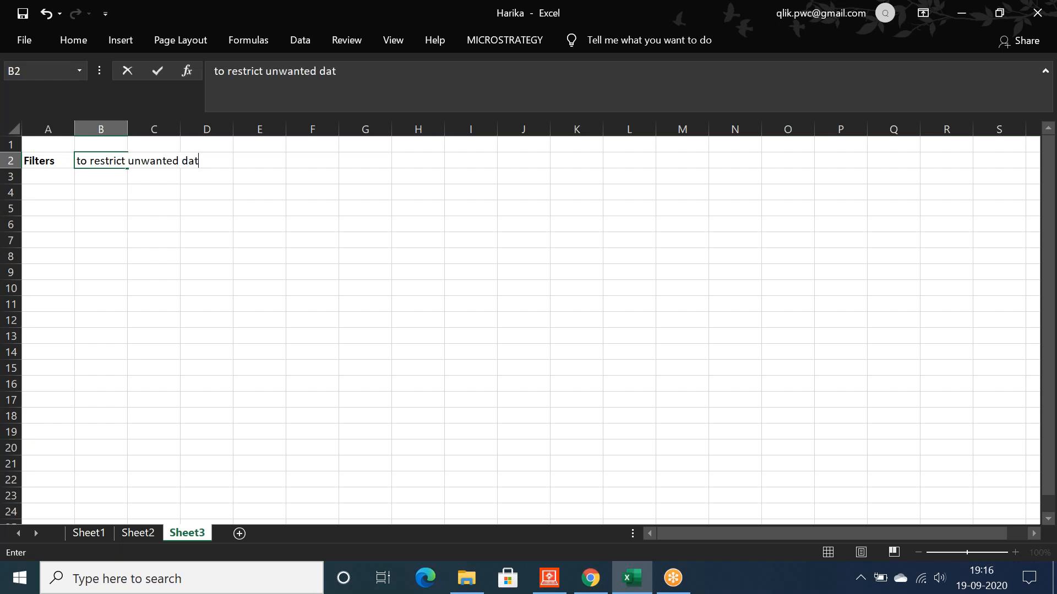
key("Return")
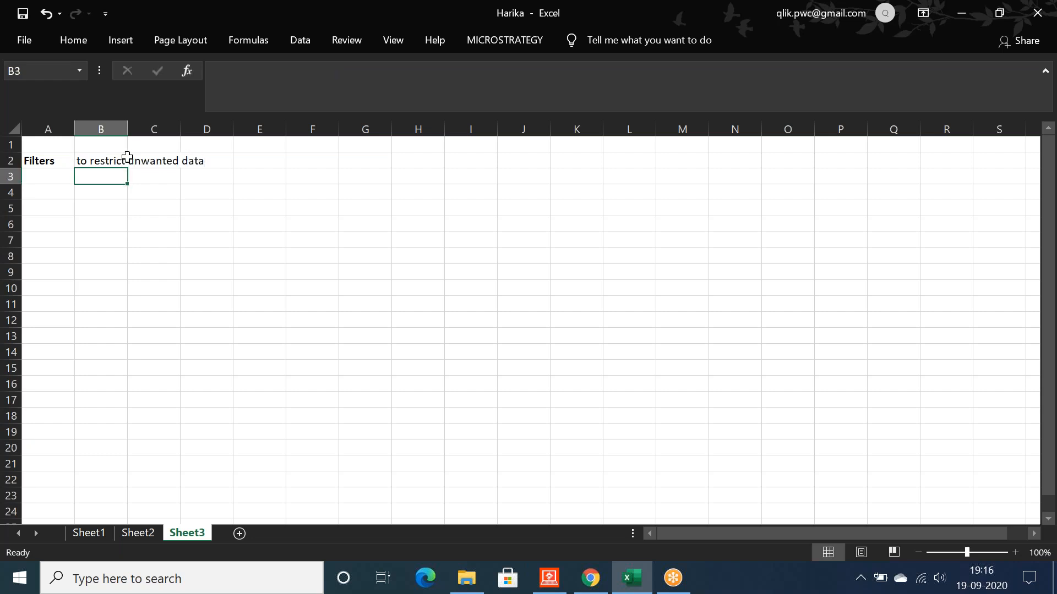
Step: Start the list of filter types with "Report filter" in A4 and "View Filter" in A5
left_click(42, 191)
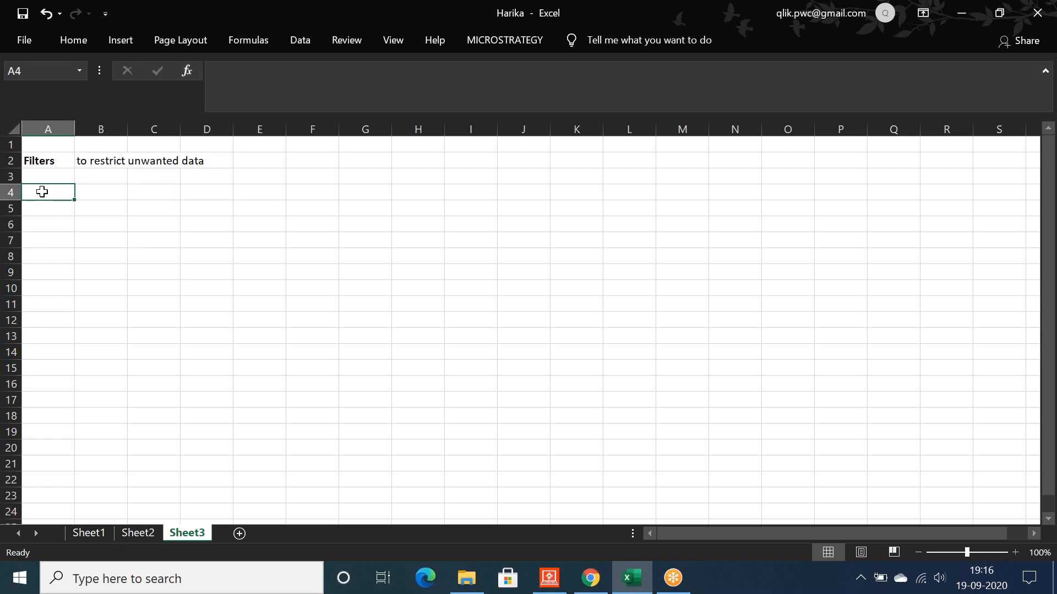
type("Report")
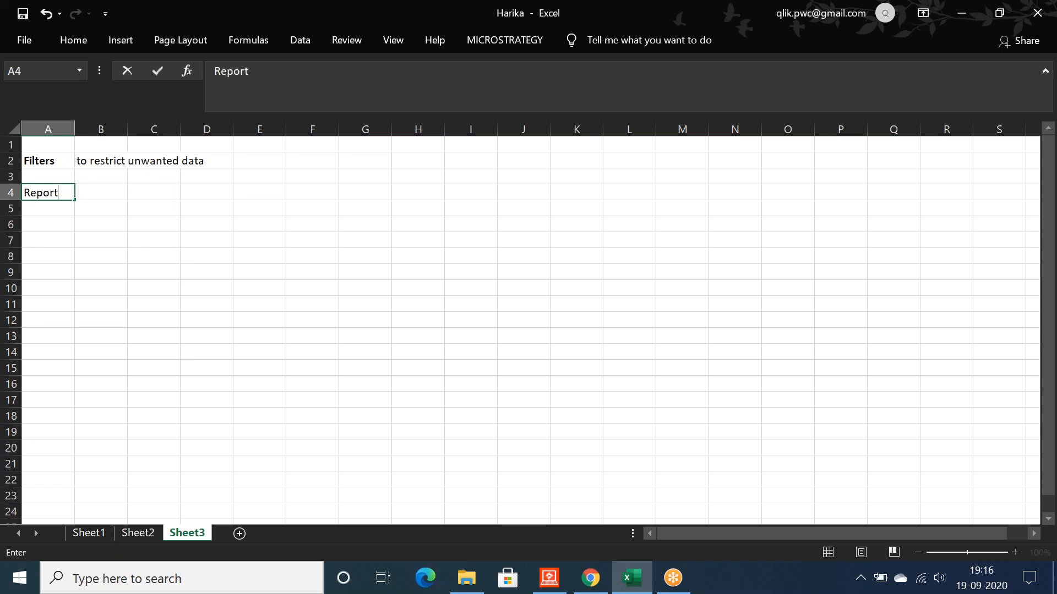
type(" filter")
key("Return")
type("Vie")
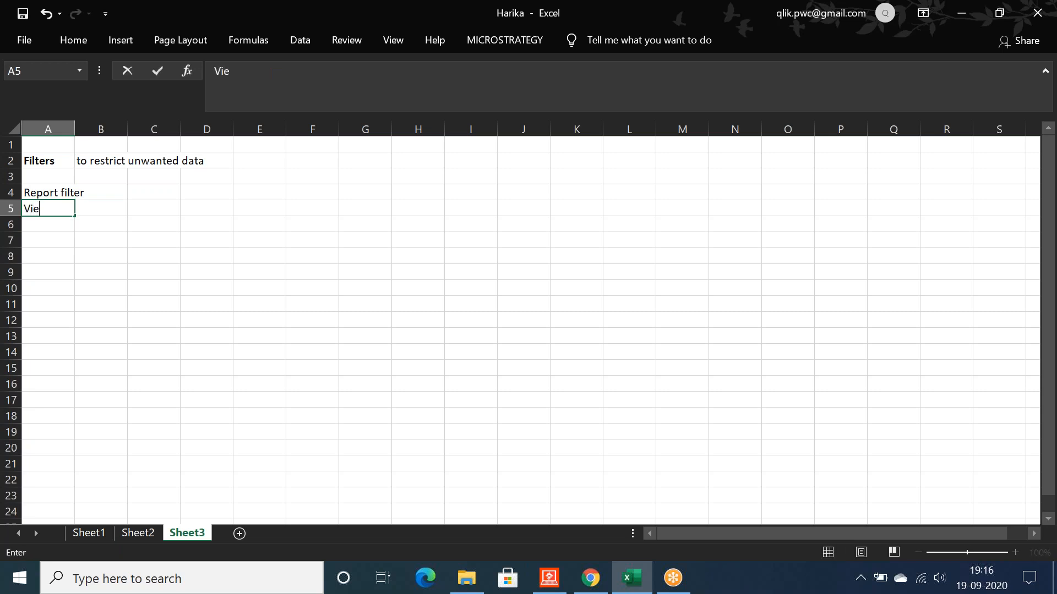
type("w Filter")
key("Return")
Step: Add "Report Limit" in A6 and "Security Filter" in A7, and widen column A to fit its entries
type("R")
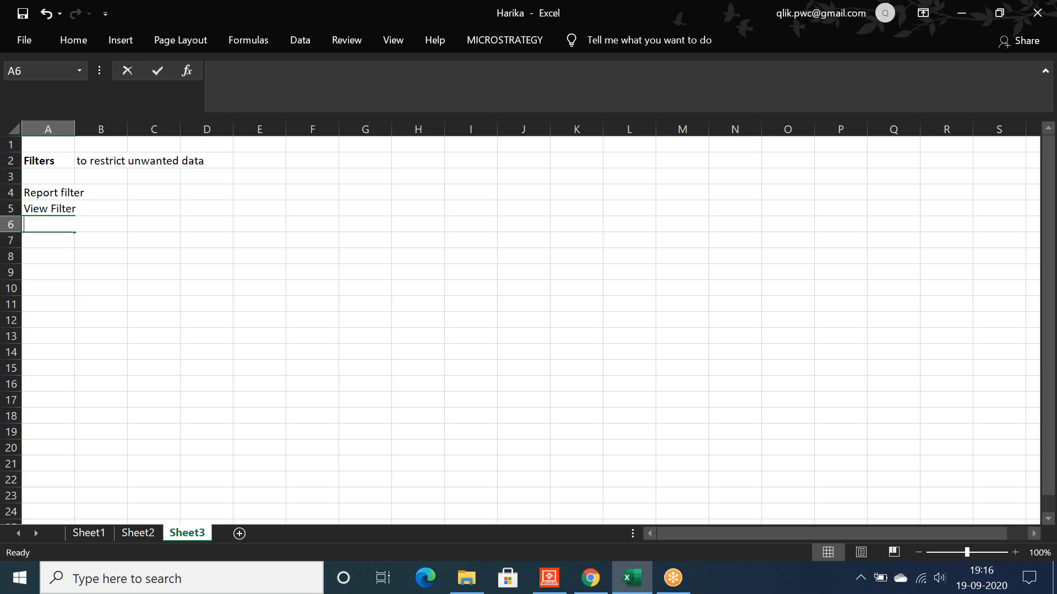
type("eport Limit")
key("Return")
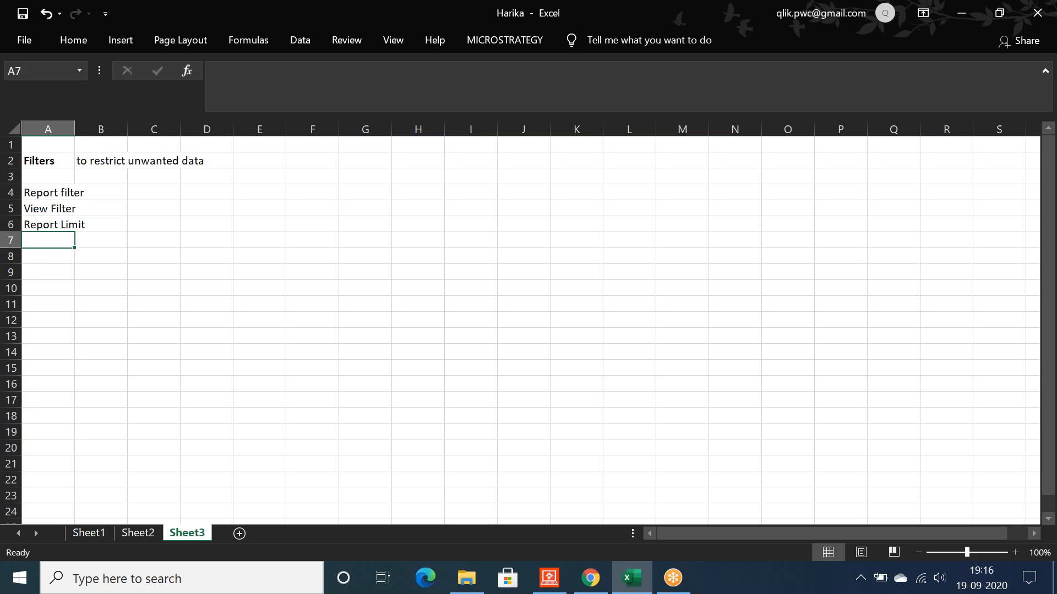
type("Security Filte")
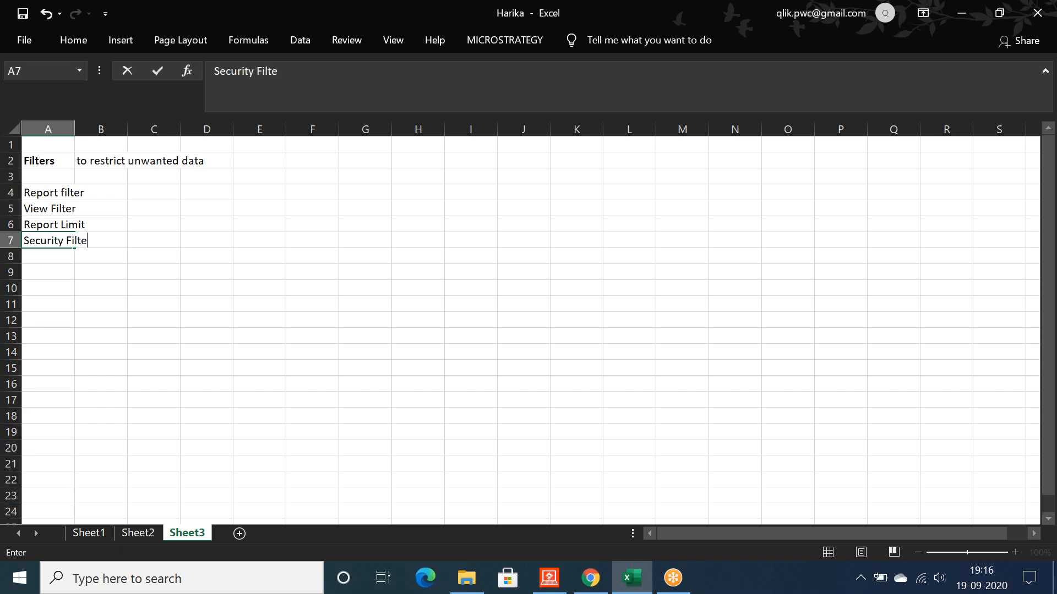
type("r")
key("Return")
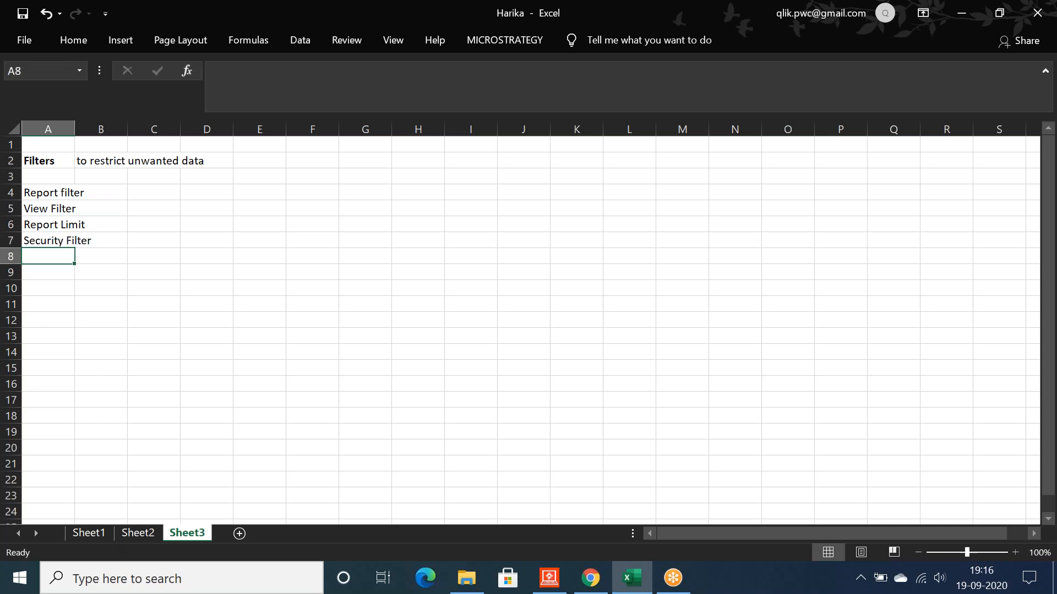
double_click(79, 131)
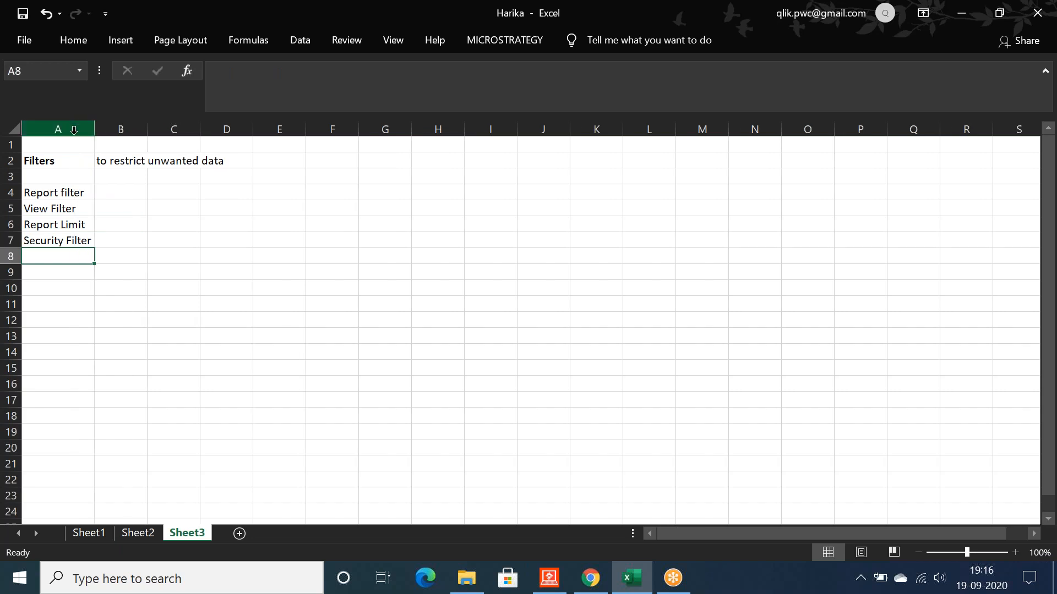
Step: Make the Report filter, View Filter and Report Limit entries in A4:A6 bold
left_click(50, 241)
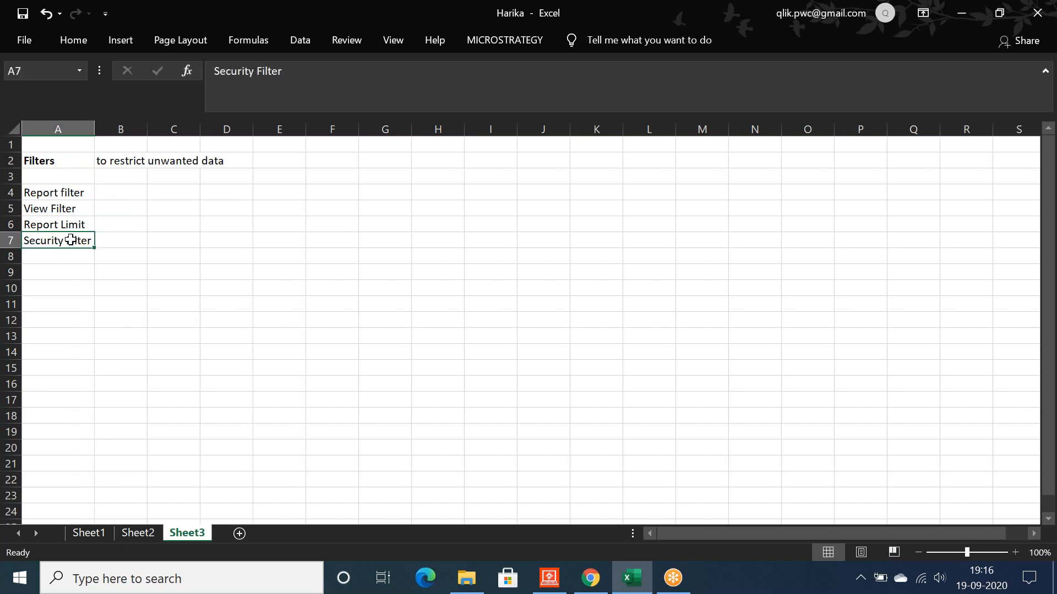
left_click(57, 193)
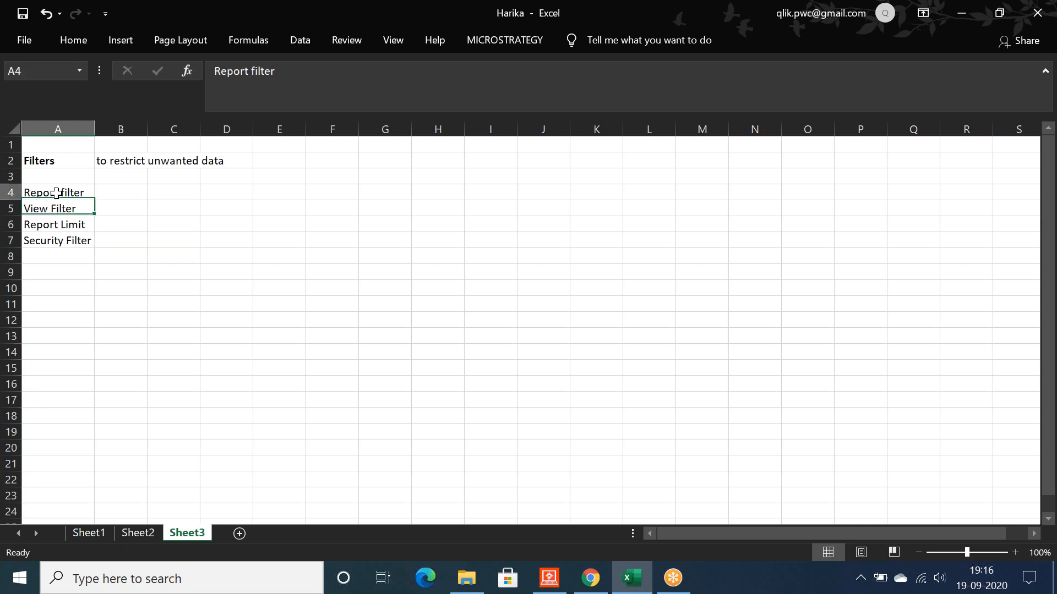
left_click_drag(57, 194, 69, 225)
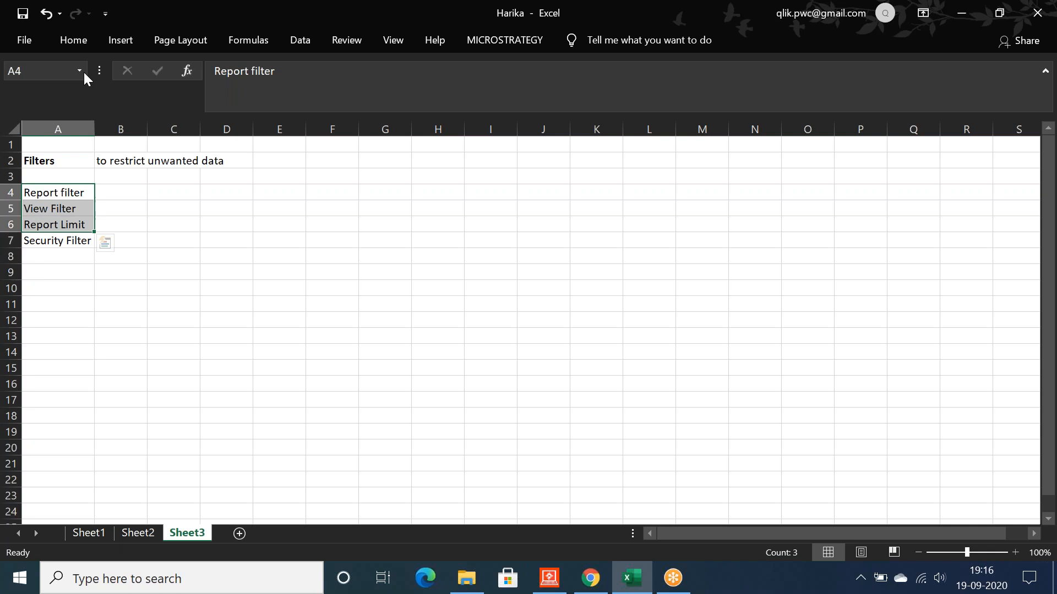
left_click(84, 47)
left_click(92, 98)
left_click(51, 259)
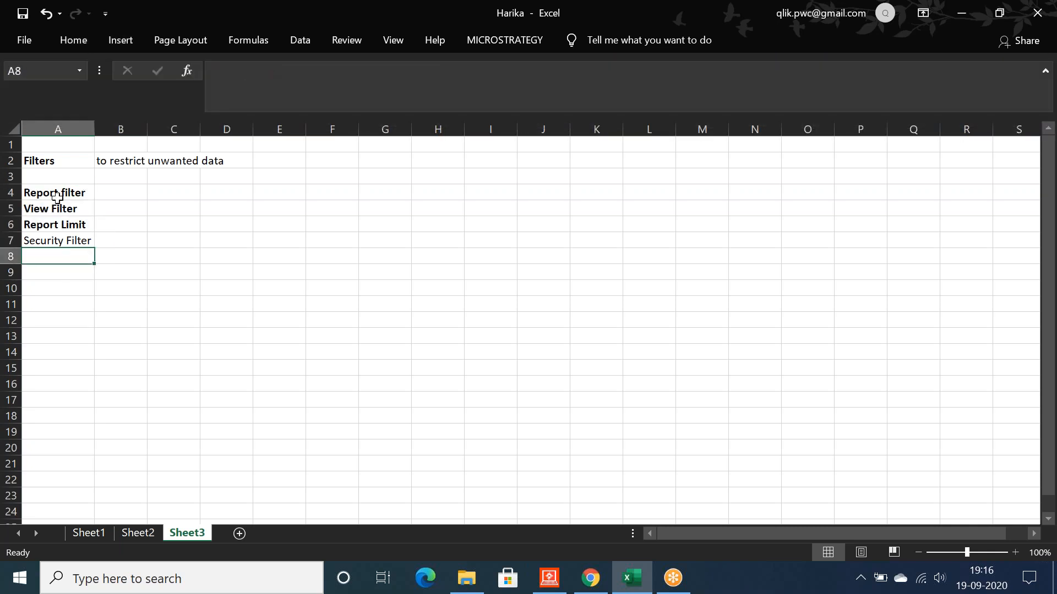
left_click_drag(57, 193, 60, 242)
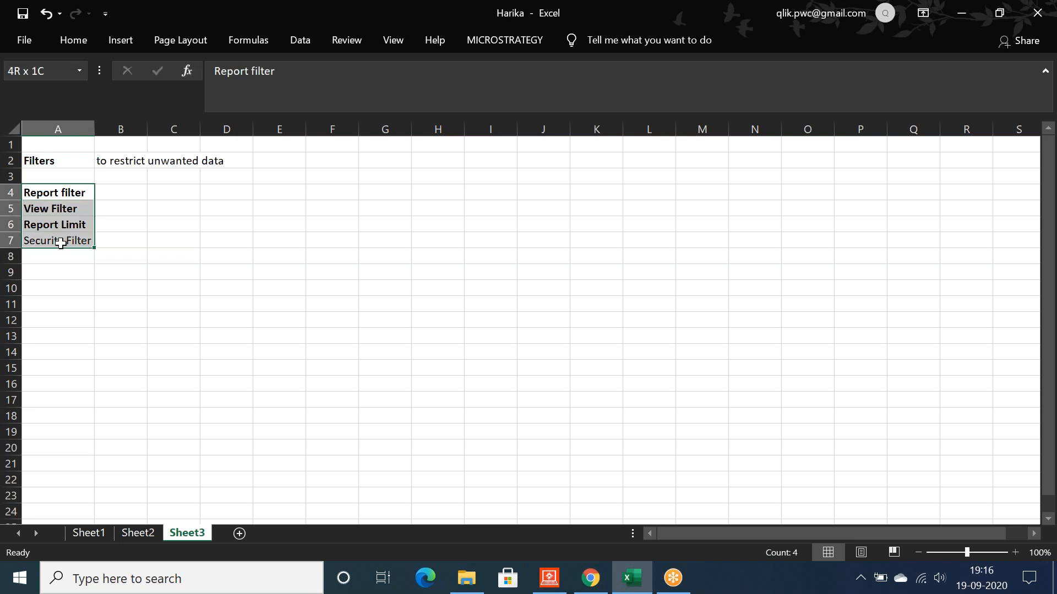
left_click(53, 287)
left_click(55, 192)
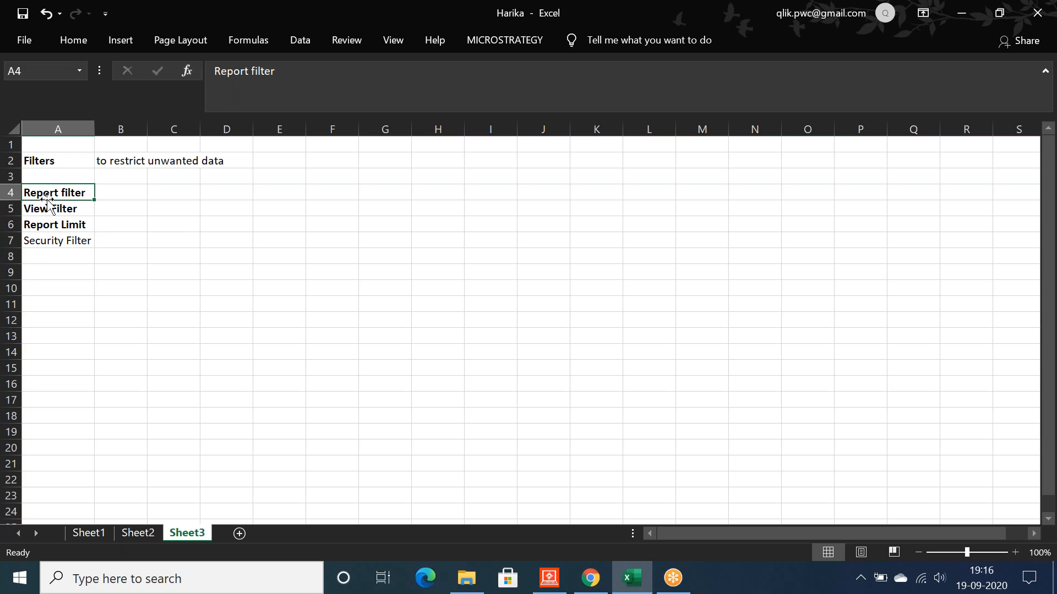
left_click(71, 209)
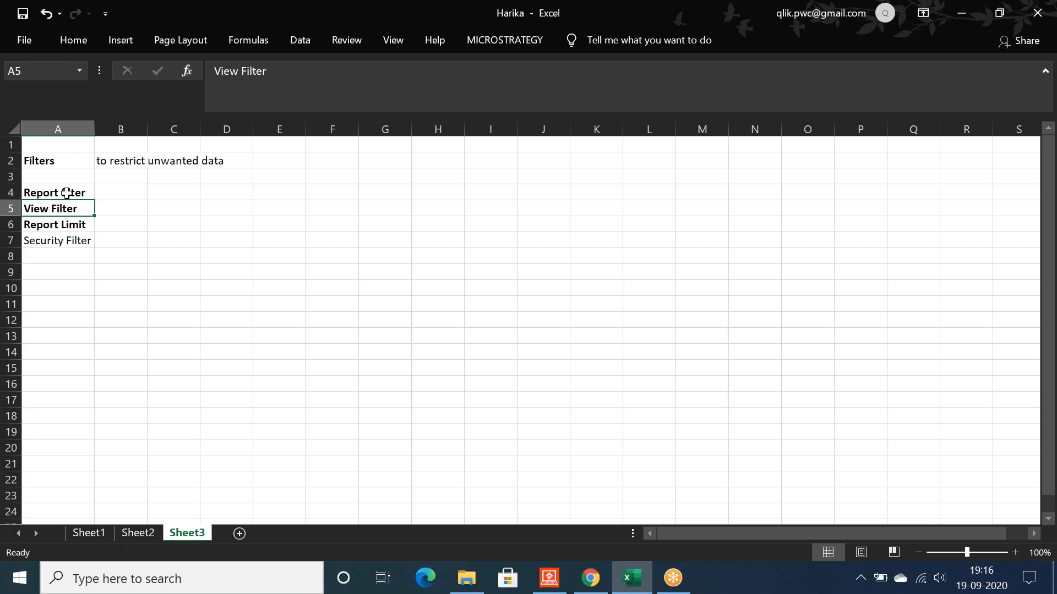
left_click(61, 222)
left_click_drag(57, 194, 61, 226)
left_click(66, 241)
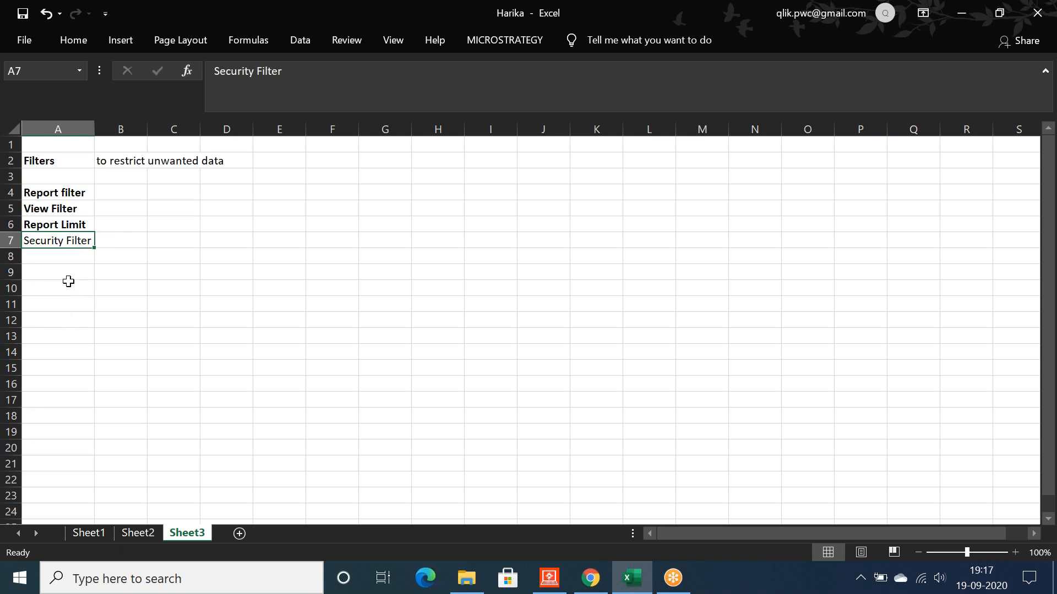
left_click_drag(42, 195, 53, 208)
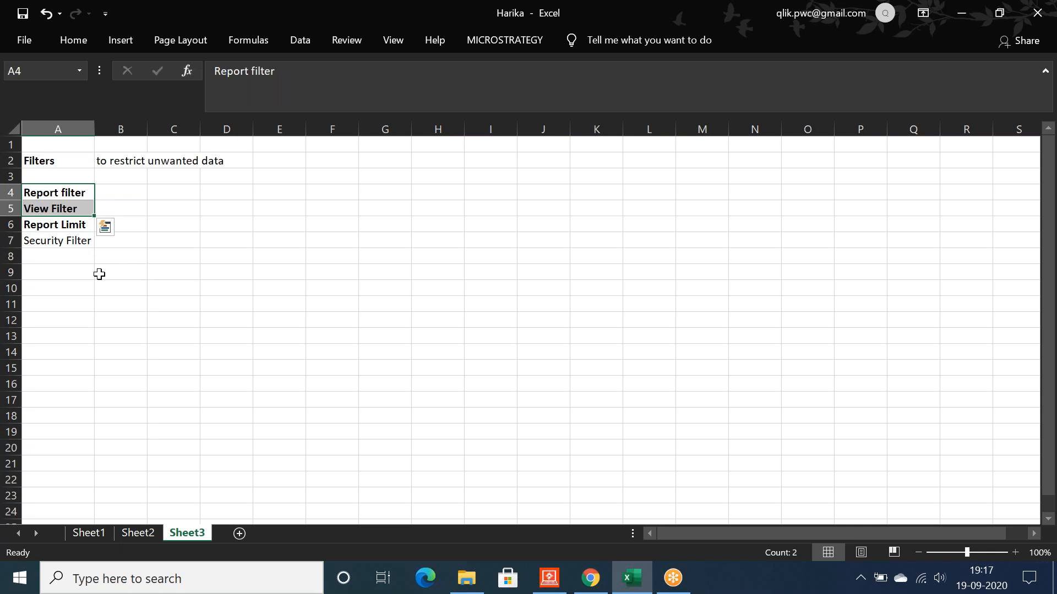
Step: Enter the heading "Report Filter" in cell C9, below the list of filter types
left_click(120, 270)
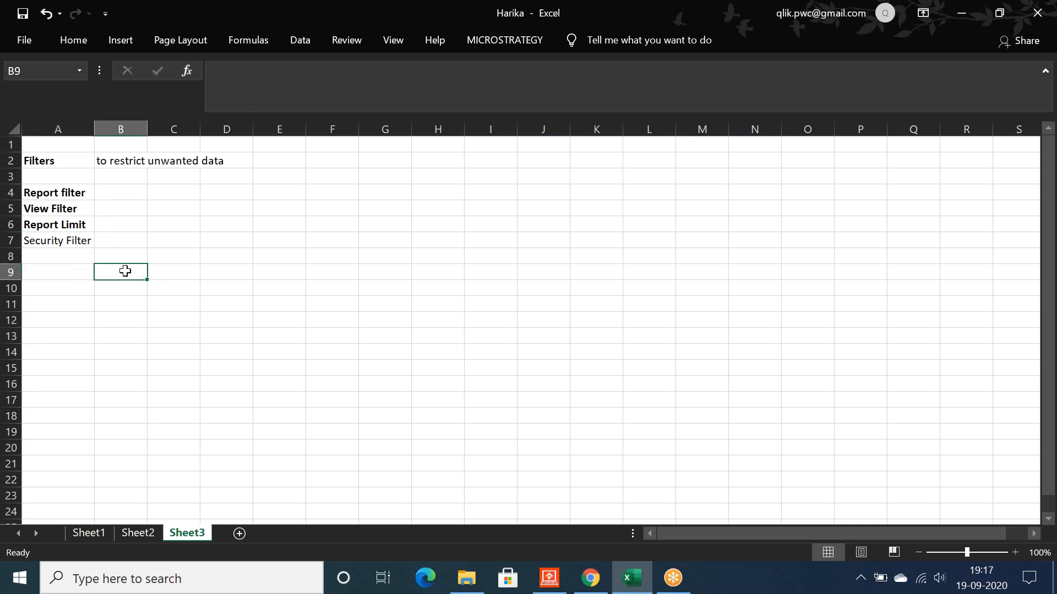
key("Right")
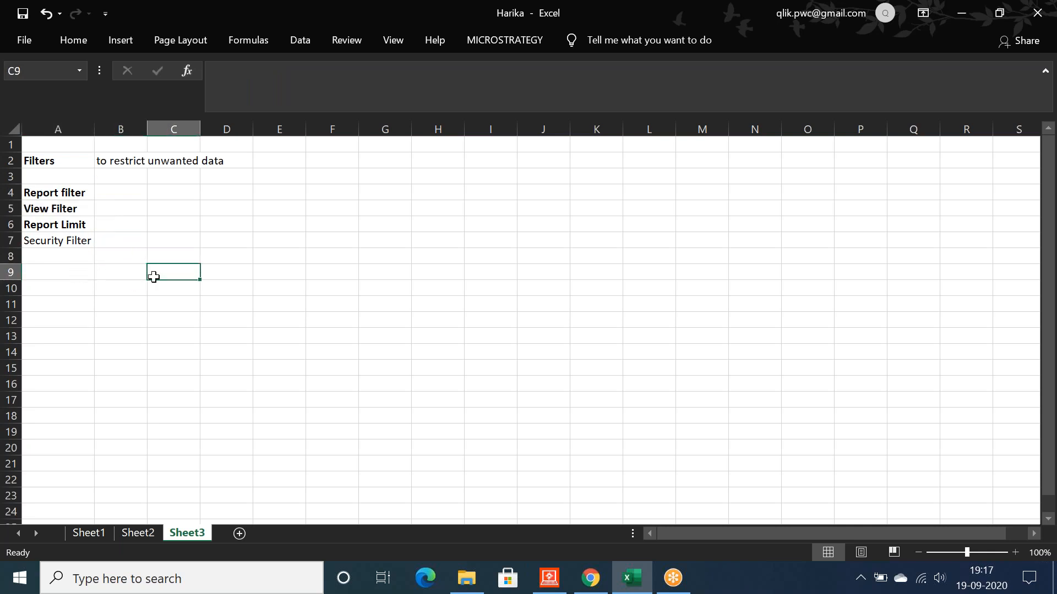
type("ReportFilte")
key("BackSpace")
key("BackSpace")
key("BackSpace")
key("BackSpace")
key("BackSpace")
type("Filte")
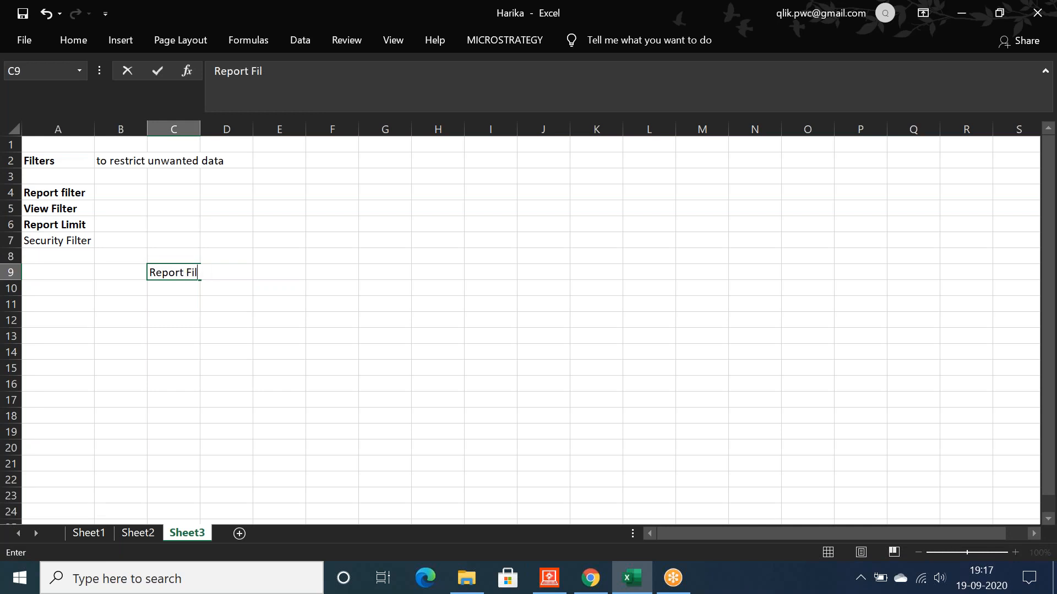
left_click(113, 289)
Step: Move the Report Filter heading from C9 to cell E4
left_click(168, 271)
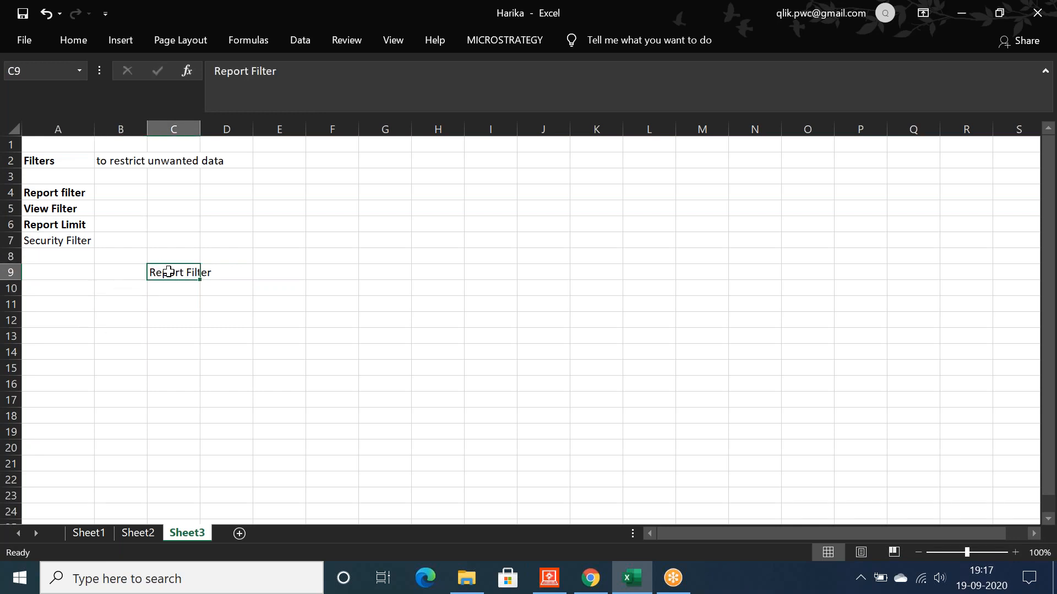
key("ctrl+c")
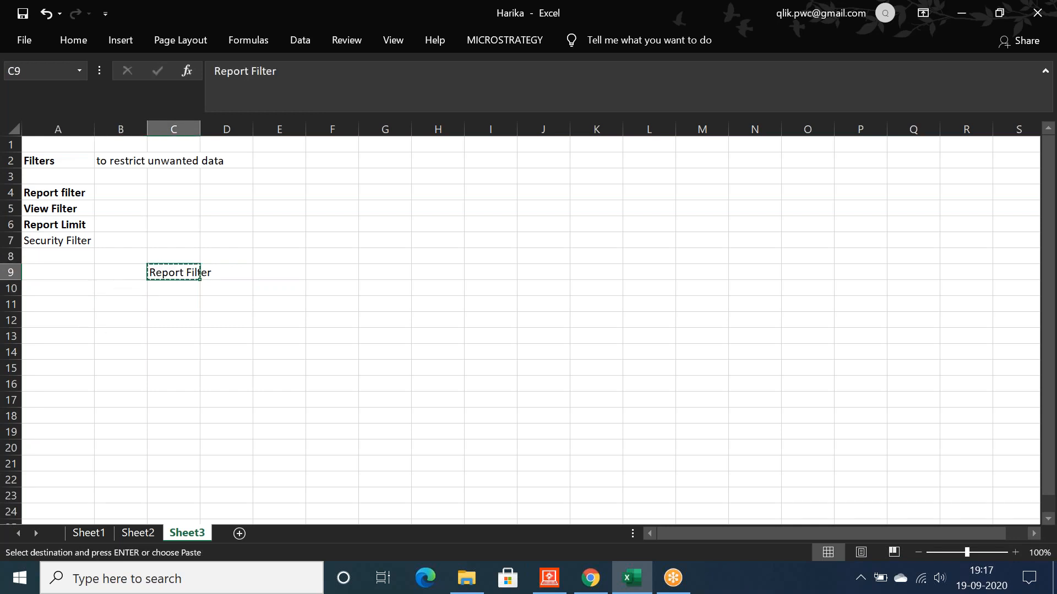
left_click(280, 194)
key("ctrl+v")
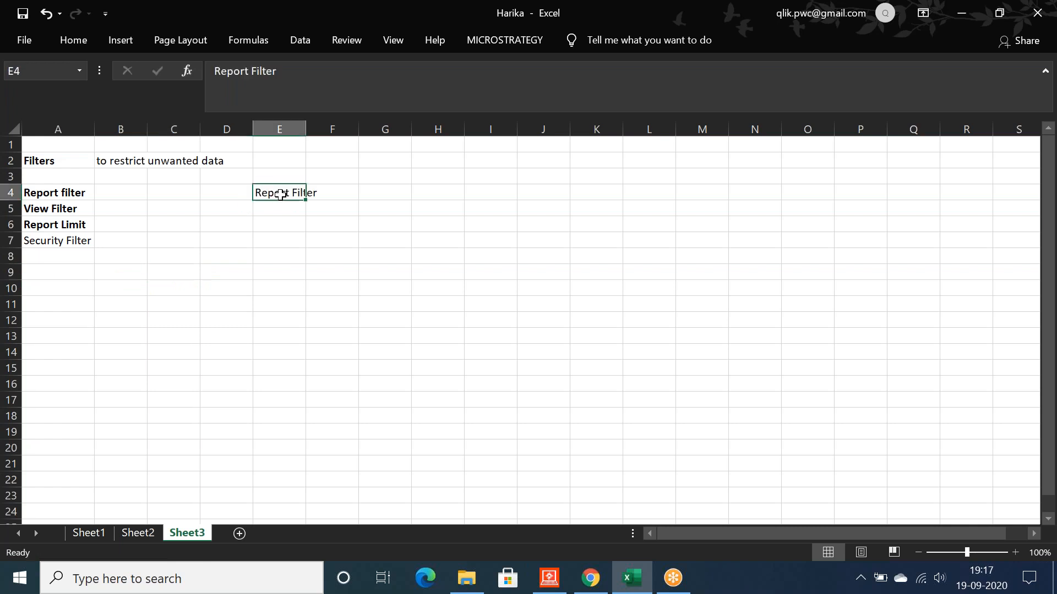
Step: Enter the heading "View Filter" in E13 and widen column E to fit its entries
left_click(270, 334)
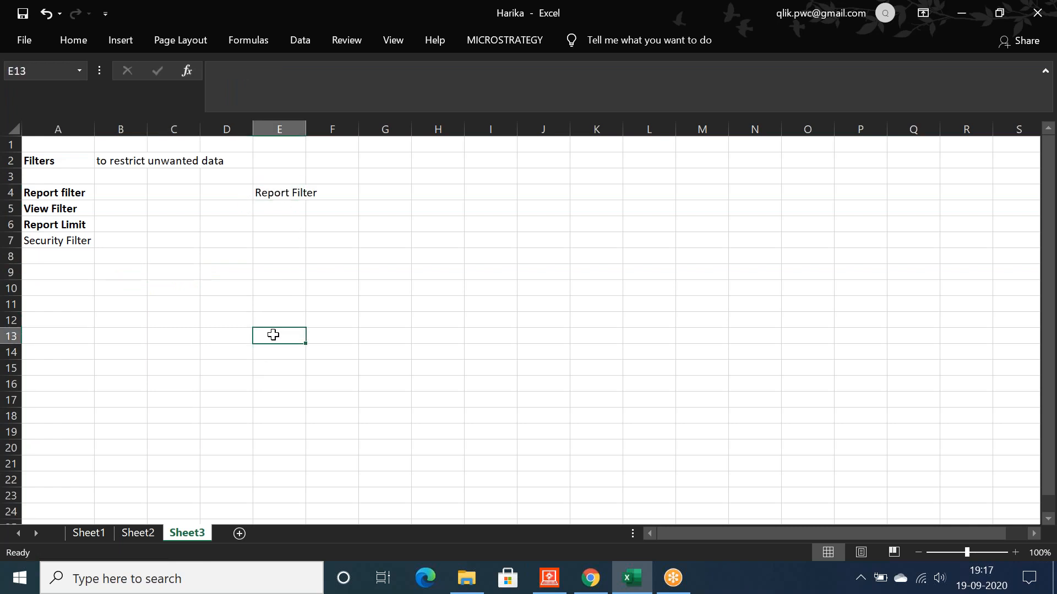
type("View Filter")
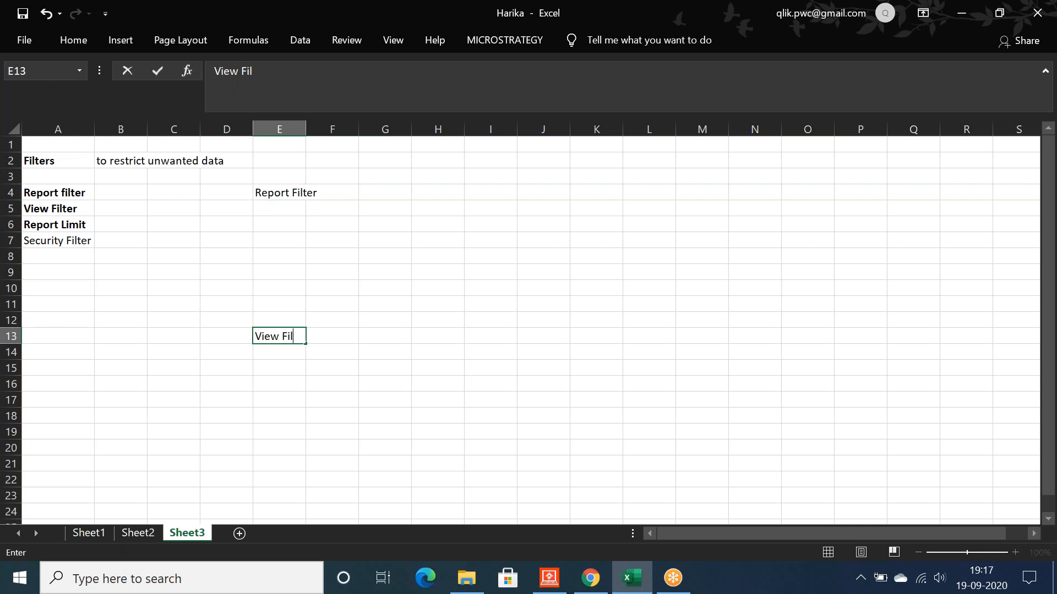
key("Return")
left_click(286, 192)
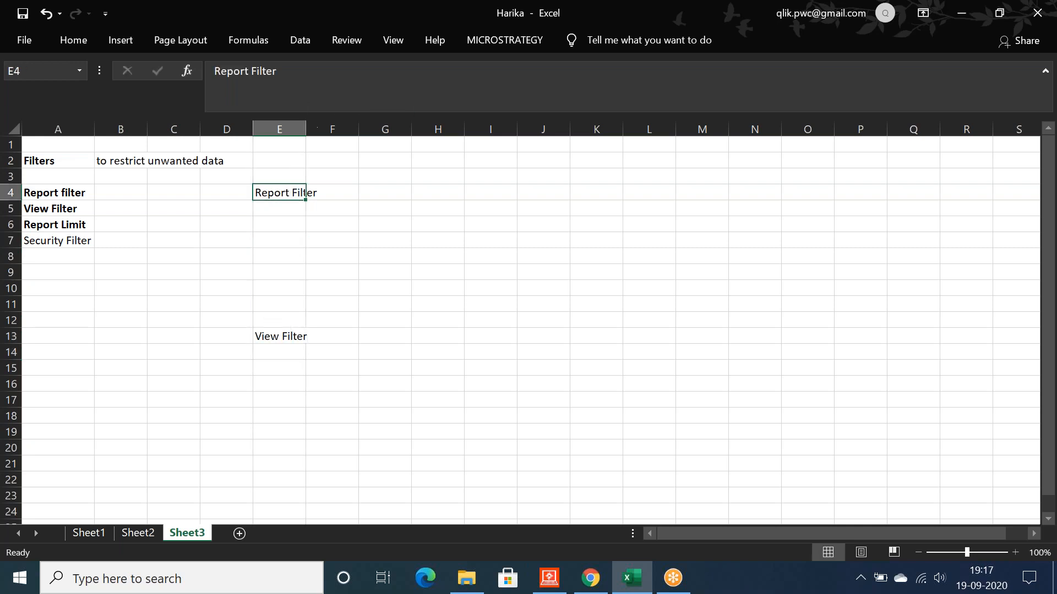
double_click(305, 129)
Step: Switch to MicroStrategy Developer, open Sample Report for editing, and minimize its Report Editor window
left_click(553, 586)
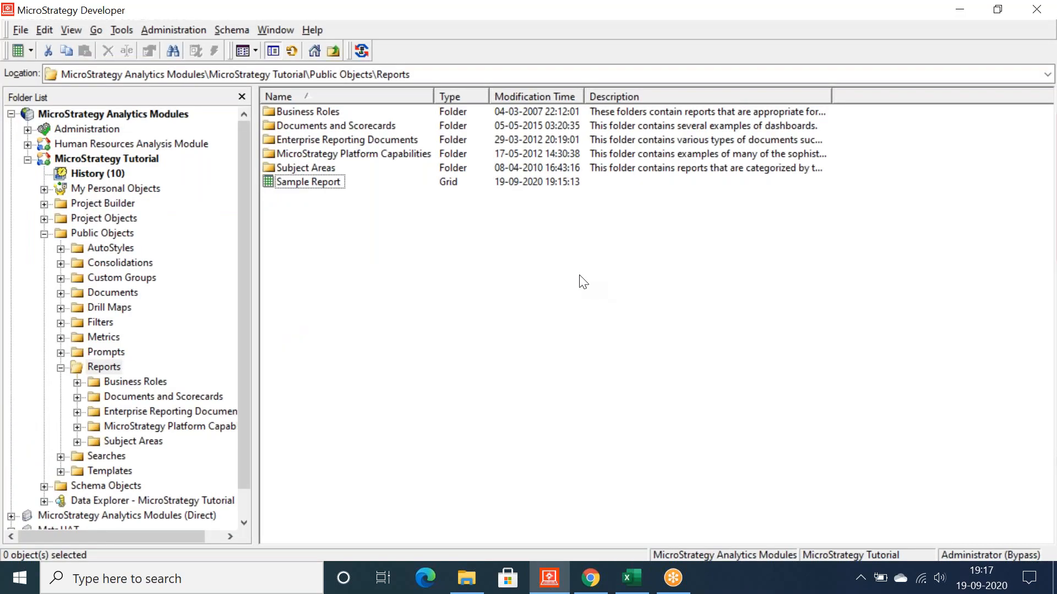
right_click(313, 185)
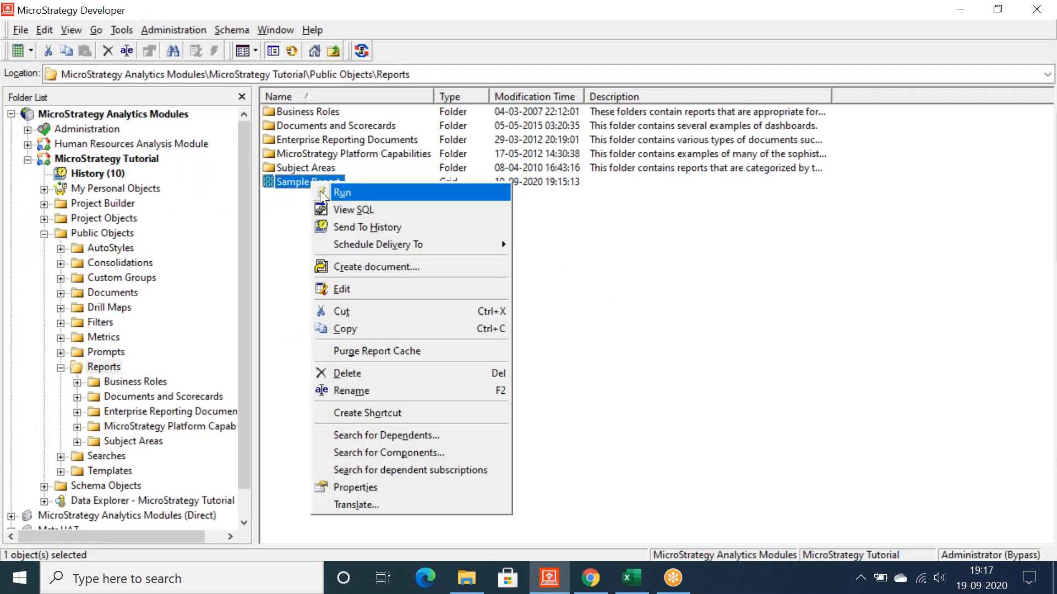
left_click(354, 294)
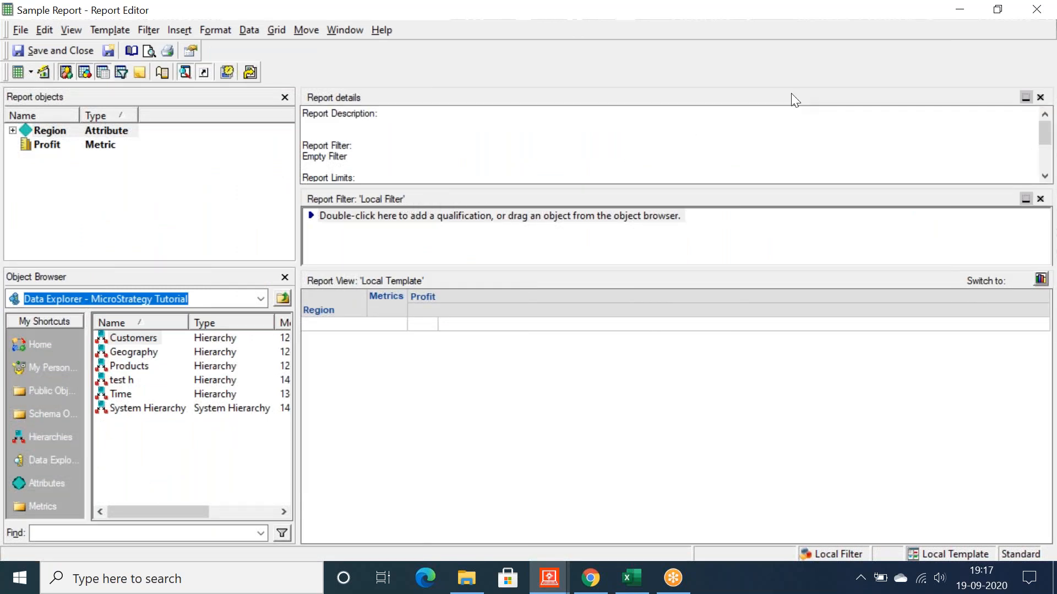
left_click(960, 14)
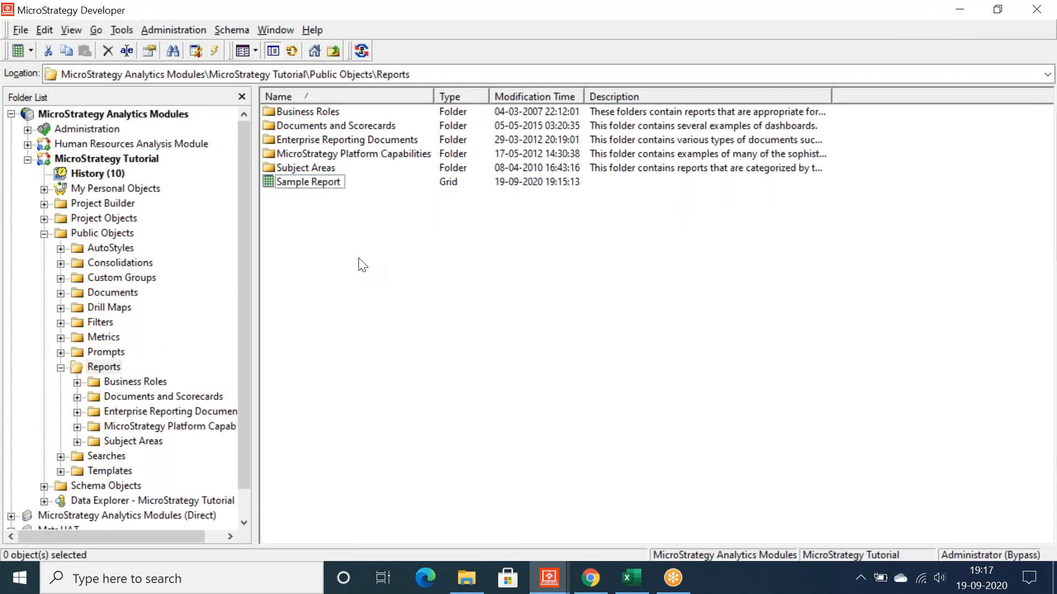
left_click(99, 323)
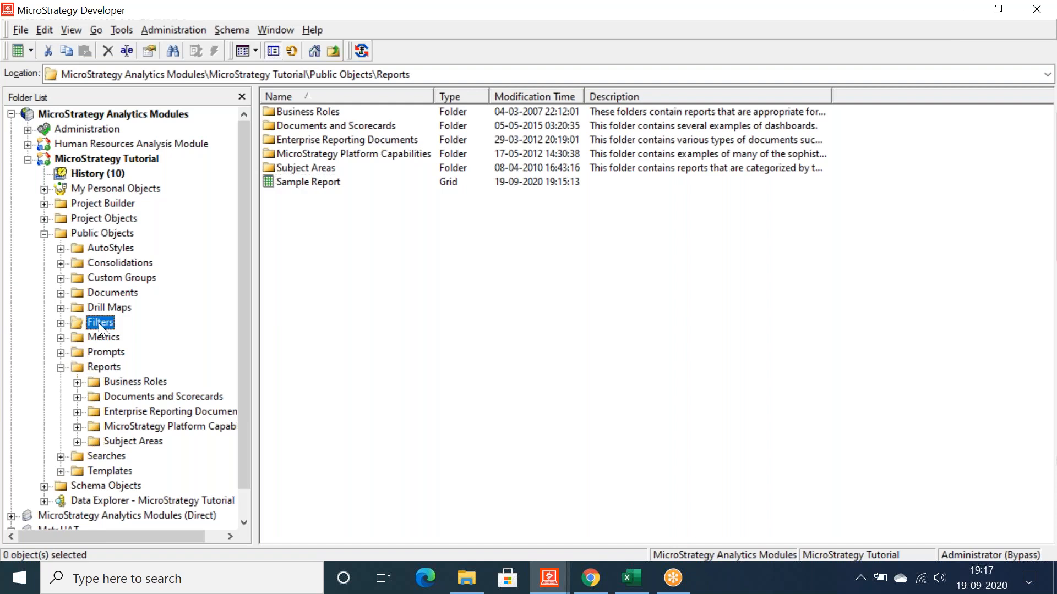
right_click(314, 224)
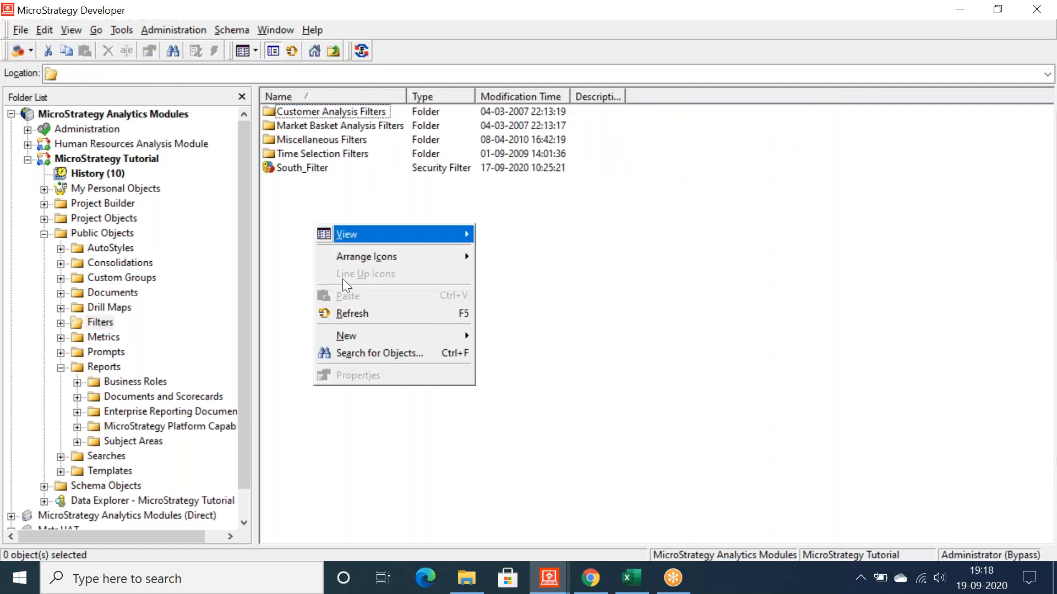
mouse_move(359, 342)
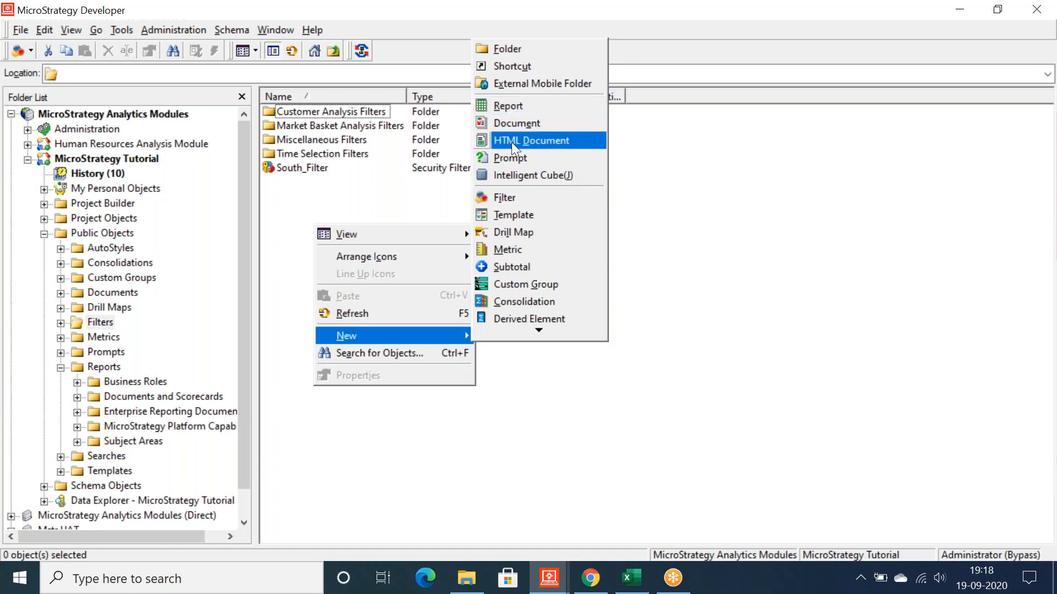
left_click(589, 392)
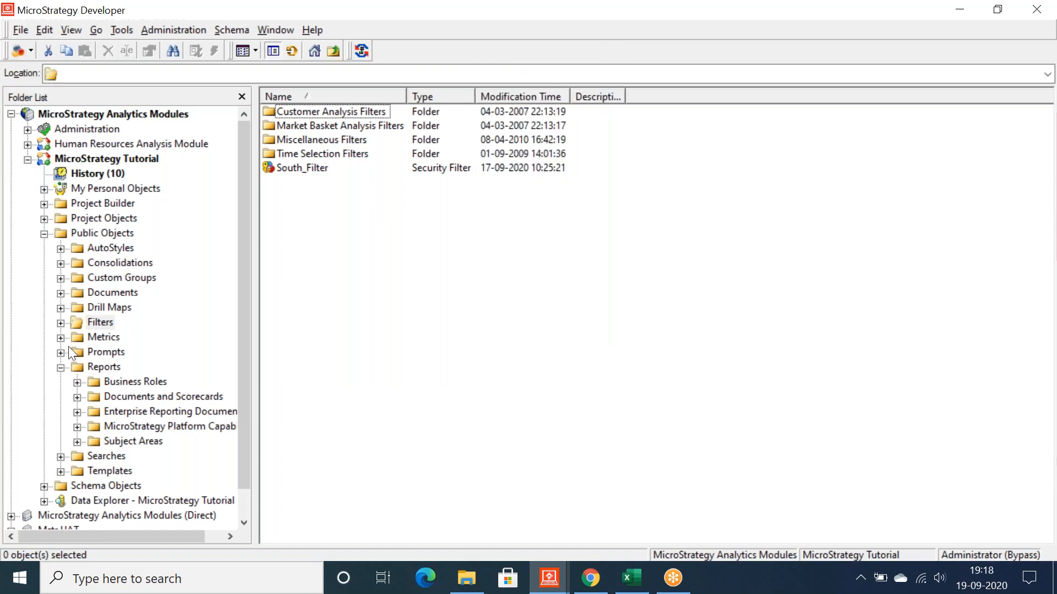
Step: Create a new filter from the Empty Filter template in the Filters folder of Public Objects
left_click(94, 325)
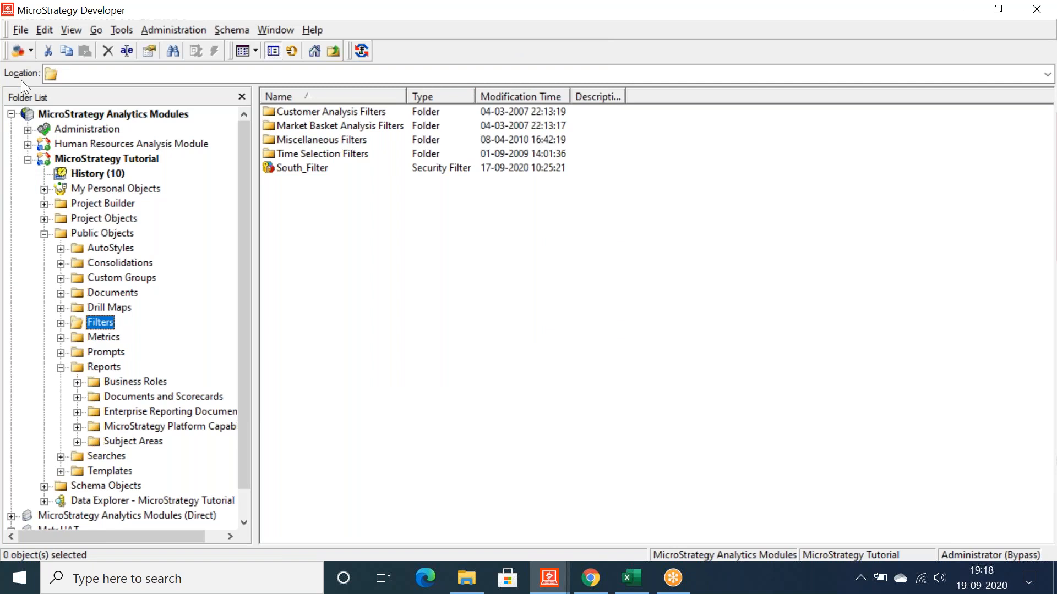
left_click(17, 50)
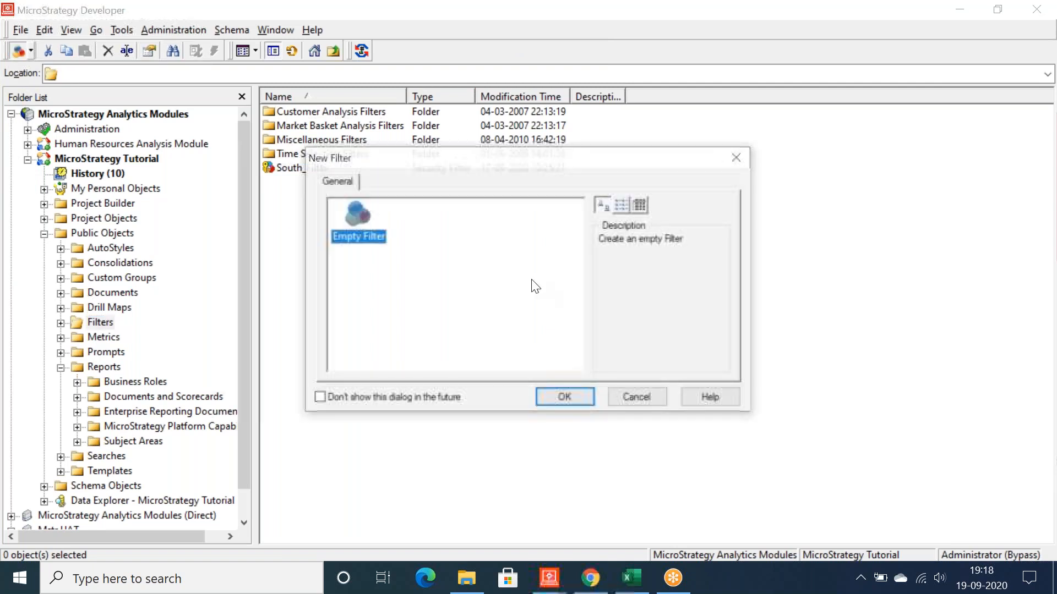
left_click_drag(467, 154, 376, 119)
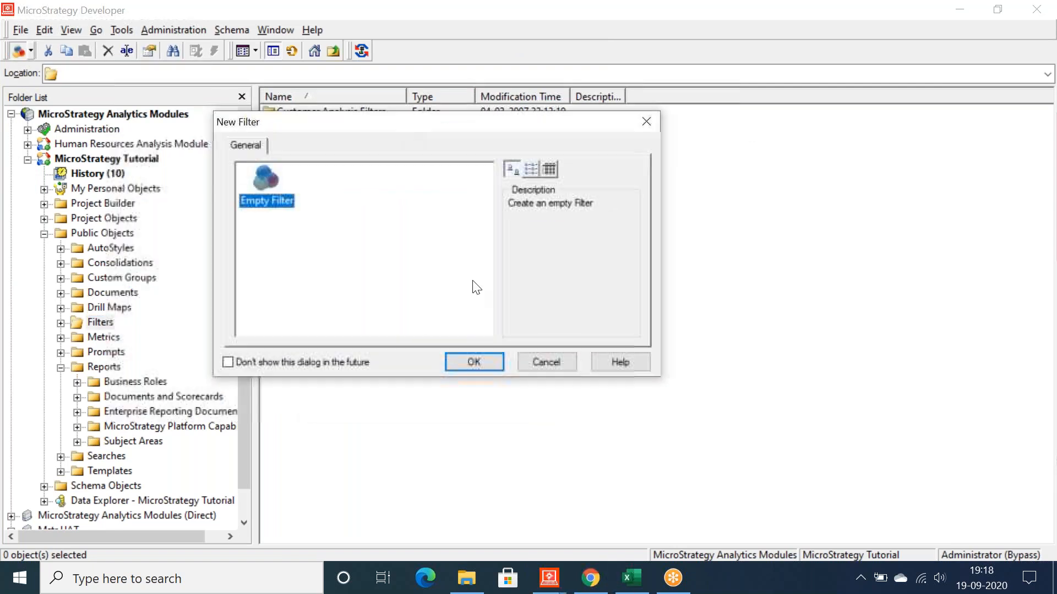
left_click(480, 360)
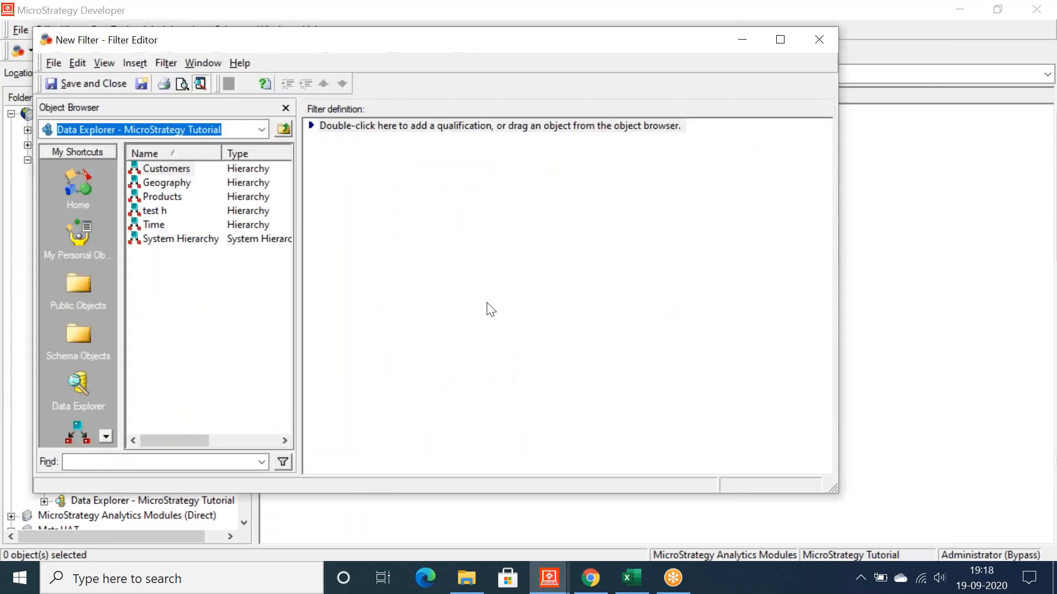
Step: Start an attribute qualification in the new filter's definition
double_click(391, 130)
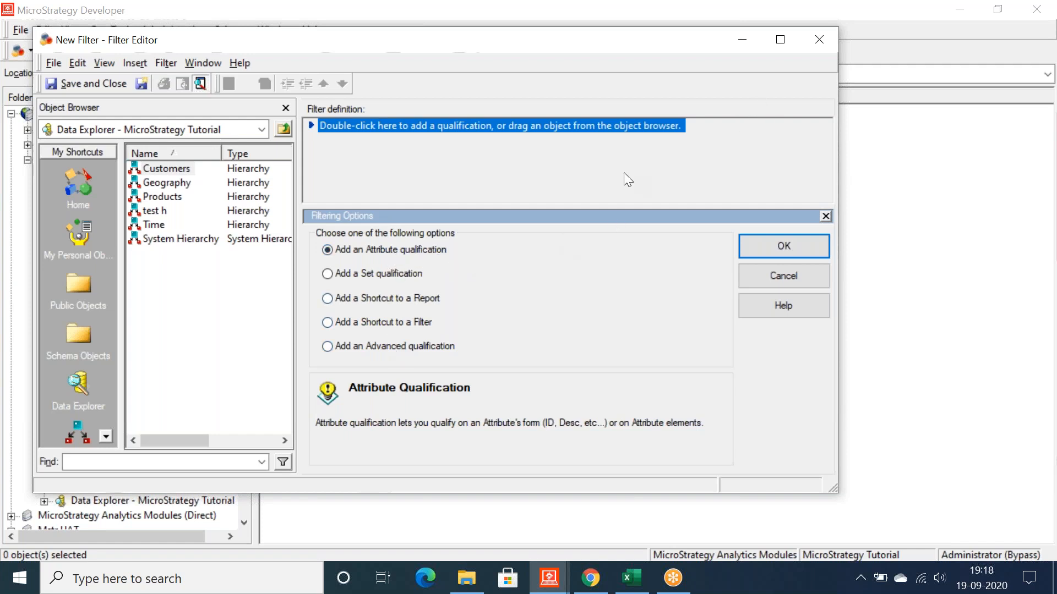
left_click_drag(414, 42, 440, 43)
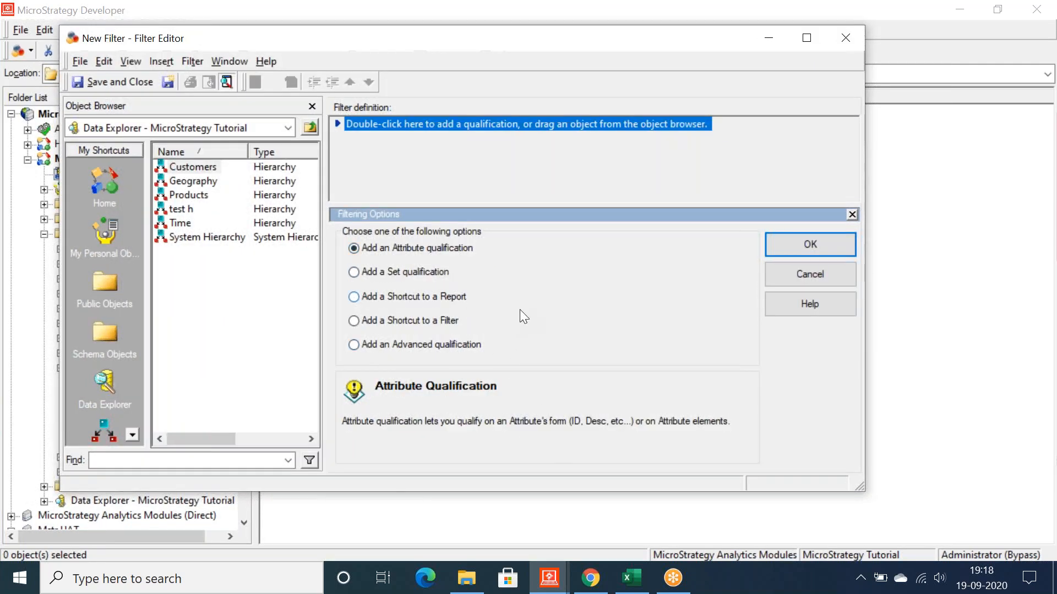
left_click(631, 578)
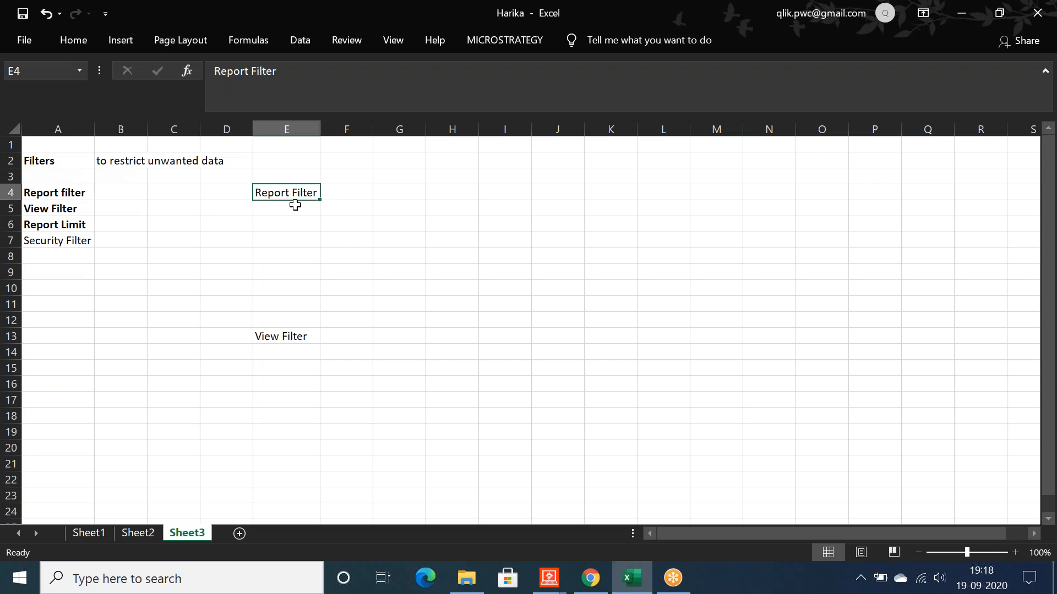
left_click(631, 578)
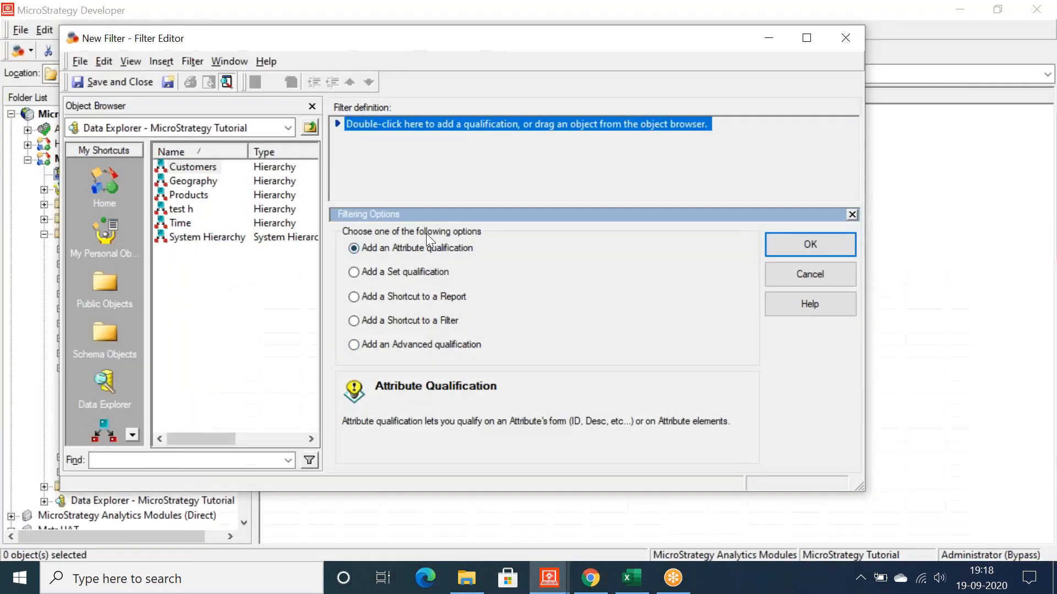
left_click(795, 243)
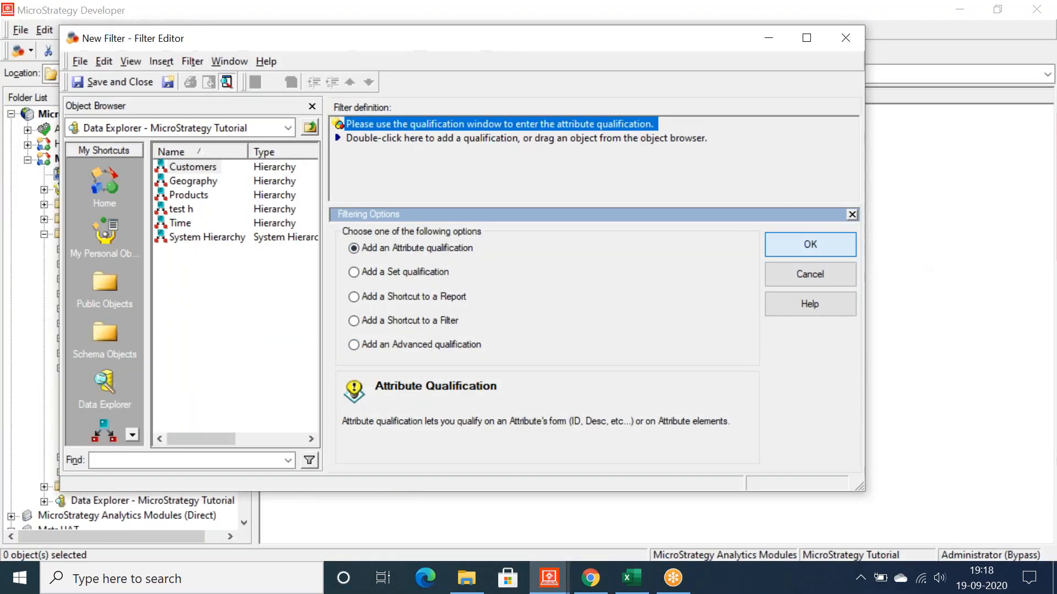
left_click(807, 38)
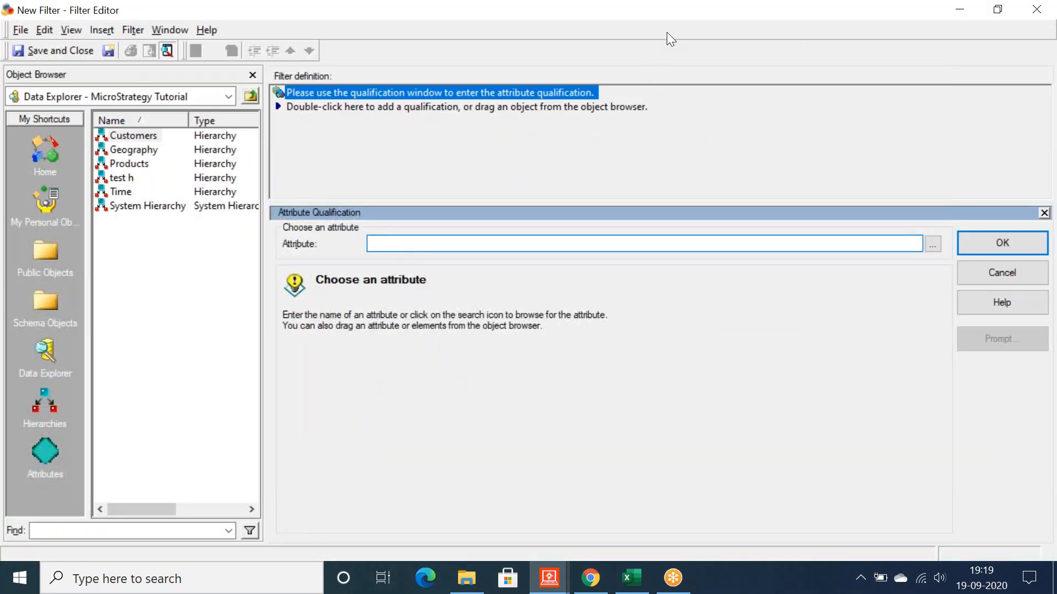
double_click(774, 12)
left_click(769, 34)
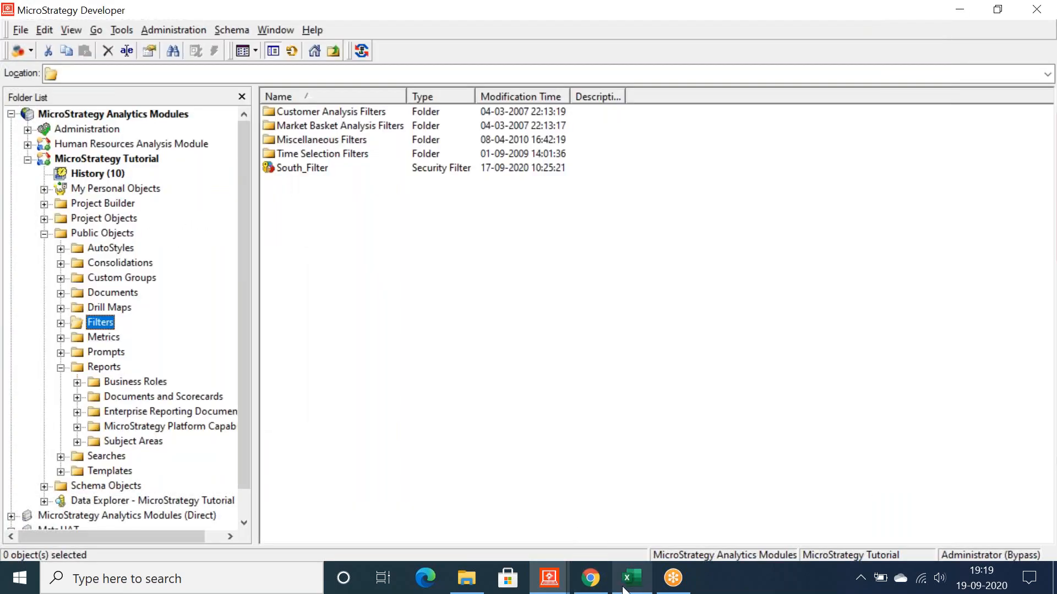
mouse_move(548, 578)
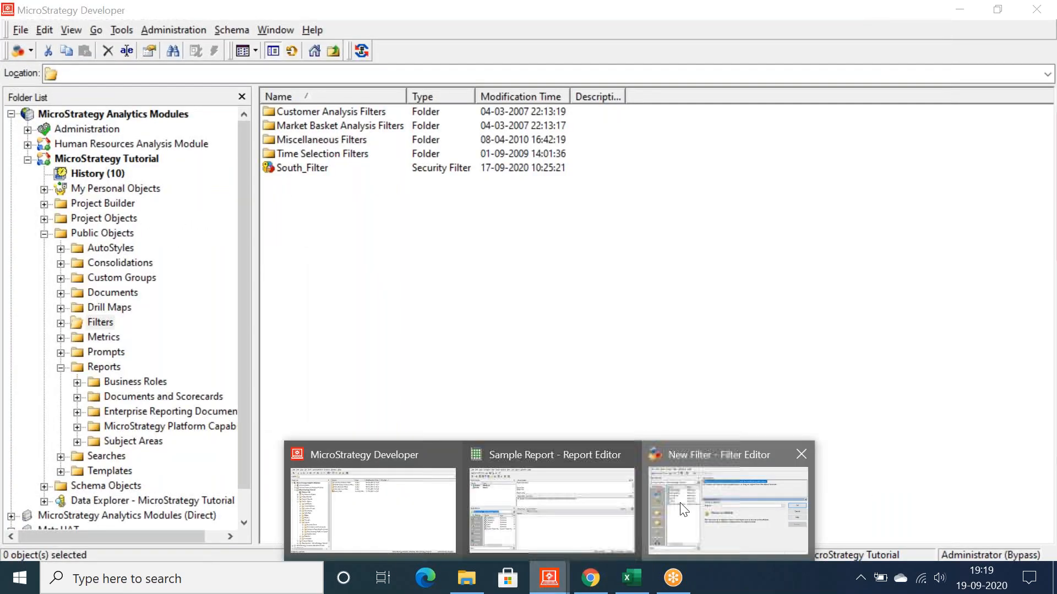
left_click(732, 523)
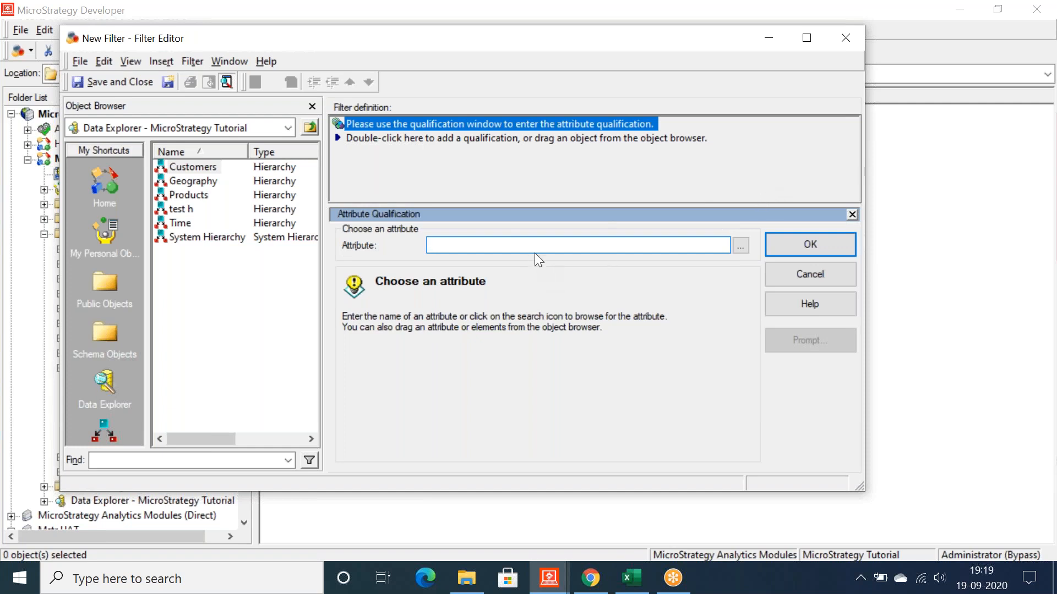
Step: Set the qualification's attribute to Region, qualifying on Elements with the In list operator
type("eg")
key("Return")
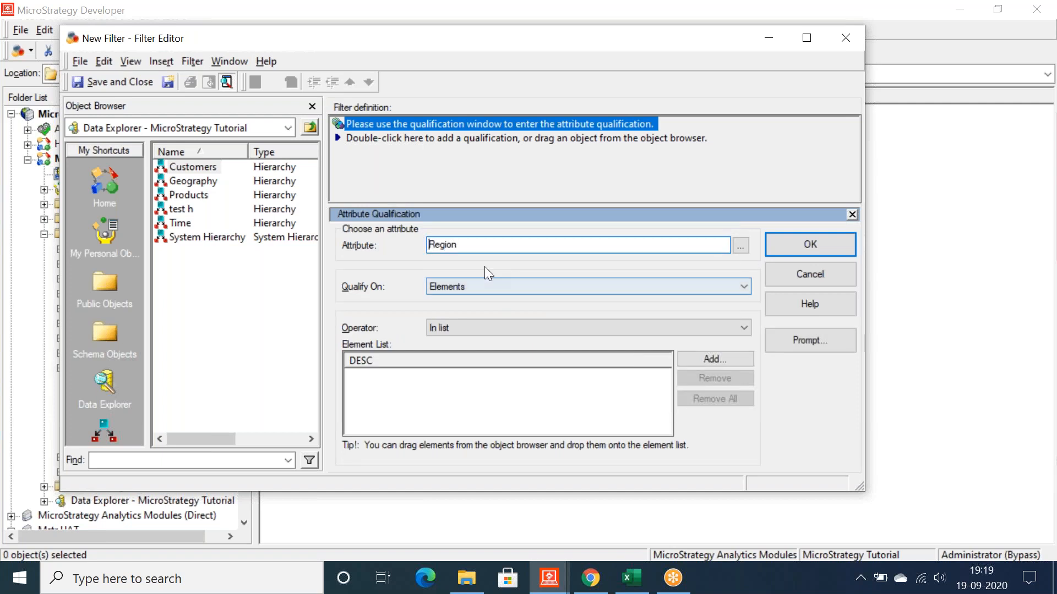
left_click(494, 282)
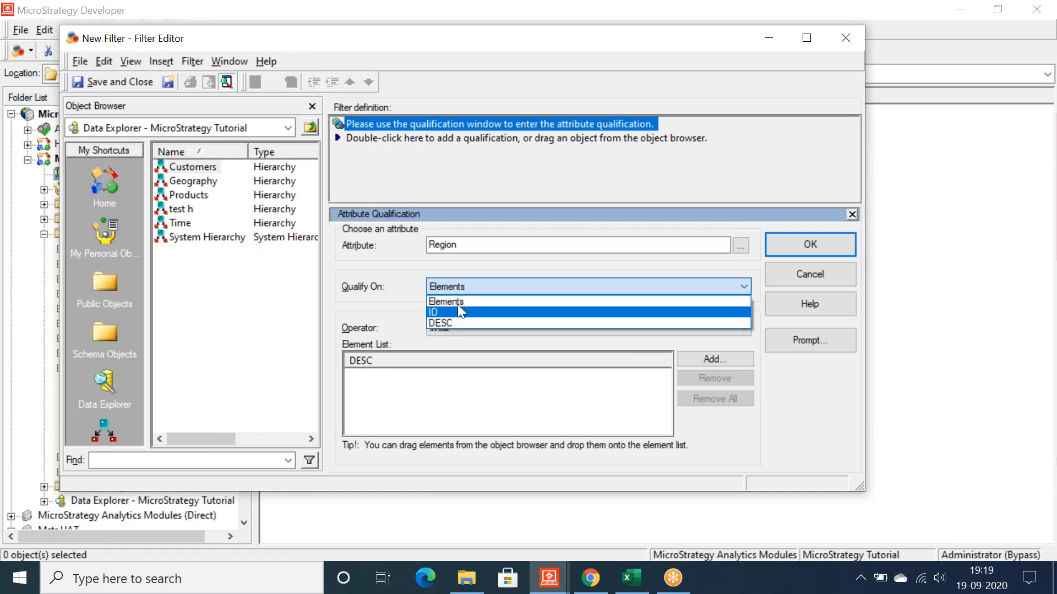
left_click(460, 412)
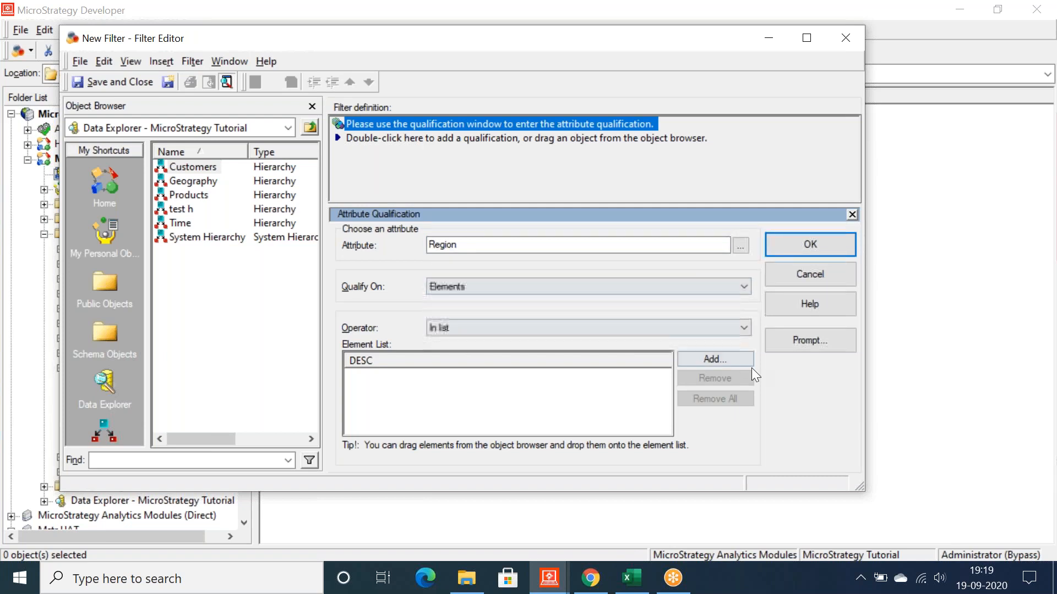
Step: Add South, Southeast and Southwest to the Region element list and accept the qualification
left_click(724, 358)
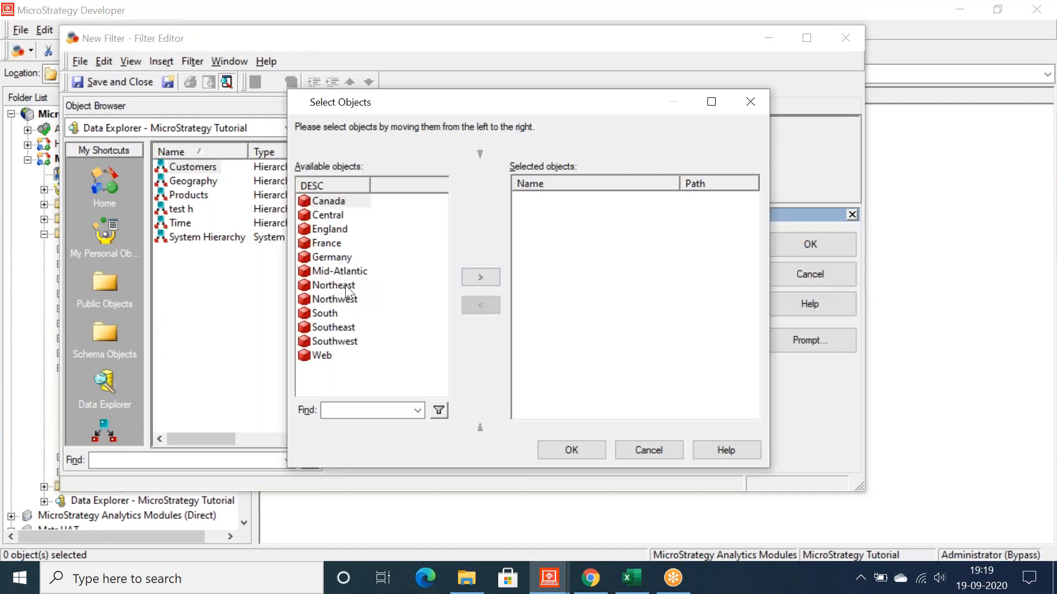
double_click(322, 313)
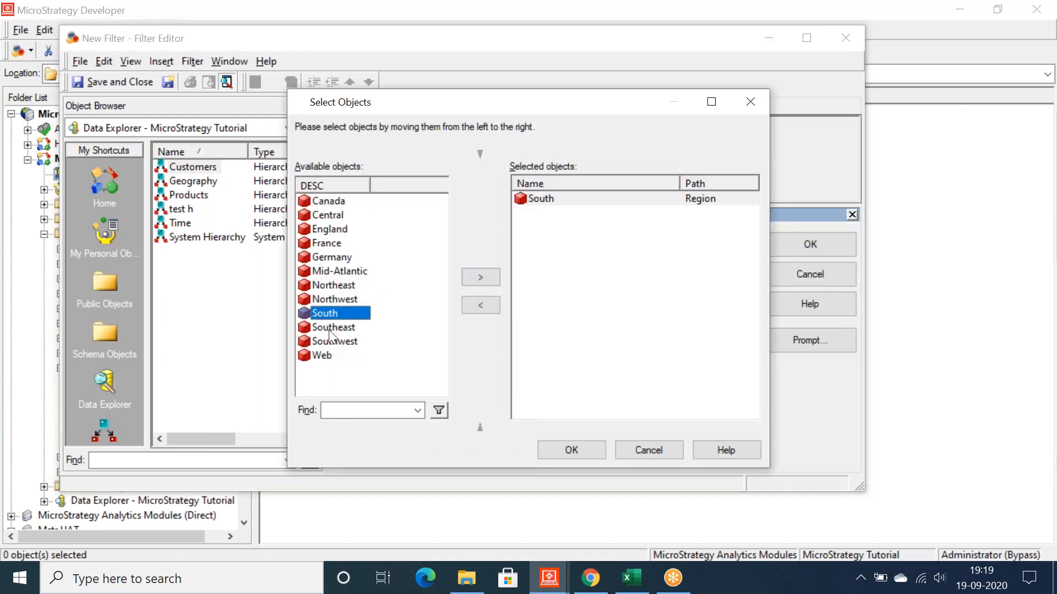
double_click(329, 328)
double_click(327, 342)
left_click(550, 443)
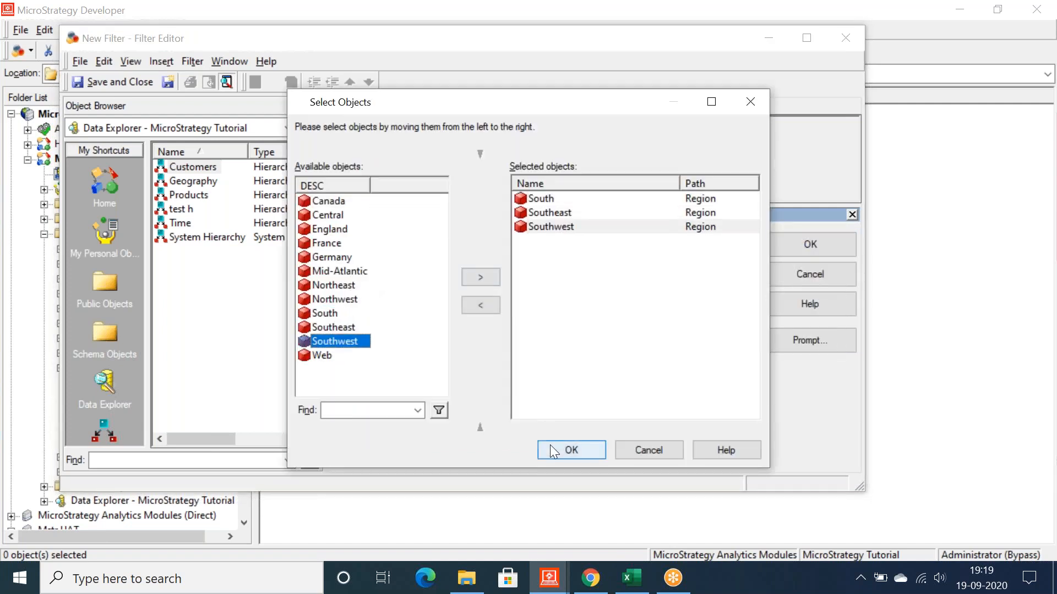
left_click(814, 244)
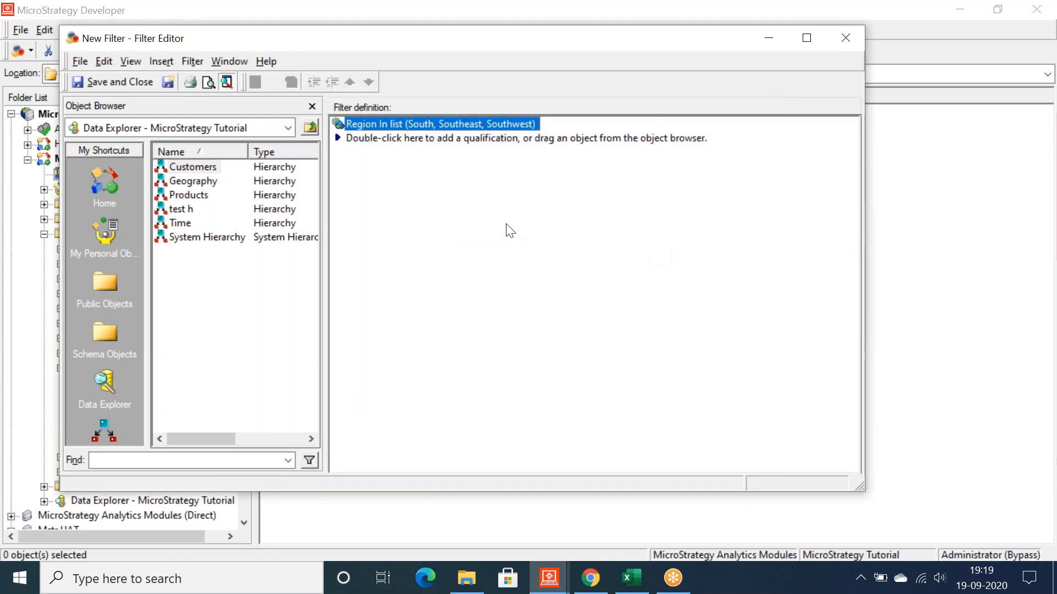
Step: Save the new filter as "South Filter" in the Filters folder and close its editor
left_click(122, 80)
type("Sou")
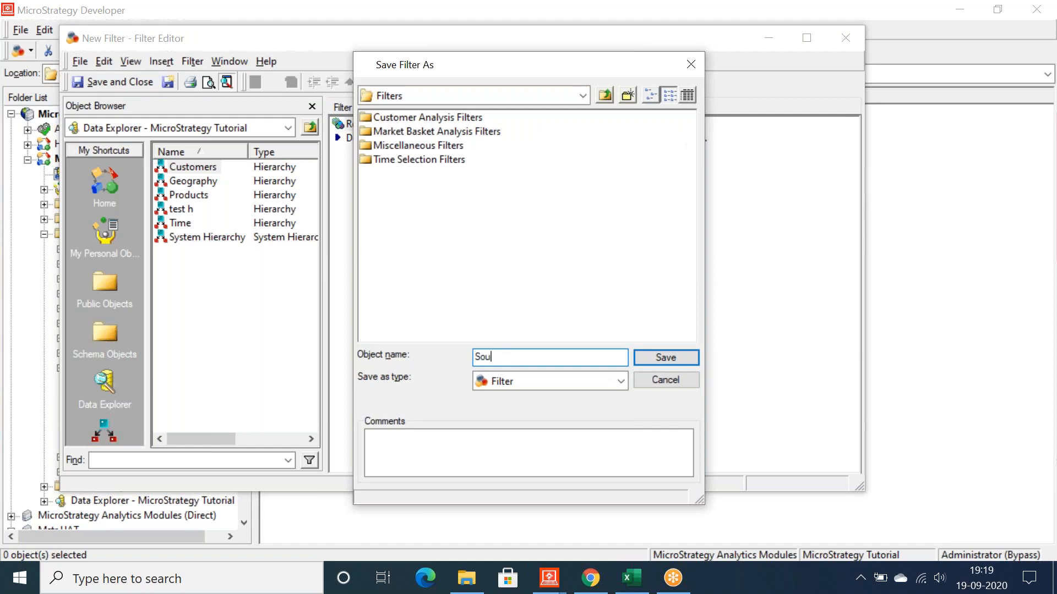
type("th Filter")
key("Return")
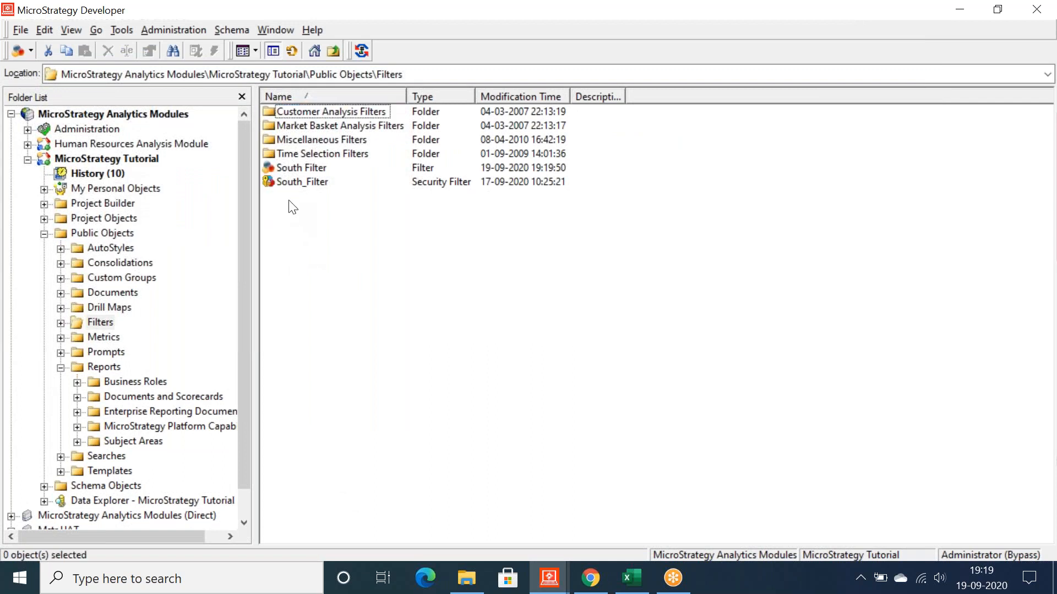
Step: Try to delete the South_Filter security filter from the Filters folder
right_click(290, 182)
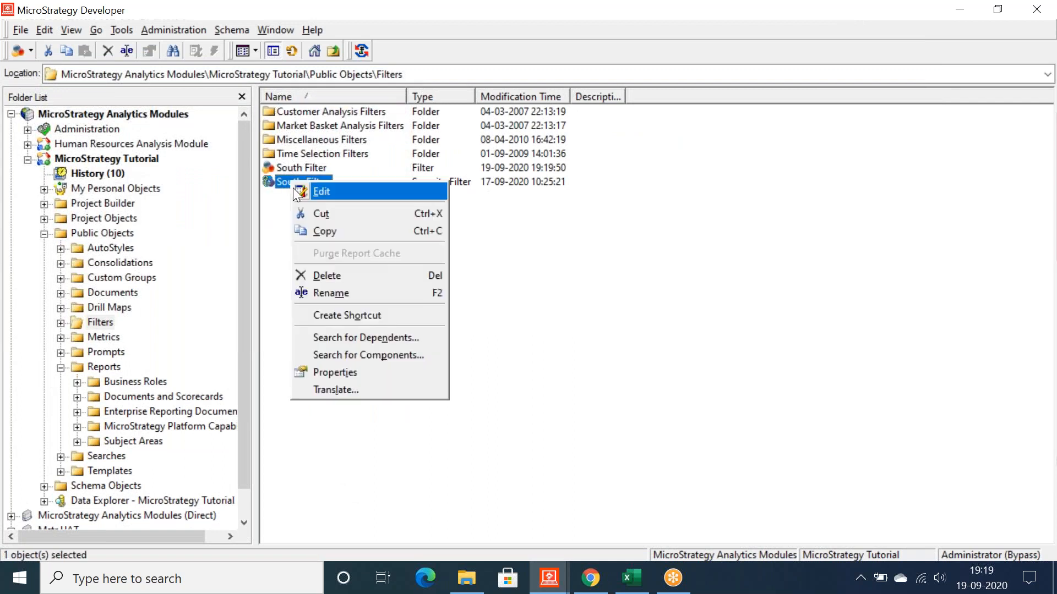
left_click(330, 273)
left_click(665, 345)
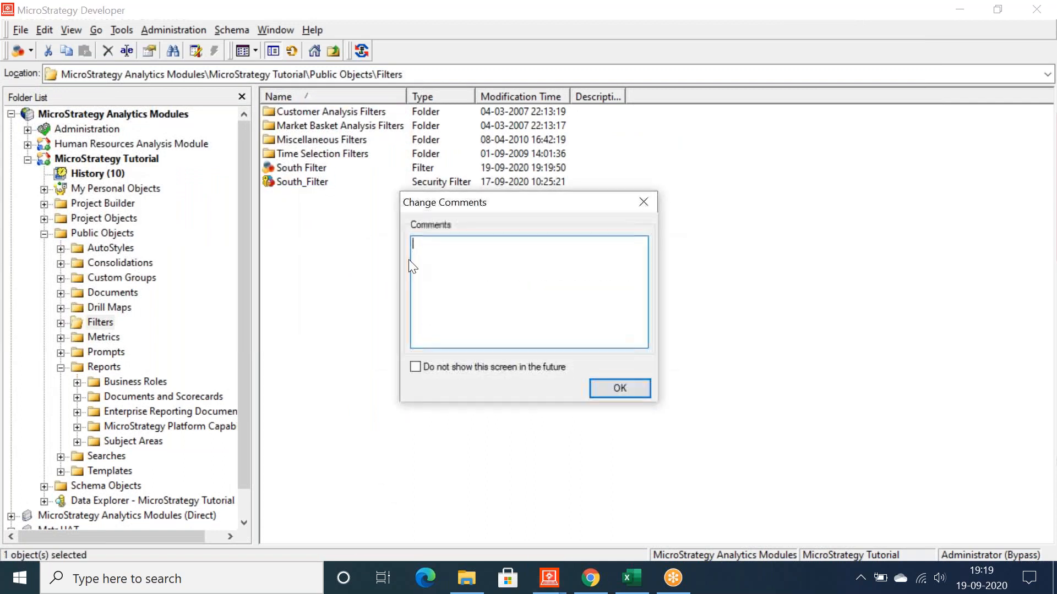
left_click(621, 393)
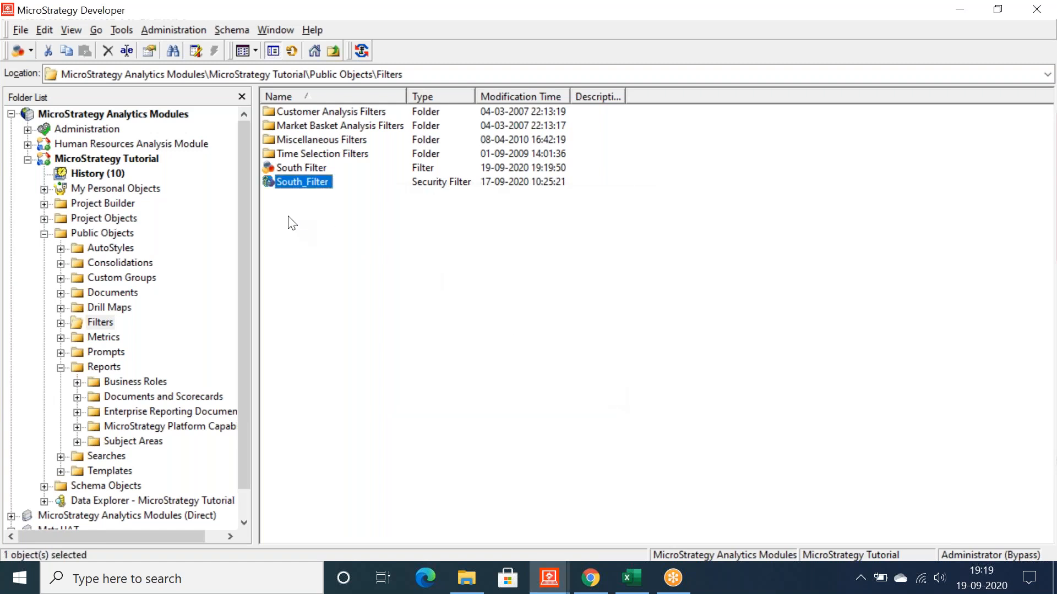
left_click(287, 166)
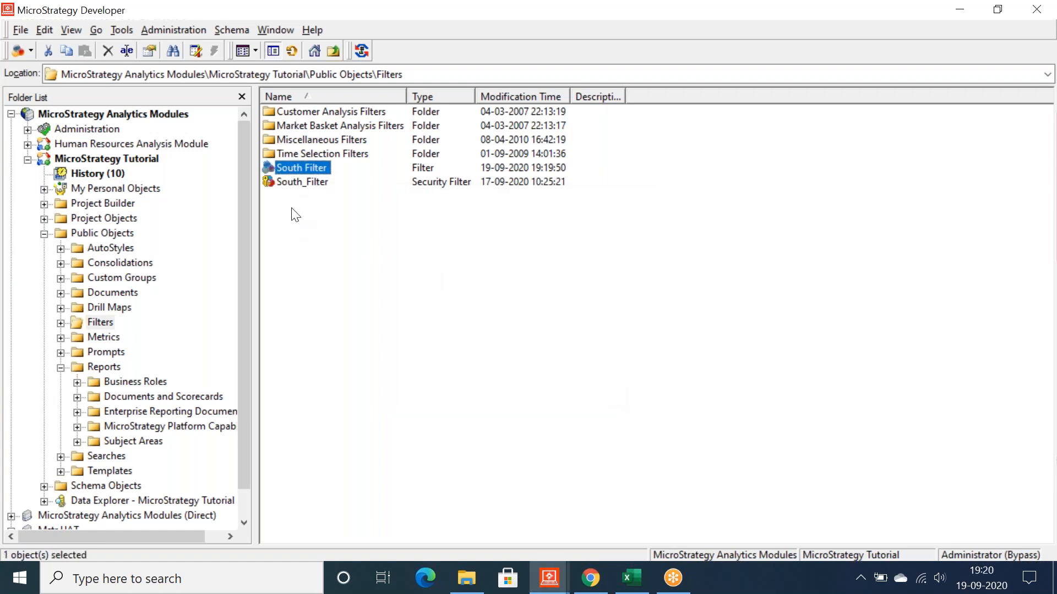
left_click(293, 212)
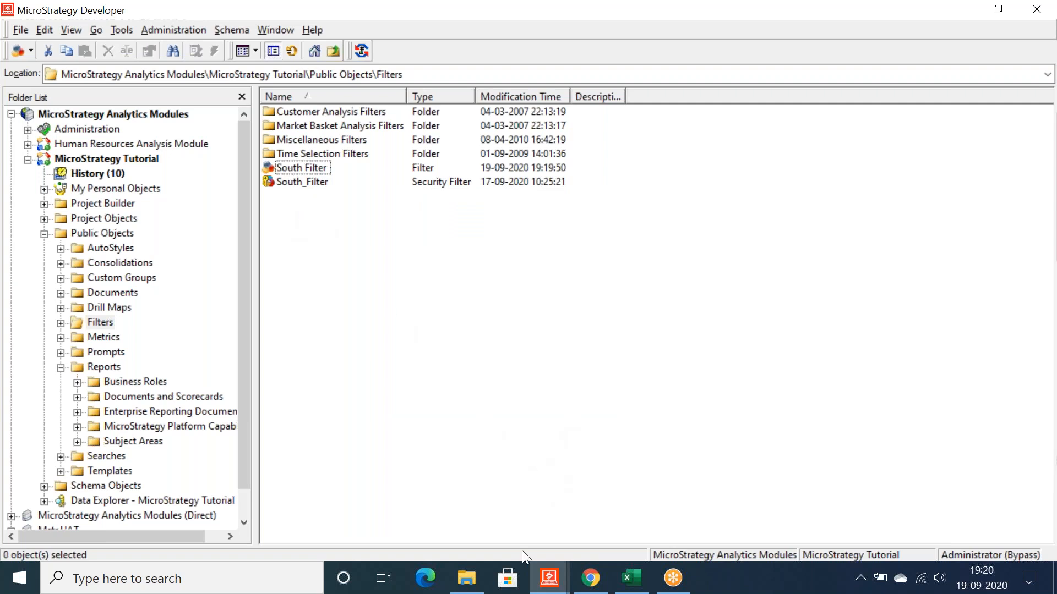
Step: Return to the Sample Report editor and add South Filter from Public Objects' Filters folder to the report filter
mouse_move(540, 582)
left_click(616, 484)
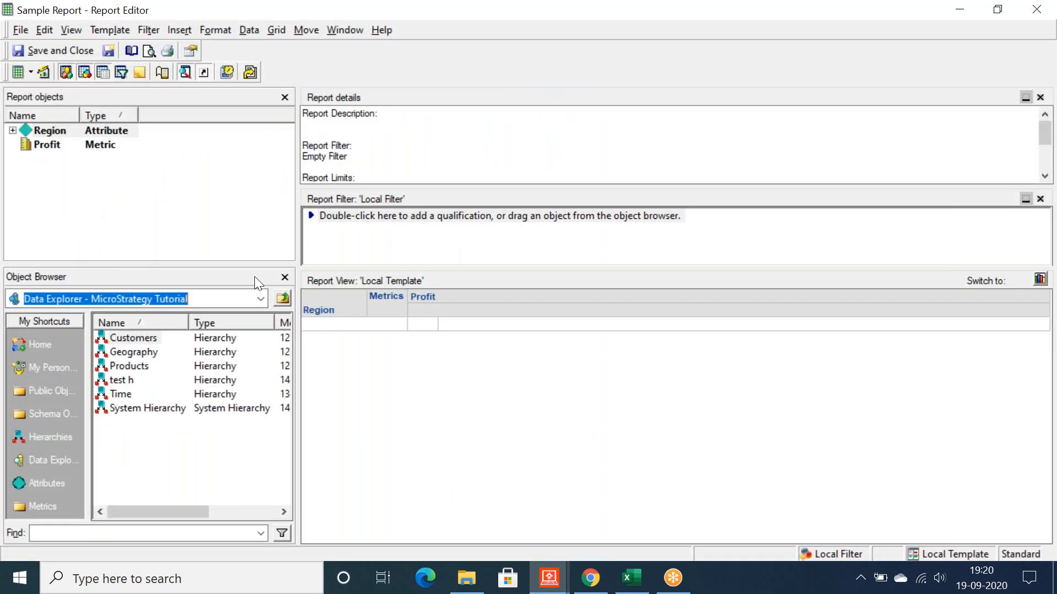
left_click(27, 391)
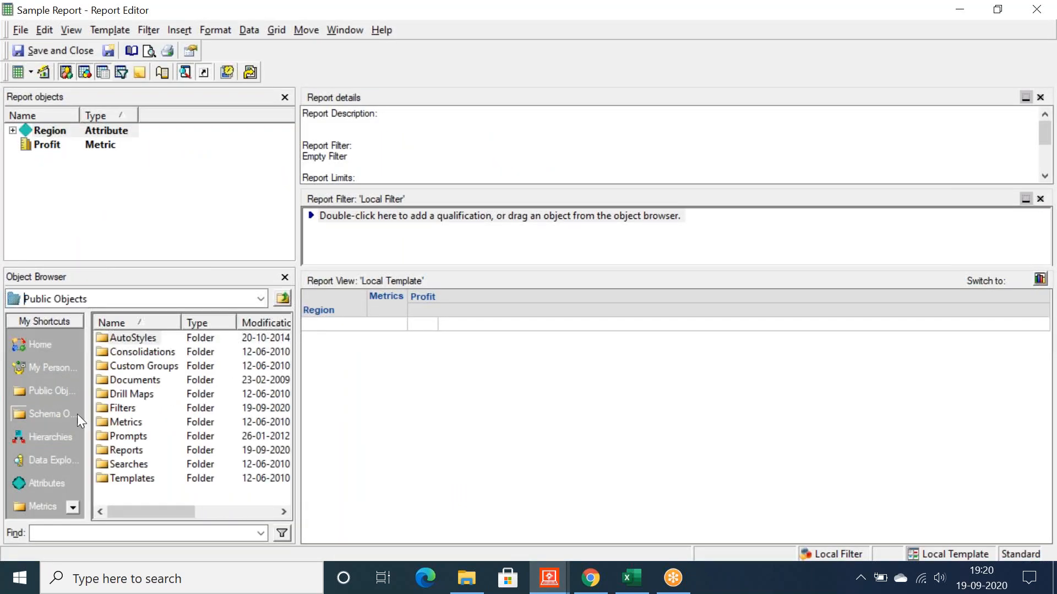
double_click(122, 409)
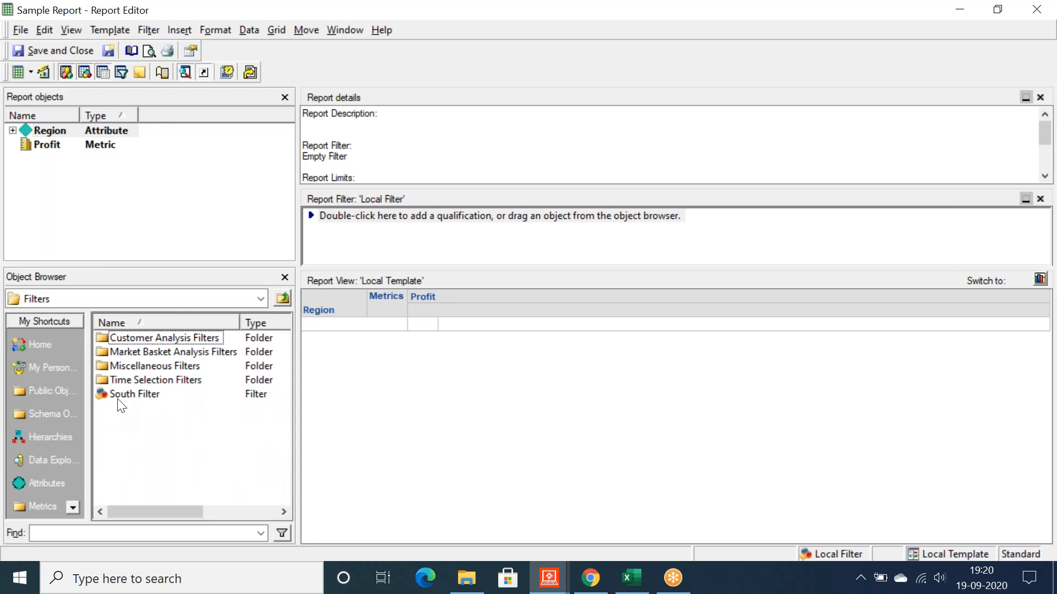
left_click(122, 395)
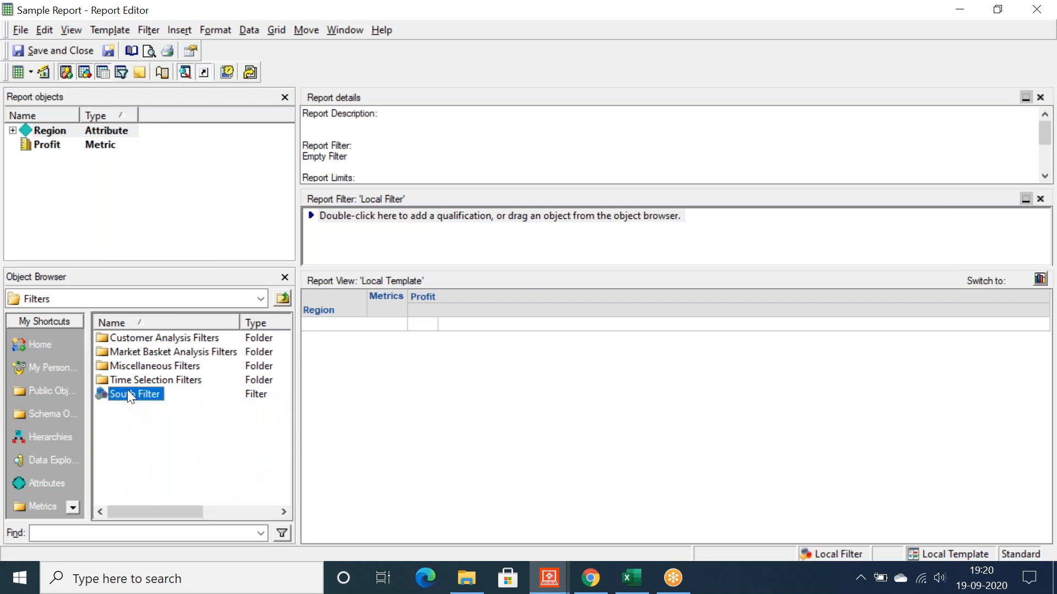
left_click_drag(127, 394, 370, 238)
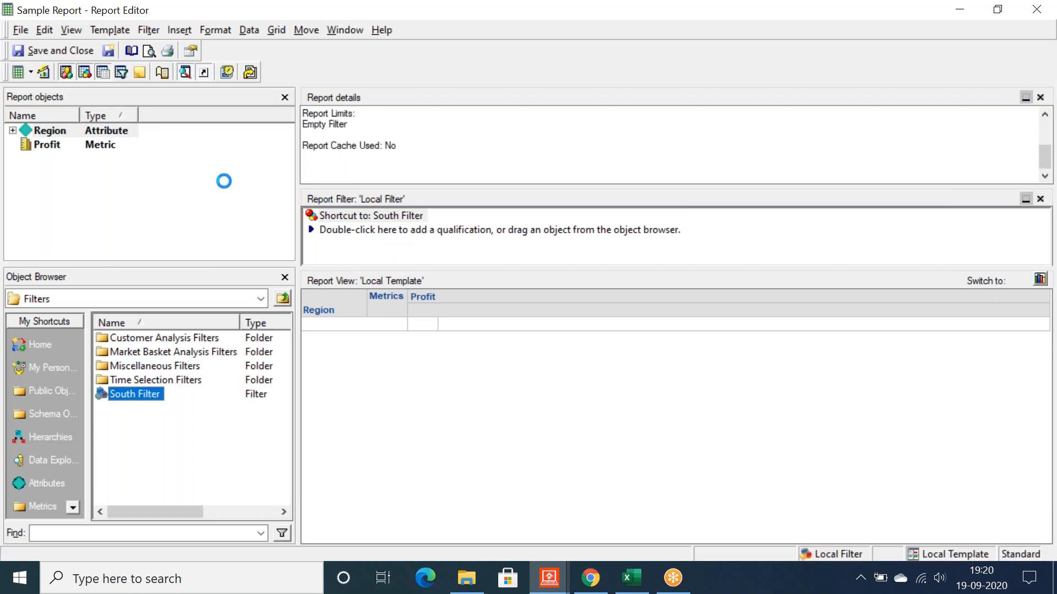
Step: Run Sample Report in grid view, then save and close it with no change comment
left_click(18, 72)
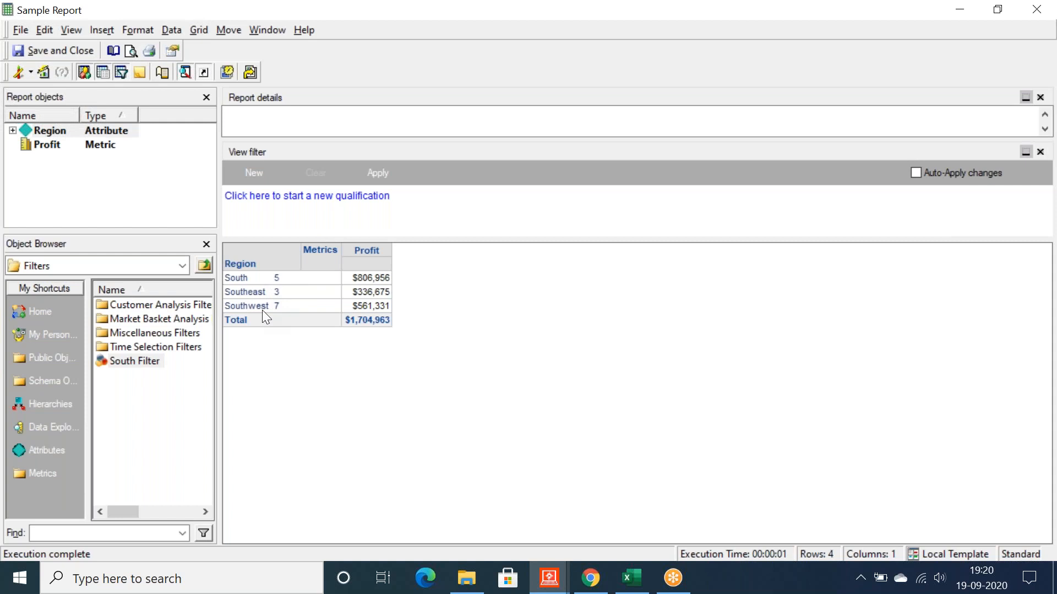
left_click(54, 55)
left_click(629, 391)
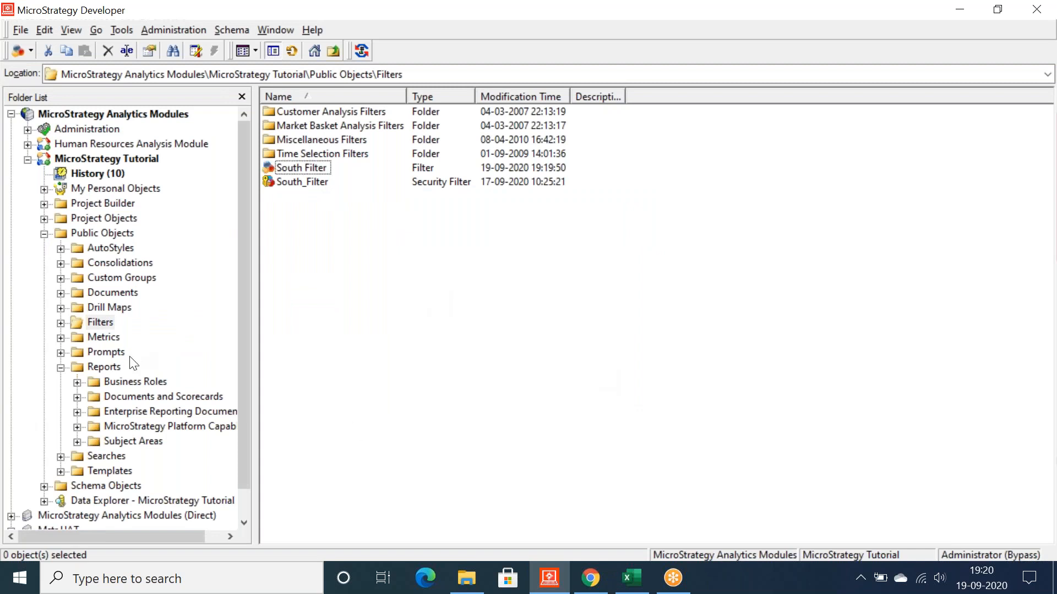
Step: Open the SQL view of Sample Report from the Reports folder
left_click(104, 367)
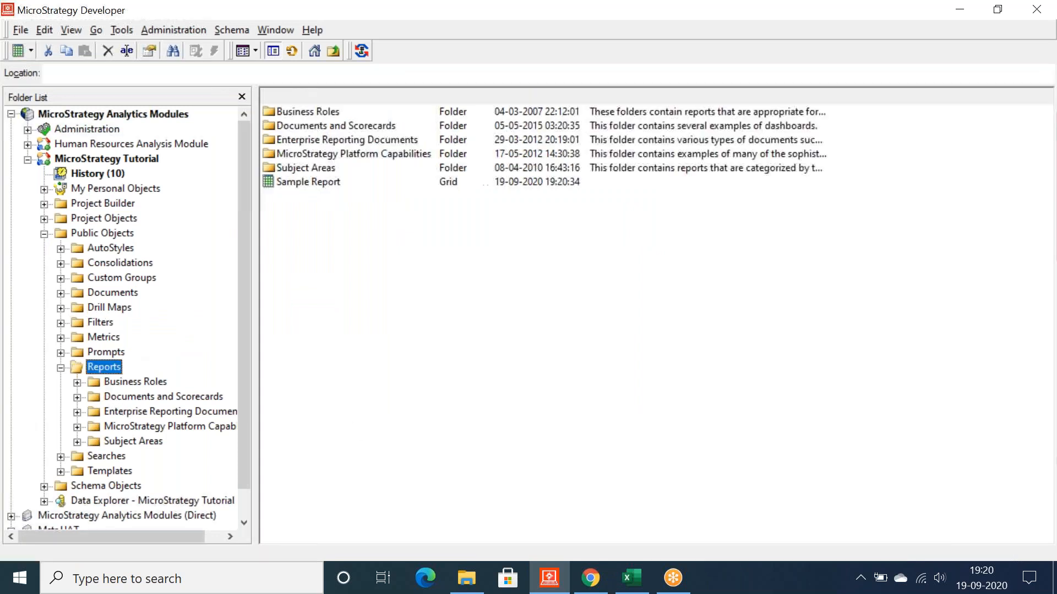
right_click(308, 183)
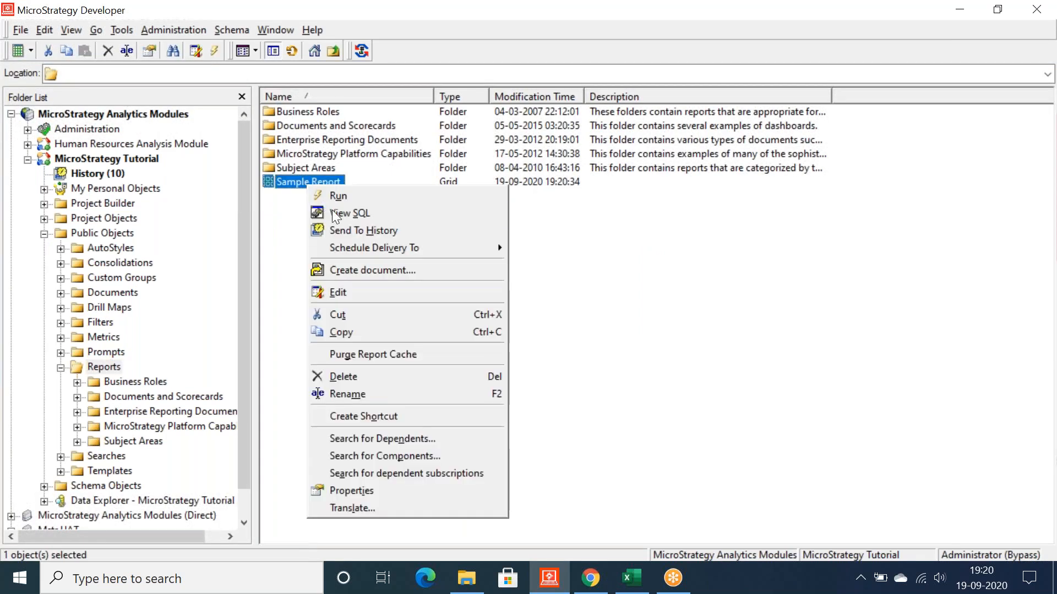
left_click(333, 215)
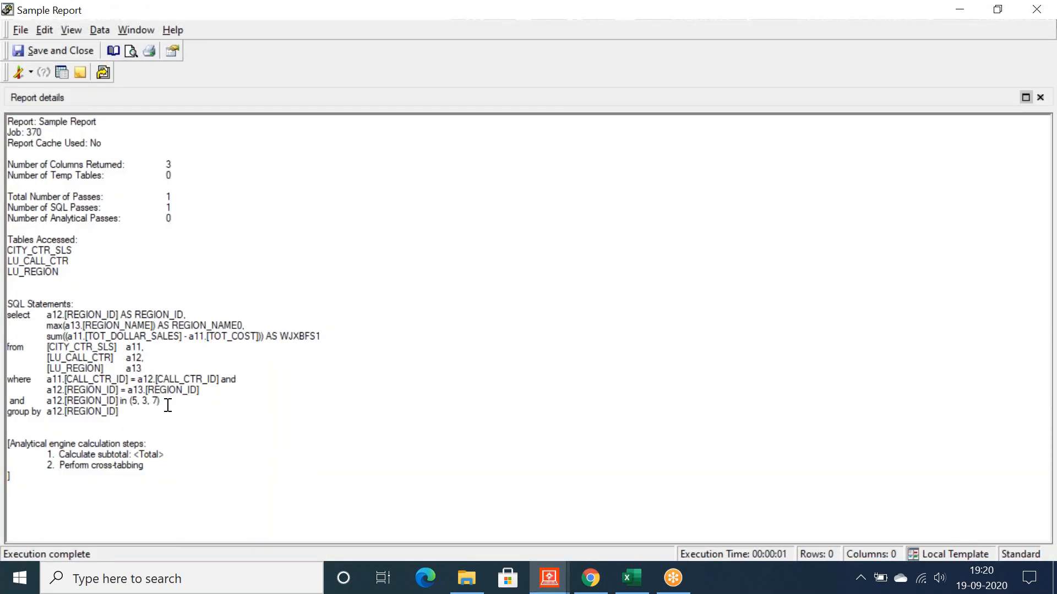
Step: Examine the REGION_ID condition in the SQL's where clause and the analytical engine calculation steps
left_click_drag(168, 403, 39, 401)
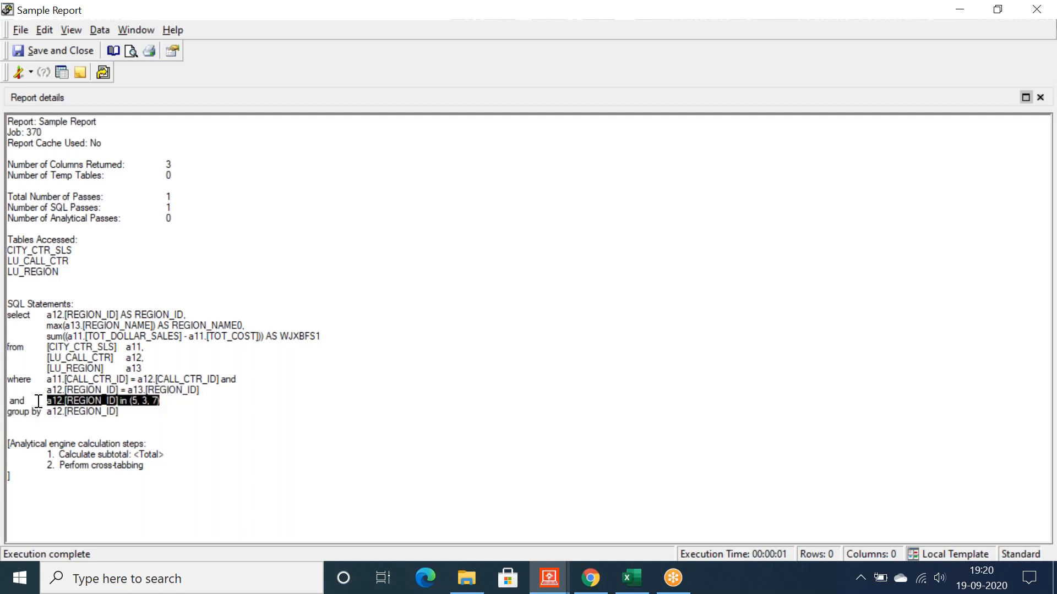
left_click(173, 402)
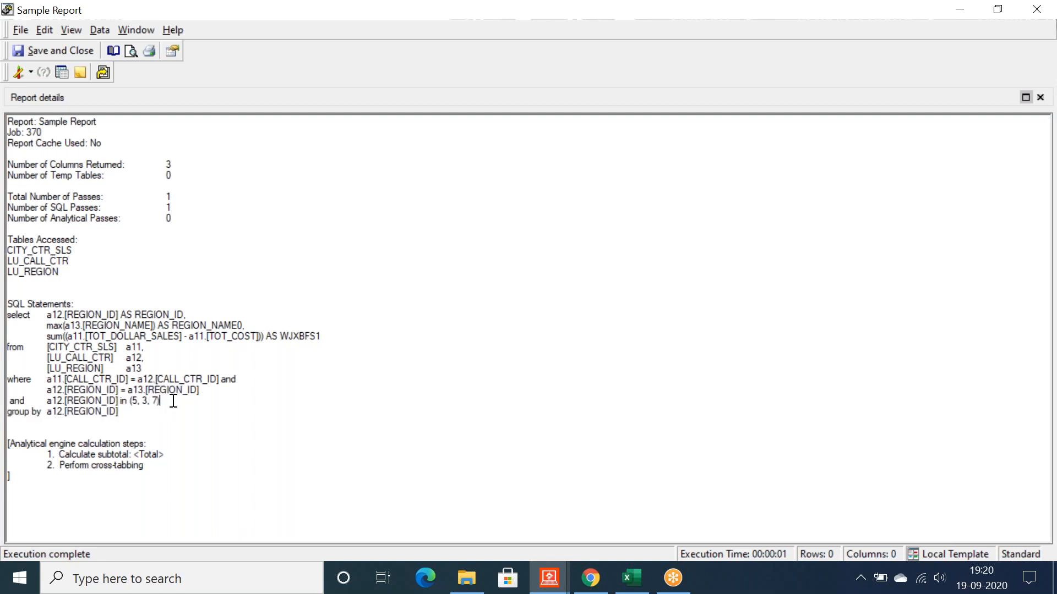
left_click_drag(160, 410, 73, 397)
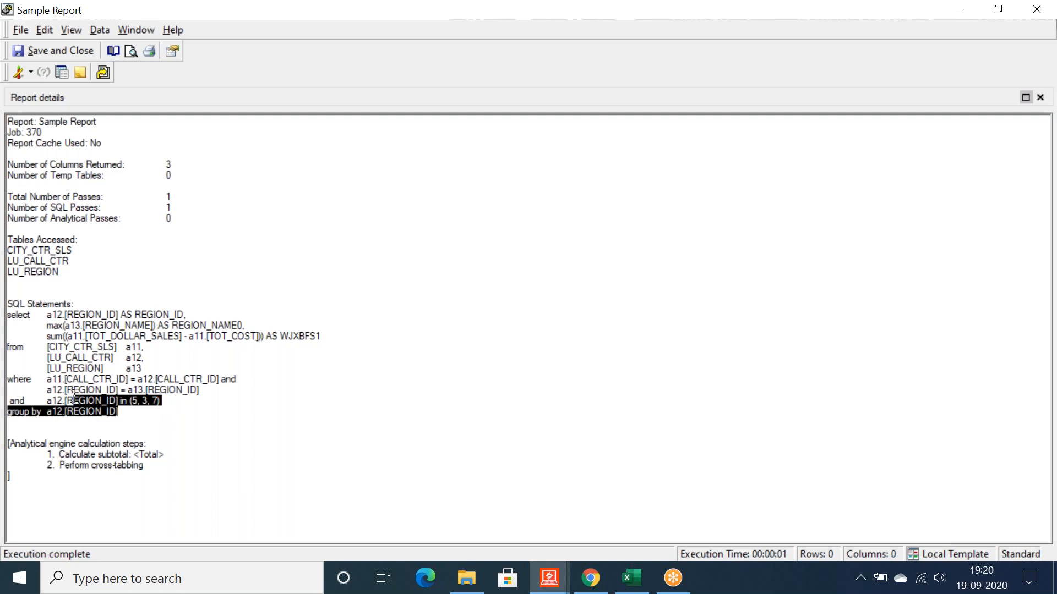
left_click(13, 383)
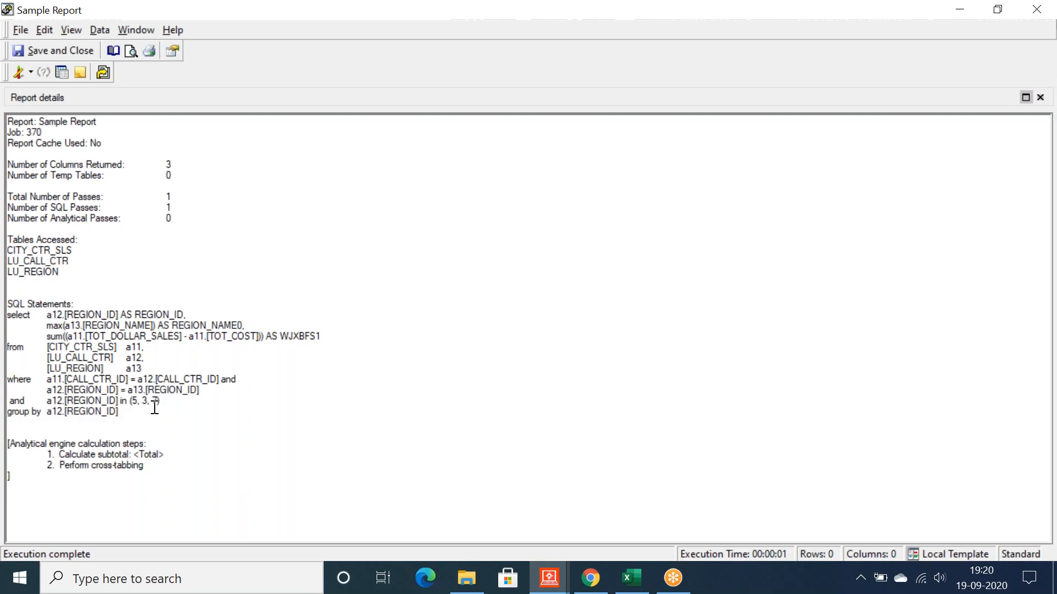
left_click_drag(21, 444, 180, 482)
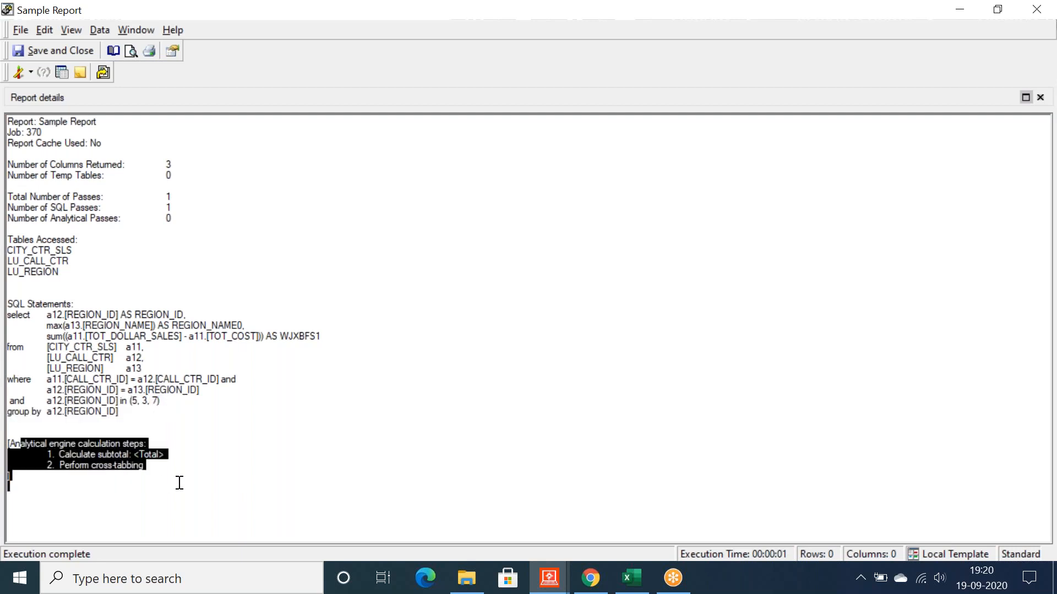
left_click(150, 466)
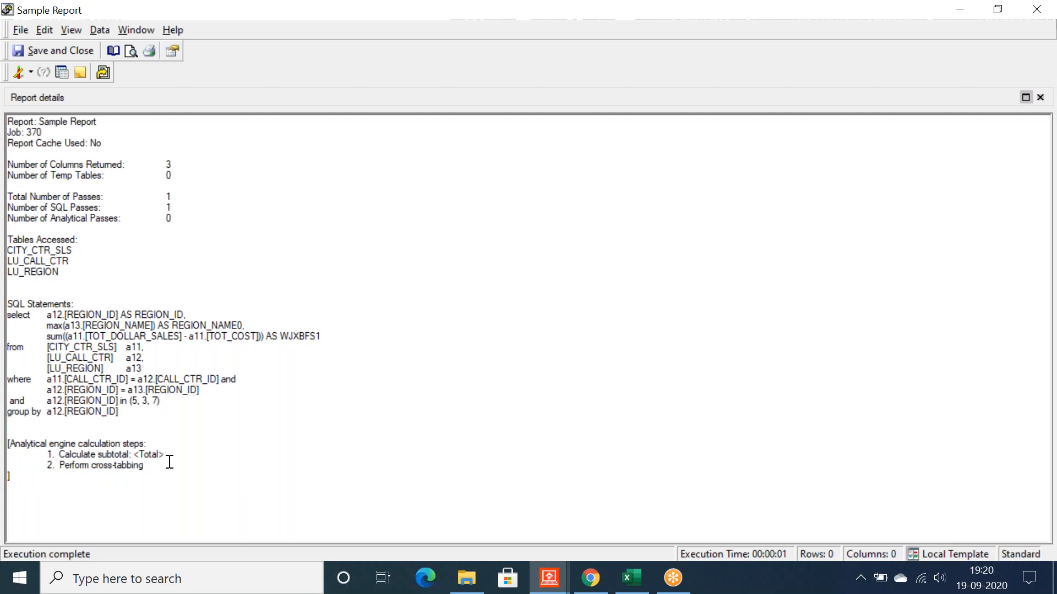
left_click_drag(169, 390, 165, 400)
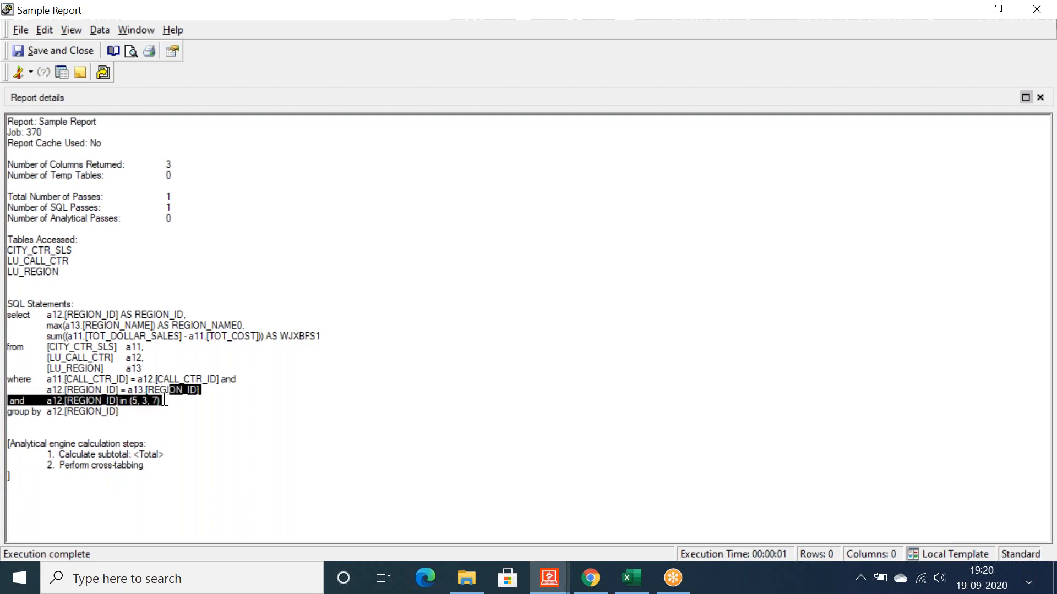
left_click(164, 408)
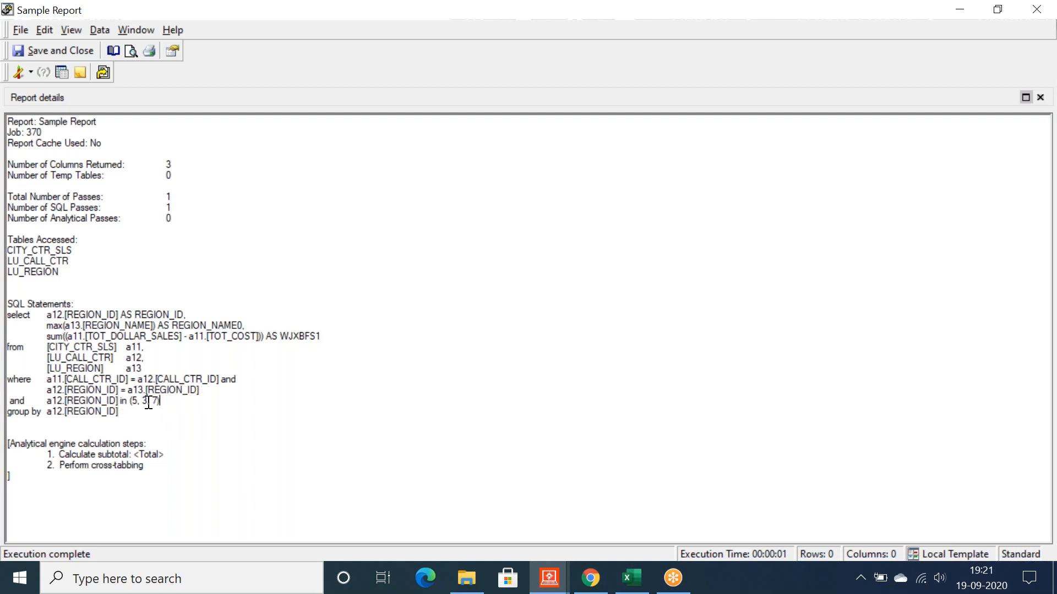
left_click_drag(160, 400, 109, 401)
left_click(1016, 155)
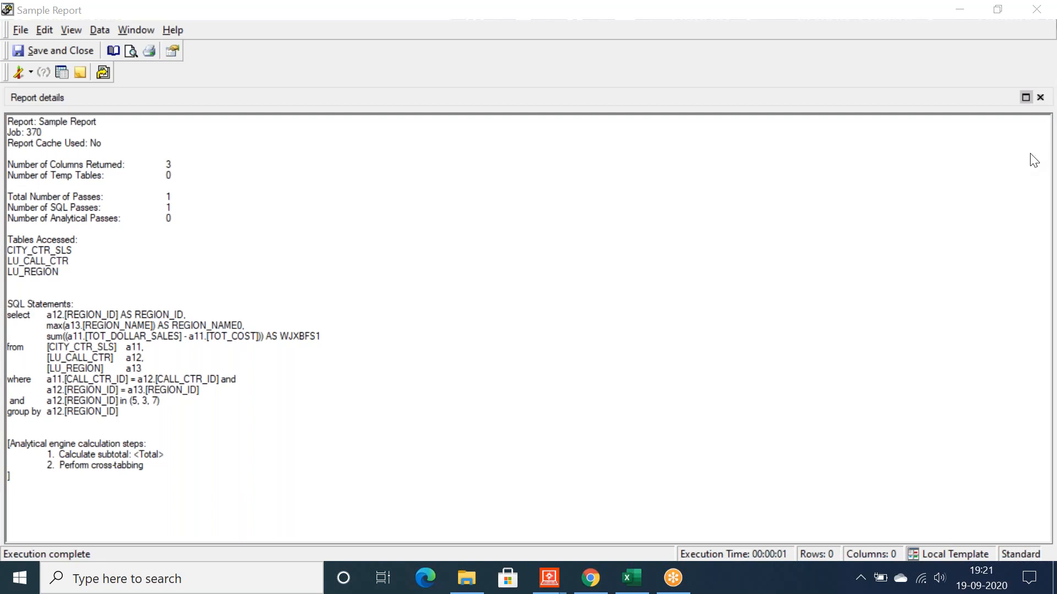
Step: Switch Sample Report back to grid view, then save and close it with no change comment
left_click(28, 68)
left_click(48, 109)
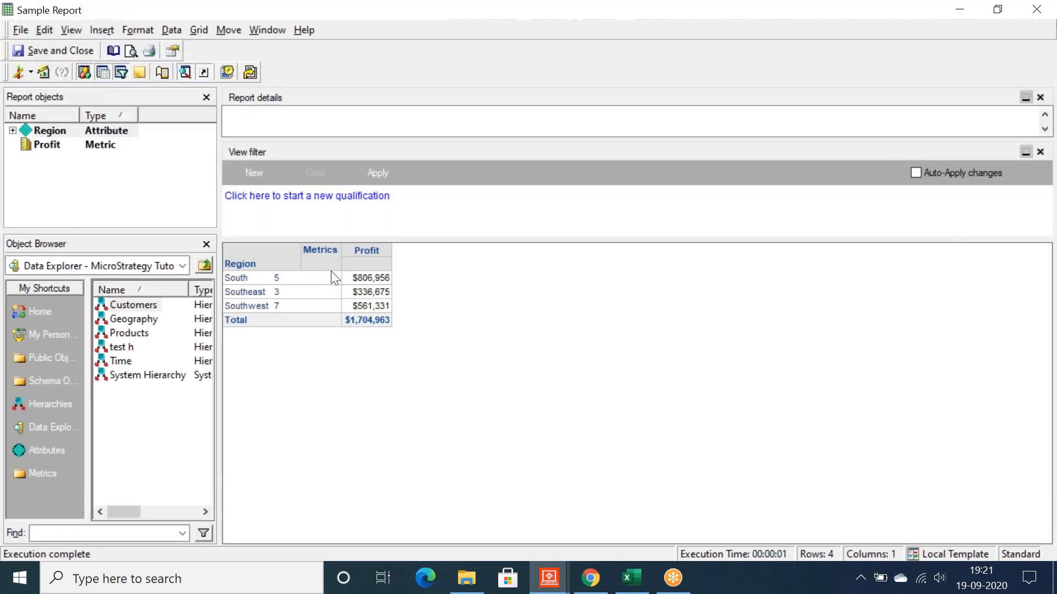
left_click(45, 51)
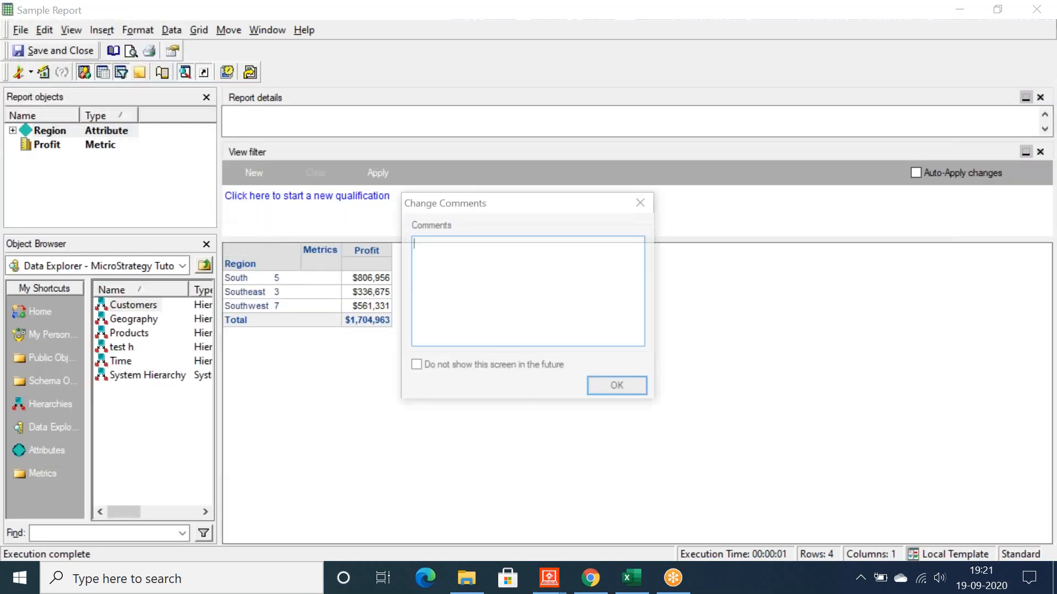
left_click(620, 389)
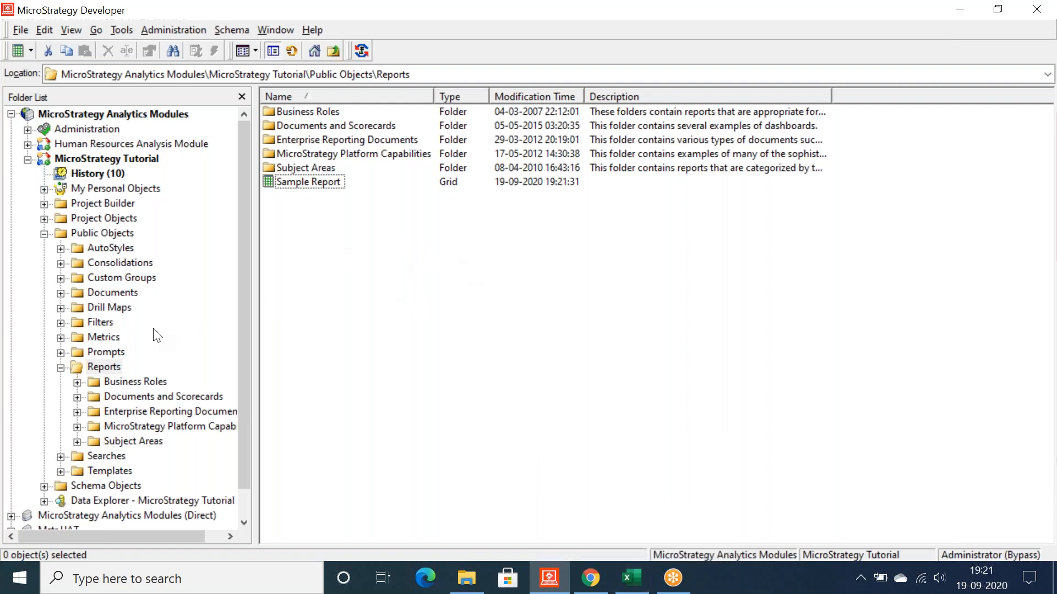
Step: Open the Filters folder under Public Objects and select the standalone South Filter
left_click(108, 322)
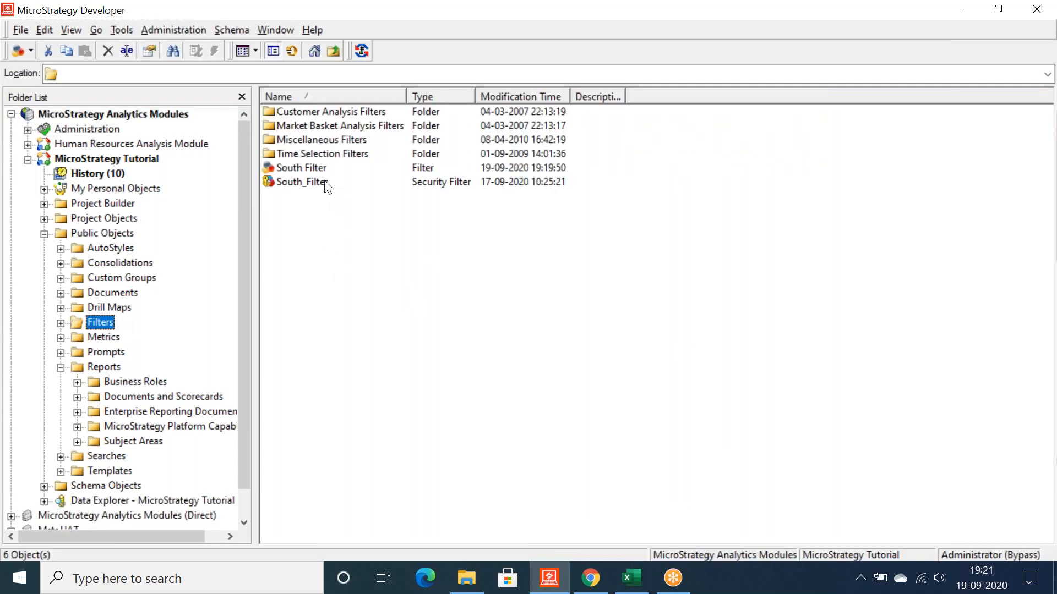
left_click(316, 168)
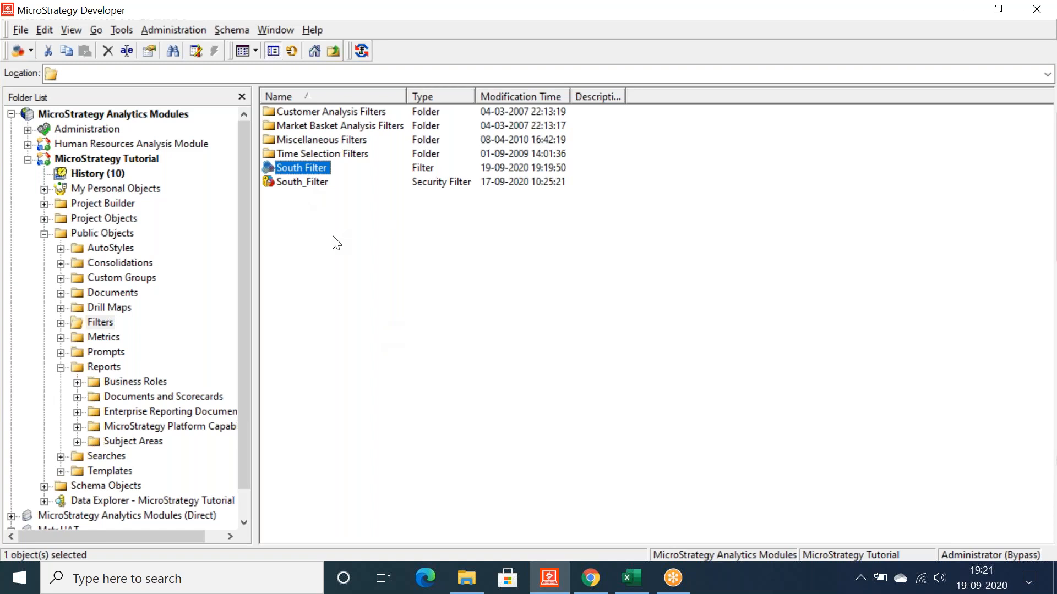
left_click(263, 235)
left_click(300, 209)
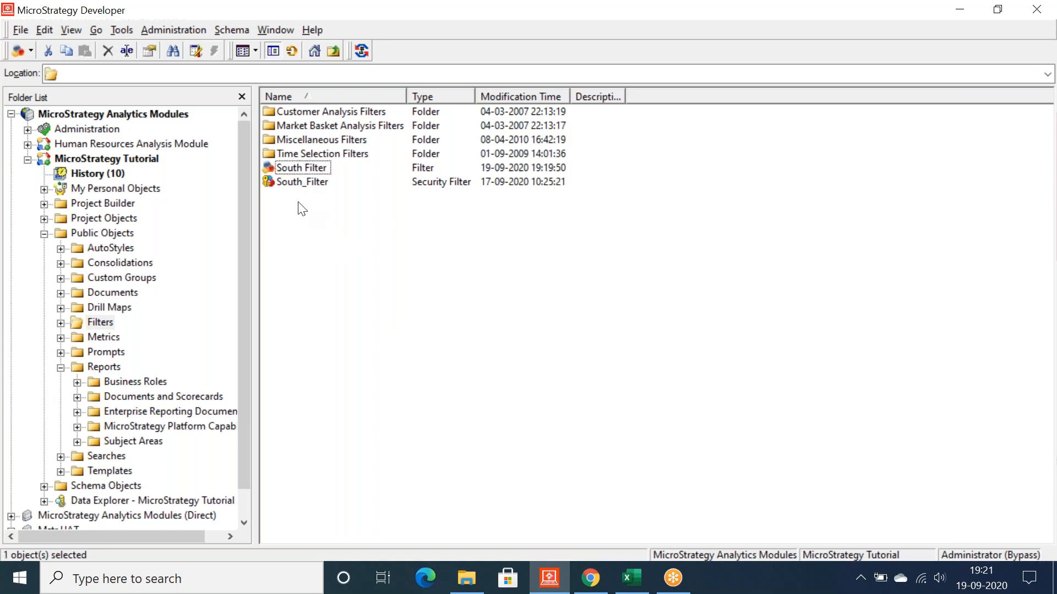
left_click(301, 168)
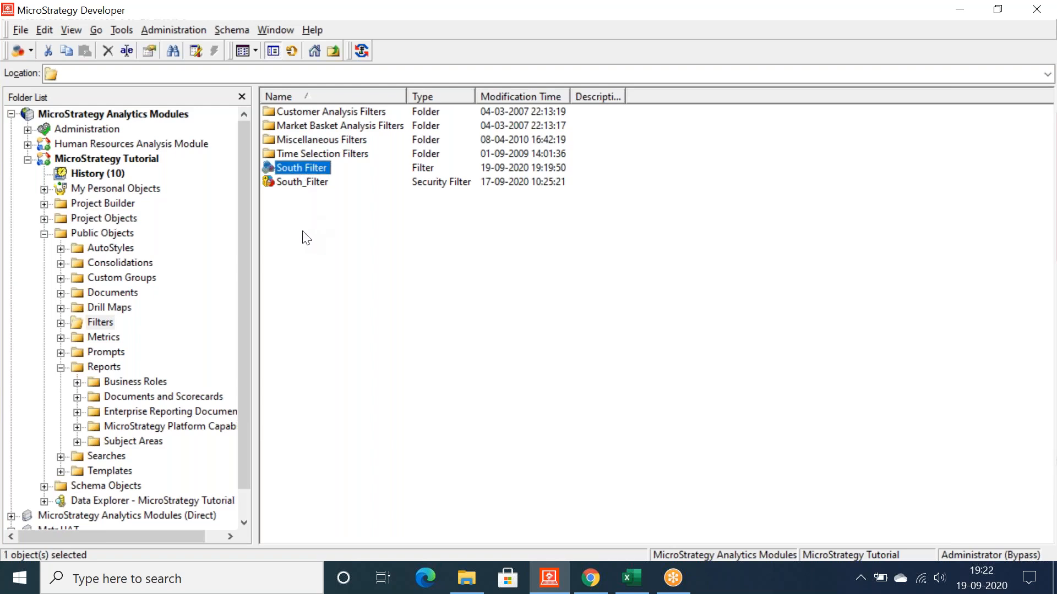
Step: Switch to Excel and enter "Before execution" in E6 and "Reuseable" in E7 under the Report Filter heading
mouse_move(640, 583)
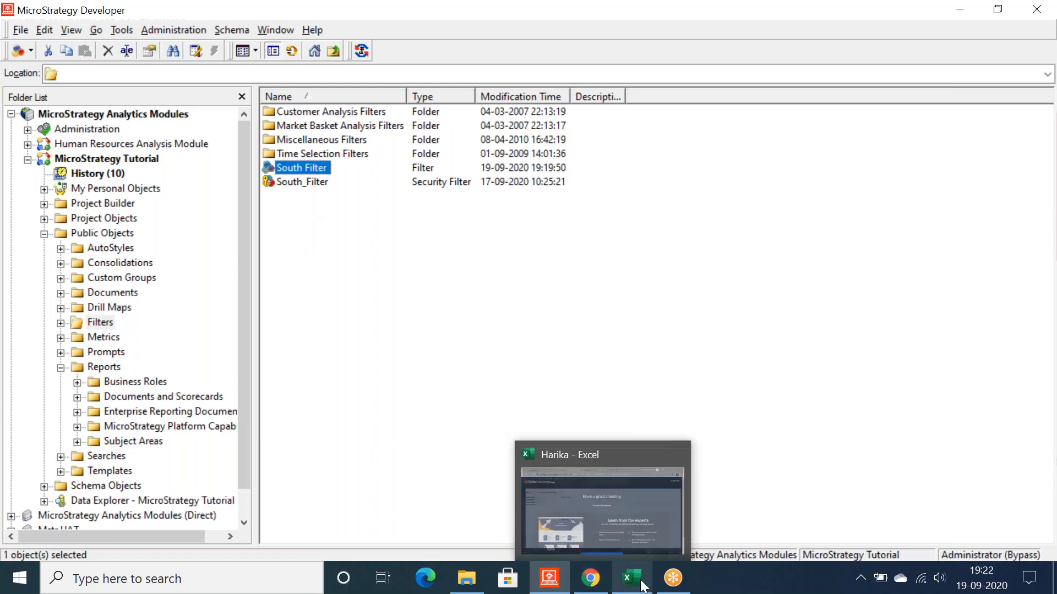
left_click(590, 465)
left_click(288, 227)
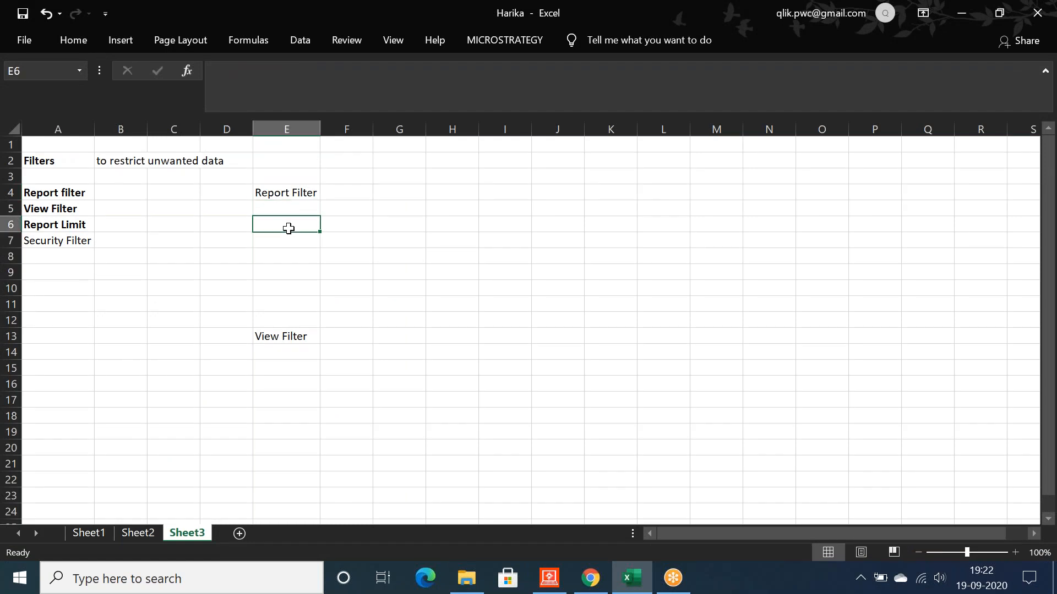
type("Befor")
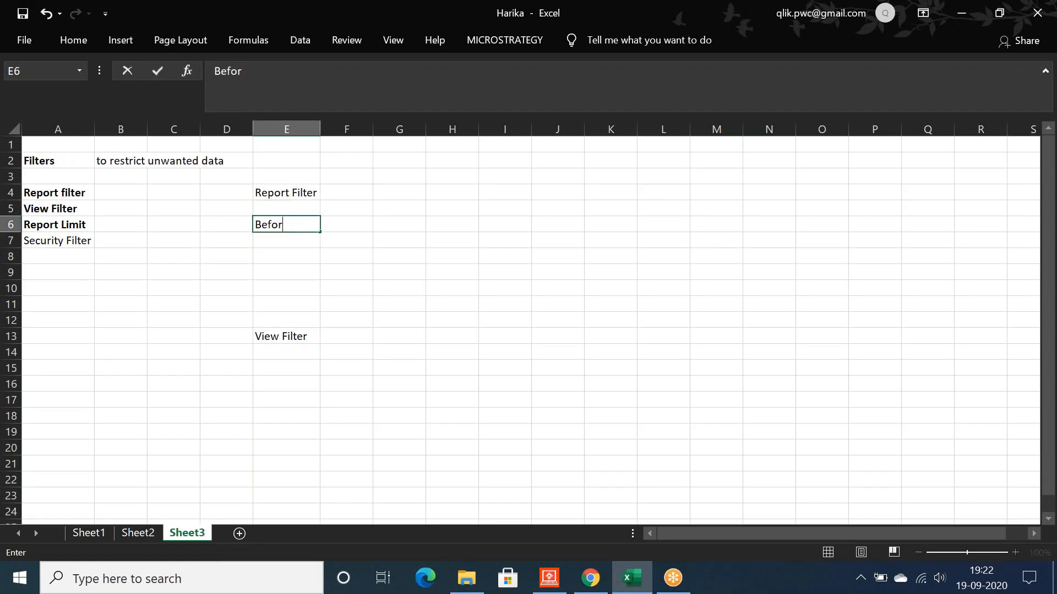
type("e execution")
key("Return")
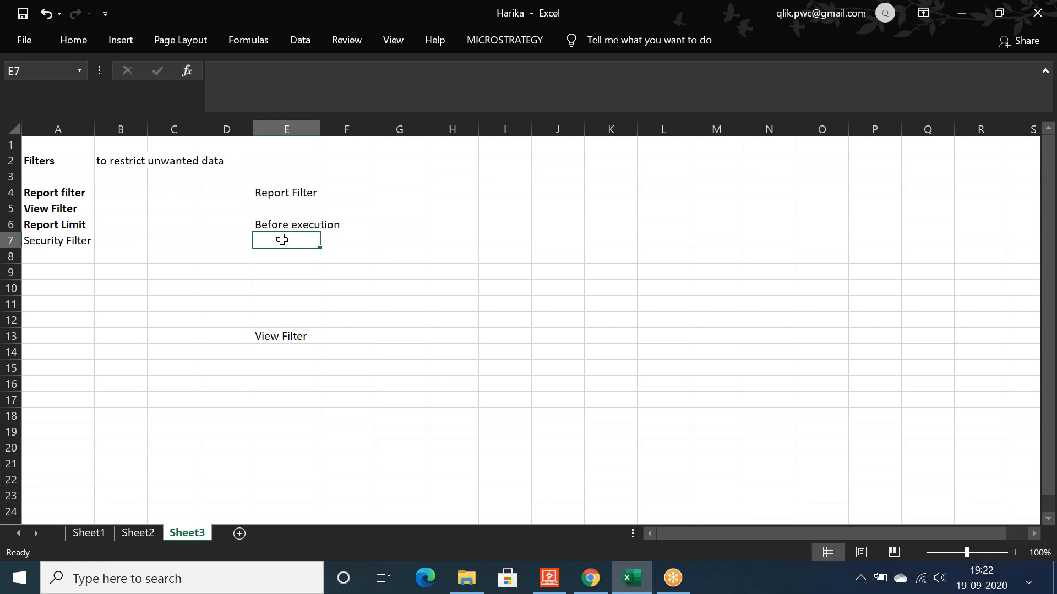
type("Reuse ab")
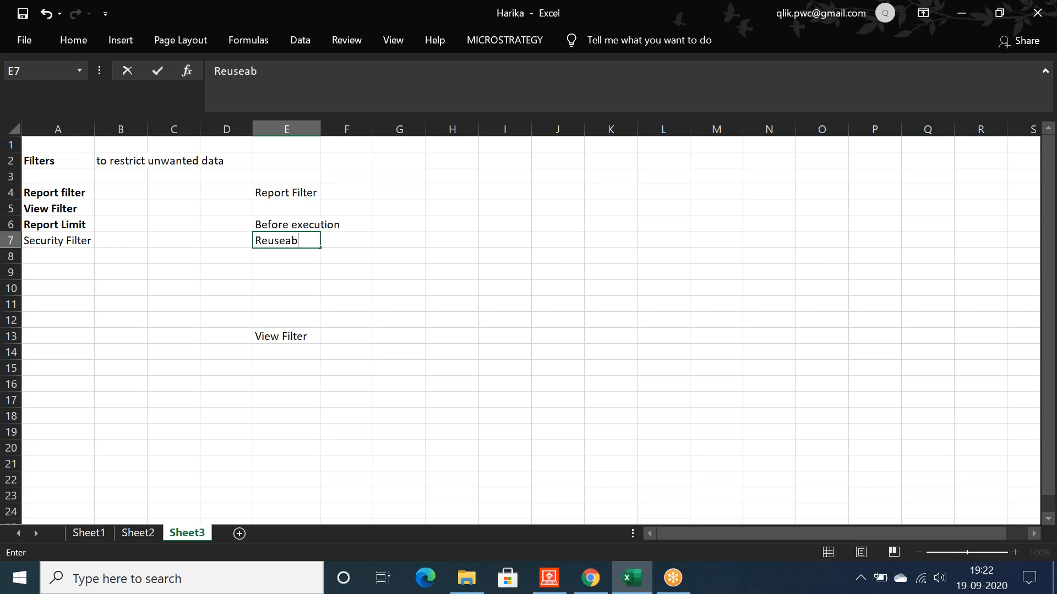
type("le")
key("Return")
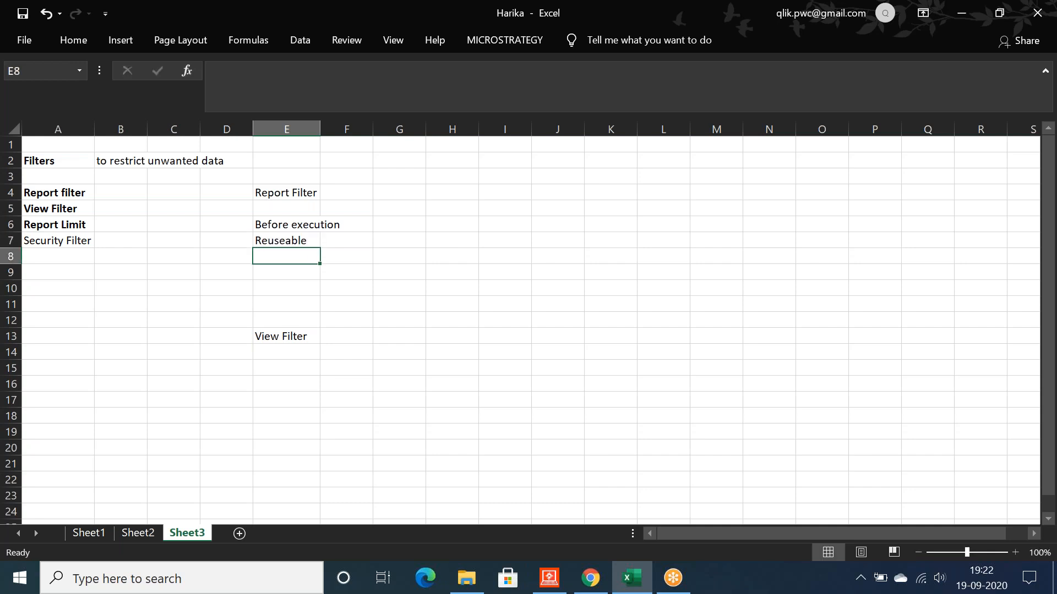
left_click(269, 240)
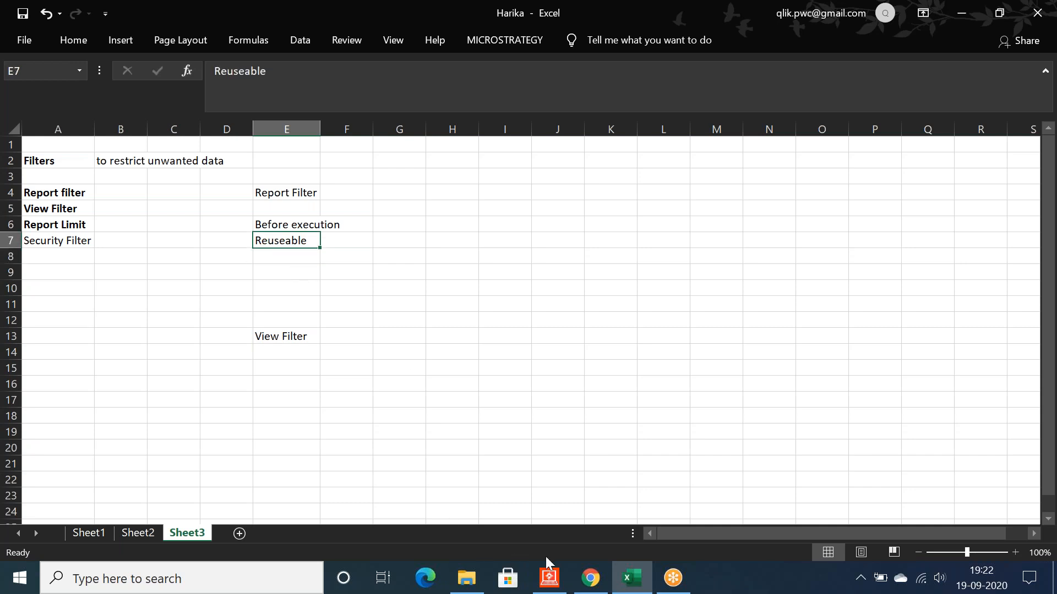
Step: Switch to MicroStrategy Developer, search for the dependents of South Filter, inspect the results, and close the search window
mouse_move(590, 581)
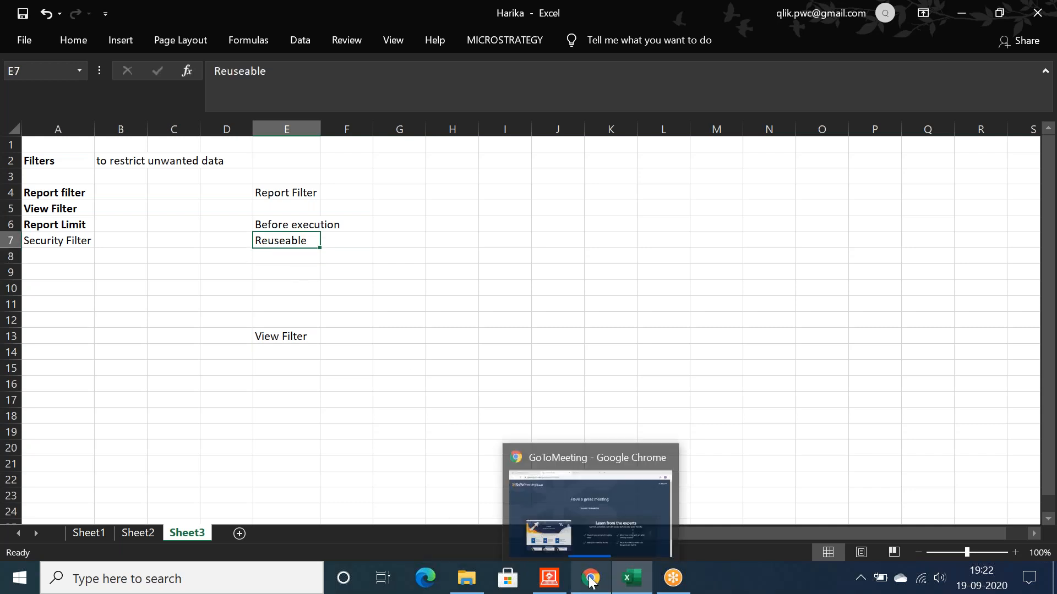
left_click(548, 578)
left_click(374, 268)
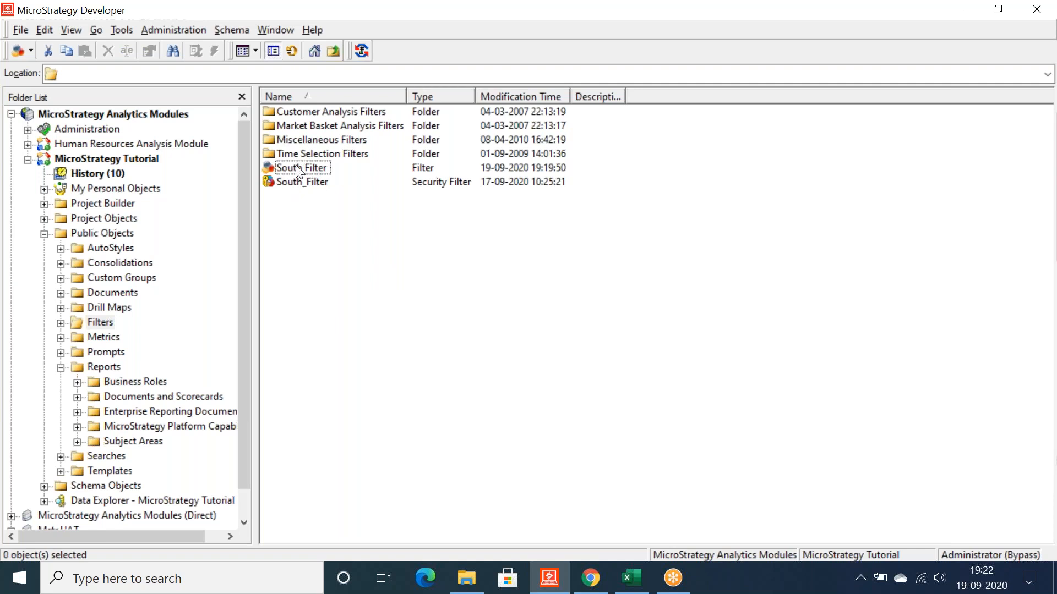
right_click(295, 164)
left_click(276, 221)
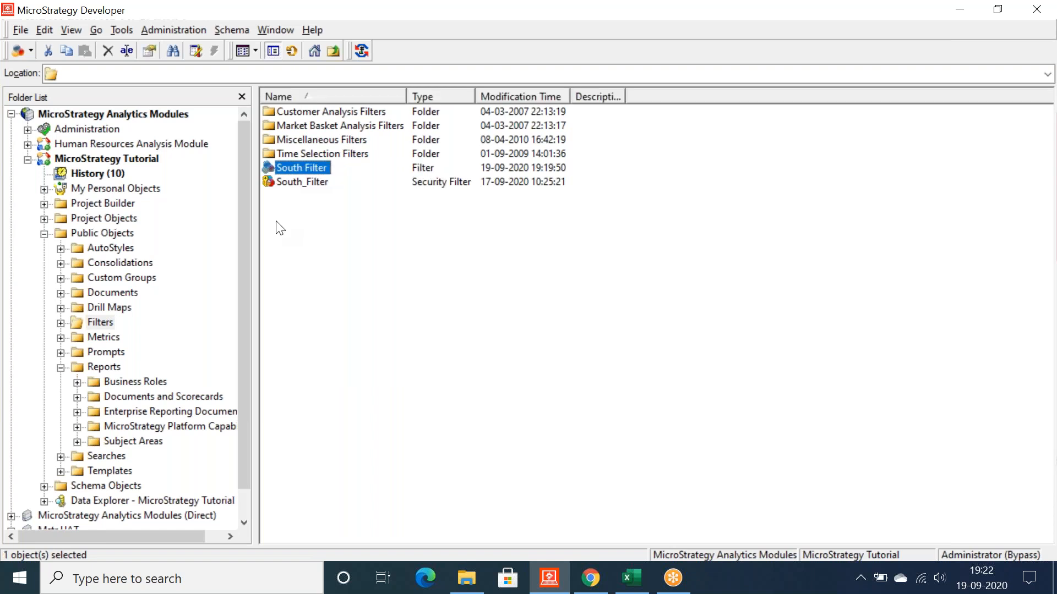
right_click(303, 164)
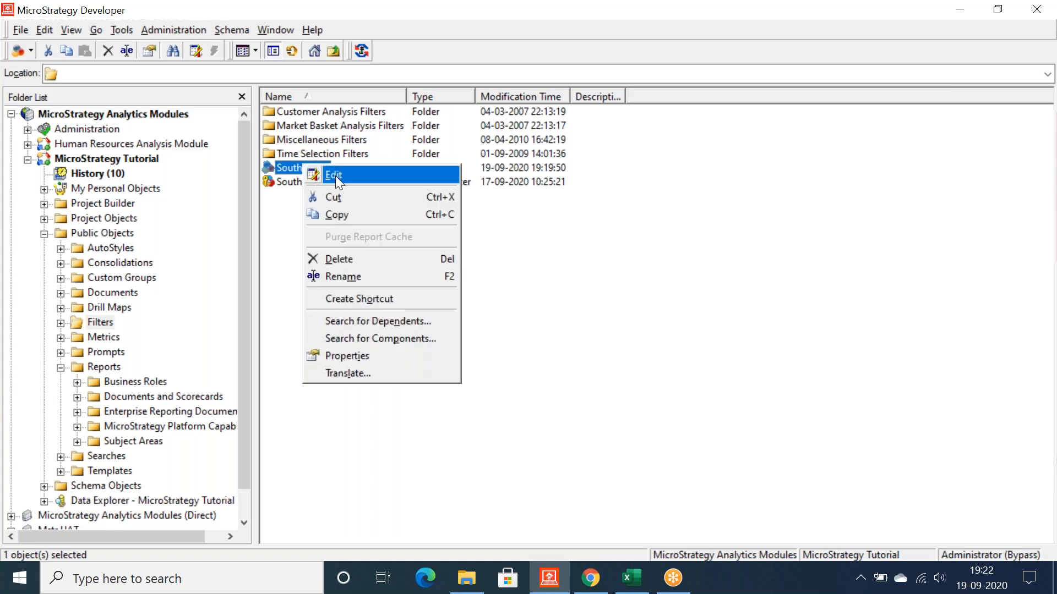
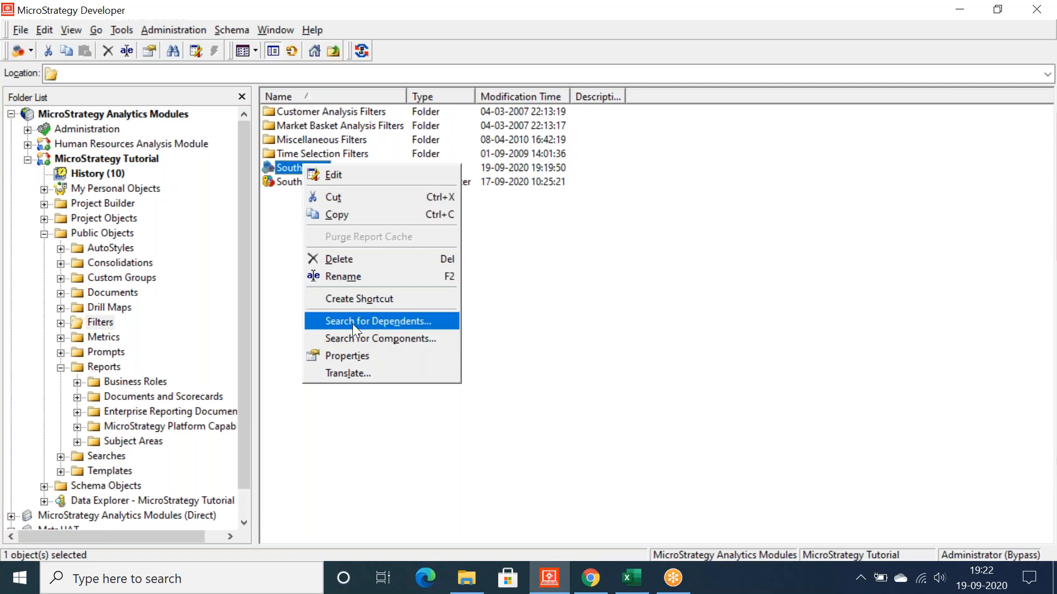
left_click(352, 324)
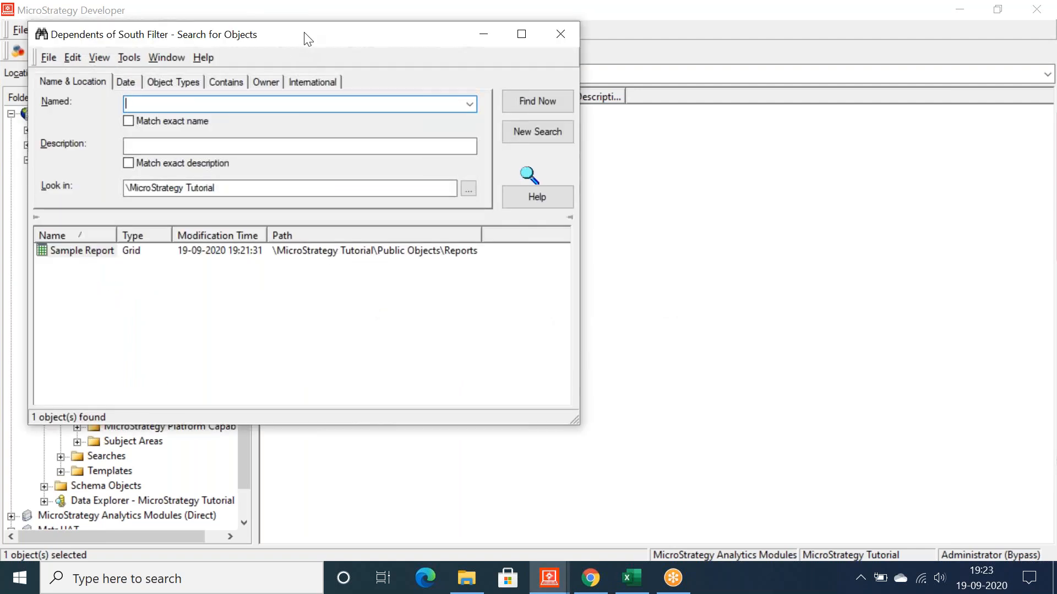
left_click_drag(323, 46, 425, 76)
left_click_drag(218, 267, 230, 267)
left_click(216, 281)
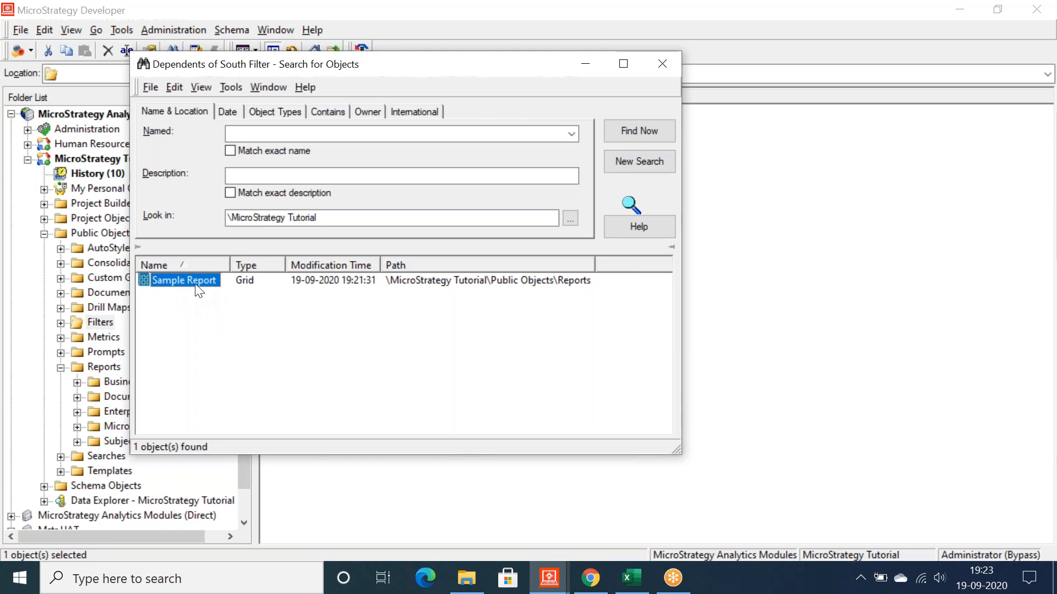
left_click(662, 64)
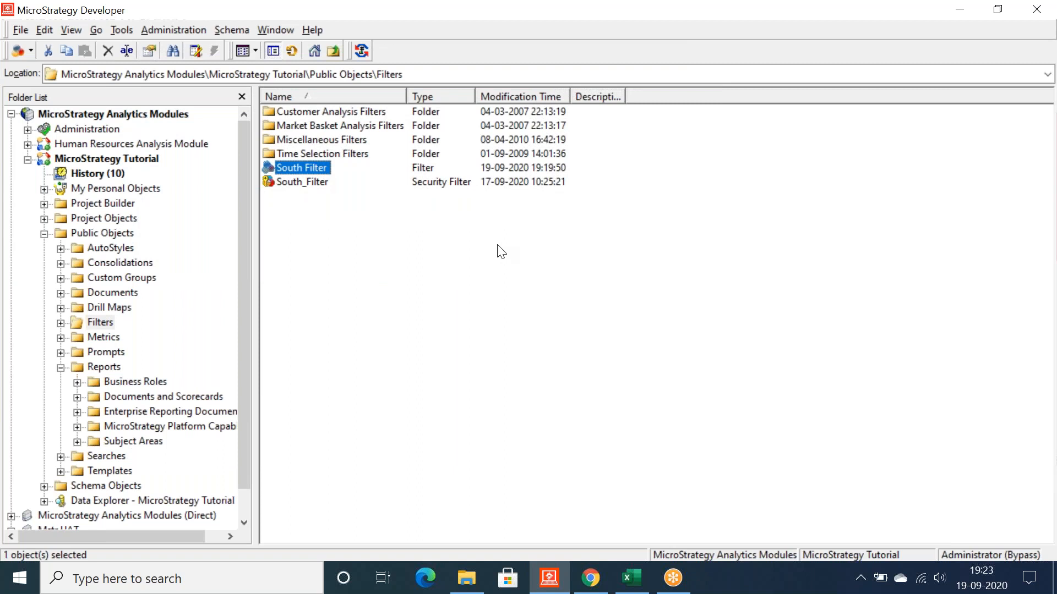
Step: Repeat the dependents search for South Filter, select Sample Report in the results without renaming it, and close the search
left_click(443, 271)
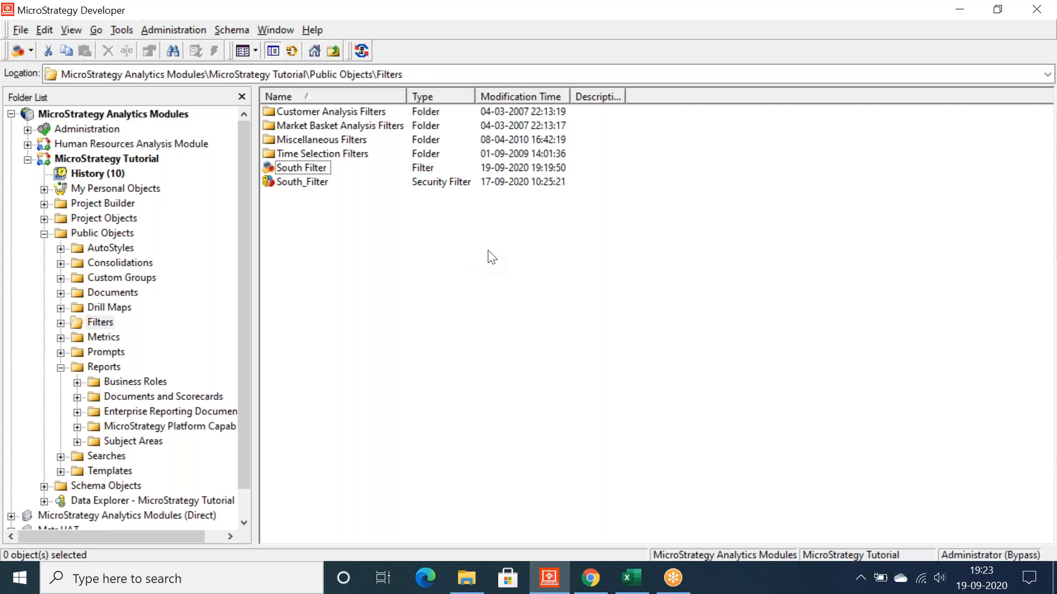
left_click(291, 171)
right_click(290, 168)
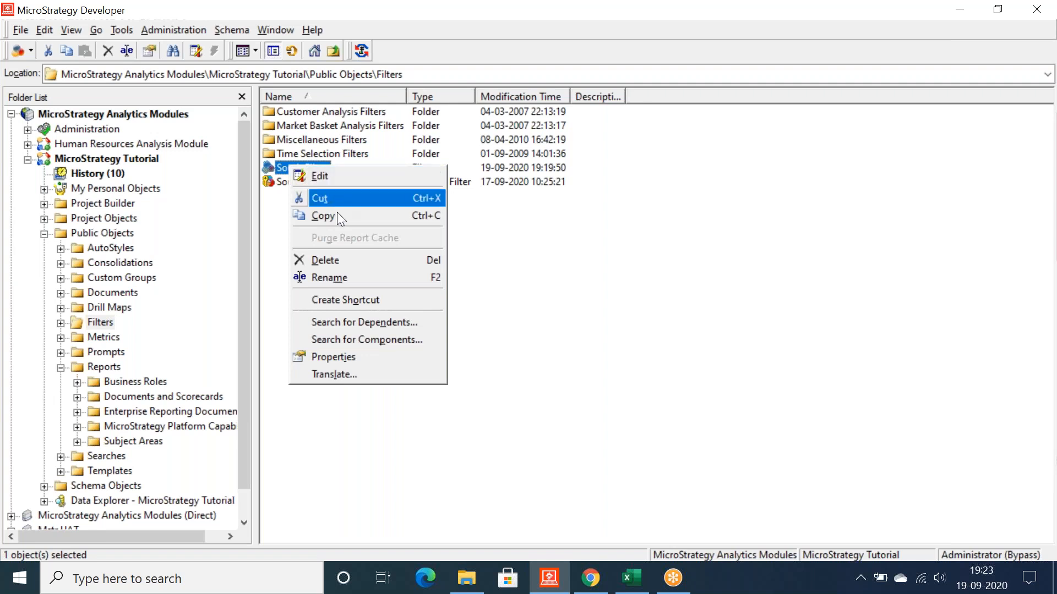
left_click(352, 324)
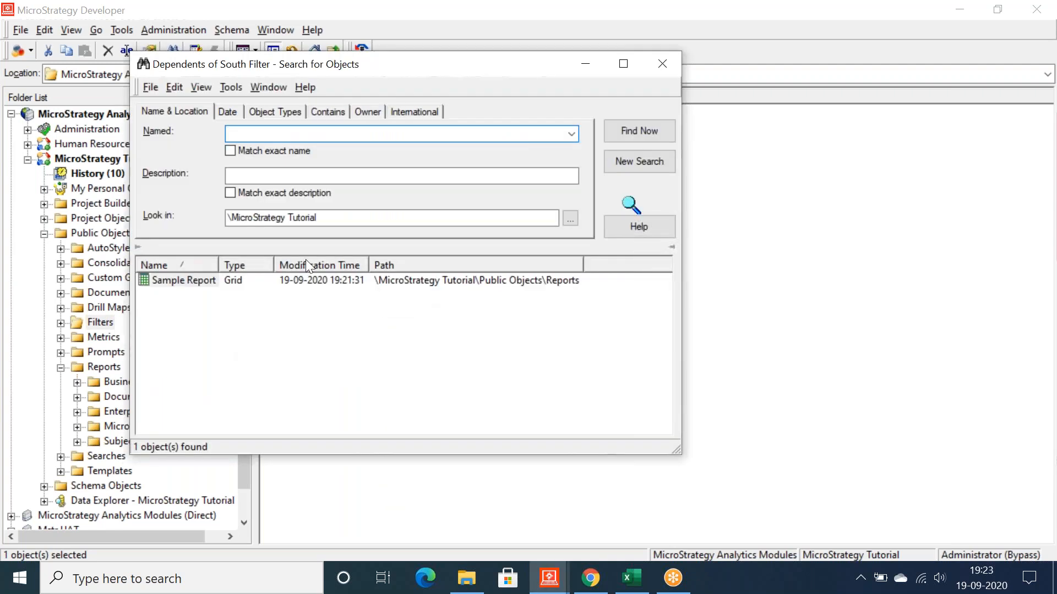
left_click(190, 282)
left_click(189, 282)
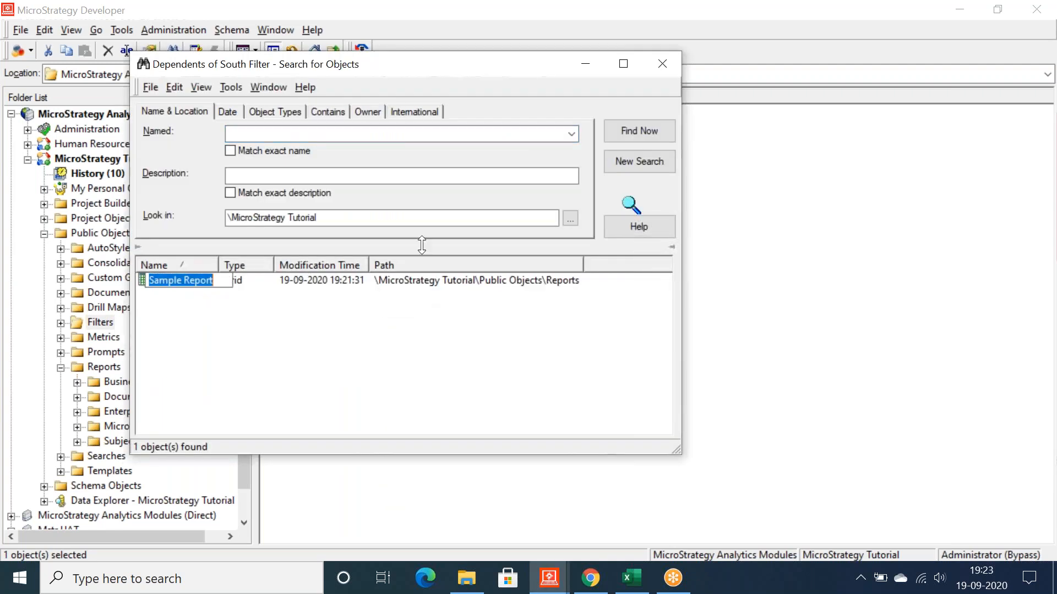
key("Escape")
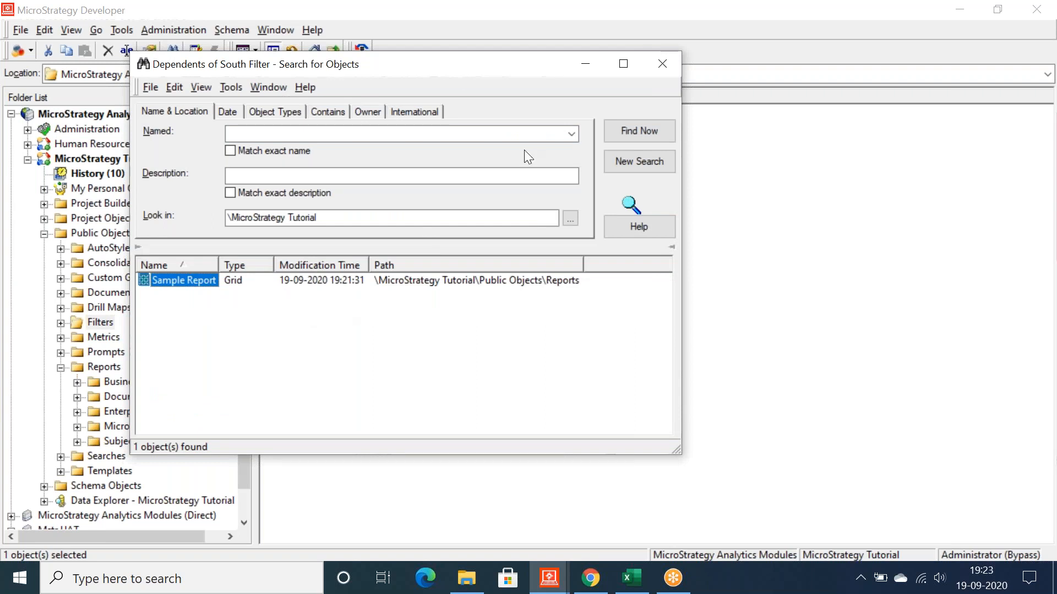
left_click(662, 64)
Step: Search for the components of South Filter, select the Region attribute in the results, and close the search
left_click(319, 204)
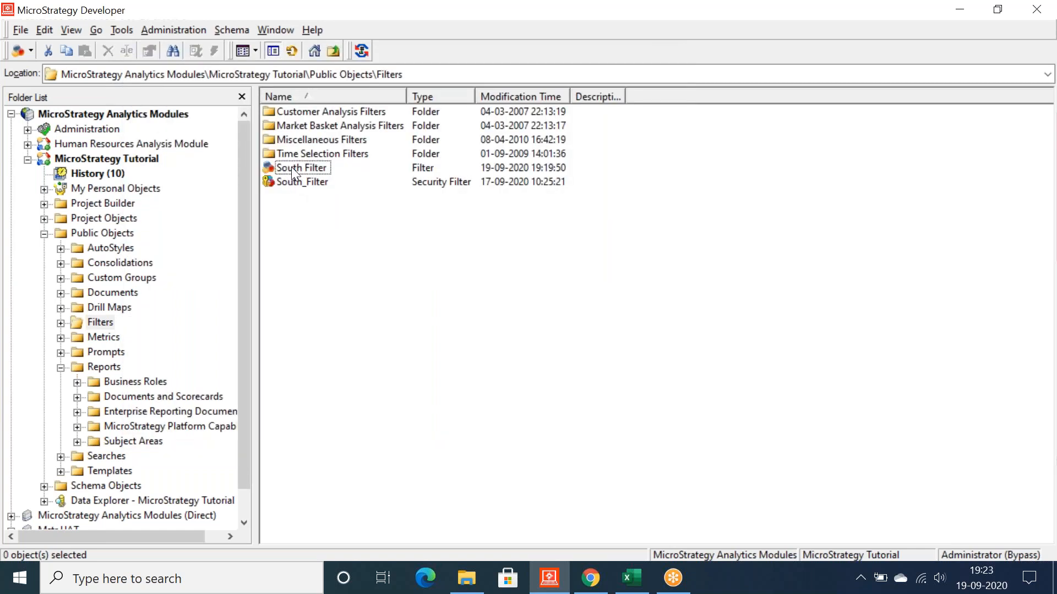
right_click(291, 166)
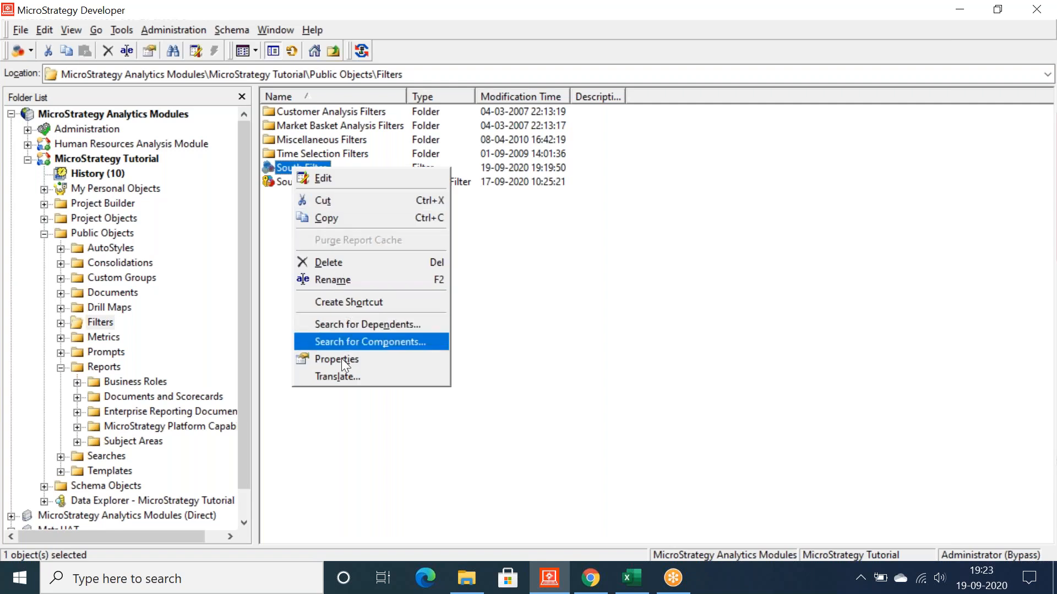
left_click(342, 343)
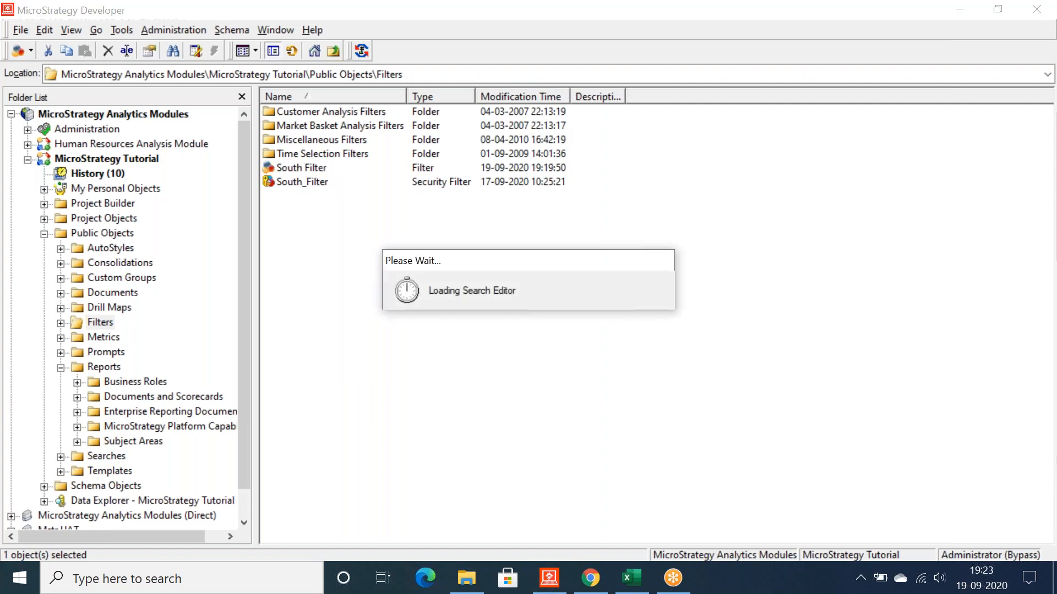
left_click(173, 295)
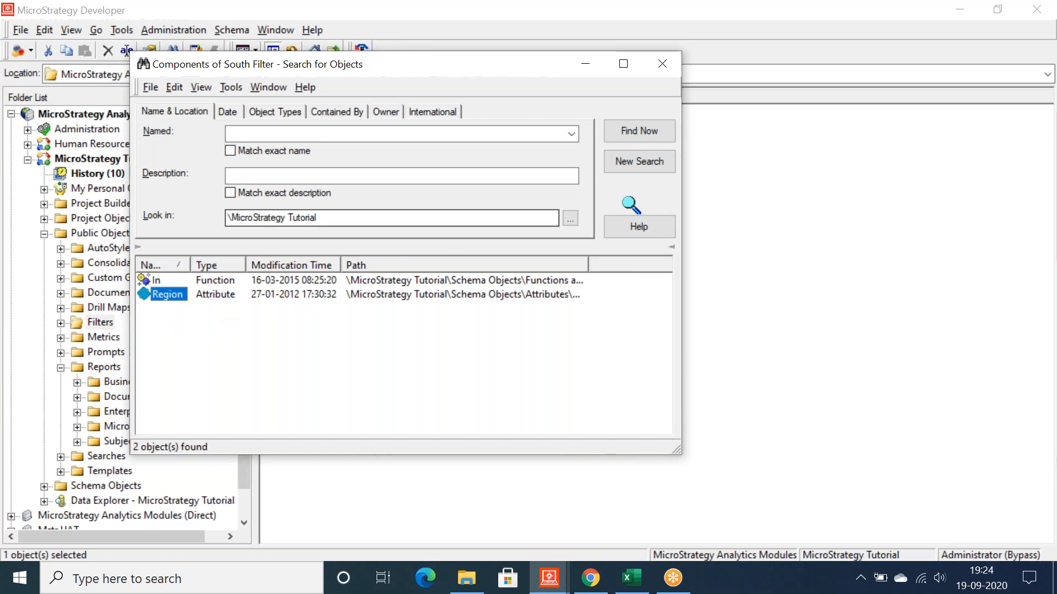
left_click(330, 234)
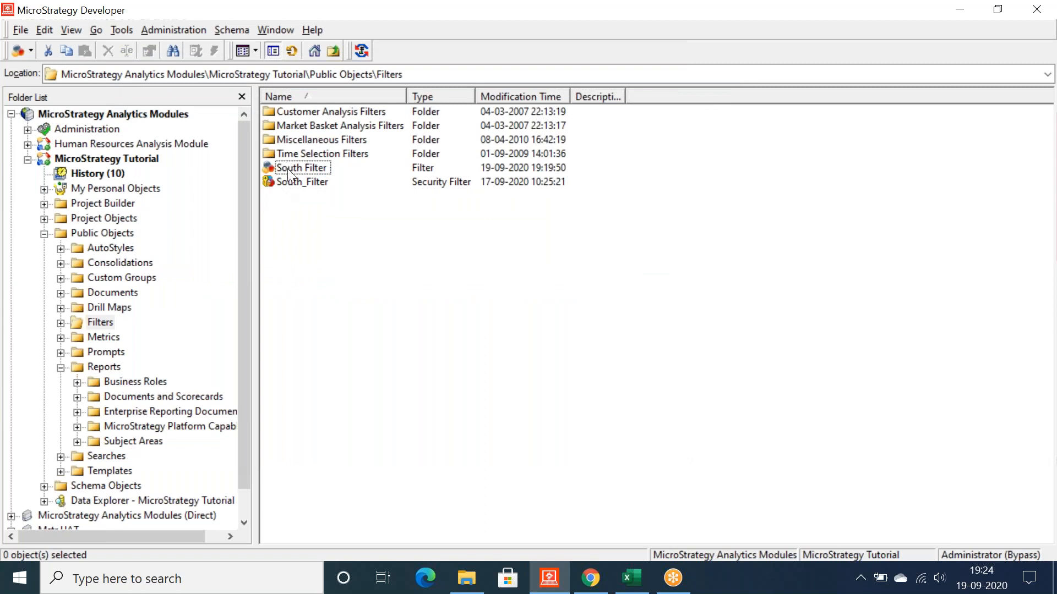
Step: Switch to Excel and make the Report Filter heading in E4 bold
left_click(618, 586)
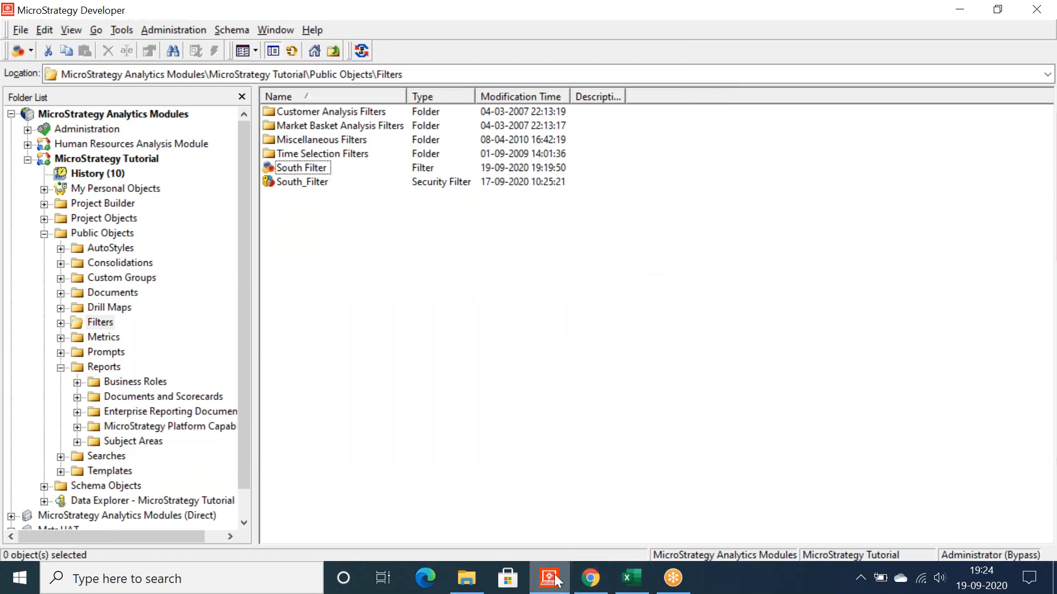
left_click(266, 189)
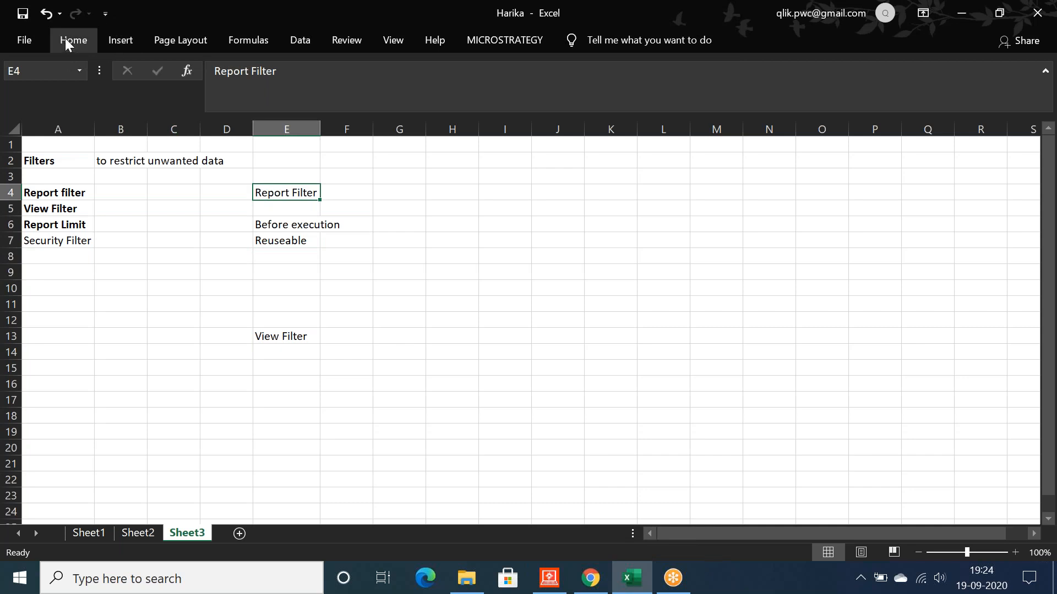
left_click(94, 96)
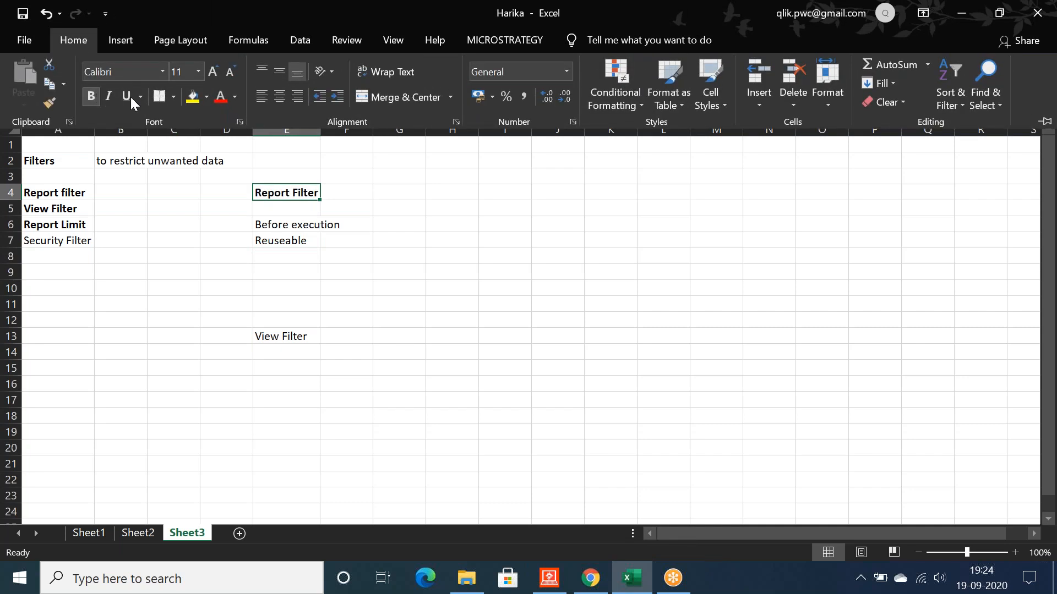
Step: Fill the Report Filter heading cell E4 with yellow
left_click(188, 99)
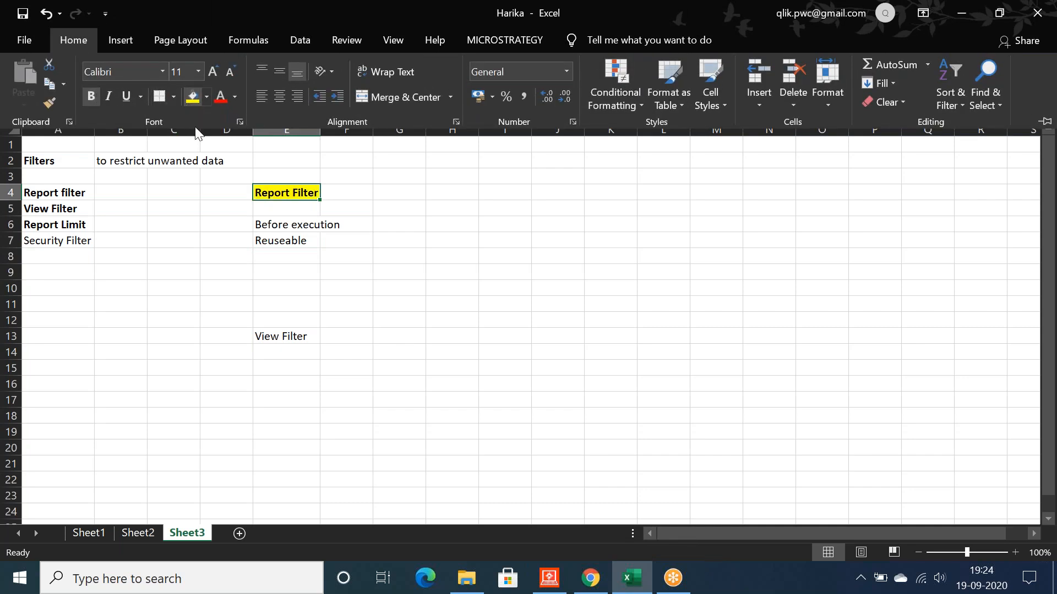
left_click(286, 242)
Step: Switch to MicroStrategy Developer and create a new empty filter in the Filters folder
left_click(549, 577)
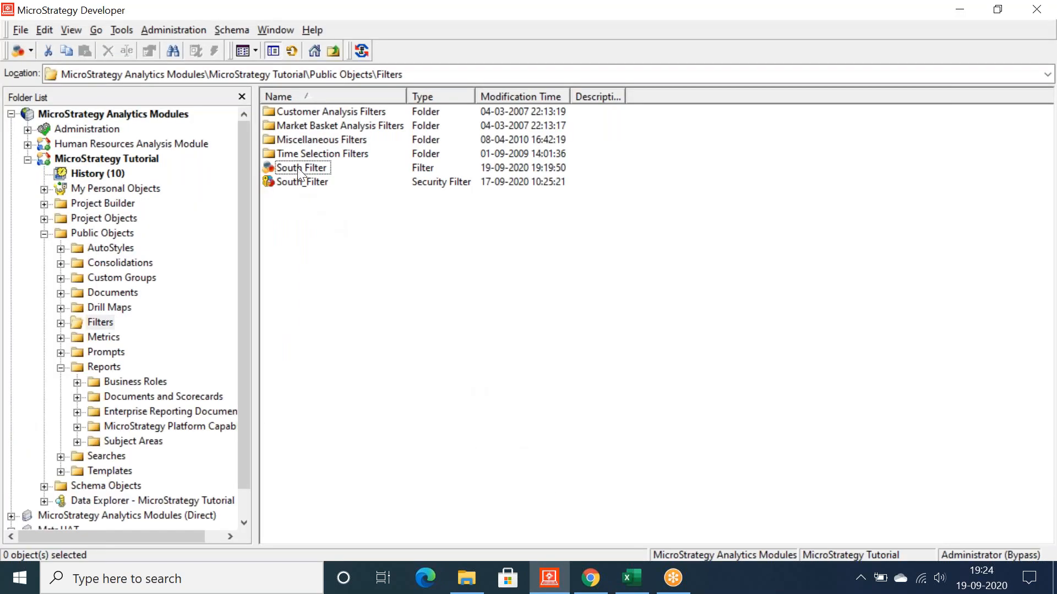
right_click(298, 168)
left_click(289, 165)
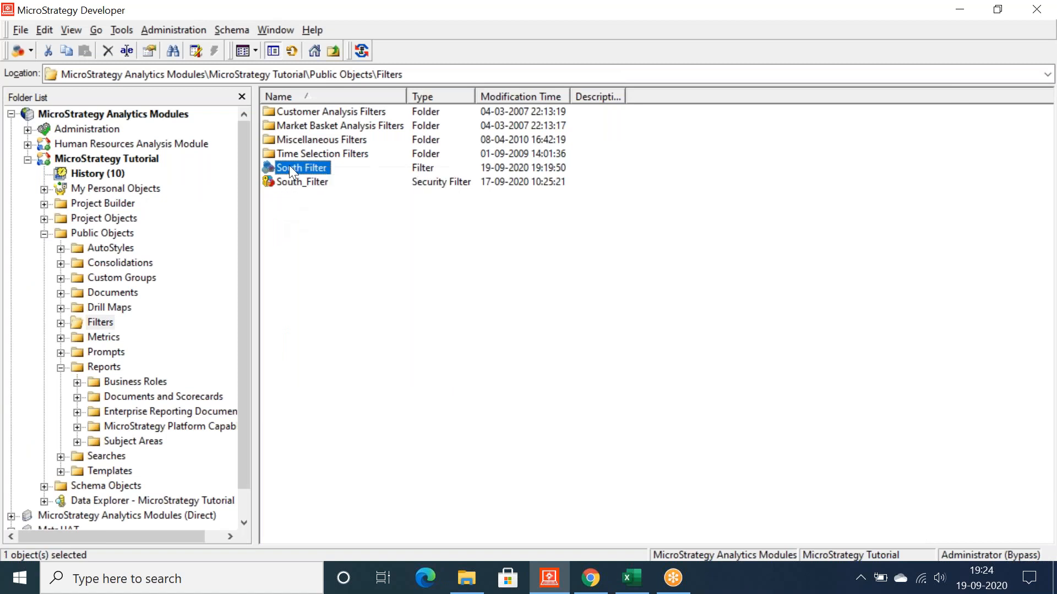
right_click(293, 217)
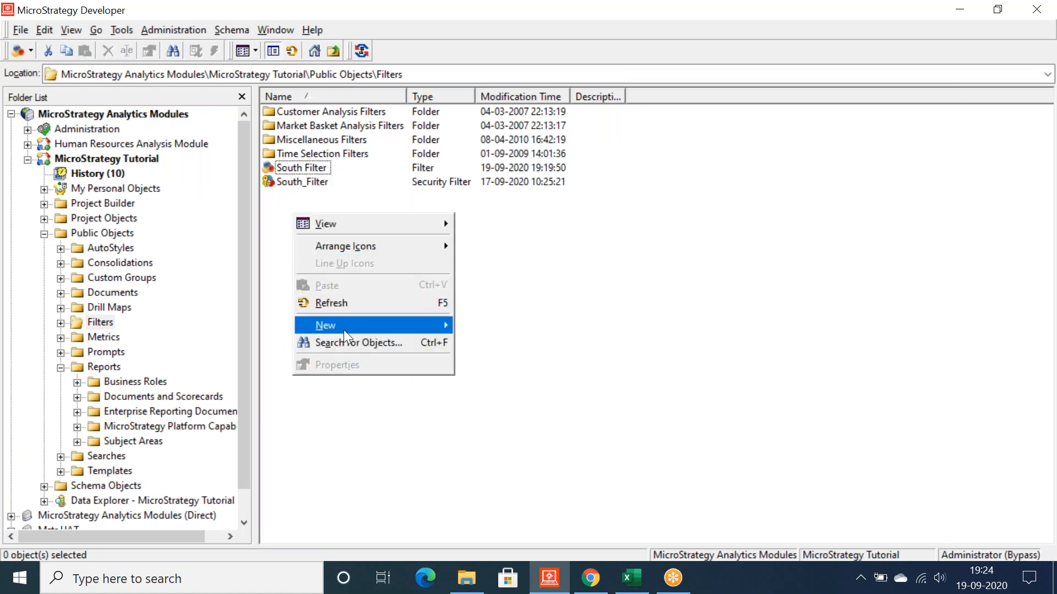
mouse_move(343, 329)
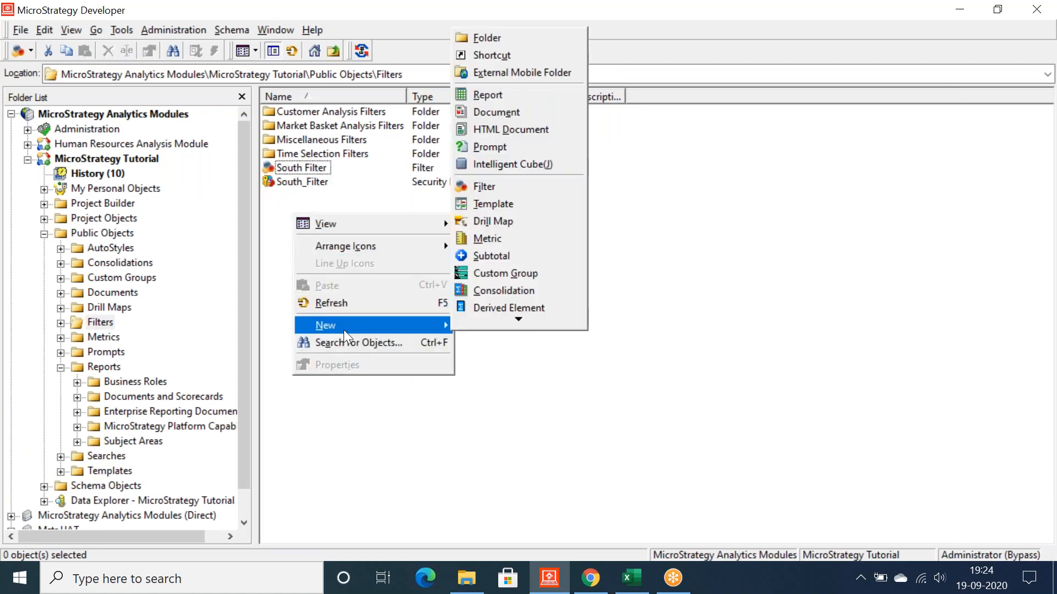
left_click(484, 186)
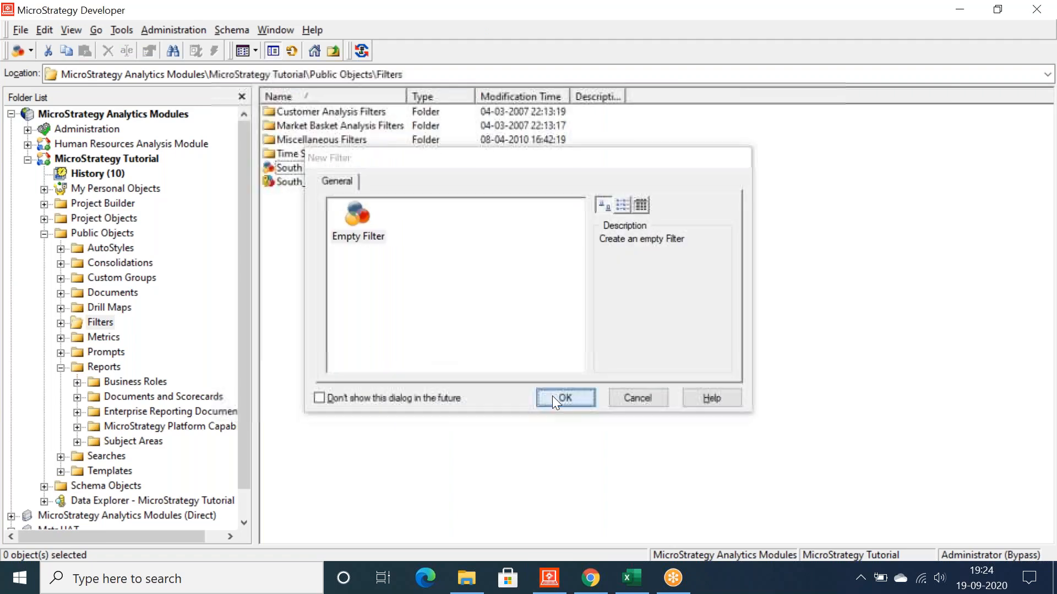
left_click(552, 395)
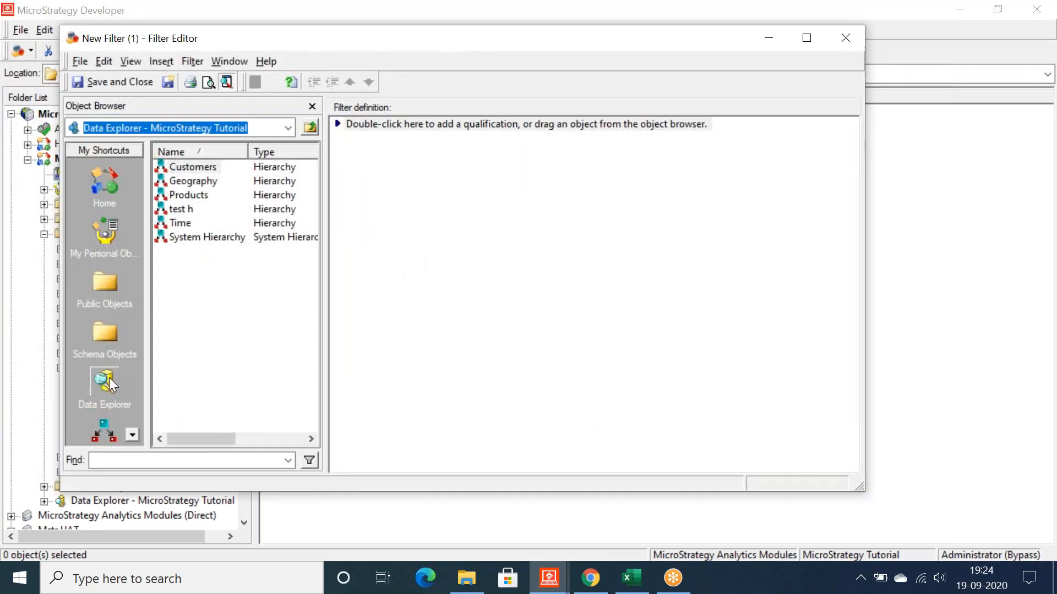
Step: Add a qualification on the Year attribute from the Time attributes folder, with 2015 in the element list
left_click(106, 342)
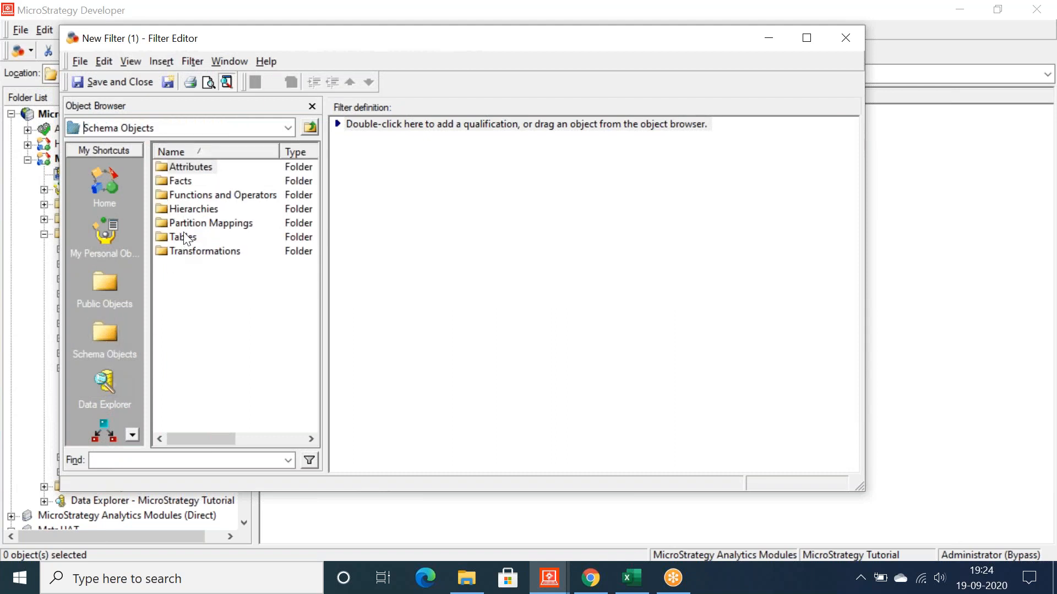
double_click(184, 167)
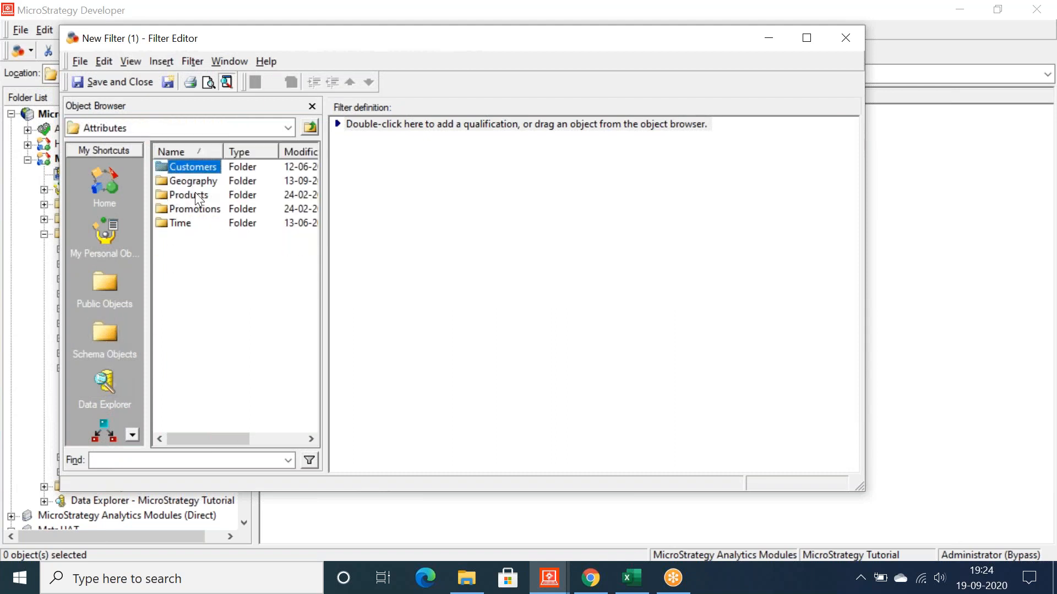
double_click(177, 223)
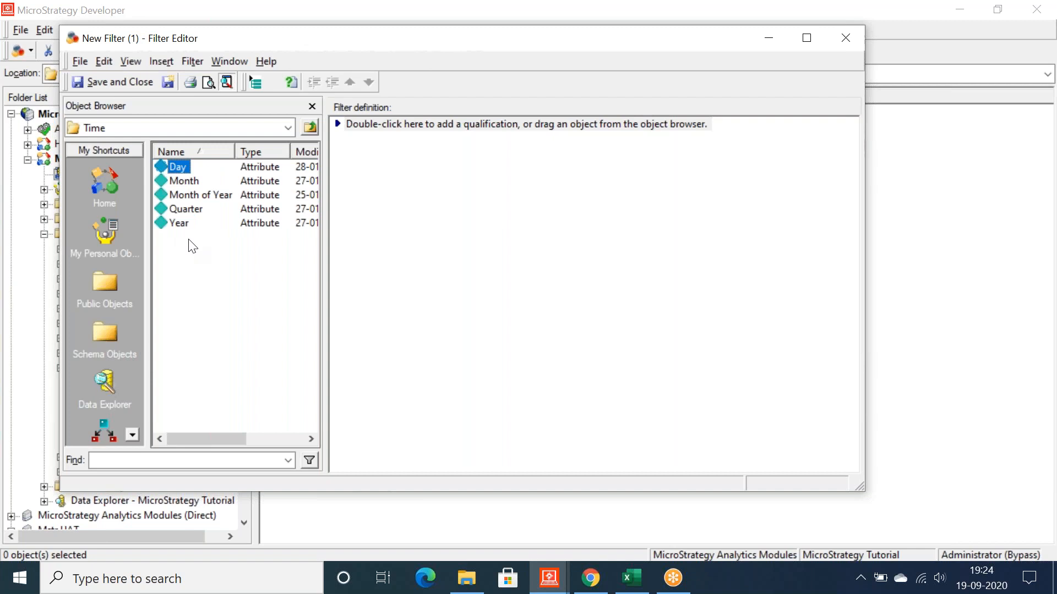
left_click_drag(179, 223, 501, 249)
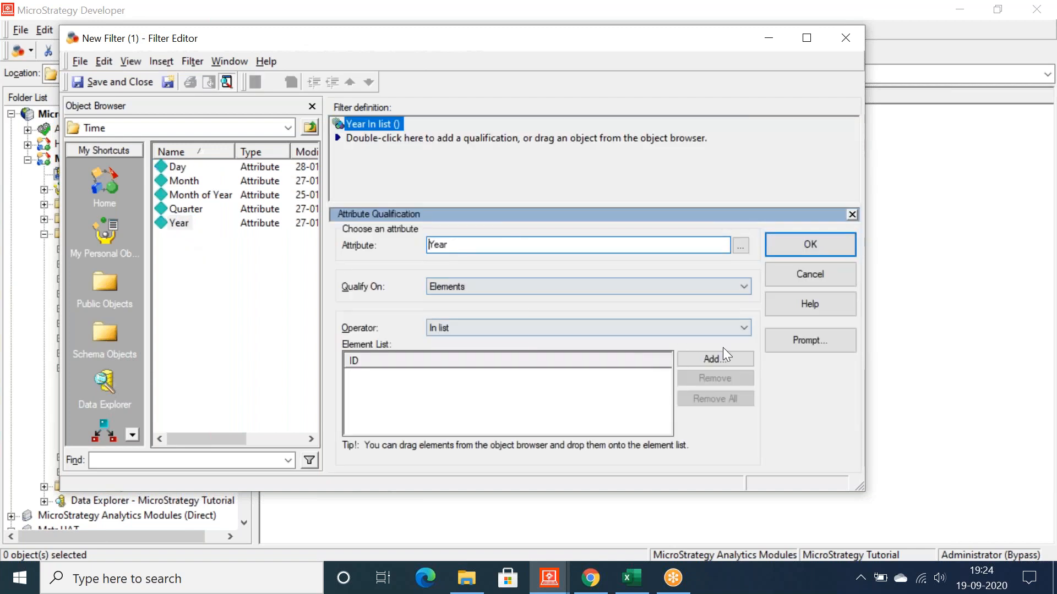
left_click(711, 359)
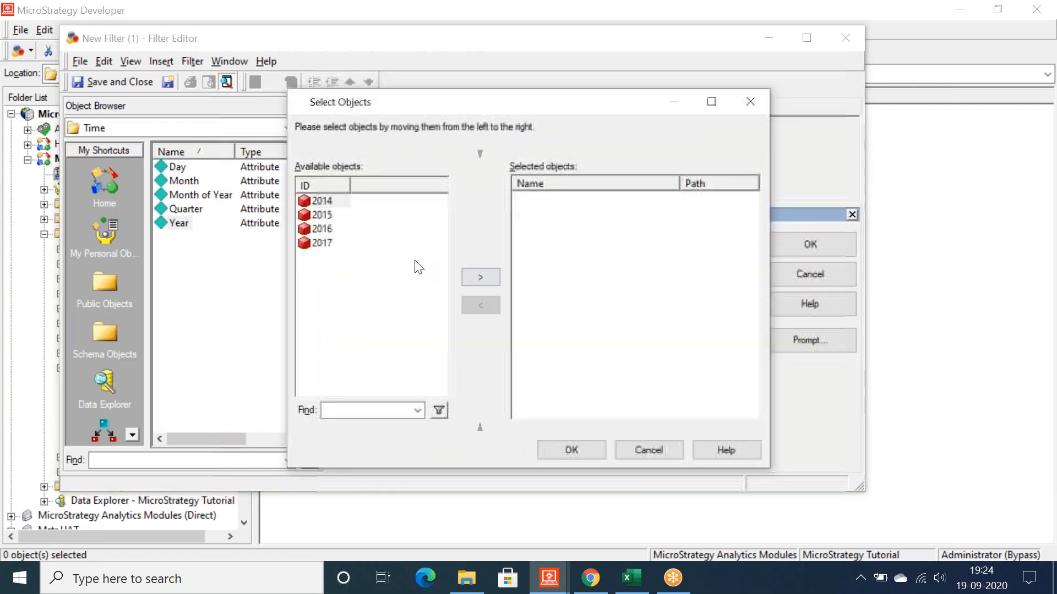
double_click(326, 214)
left_click(578, 451)
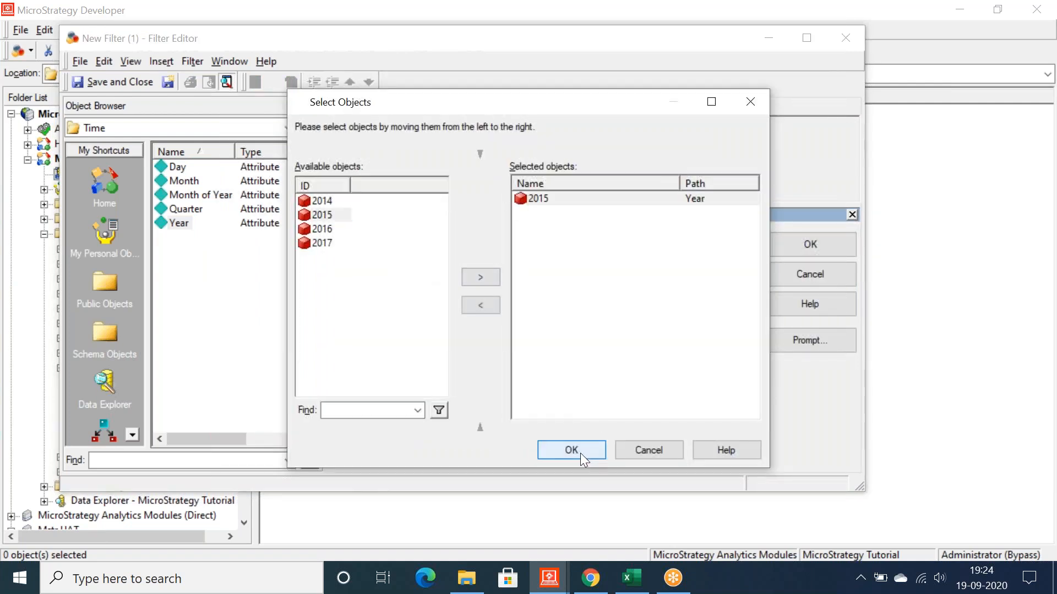
left_click(779, 253)
Step: Save the new filter as 2015 in the Filters folder and close the Filter Editor
left_click(121, 81)
type("2015")
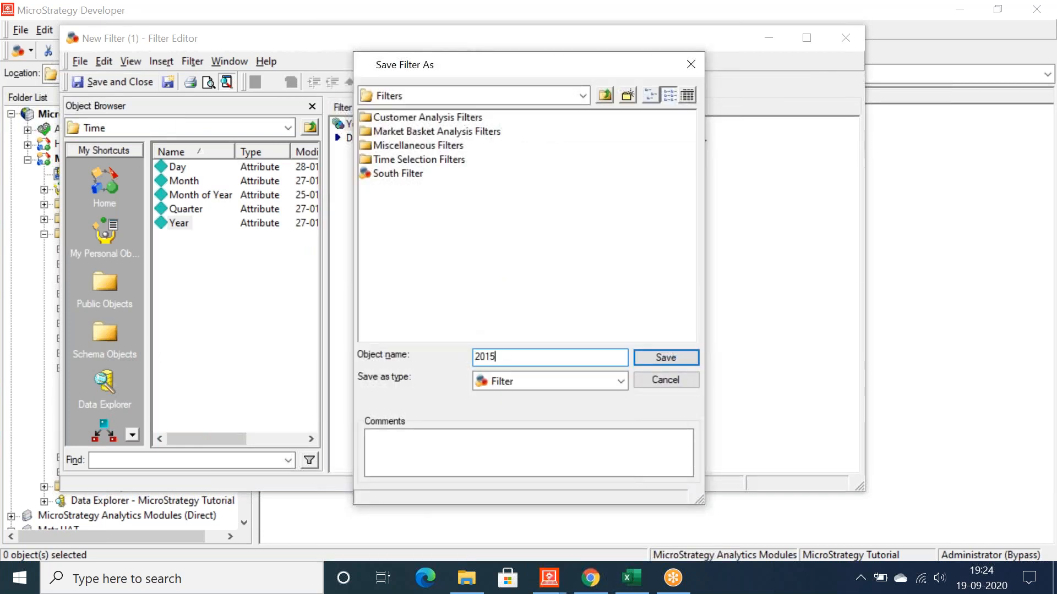
left_click(652, 355)
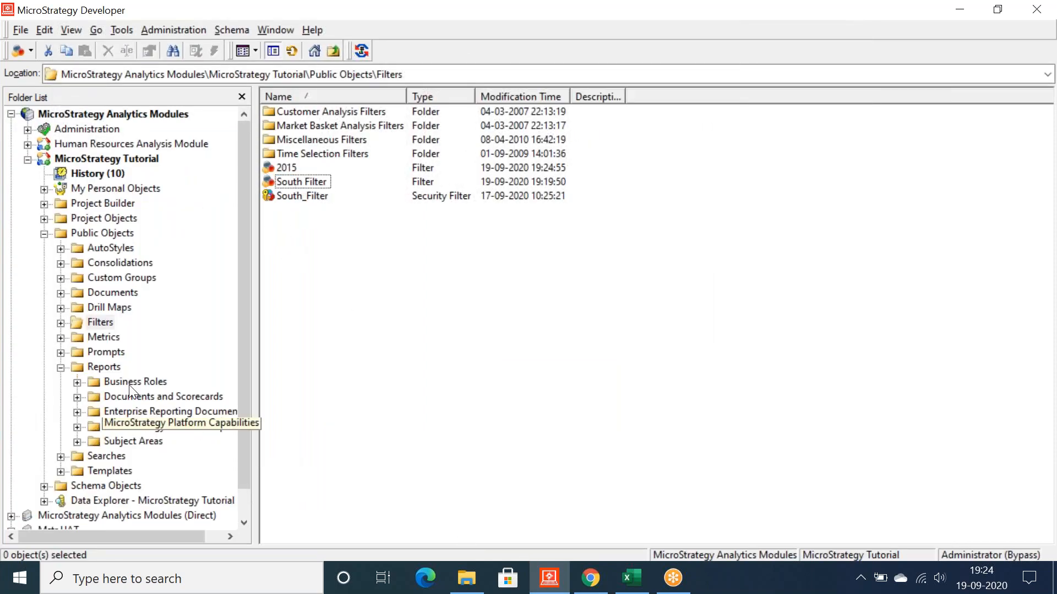
Step: Open Sample Report from the public Reports folder for editing
left_click(104, 366)
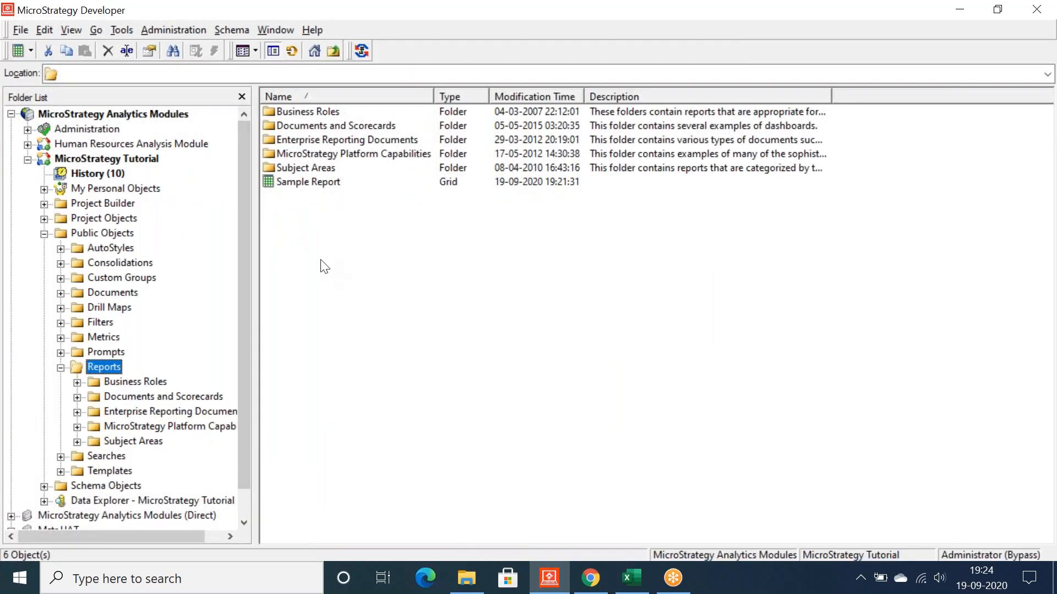
left_click(294, 237)
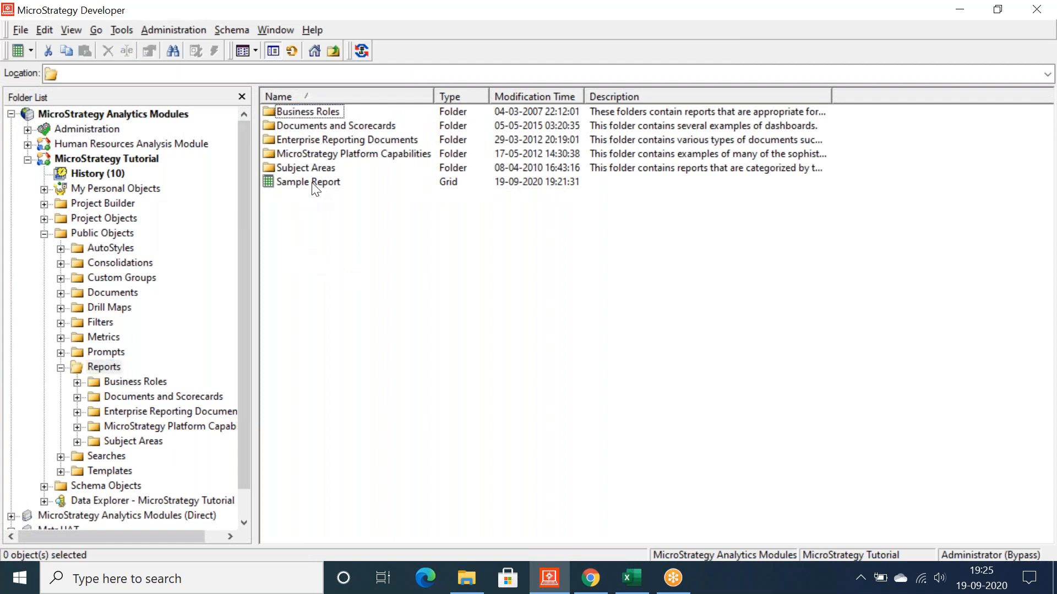
right_click(311, 182)
left_click(347, 289)
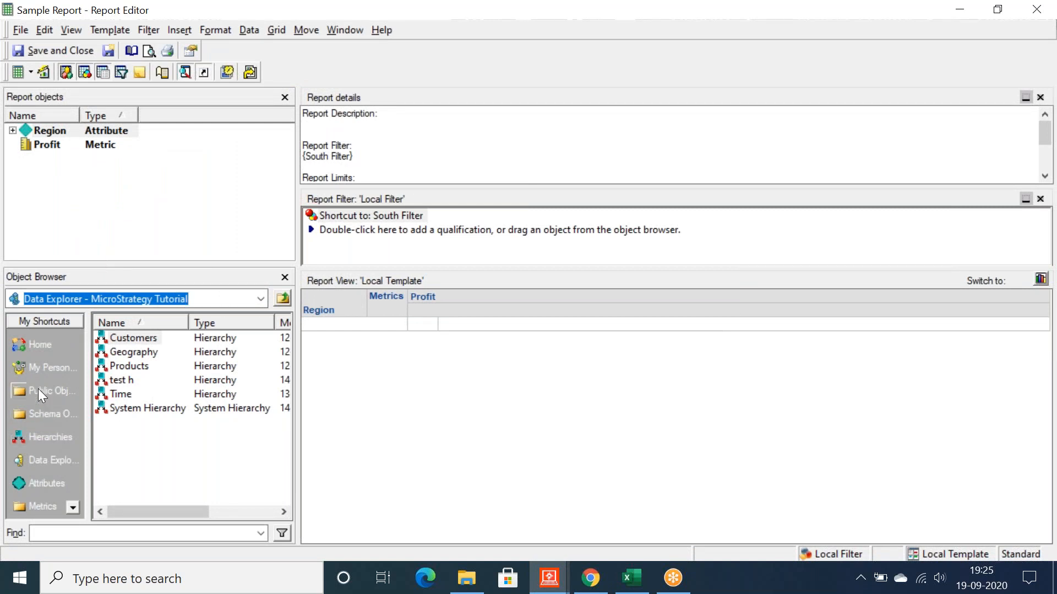
Step: Add the 2015 filter from the public Filters folder to Sample Report's report filter alongside South Filter
left_click(38, 391)
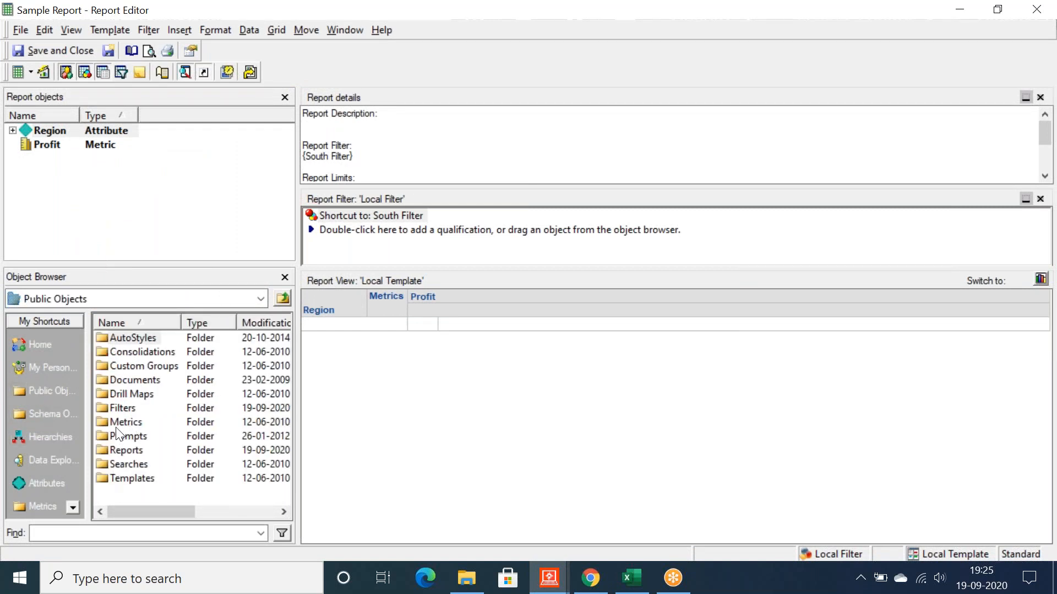
double_click(116, 408)
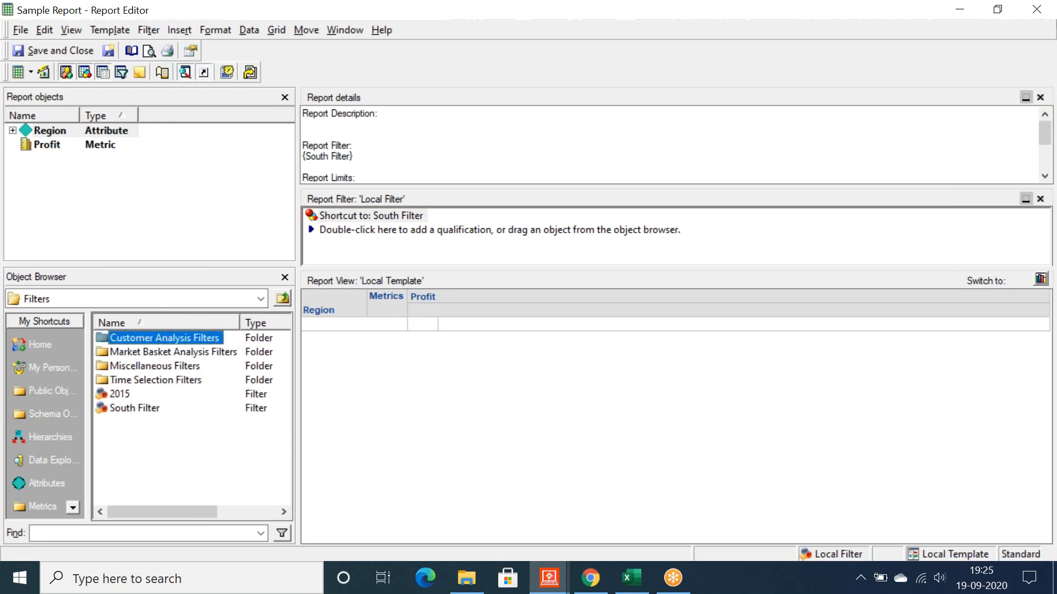
right_click(117, 393)
left_click(169, 405)
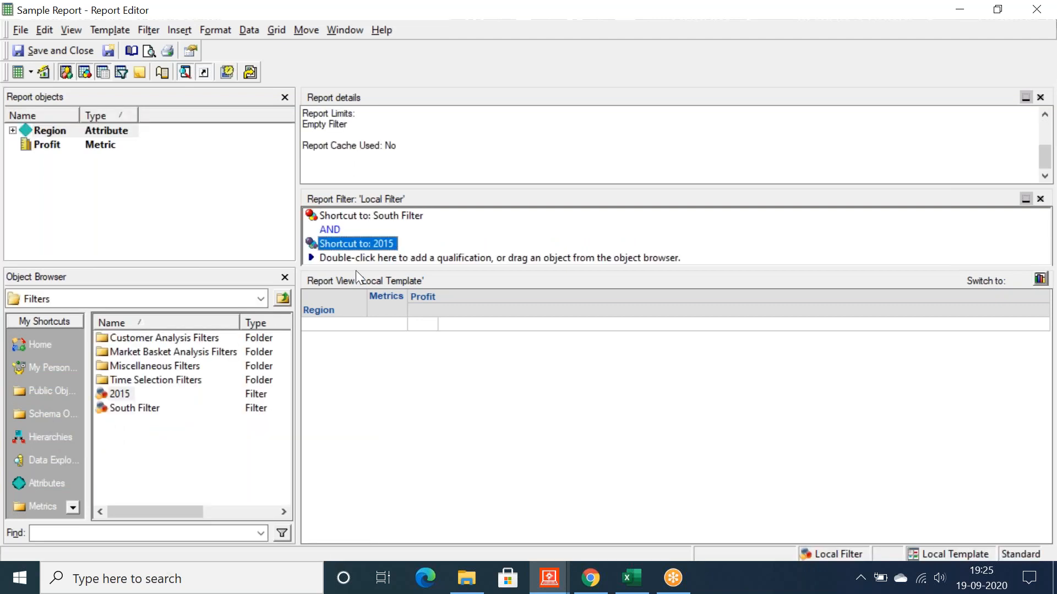
left_click(395, 216)
left_click(377, 245, "ctrl")
left_click(377, 244)
Step: Run Sample Report with both filters and display it in SQL View
left_click(19, 73)
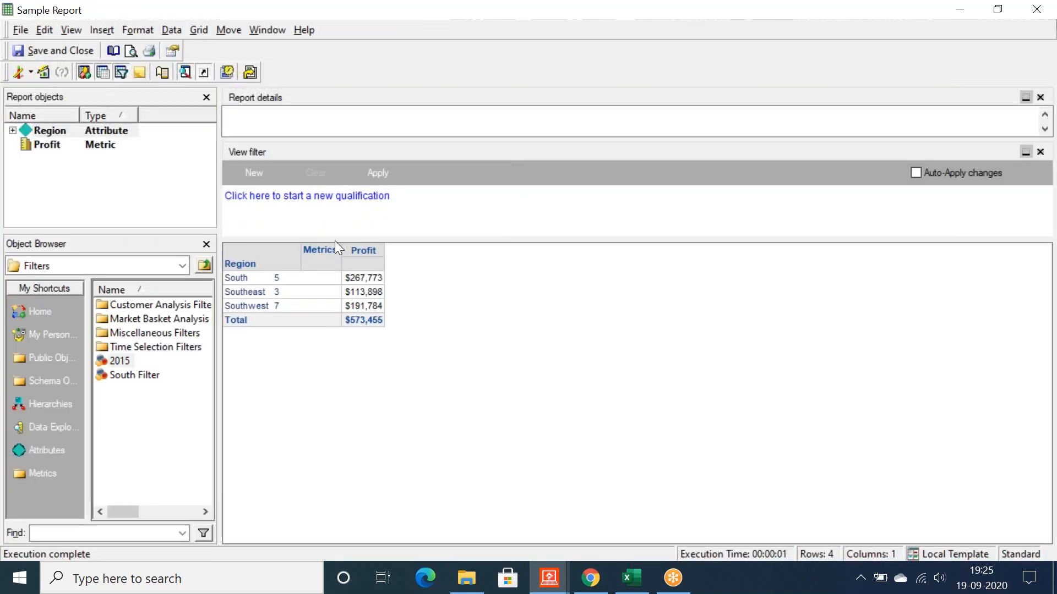
left_click(31, 72)
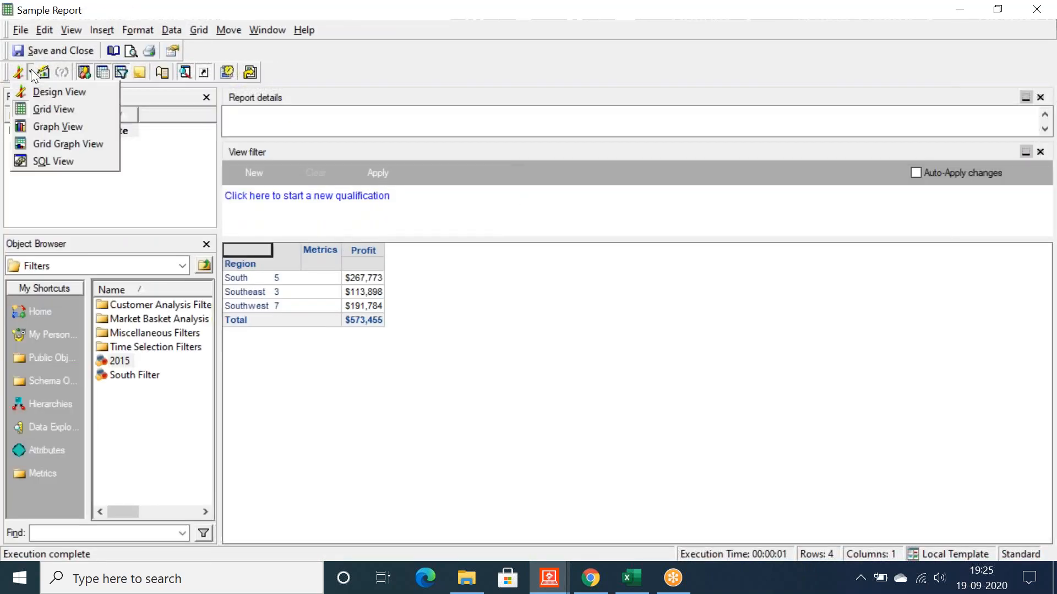
left_click(48, 161)
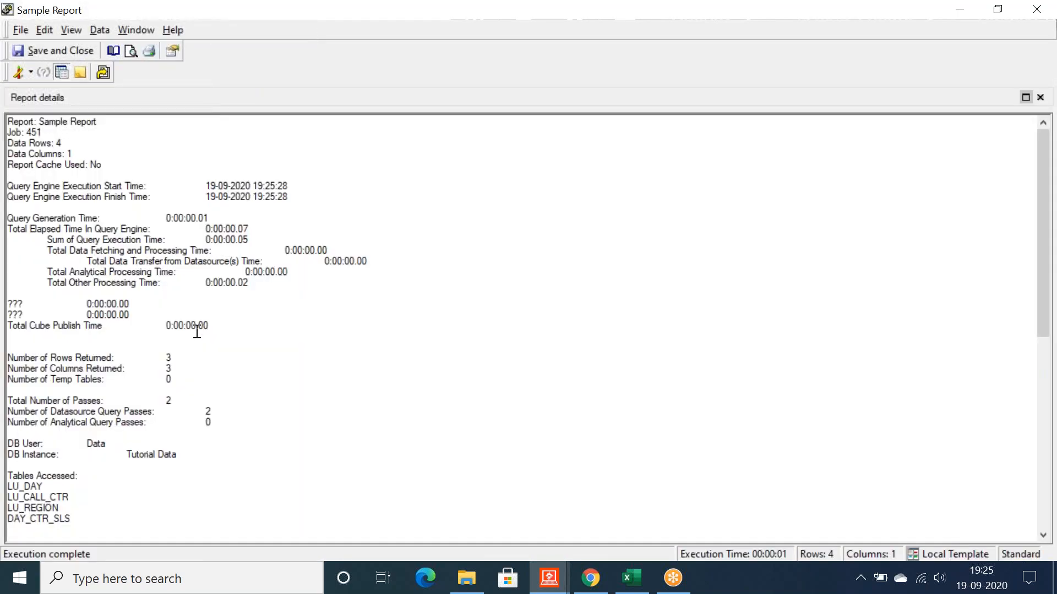
Step: Examine the region and year conditions in the WHERE clause of Sample Report's SQL
scroll(200, 330, "down", 7)
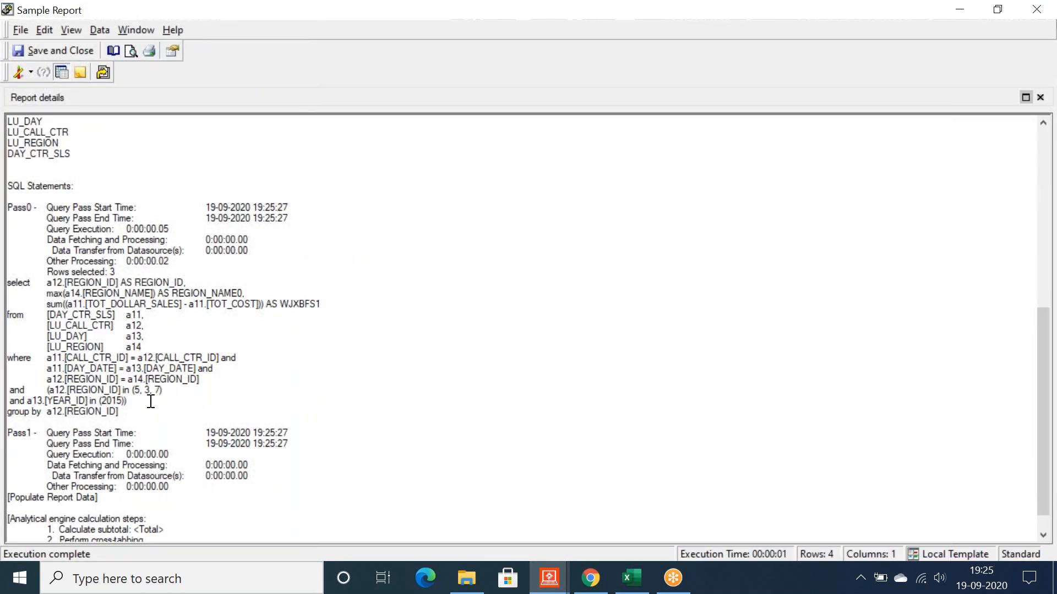
left_click_drag(169, 391, 59, 390)
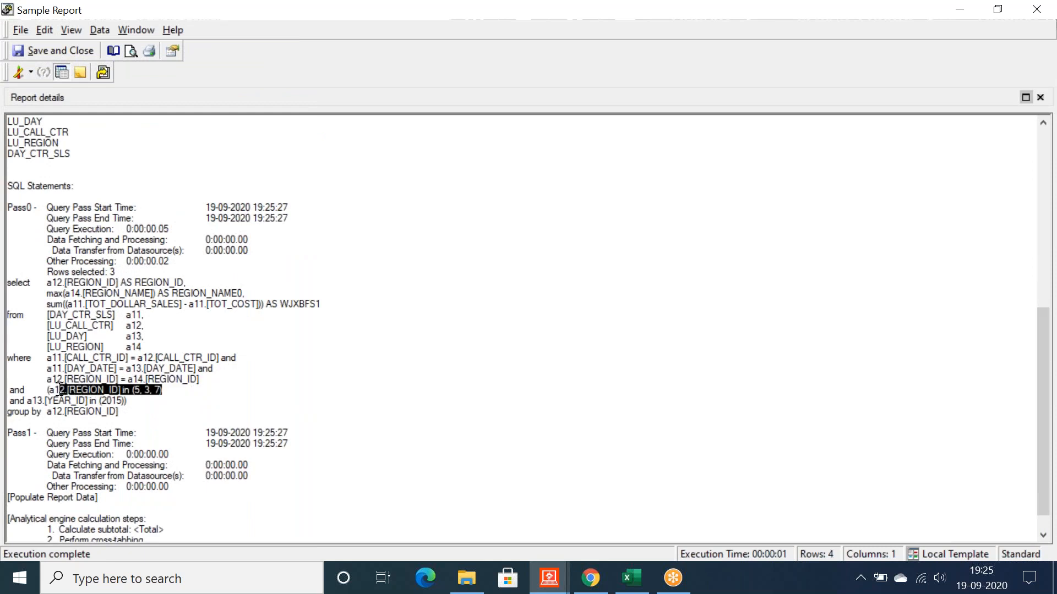
left_click_drag(139, 403, 42, 401)
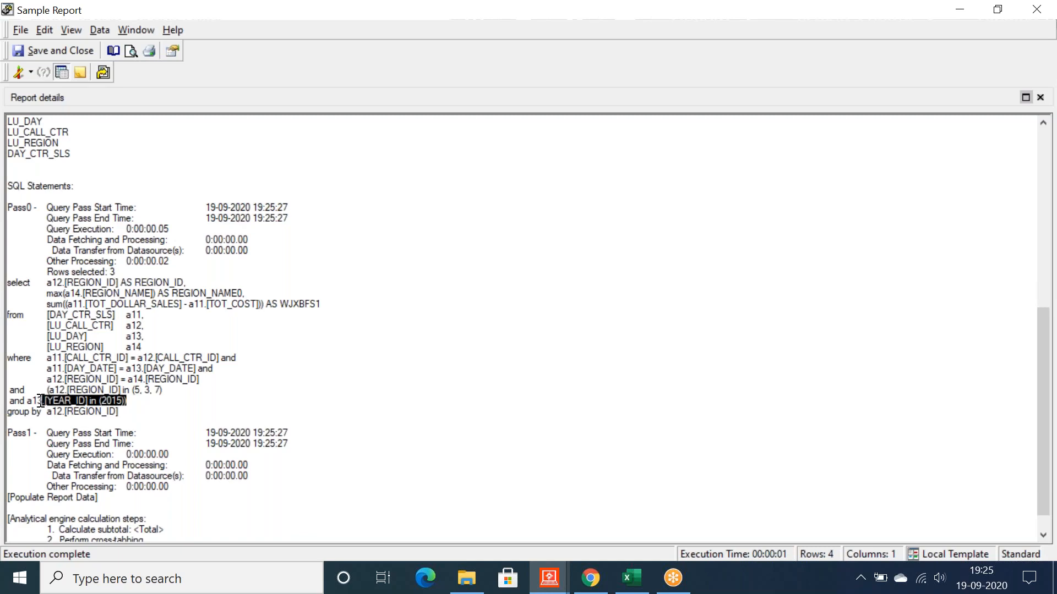
left_click(138, 408)
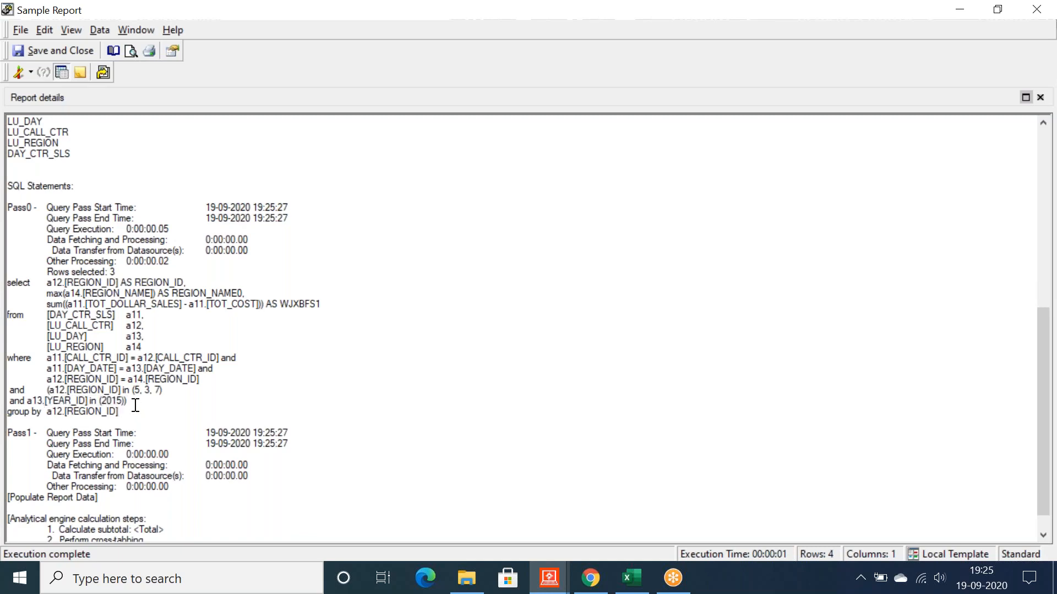
scroll(135, 405, "down", 1)
left_click_drag(131, 376, 28, 366)
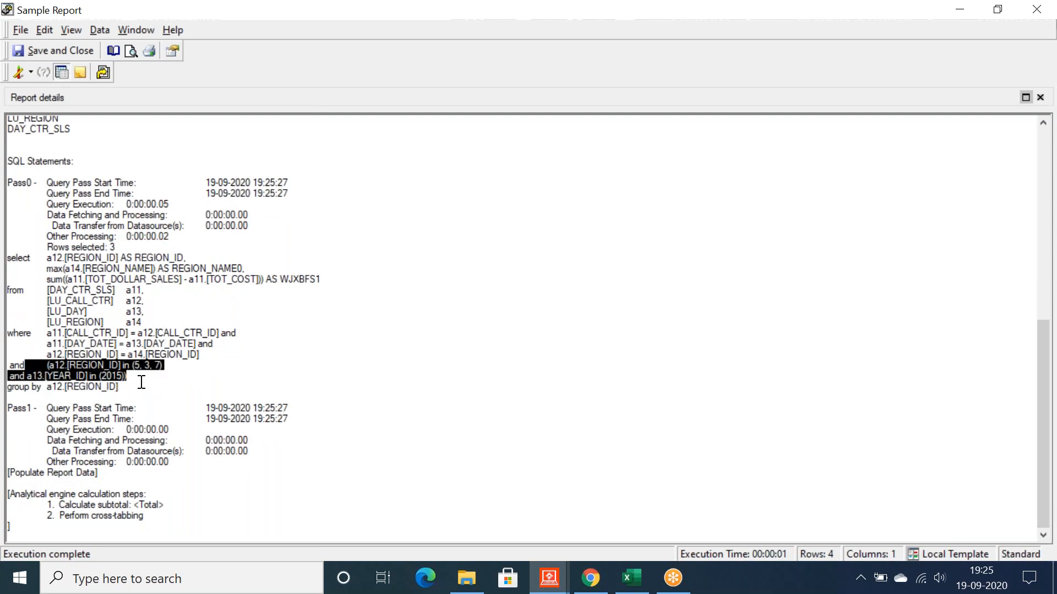
left_click(142, 382)
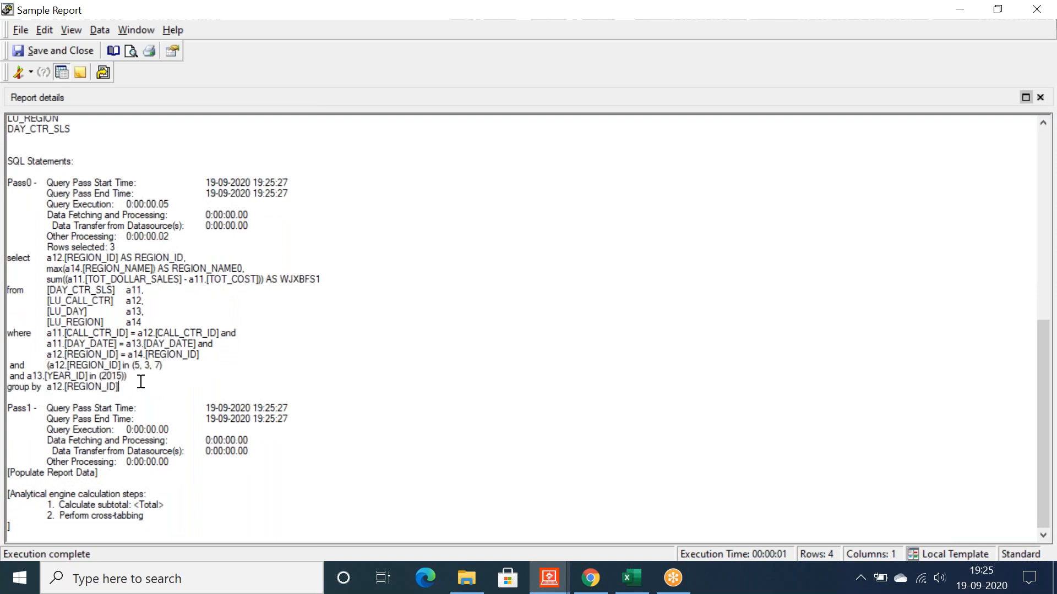
Step: Return Sample Report to Design View and set the operator between the South Filter and 2015 shortcuts to OR
left_click(18, 72)
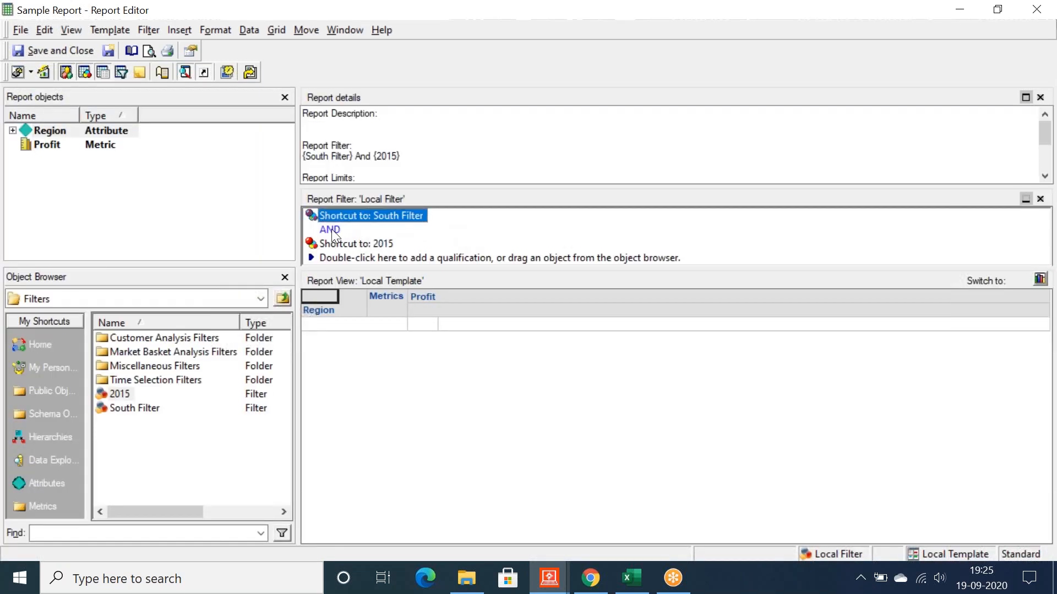
right_click(331, 229)
mouse_move(447, 263)
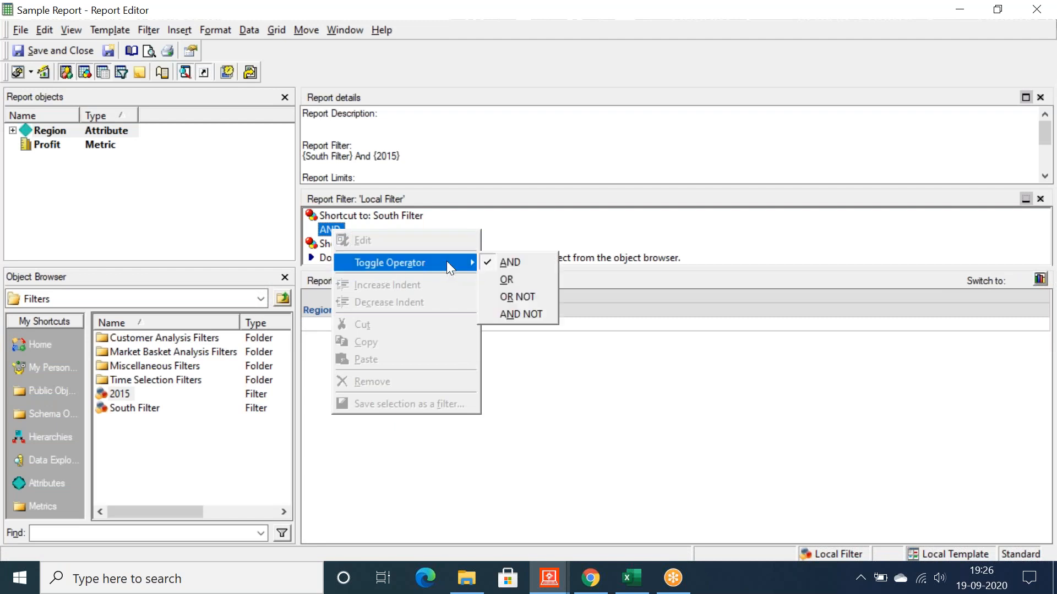
left_click(507, 279)
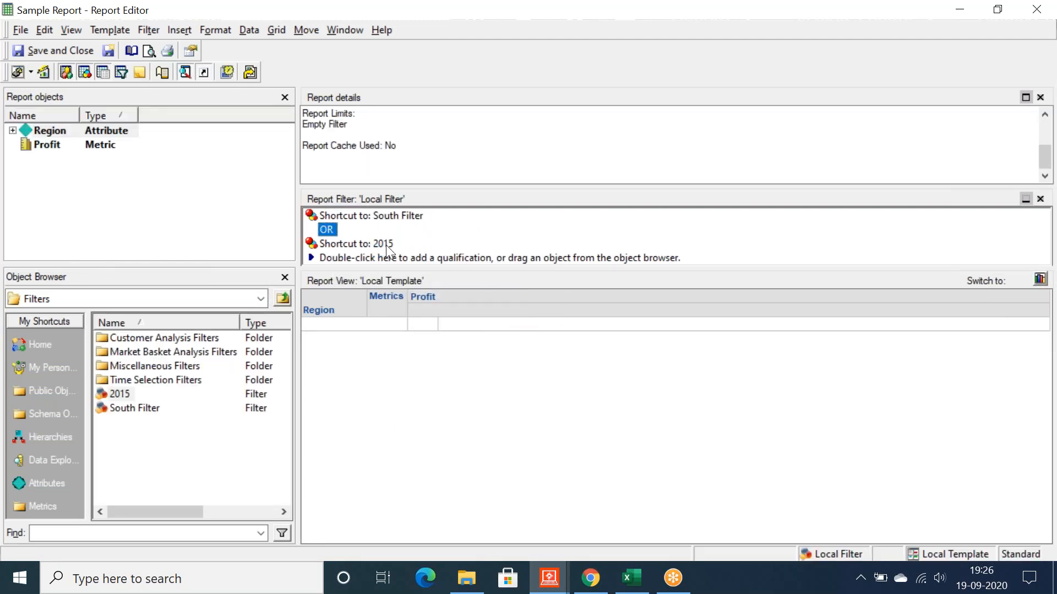
Step: Set the operator between the South Filter and 2015 shortcuts in Sample Report's report filter back to AND
right_click(324, 225)
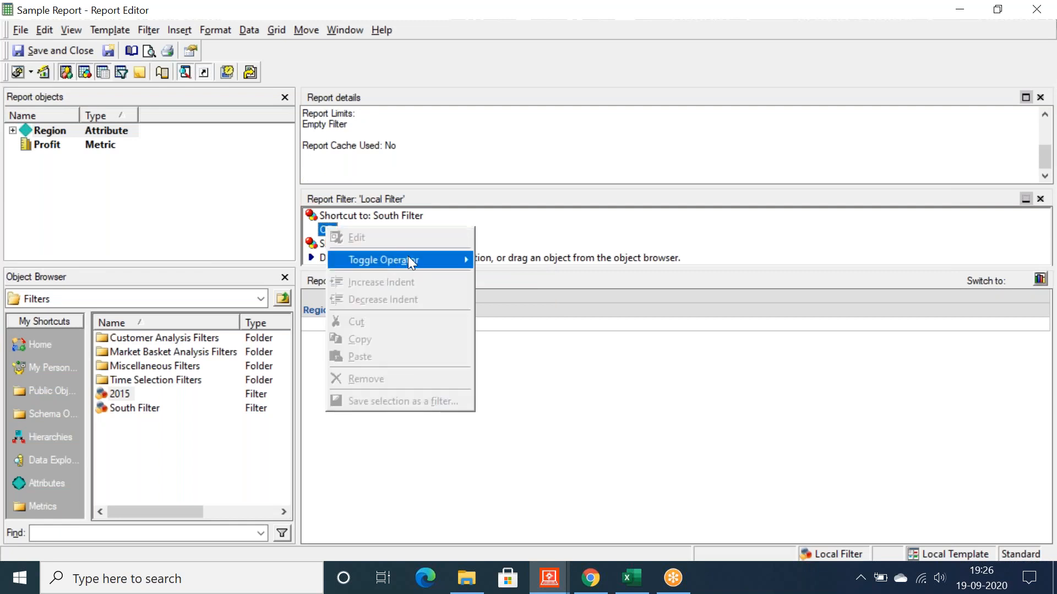
mouse_move(407, 258)
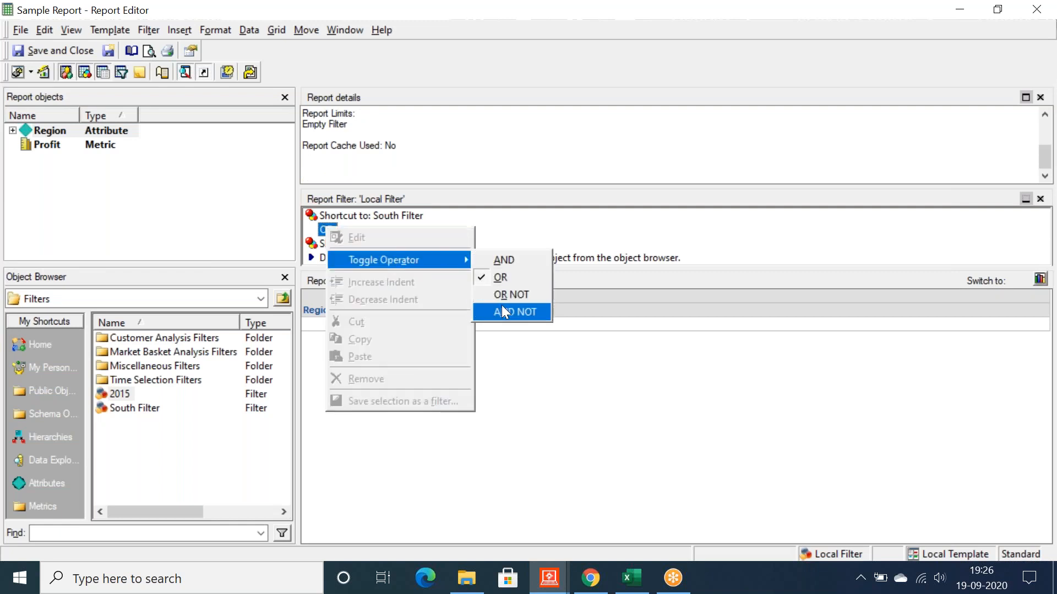
left_click(500, 257)
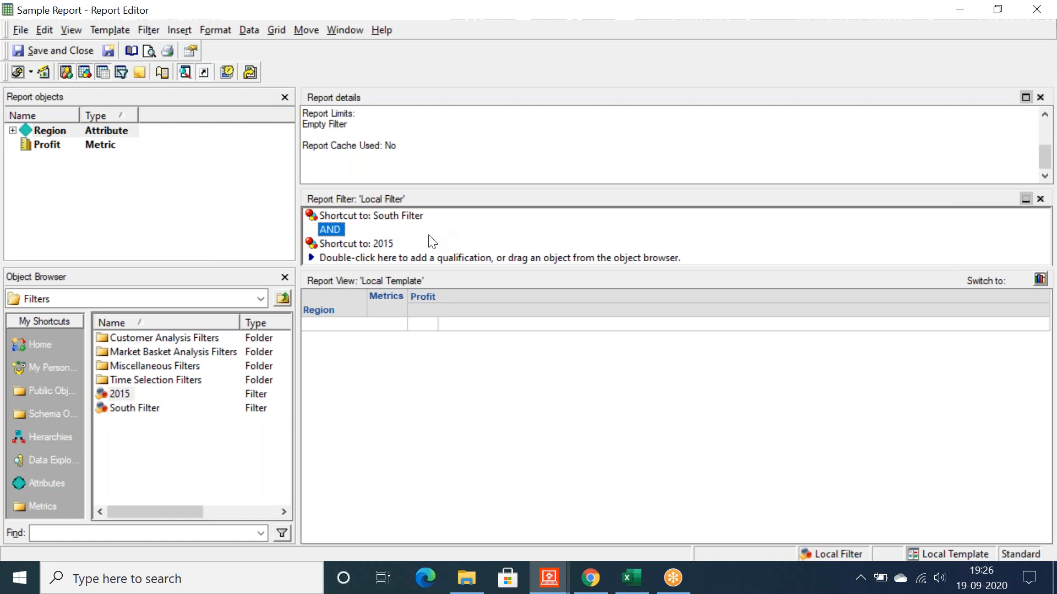
left_click(252, 220)
left_click(330, 230)
left_click(211, 217)
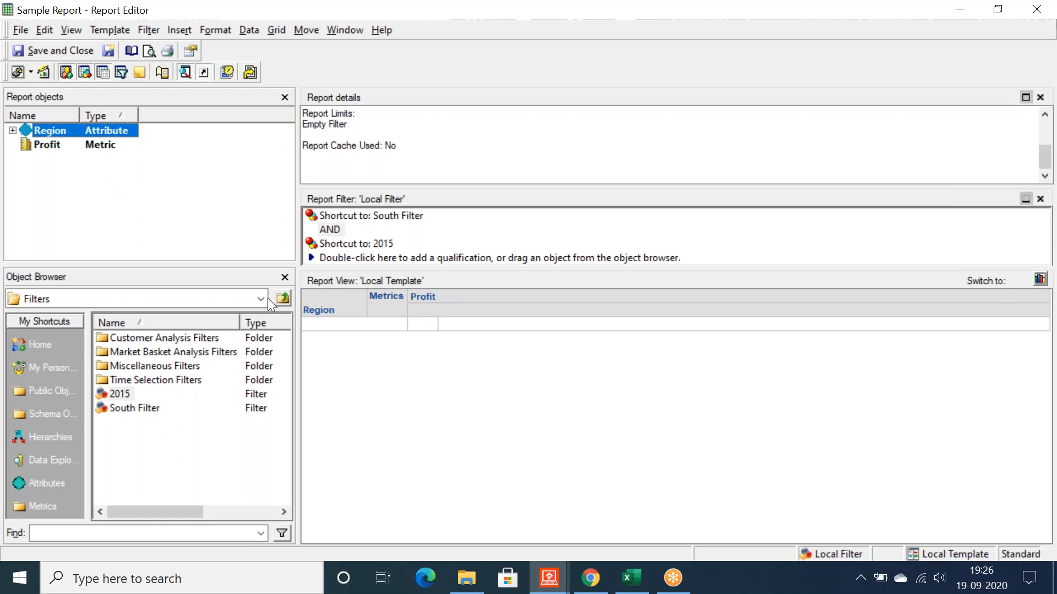
Step: Remove the ID attribute form of Region from Sample Report's grid, keeping only DESC
right_click(319, 319)
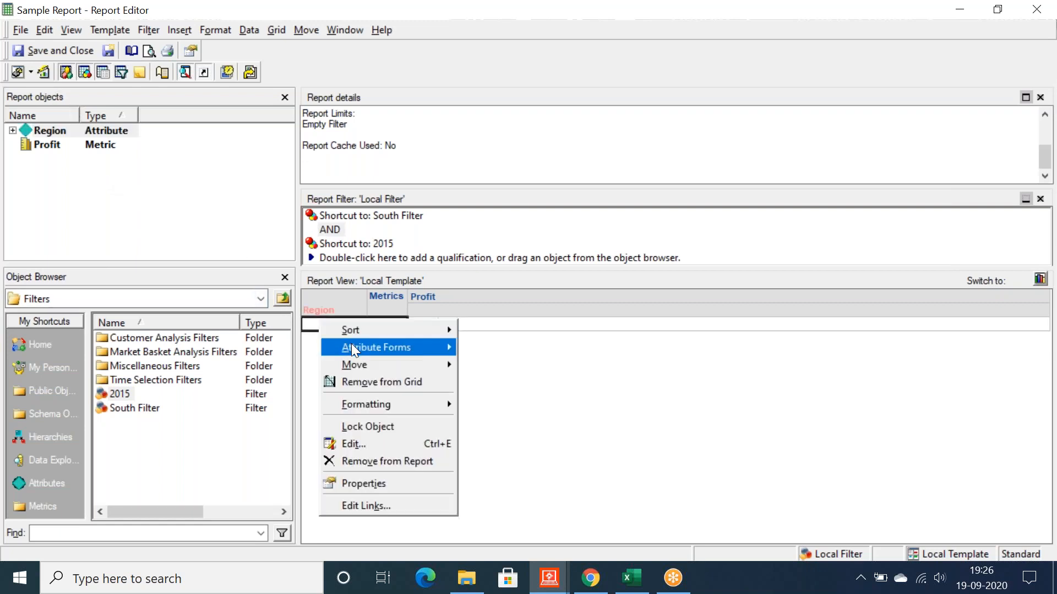
mouse_move(448, 349)
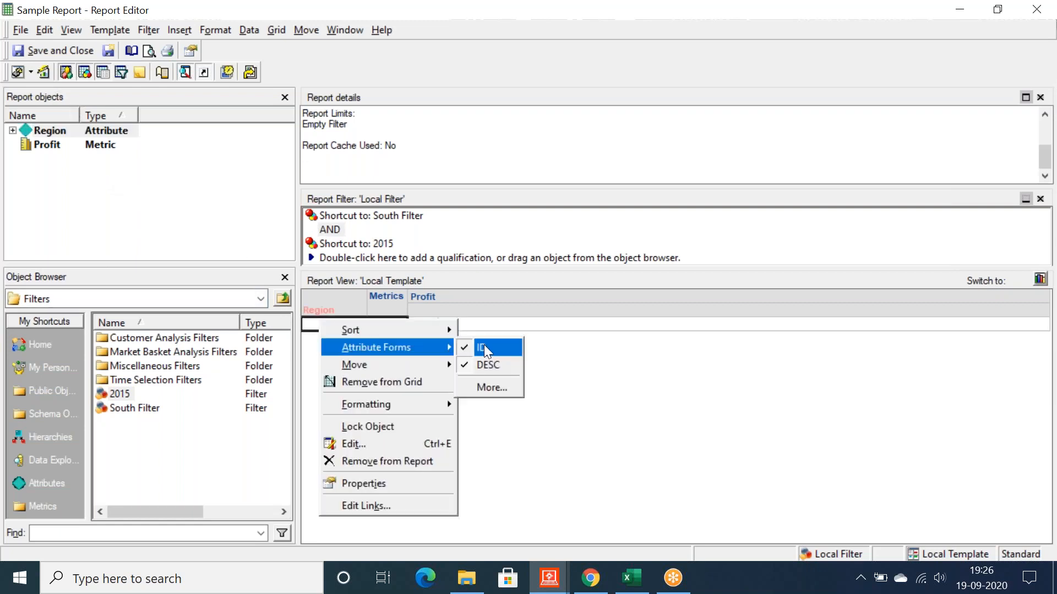
left_click(484, 348)
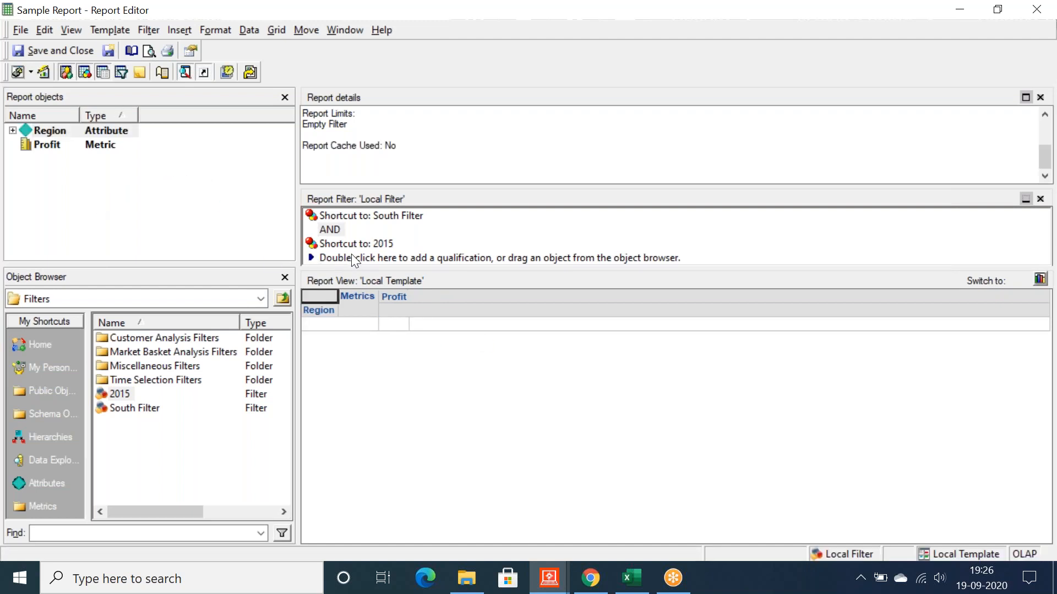
Step: Switch to the Excel notes and enter "it impacts in where clause of the Sql" in cell E8 under the Report Filter points
left_click(634, 577)
left_click(287, 223)
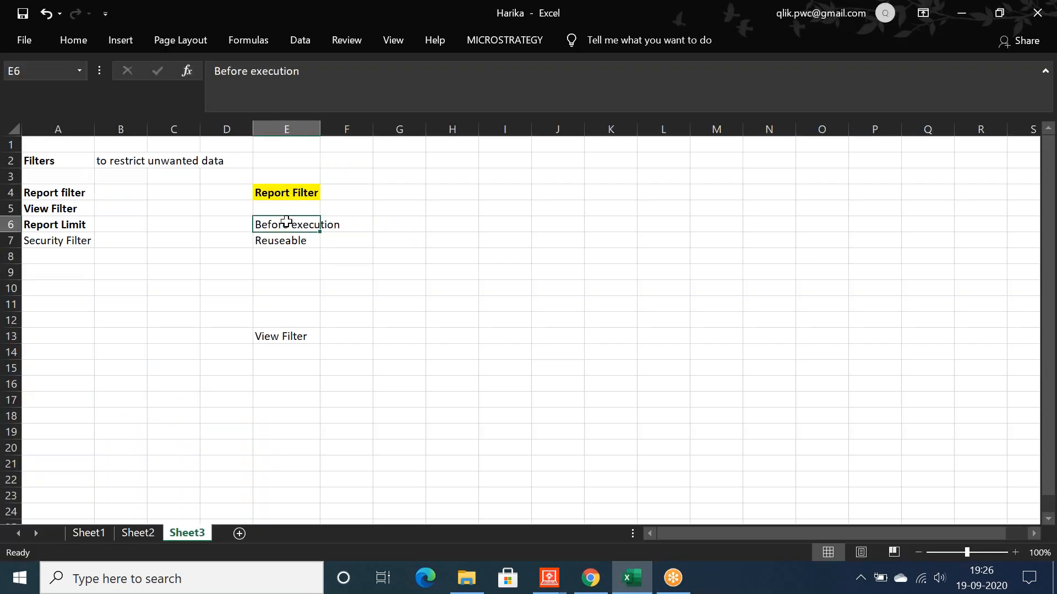
left_click(266, 243)
left_click(271, 223)
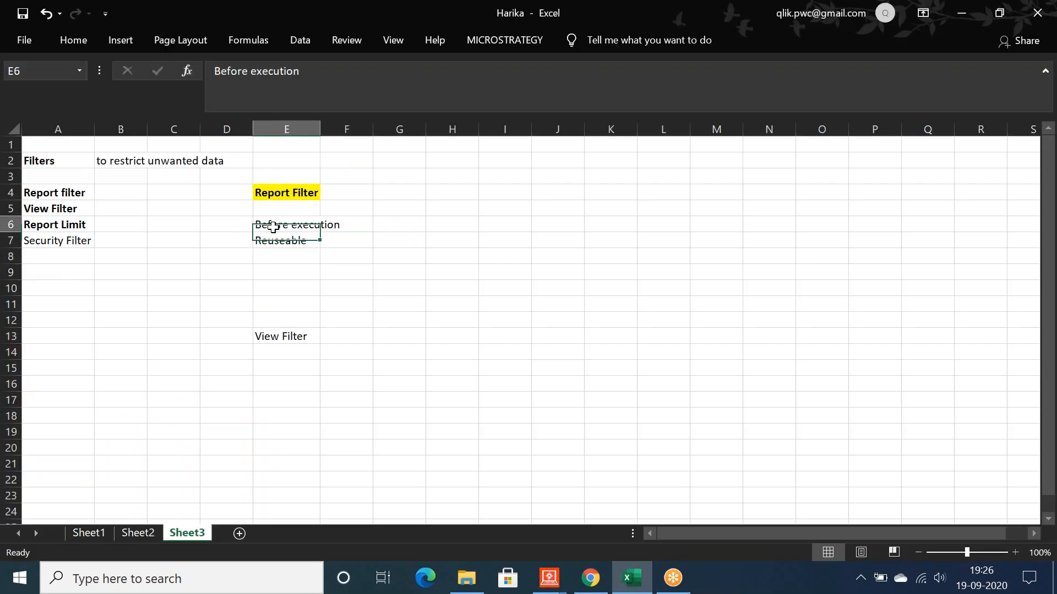
left_click(274, 241)
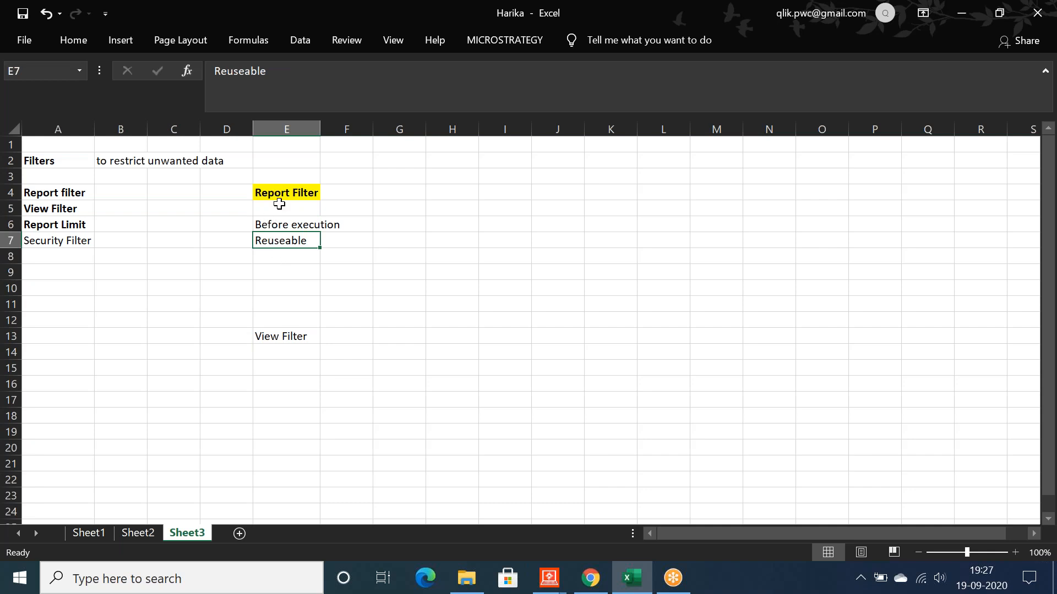
left_click(265, 258)
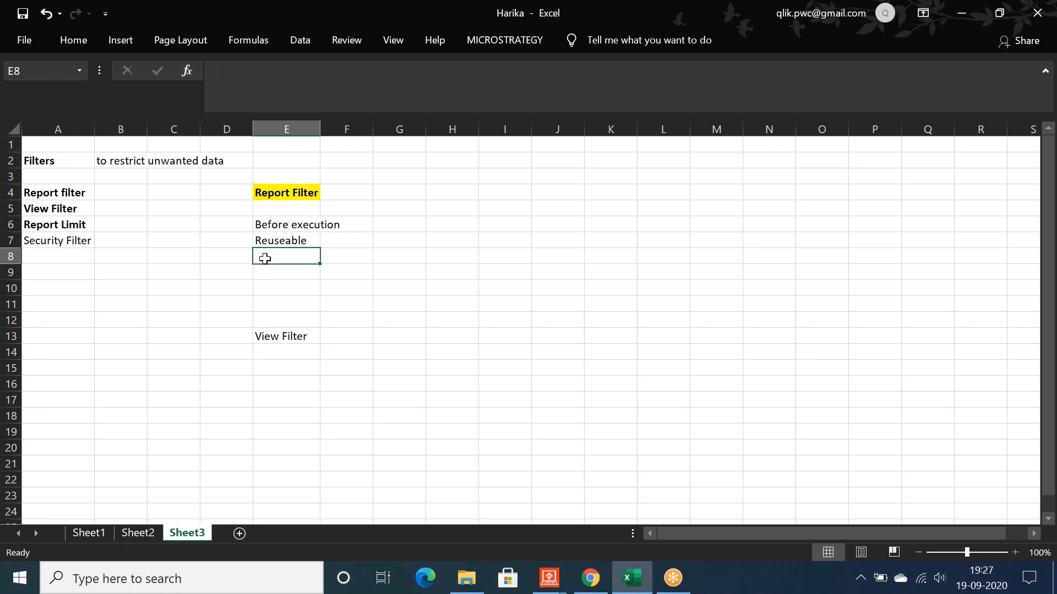
type("it impacts")
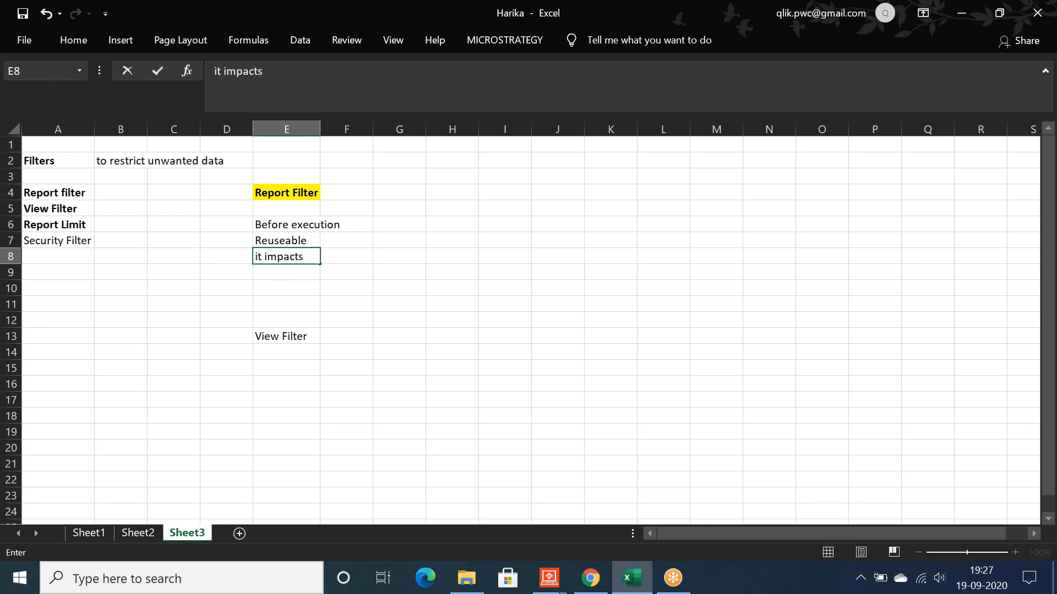
type(" in where clause of the Sql")
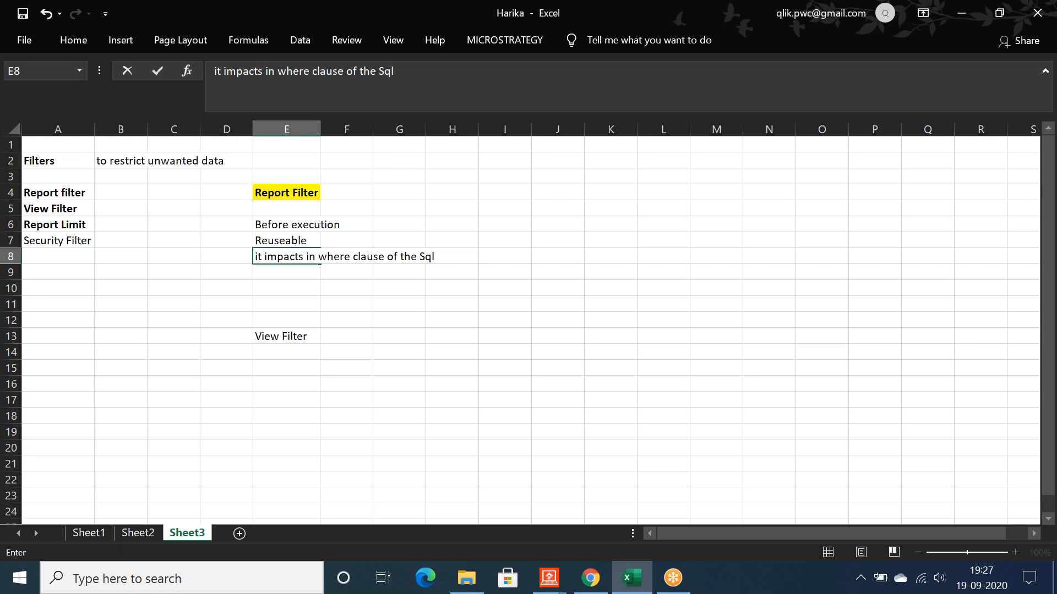
key("Return")
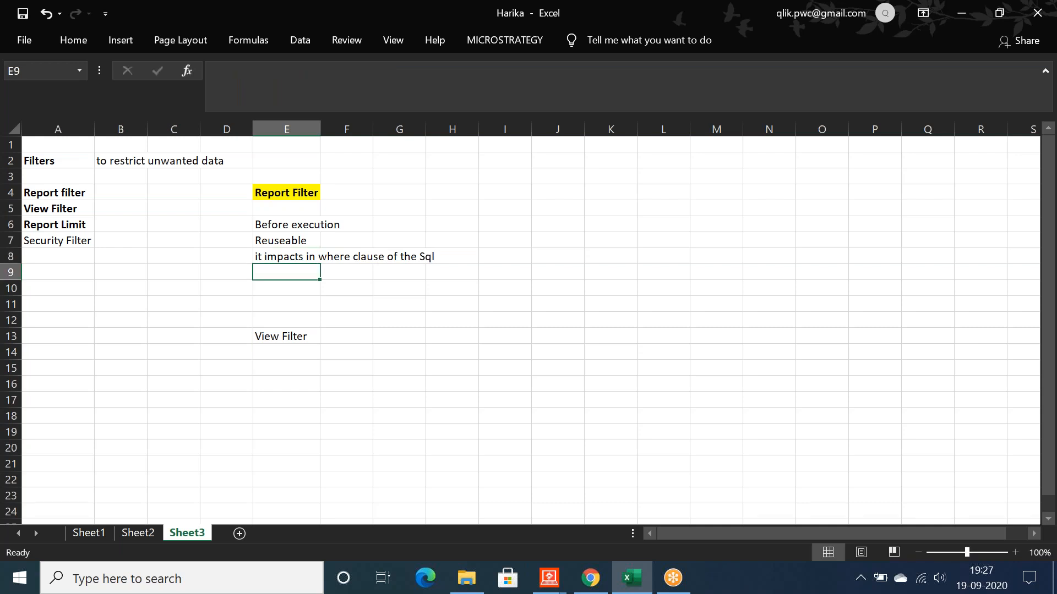
Step: Add the note "sometimes in Having clause...." in cell E9
type("sometime")
type("s in Having clause....")
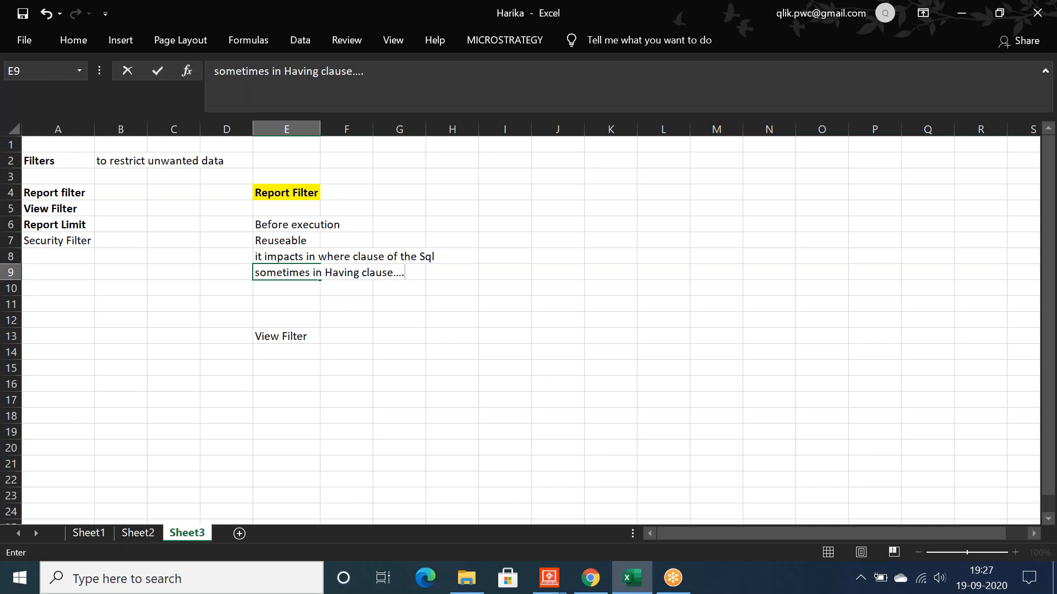
key("Return")
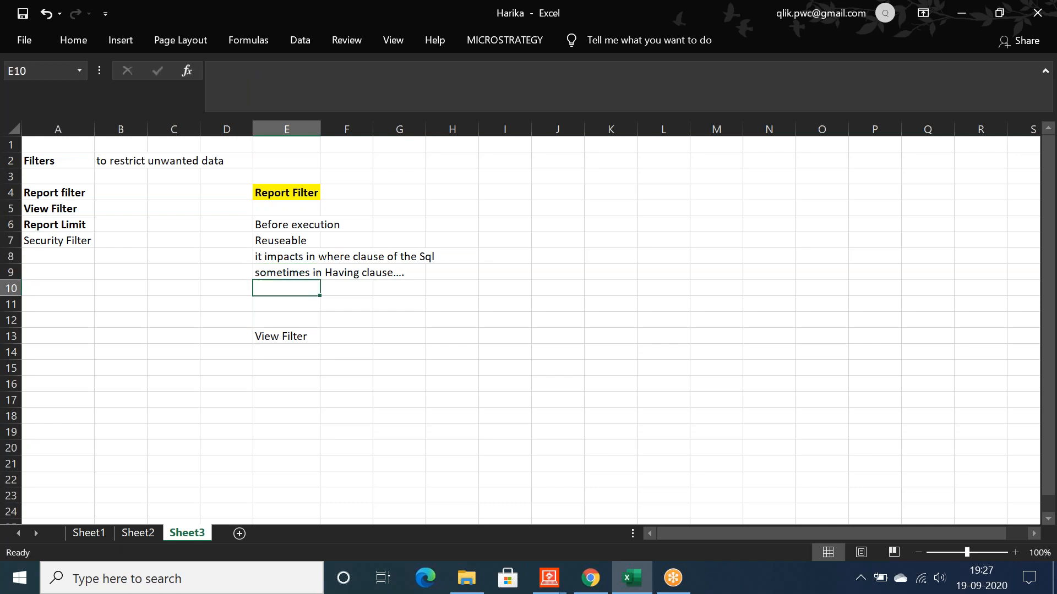
Step: Format the View Filter heading in cell E13 as bold with a yellow fill
left_click(286, 256)
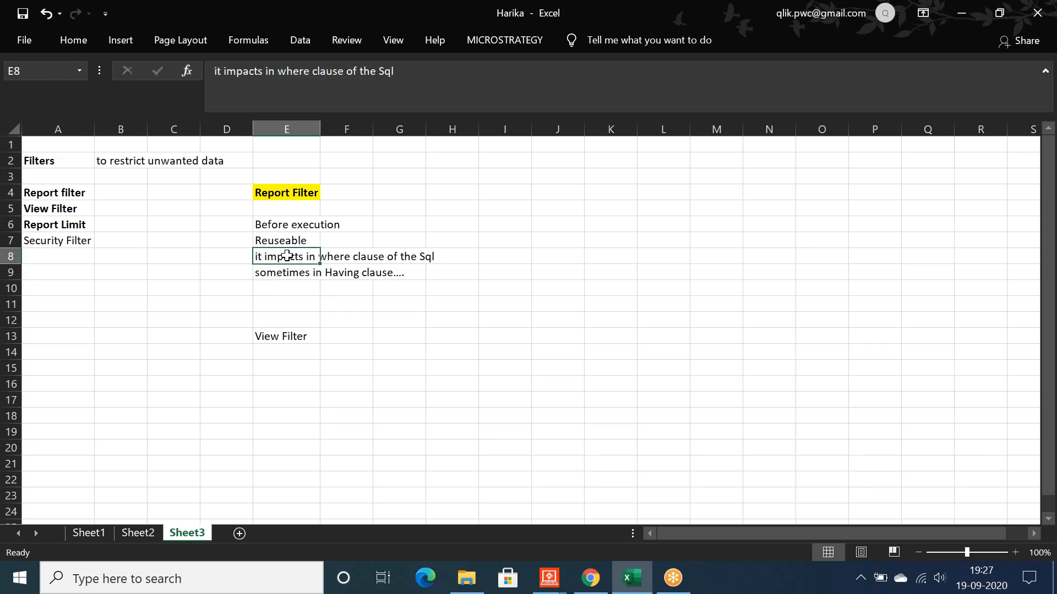
left_click(279, 195)
left_click(283, 332)
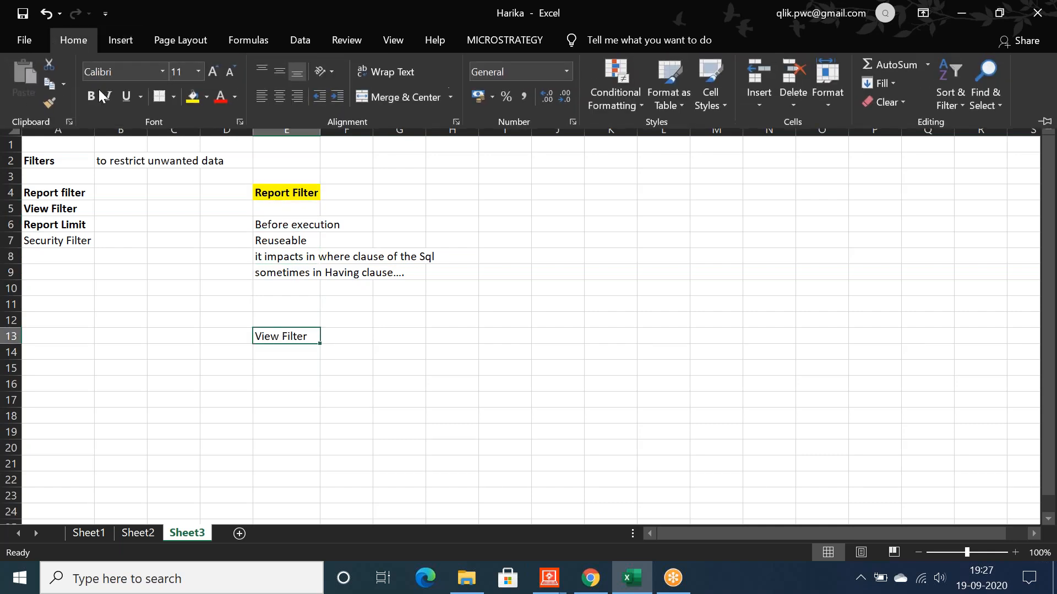
left_click(94, 93)
left_click(187, 102)
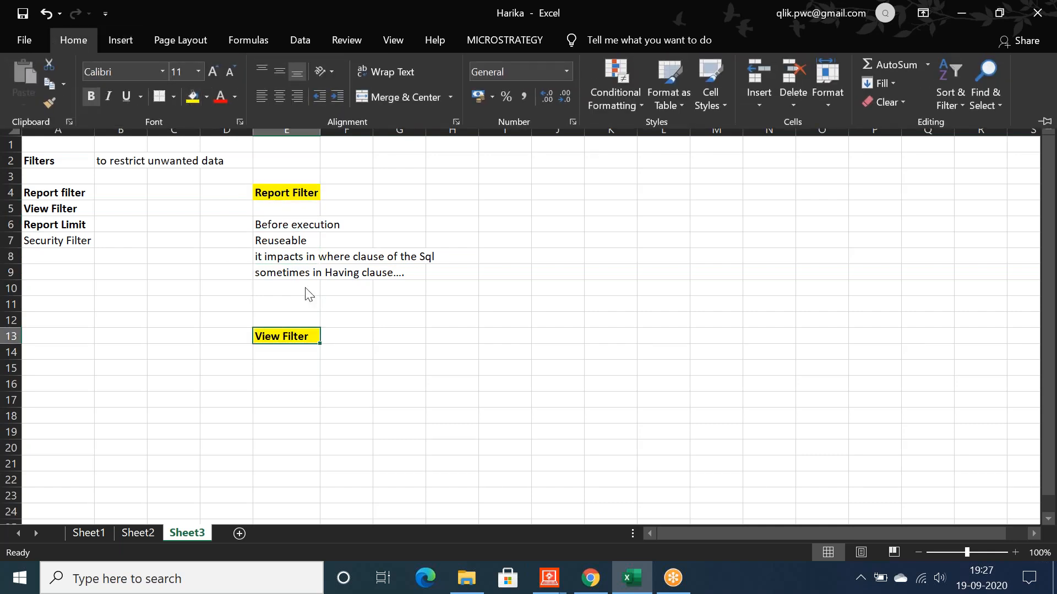
Step: Collapse the formula bar to one line and colour the where clause note in cell E8 red
left_click(254, 257)
left_click(254, 255)
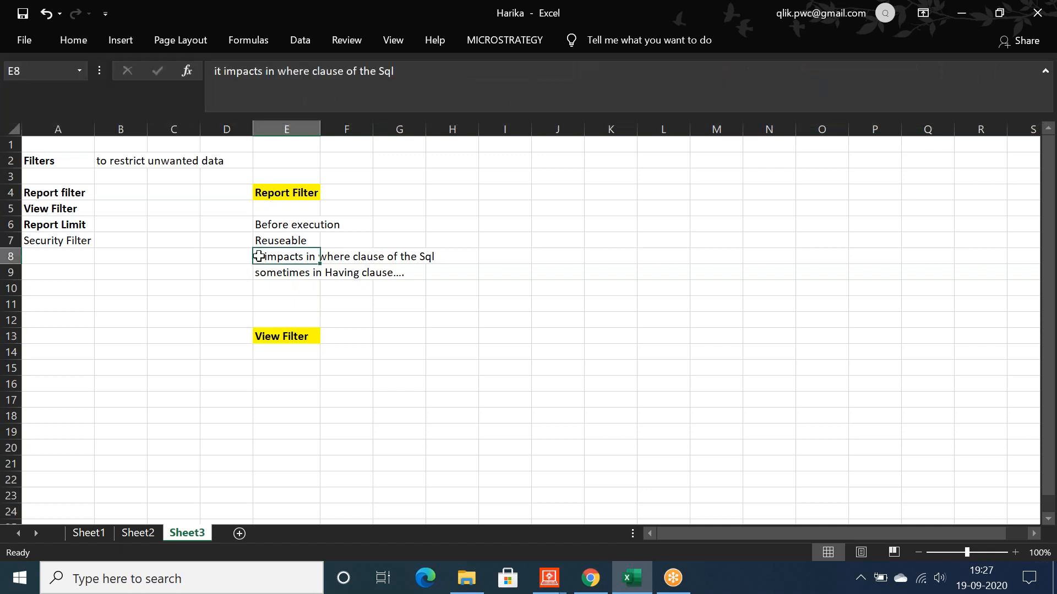
left_click(1040, 90)
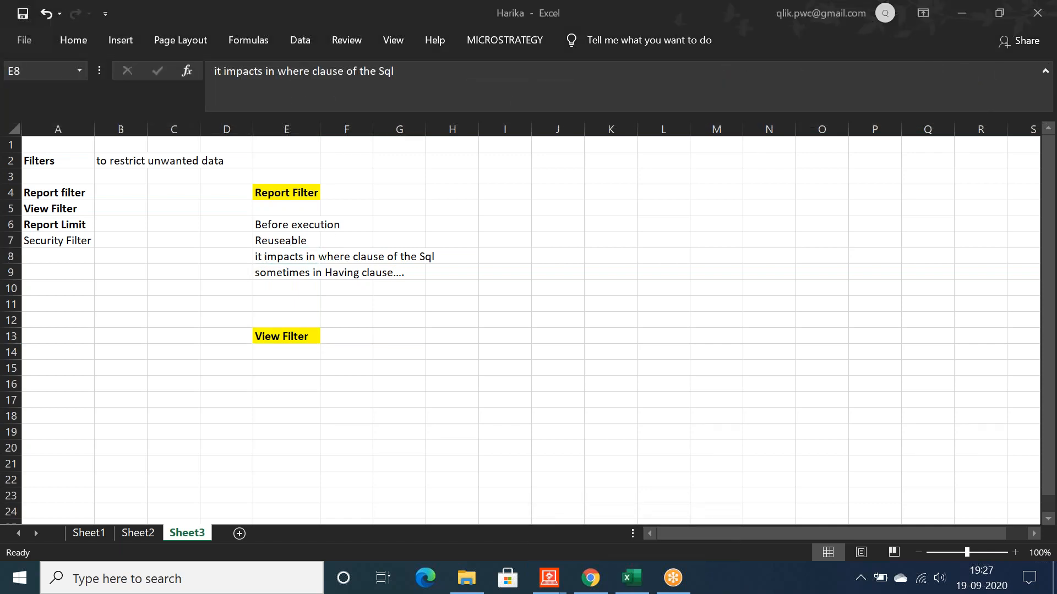
left_click(1045, 72)
left_click(1045, 72)
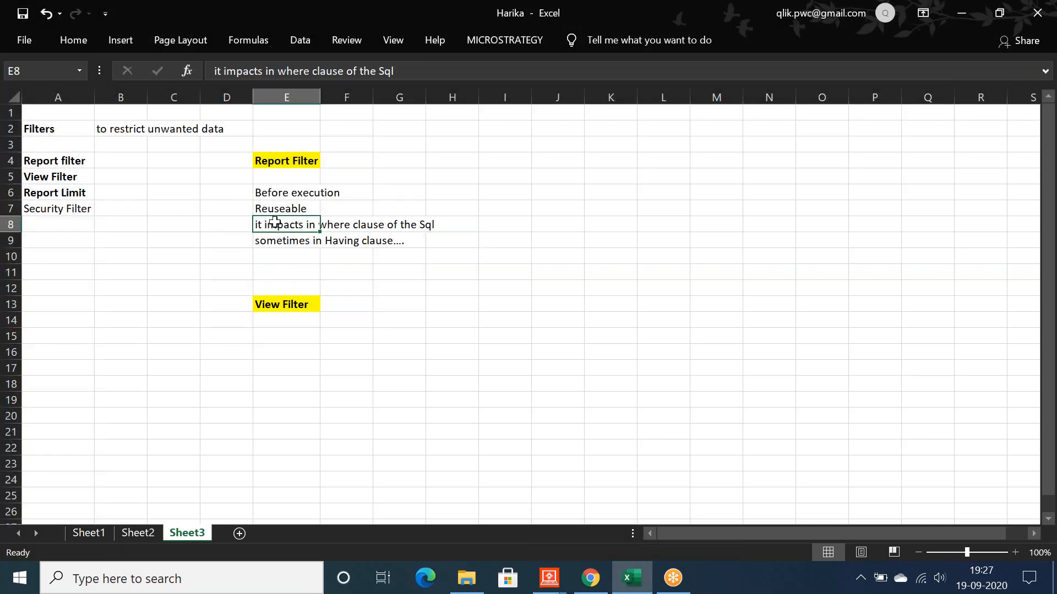
left_click(72, 39)
left_click(220, 99)
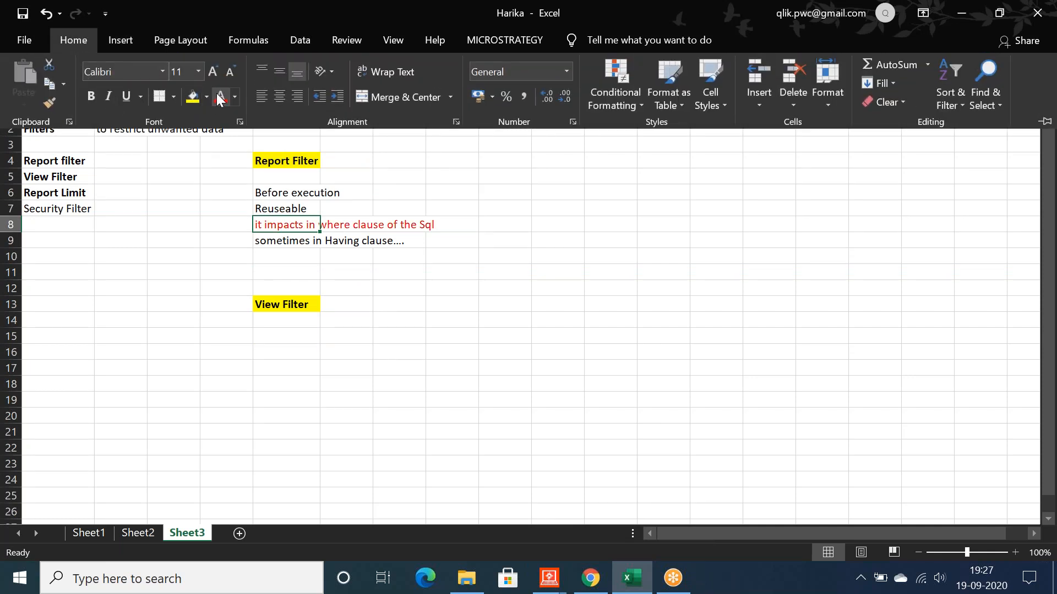
Step: Enter "OLAP Service" in cell E15 below the View Filter heading
left_click(279, 307)
left_click(280, 306)
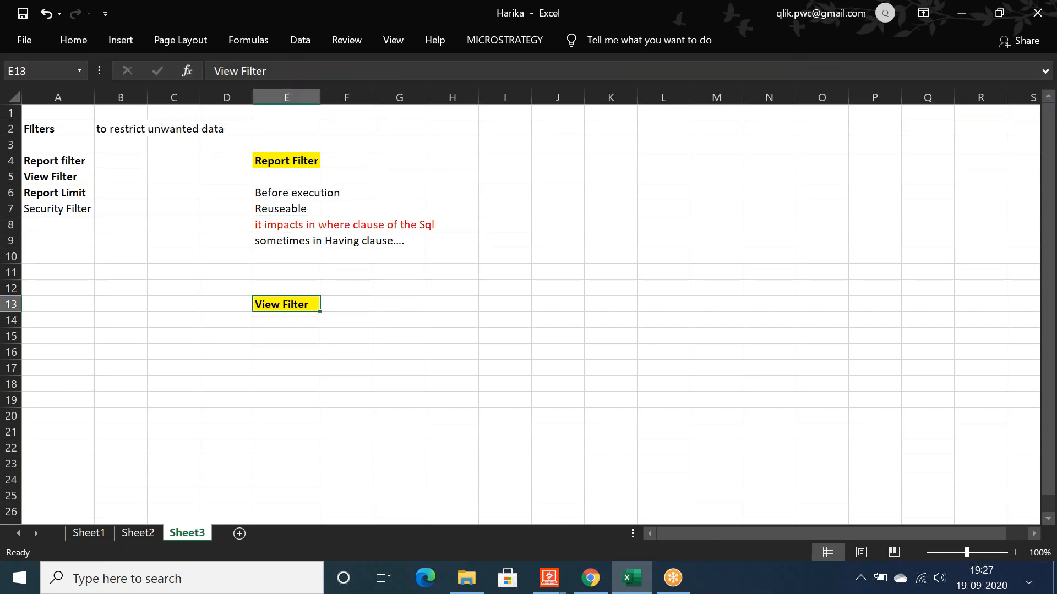
left_click(272, 334)
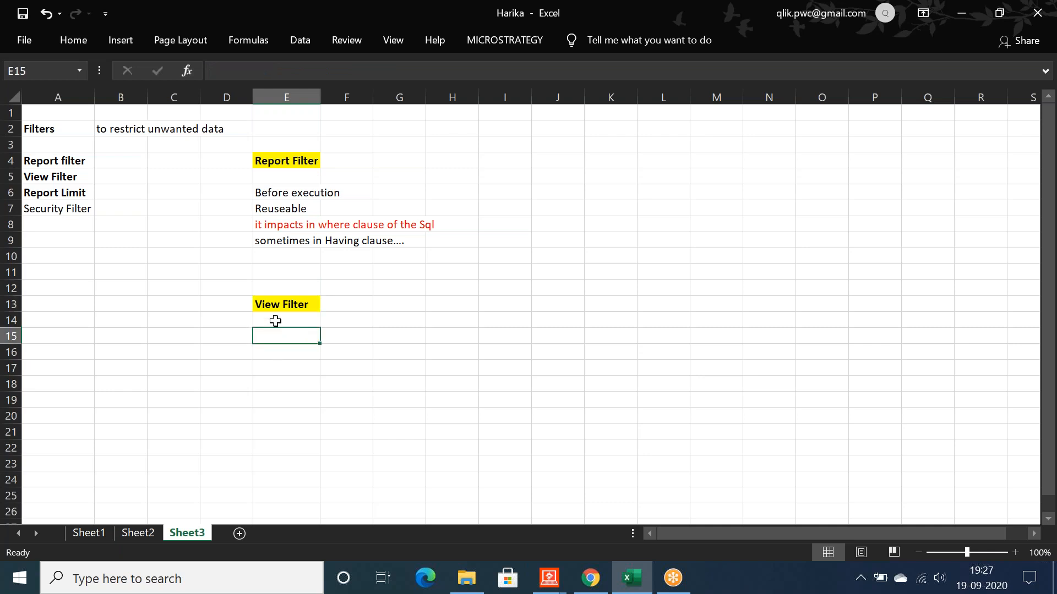
left_click(277, 312)
left_click(280, 304)
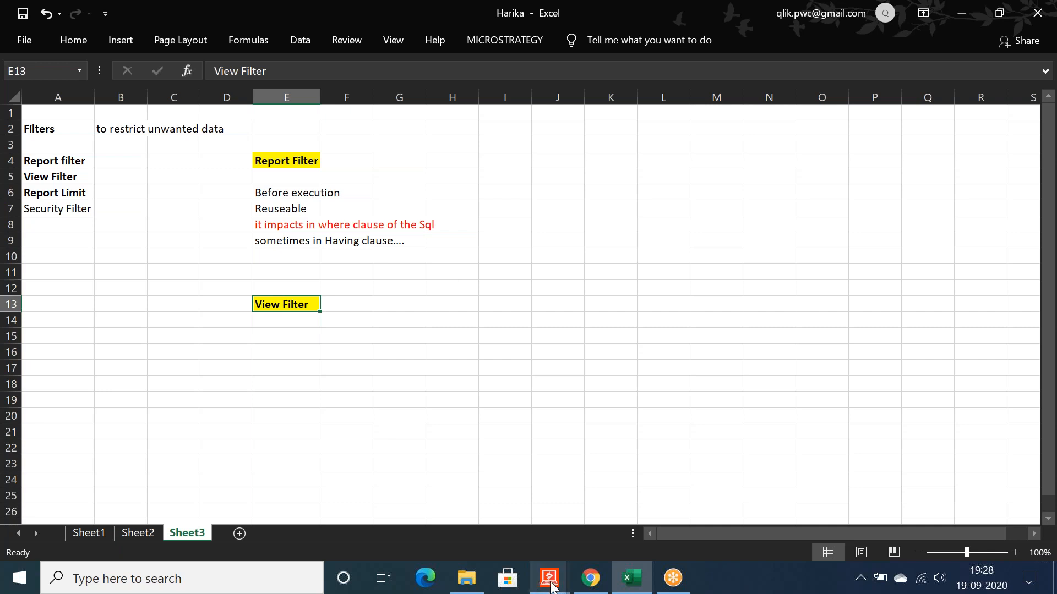
left_click(267, 335)
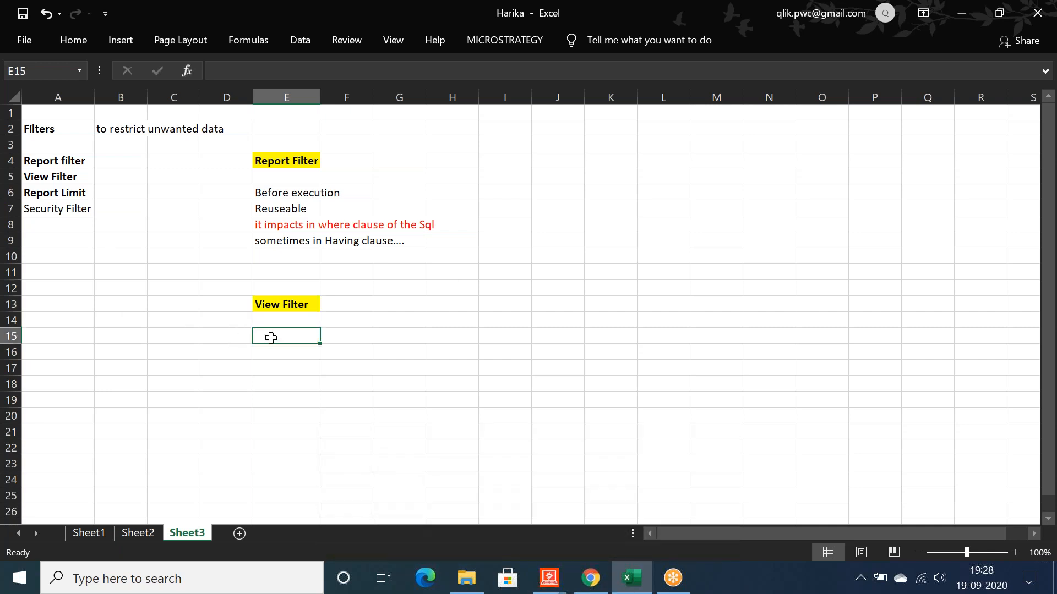
type("oLAP Service")
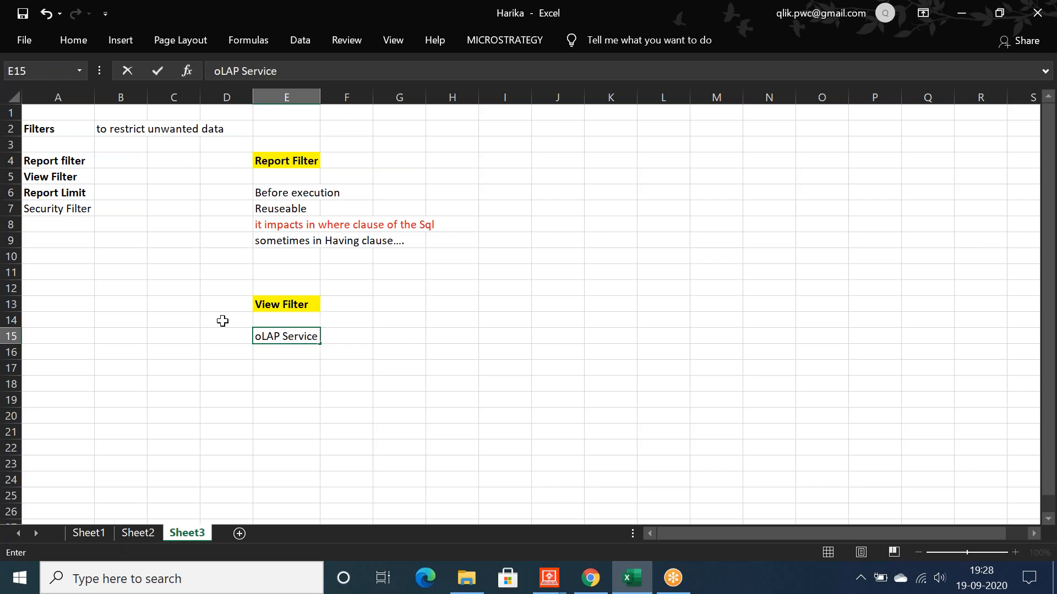
left_click(262, 335)
key("BackSpace")
type("O")
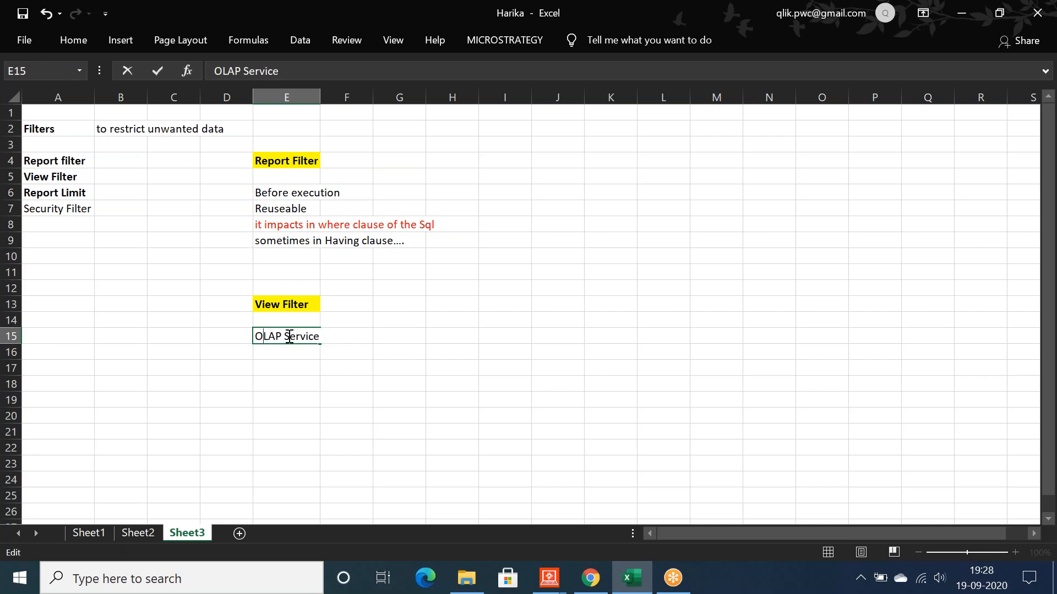
key("Return")
key("Up")
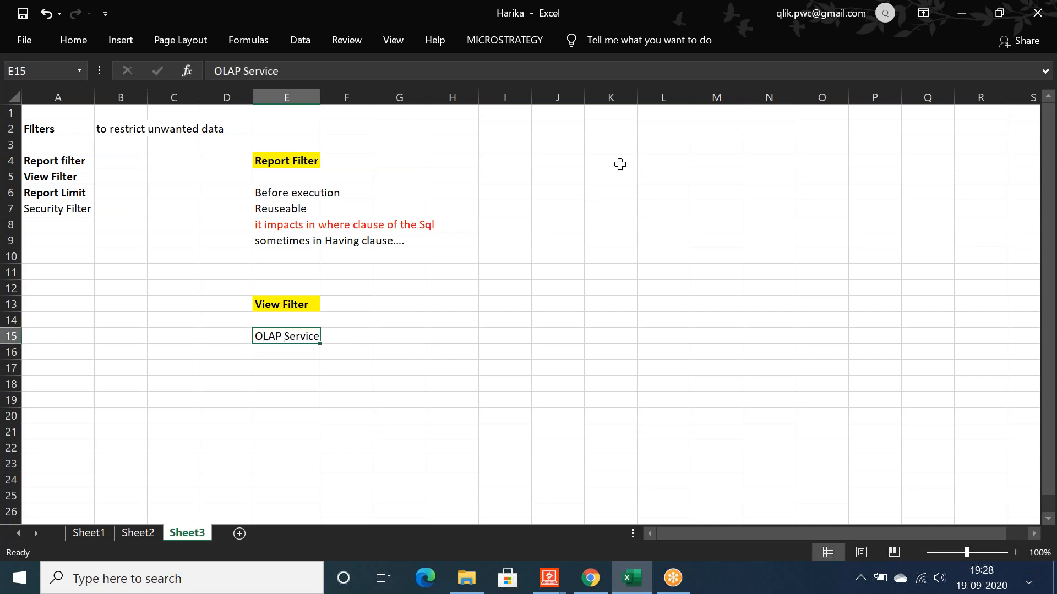
Step: Start a separate list in cell M3 with the heading "OLAP Services"
left_click(710, 142)
type("OLAP Servcice")
key("BackSpace")
key("BackSpace")
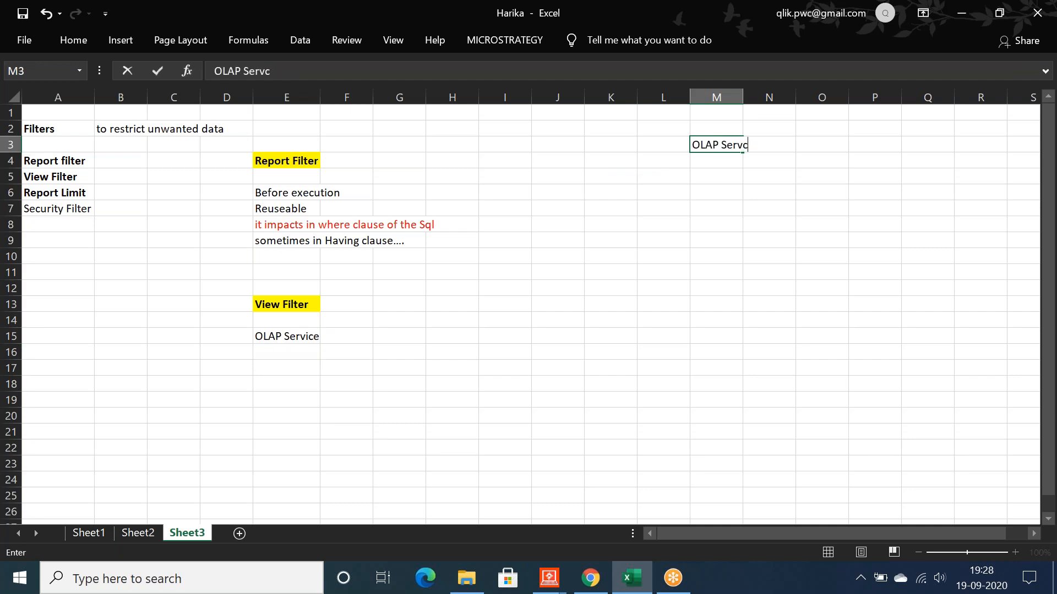
type("ces")
key("Return")
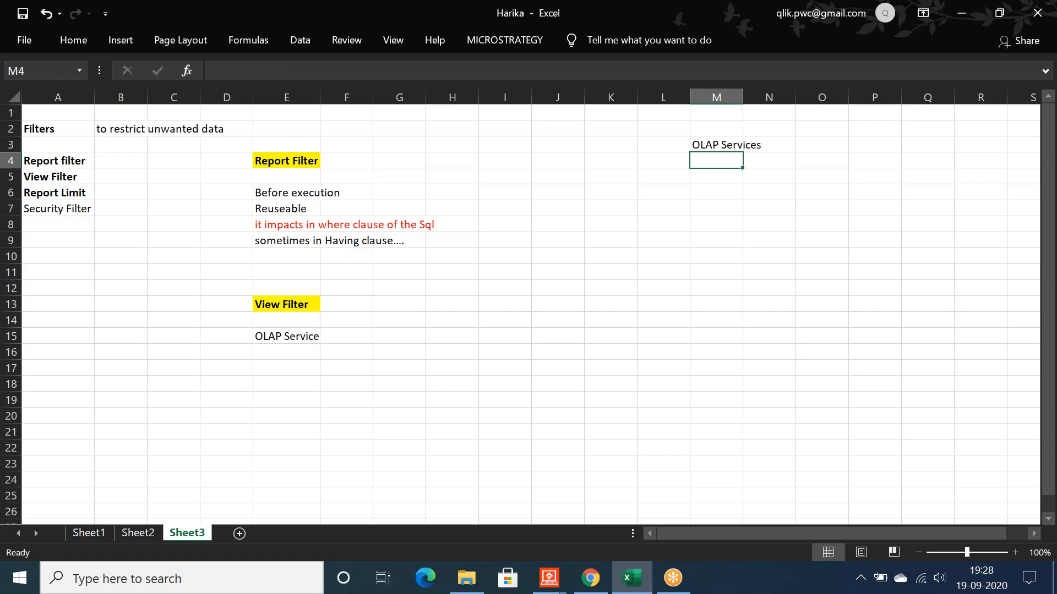
Step: List "View Filter" in cell M4 and "Dynamic Aggregation" in cell M5 under the OLAP Services heading
type("View Filter")
key("Return")
type("D")
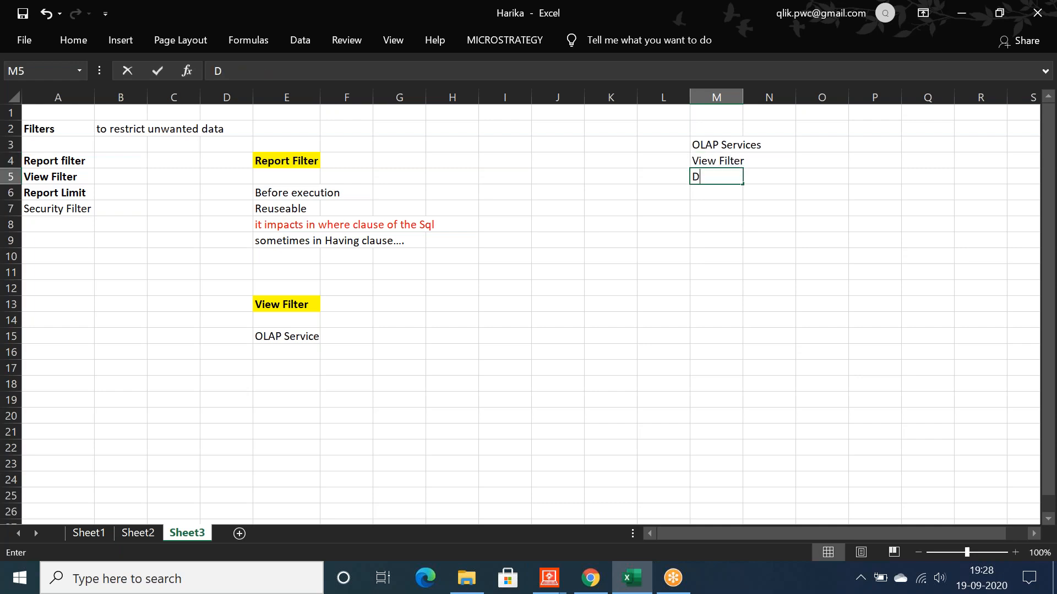
type("ynamic Aggre")
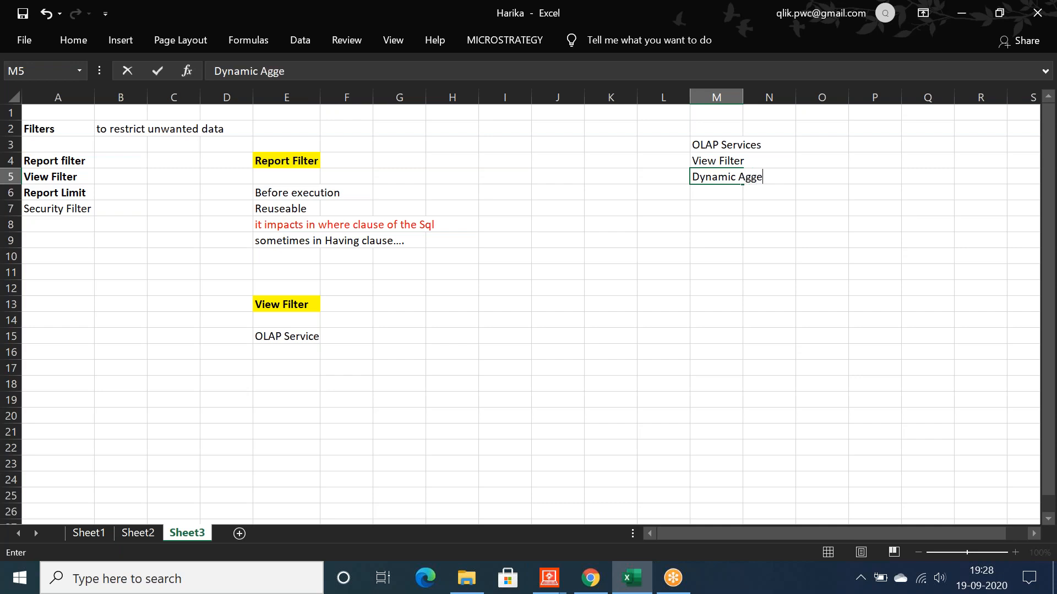
type("gation")
key("Return")
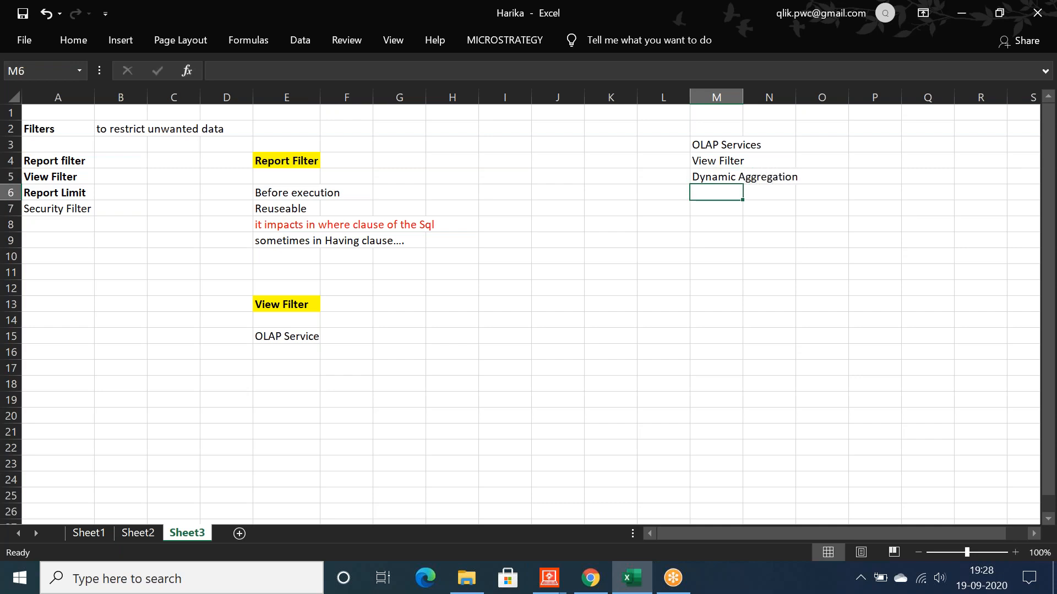
Step: Add "Derived metrics", "I-Cubes" and "Derived Elements" in cells M6 to M8 of the OLAP Services list
type("Derived metrics")
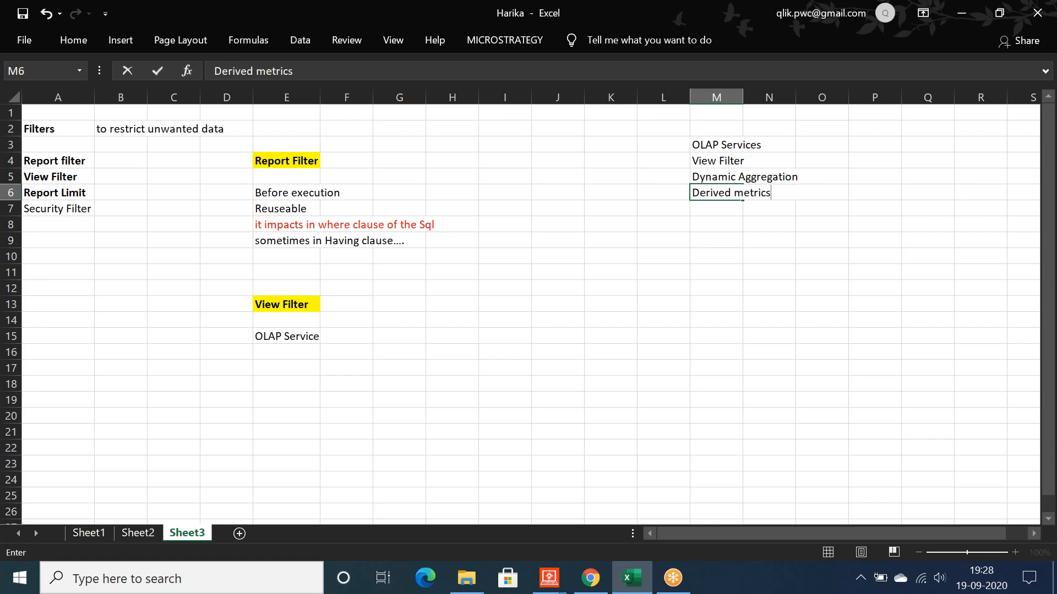
key("Return")
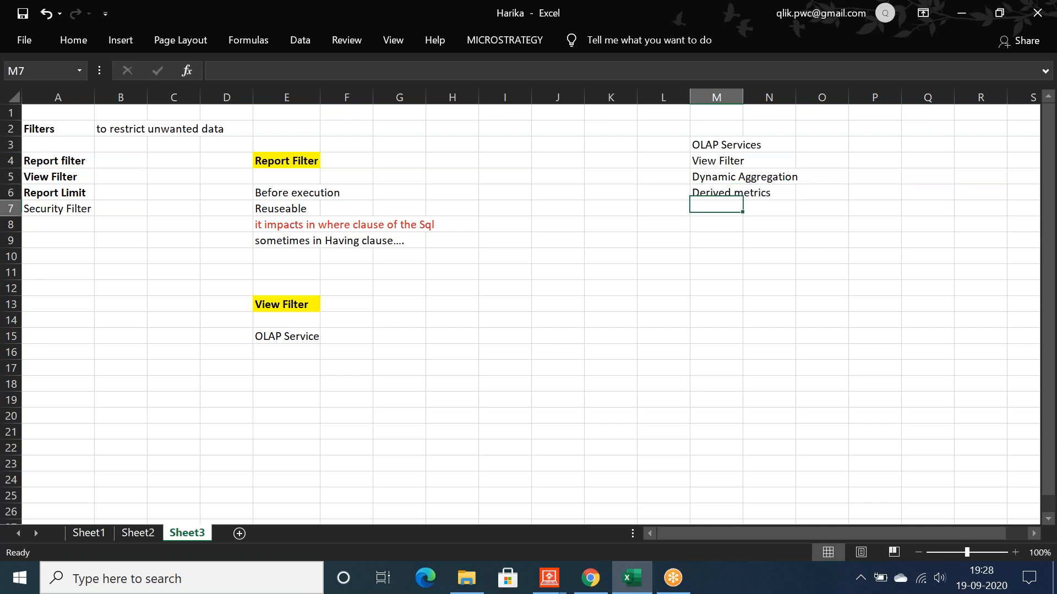
type("I-Cubes")
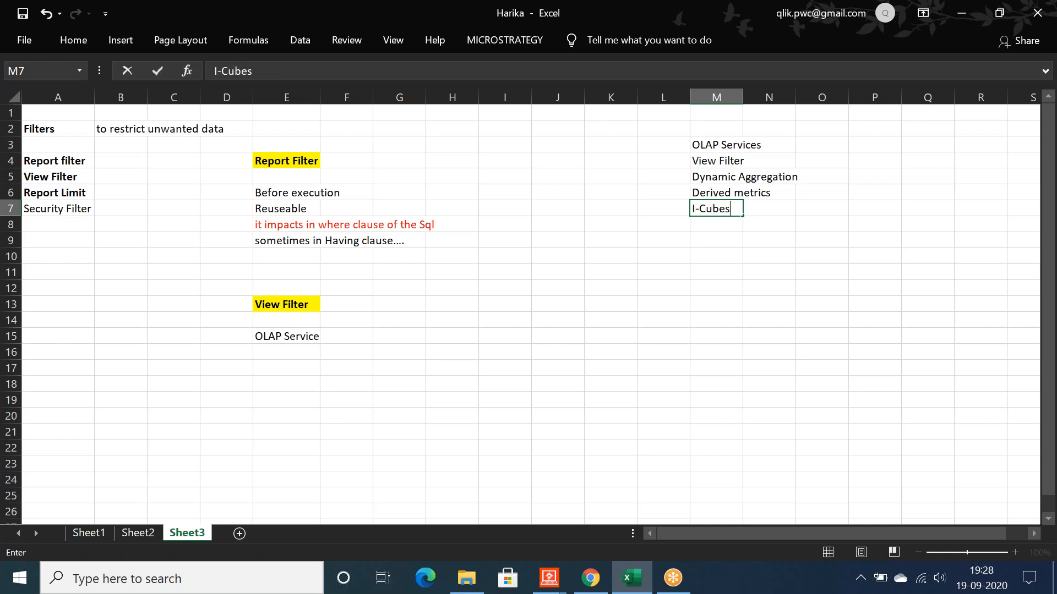
key("Return")
type("Derived El")
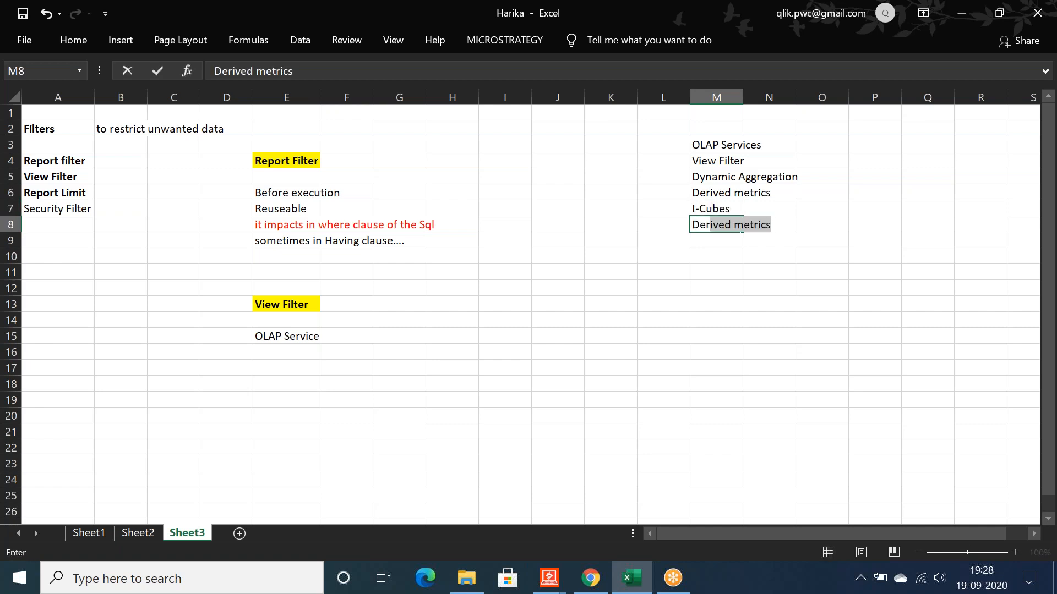
type("ements")
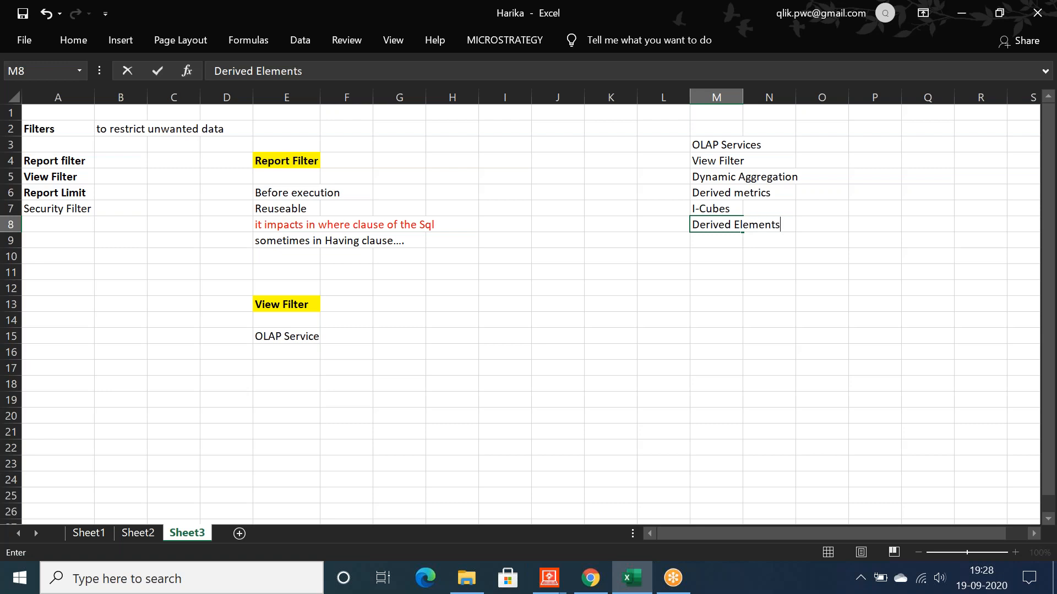
key("Return")
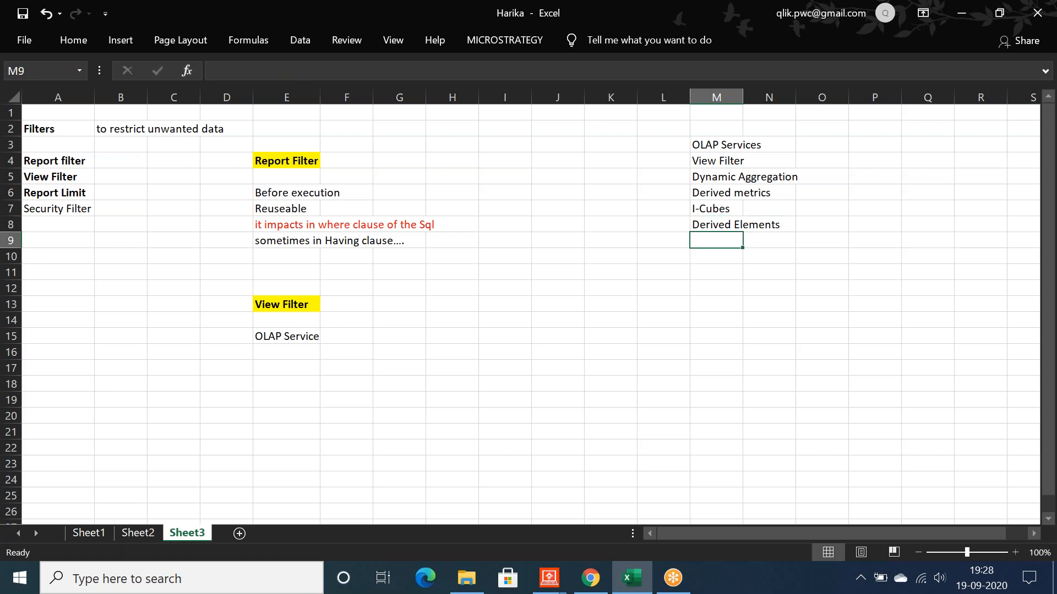
Step: Format the OLAP Services heading in M3 bold with yellow fill and red text, and autofit column M
left_click(713, 145)
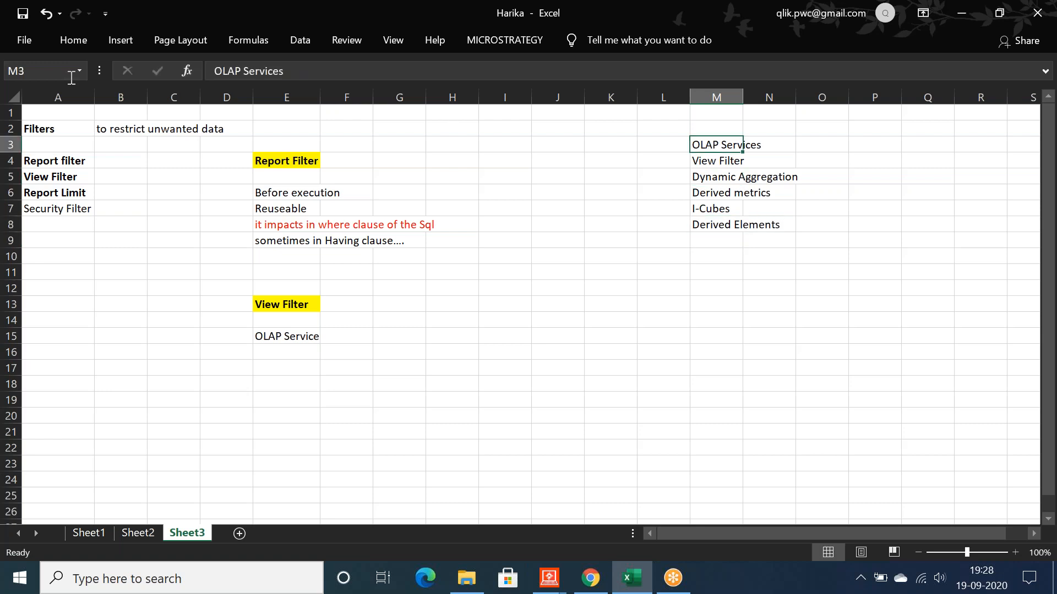
left_click(76, 39)
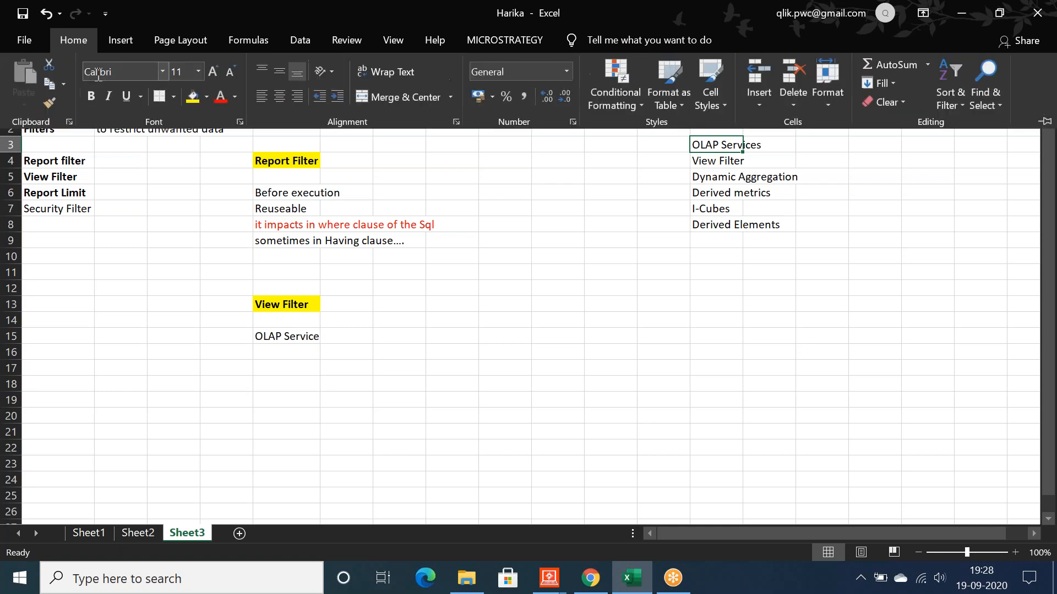
left_click(93, 95)
left_click(190, 99)
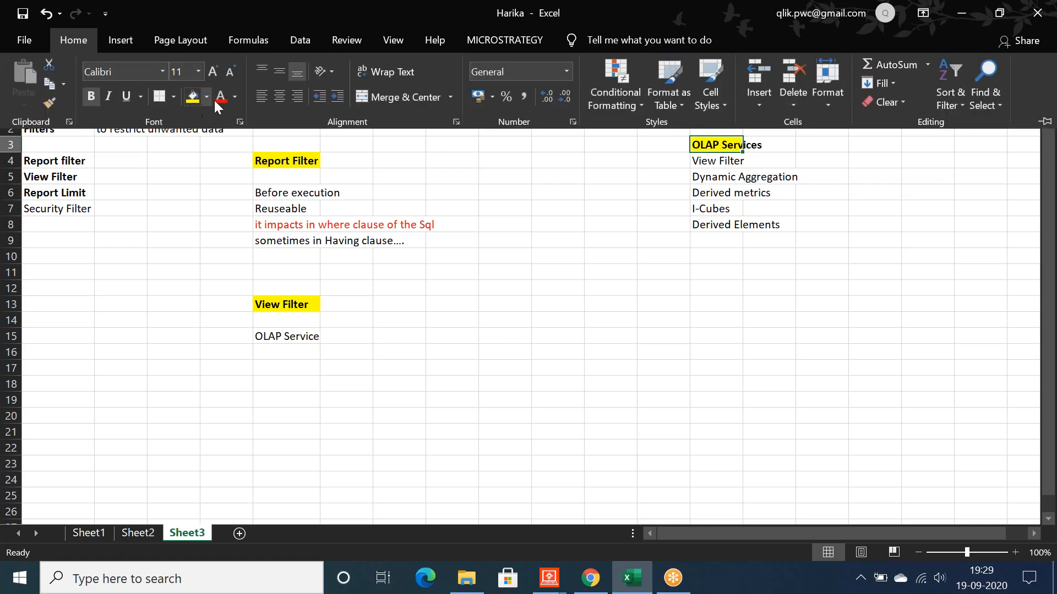
left_click(220, 99)
left_click(718, 148)
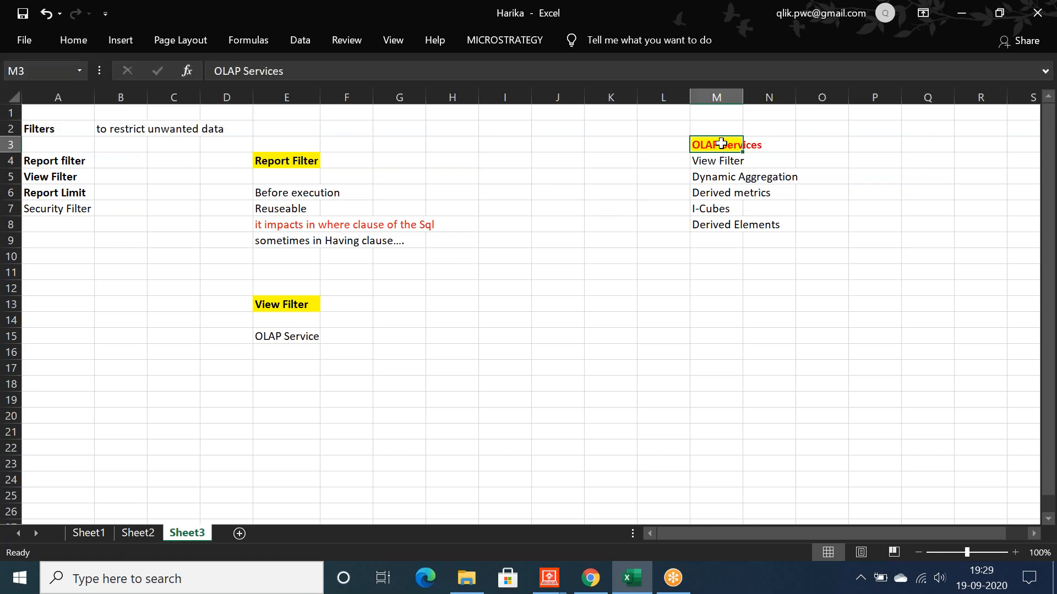
double_click(741, 97)
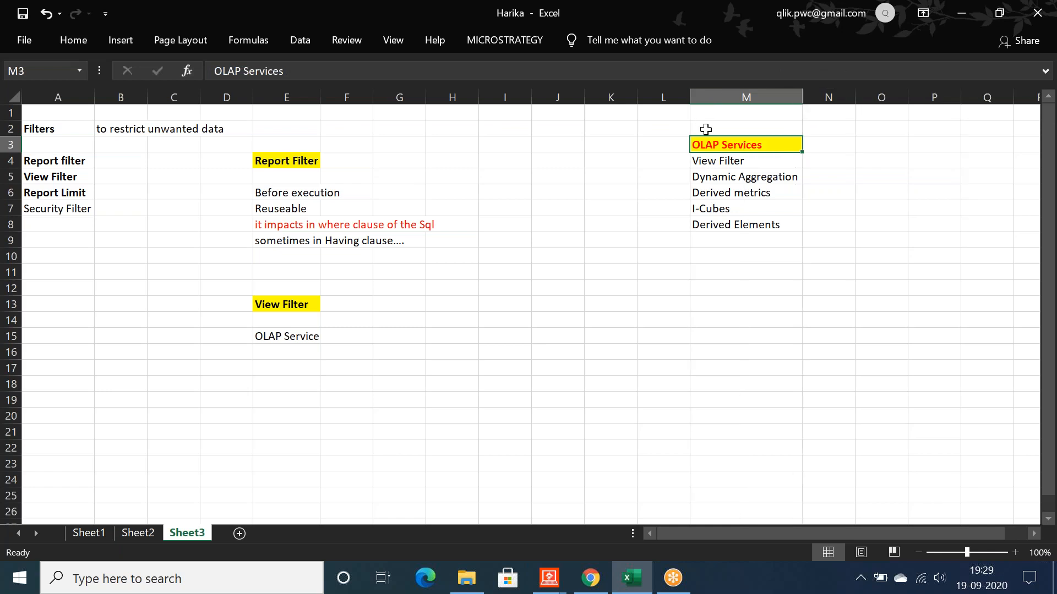
left_click(280, 302)
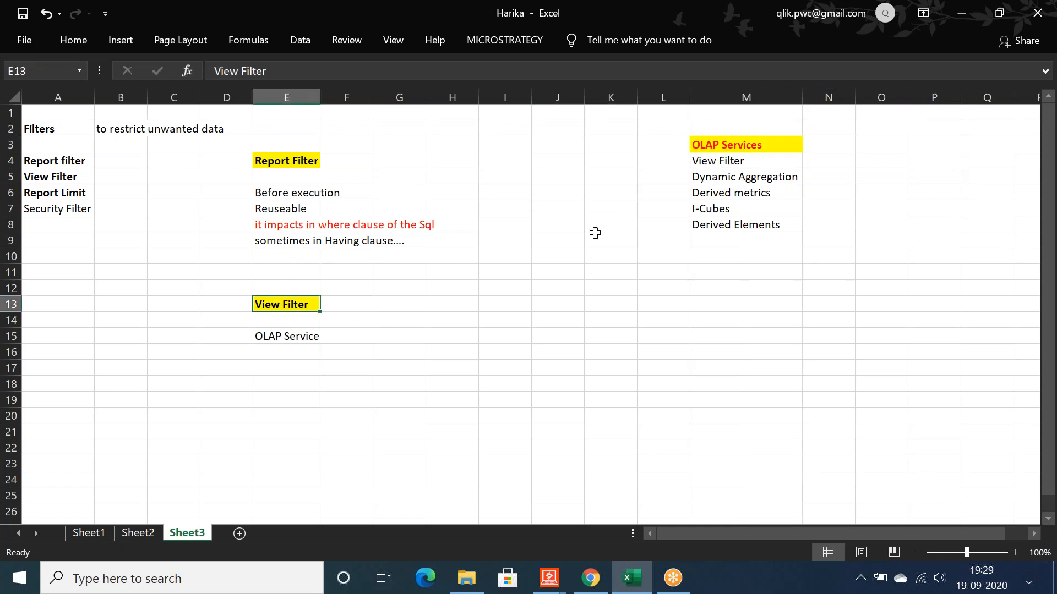
left_click(723, 162)
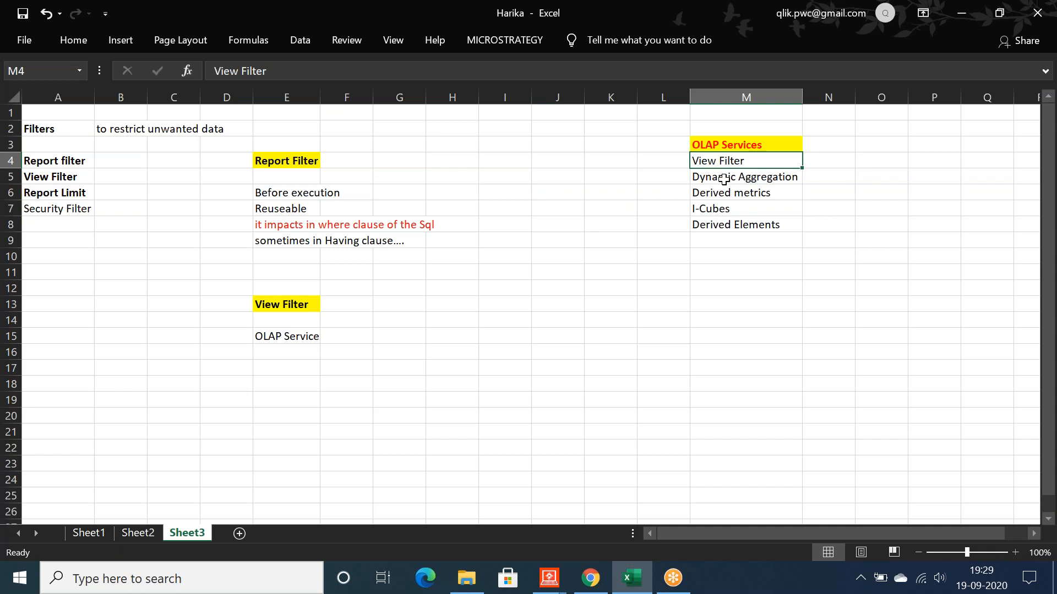
left_click(732, 176)
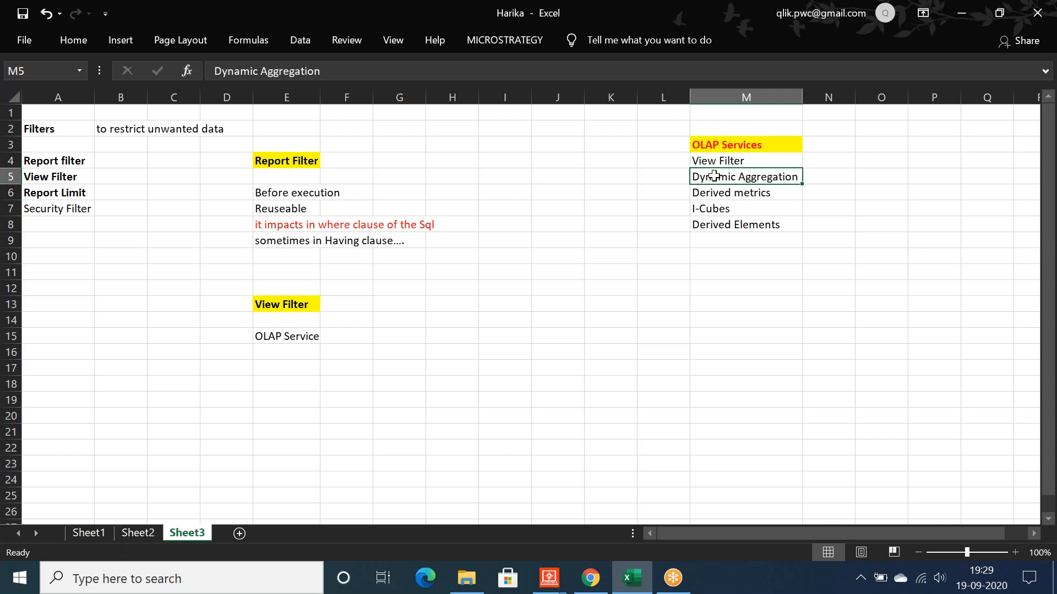
left_click(754, 190)
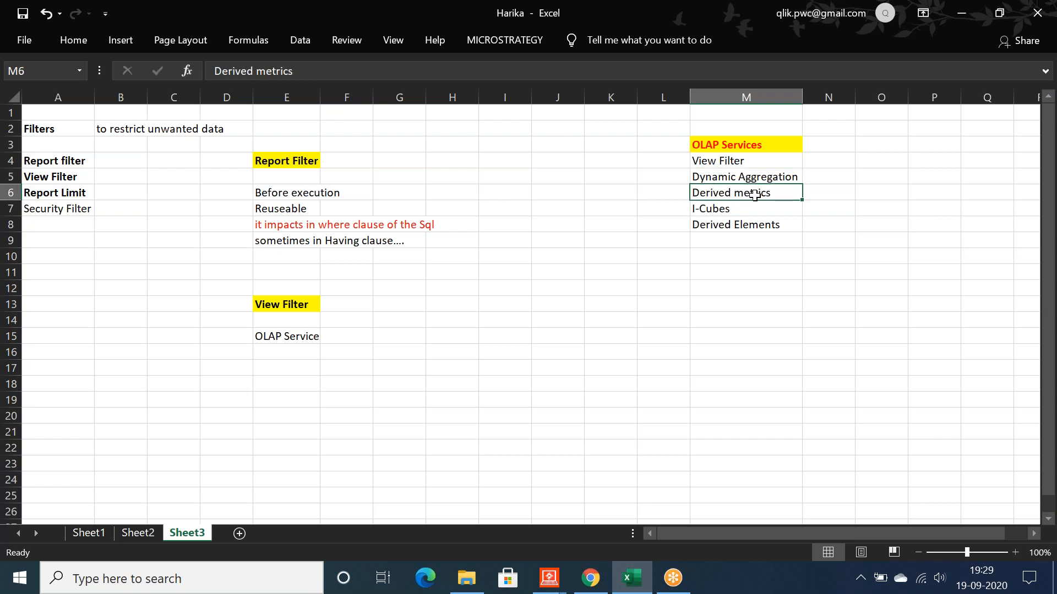
left_click_drag(708, 206, 710, 227)
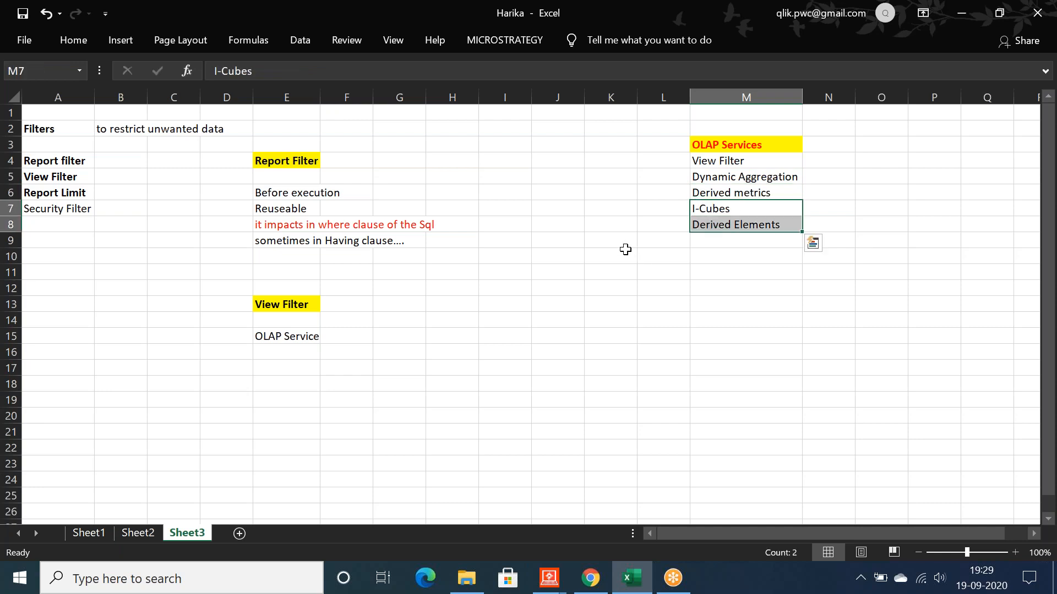
left_click(723, 228)
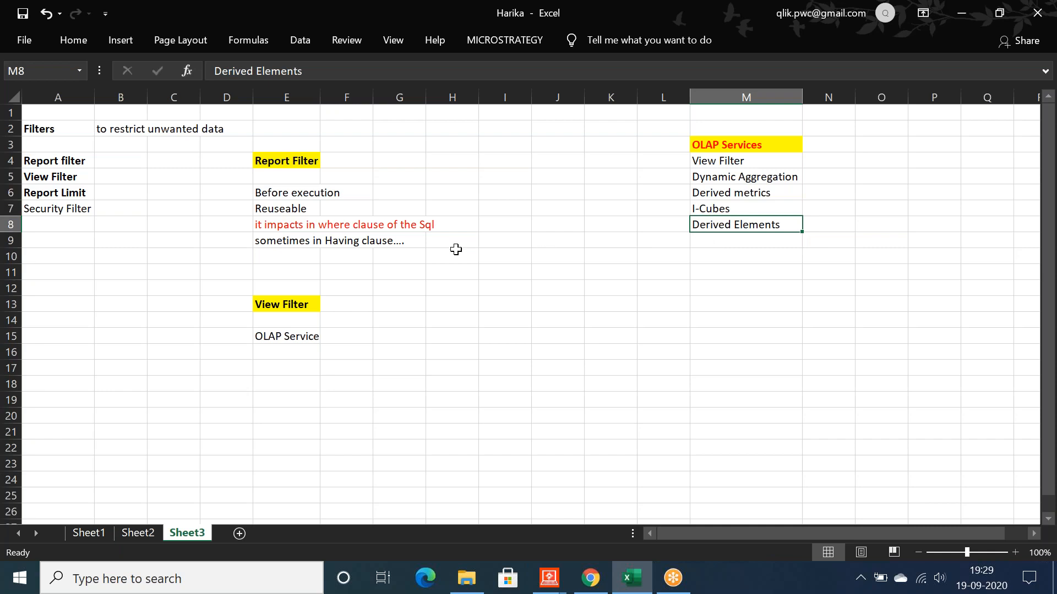
Step: Enter the note "after execution of the report" in cell E16 under the View Filter section
left_click(294, 338)
left_click(288, 355)
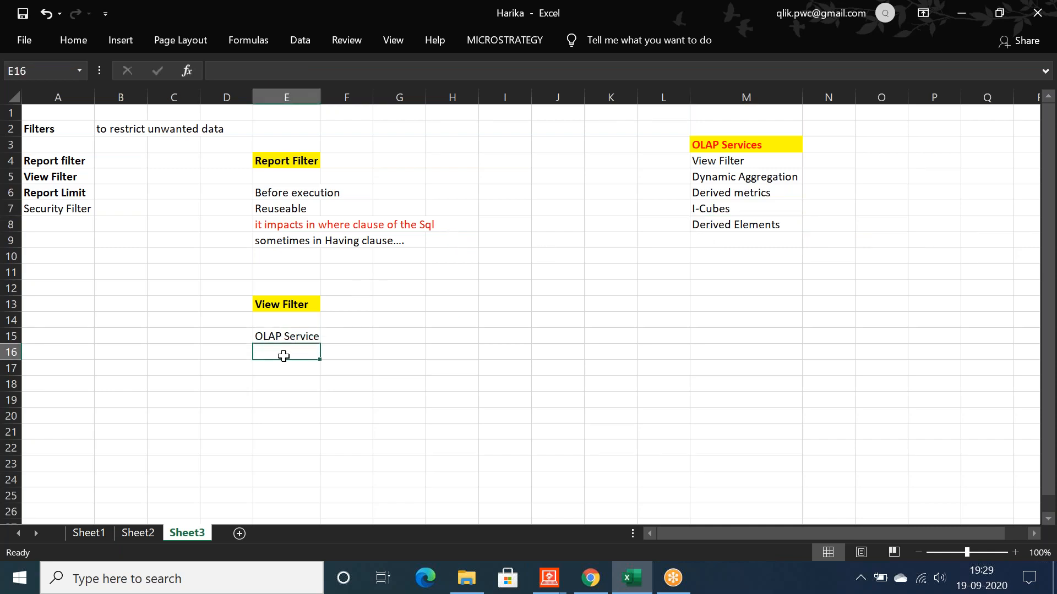
type("after ")
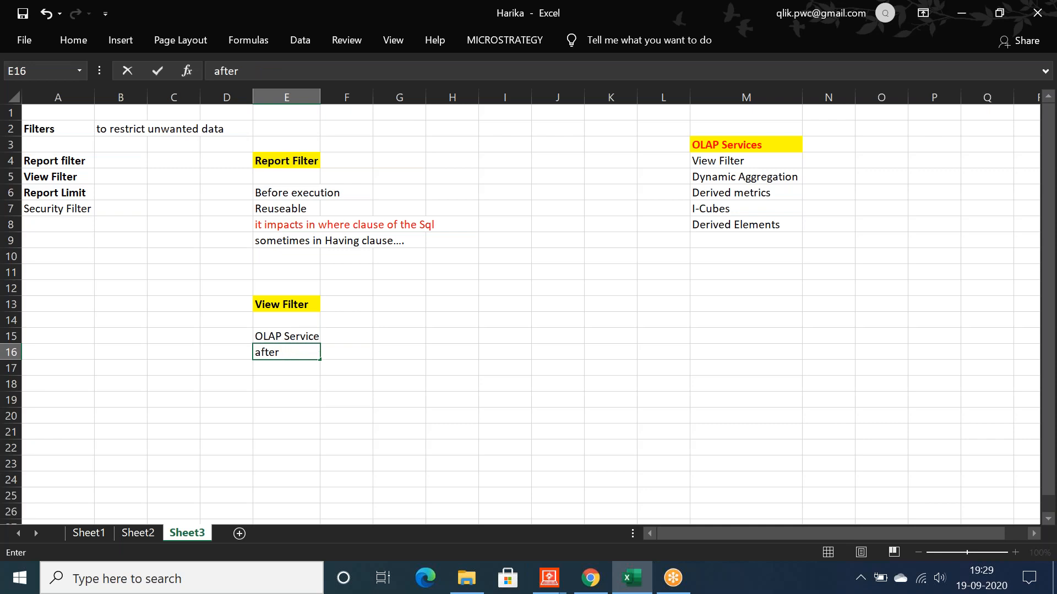
type("execution of the report")
key("Return")
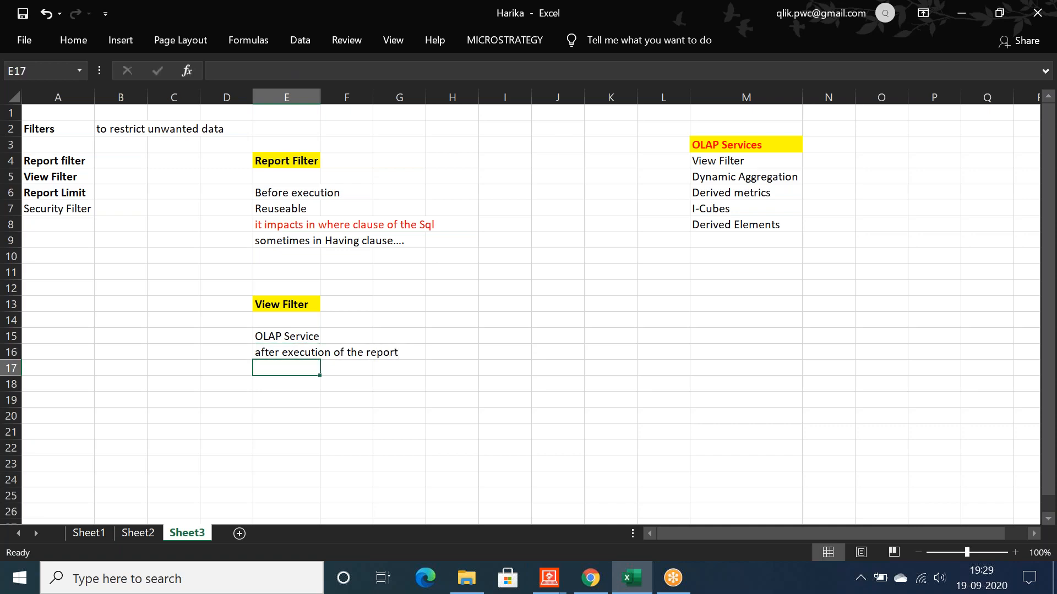
Step: Switch to Sample Report in MicroStrategy Developer and remove the 2015 and South Filter shortcuts from its report filter
left_click(549, 583)
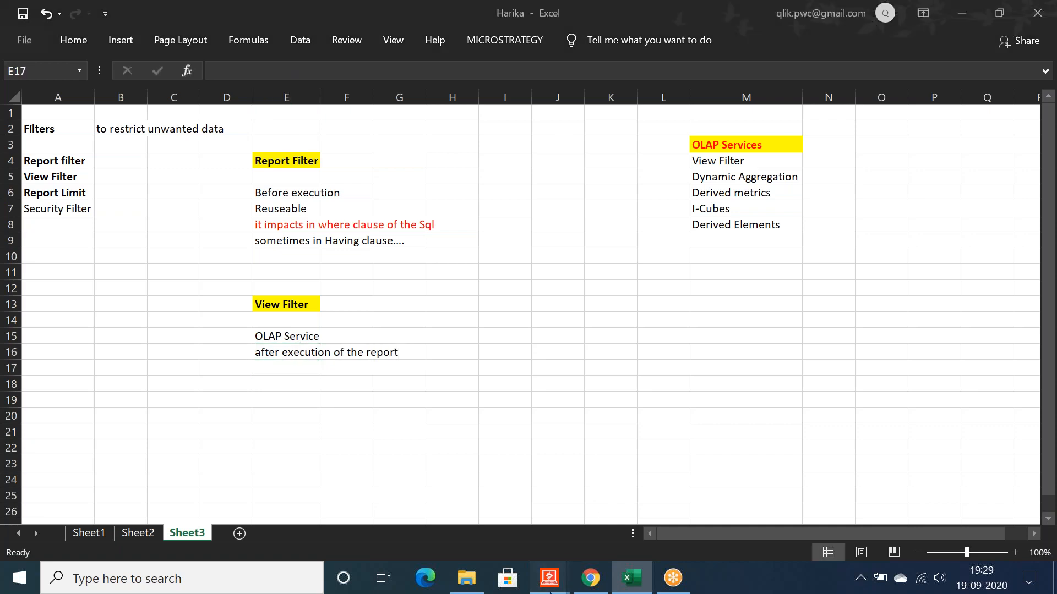
left_click(622, 495)
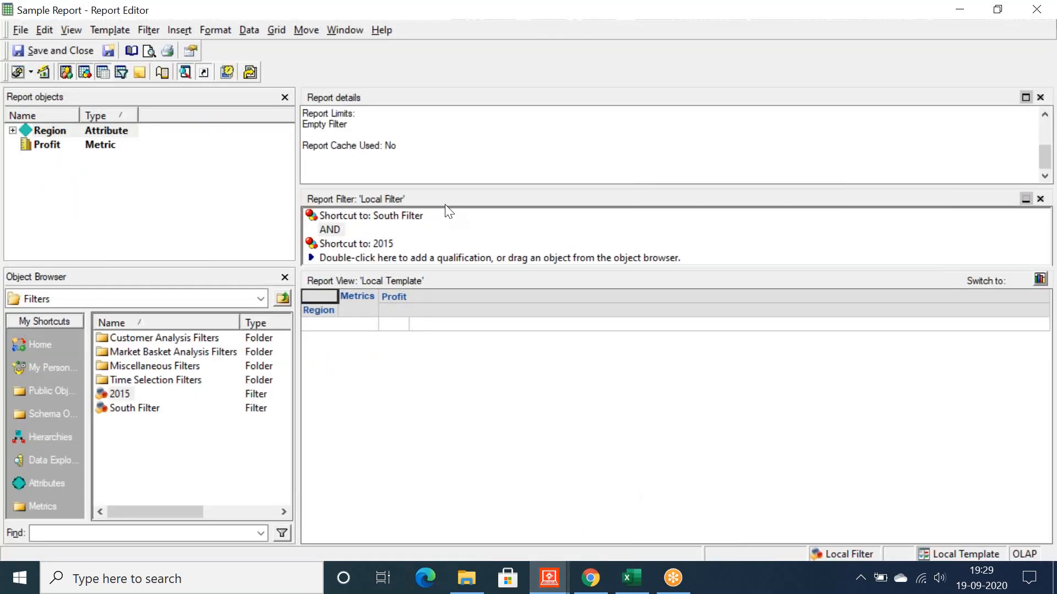
right_click(361, 243)
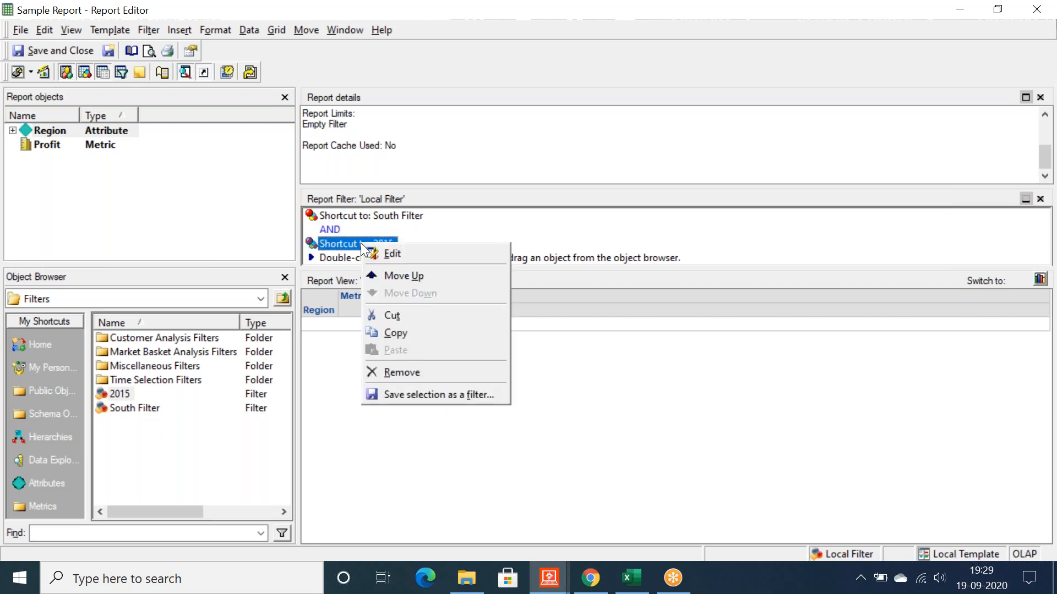
left_click(413, 379)
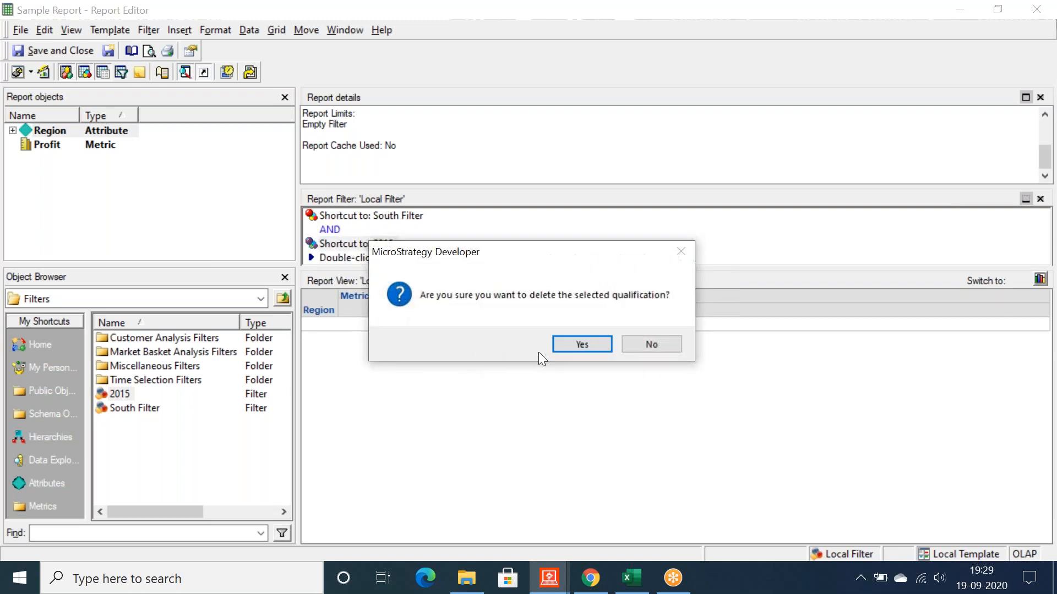
left_click(575, 344)
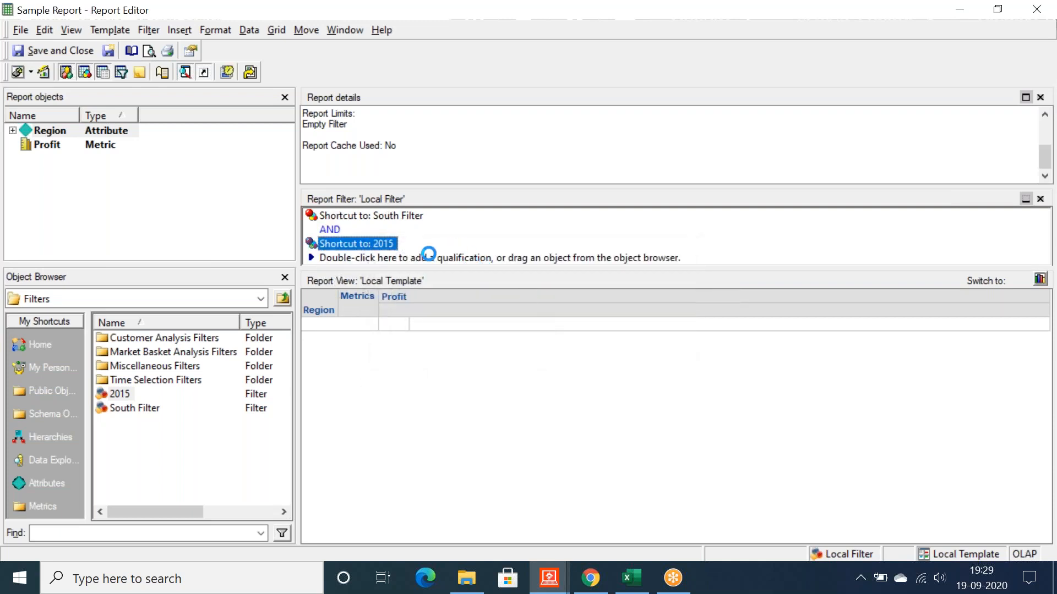
right_click(352, 215)
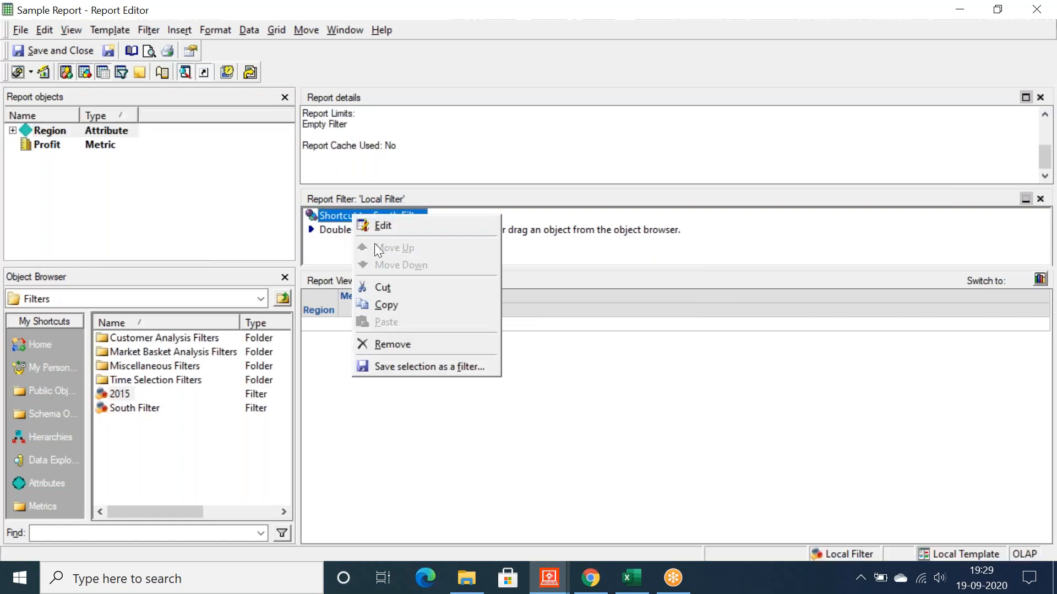
left_click(384, 344)
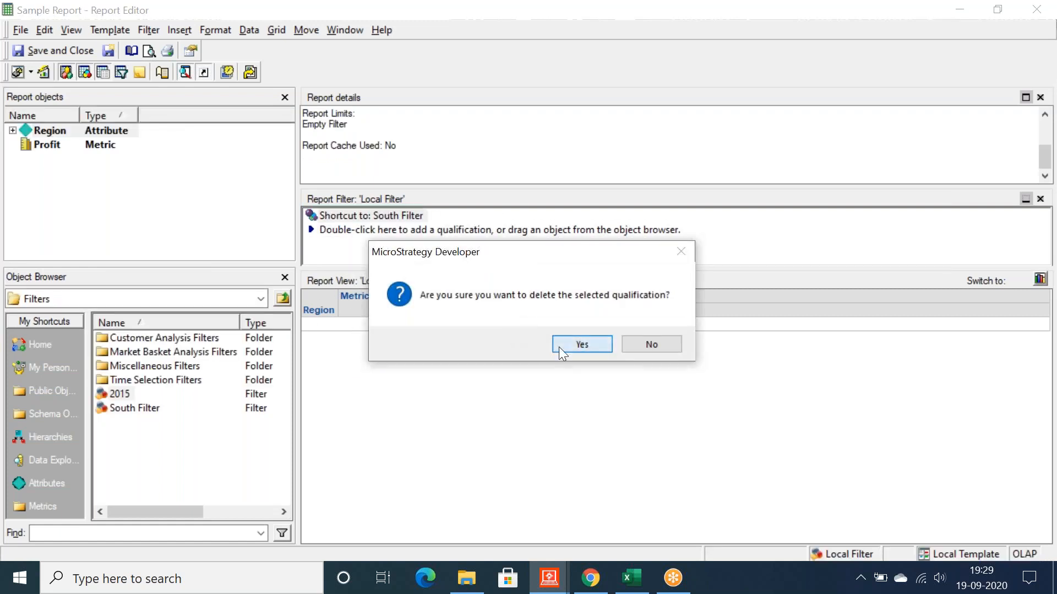
left_click(559, 347)
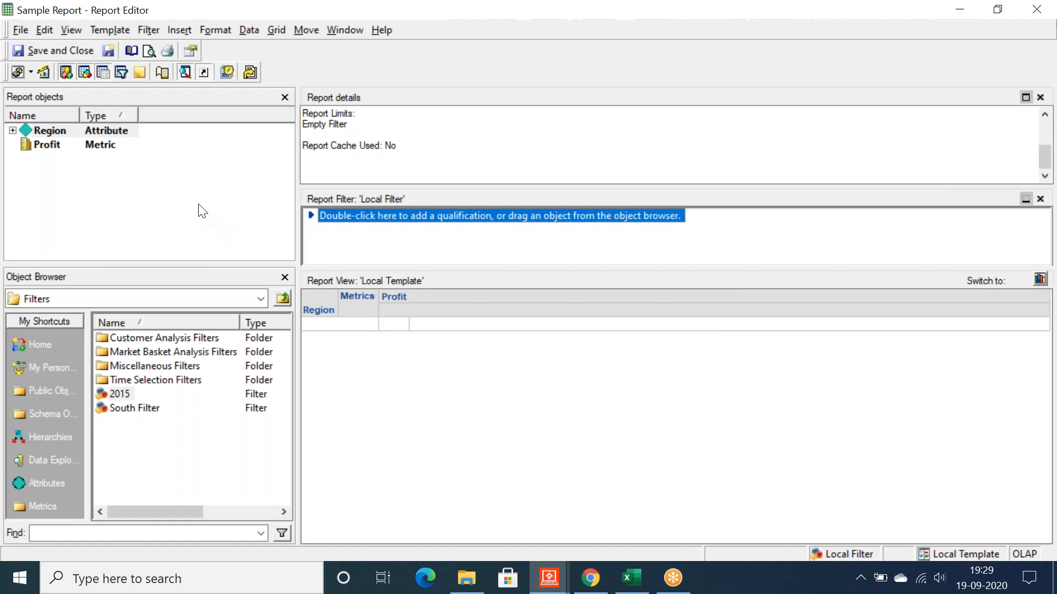
Step: Run Sample Report in Grid View without any report filter
left_click(31, 73)
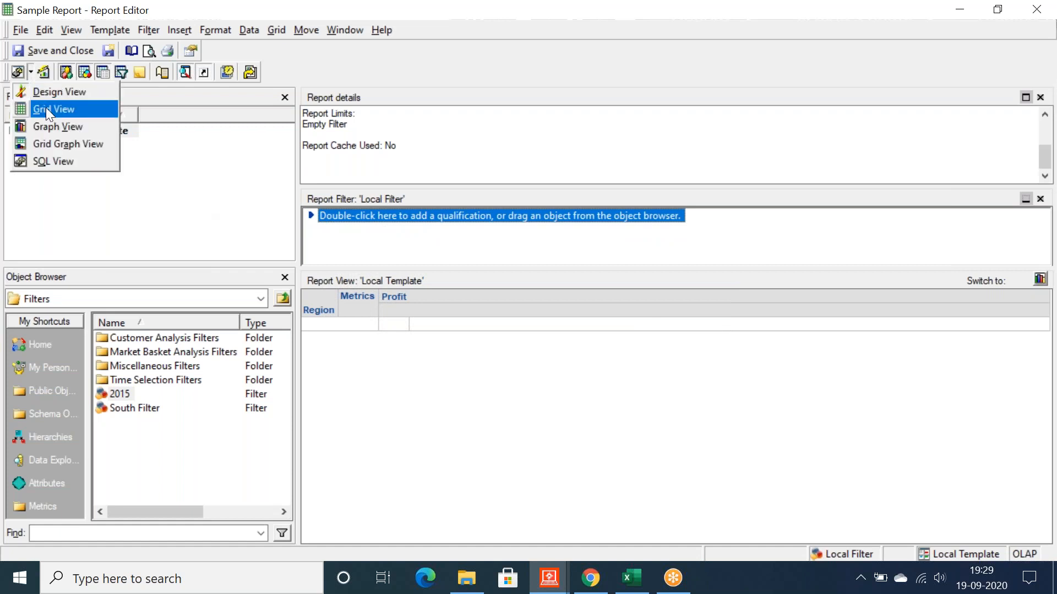
left_click(53, 112)
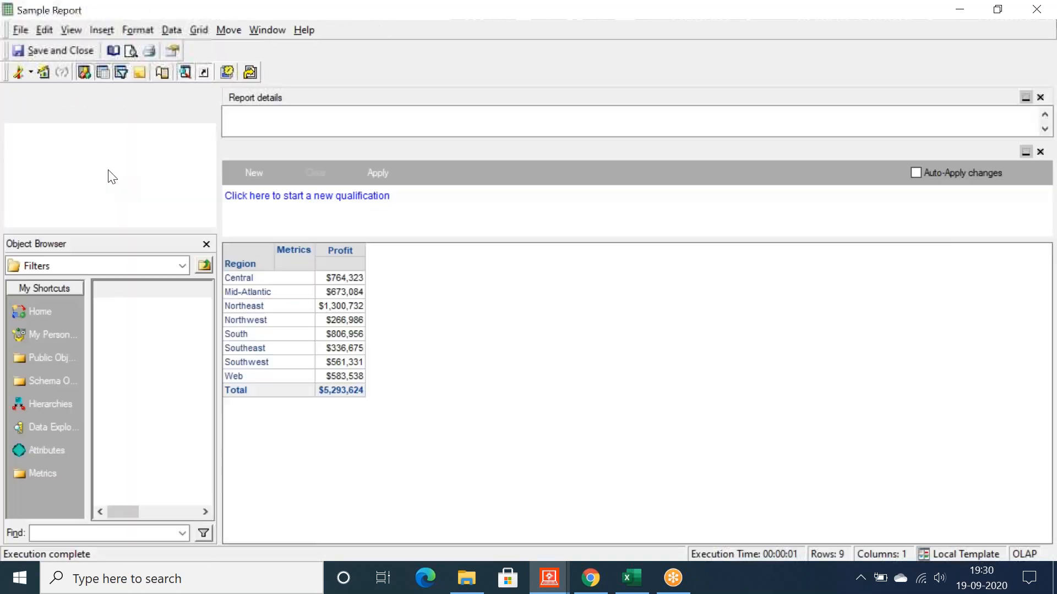
left_click(55, 135)
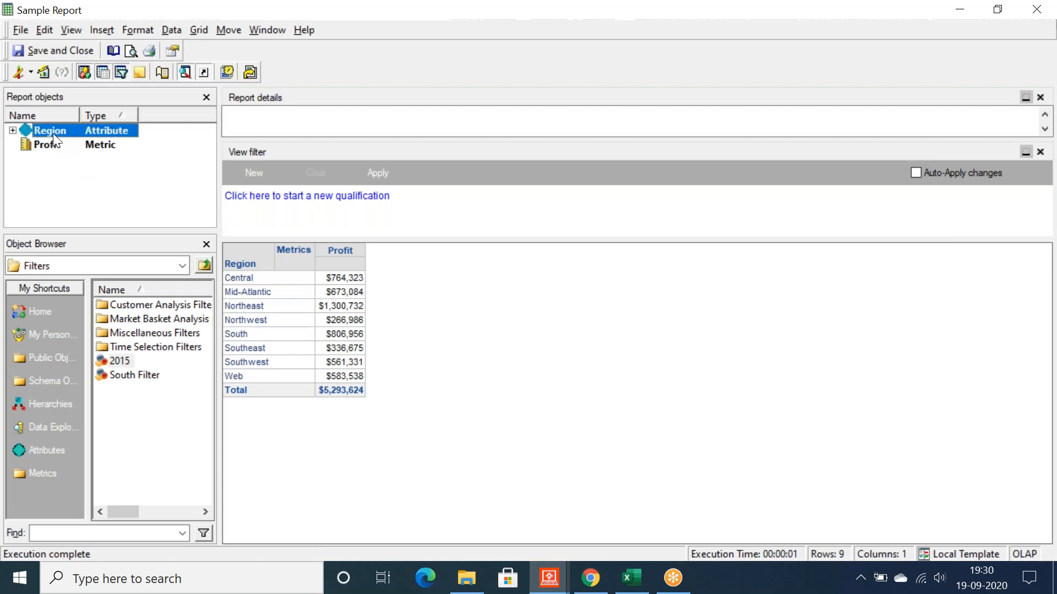
left_click(45, 176)
Step: Add a view filter qualification on Region In list with Northeast and Northwest, and apply it to Sample Report
left_click(243, 196)
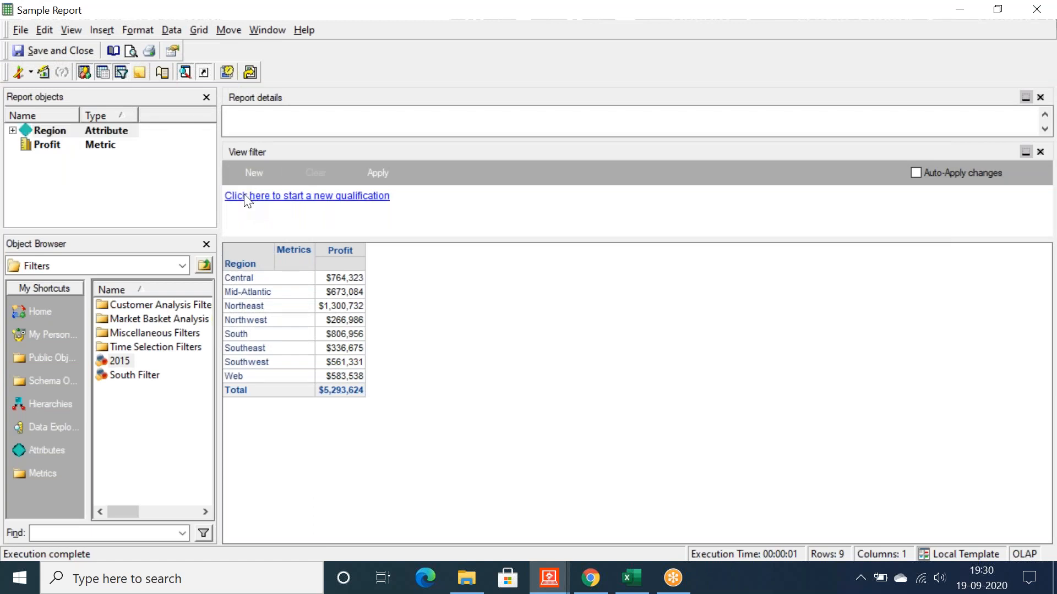
left_click(237, 199)
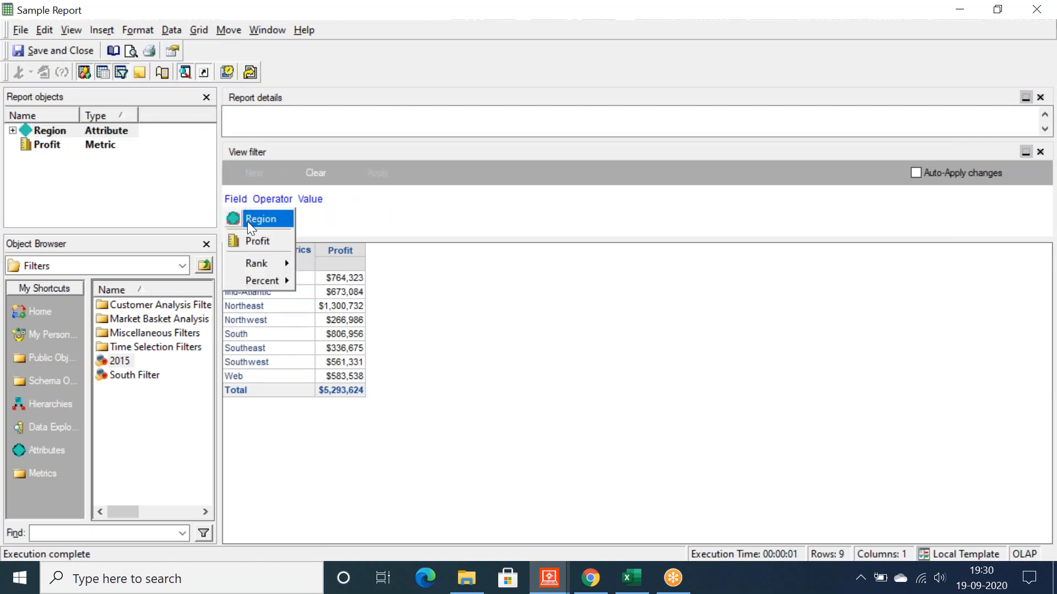
left_click(247, 221)
left_click(278, 219)
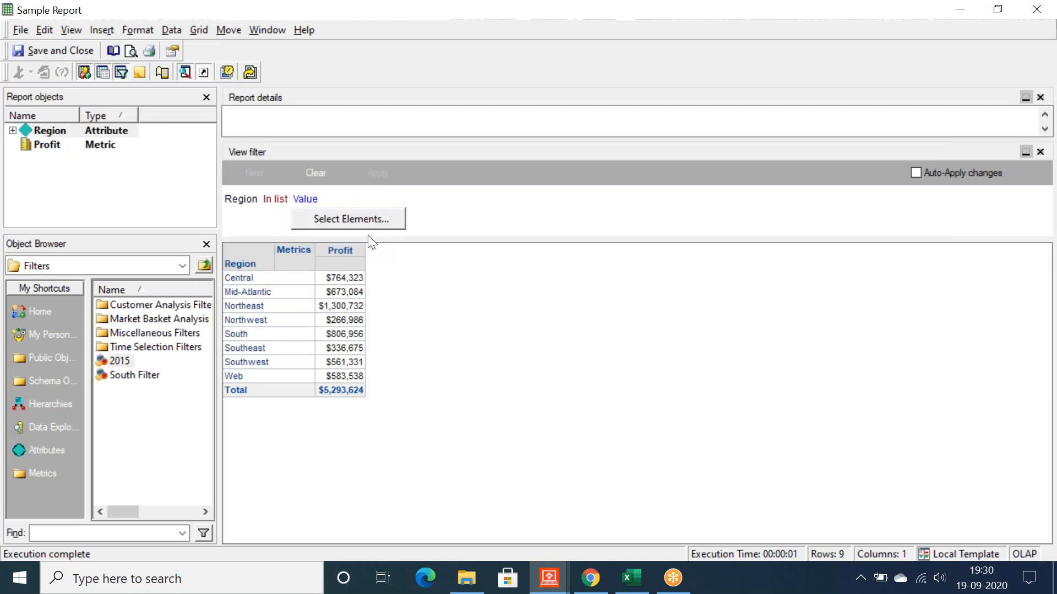
left_click(350, 219)
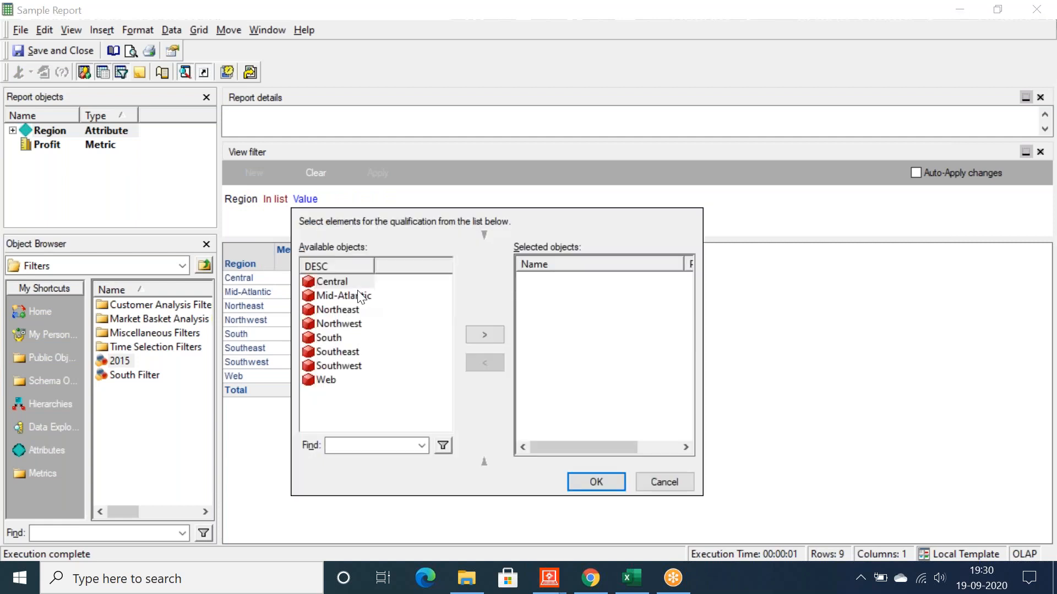
double_click(331, 310)
double_click(329, 321)
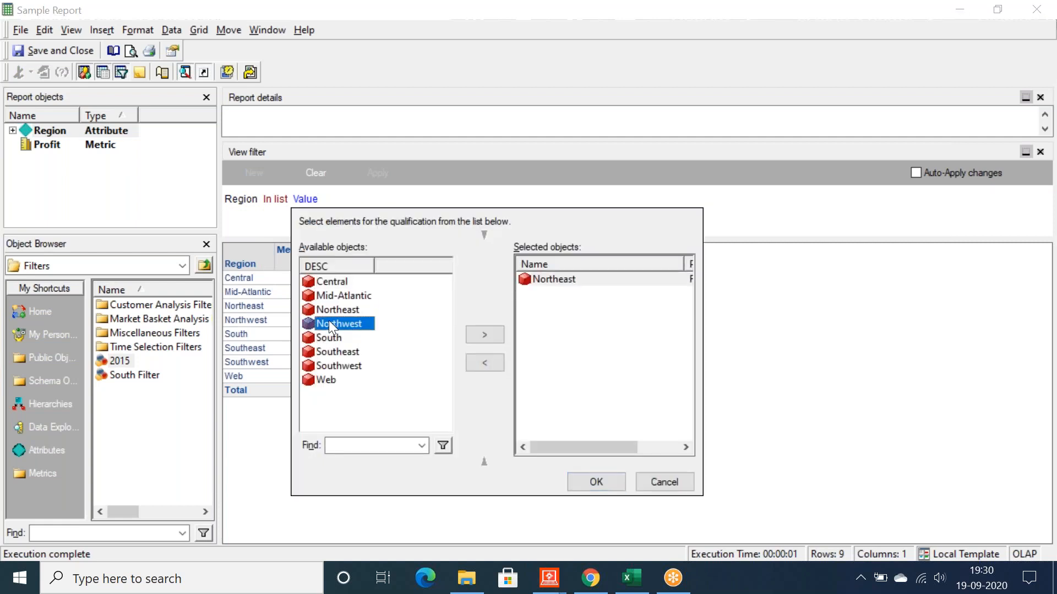
left_click(587, 485)
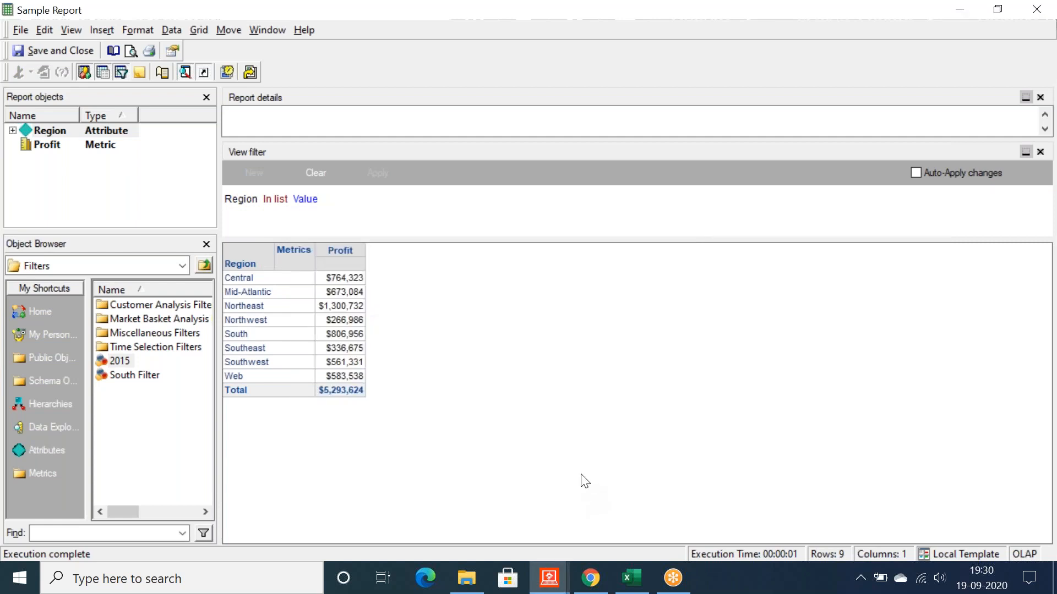
left_click(376, 174)
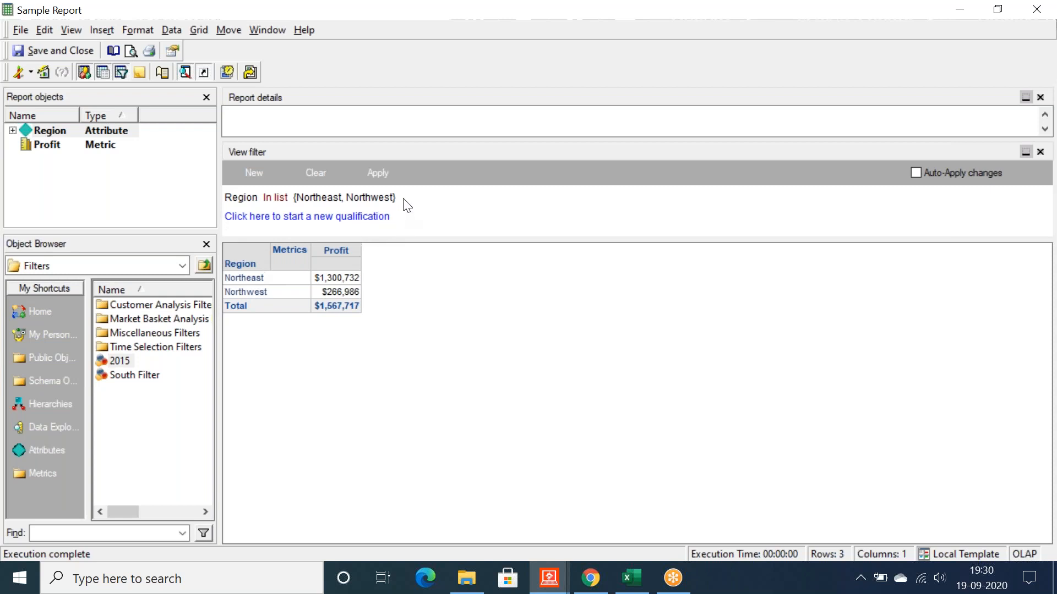
Step: Show Sample Report in SQL View and examine the view filter evaluation among the analytical engine calculation steps
left_click(30, 73)
left_click(33, 158)
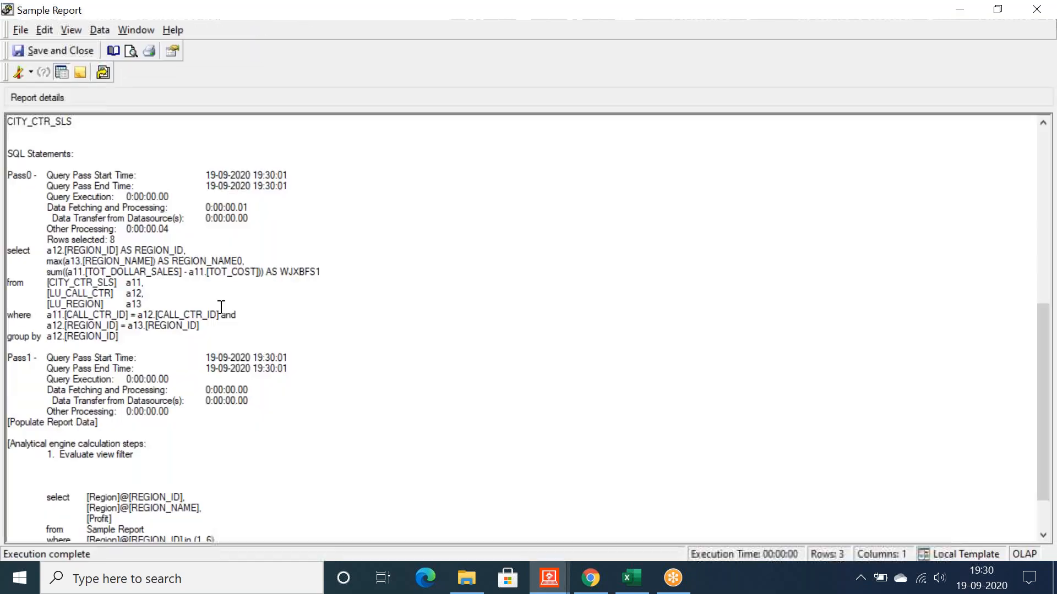
scroll(221, 306, "down", 2)
left_click_drag(15, 390, 147, 385)
left_click_drag(241, 489, 40, 436)
left_click(57, 413)
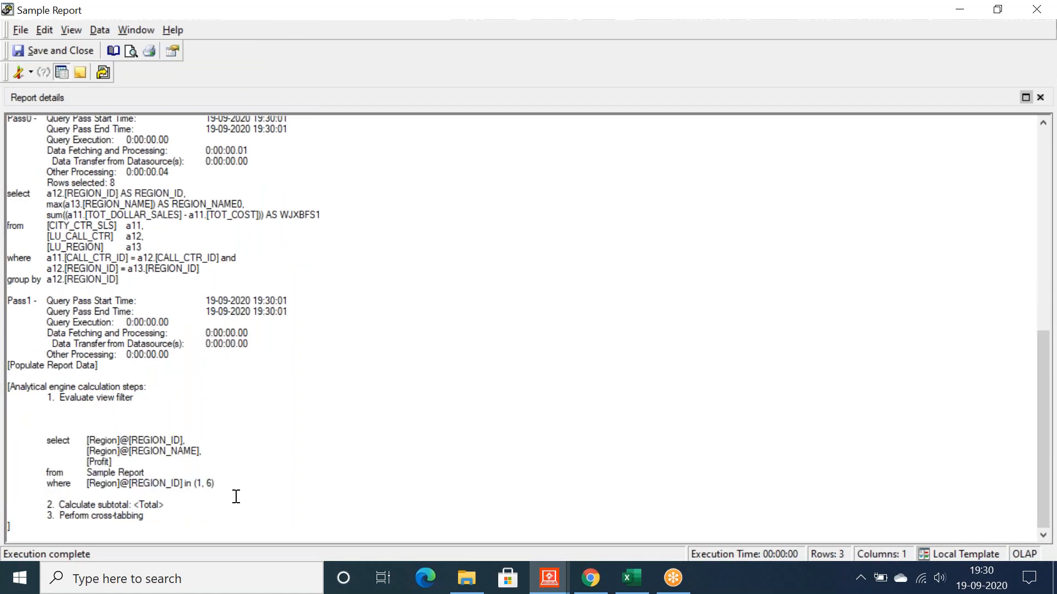
left_click_drag(228, 492, 33, 440)
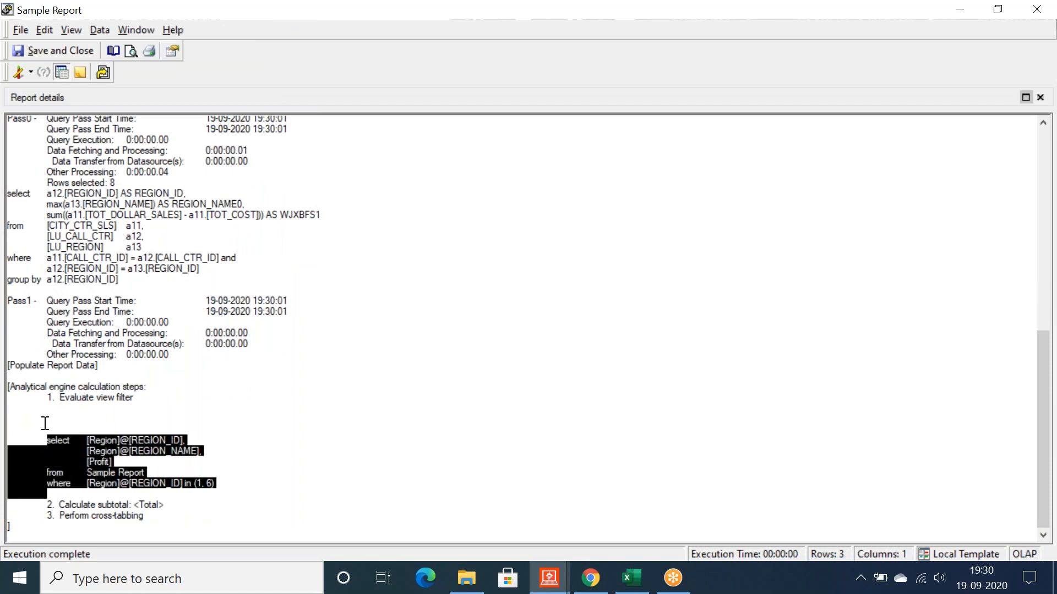
left_click(45, 423)
left_click_drag(143, 395, 50, 400)
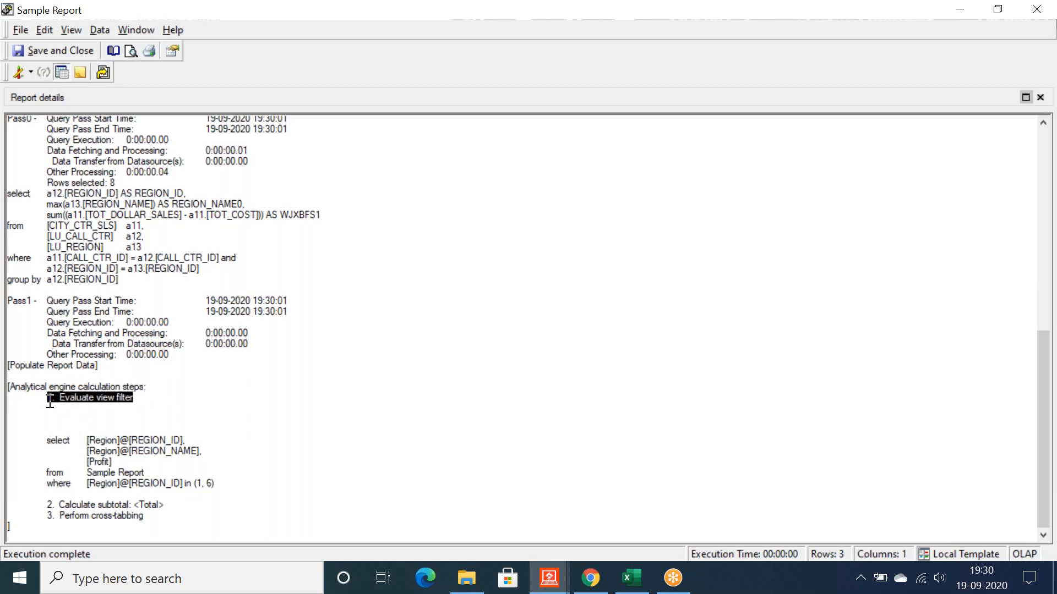
left_click(141, 401)
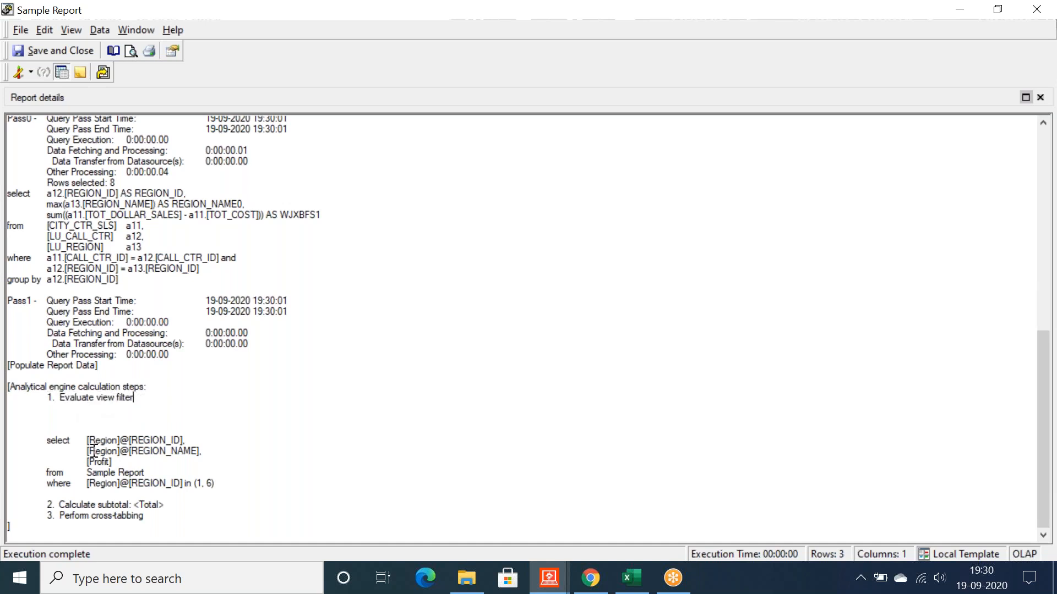
Step: Examine the analytical engine's select statement and its where condition on the region ID, and return to Grid View
left_click_drag(42, 438, 221, 480)
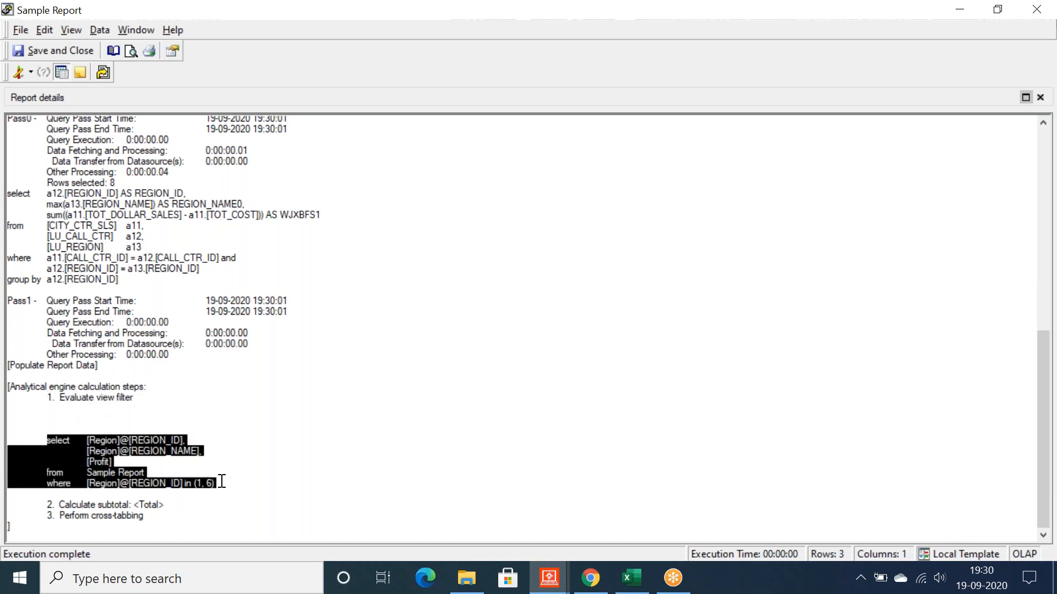
left_click(182, 504)
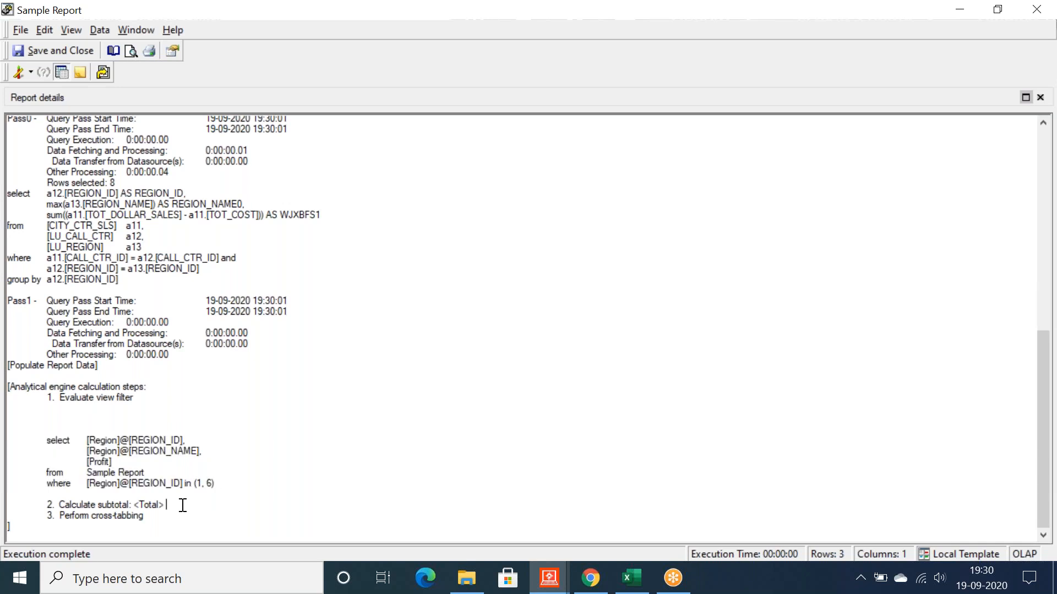
left_click_drag(224, 486, 28, 434)
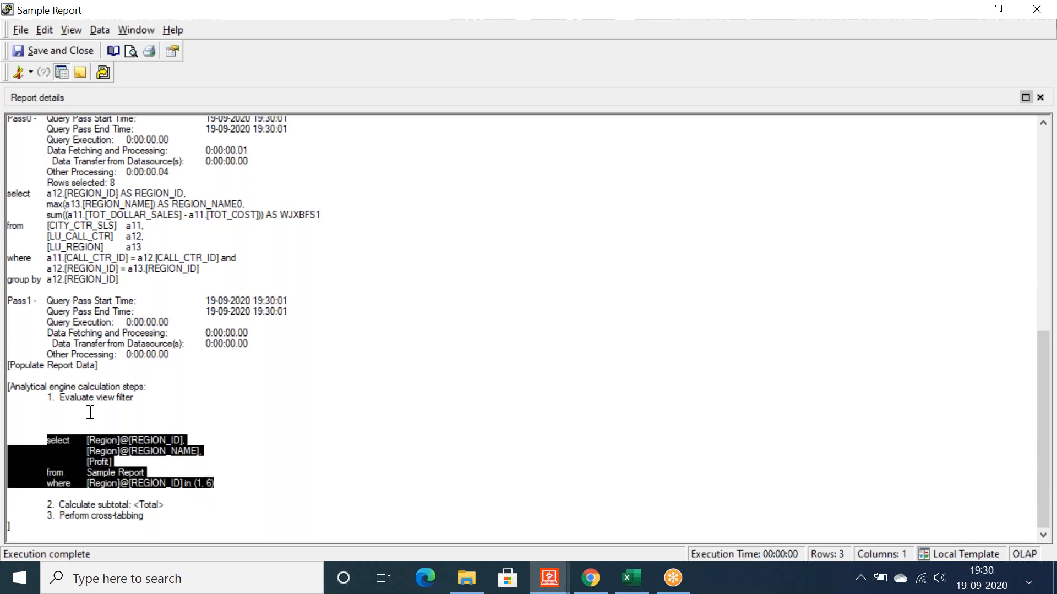
double_click(158, 484)
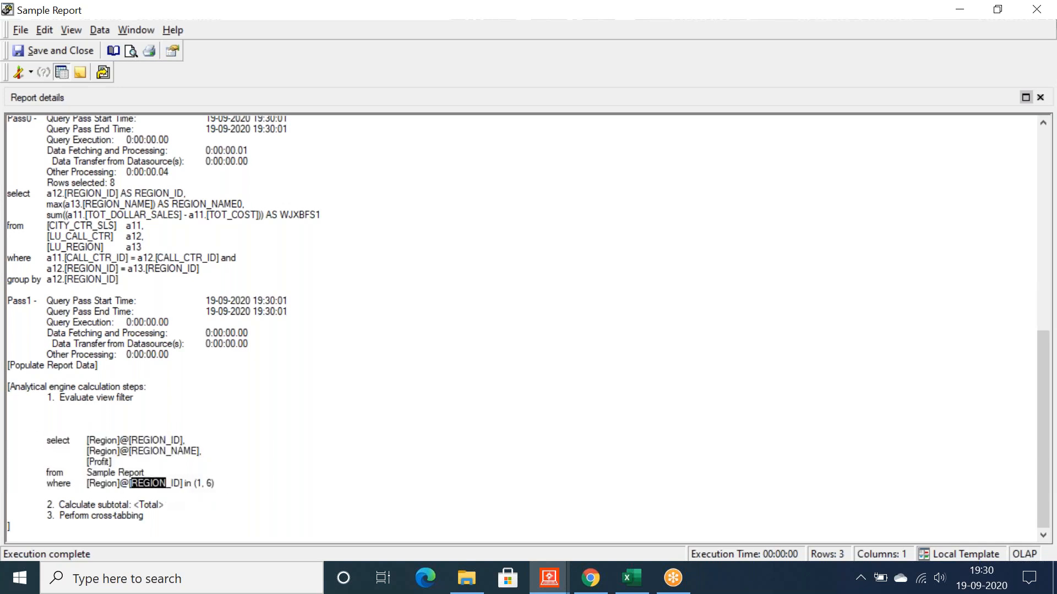
left_click_drag(224, 483, 28, 436)
left_click(45, 419)
left_click_drag(219, 484, 18, 422)
left_click(18, 422)
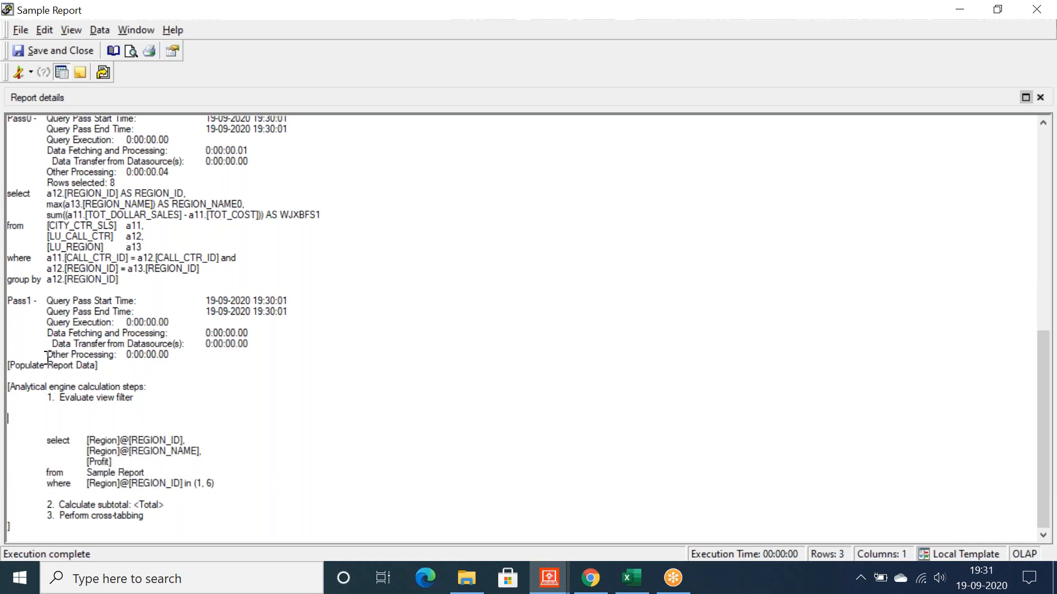
left_click(30, 71)
left_click(45, 110)
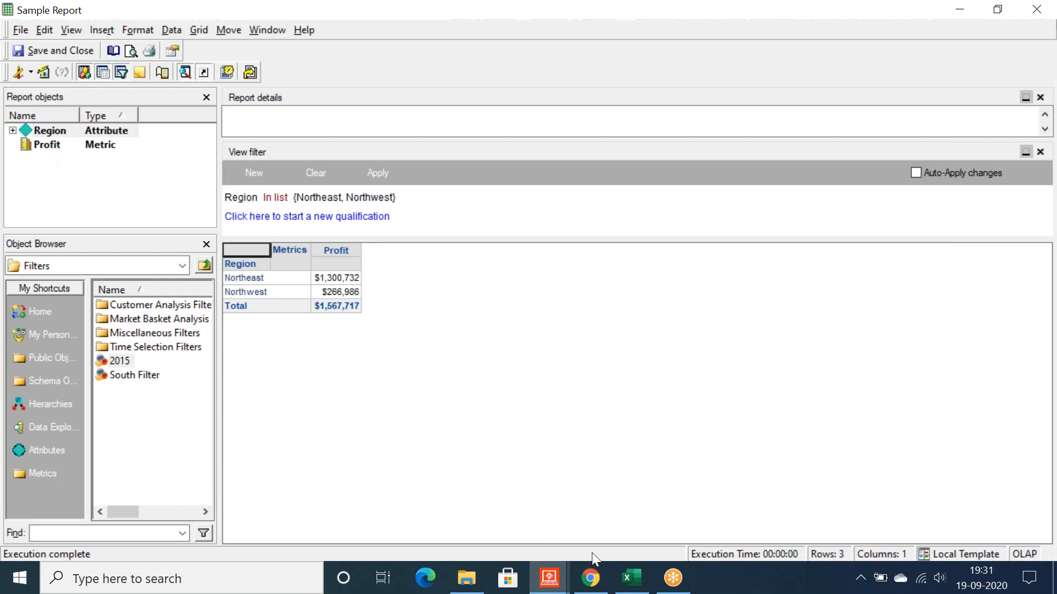
Step: Switch to the Excel notes and enter "Report Objects" in cell E17 under the View Filter section
left_click(623, 573)
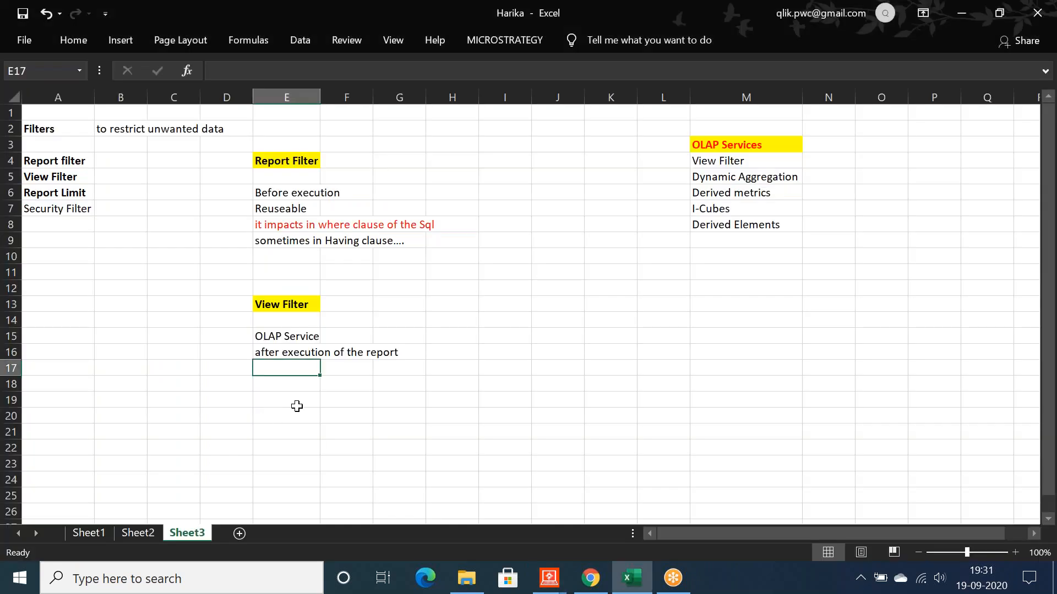
type("Report Object")
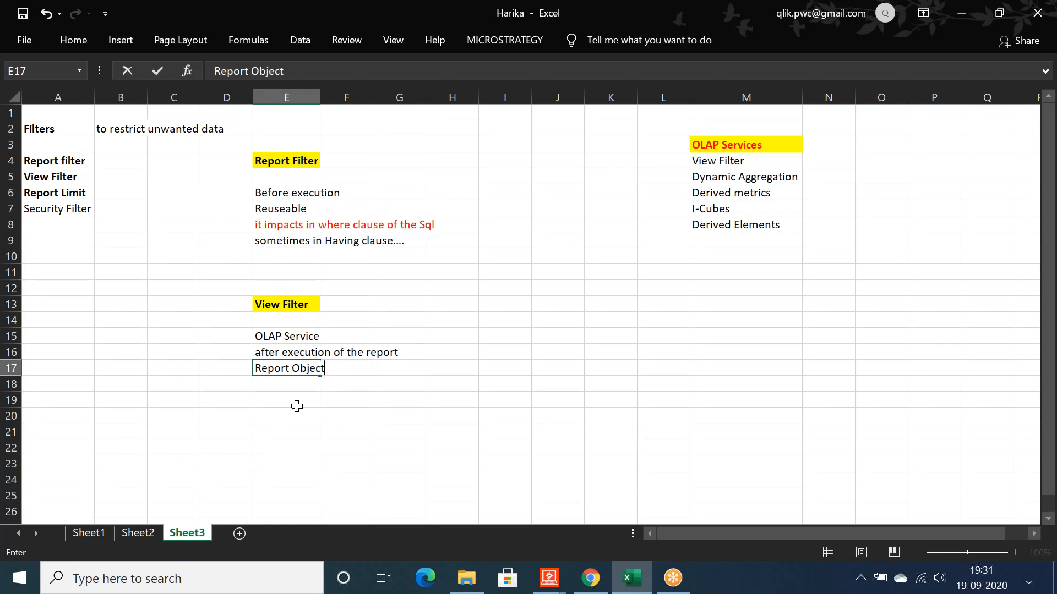
key("Return")
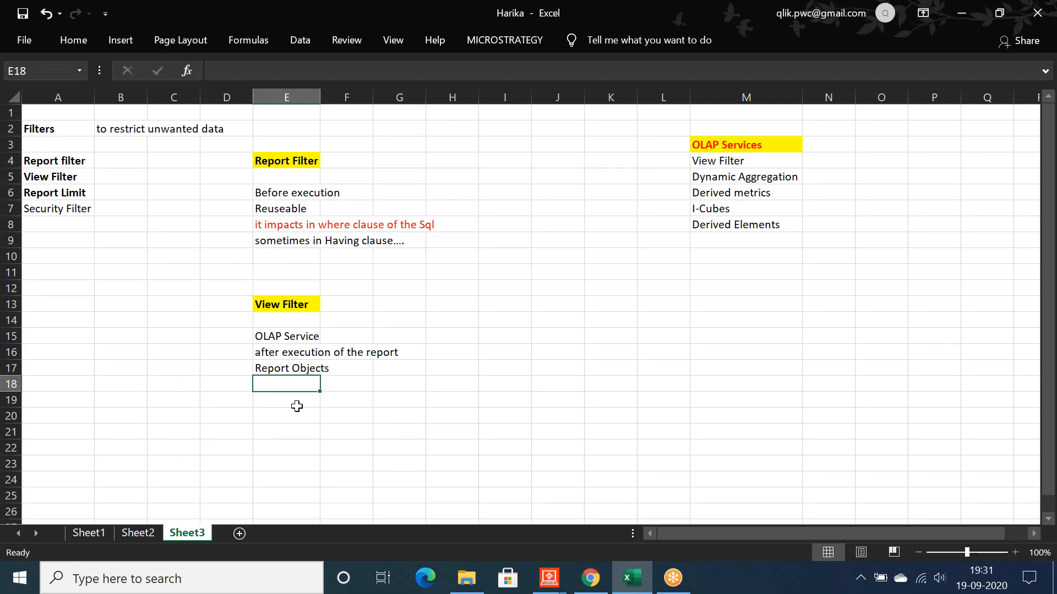
left_click(271, 364)
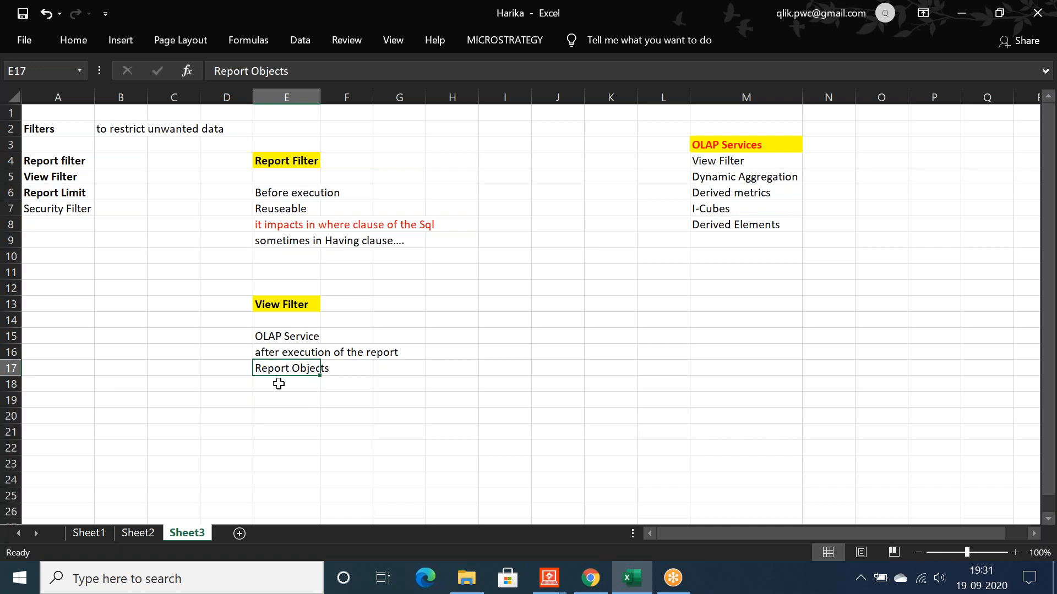
Step: Switch to Sample Report in MicroStrategy Developer and start another view filter qualification to review which fields it offers against the report's data
left_click(549, 578)
left_click(625, 495)
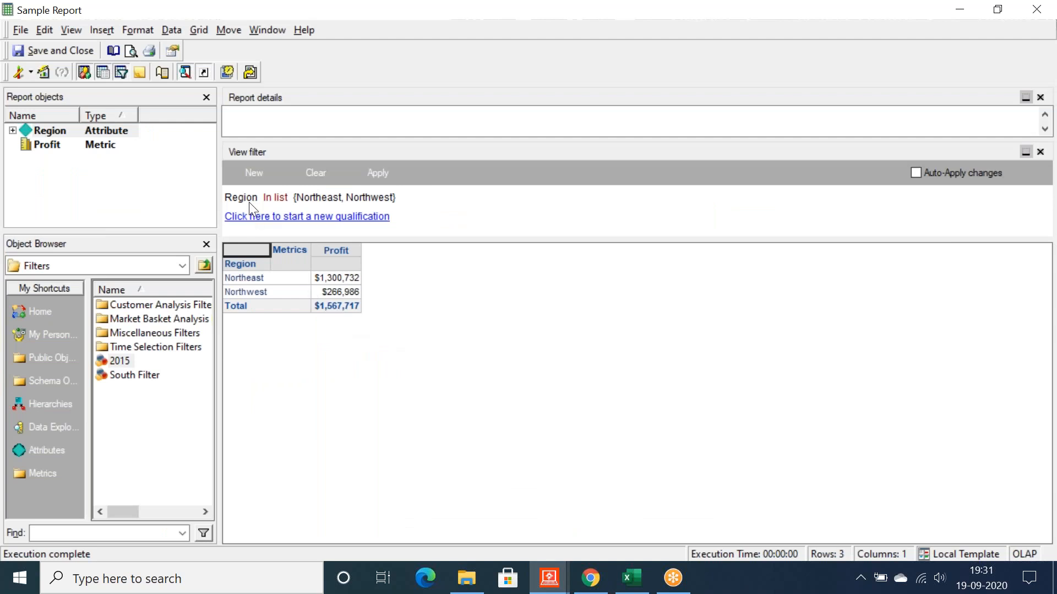
left_click(251, 175)
left_click(236, 221)
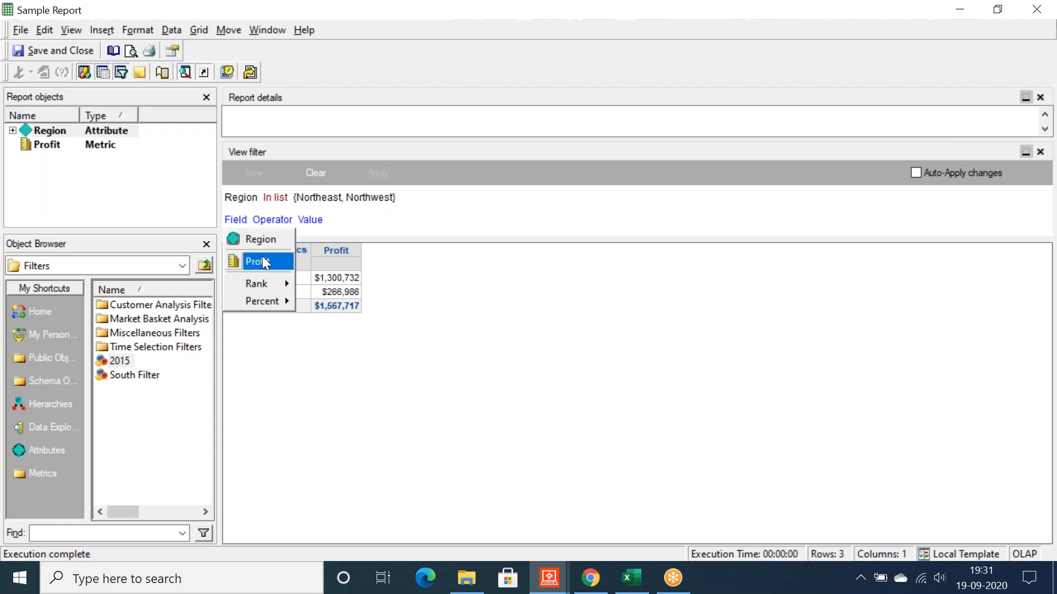
left_click(372, 220)
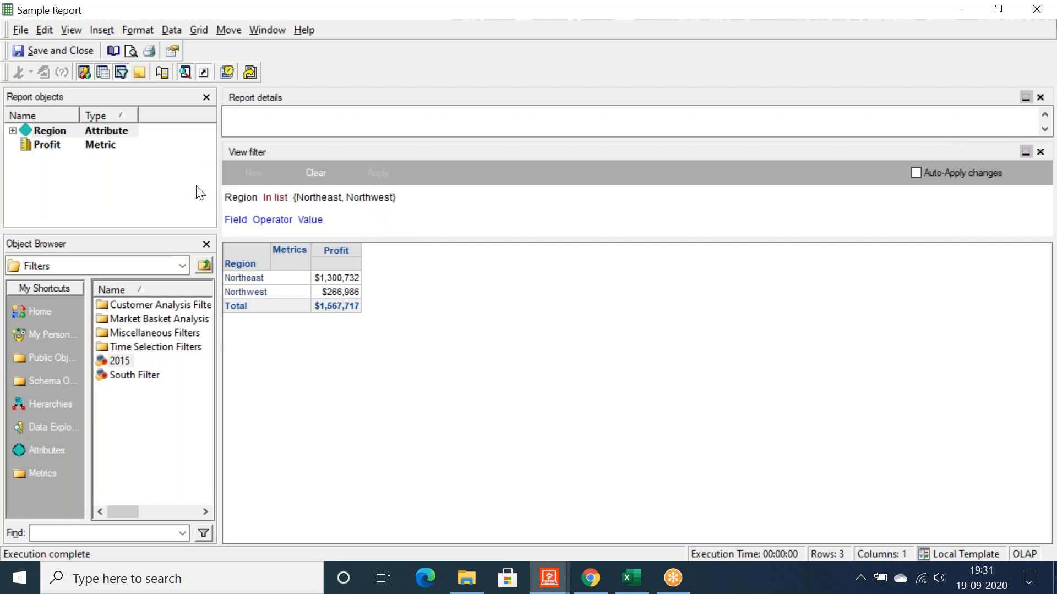
left_click(289, 277)
left_click(248, 276)
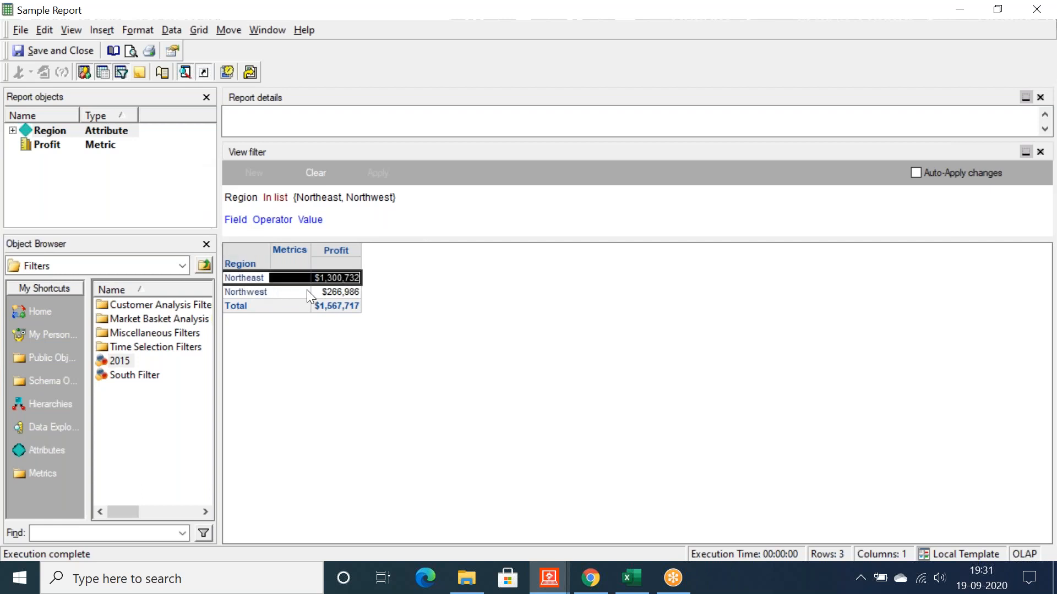
left_click(345, 281)
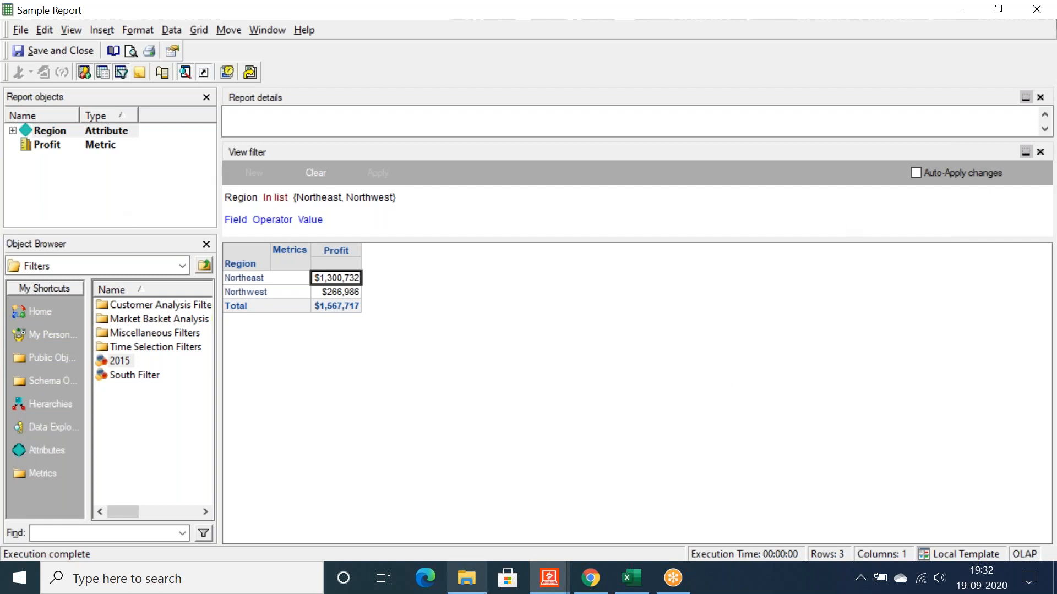
Step: Switch to the Excel notes and enter "Analytical Engine" in cell E18 under the View Filter section
left_click(631, 577)
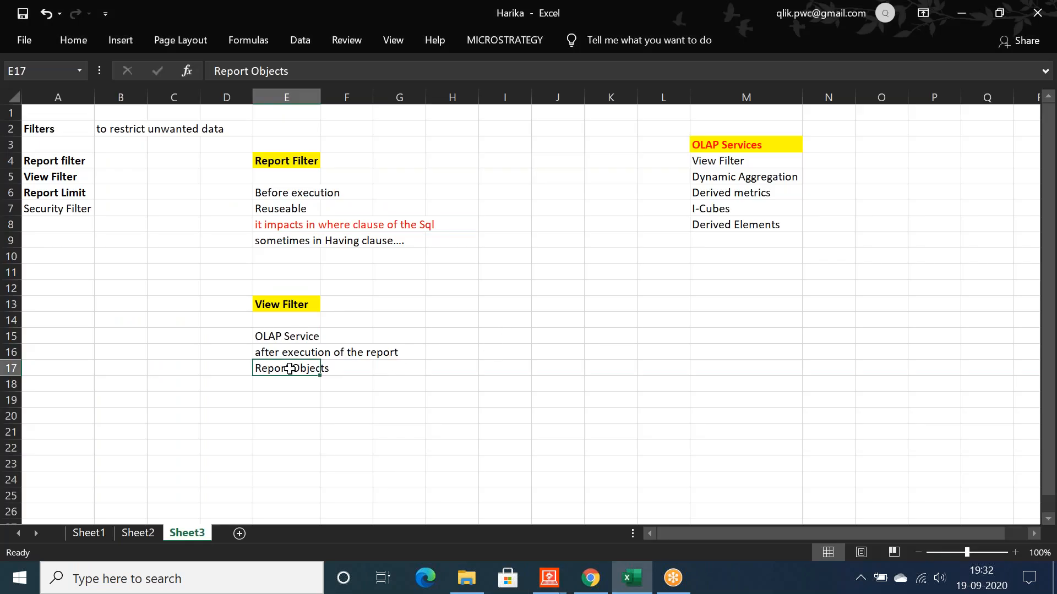
left_click(269, 387)
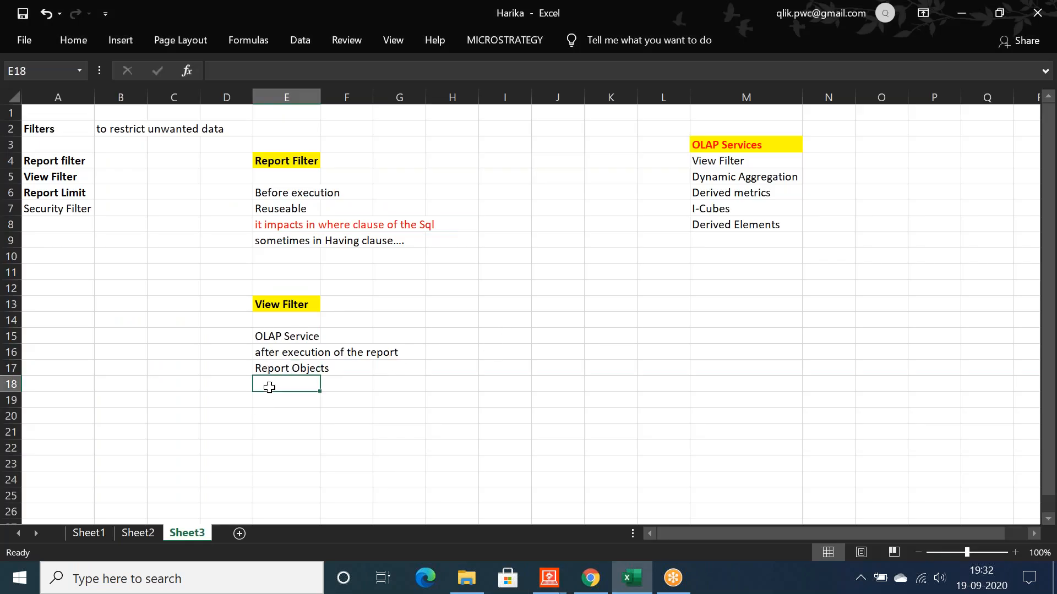
type("Analytical")
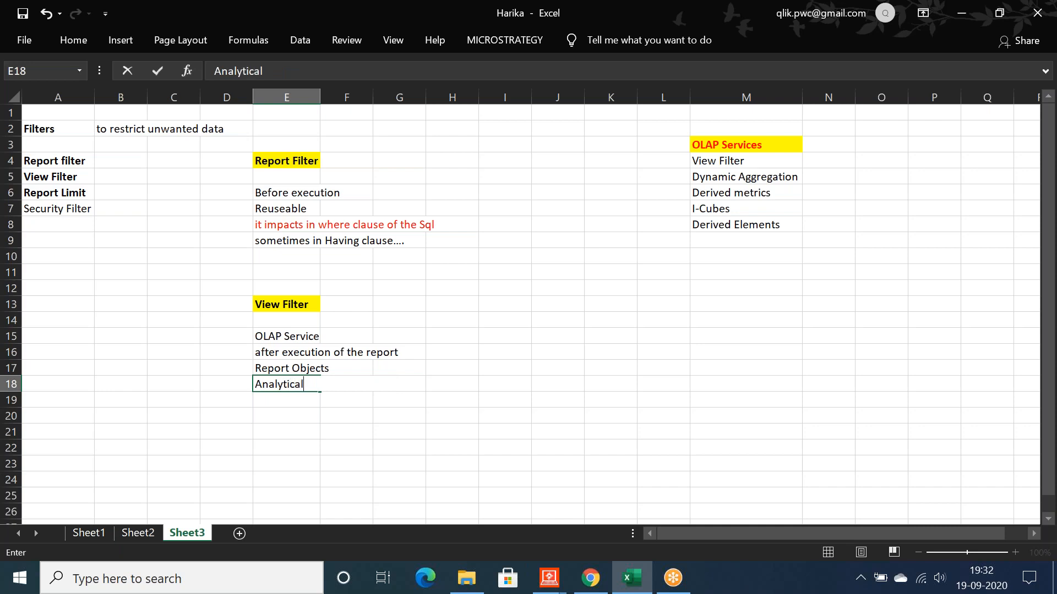
type(" Engine")
key("Return")
Step: Color the Analytical Engine note in E18 red and compare it with the Report Filter's where clause note in E8
left_click(273, 384)
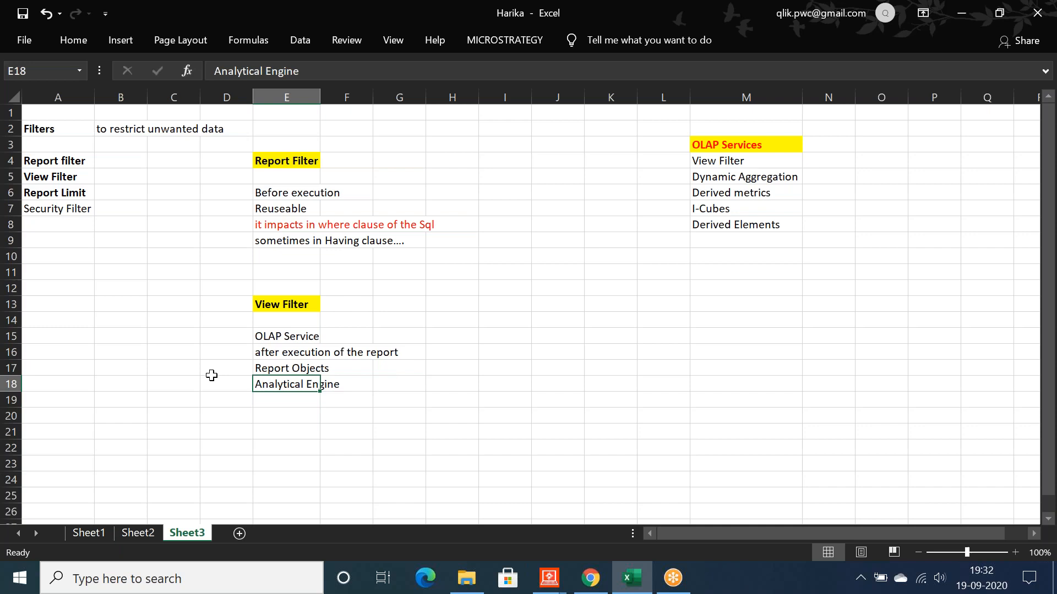
left_click(70, 37)
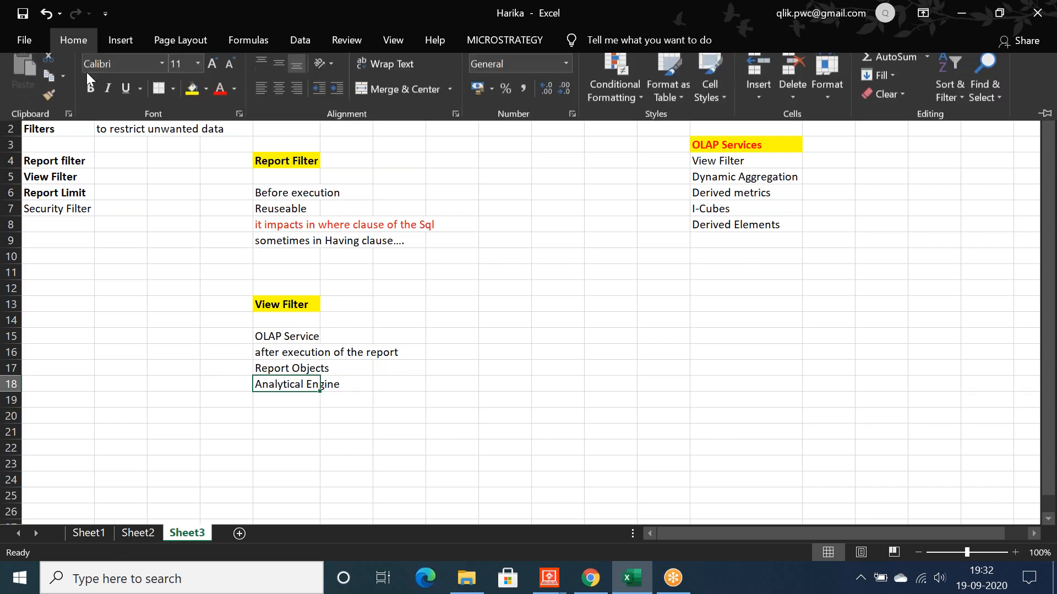
left_click(224, 102)
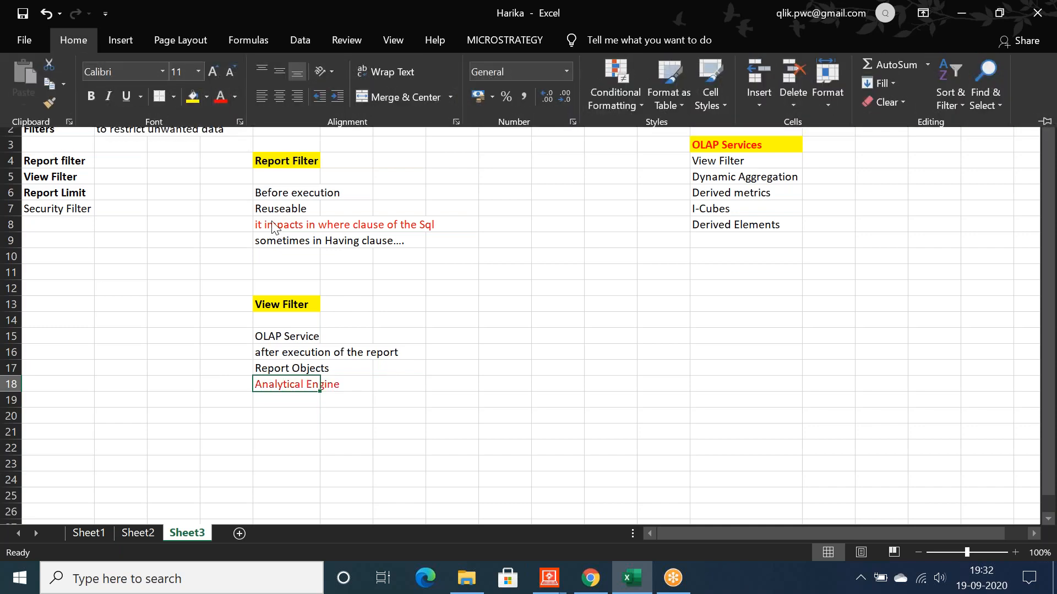
left_click(272, 224)
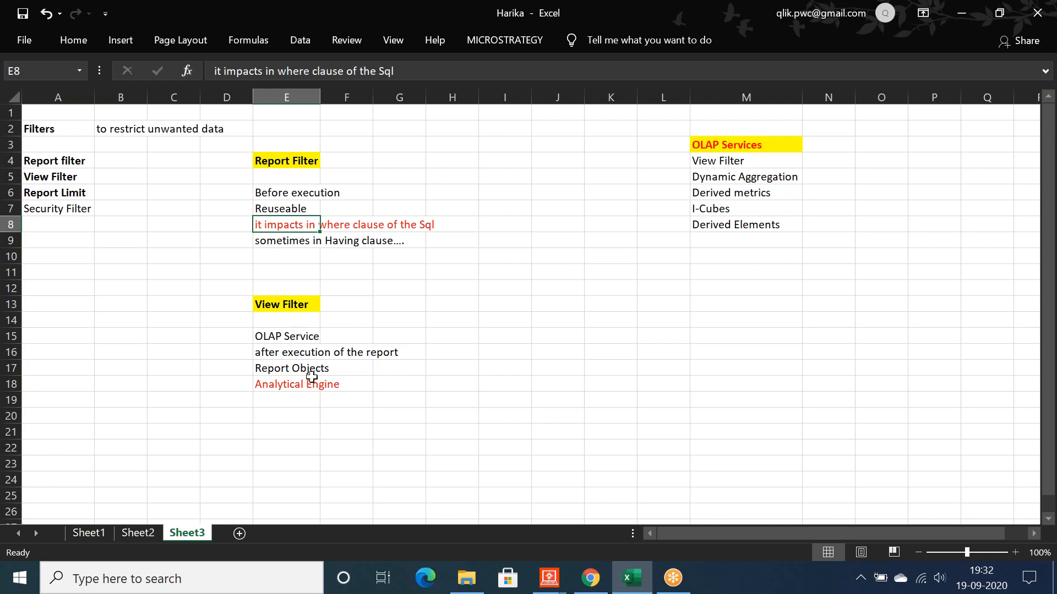
left_click(287, 387)
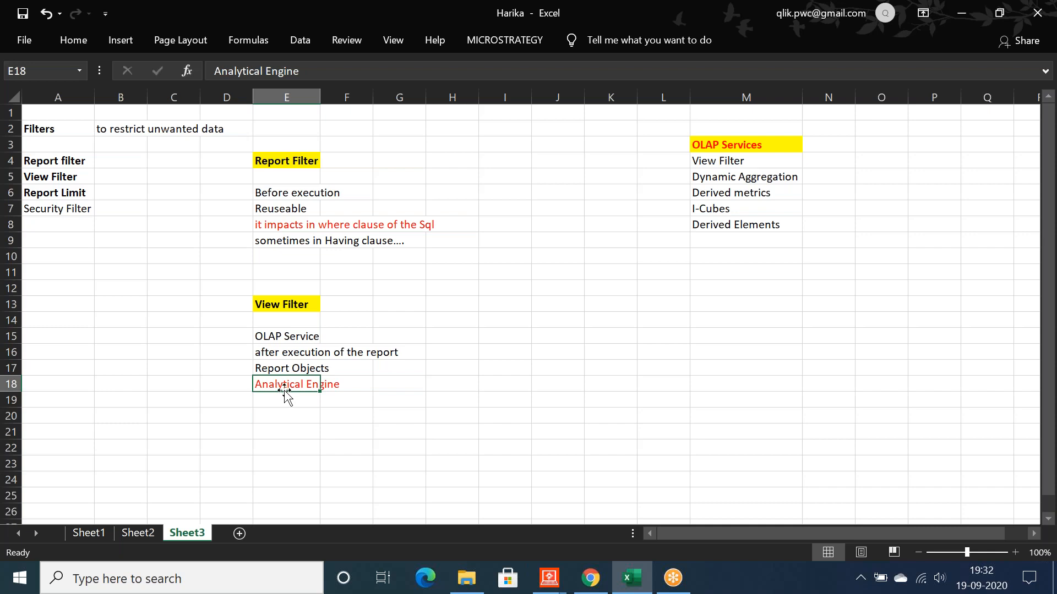
Step: Compare the Report Filter section at E4 with the View Filter section at E13, and select the Report Limit entry in A6
left_click(1033, 268)
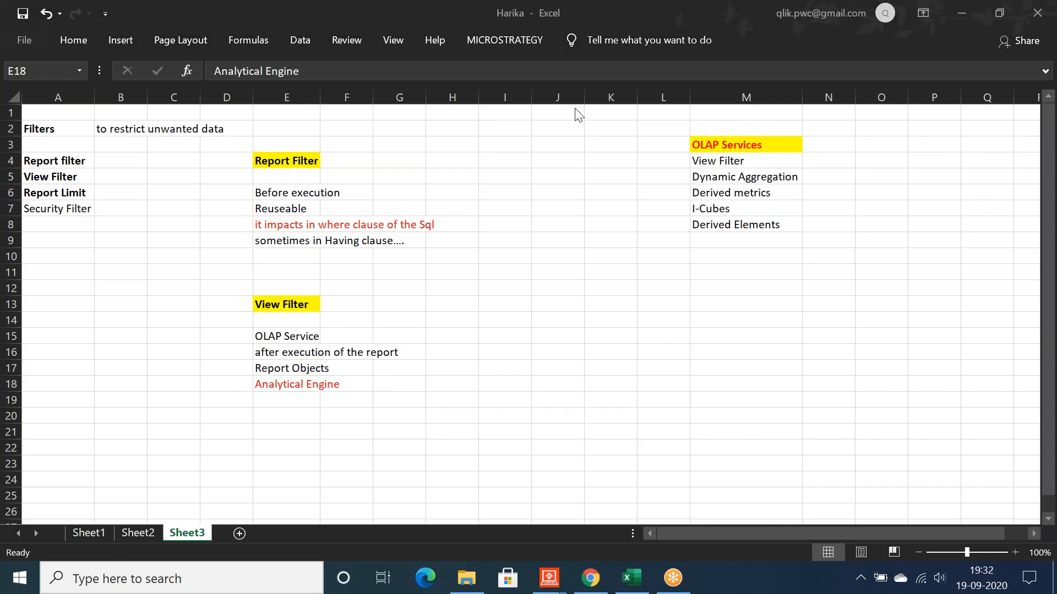
double_click(274, 159)
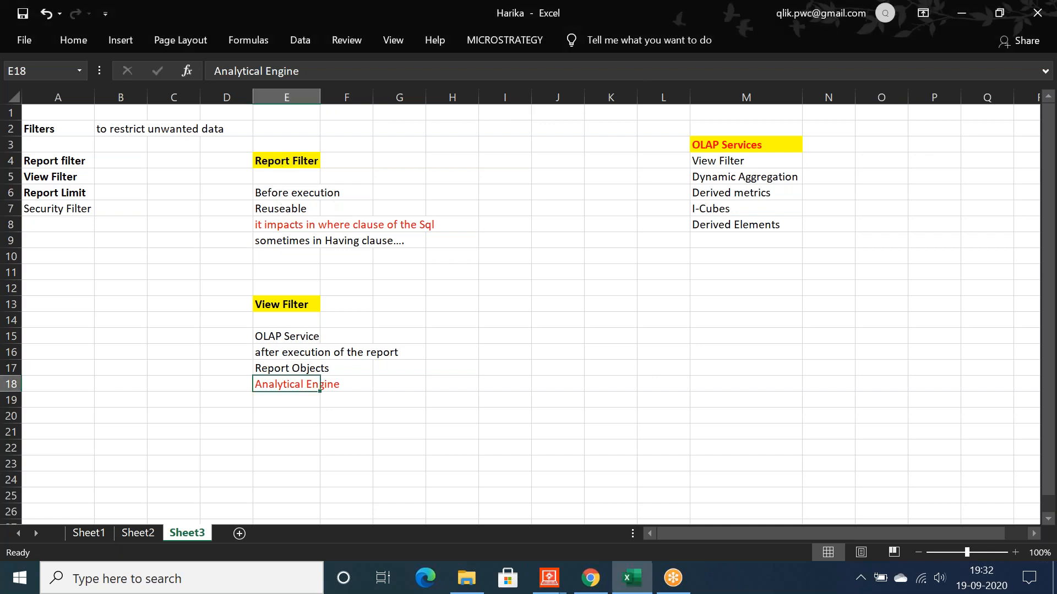
left_click(278, 162)
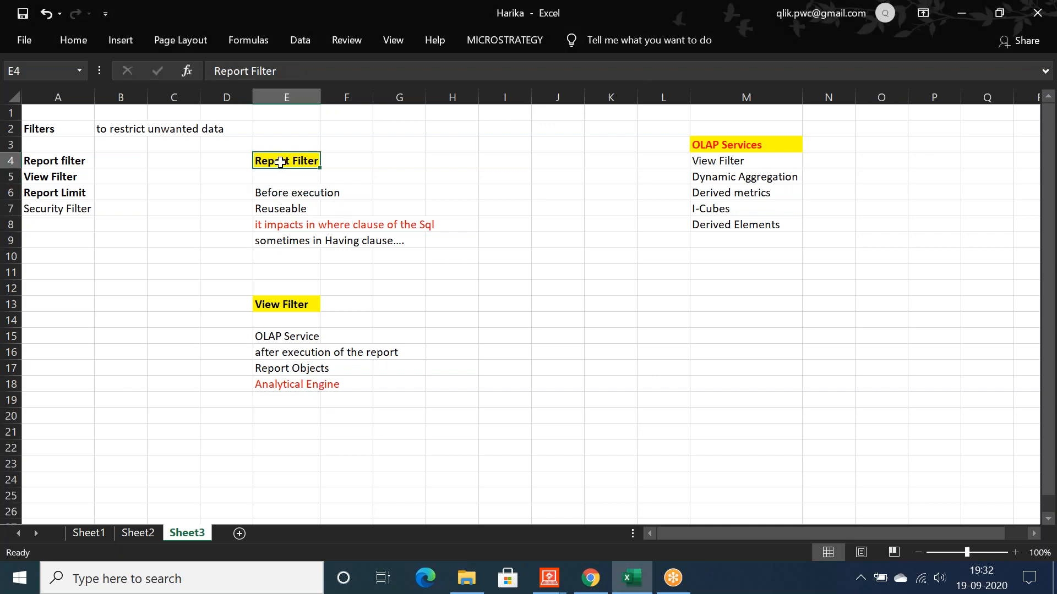
left_click(291, 307)
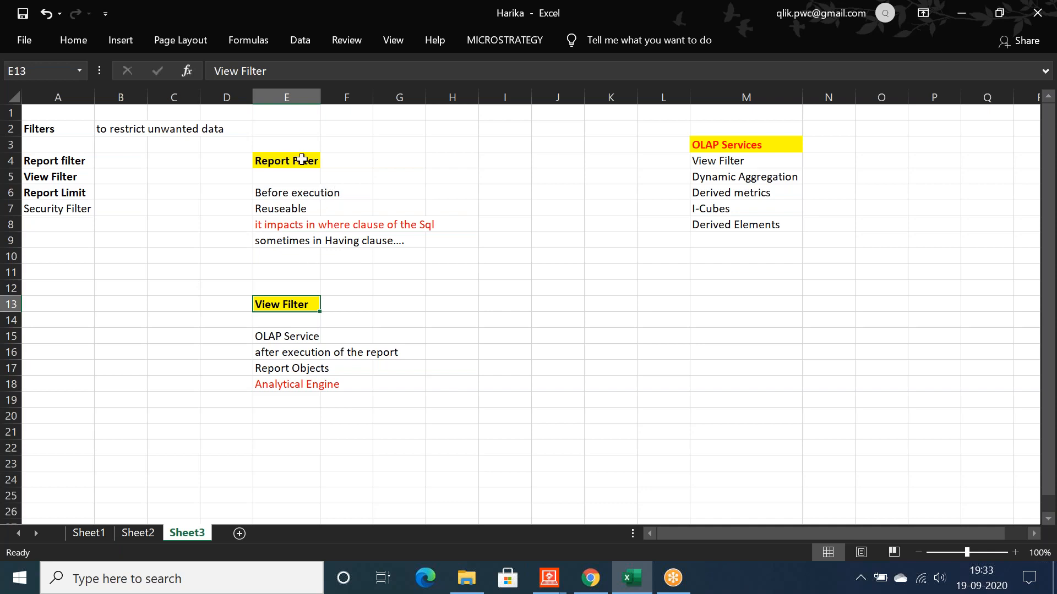
left_click(277, 157)
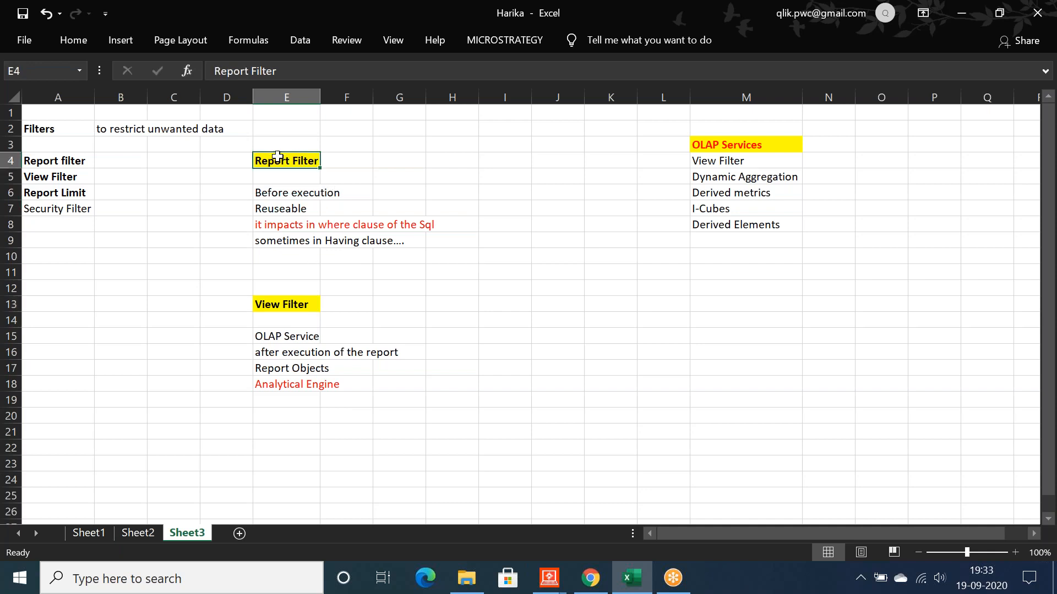
left_click(35, 196)
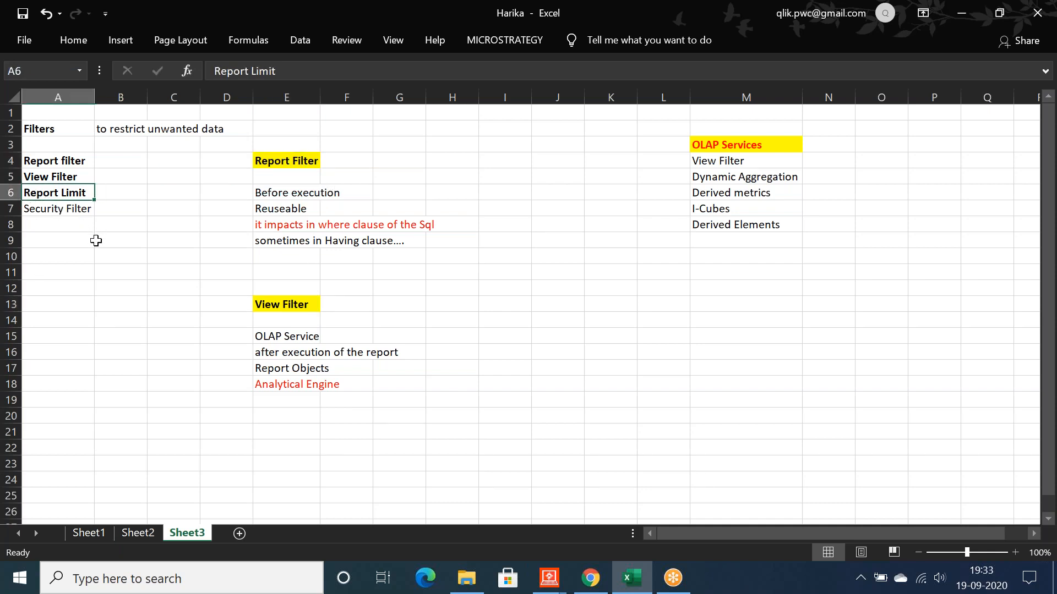